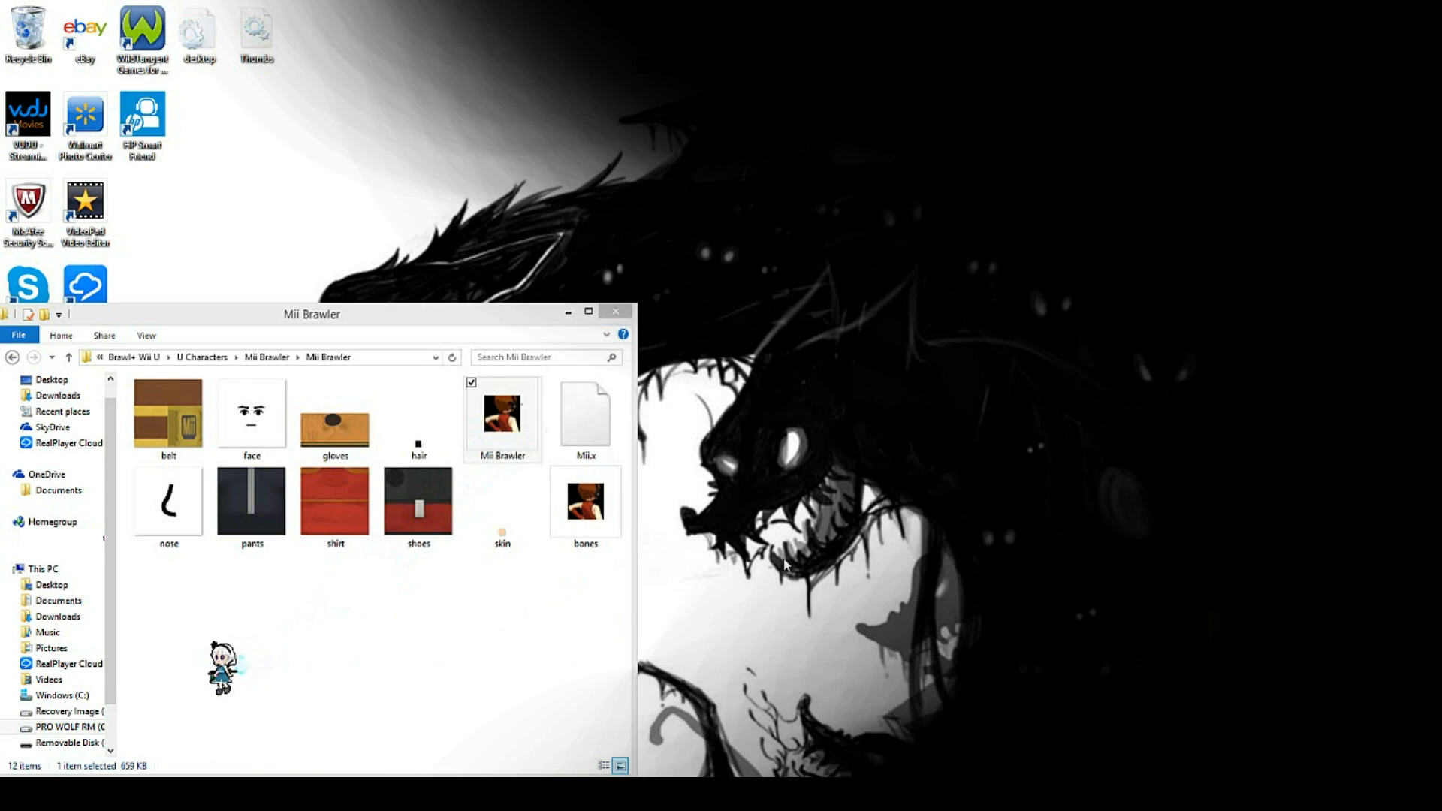
Step: Open PMD Editor and arrange its editing window and PMDView window side by side
key("Return")
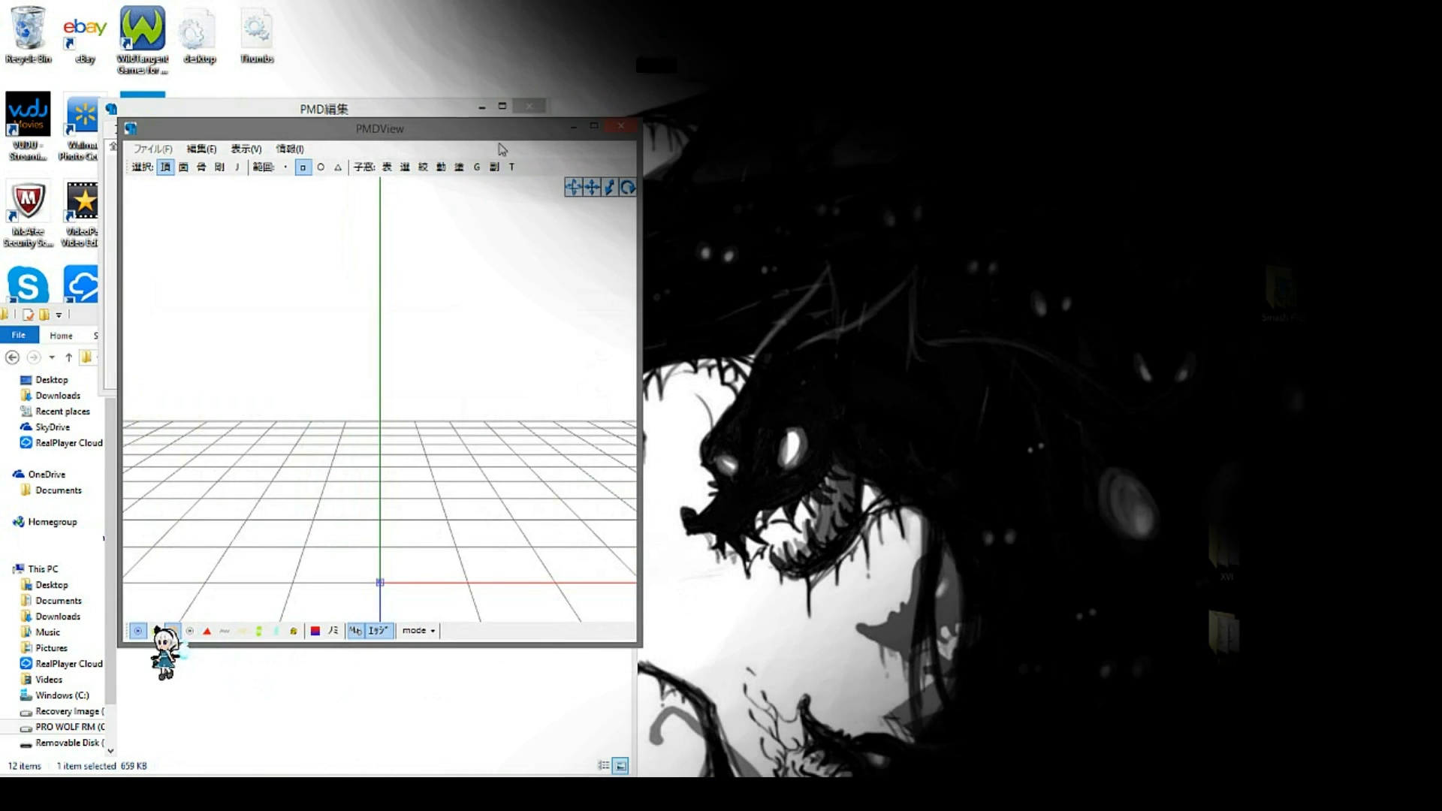
key("super+Right")
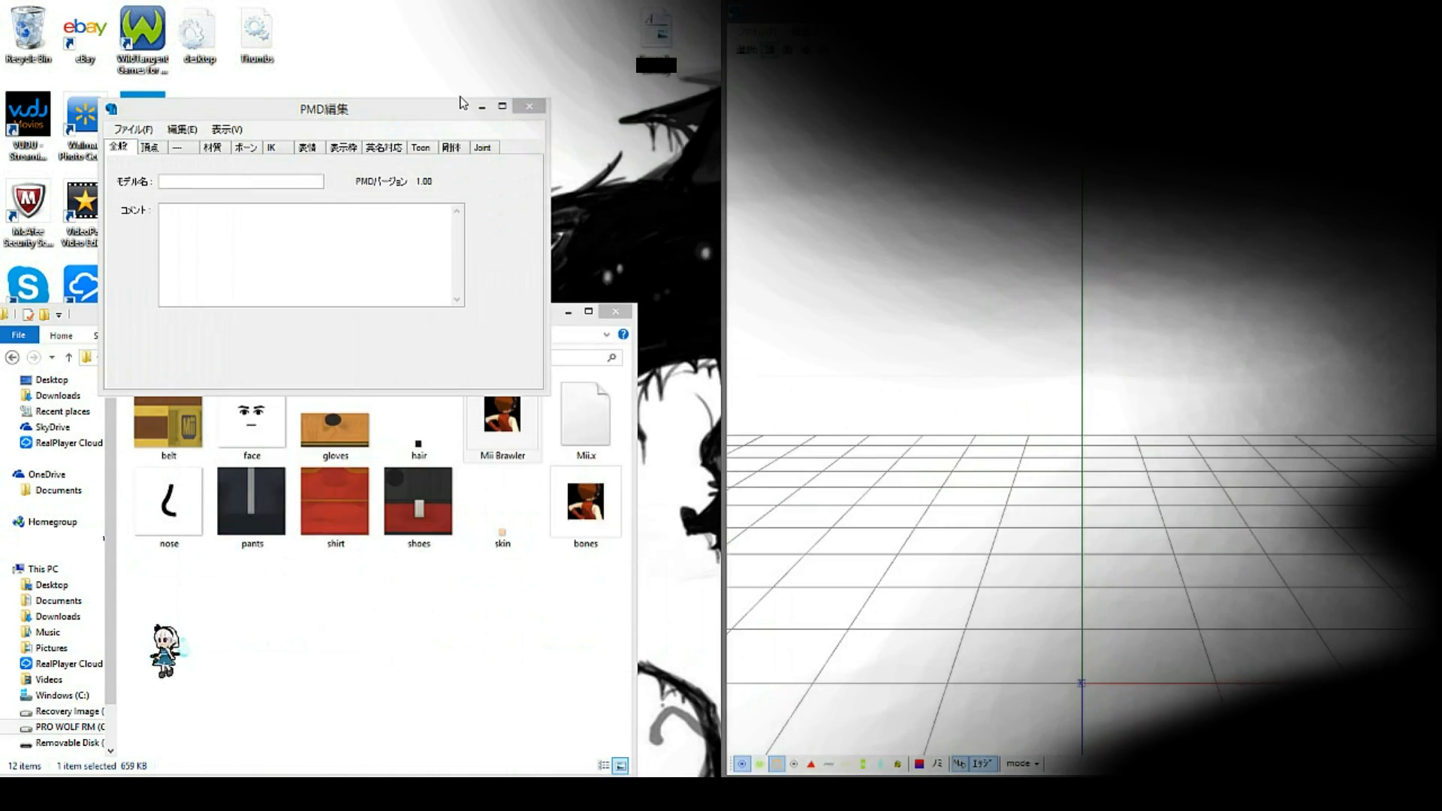
left_click_drag(392, 113, 287, 23)
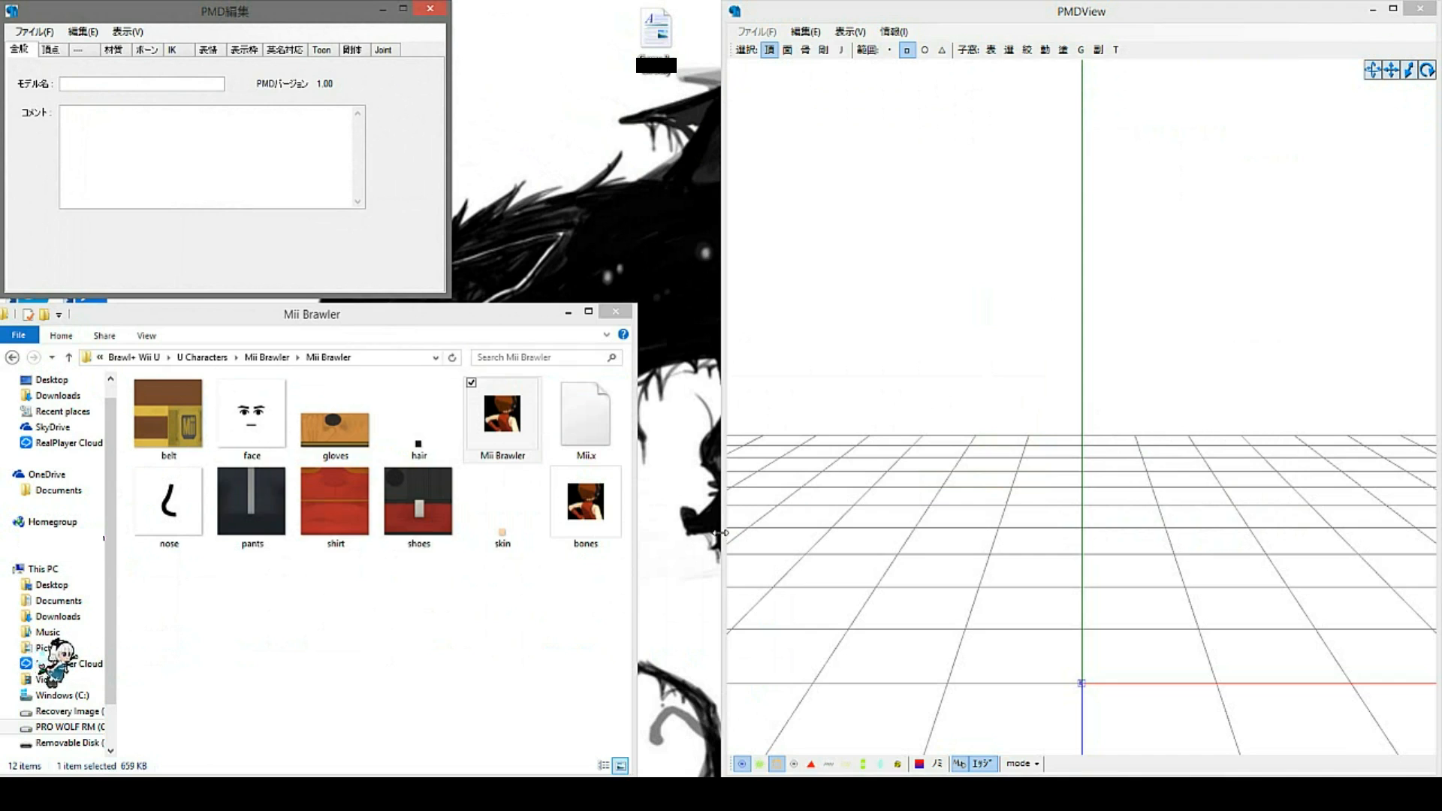
Step: Load the Mii Brawler model from its folder as a new (新規) import
left_click_drag(492, 423, 1007, 335)
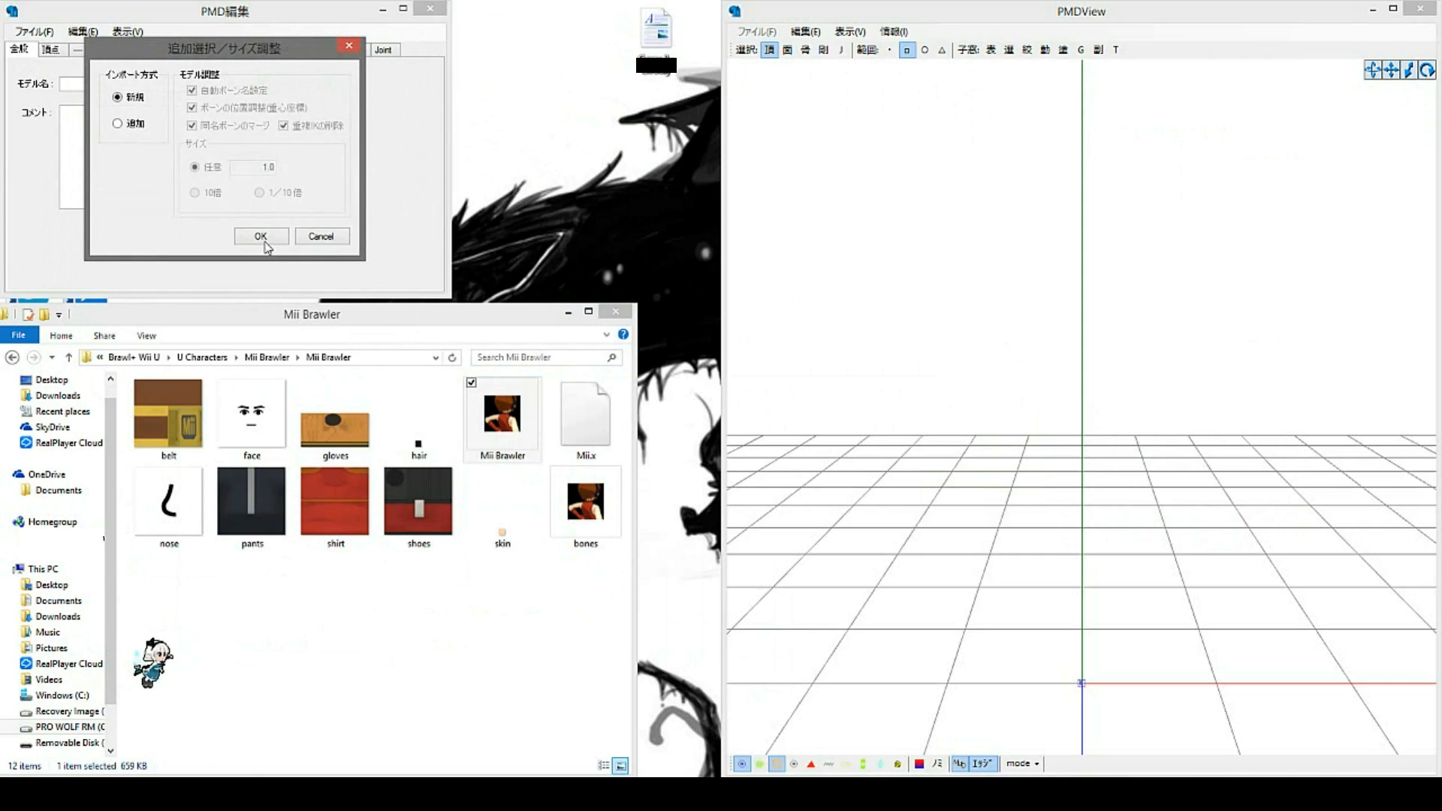
left_click(260, 237)
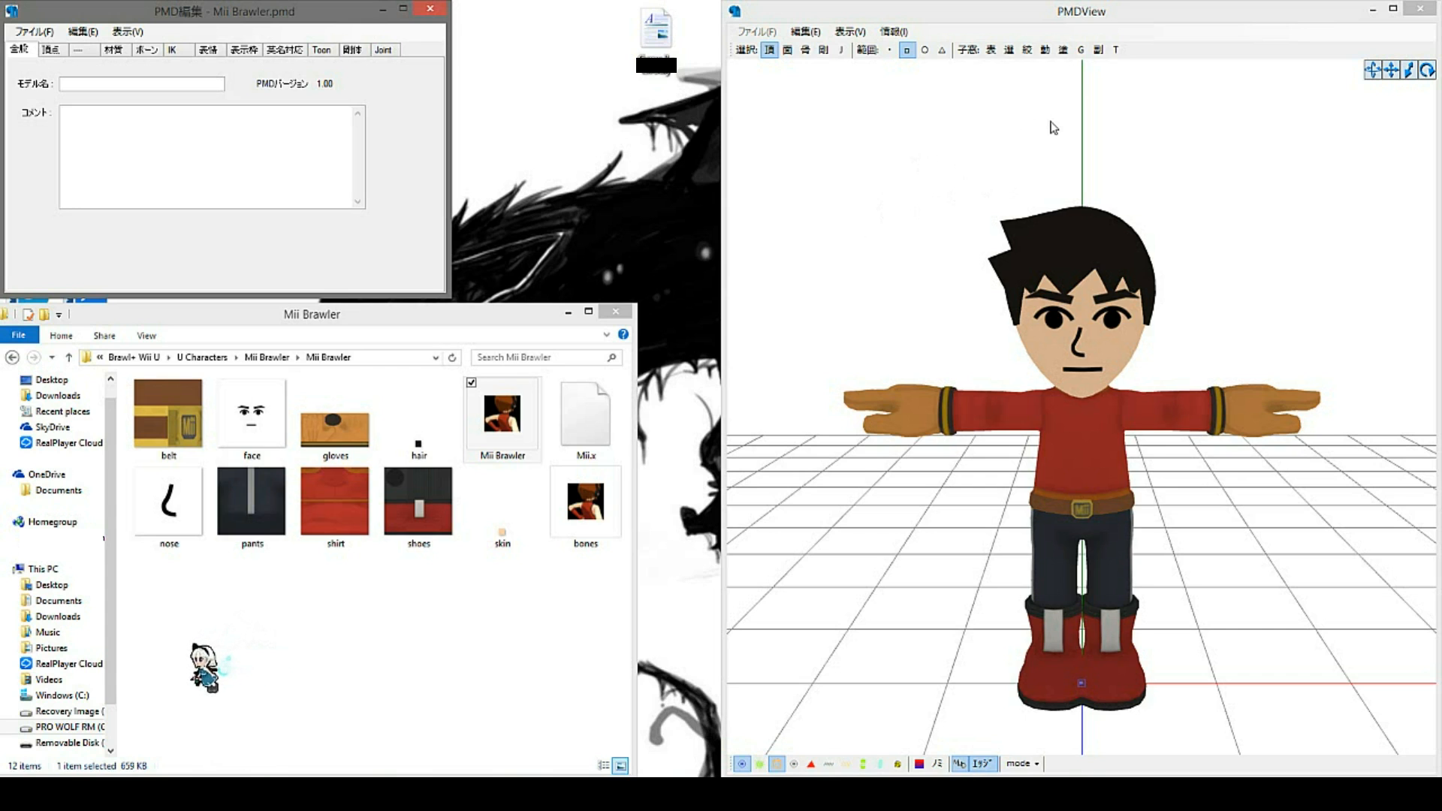
Step: Open the vertex/material masking window (頂点／材質マスキング) and place it beside the PMD editing window
key("ctrl+v")
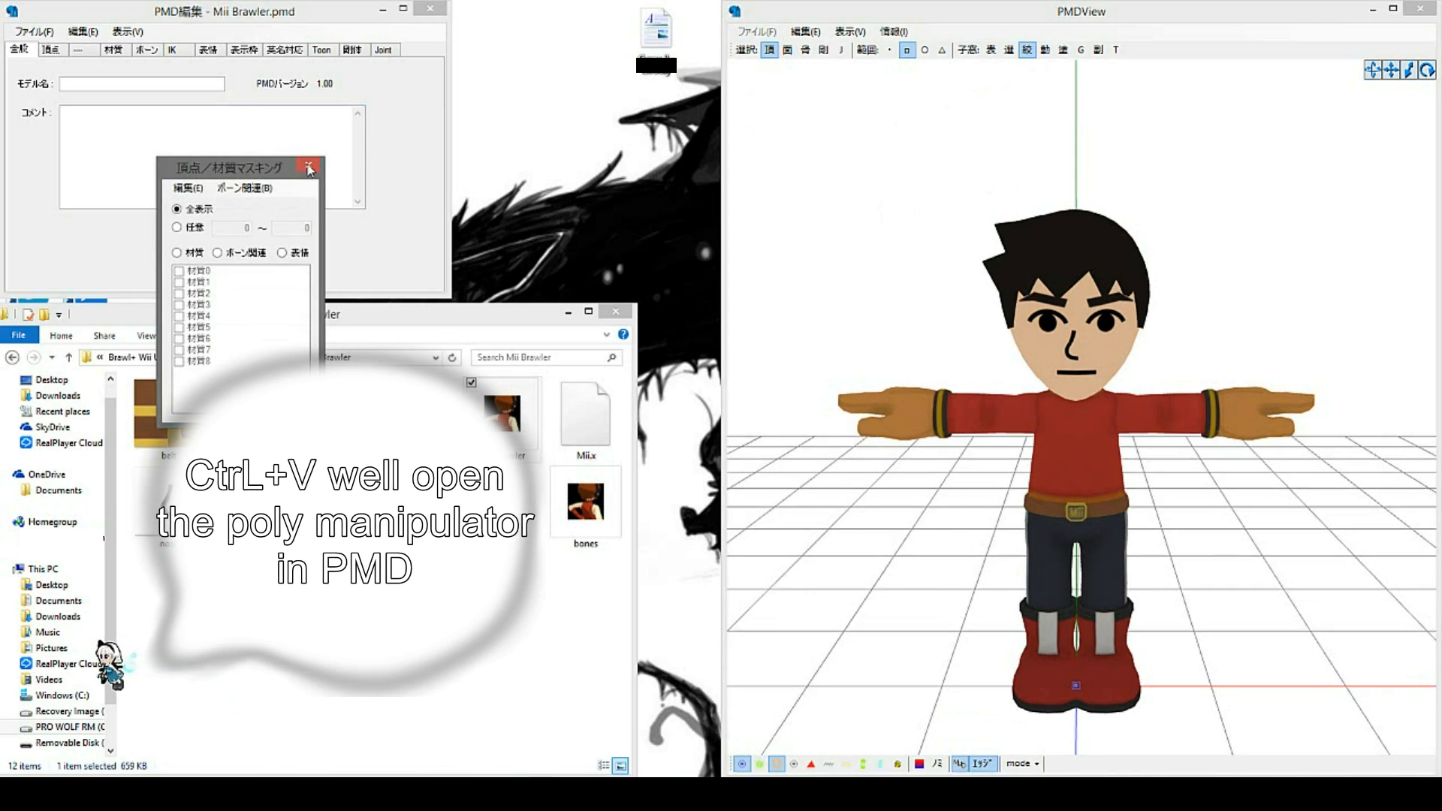
left_click_drag(262, 167, 553, 12)
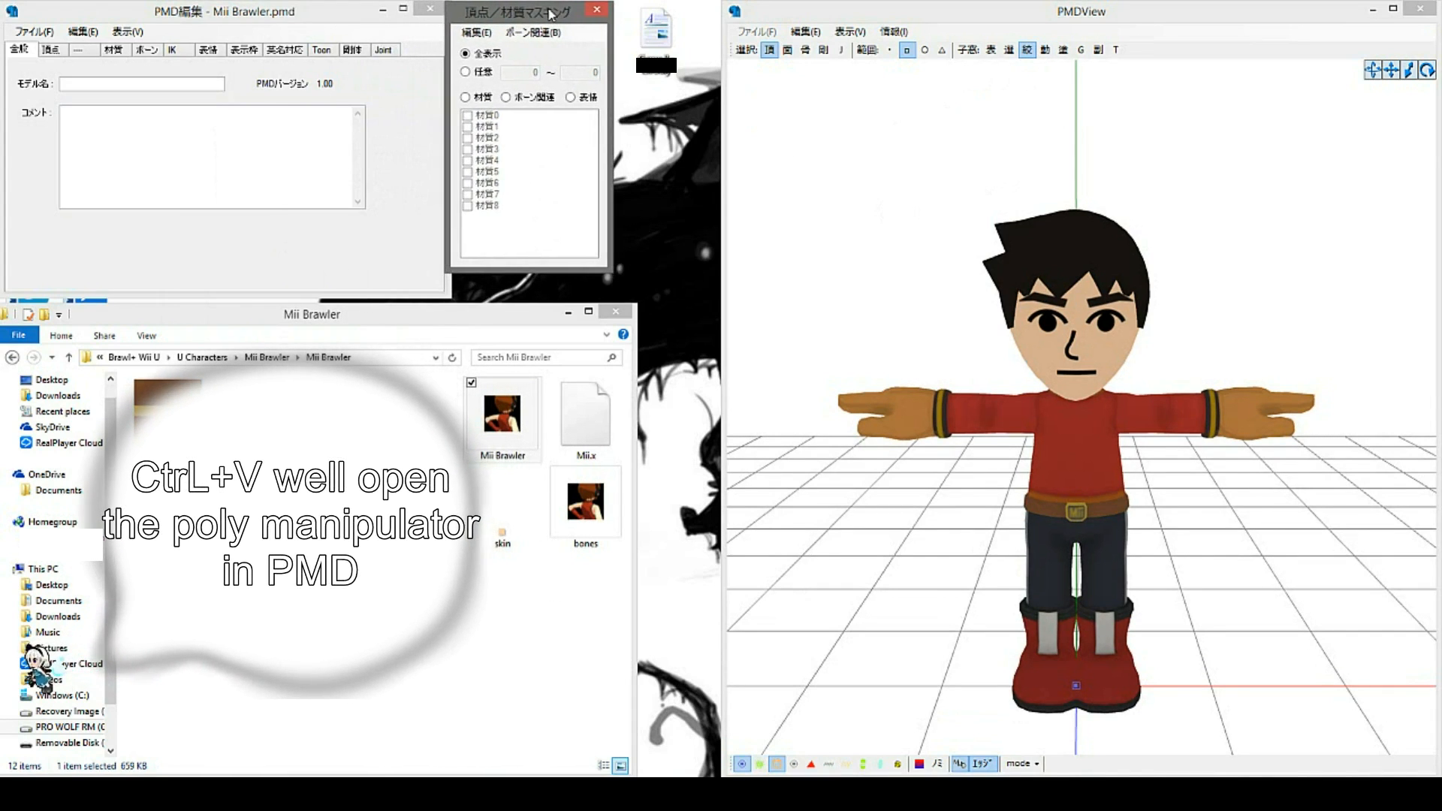
left_click(1130, 209)
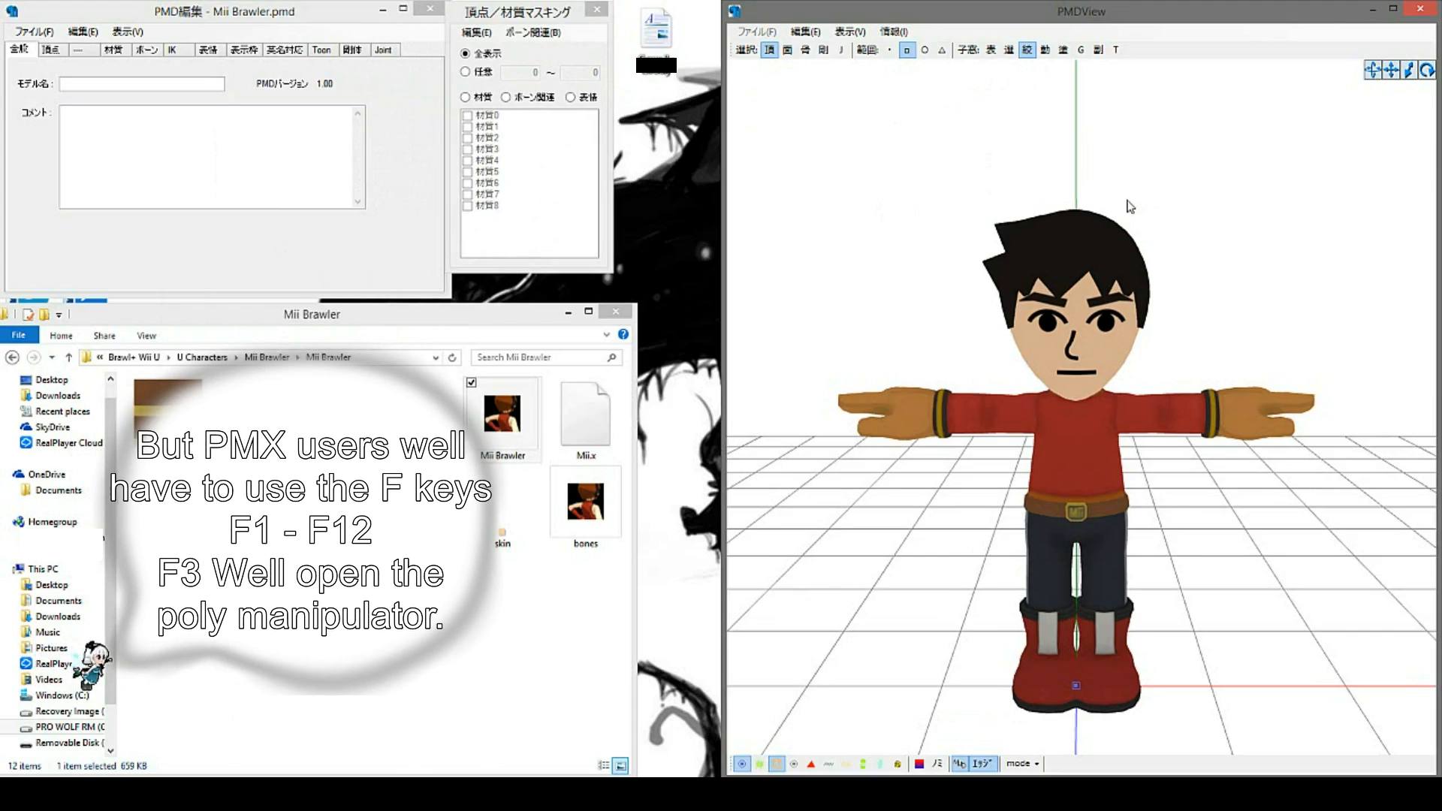
middle_click_drag(1128, 200, 1124, 200)
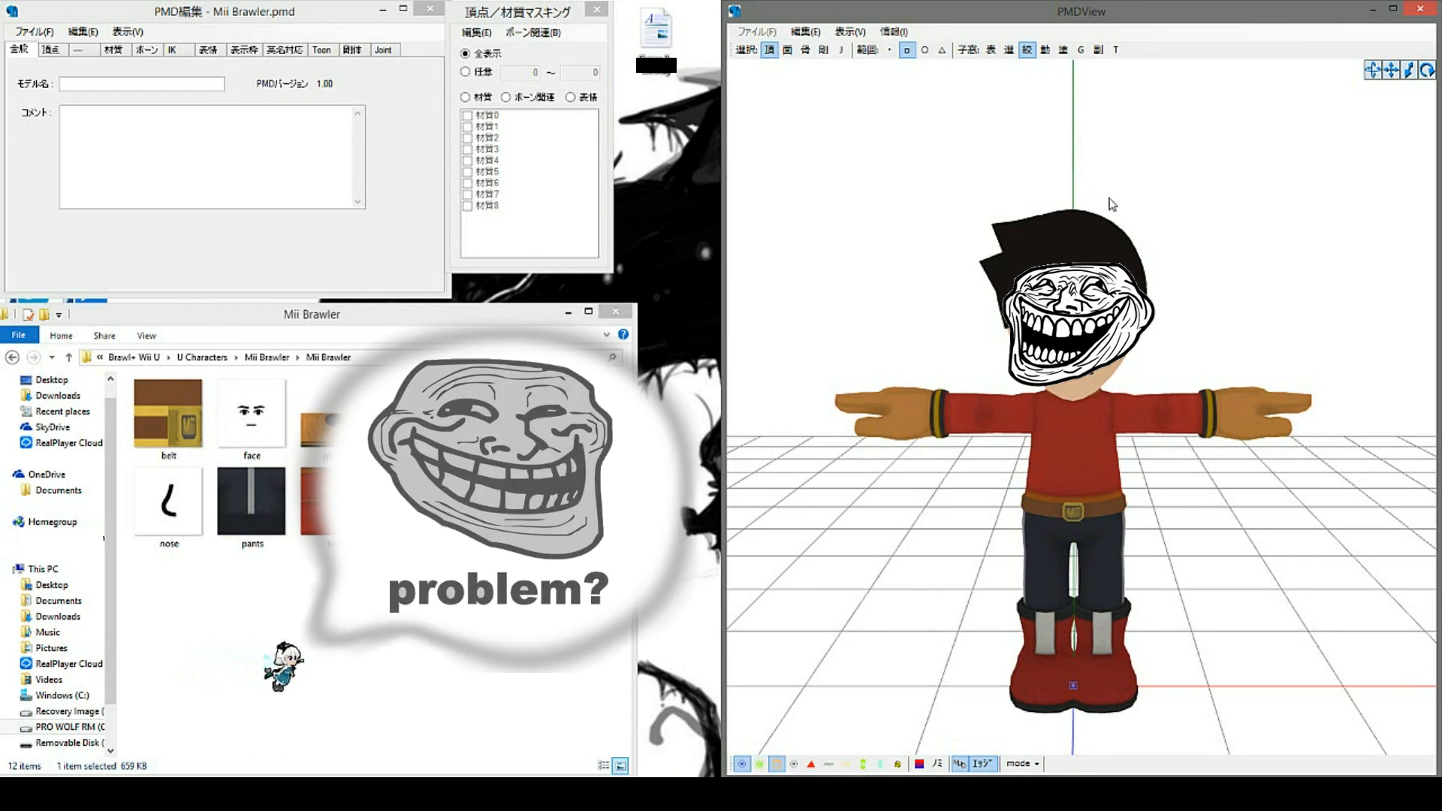
Step: Open the object manipulation (オブジェクト操作) and weight painting (ウェイト描画) windows, placing the weight painting one beside the masking window
left_click(1046, 49)
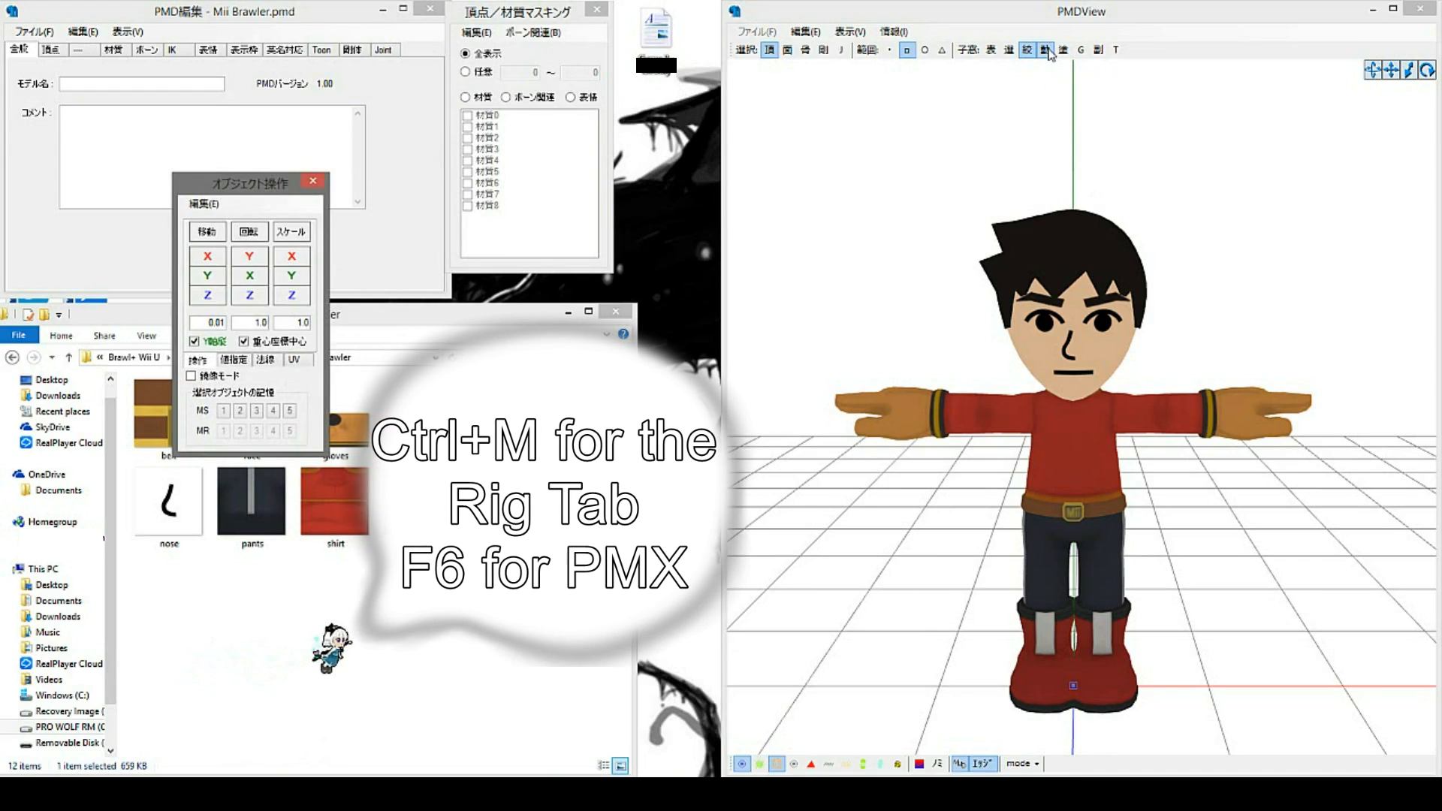
left_click(1063, 50)
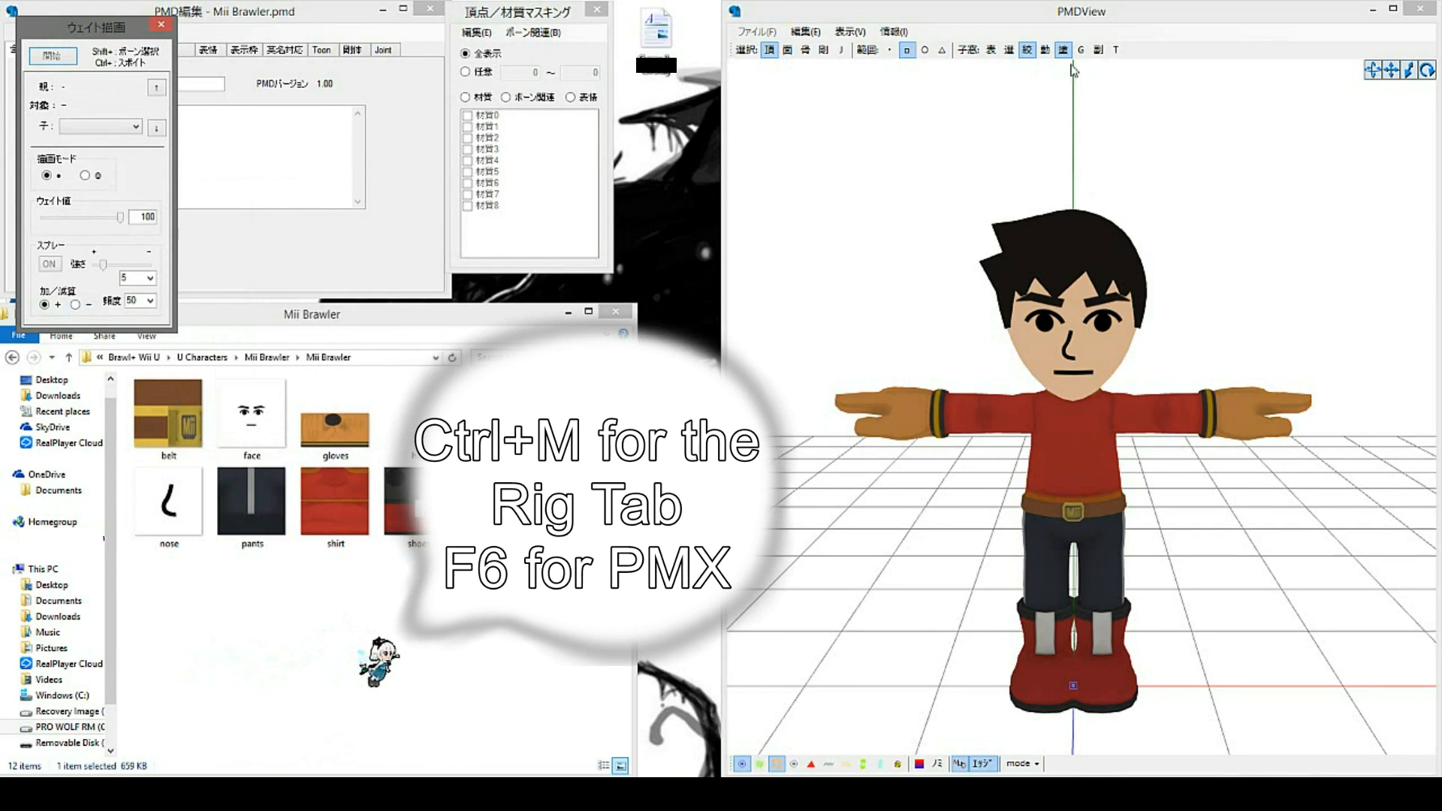
left_click_drag(125, 36, 683, 22)
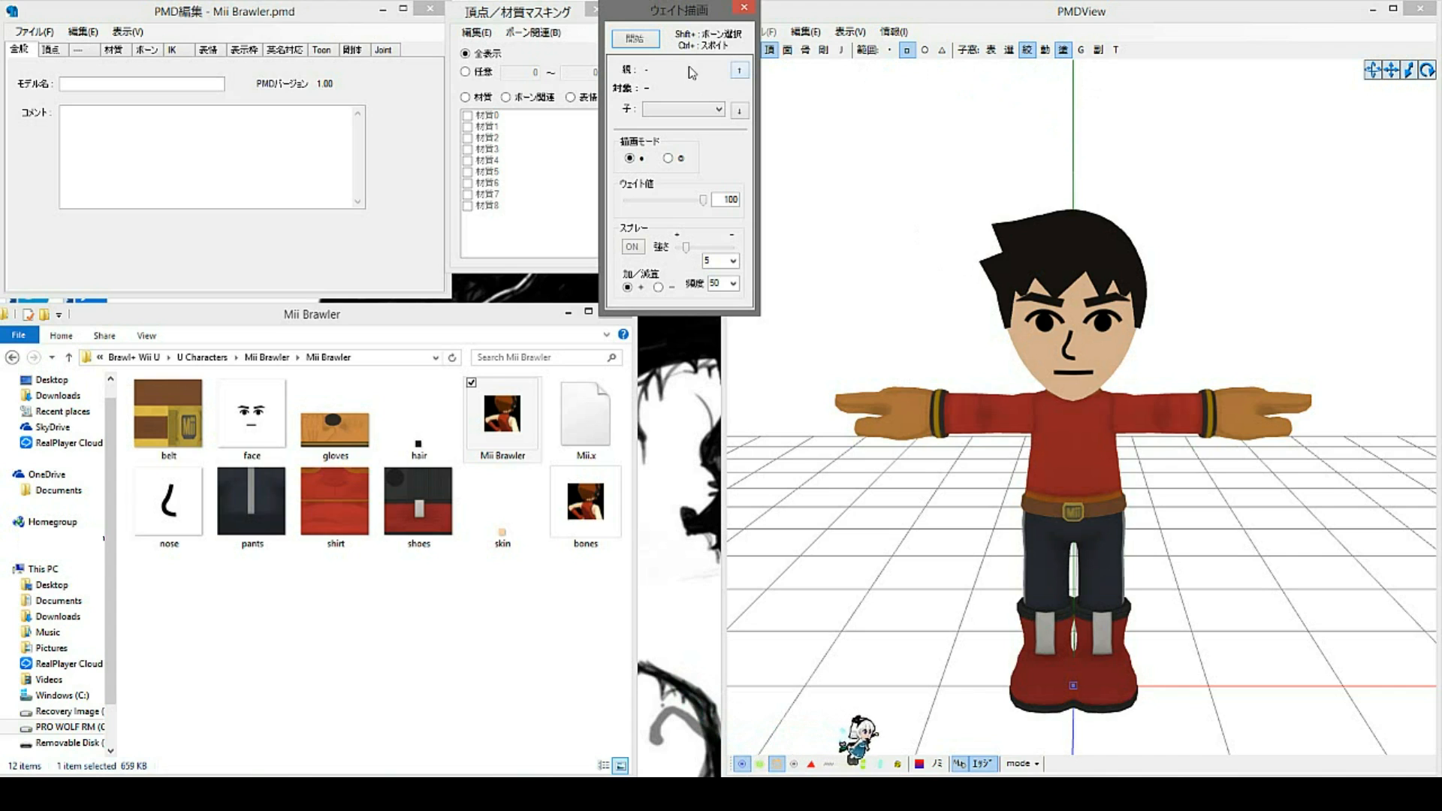
Step: Toggle weight painting on and off to compare the model with and without its weight-coloured vertices, leaving it on
left_click(635, 39)
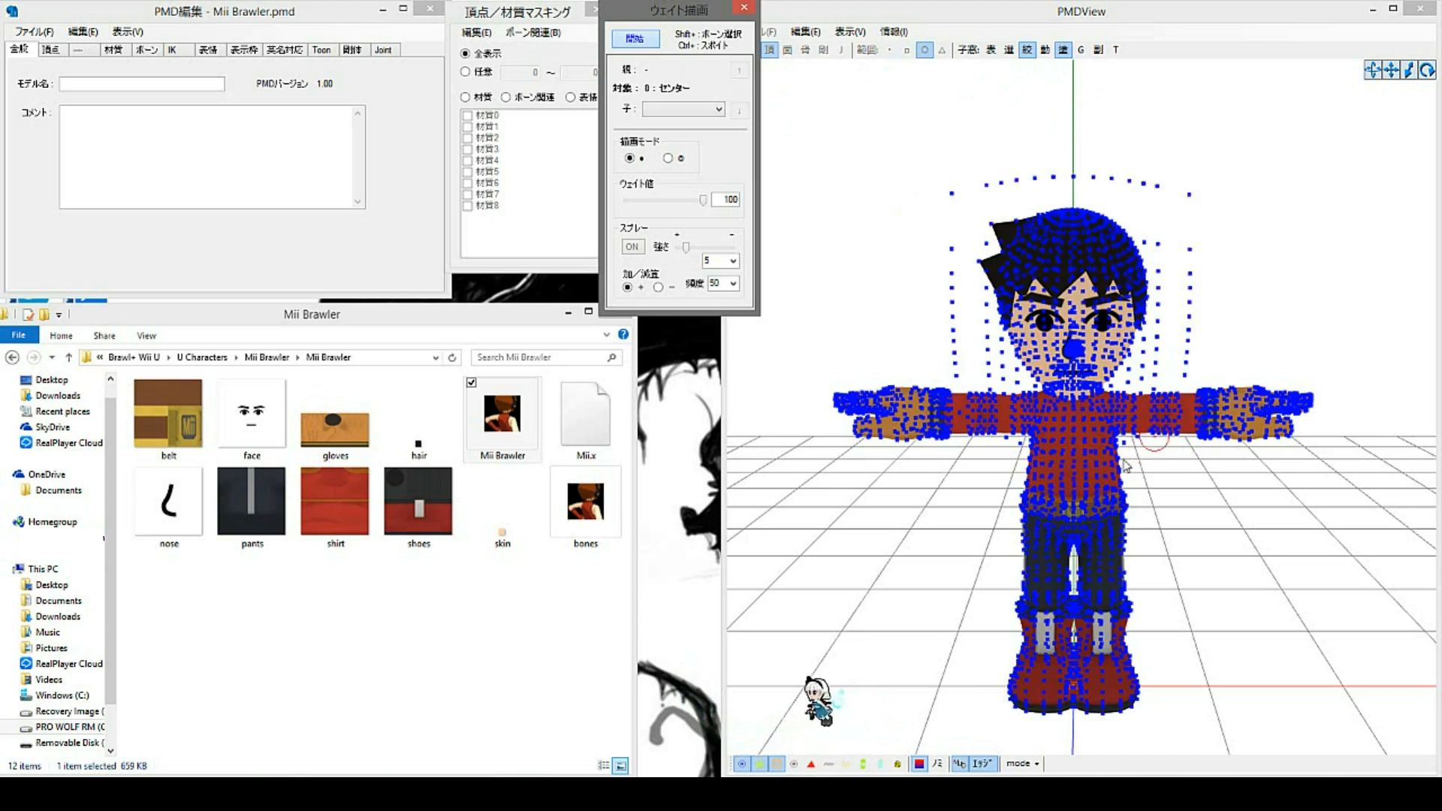
left_click(636, 39)
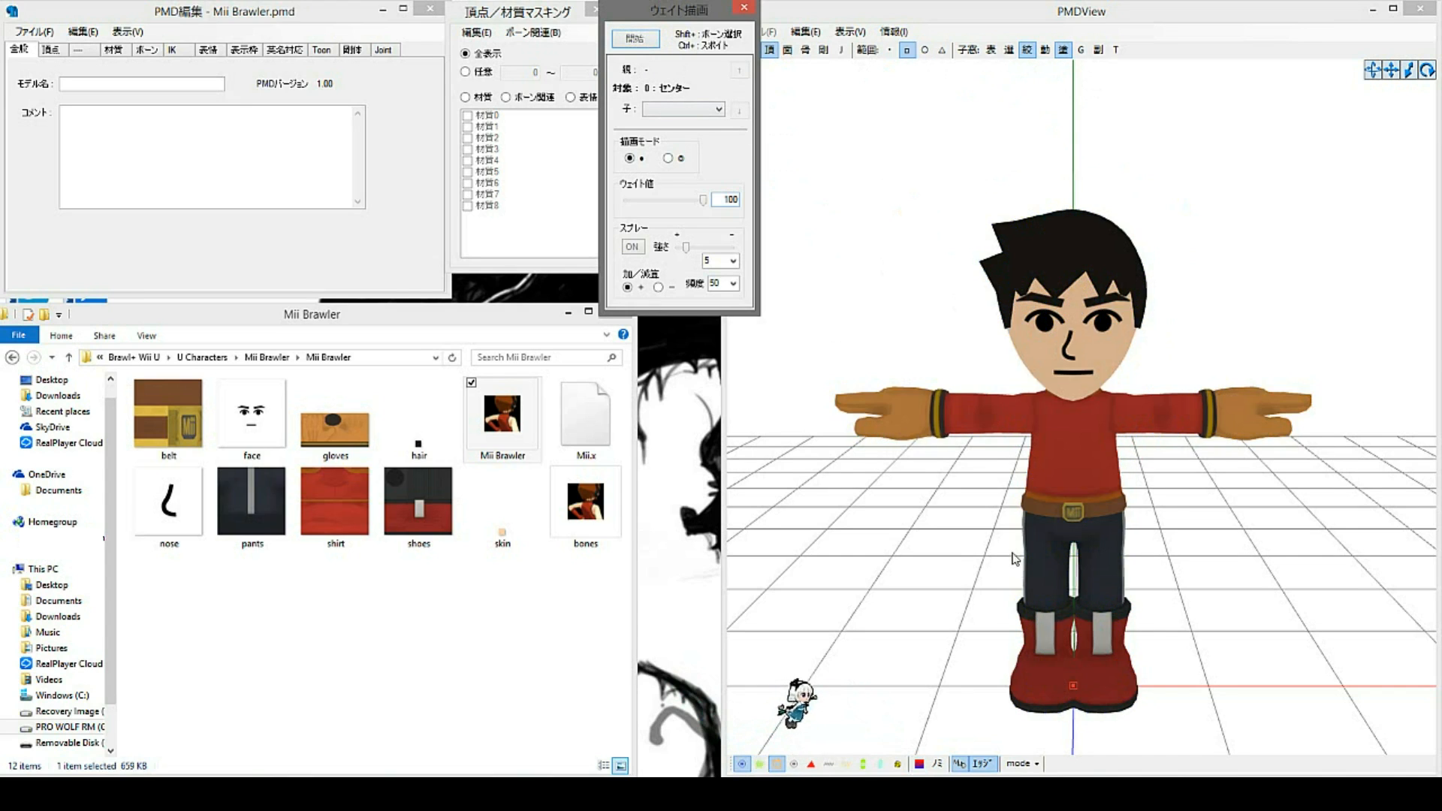
left_click(636, 39)
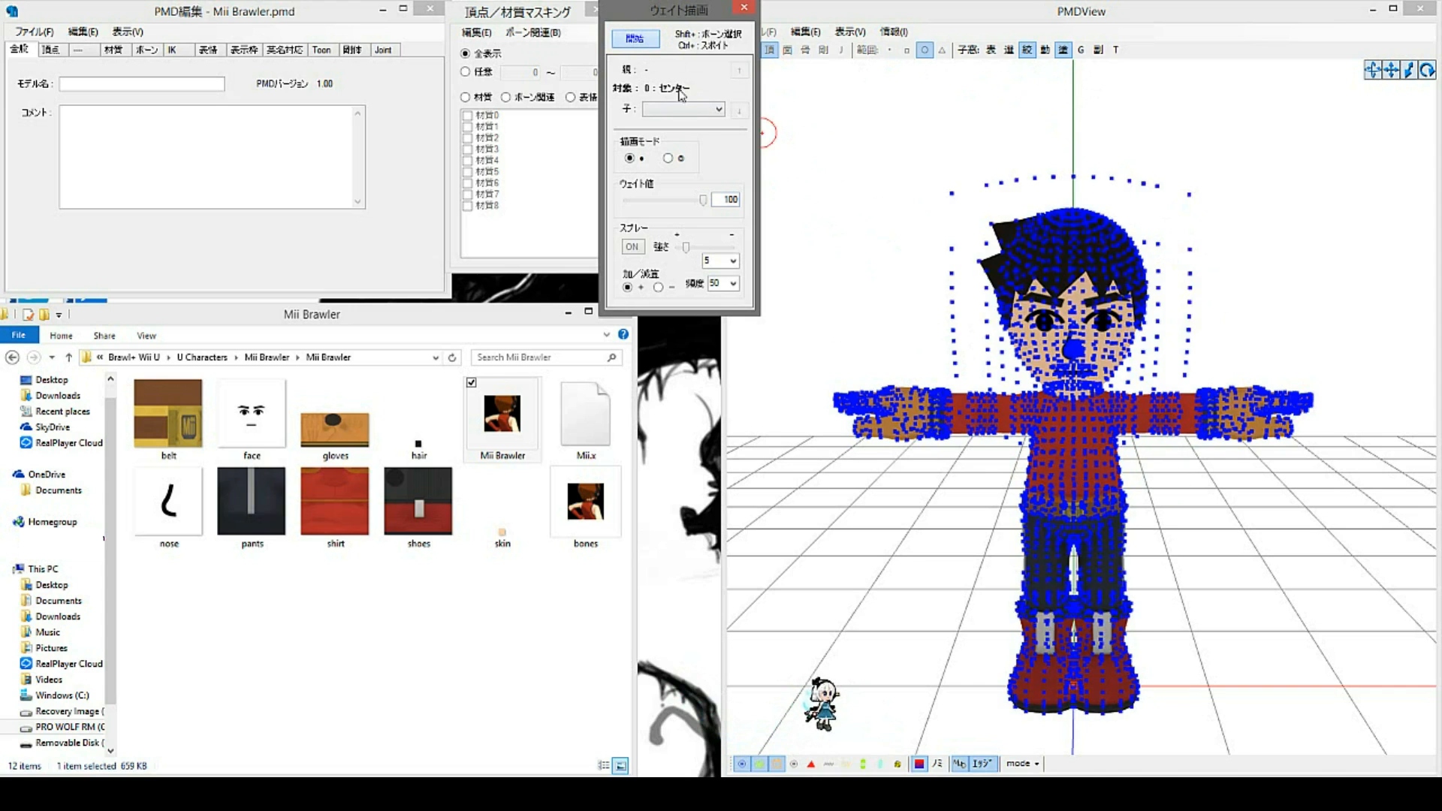
left_click(635, 46)
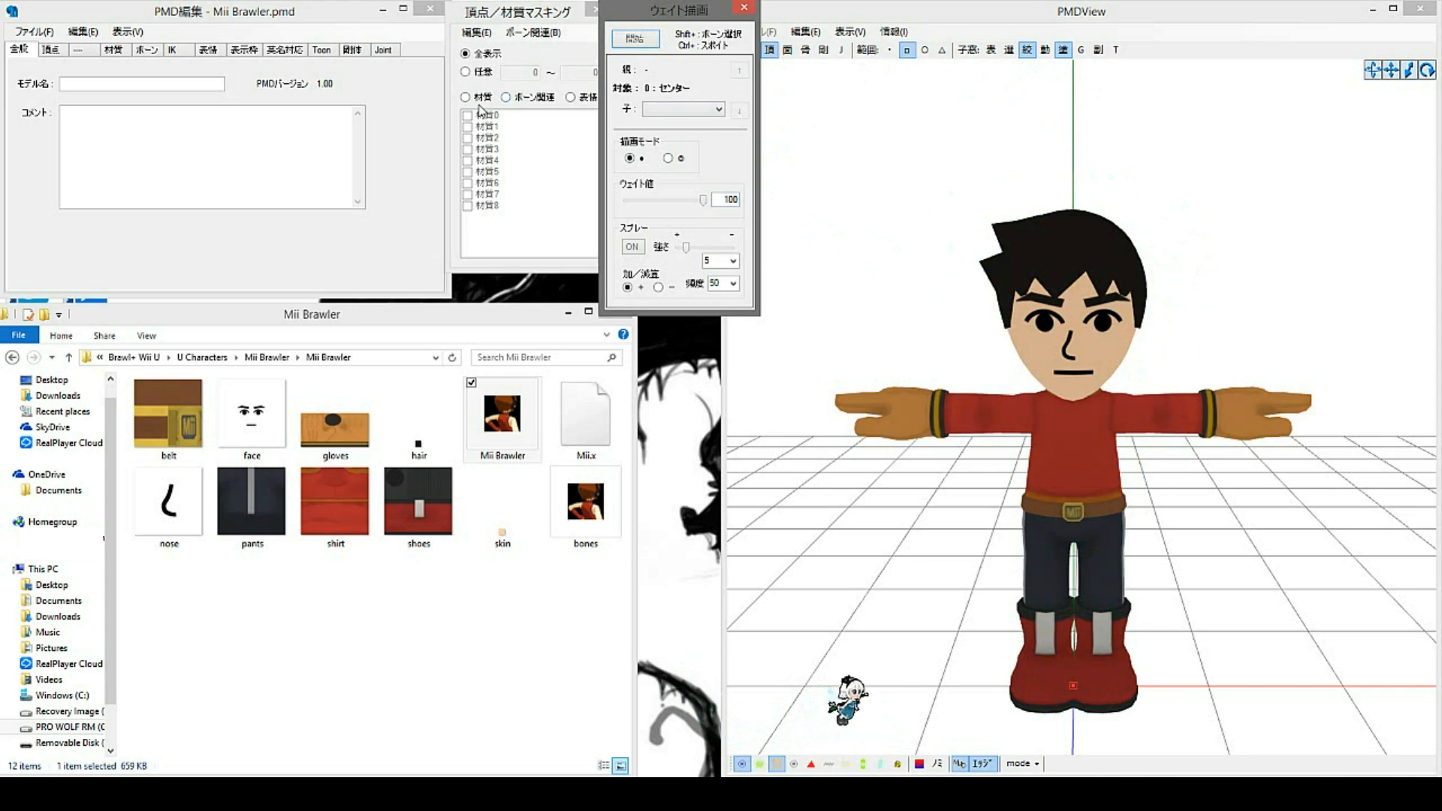
left_click(638, 41)
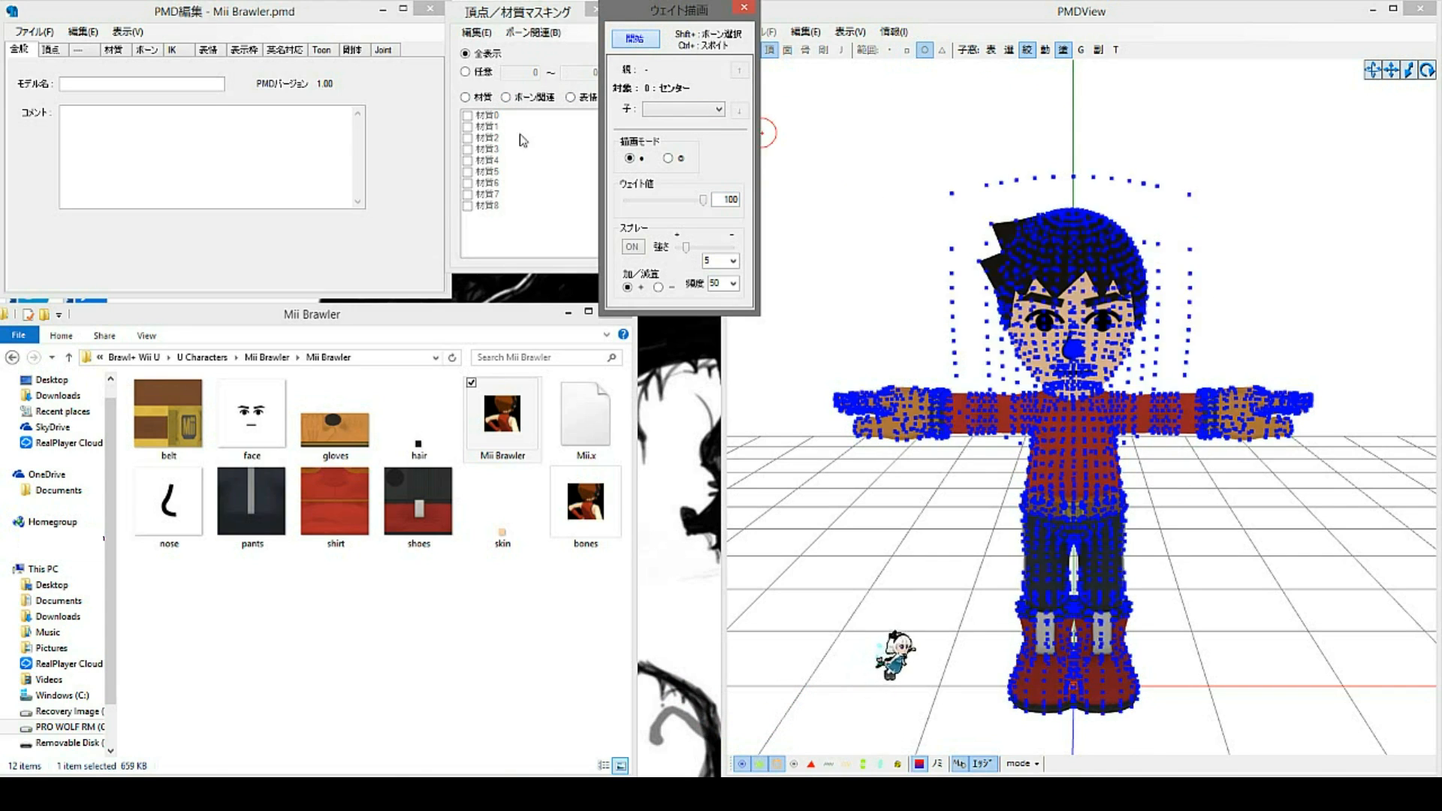
Step: Preview the weight-coloured vertices of 材質1 and 材質3 with material masking, and end weight painting
left_click(467, 97)
left_click(492, 116)
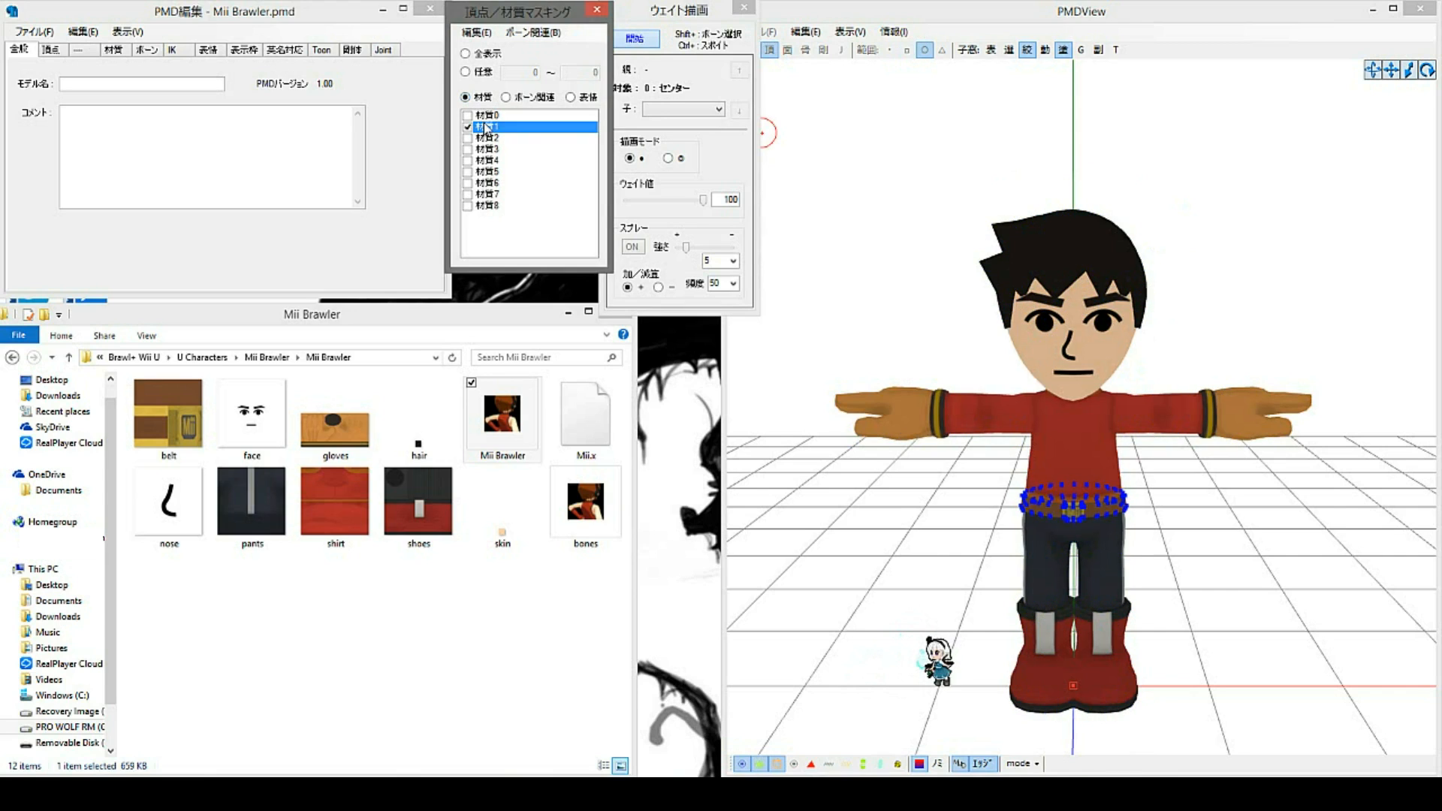
left_click(488, 127)
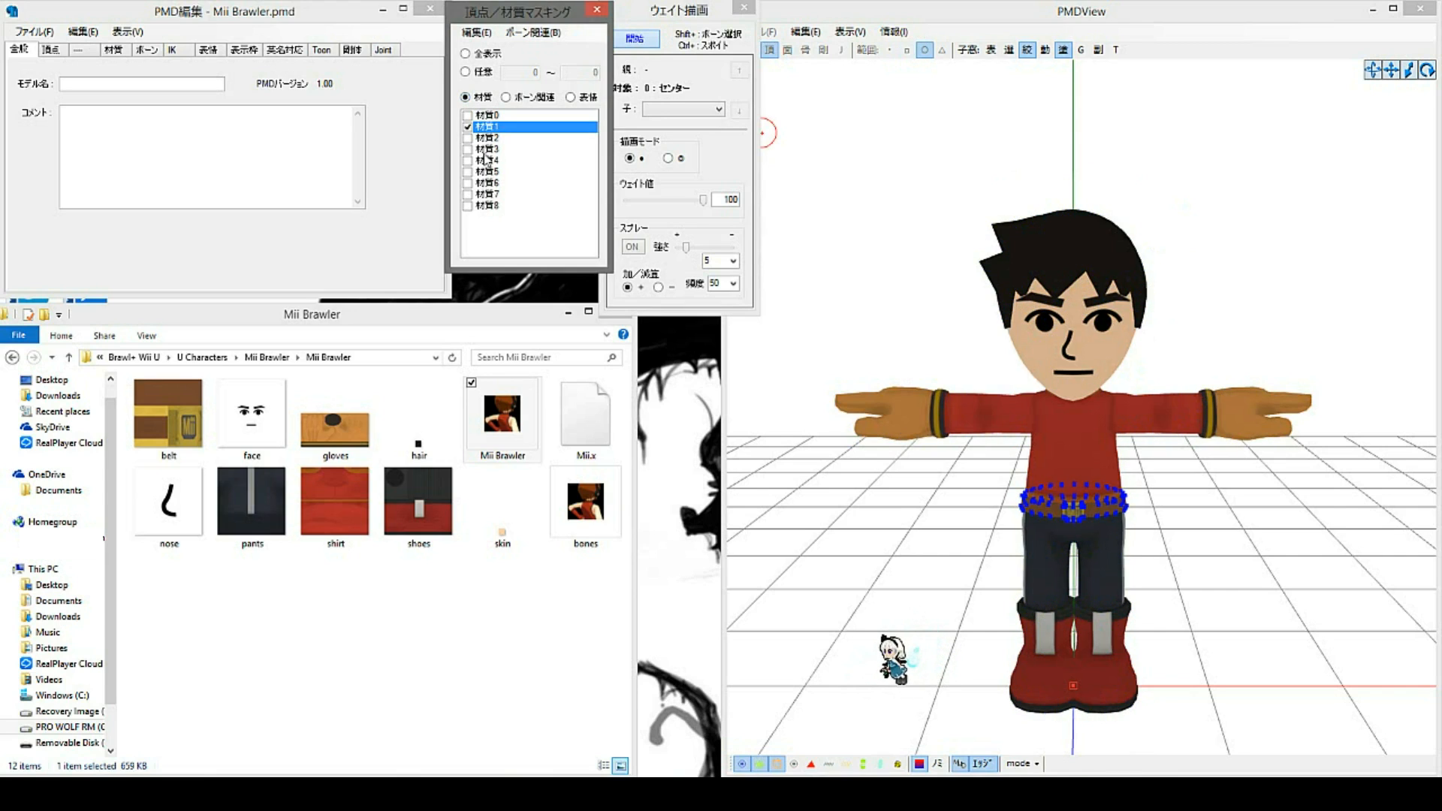
left_click(489, 148)
left_click(492, 127)
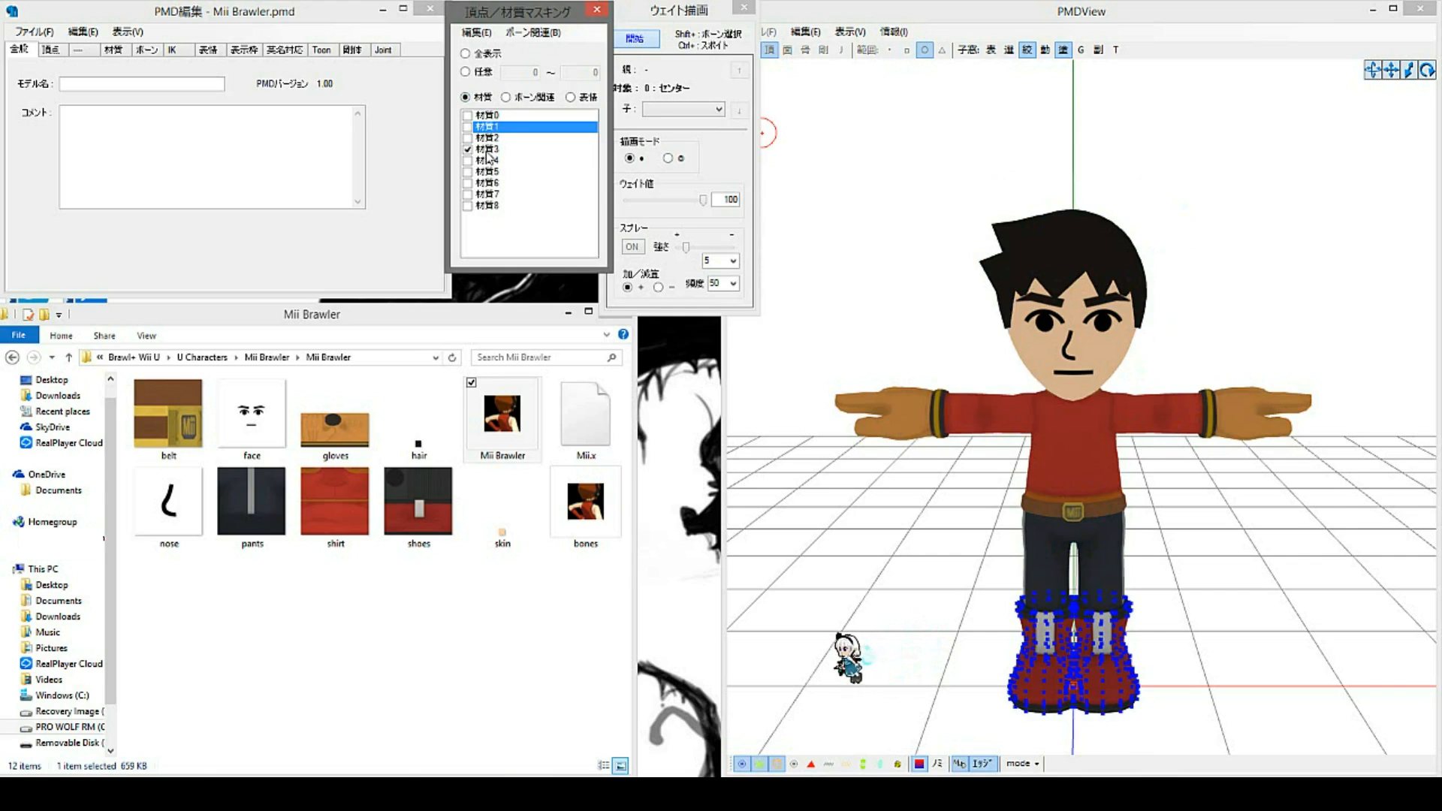
left_click(487, 150)
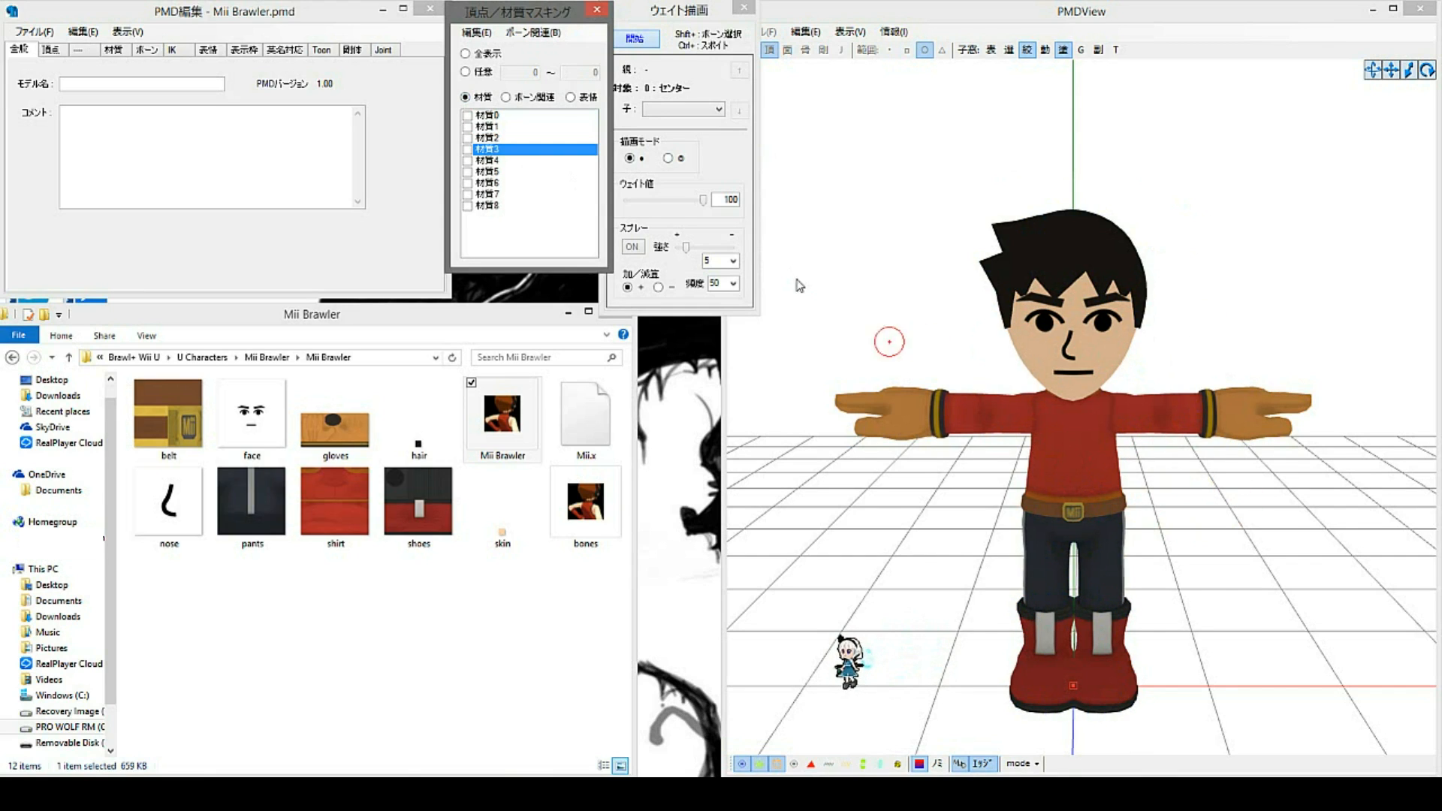
left_click(641, 40)
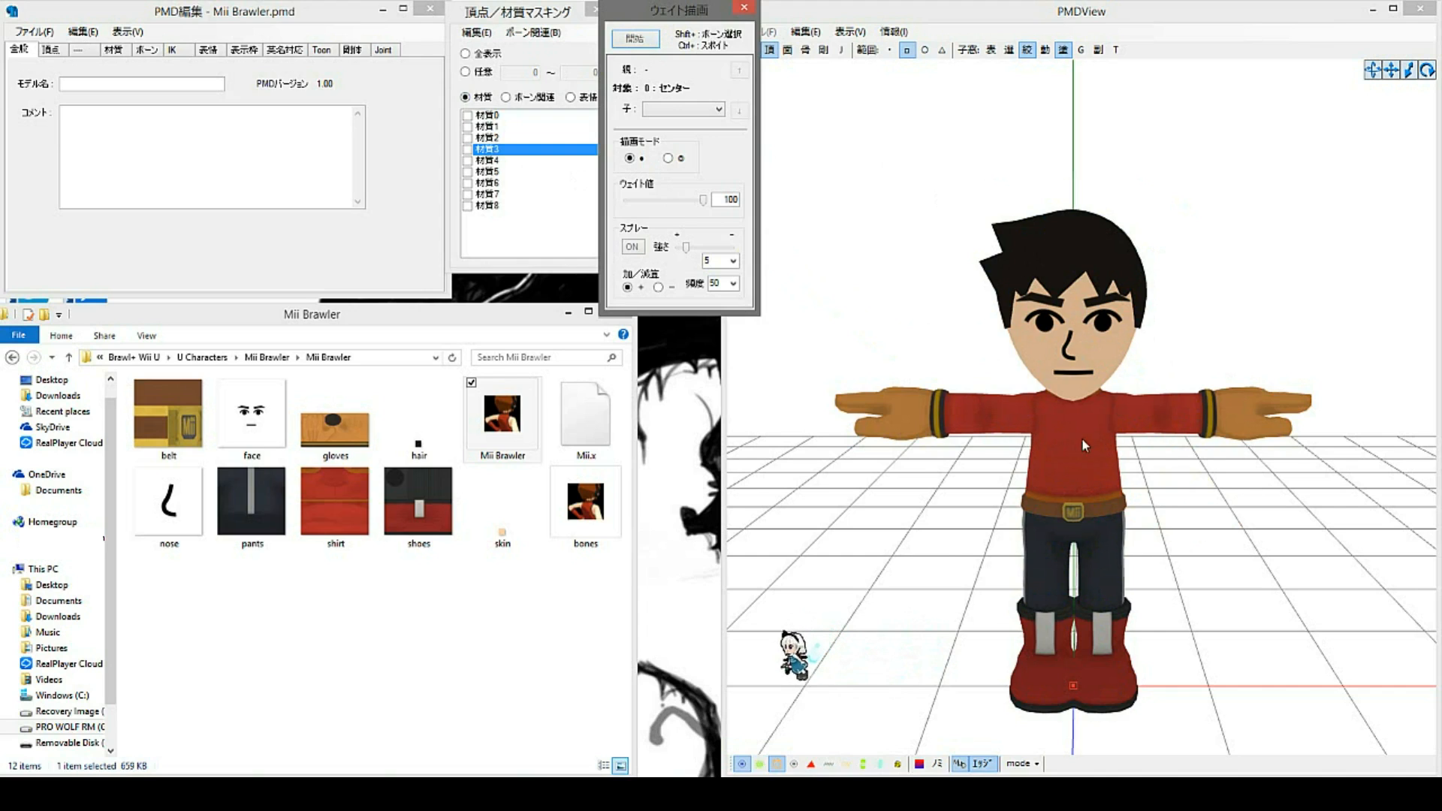
Step: Set the masking to show everything (全表示) and turn on vertex display for the model
left_click(472, 54)
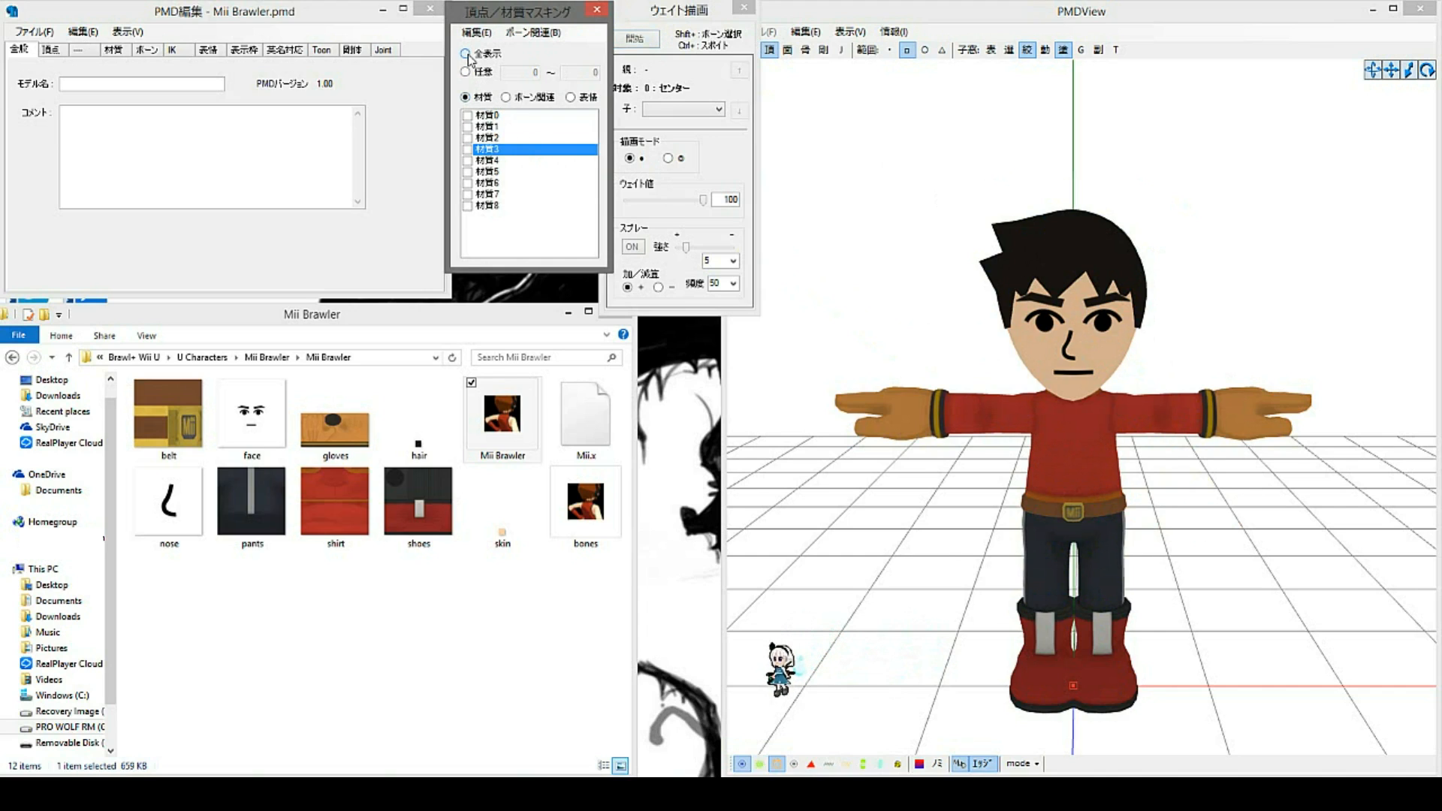
left_click(763, 764)
left_click(761, 764)
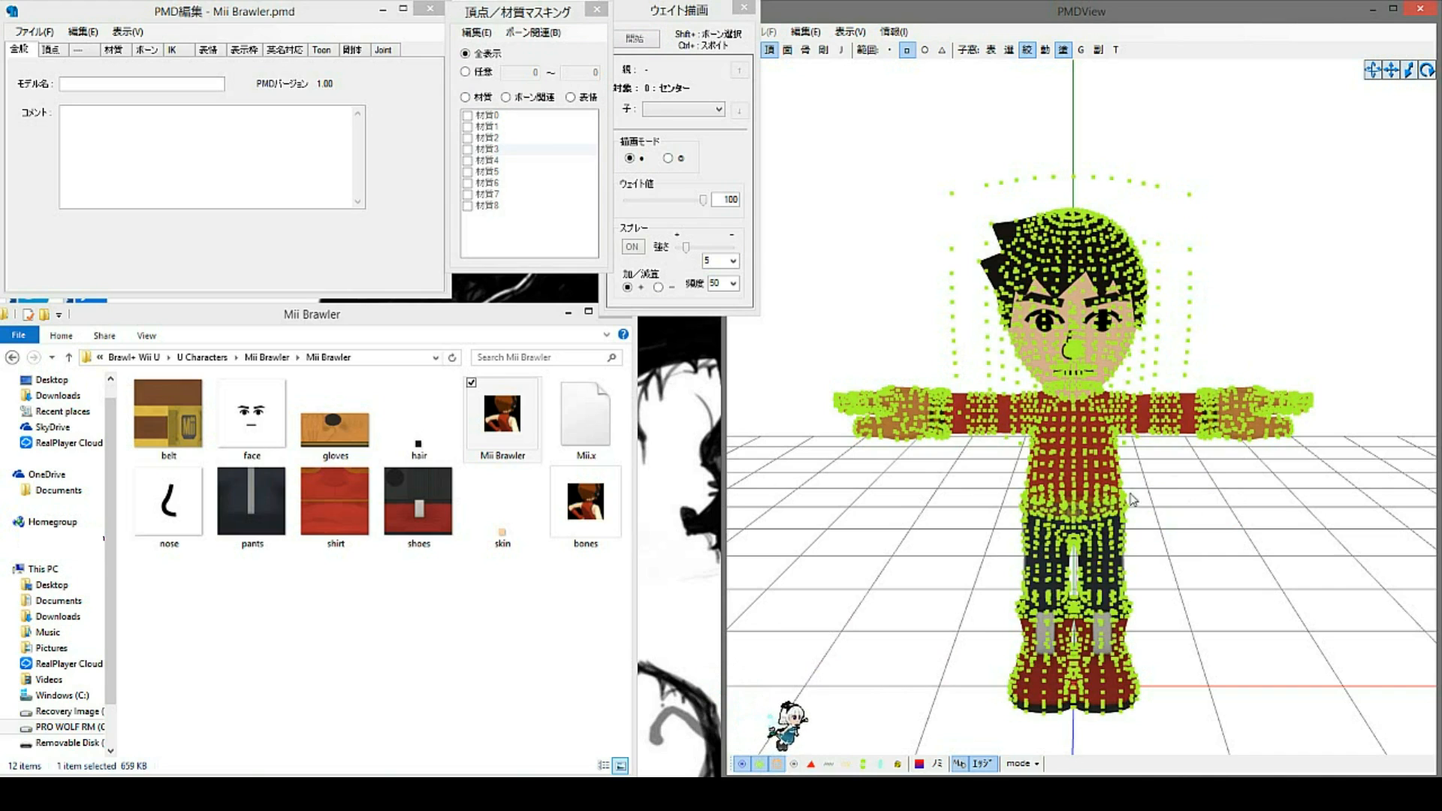
Step: Switch masking back to materials (材質) and preview the first few materials' vertices, leaving every material unchecked
left_click(465, 98)
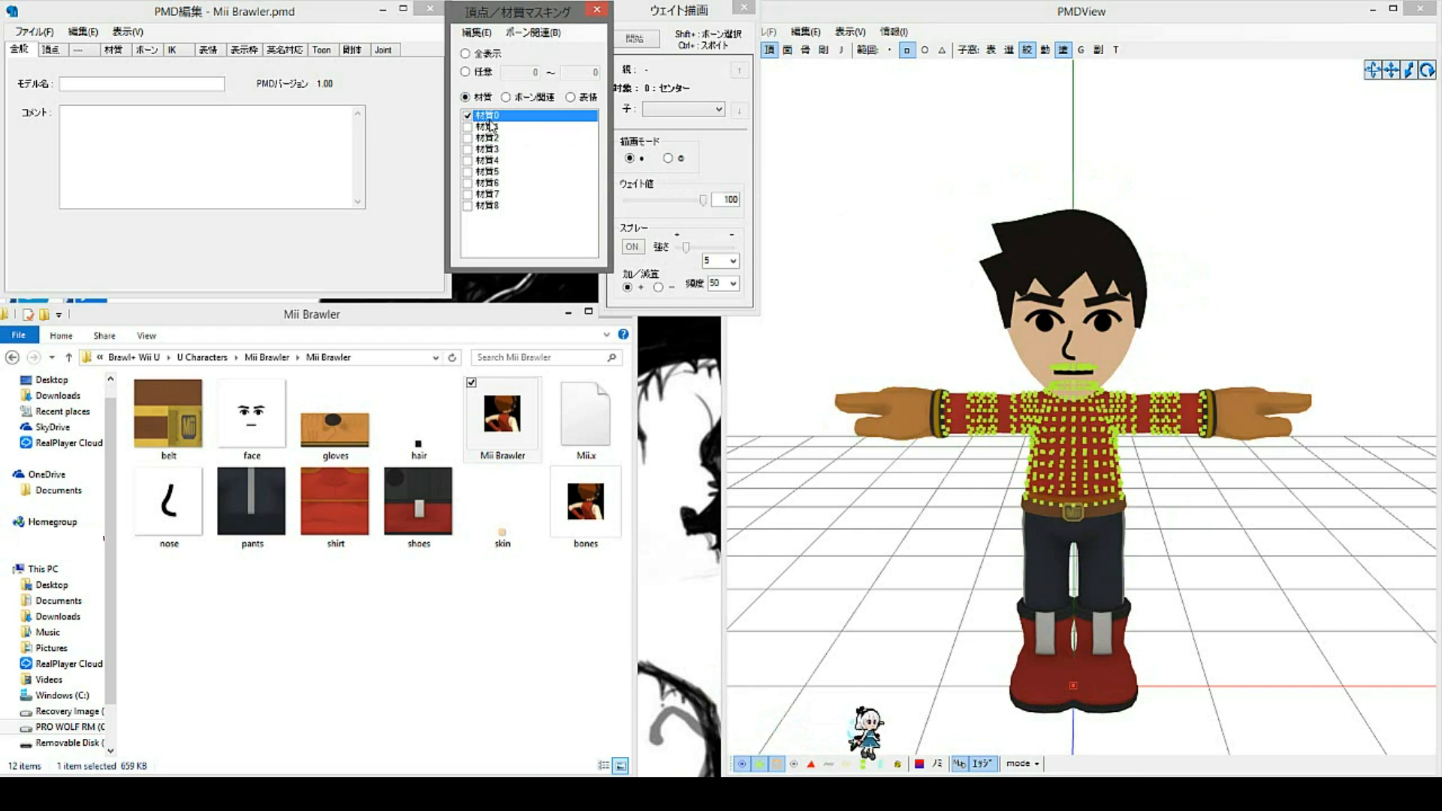
left_click(488, 126)
left_click(481, 138)
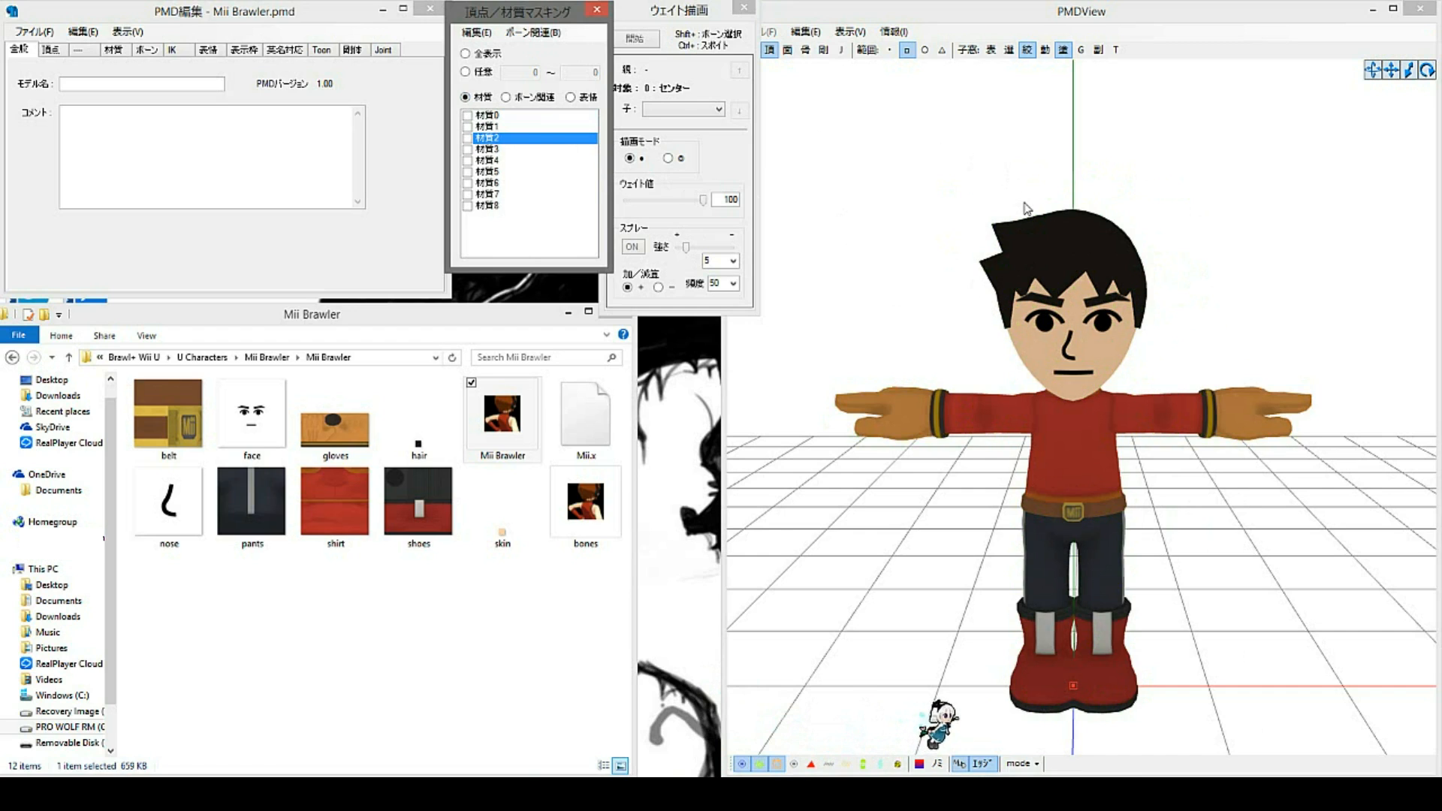
Step: Import the bones file into the current model as an addition (追加), keeping the default adjustment options
left_click_drag(598, 510, 923, 256)
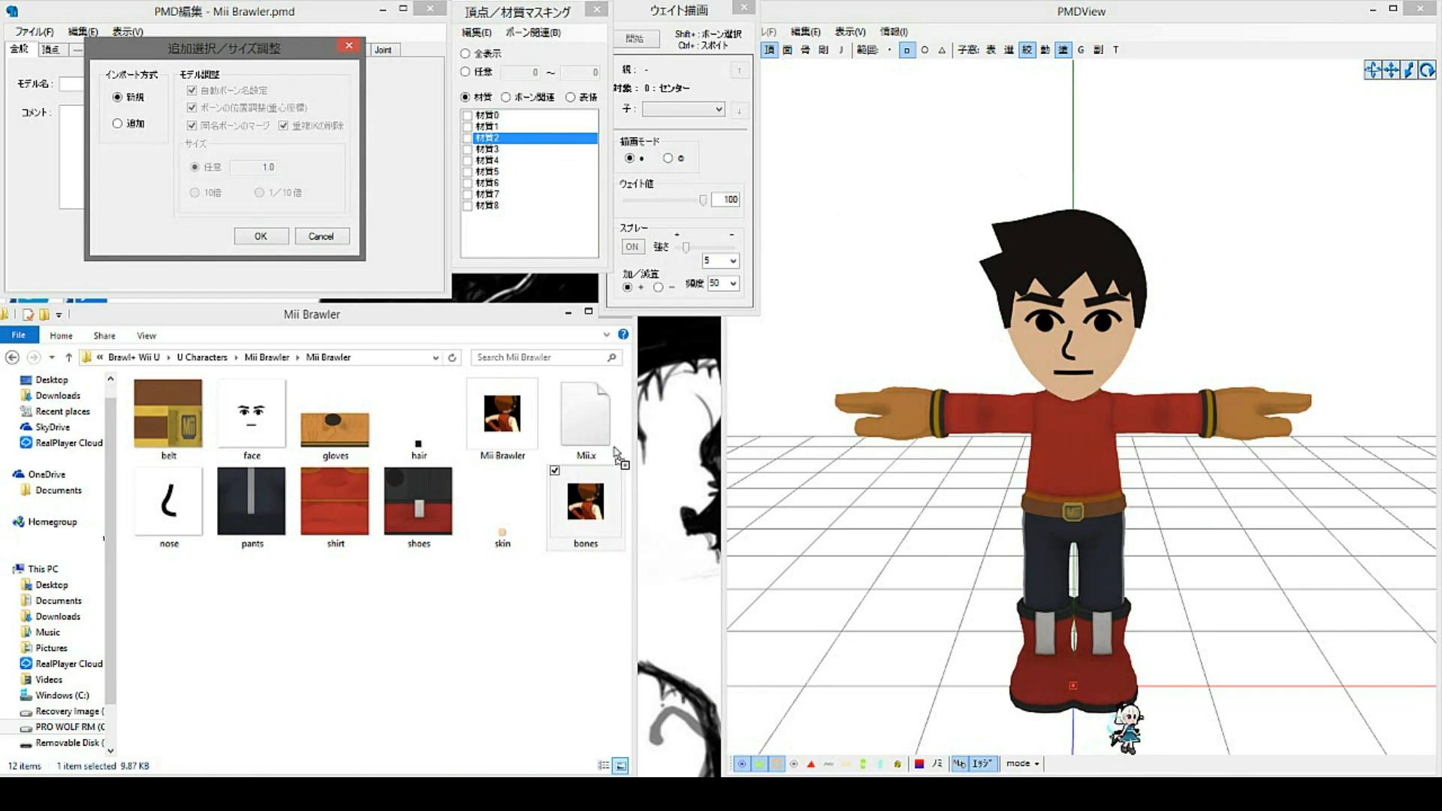
left_click(120, 124)
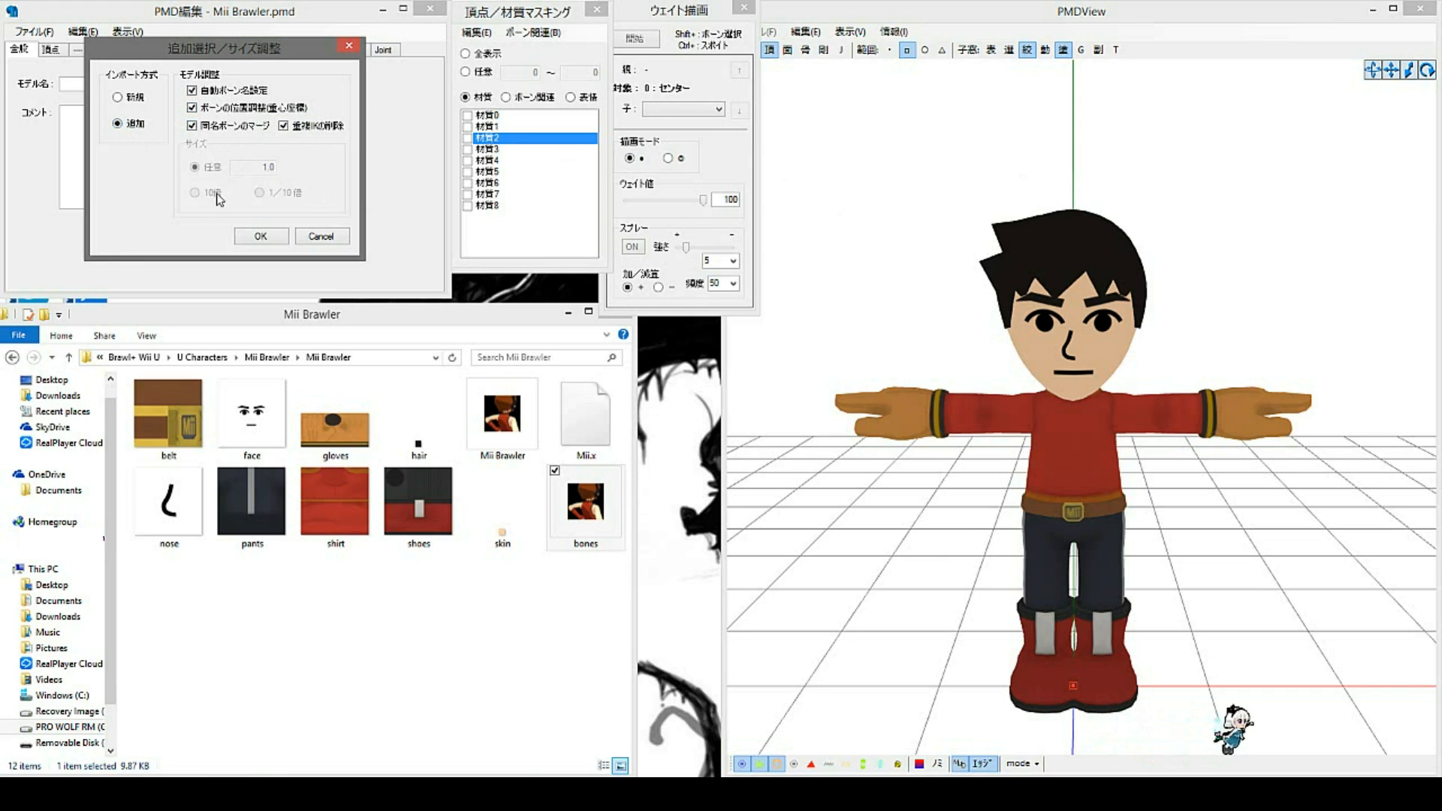
left_click(260, 245)
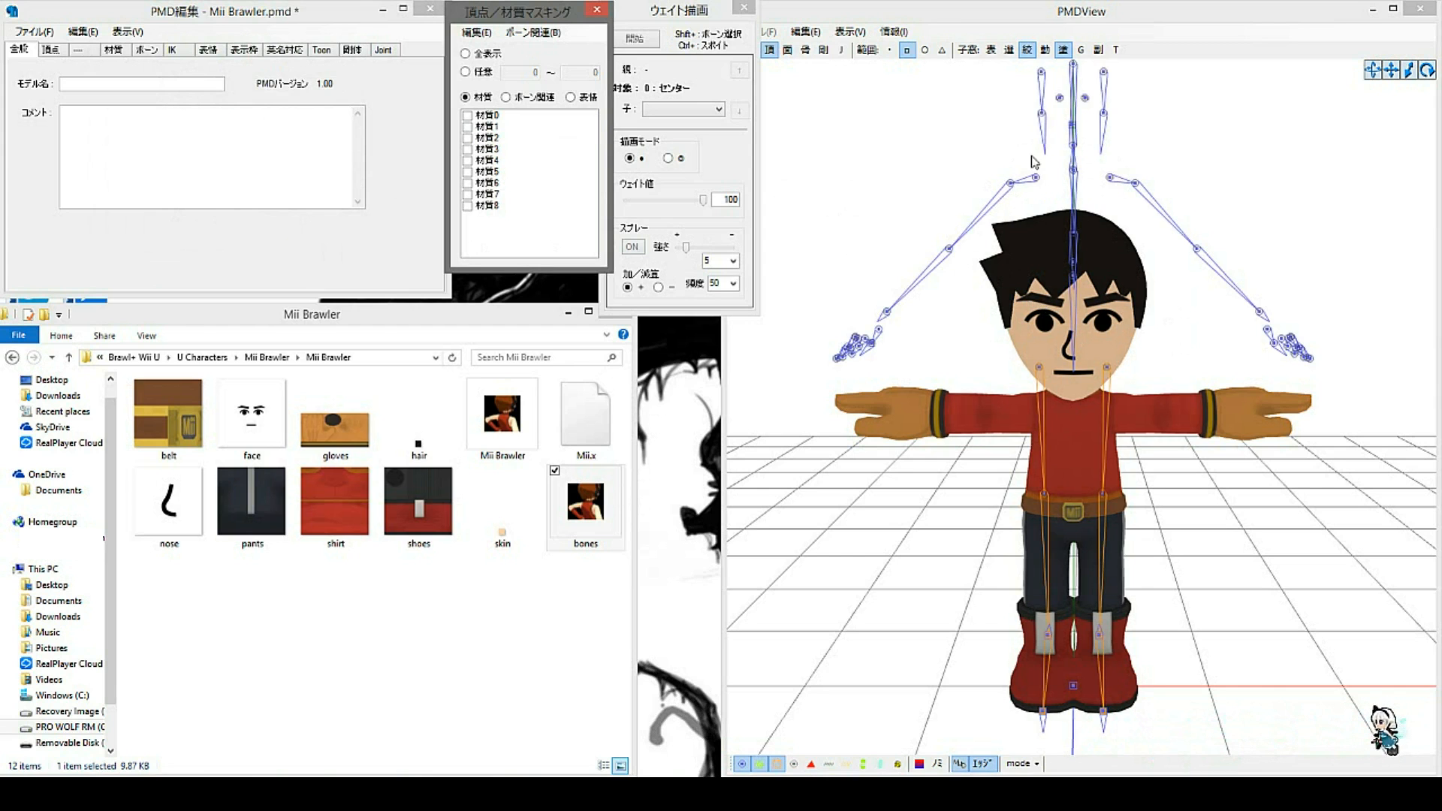
Step: Examine the position of the imported bones relative to the character's body from several angles
right_click_drag(960, 255, 1123, 227)
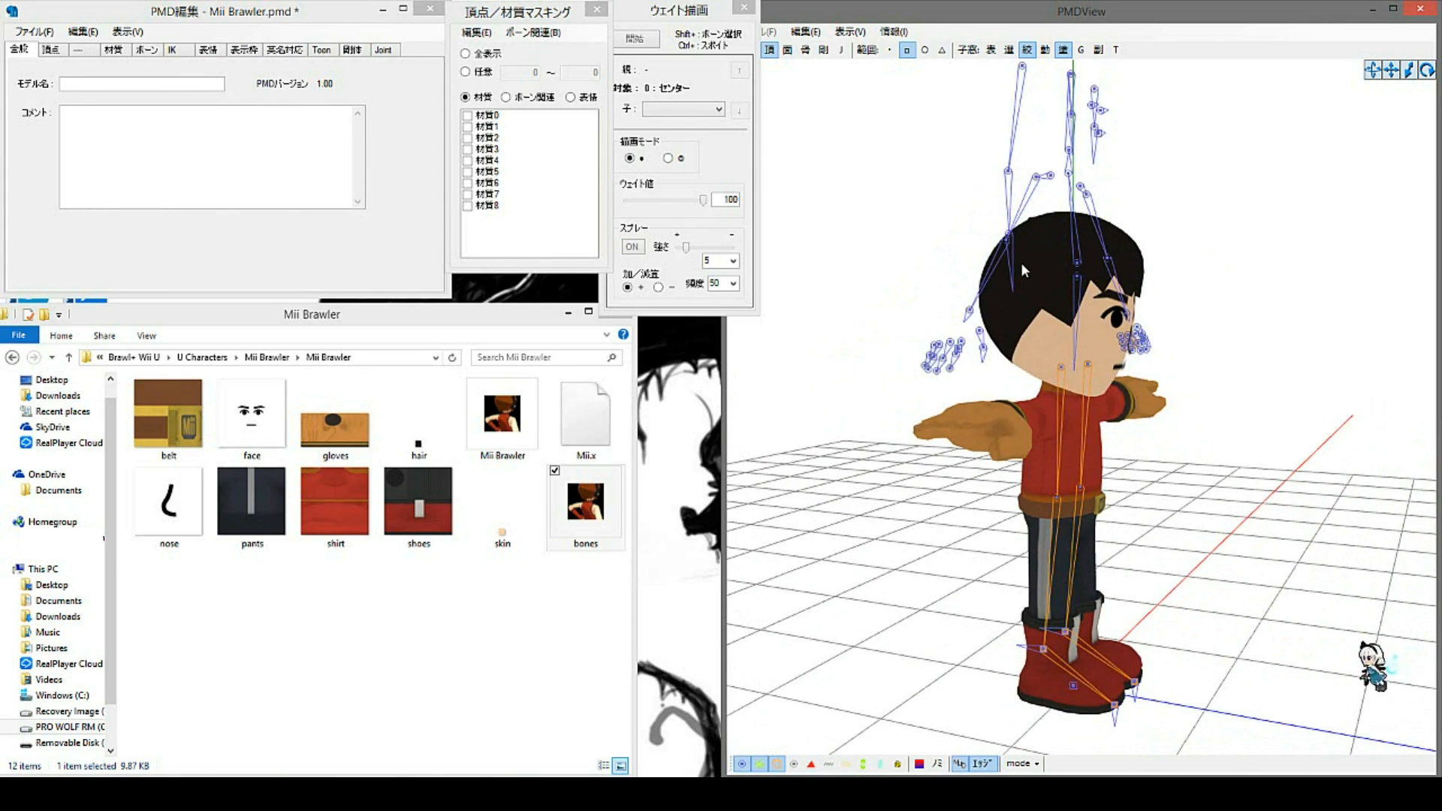
middle_click_drag(1113, 161, 1089, 223)
right_click_drag(1088, 224, 1034, 205)
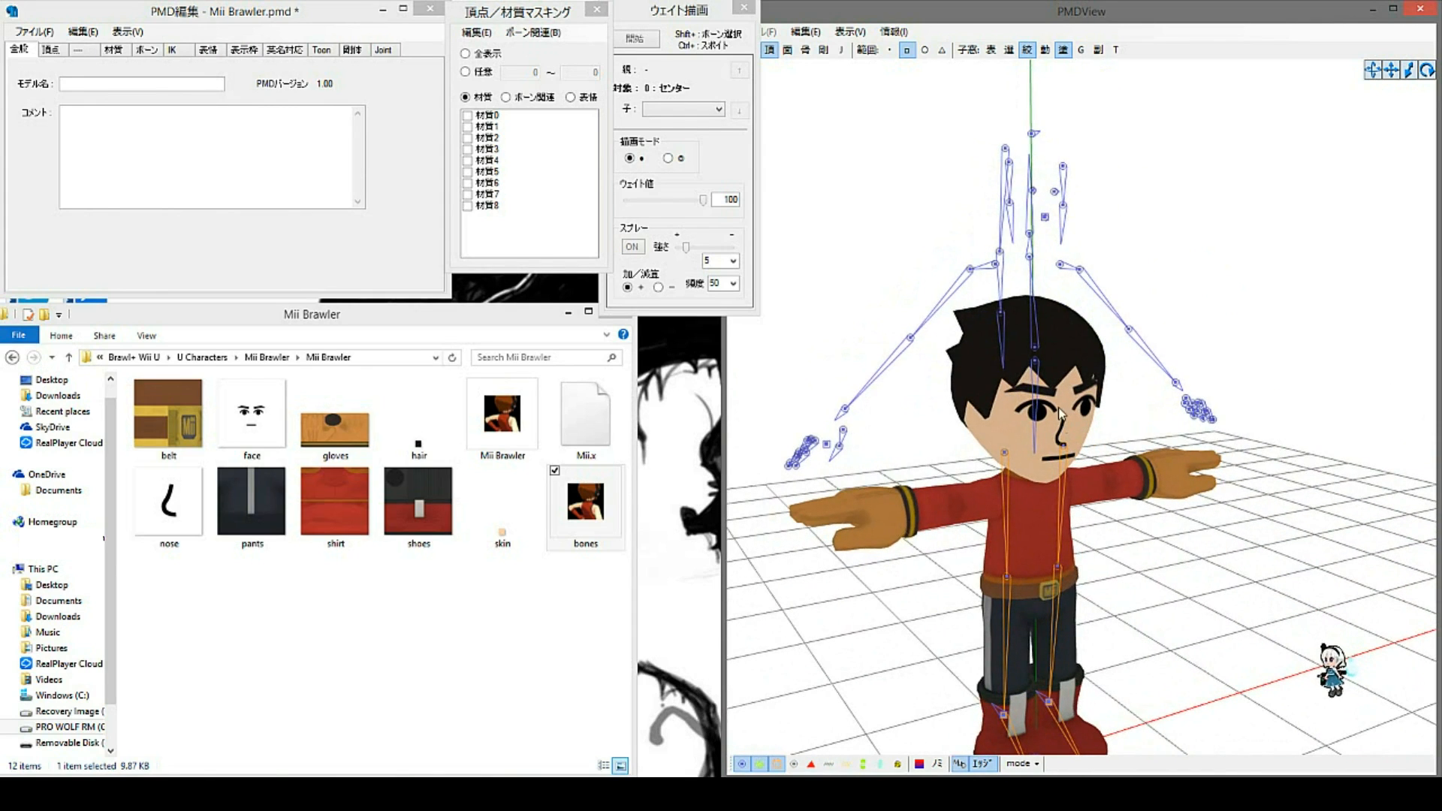
right_click_drag(1068, 181, 1027, 184)
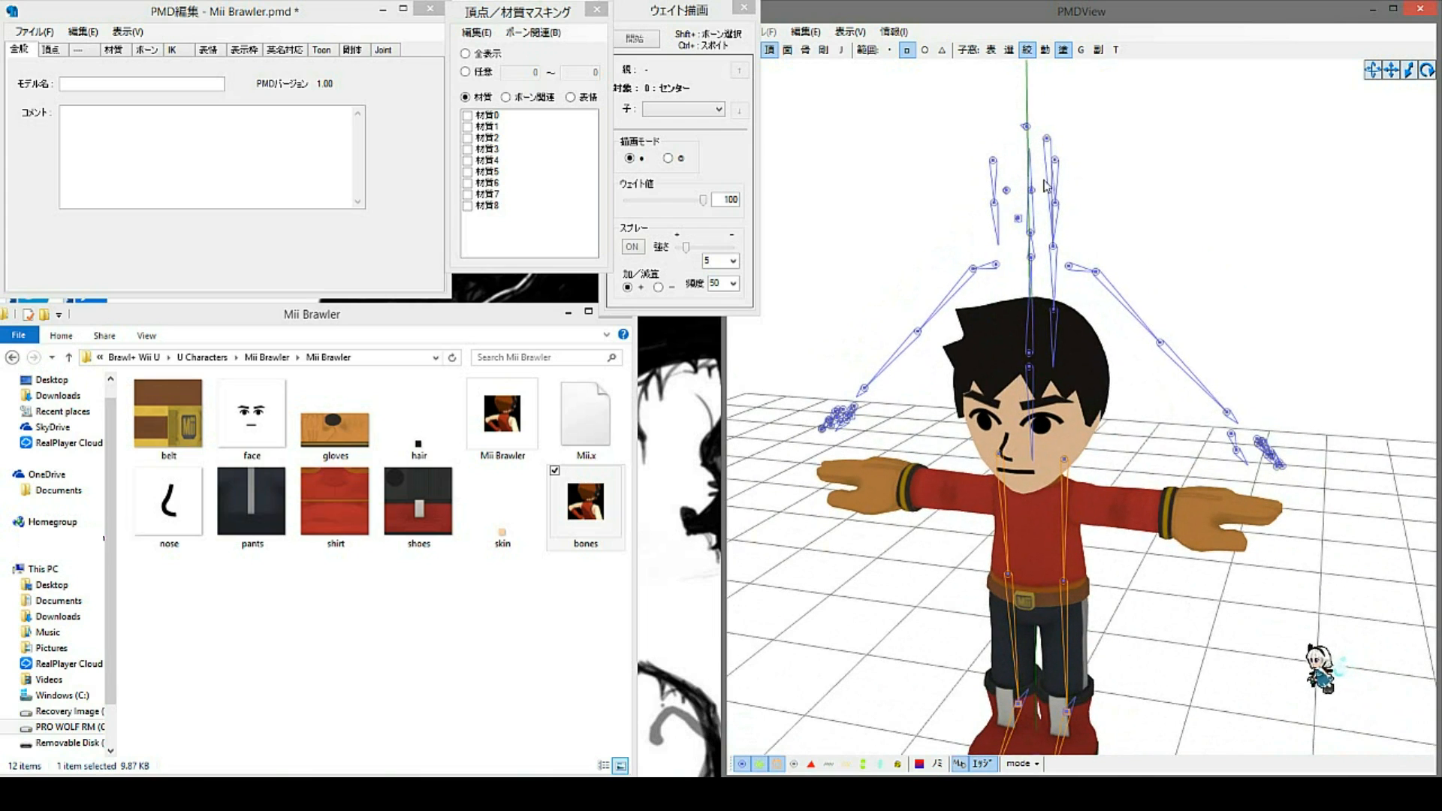
right_click_drag(1016, 224, 1109, 272)
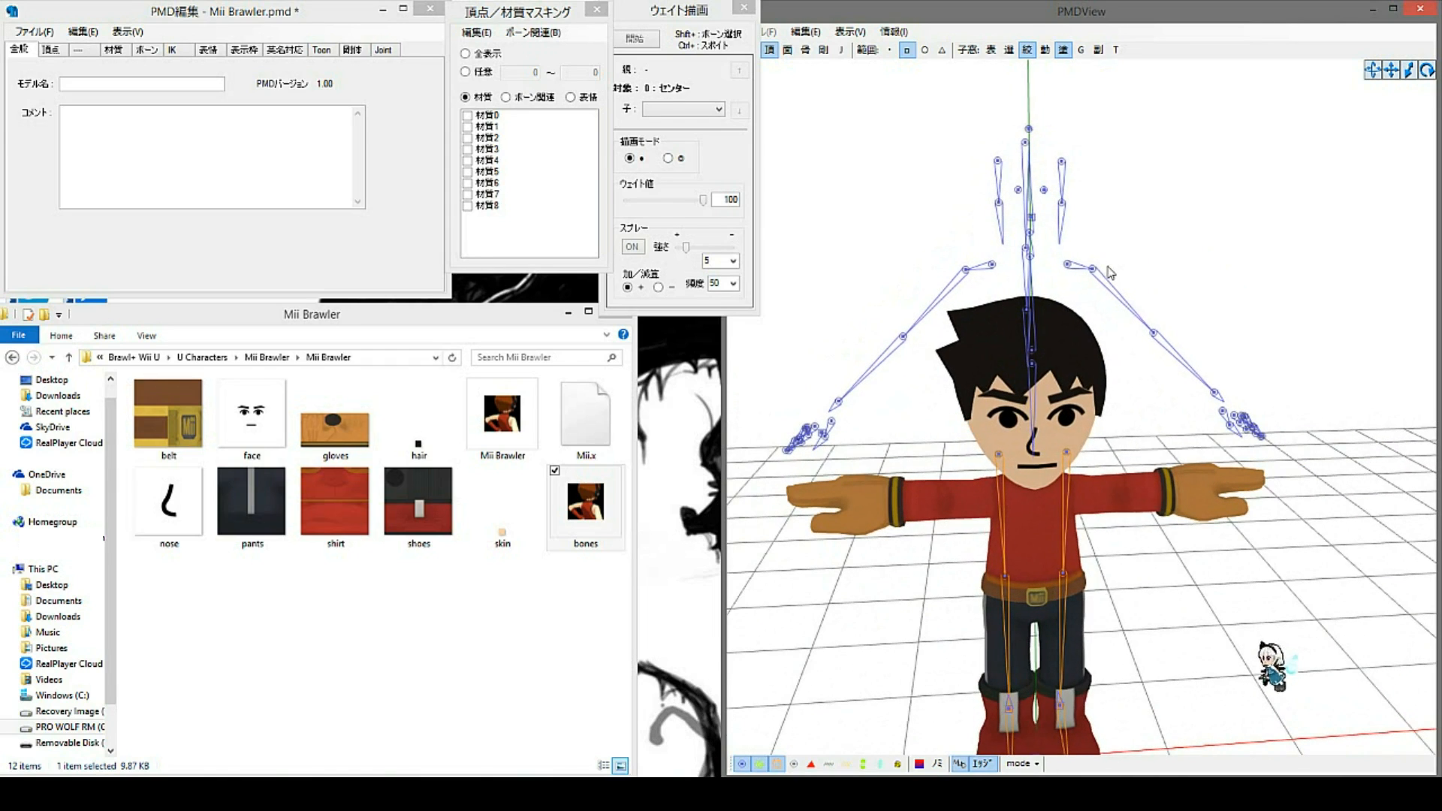
left_click(1076, 257)
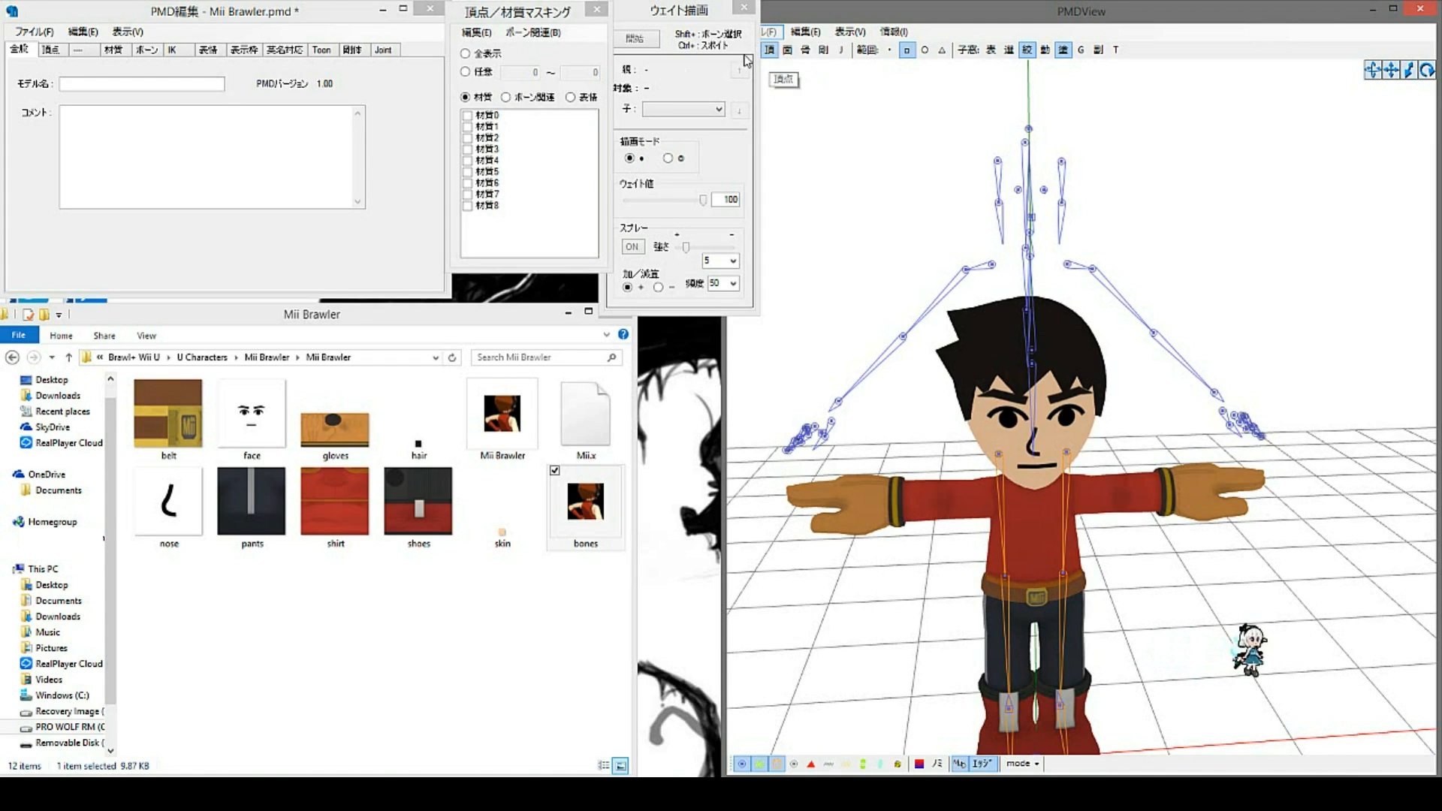
Step: Show material 0's (材質0) vertices, try moving the vertices of one shirt sleeve down, and undo the move
left_click(481, 116)
left_click_drag(921, 469, 975, 517)
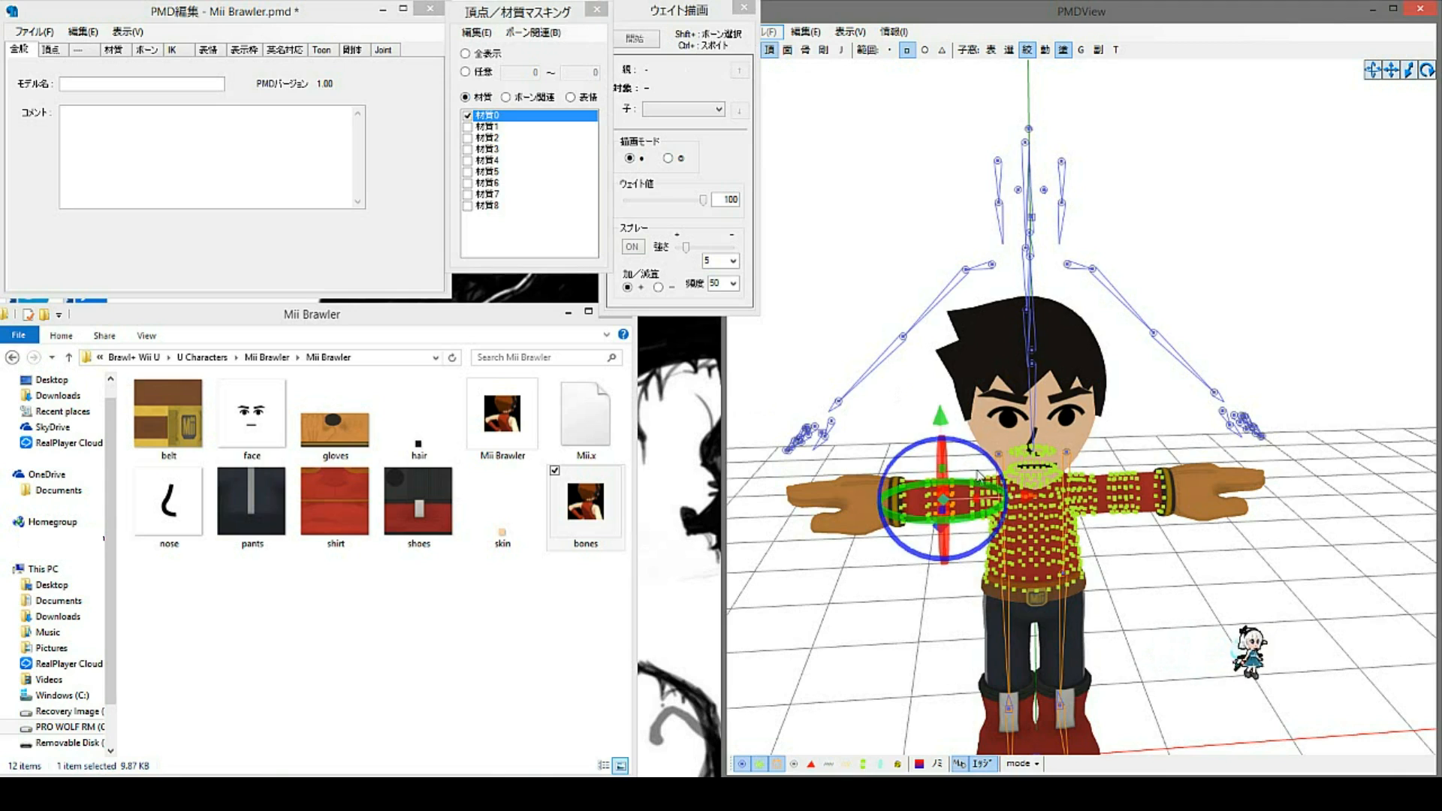
left_click_drag(941, 415, 941, 467)
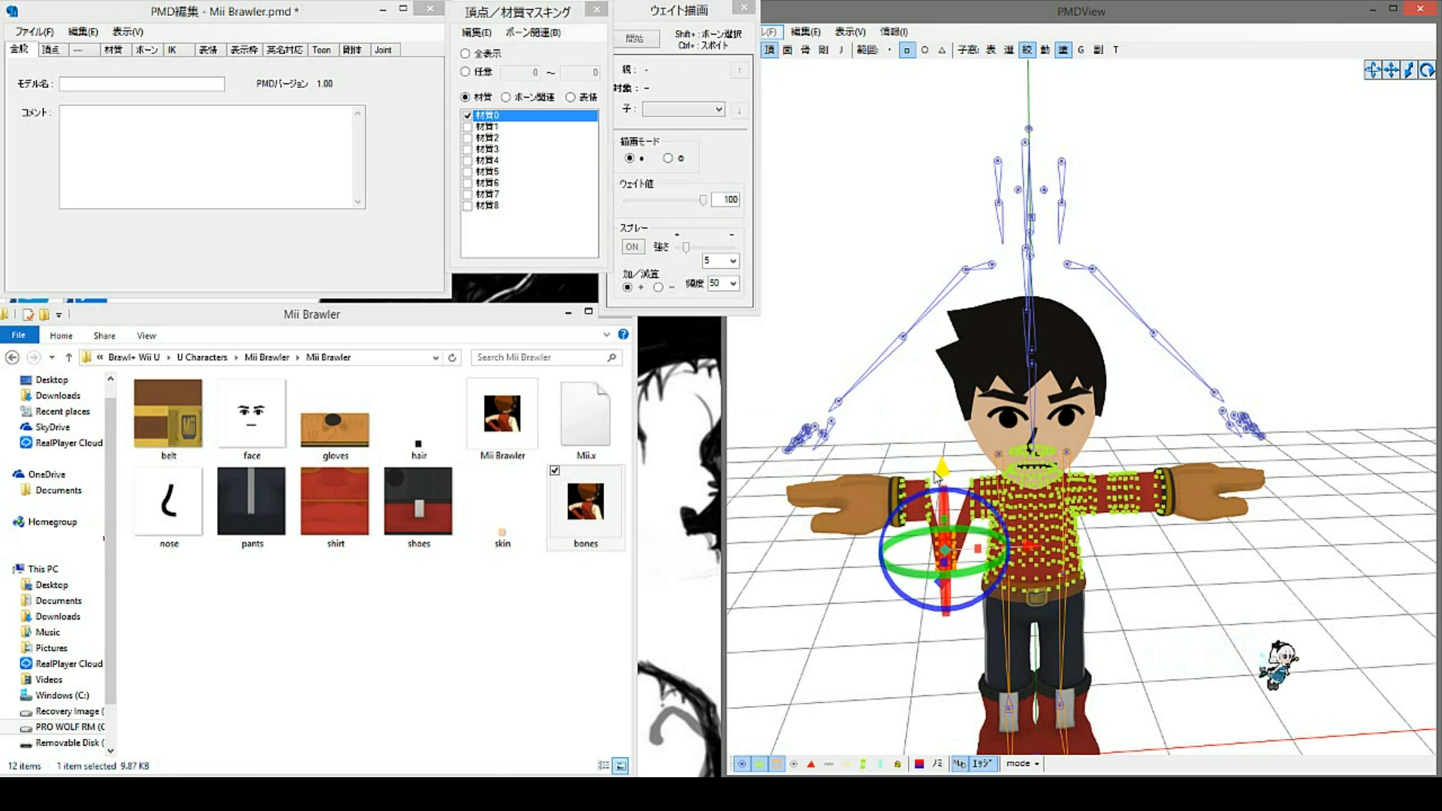
left_click(925, 377)
key("ctrl+z")
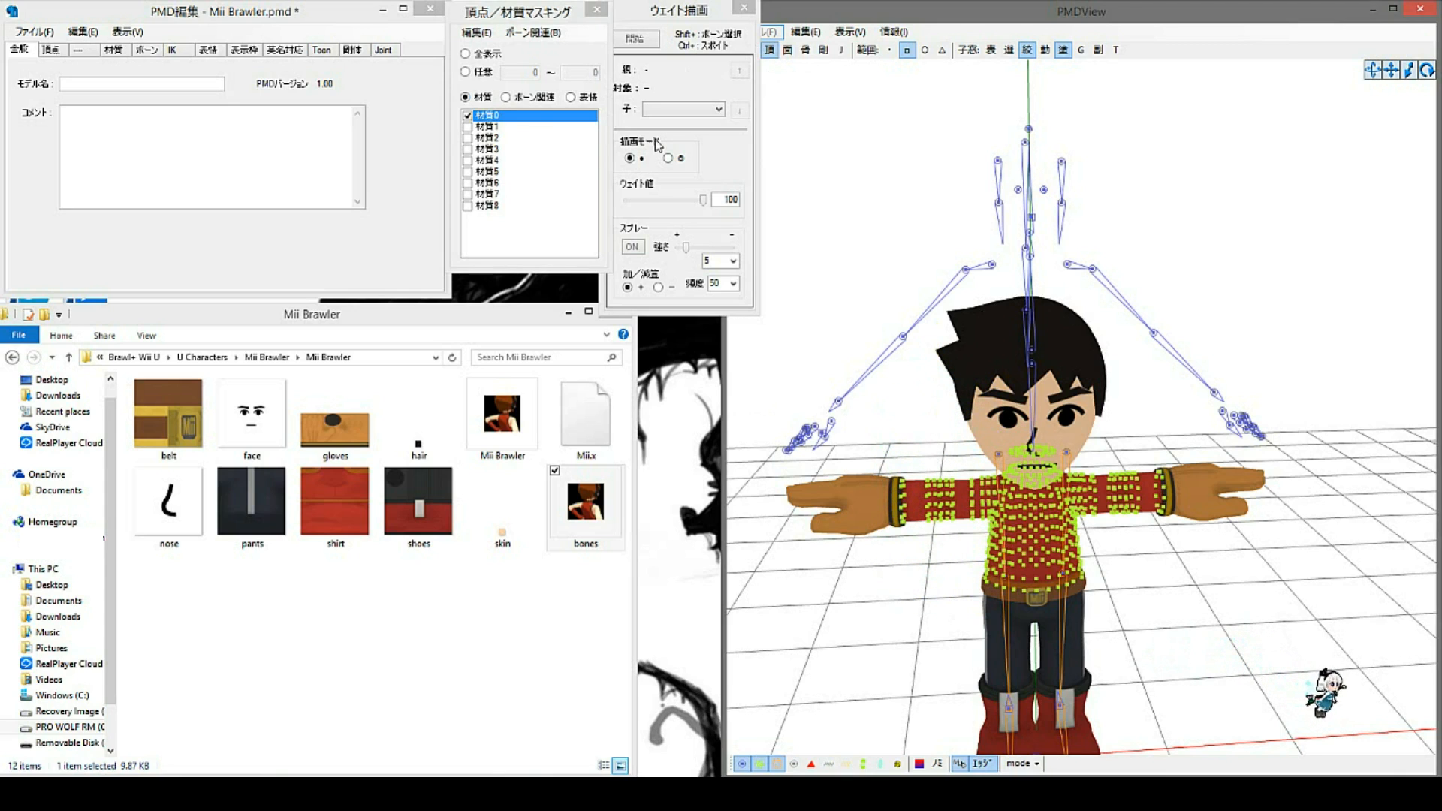
left_click(495, 119)
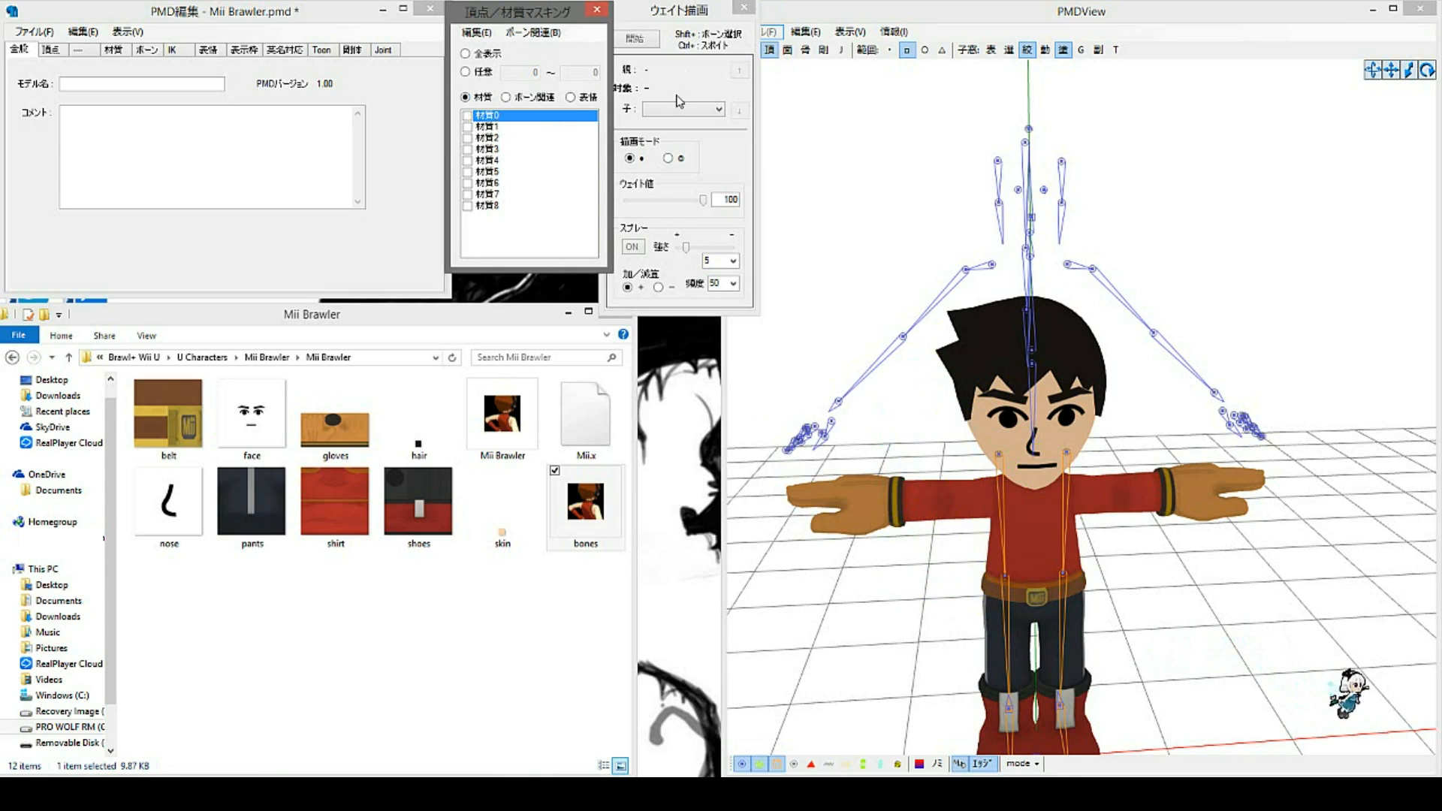
Step: Turn on face selection (面), show material 0 again, and try box-selecting shirt areas and moving part of a sleeve vertically
left_click(776, 59)
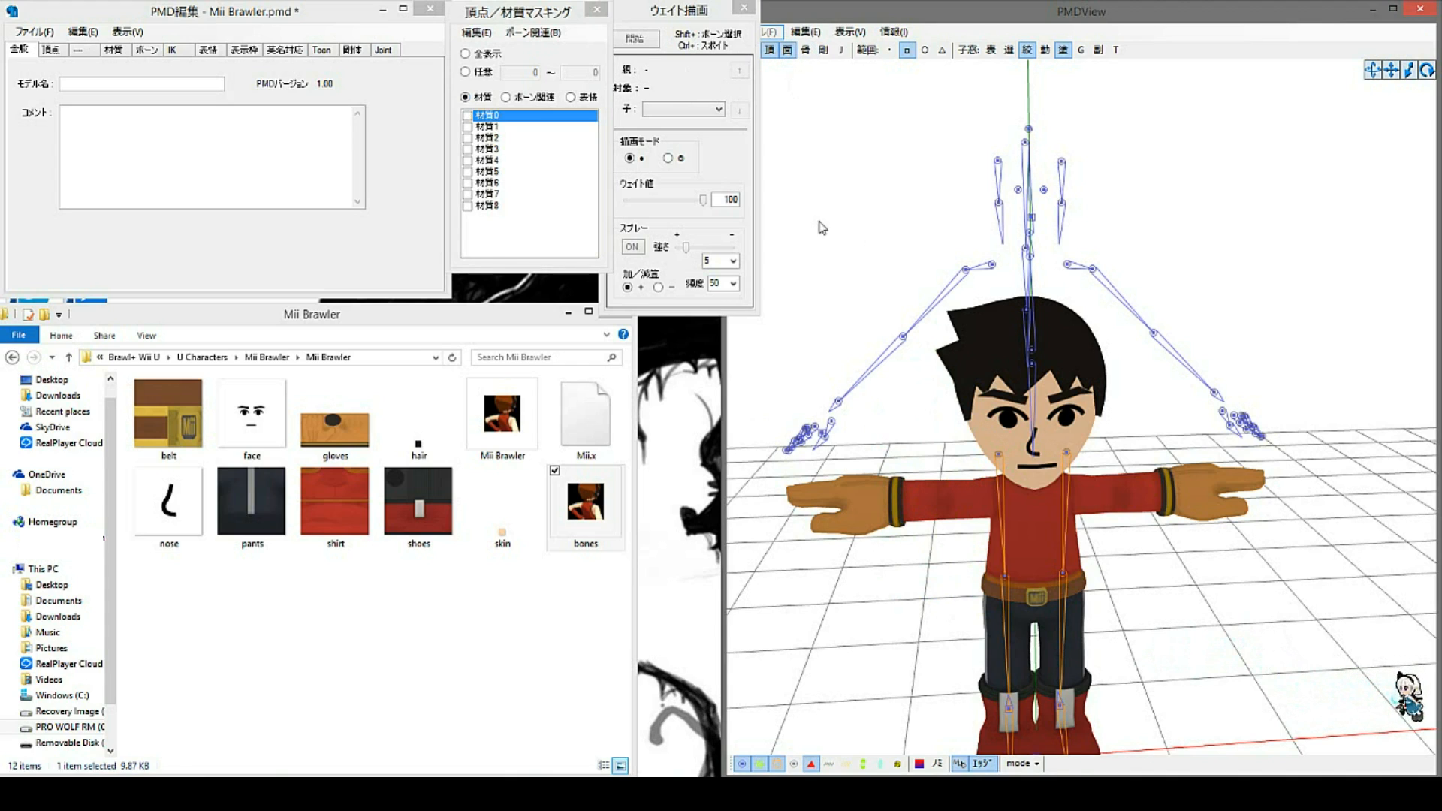
left_click(499, 114)
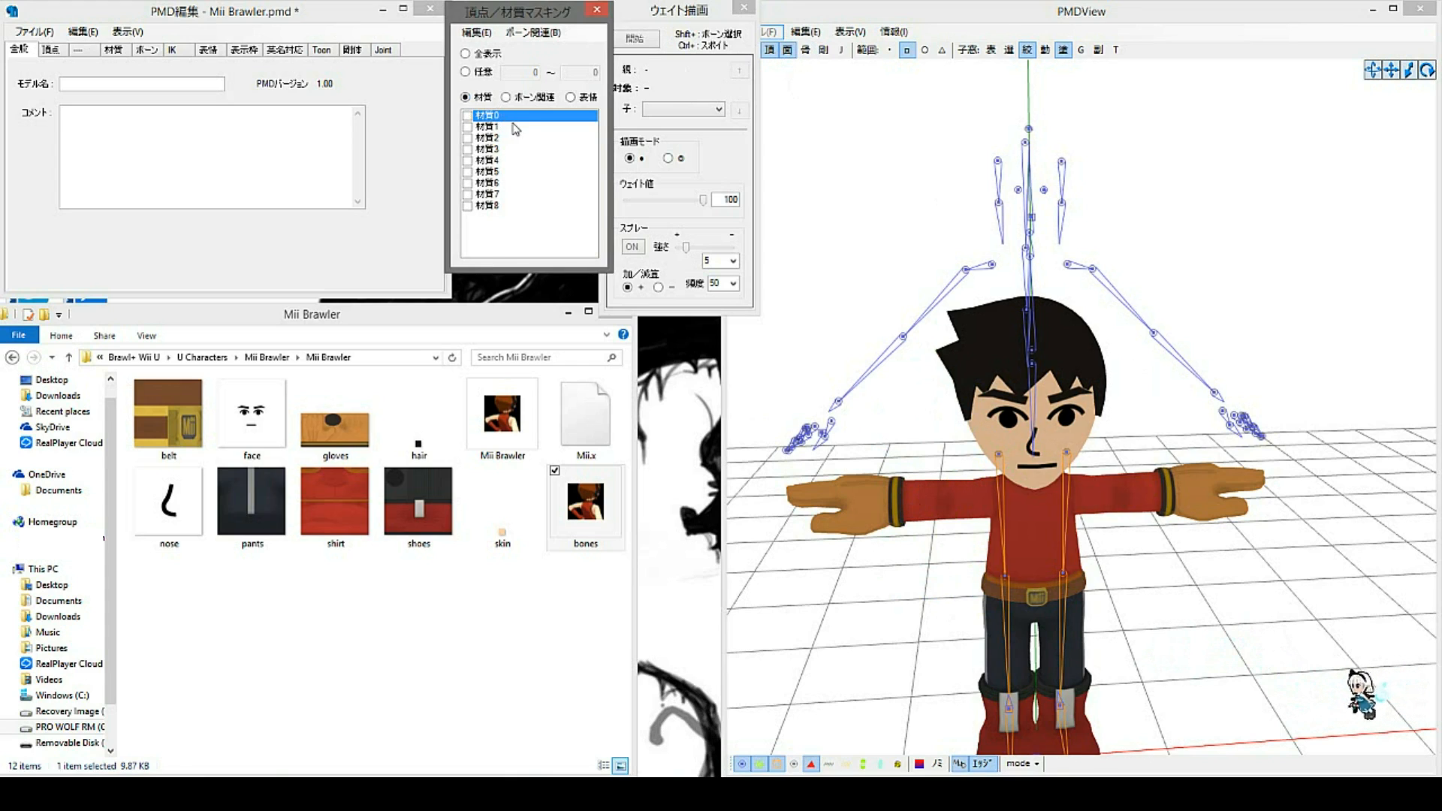
left_click_drag(921, 439, 1013, 635)
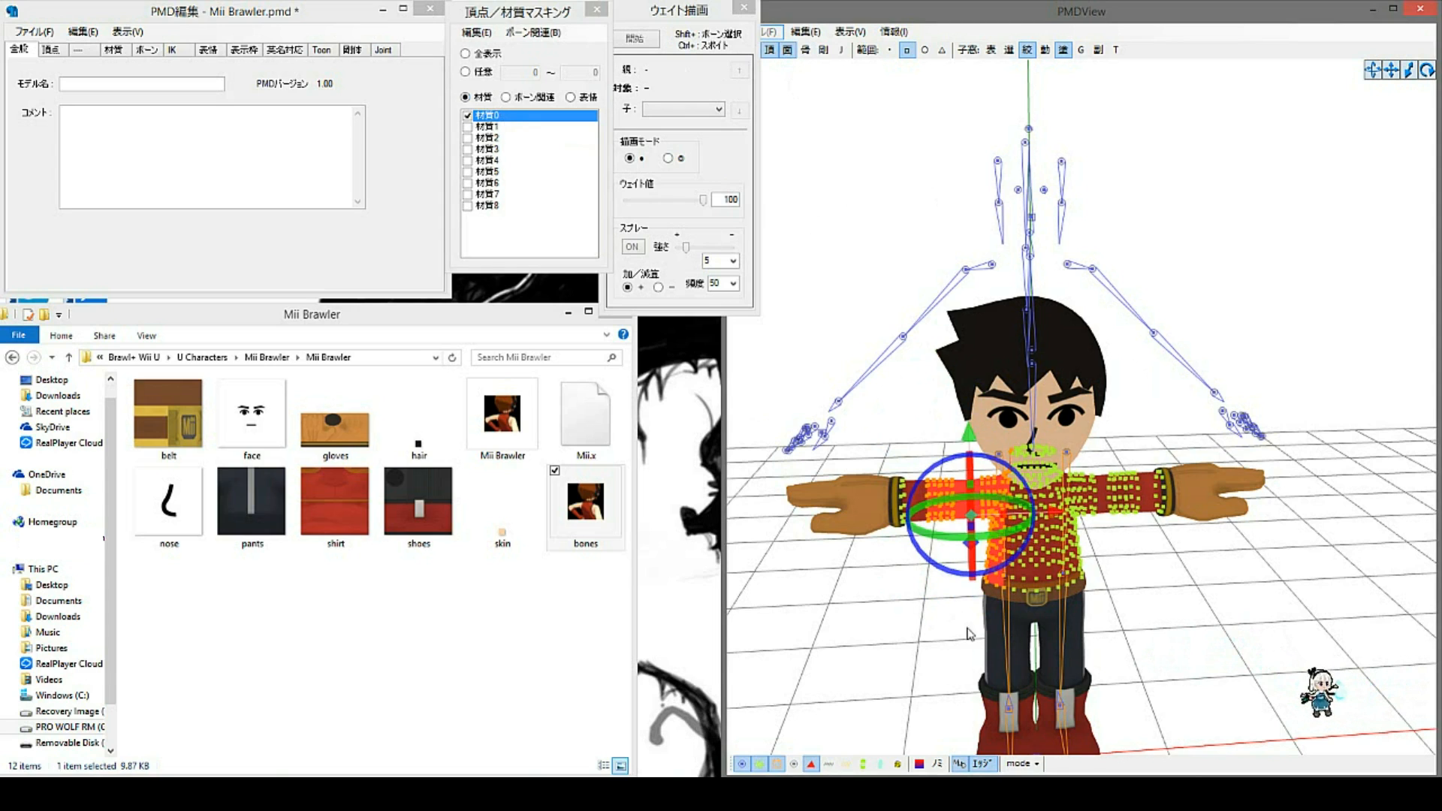
left_click_drag(885, 393, 1080, 605)
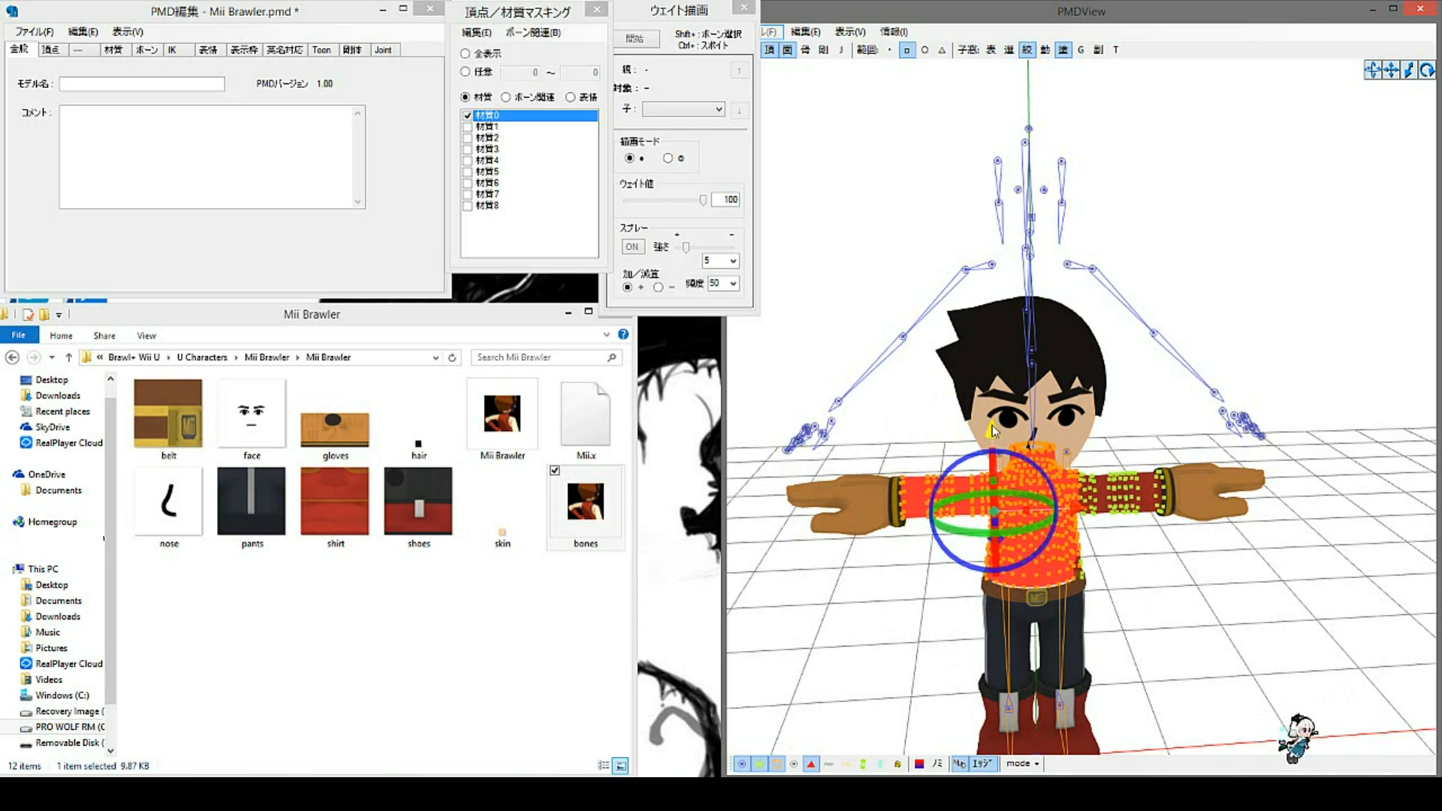
left_click_drag(919, 426, 929, 477)
left_click_drag(951, 530, 937, 410)
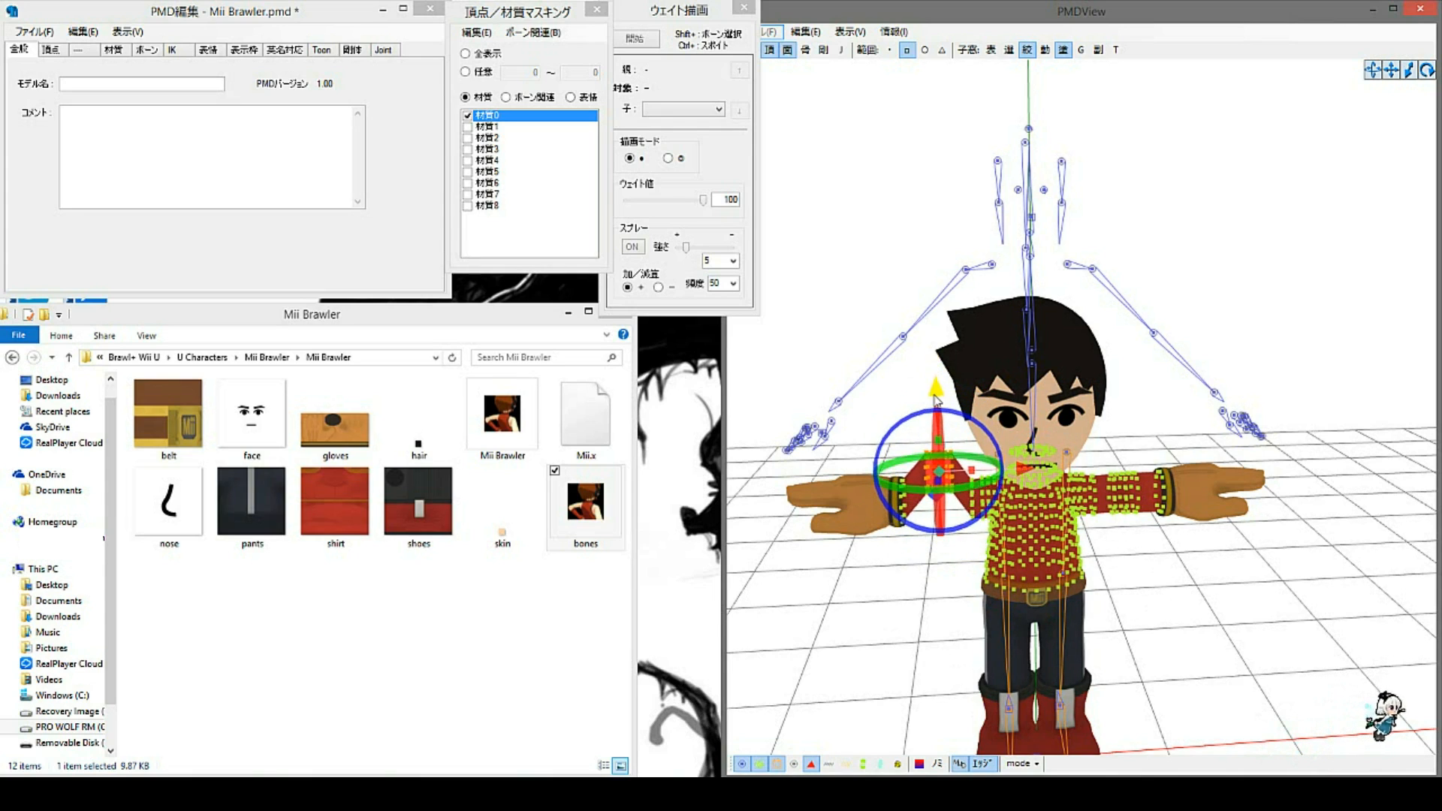
left_click(945, 406)
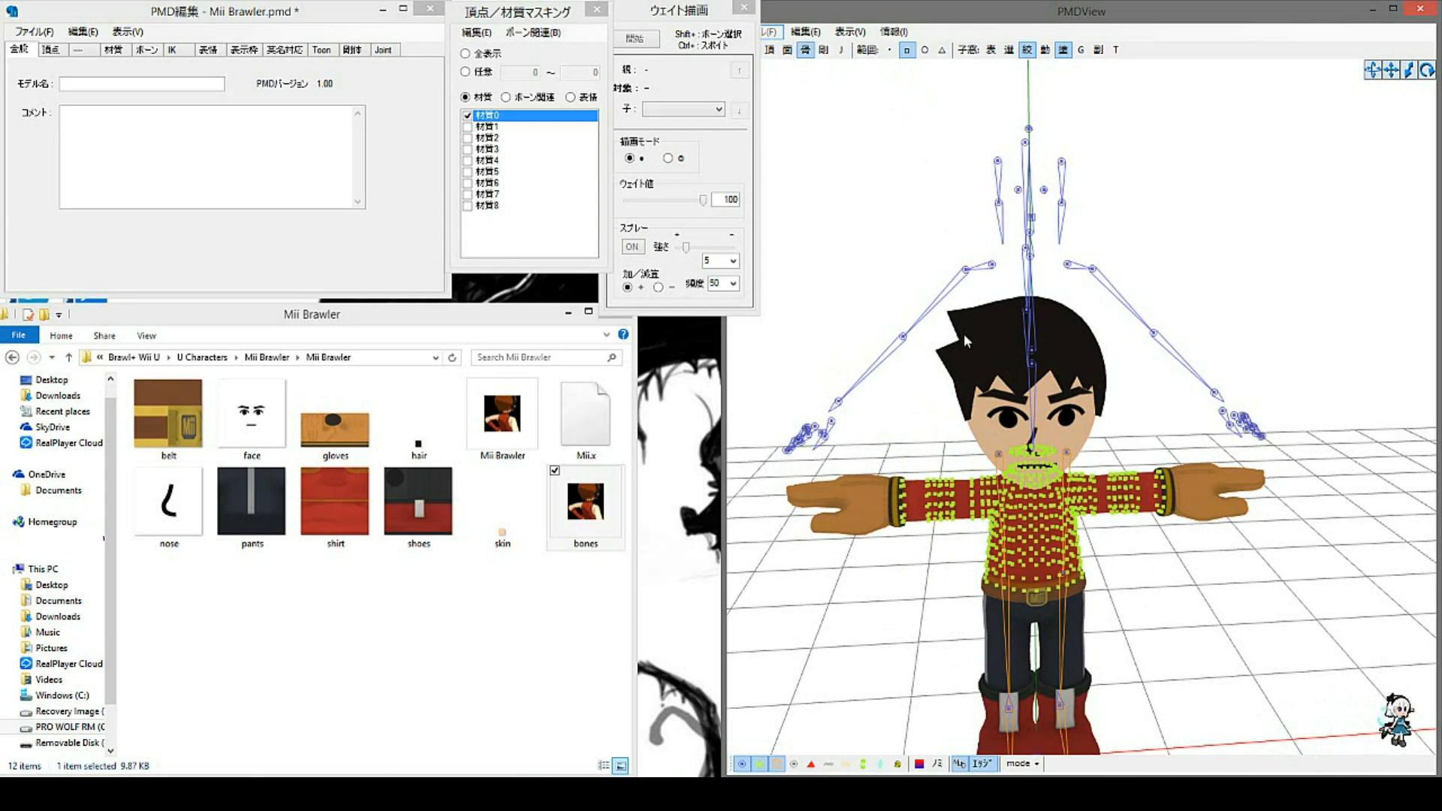
Step: Restrict selection to bones (ボーン), trying rigid body and joint selection on and back off
left_click(903, 336)
mouse_move(897, 246)
left_mouse_down()
mouse_move(869, 165)
mouse_move(886, 251)
mouse_move(898, 223)
mouse_move(917, 231)
left_mouse_up()
left_click(780, 66)
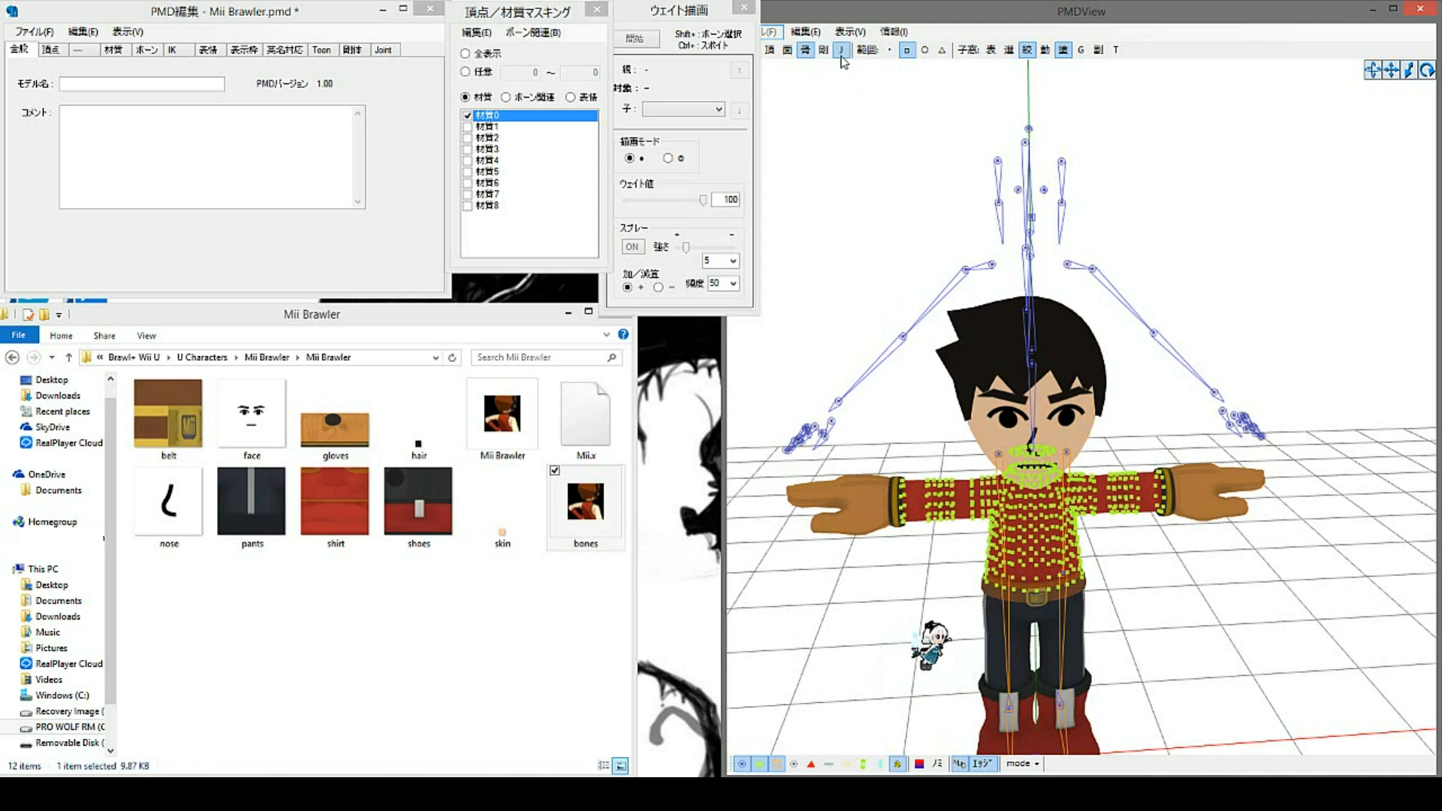
left_click(824, 50)
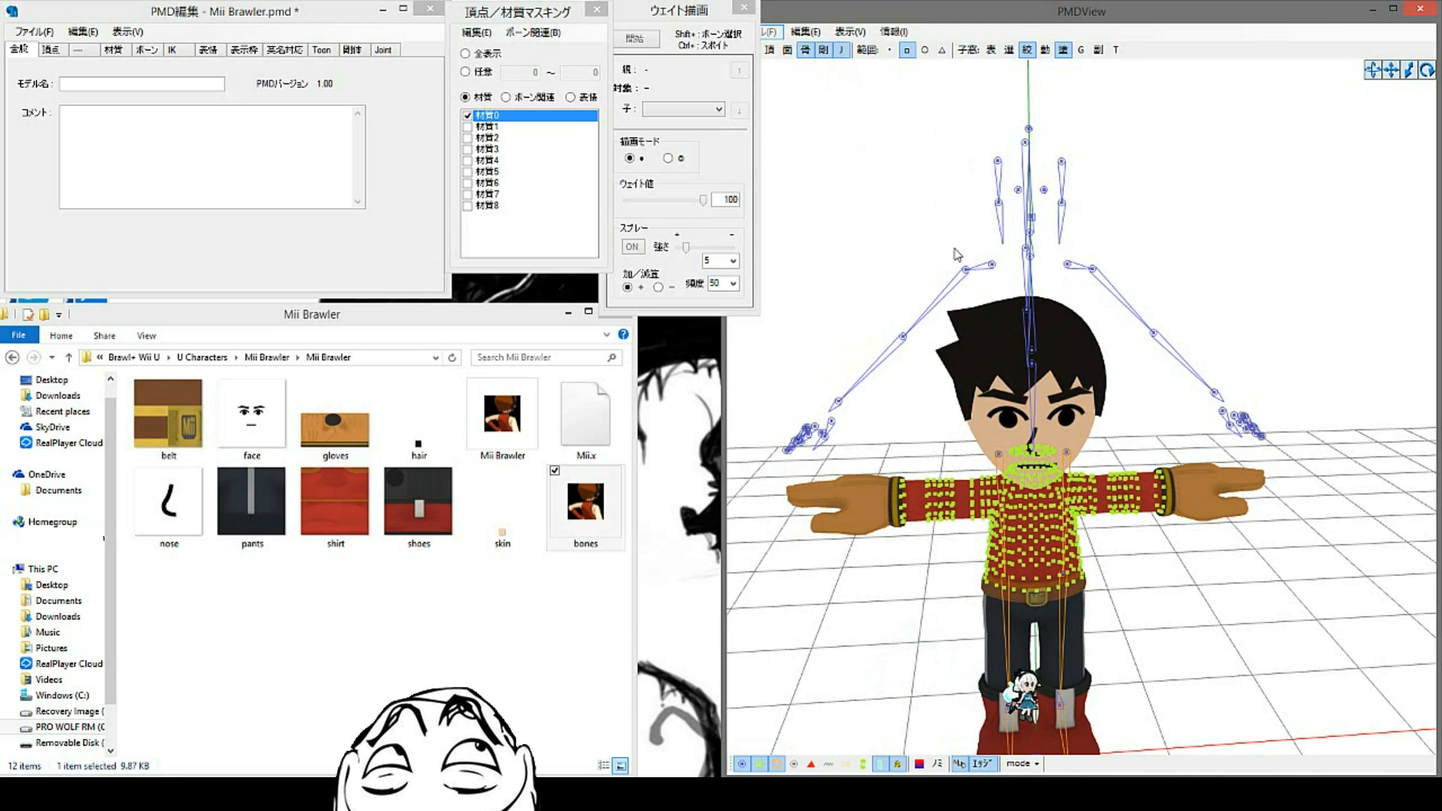
left_click(824, 50)
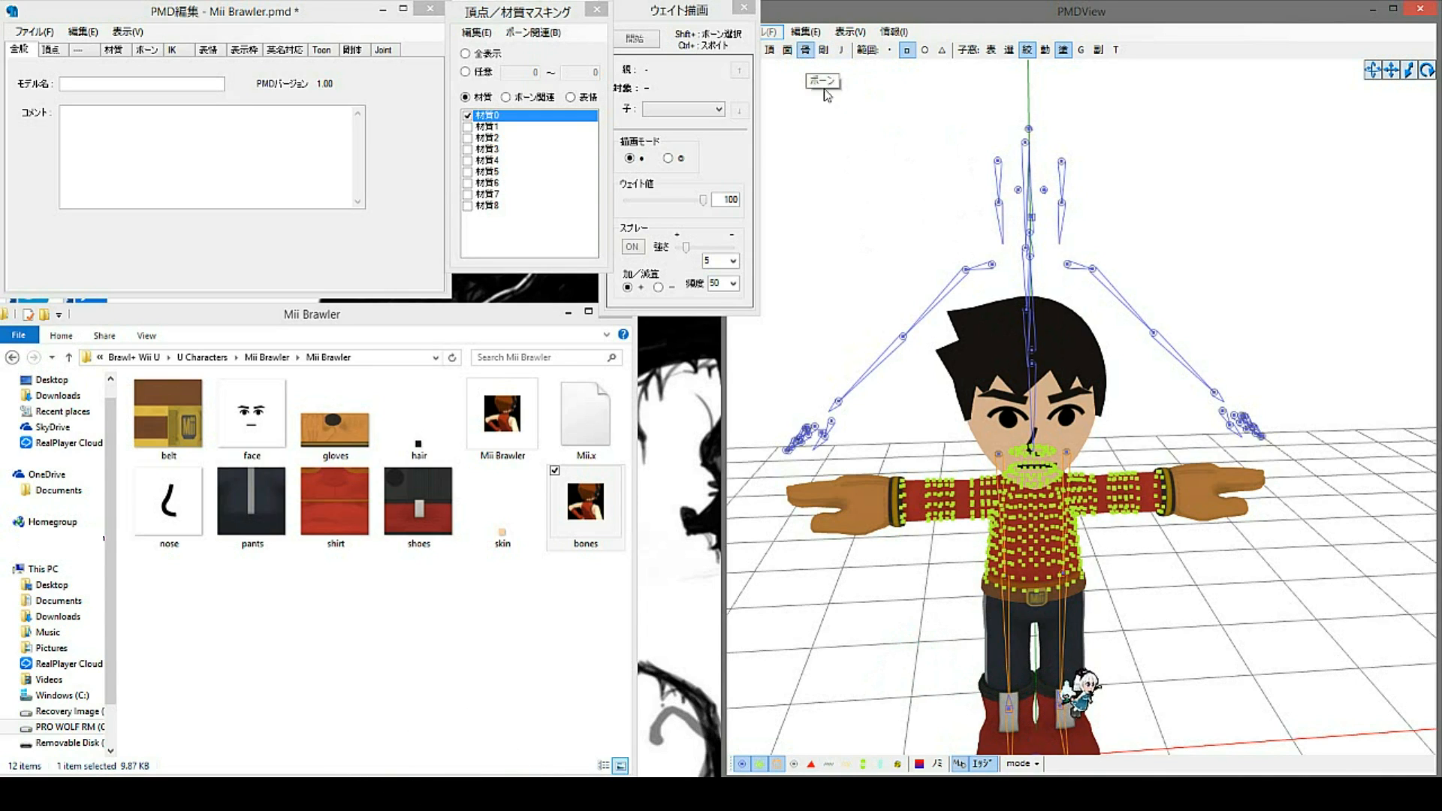
Step: Select the torso, arm, hand and leg bones and move them down toward the character's body
left_click(963, 267)
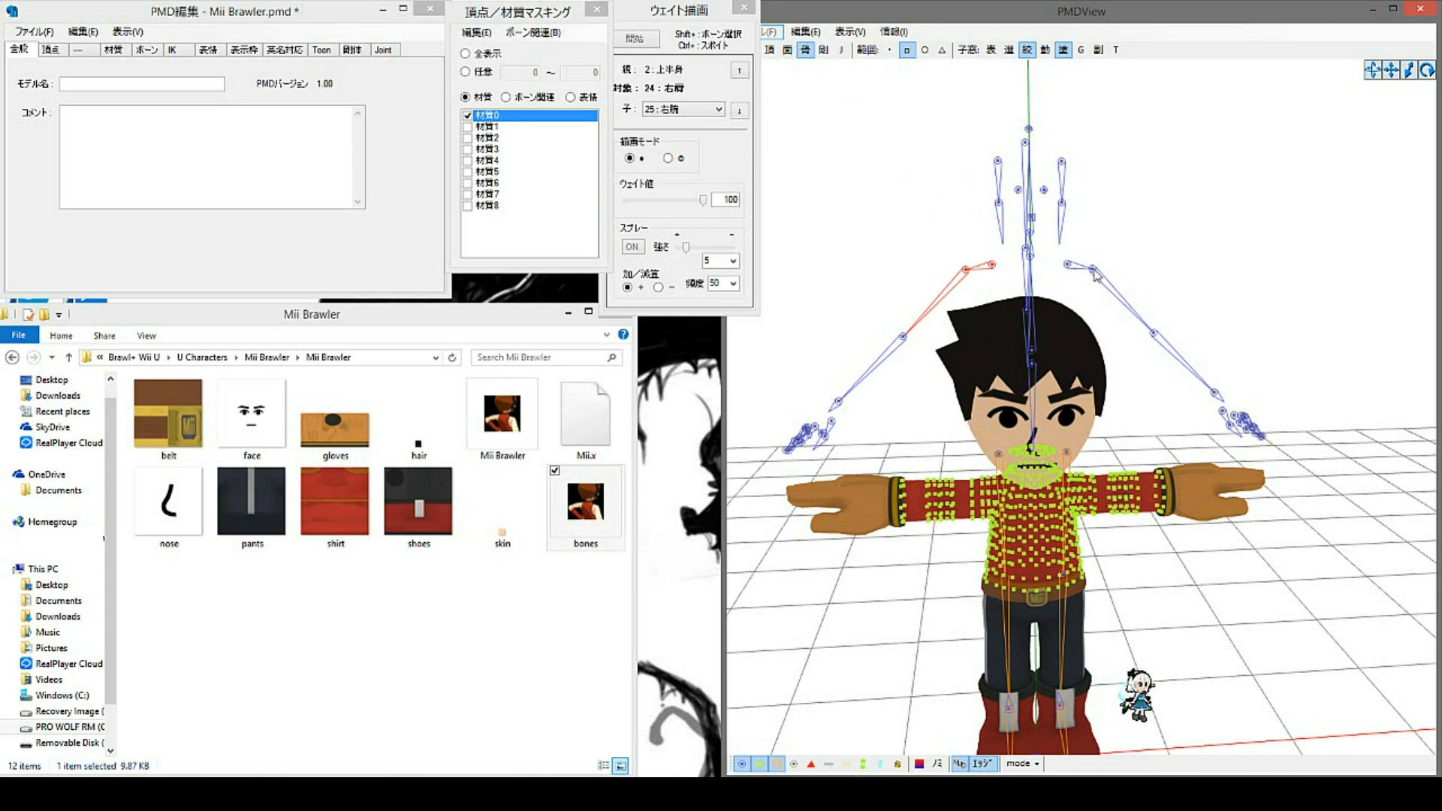
right_click_drag(1105, 359, 1094, 237)
left_click(1022, 149)
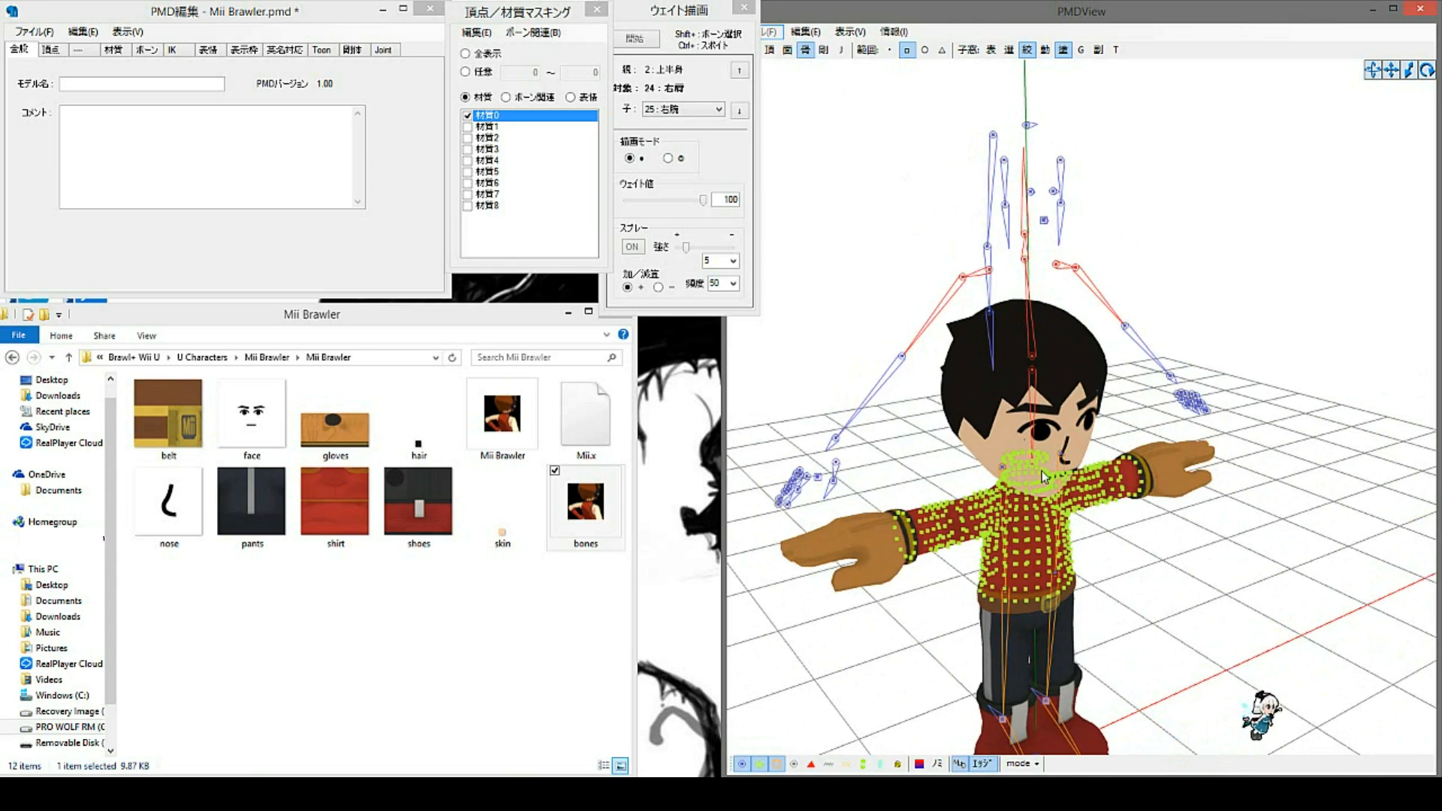
right_click_drag(1127, 483, 977, 417)
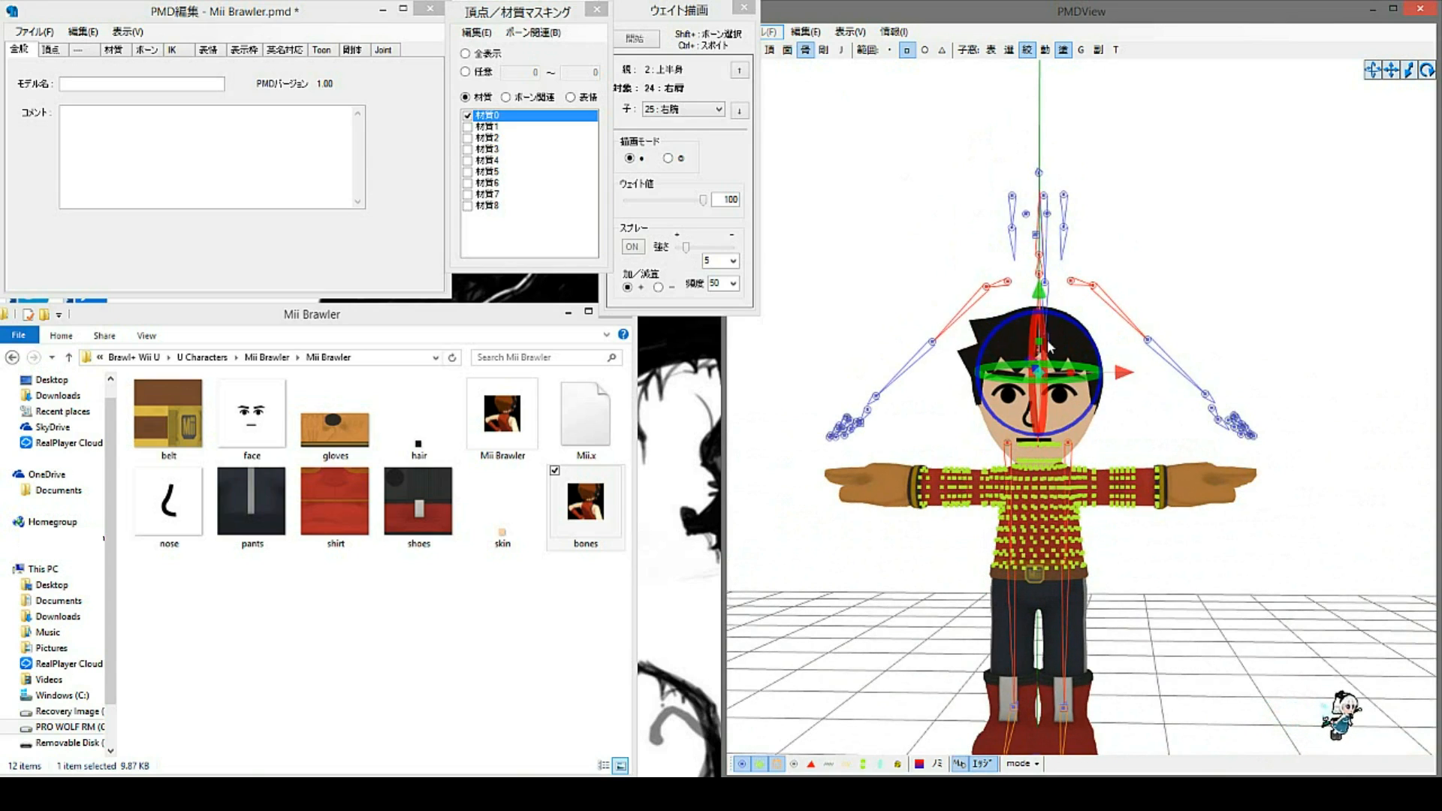
left_click_drag(782, 308, 1324, 547)
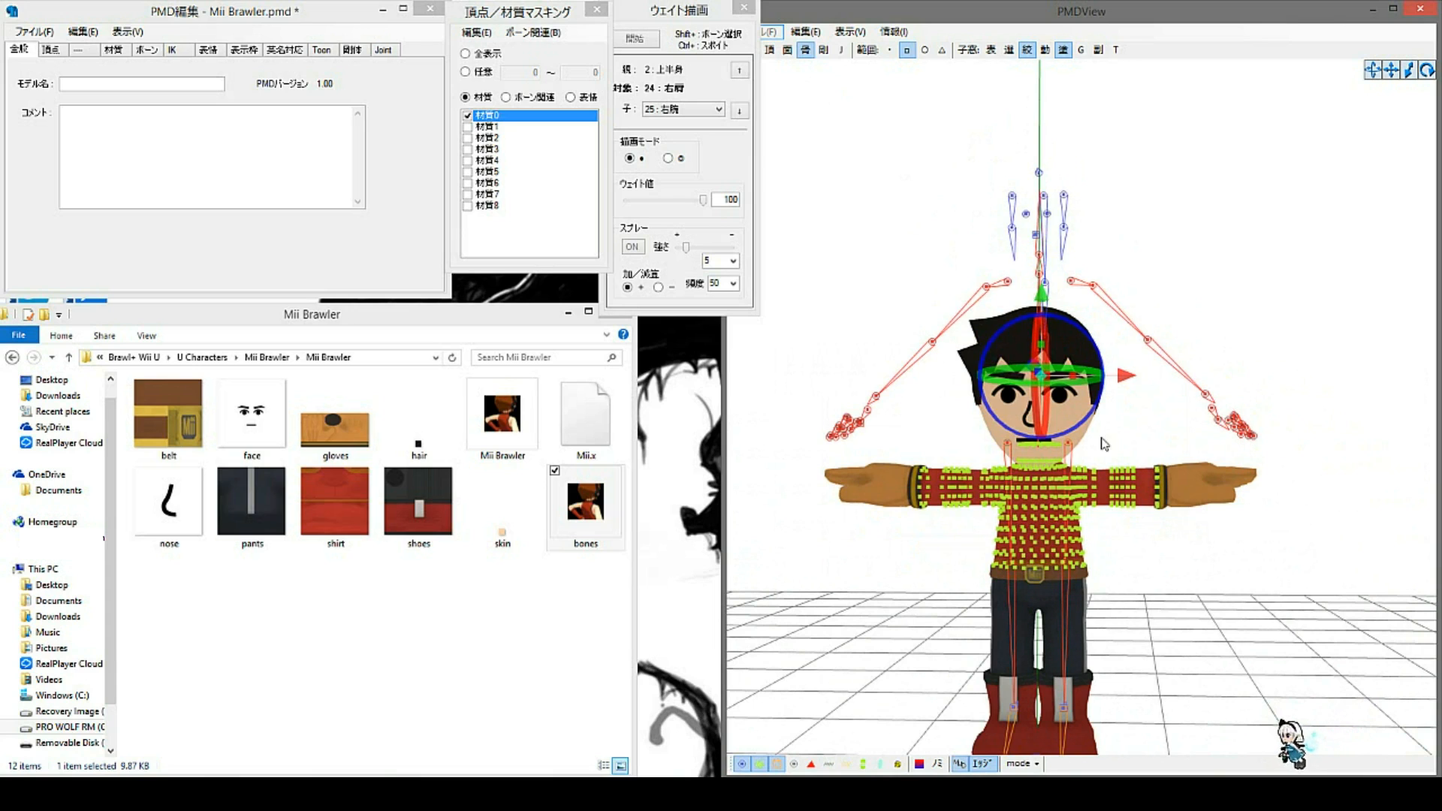
left_click_drag(1045, 323, 1044, 405)
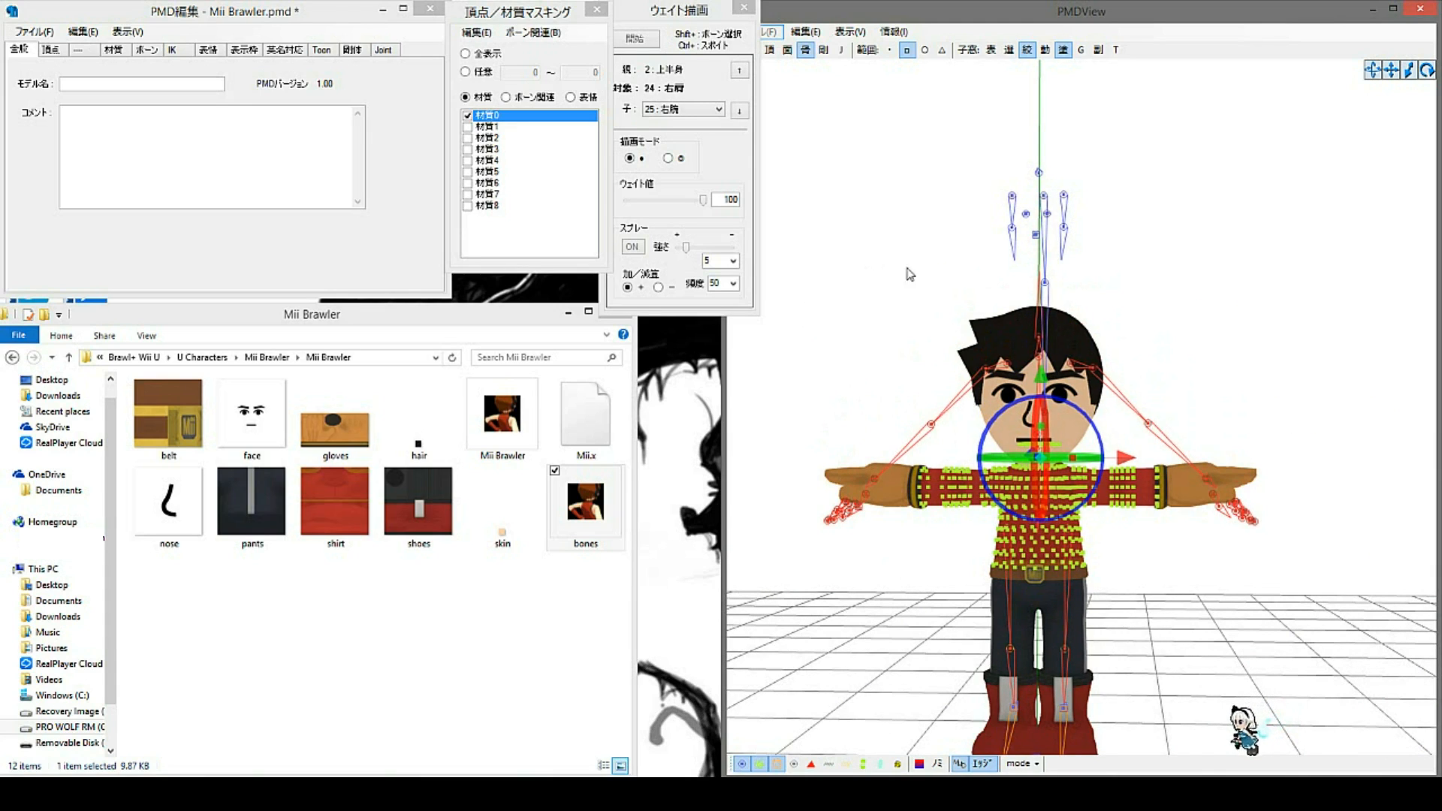
left_click(986, 191)
left_click_drag(1013, 239, 1025, 271)
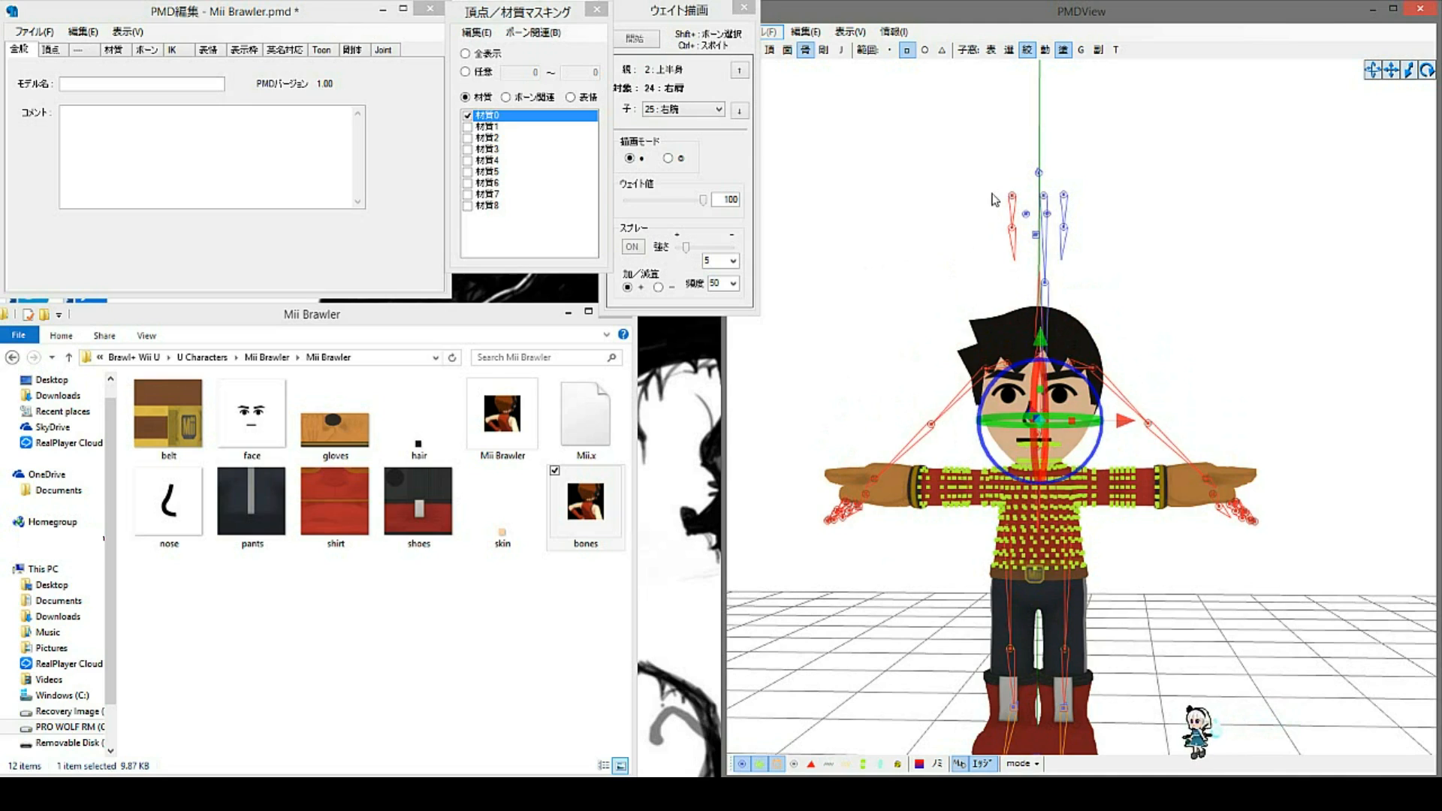
left_click_drag(990, 186, 1029, 287, "ctrl")
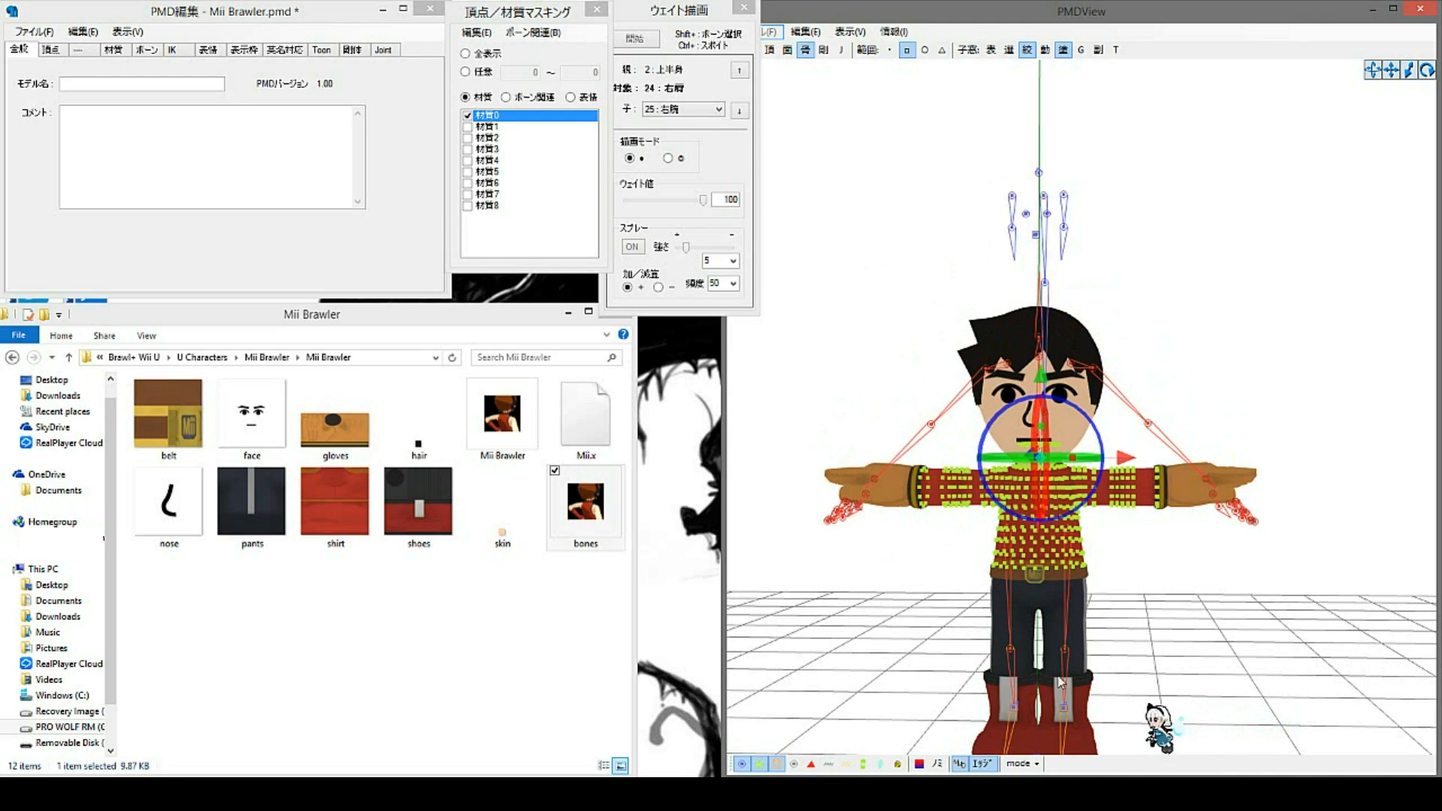
Step: Lower the body bones until the leg bones start at the hips, and move the torso and arm bones alone further down
left_click(1046, 329)
left_click_drag(1048, 330, 1037, 396)
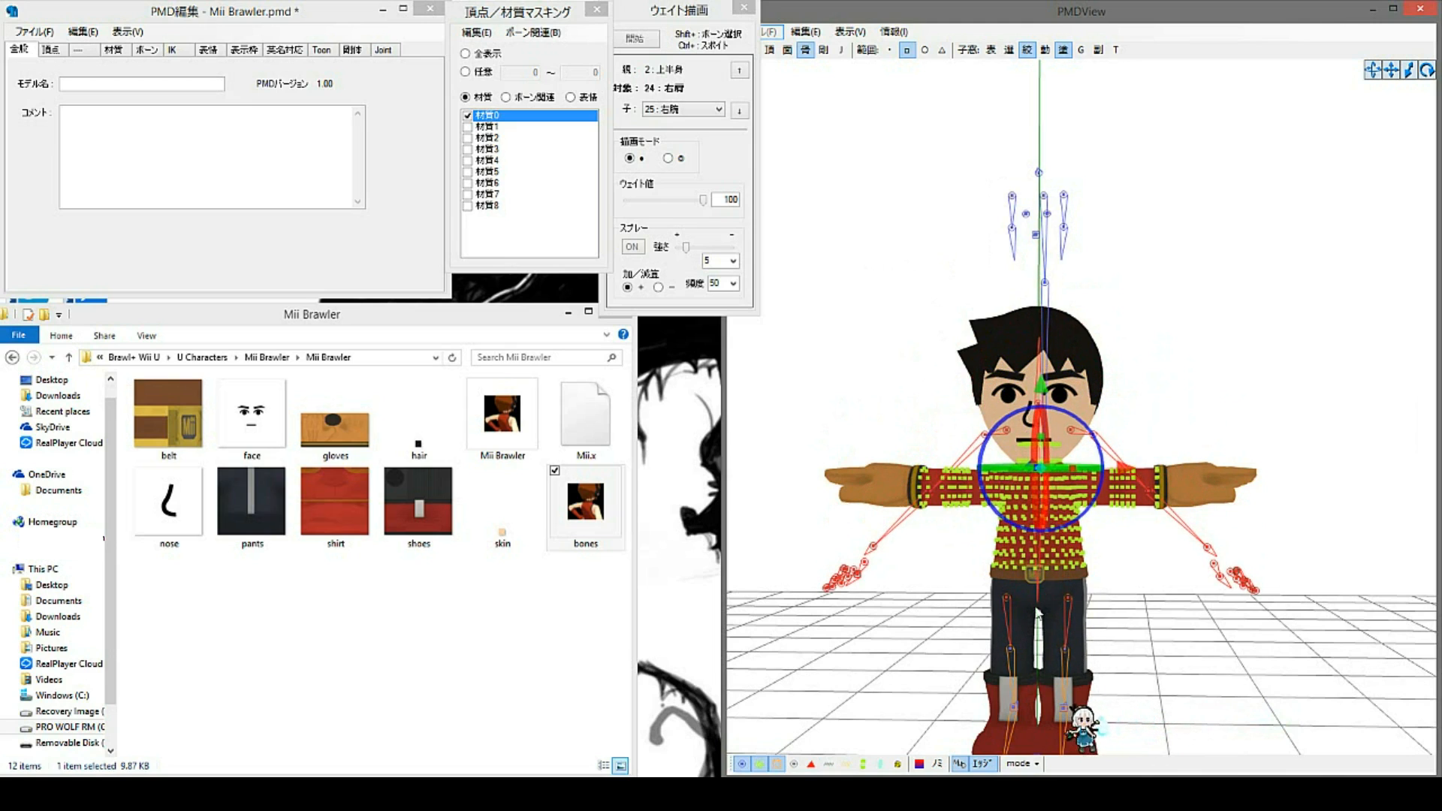
left_click(1000, 589)
left_click(1049, 362)
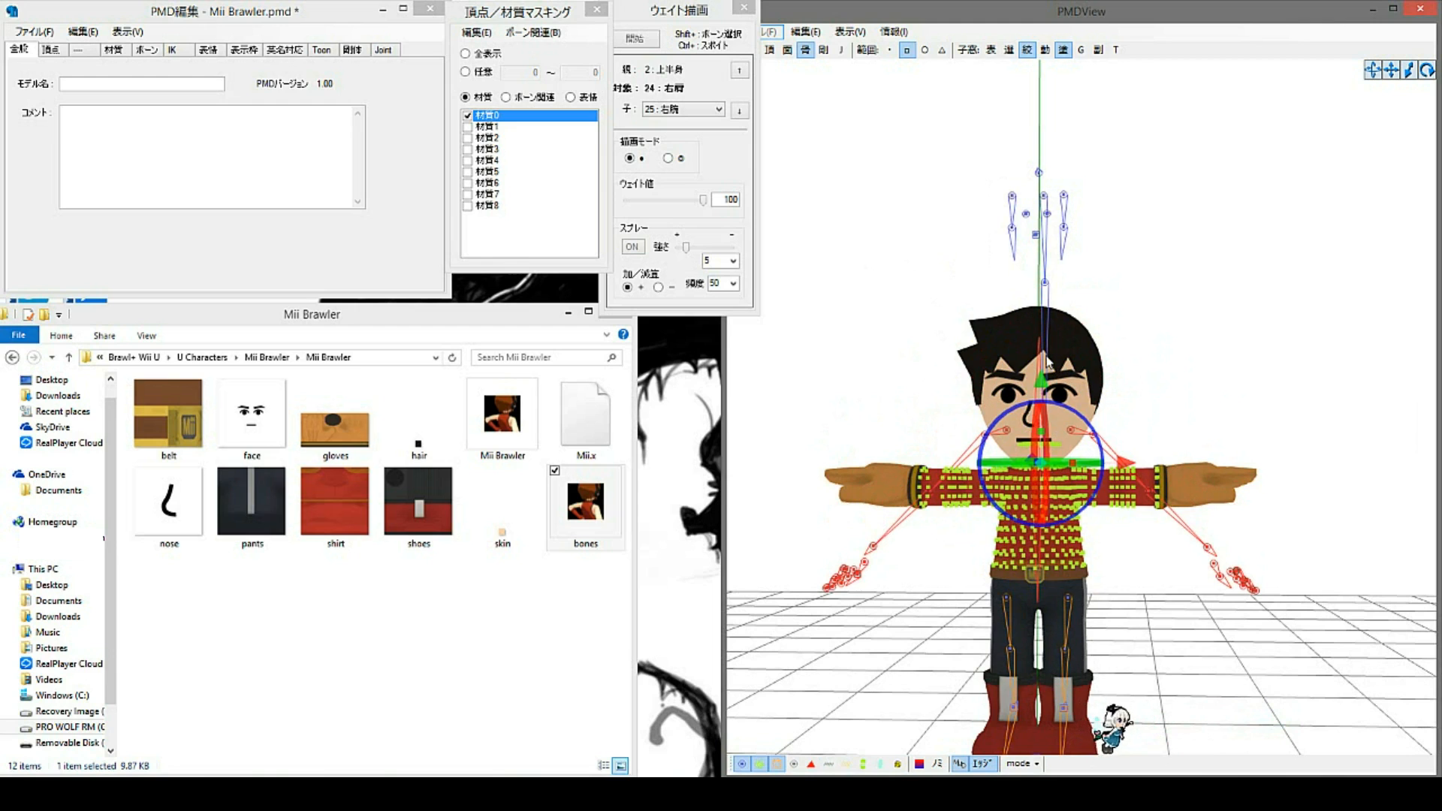
left_click_drag(1039, 384, 1038, 425)
Step: Fine-tune the height of the selected torso and arm bones against the shirt, moving them slightly down
middle_click_drag(1335, 524, 1325, 489)
scroll(1326, 492, "up", 5)
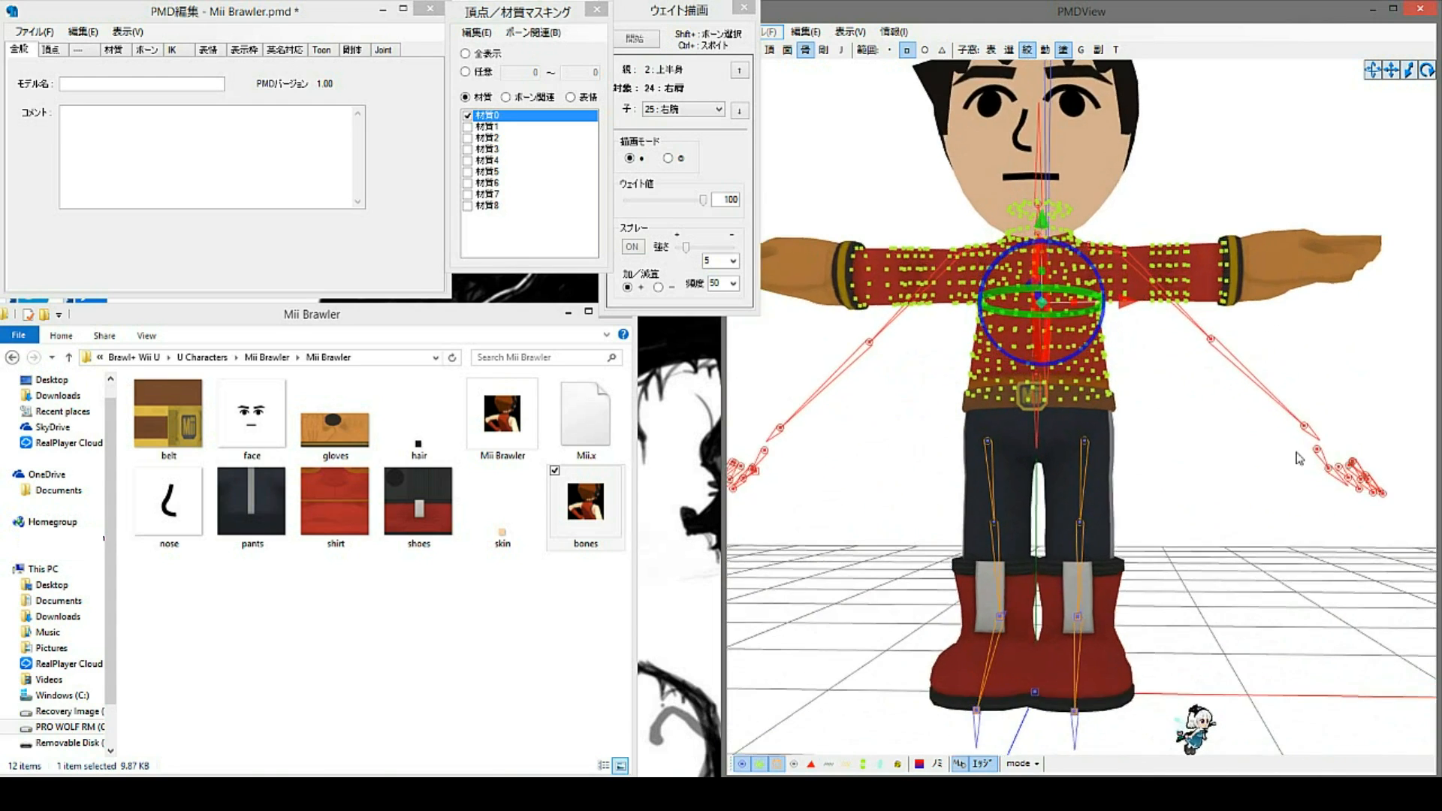
right_click_drag(1184, 431, 1186, 430)
middle_click_drag(1186, 430, 1193, 430)
scroll(1193, 430, "up", 1)
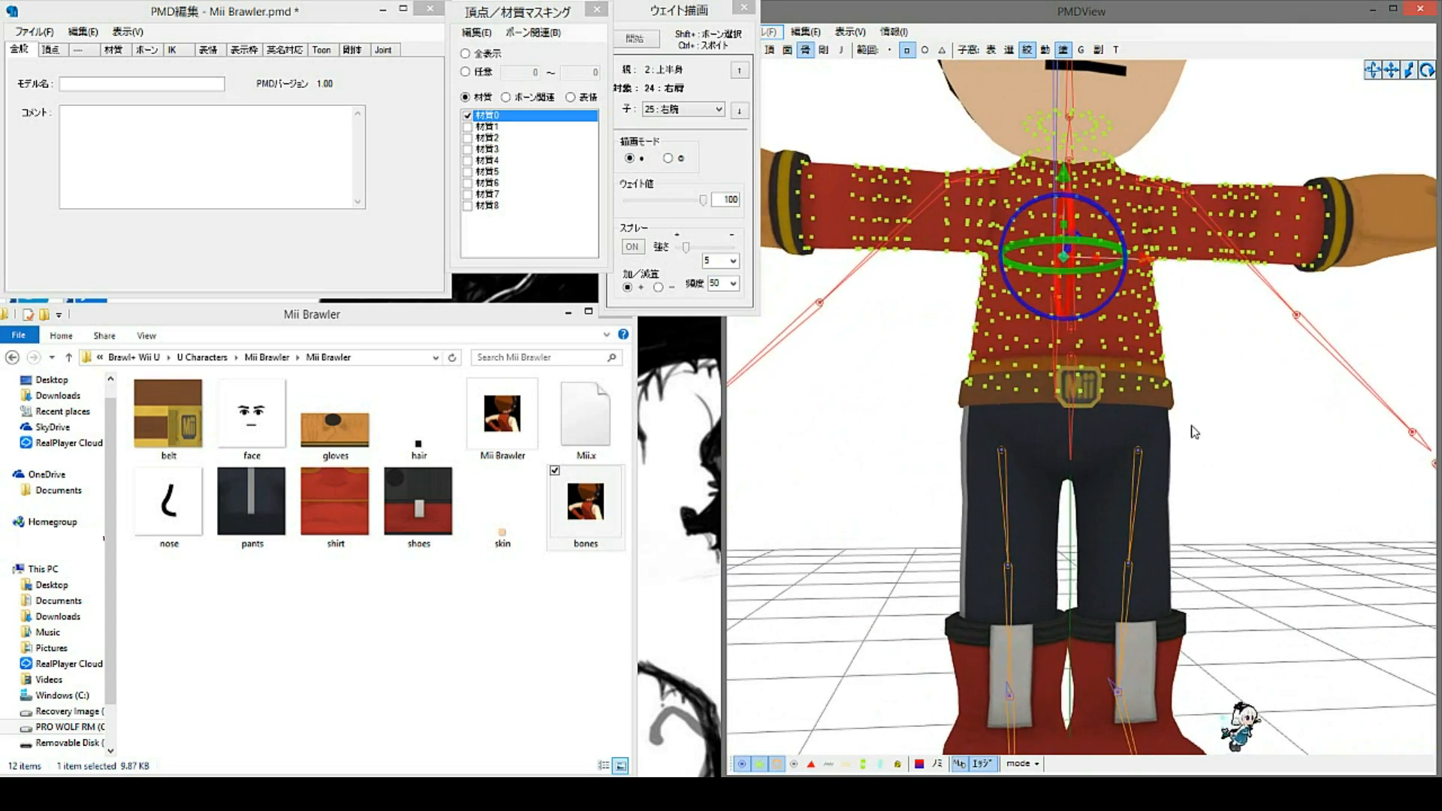
right_click_drag(1193, 430, 1209, 432)
right_click_drag(999, 344, 885, 304)
right_click_drag(1003, 369, 936, 407)
left_click_drag(1052, 145, 1049, 181)
right_click_drag(975, 413, 1029, 385)
Step: Select the ponytail end bone (ポニーテール3) behind the body and move it back up to the head
left_click_drag(885, 260, 935, 453)
scroll(1003, 176, "down", 3)
middle_click_drag(1021, 164, 1005, 284)
left_click_drag(942, 407, 941, 101)
right_click_drag(1014, 167, 1028, 184)
middle_click_drag(1028, 184, 1048, 305)
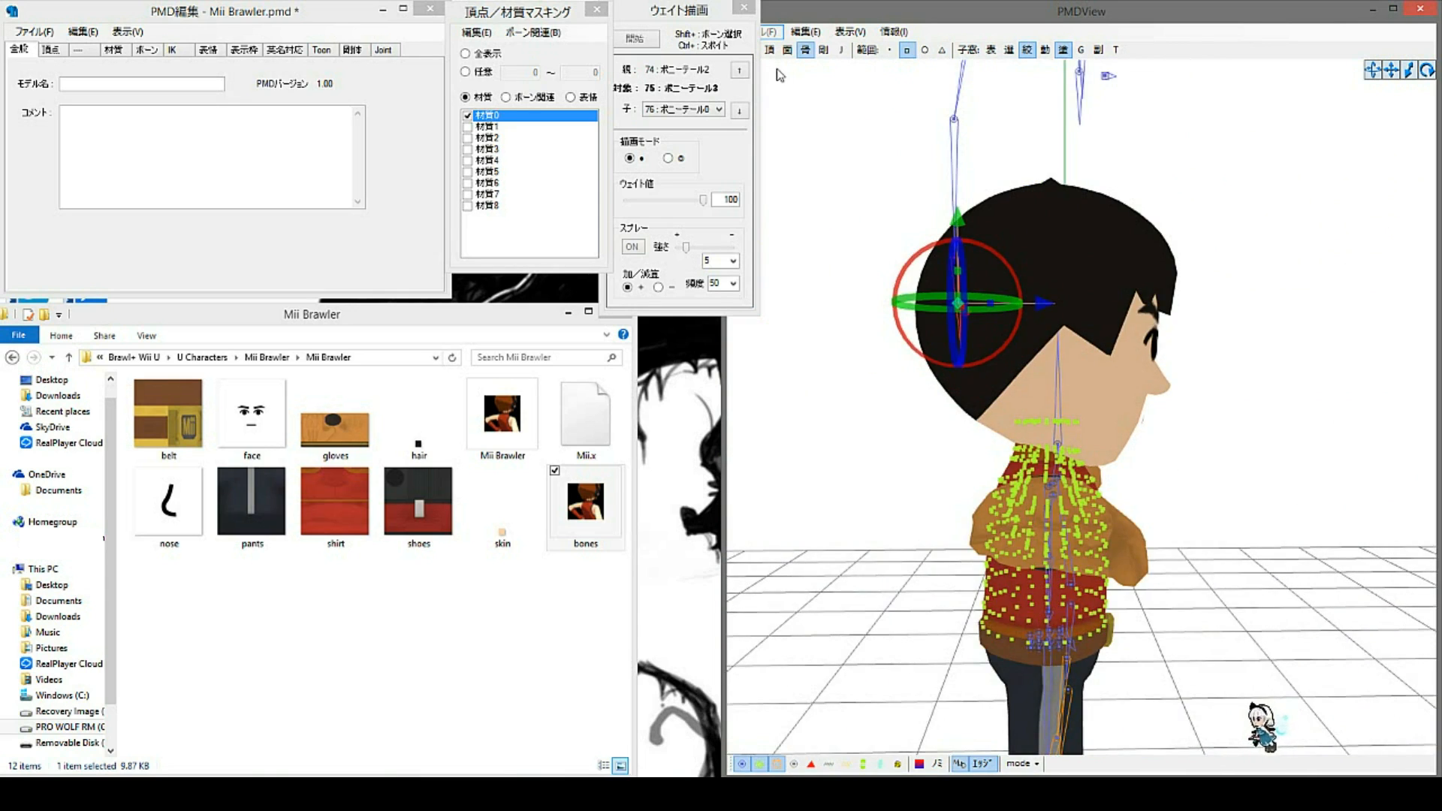
Step: Try selecting the neck bone (首) alone and together with the surrounding shirt vertices, and clear the selection
left_click(921, 425)
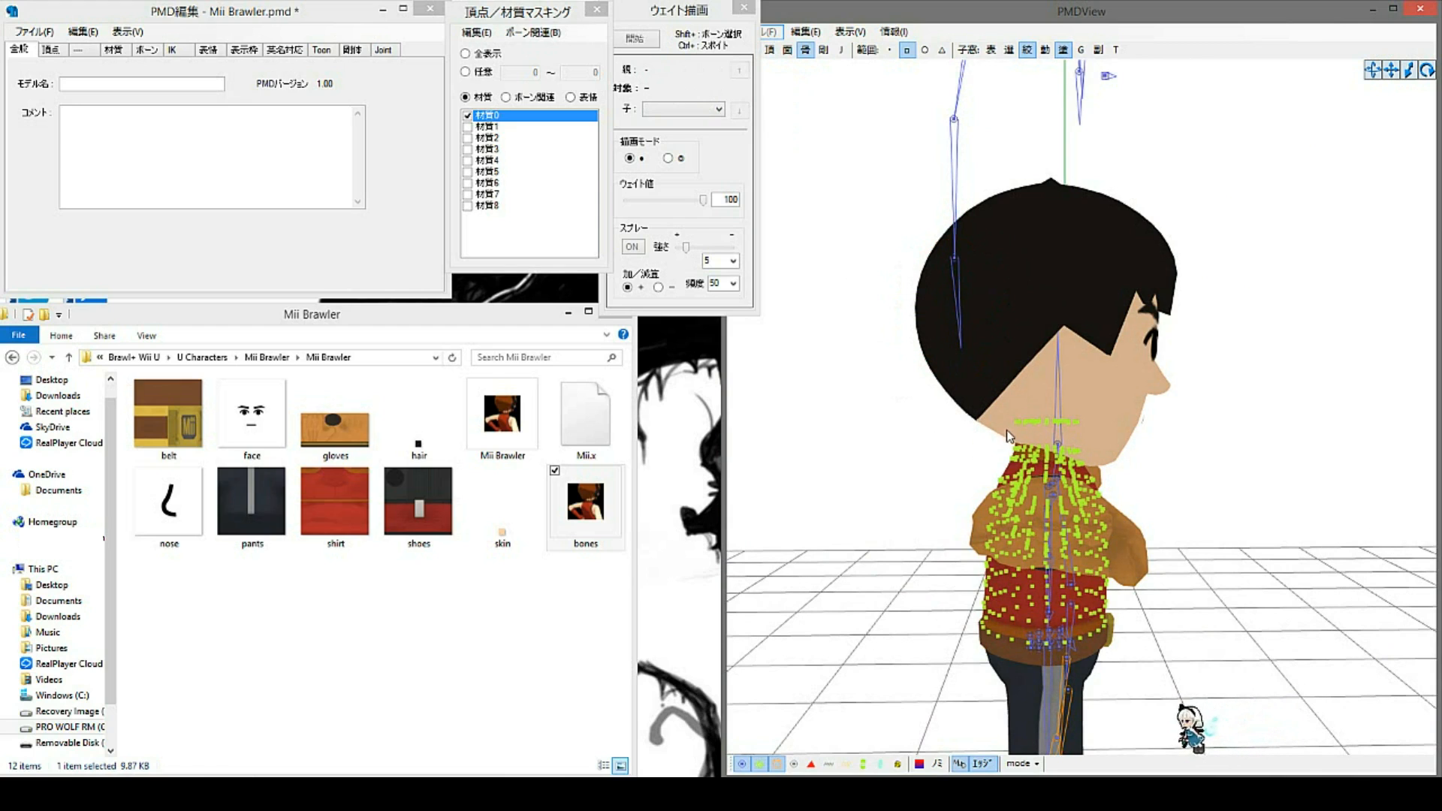
left_click(1020, 421)
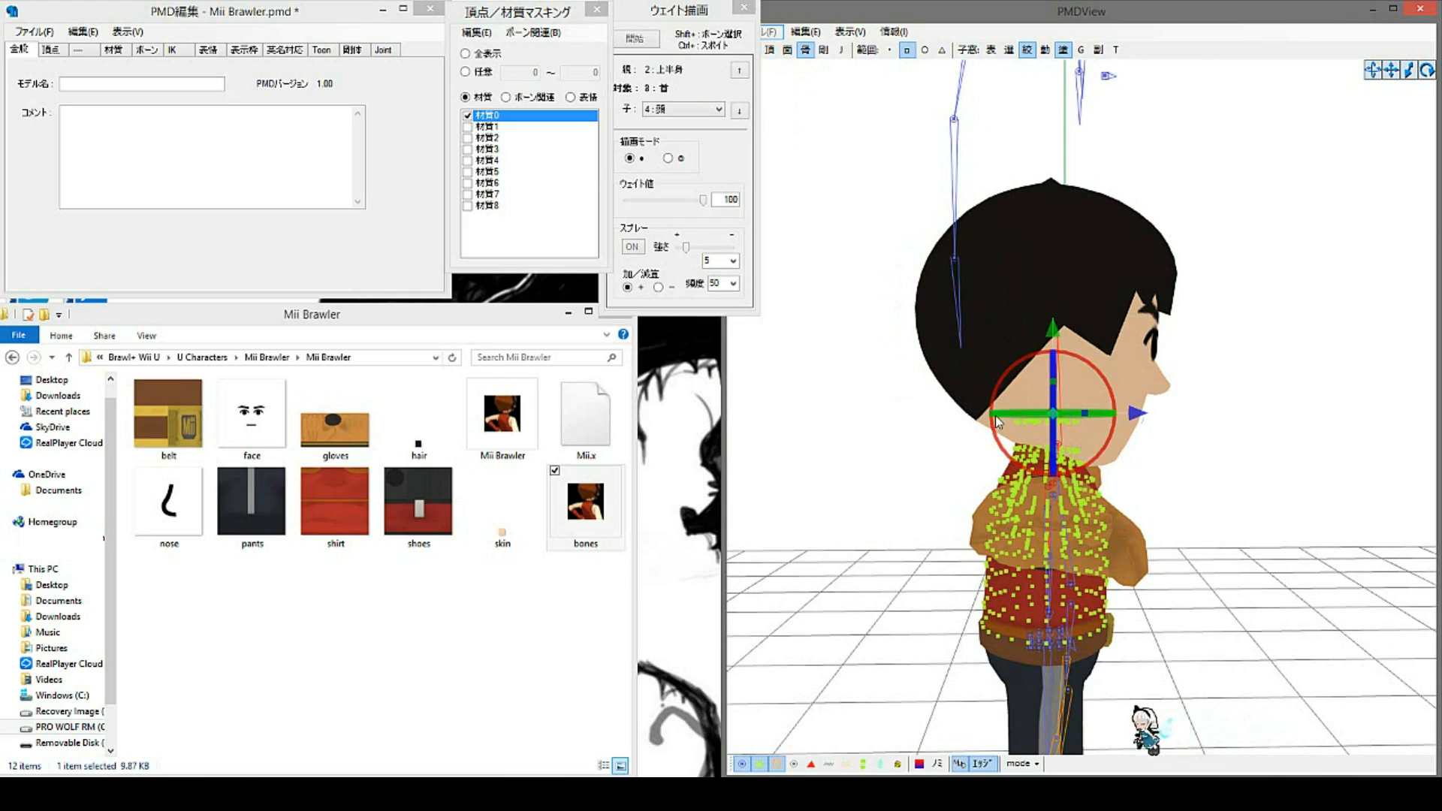
left_click(934, 420)
left_click(767, 51)
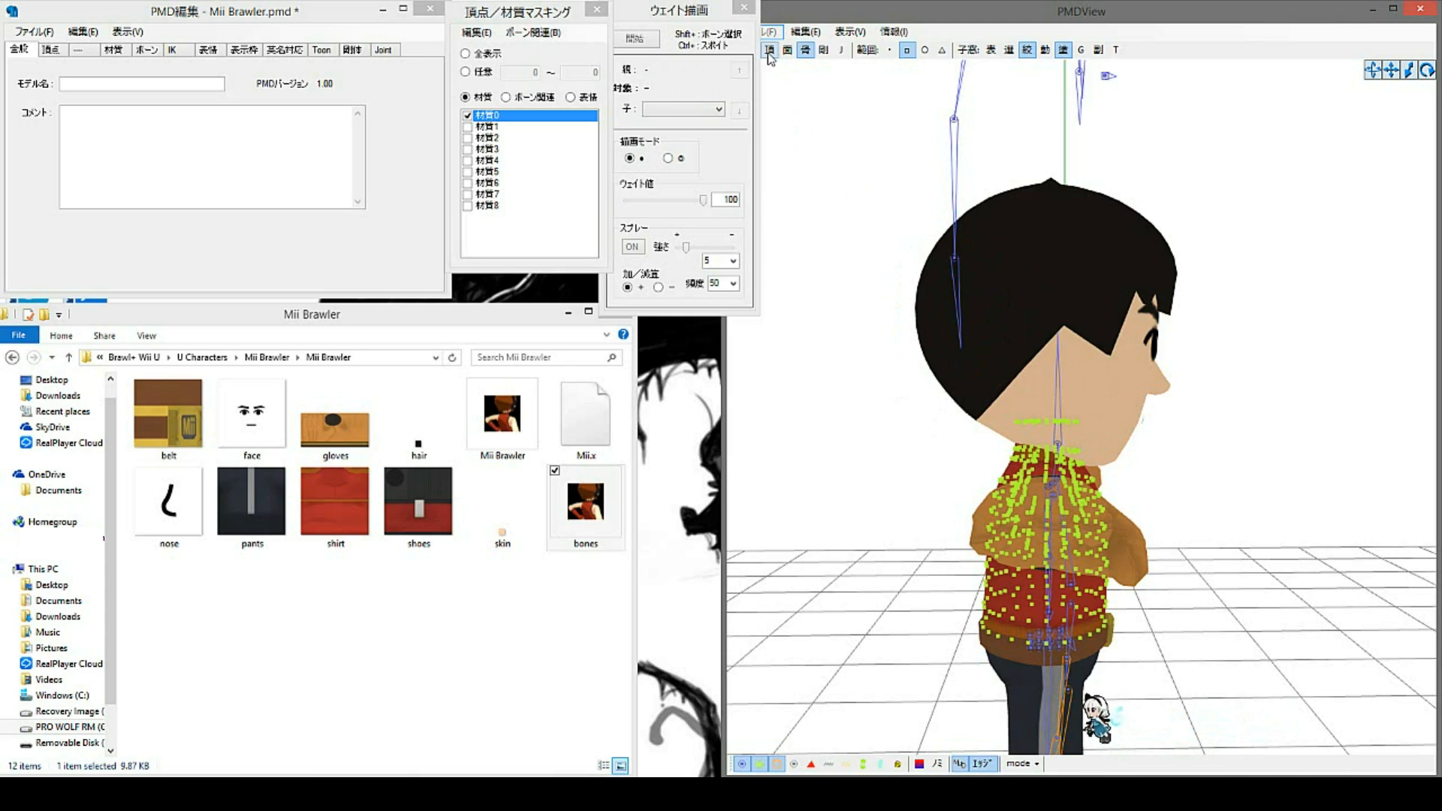
left_click(1091, 422)
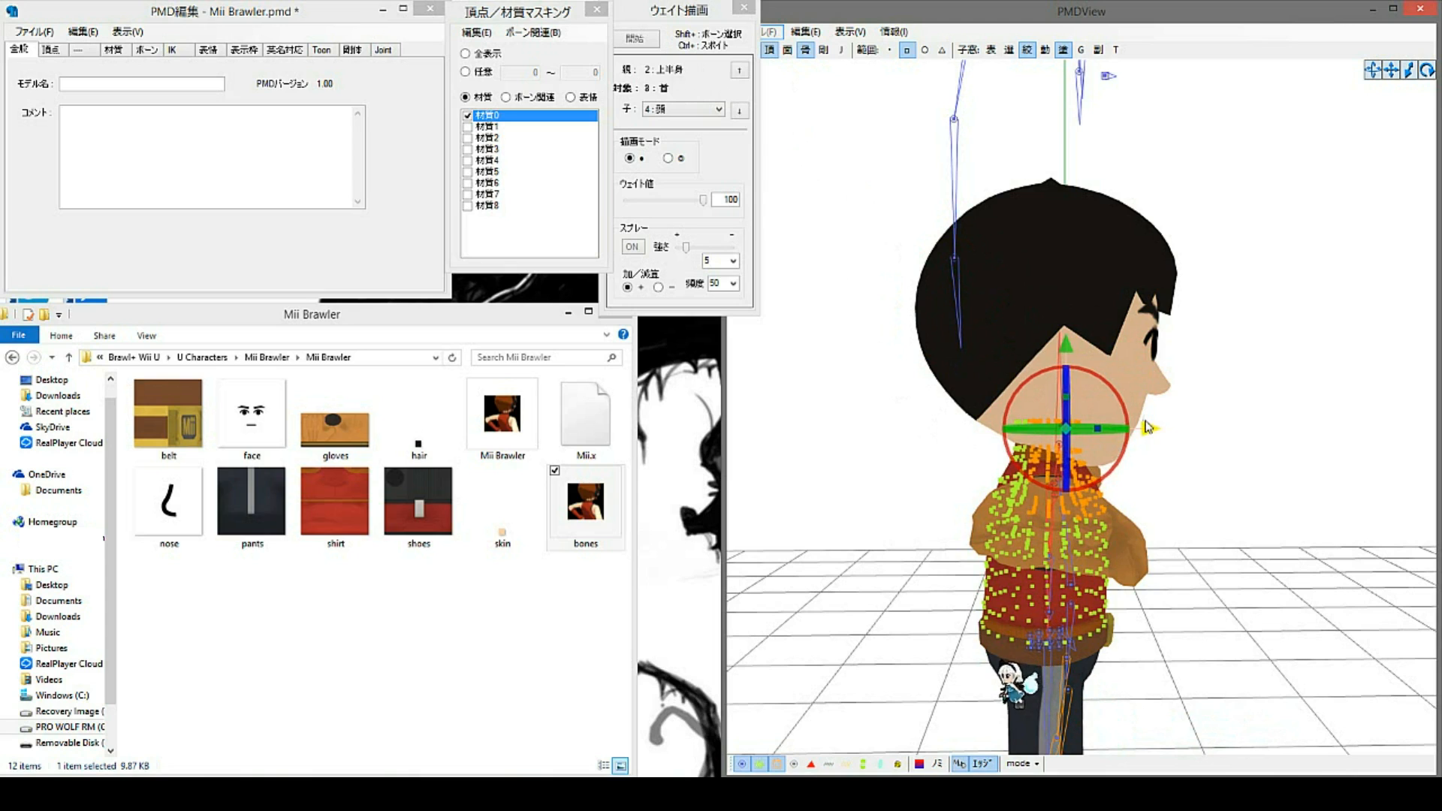
left_click(836, 455)
right_click_drag(1034, 326, 1047, 393)
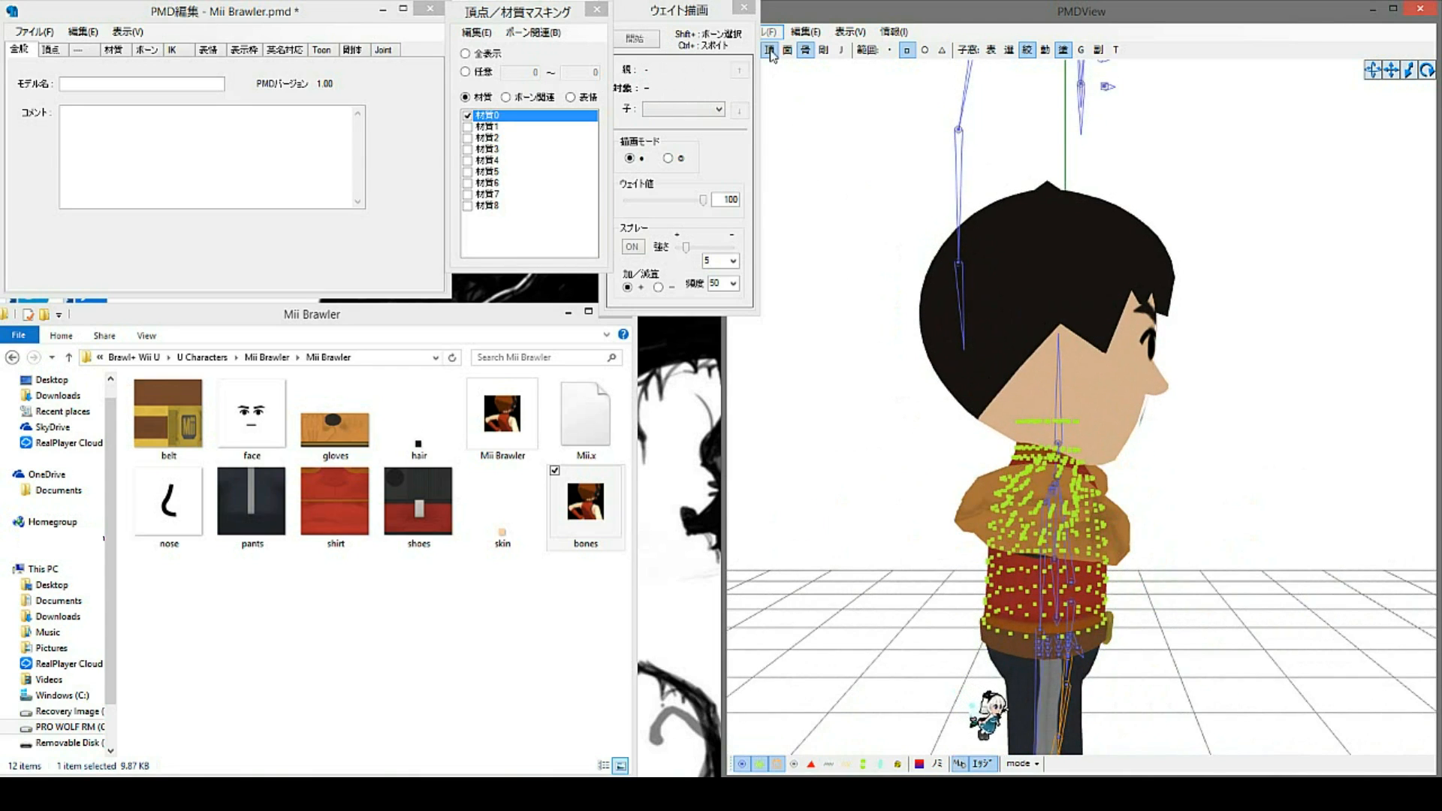
Step: Hide material 0's (材質0) vertices and move the ponytail bones (ポニーテール) behind the head upward
left_click(520, 120)
right_click_drag(939, 351, 955, 364)
scroll(963, 374, "down", 3)
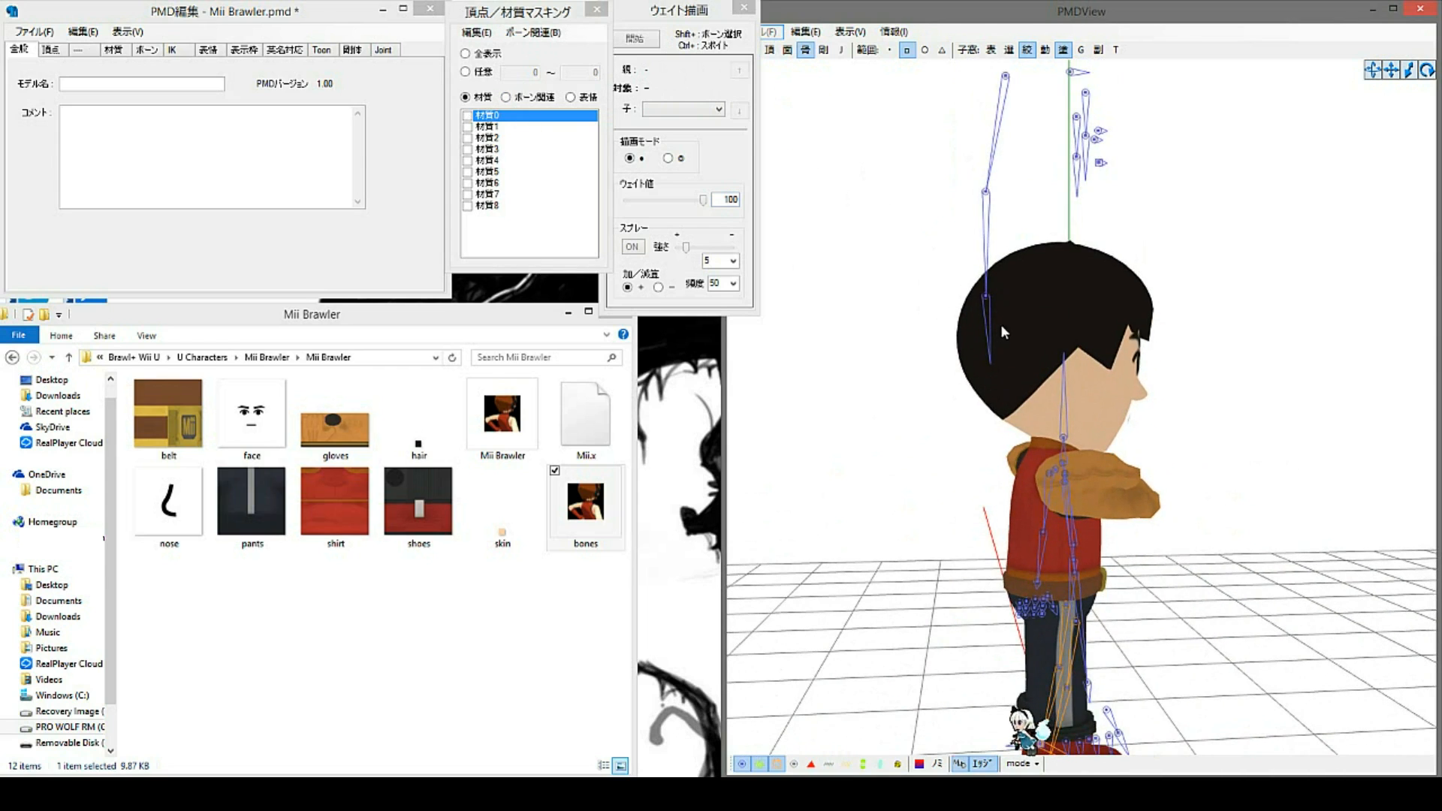
middle_click_drag(1001, 326, 969, 469)
left_click_drag(937, 204, 992, 254)
left_click_drag(933, 333, 967, 356)
left_click_drag(935, 430, 969, 536, "shift")
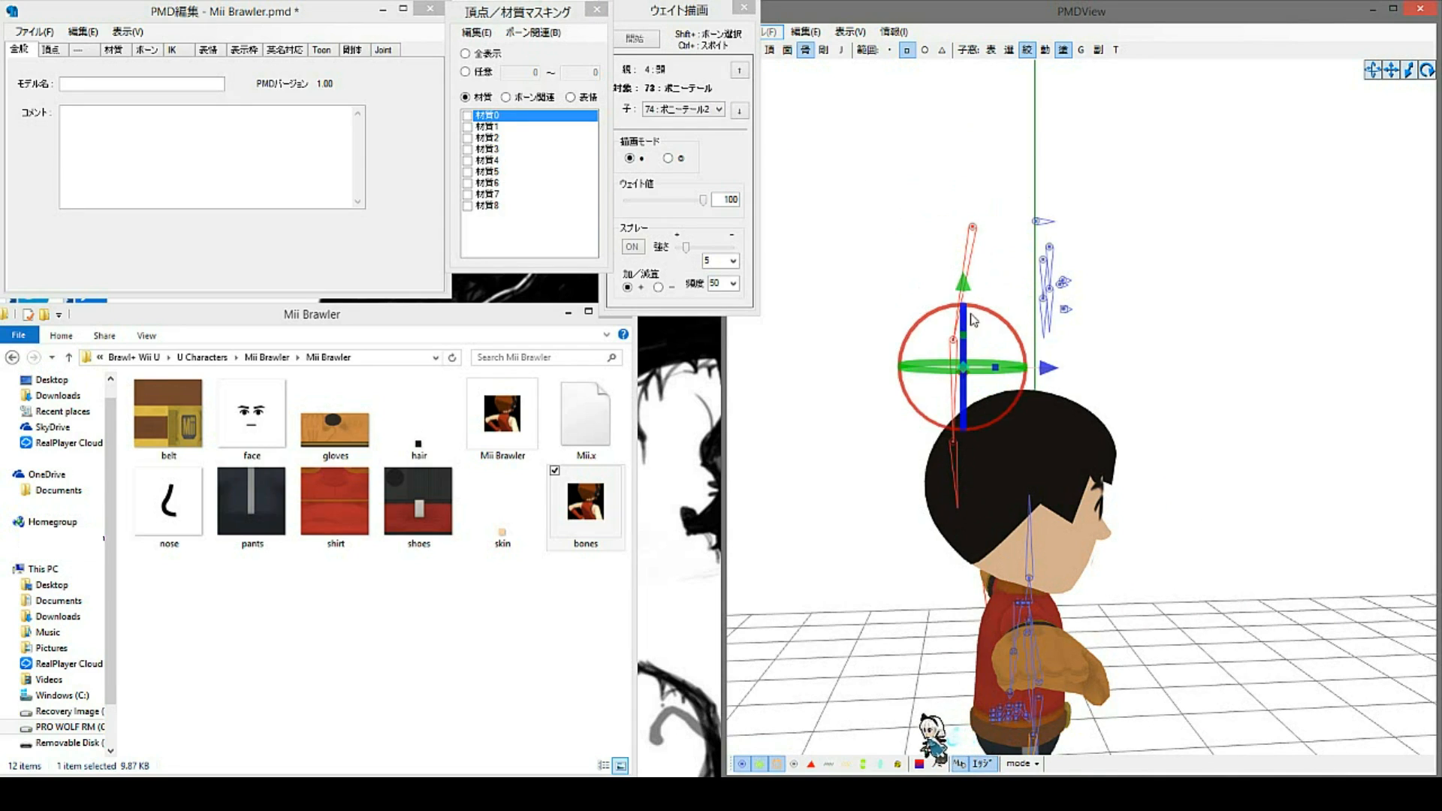
left_click_drag(961, 221, 983, 241, "ctrl")
left_click_drag(956, 346, 957, 252)
left_click(896, 258)
Step: Examine how the arm, torso and leg bones line up with the character's body from several angles
right_click_drag(1096, 446, 1071, 424)
middle_click_drag(1093, 476, 1093, 412)
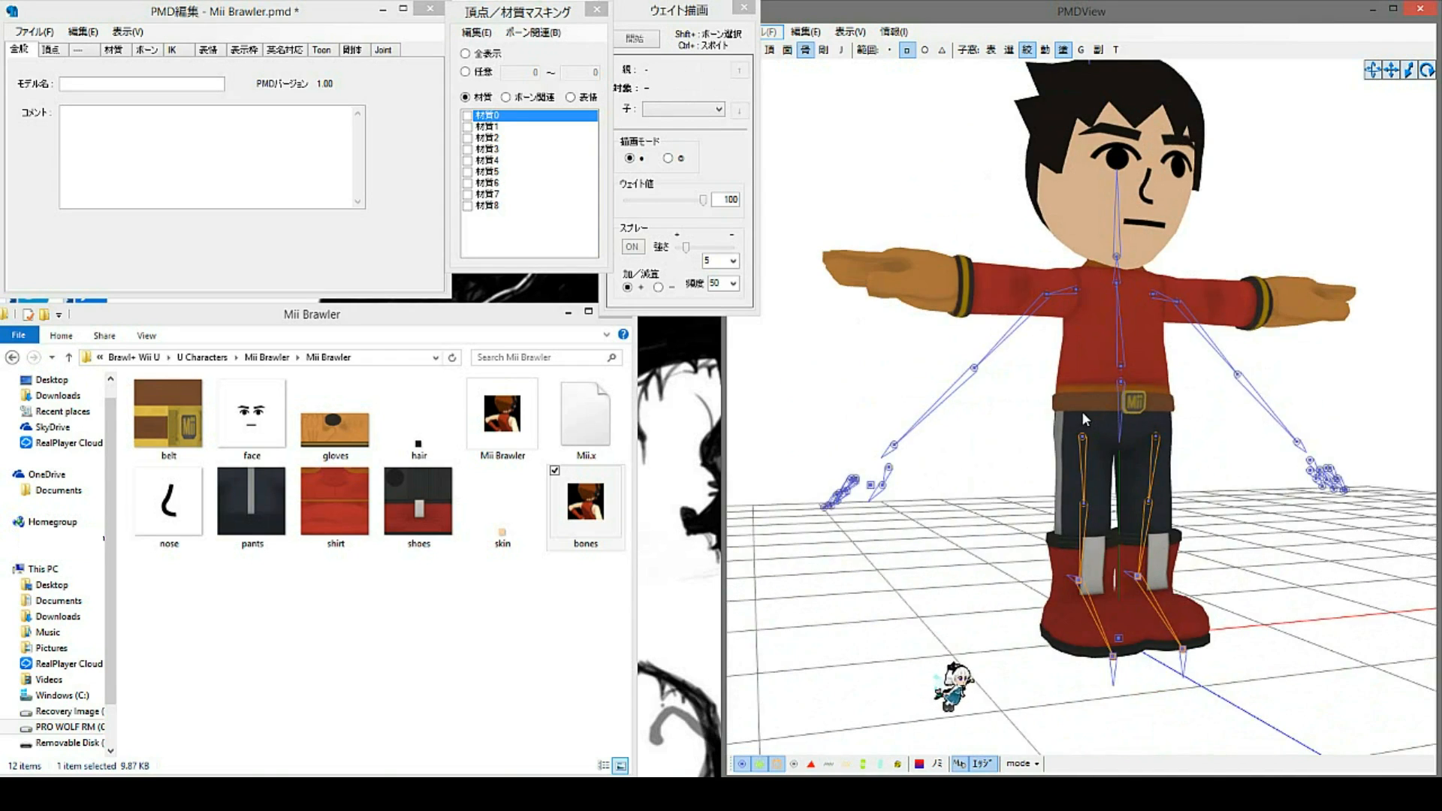
right_click_drag(1093, 411, 1070, 422)
scroll(1123, 465, "up", 2)
right_click_drag(1155, 314, 1107, 314)
scroll(1106, 314, "down", 2)
middle_click_drag(1072, 338, 1142, 346)
middle_click_drag(1143, 511, 1136, 441)
right_click_drag(1136, 441, 1109, 515)
mouse_move(1068, 308)
right_mouse_down()
mouse_move(1157, 288)
mouse_move(1092, 301)
right_mouse_up()
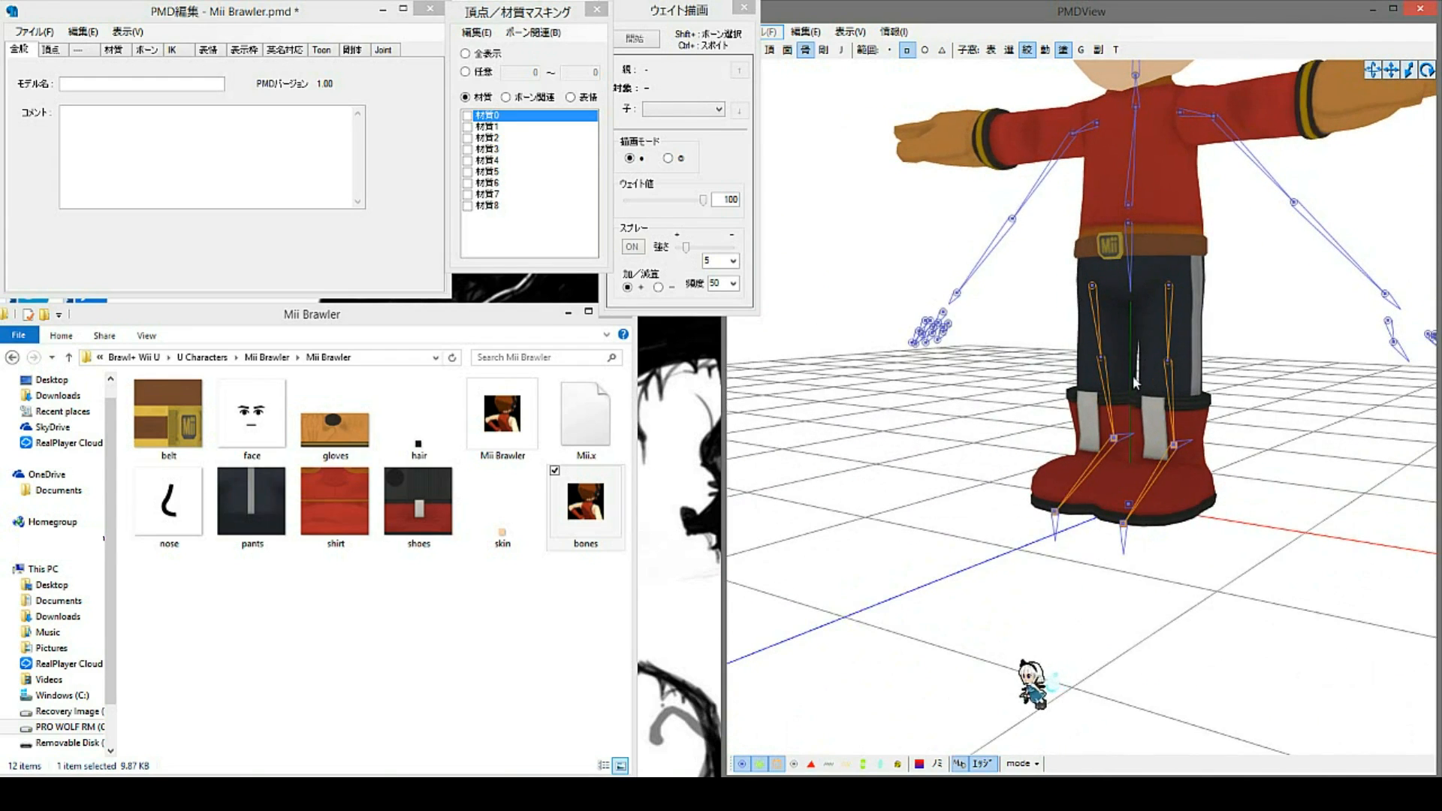
middle_click_drag(1132, 376, 1035, 368)
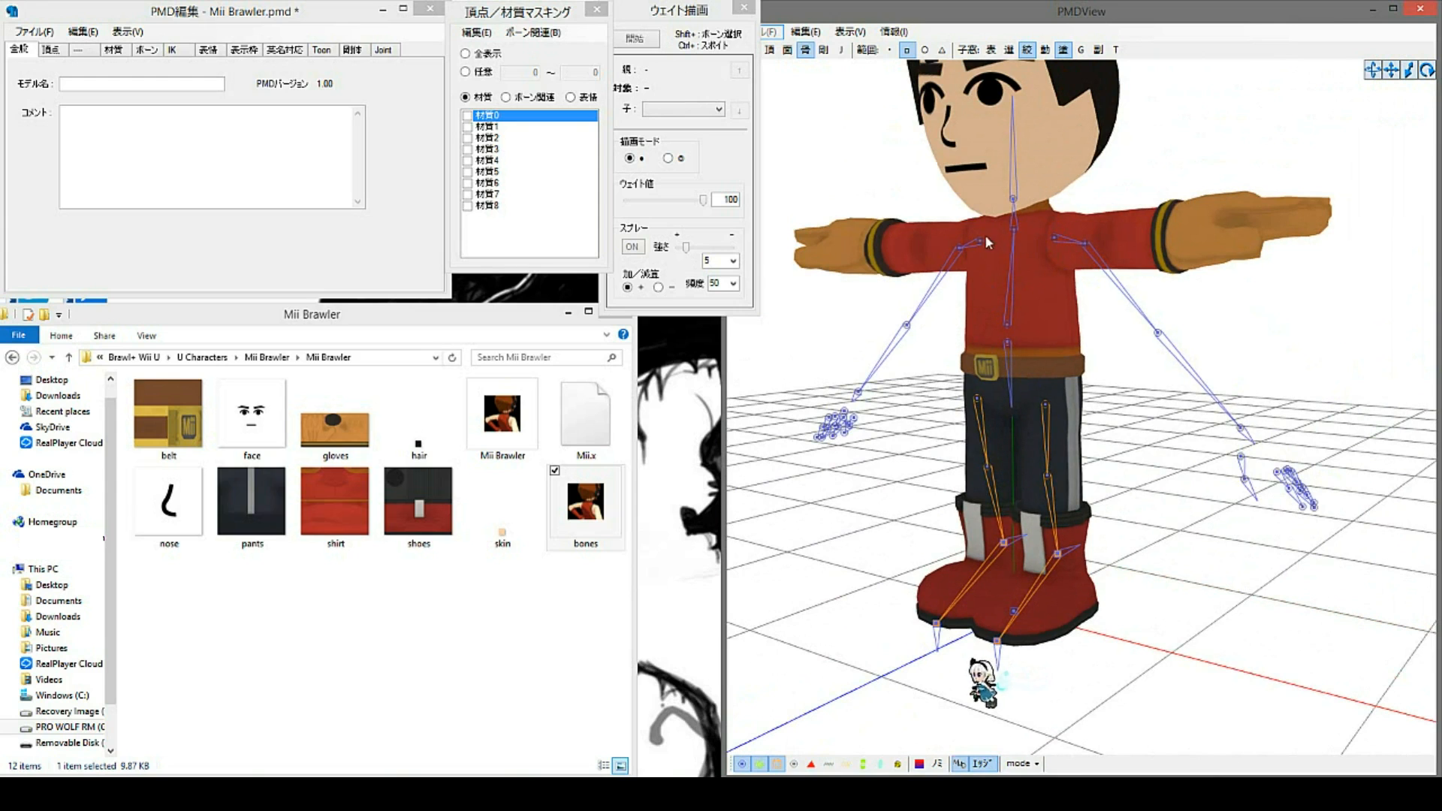
Step: Select both elbow bones (ひじ), raise them to sleeve height and bring them closer together inside the arms
scroll(940, 338, "up", 6)
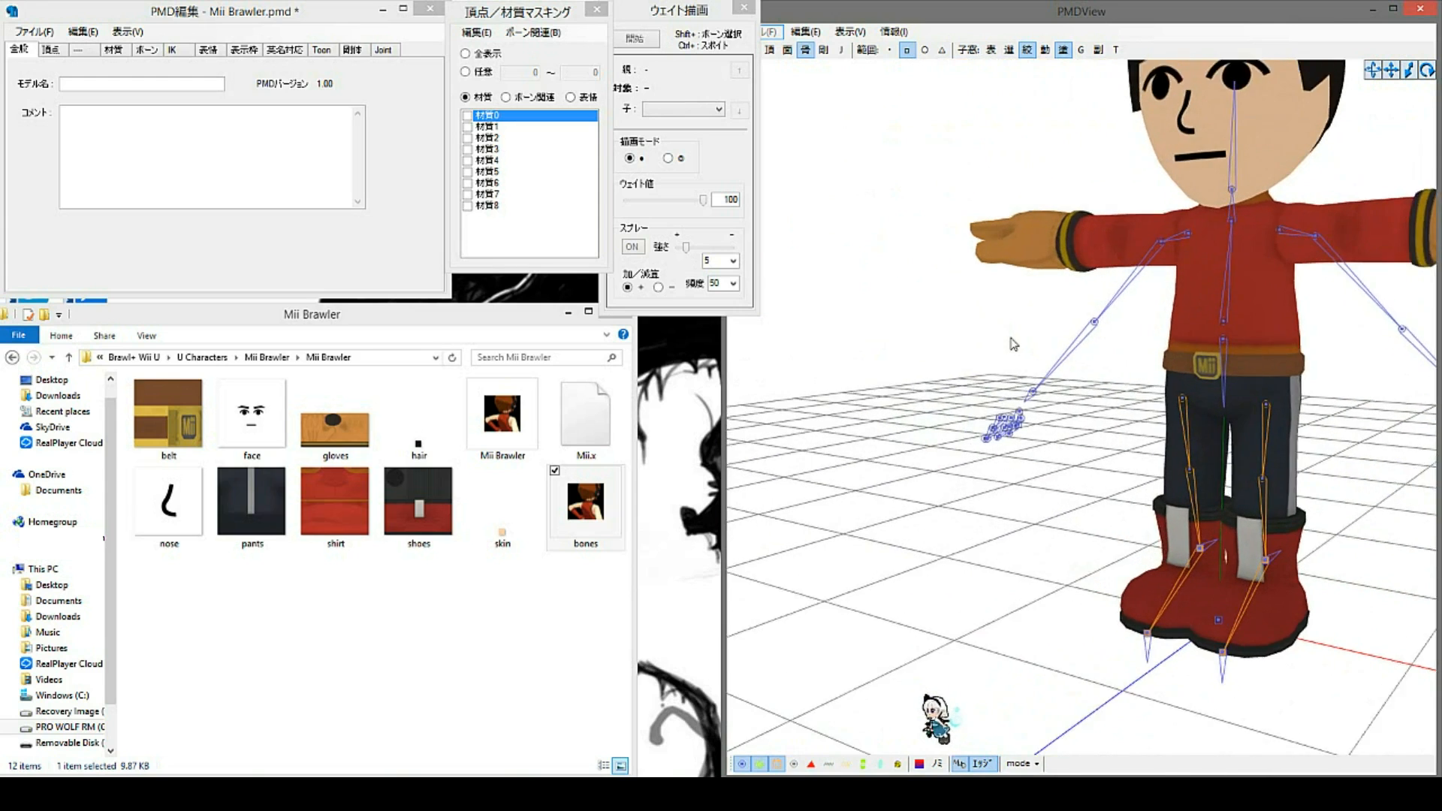
left_click_drag(1034, 376, 1081, 414)
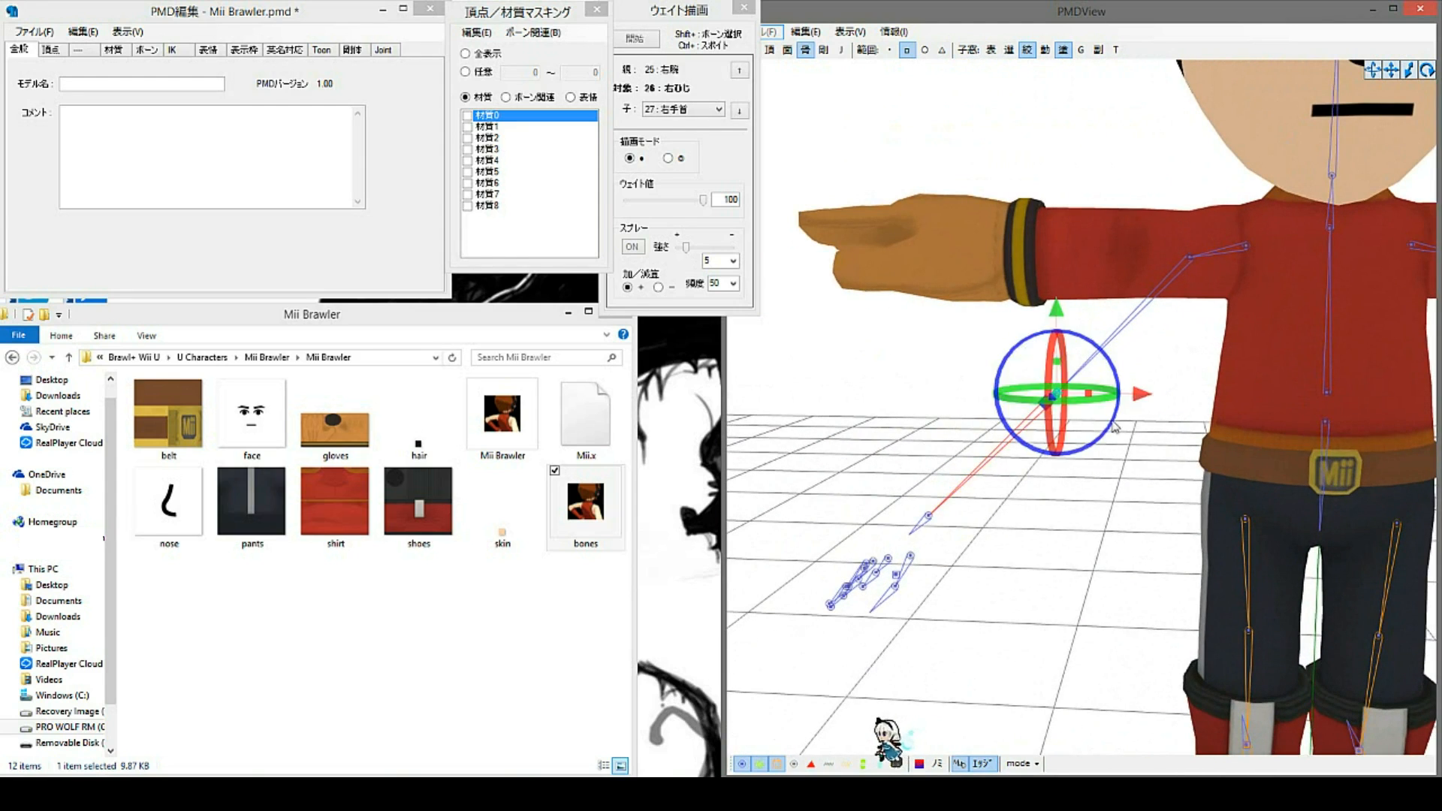
middle_click_drag(1201, 418, 1096, 413)
left_click(990, 379)
middle_click_drag(1044, 332, 1104, 377)
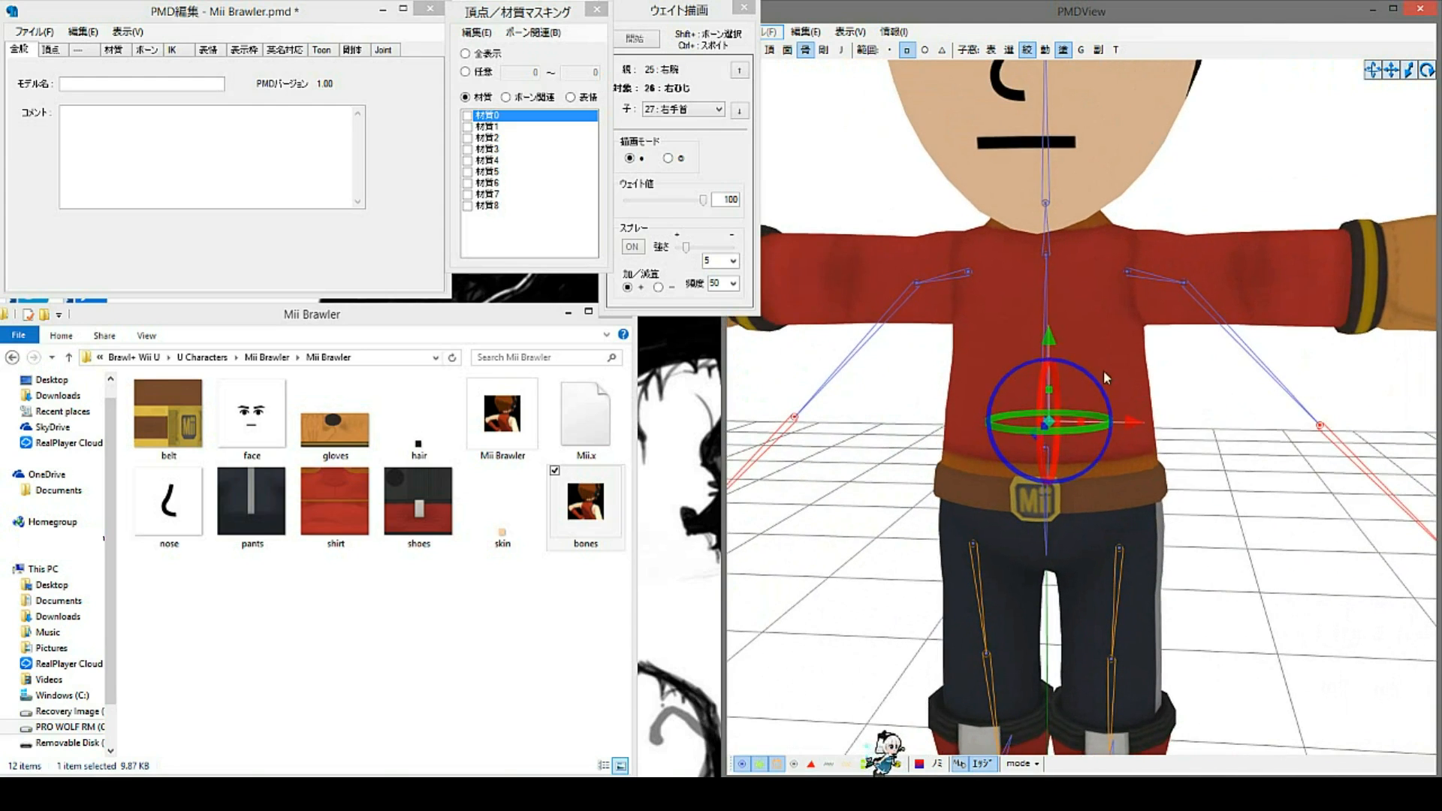
left_click_drag(1049, 343, 1077, 197)
scroll(1145, 329, "up", 3)
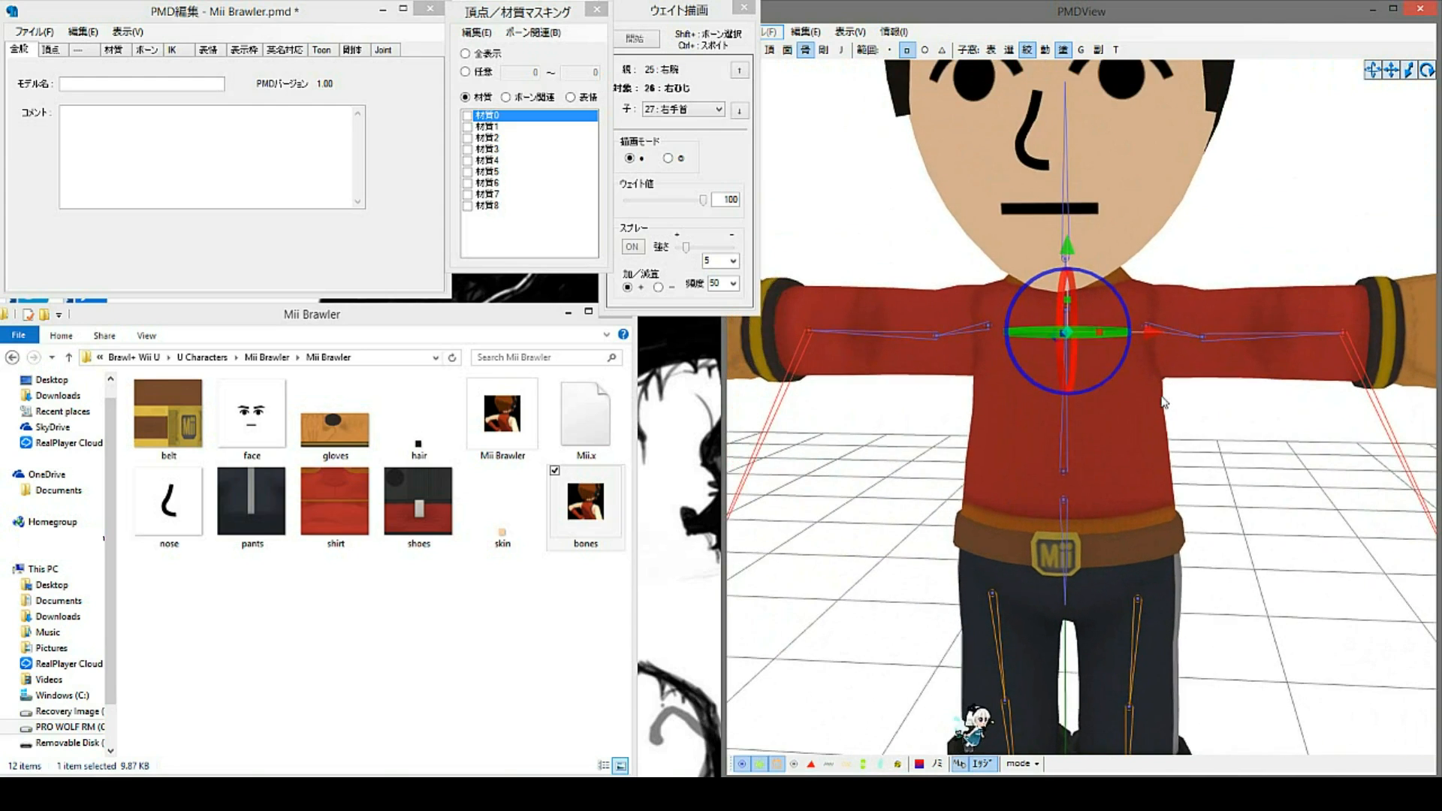
mouse_move(1099, 338)
left_mouse_down()
mouse_move(1052, 338)
mouse_move(1086, 338)
left_mouse_up()
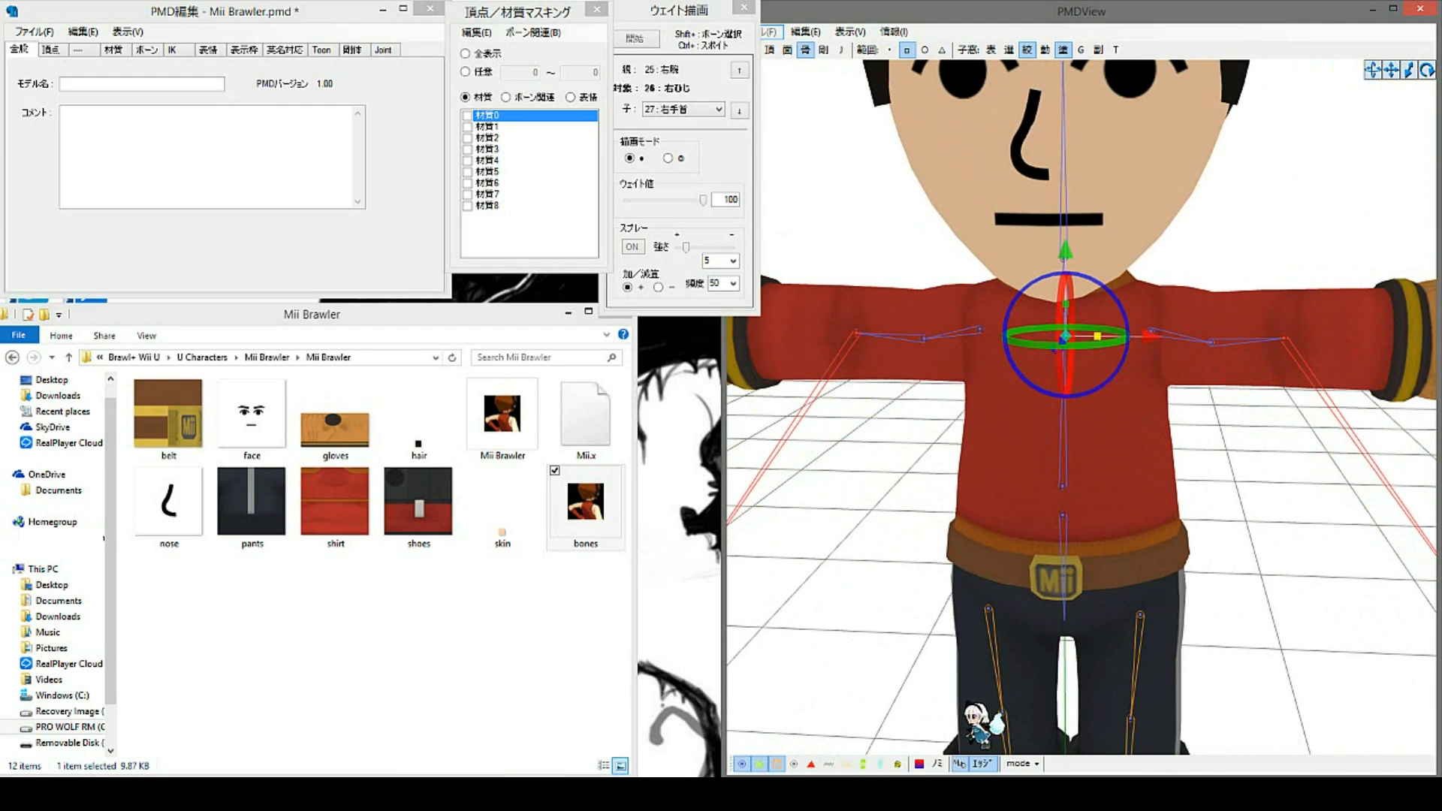
Step: Select the shoulder and upper-arm bones (肩, 腕) on both sides, raise them slightly and scale them inward toward the chest
right_click_drag(1186, 420, 1194, 410)
scroll(1194, 411, "down", 1)
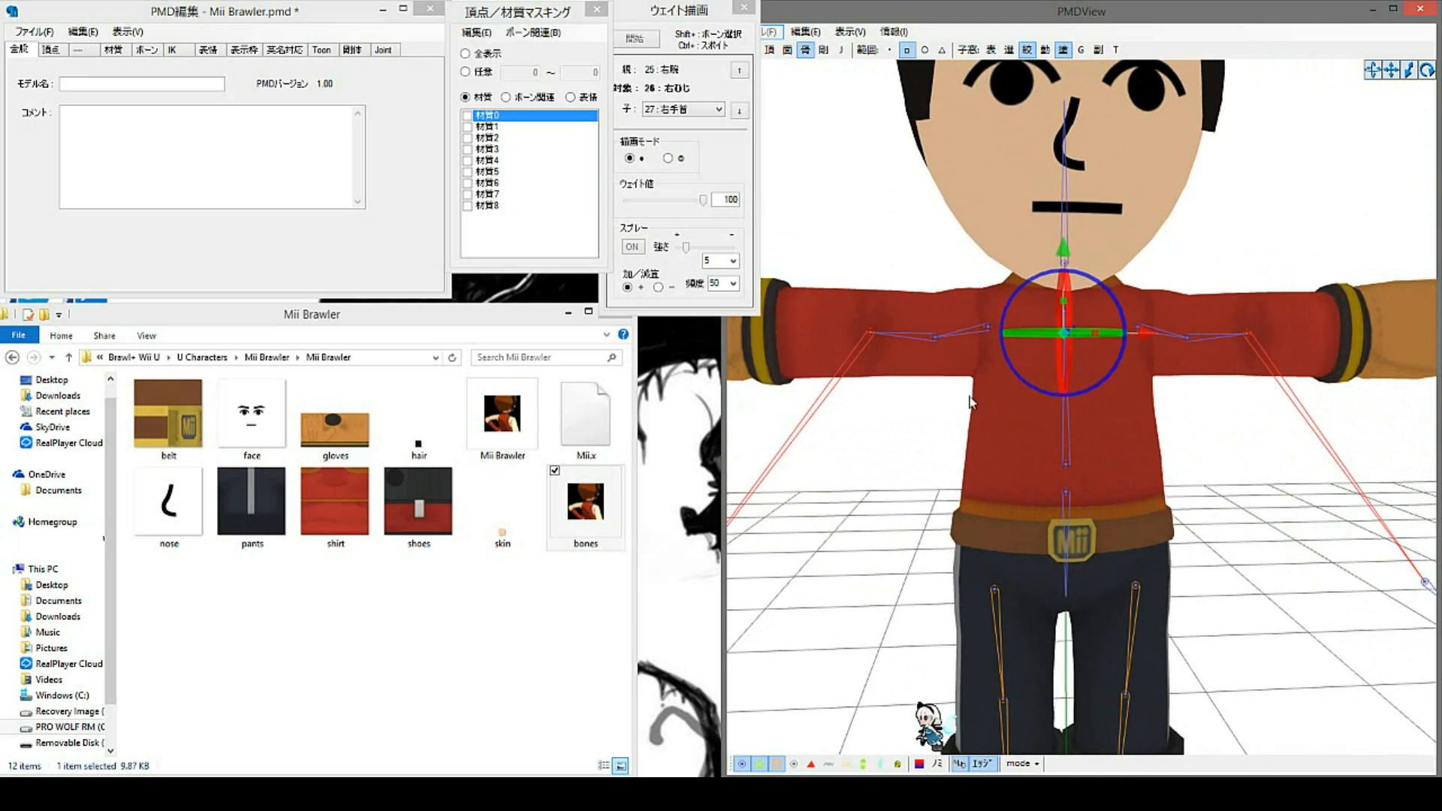
left_click_drag(931, 323, 1031, 390)
left_click_drag(1118, 296, 1206, 376)
left_click_drag(1062, 247, 1065, 232)
mouse_move(1130, 367)
right_mouse_down()
mouse_move(1162, 404)
mouse_move(1122, 349)
right_mouse_up()
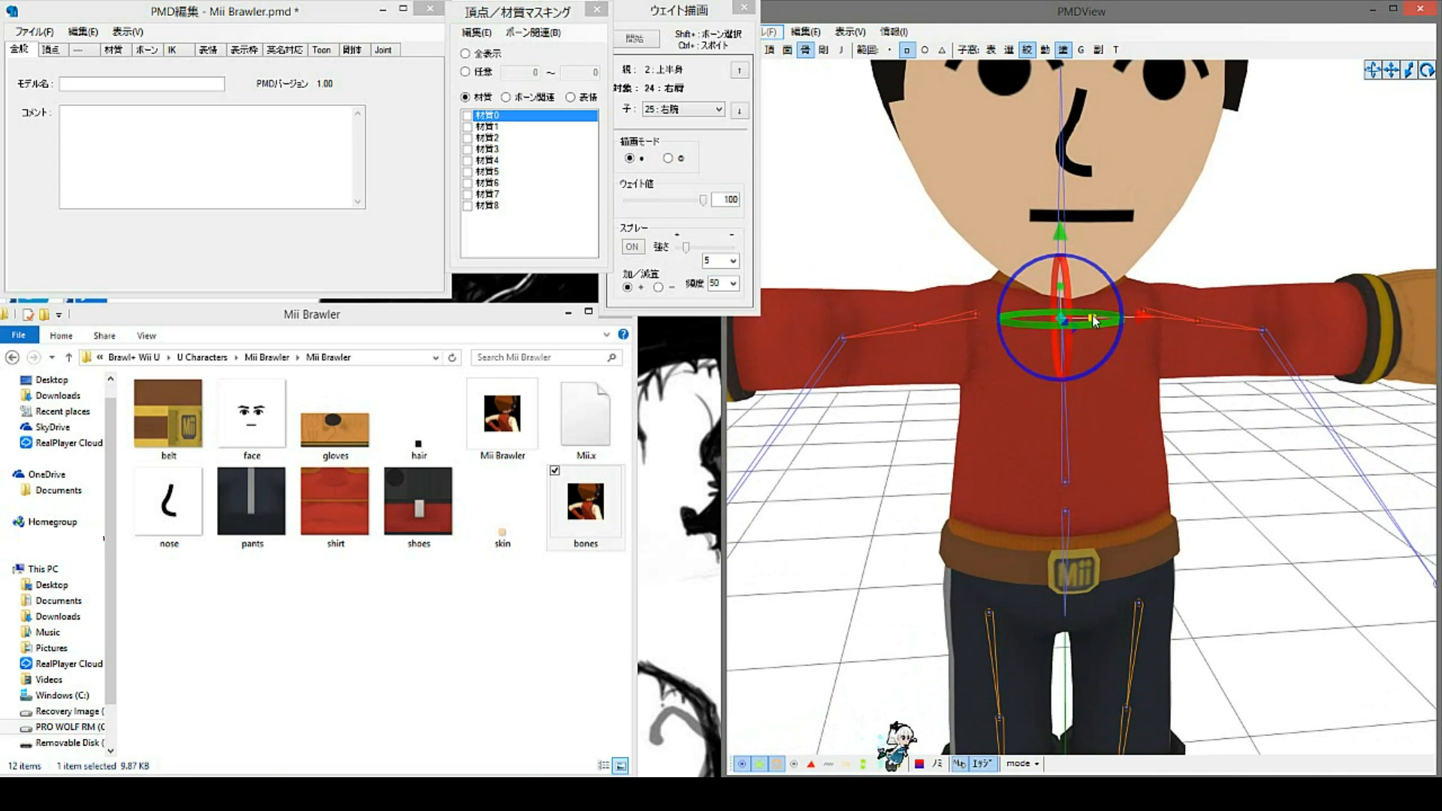
left_click_drag(1093, 317, 1085, 317)
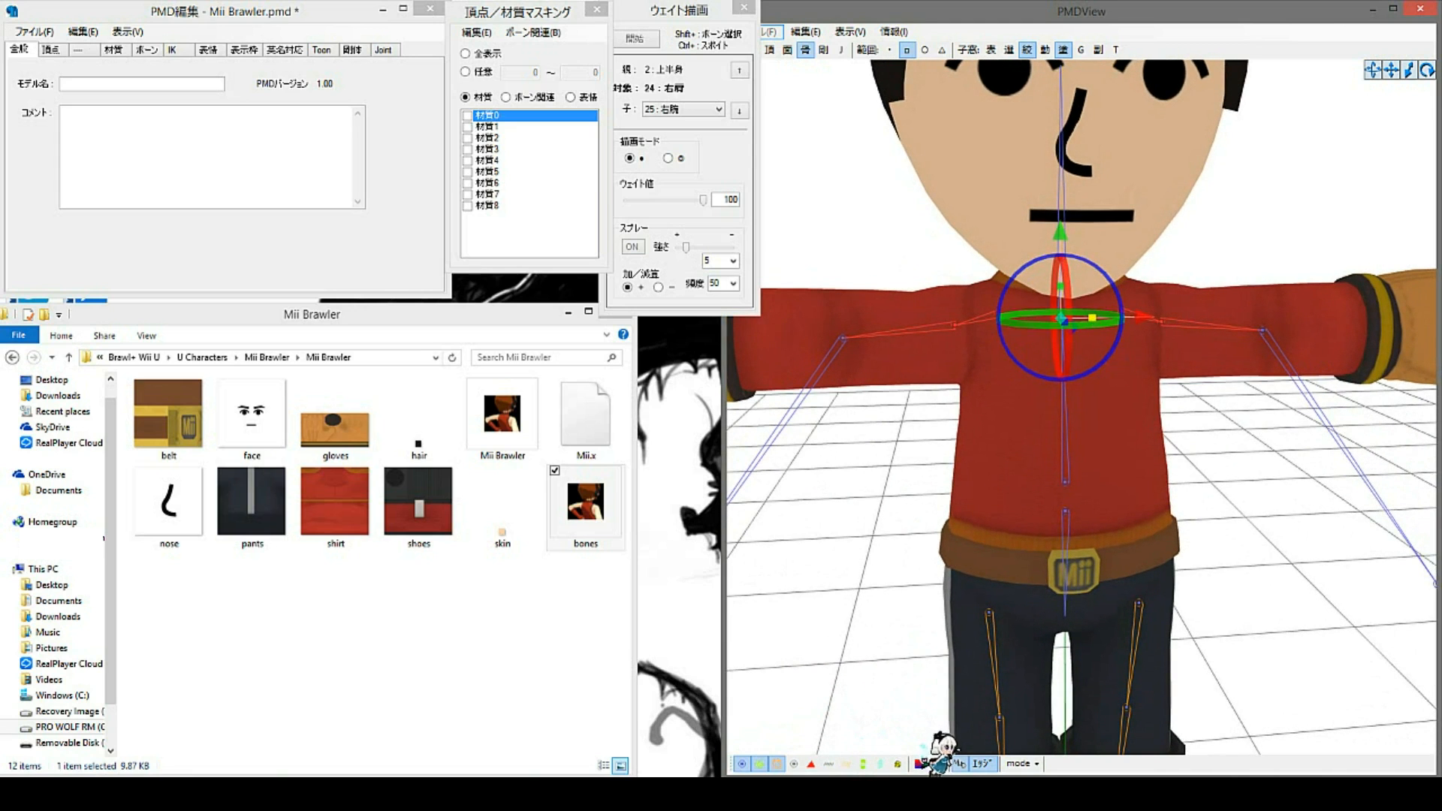
right_click_drag(1142, 400, 1104, 353)
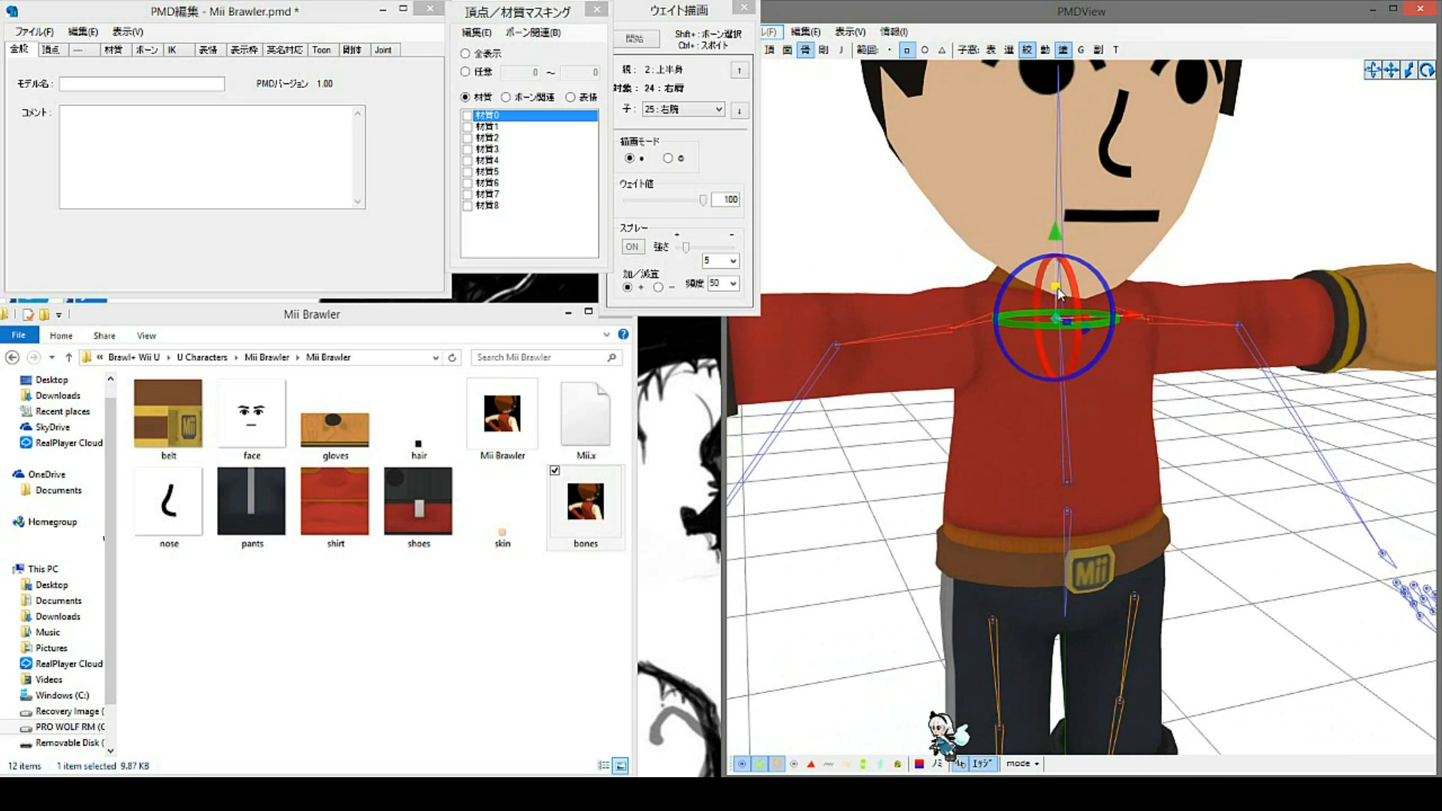
left_click_drag(1057, 288, 1057, 289)
Step: From the side, scale the selected shoulder and upper-arm bones along the depth axis and clear the selection
right_click_drag(1189, 496, 1101, 370)
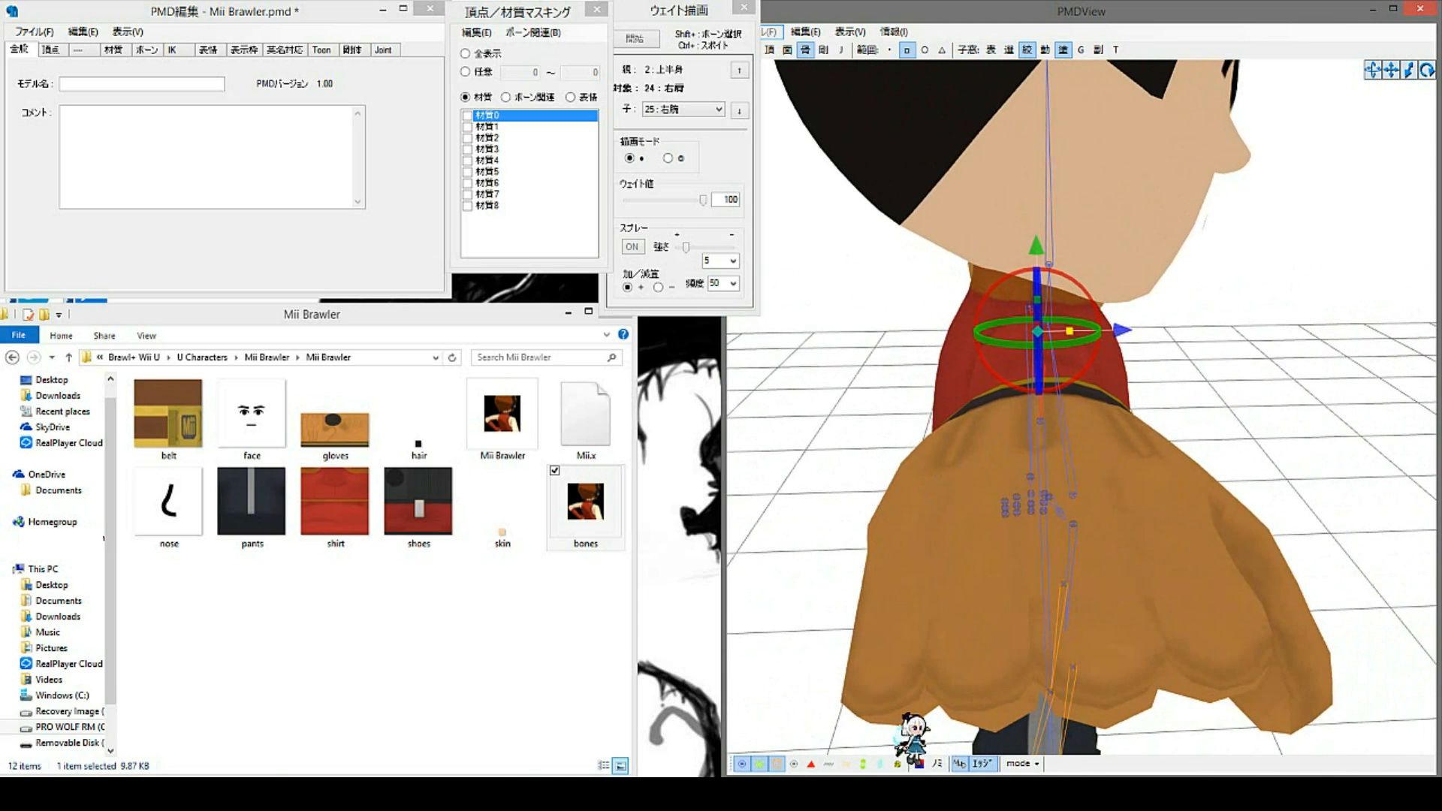
mouse_move(1069, 330)
left_mouse_down()
mouse_move(1097, 330)
mouse_move(1085, 332)
left_mouse_up()
right_click_drag(1252, 363, 1299, 400)
left_click(1111, 426)
right_click_drag(1111, 427, 1085, 403)
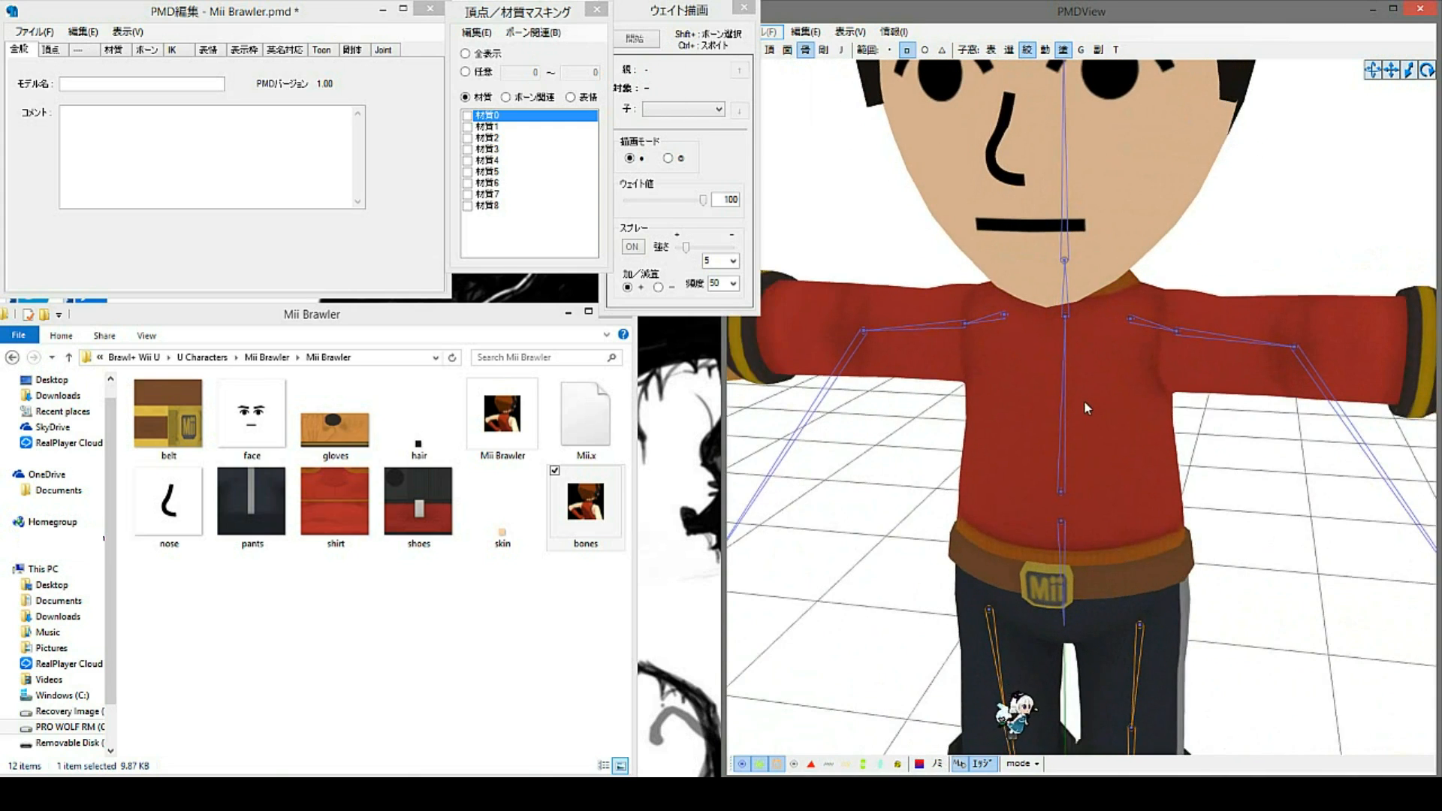
Step: Try raising only the right shoulder bone (右肩) slightly, undo the move and clear the selection
scroll(1084, 403, "down", 5)
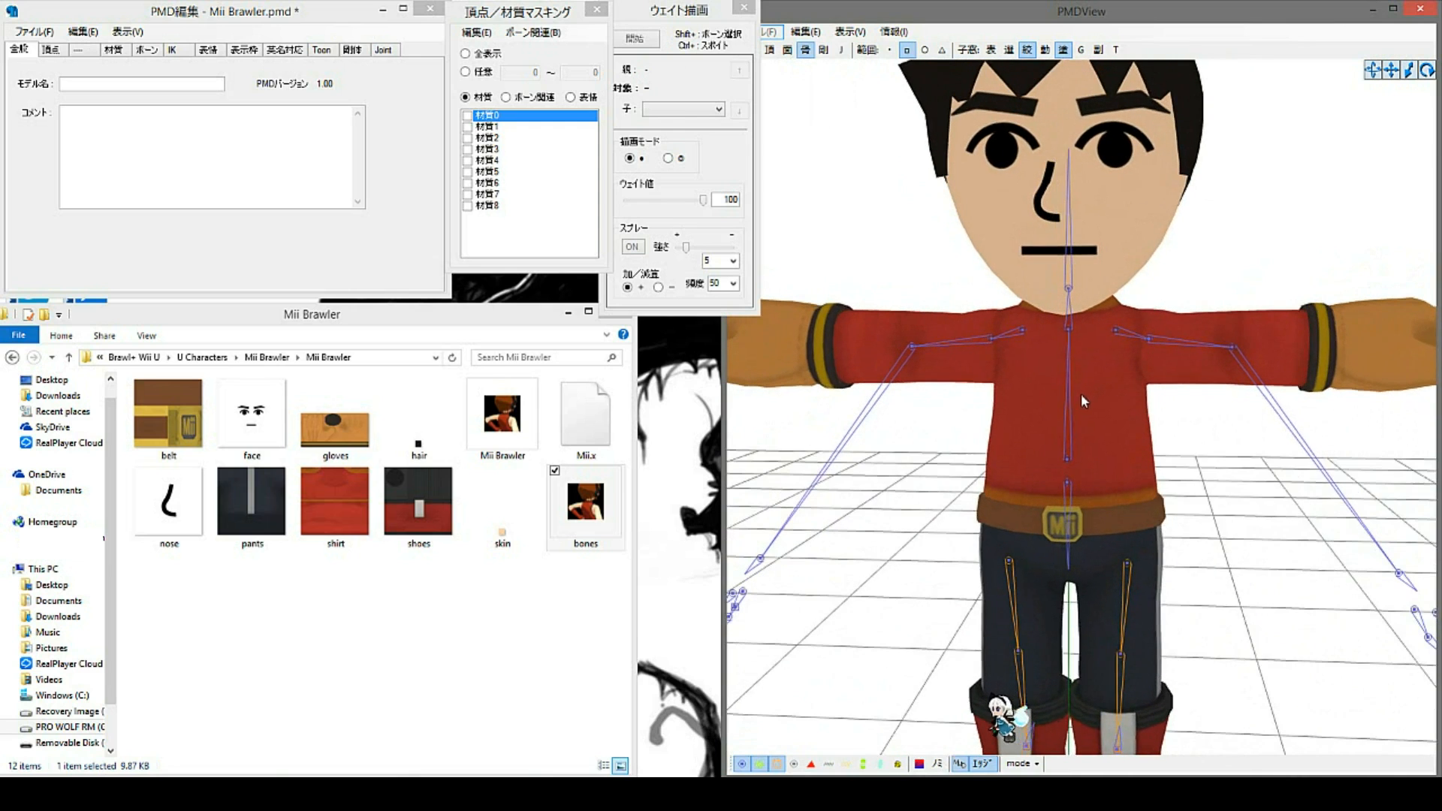
mouse_move(1043, 376)
right_mouse_down()
mouse_move(1063, 375)
mouse_move(1041, 367)
right_mouse_up()
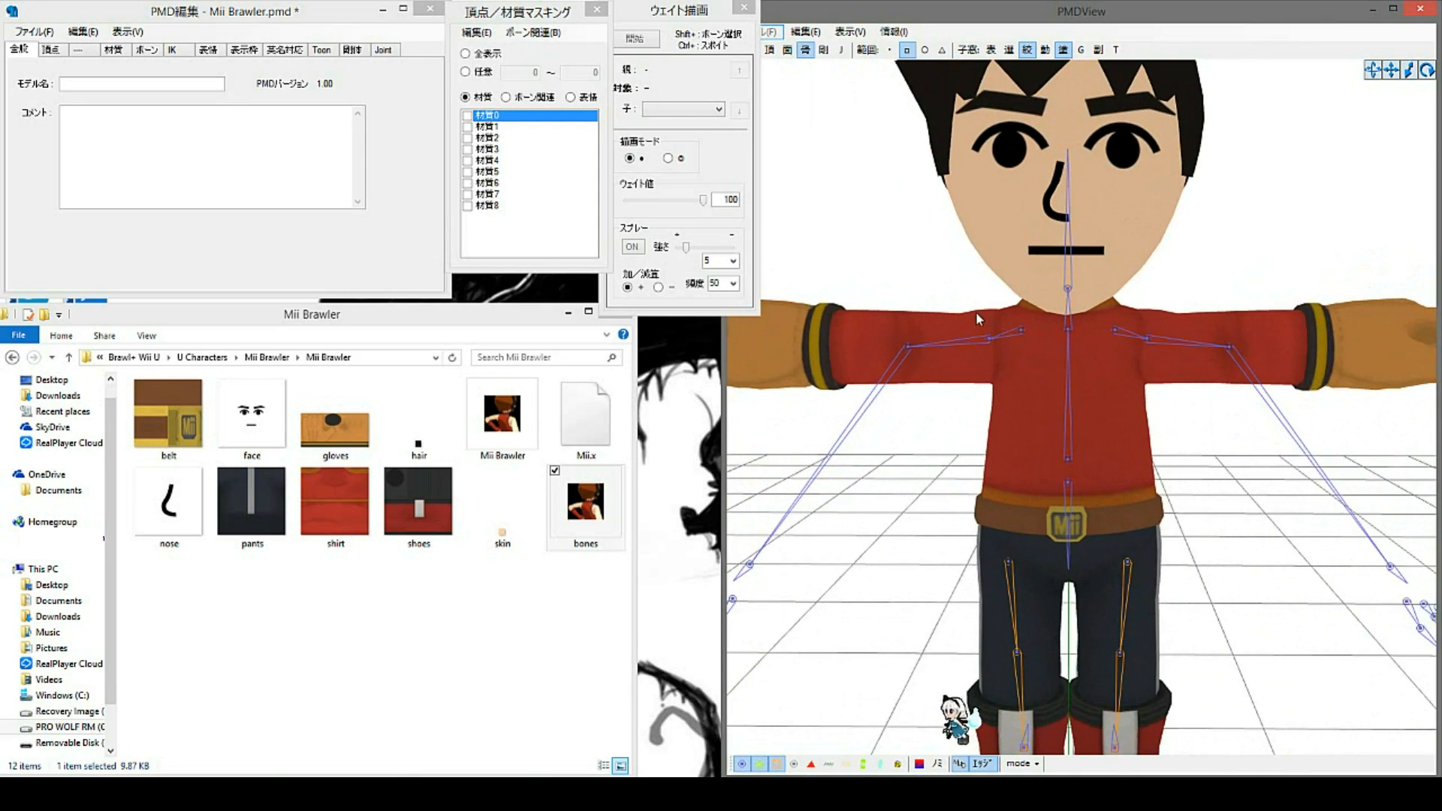
left_click(1005, 335)
left_click_drag(1004, 253, 1004, 242)
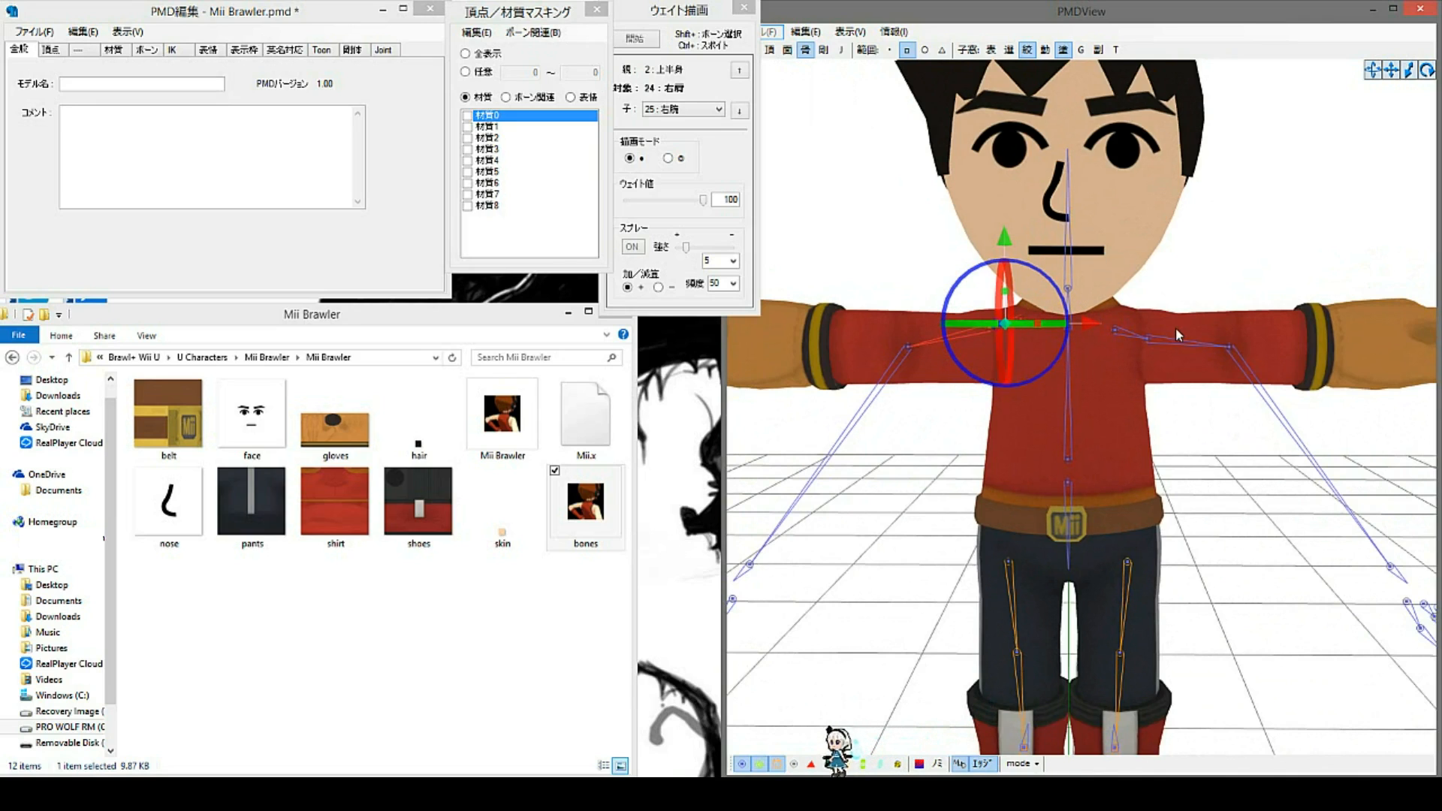
key("ctrl+z")
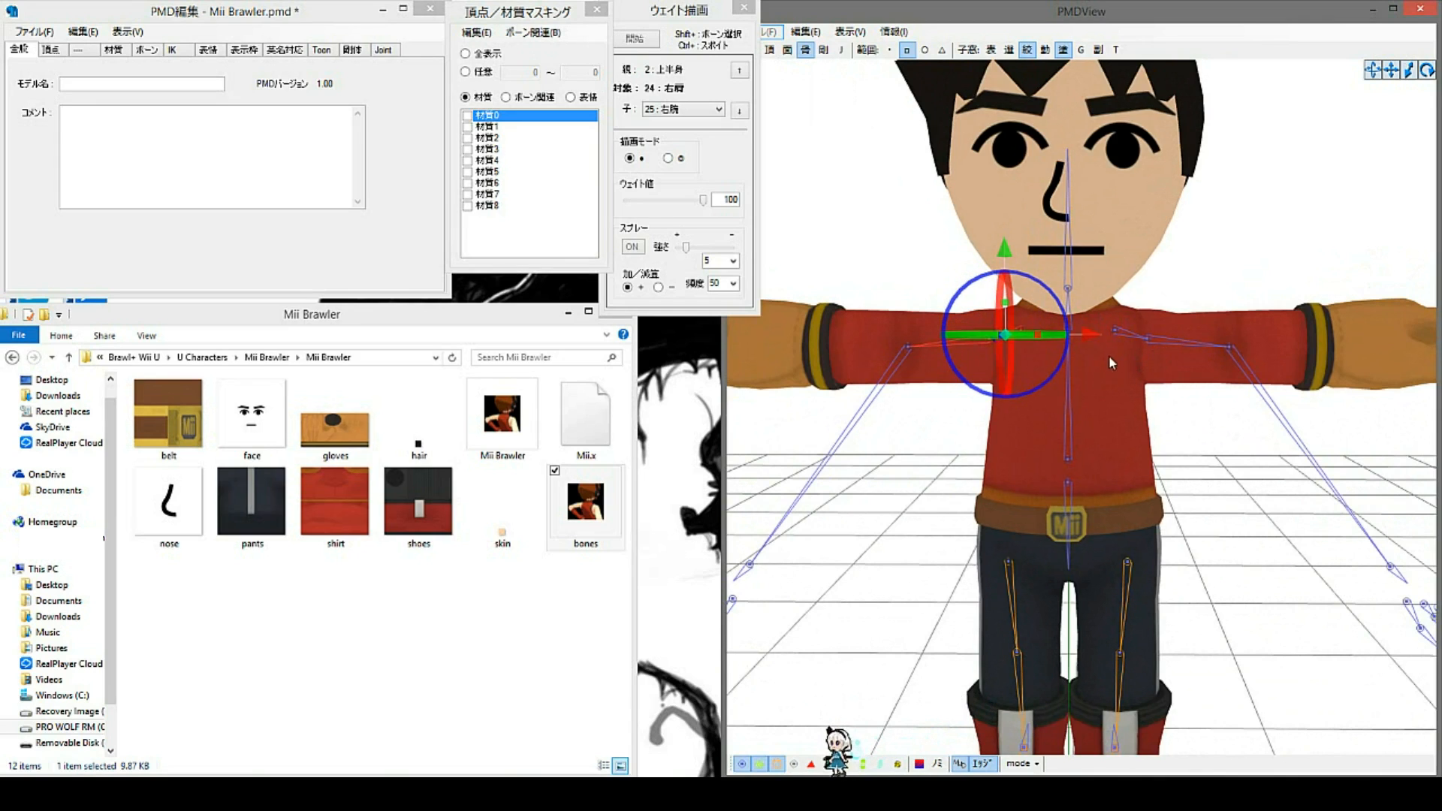
right_click_drag(1025, 355, 1033, 383)
left_click(1169, 460)
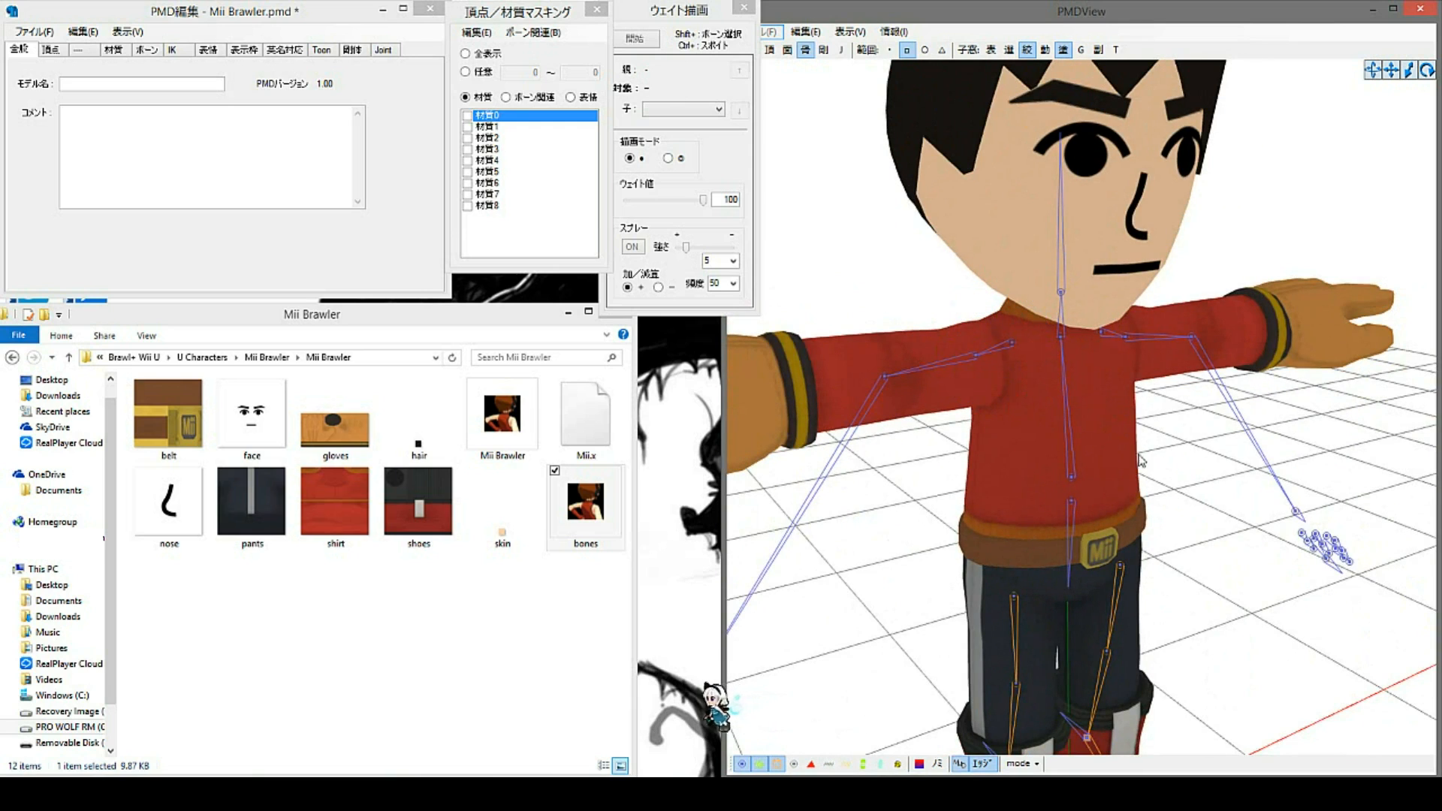
Step: Select the right wrist and finger bones, raise them to the glove and rotate them to lie horizontally along the hand
right_click_drag(1163, 447, 1127, 406)
scroll(1175, 454, "down", 2)
right_click_drag(1175, 455, 1107, 439)
middle_click_drag(1103, 431, 1137, 412)
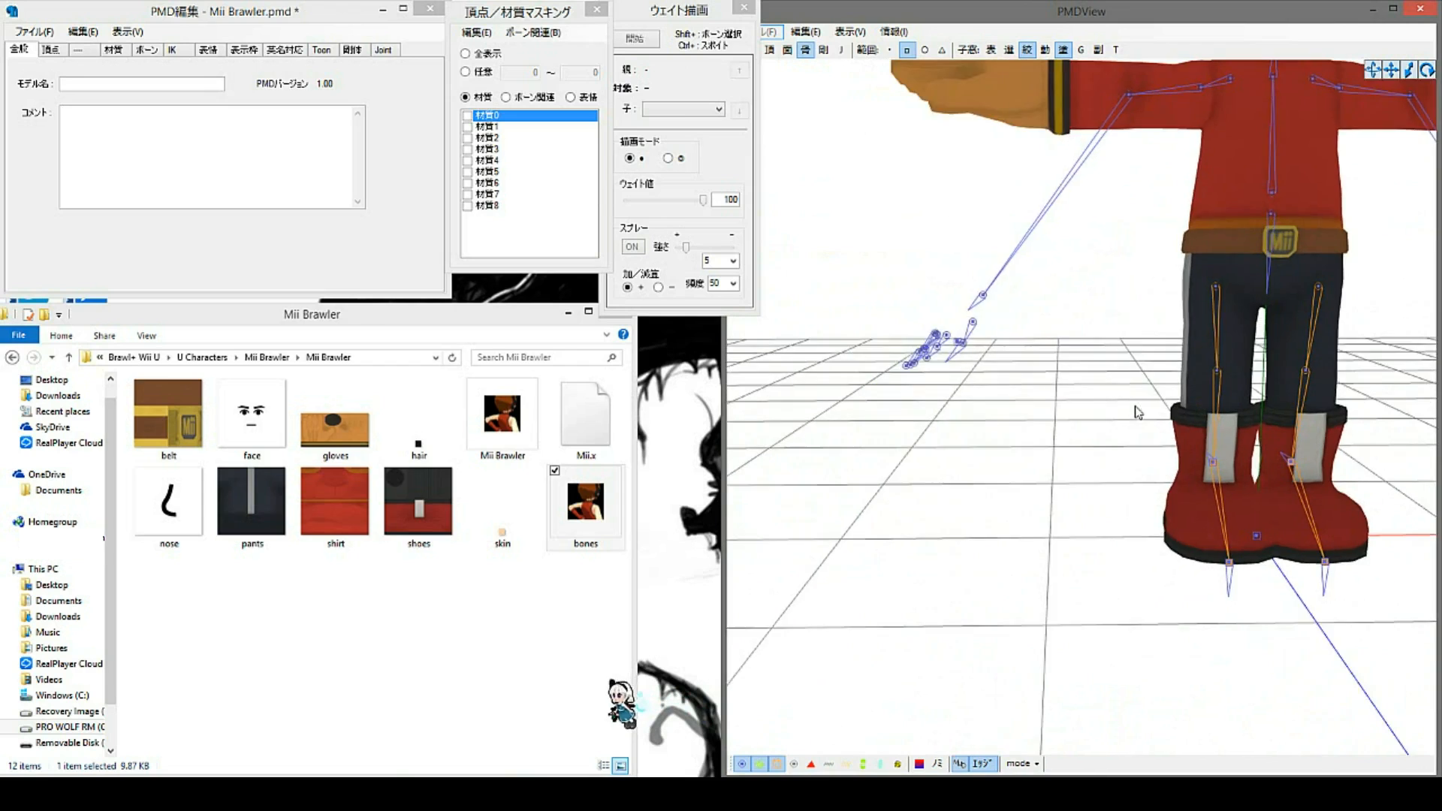
scroll(888, 292, "down", 2)
left_click_drag(888, 293, 999, 380)
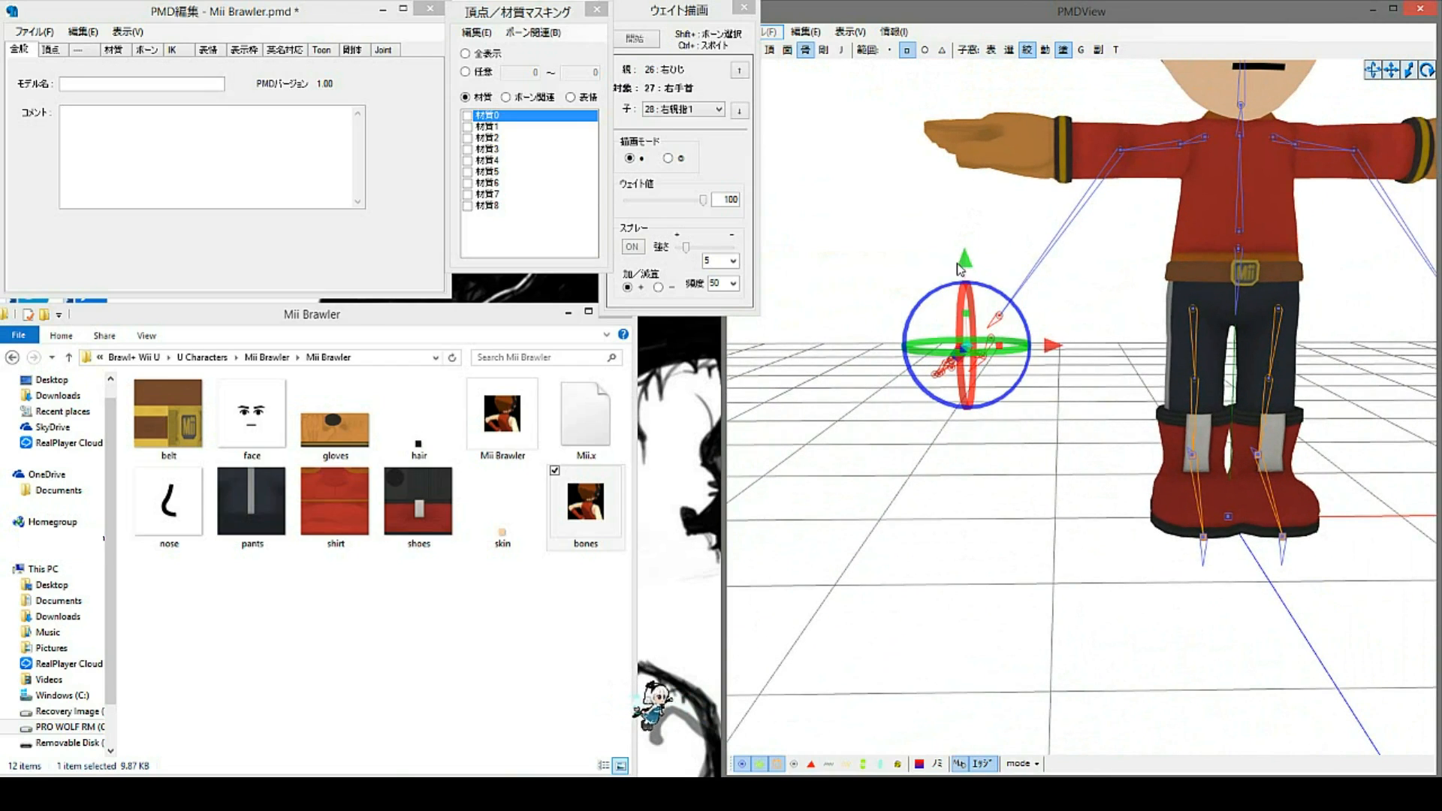
left_click_drag(965, 262, 961, 75)
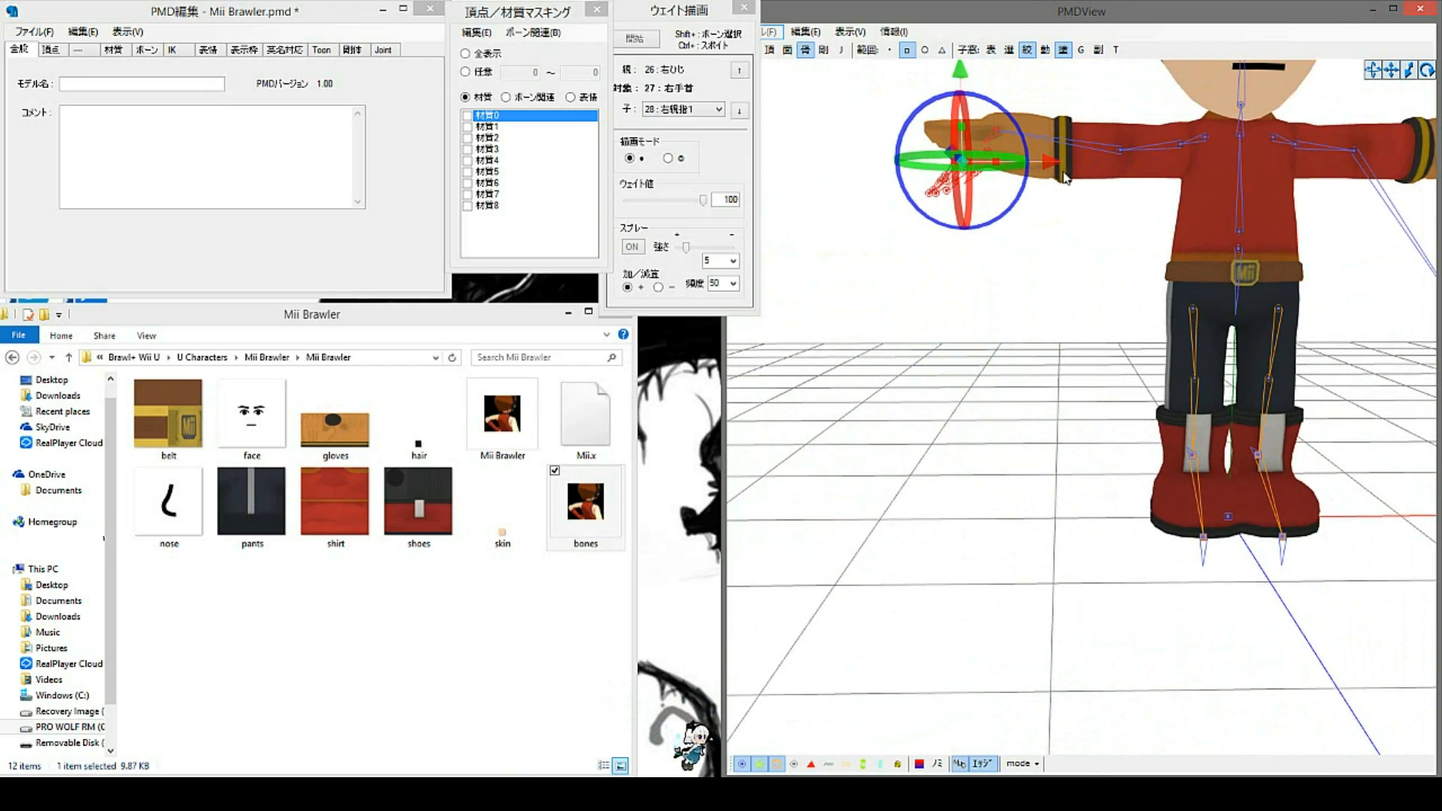
left_click_drag(1023, 178, 1018, 208)
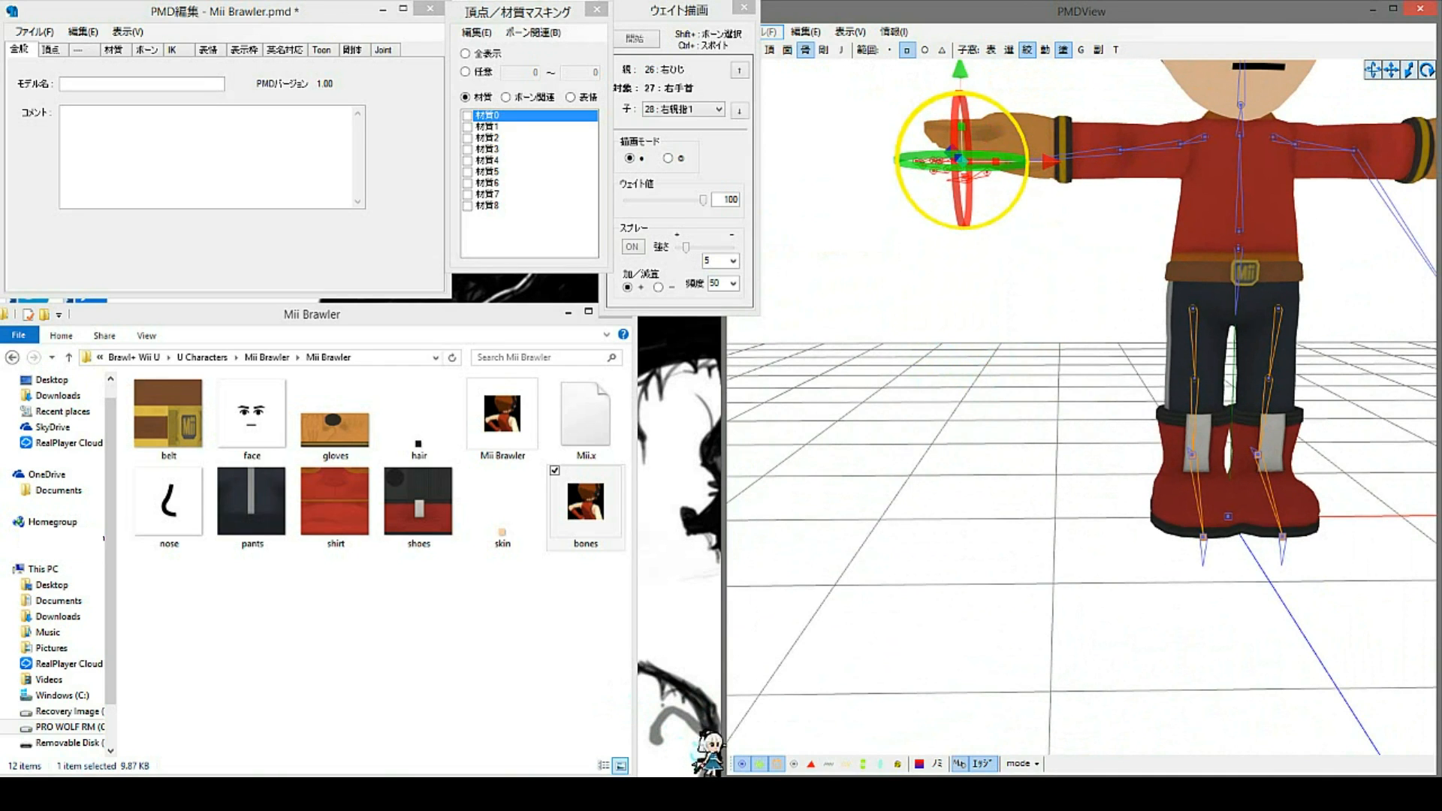
left_click(1099, 232)
middle_click_drag(1099, 231, 1091, 262)
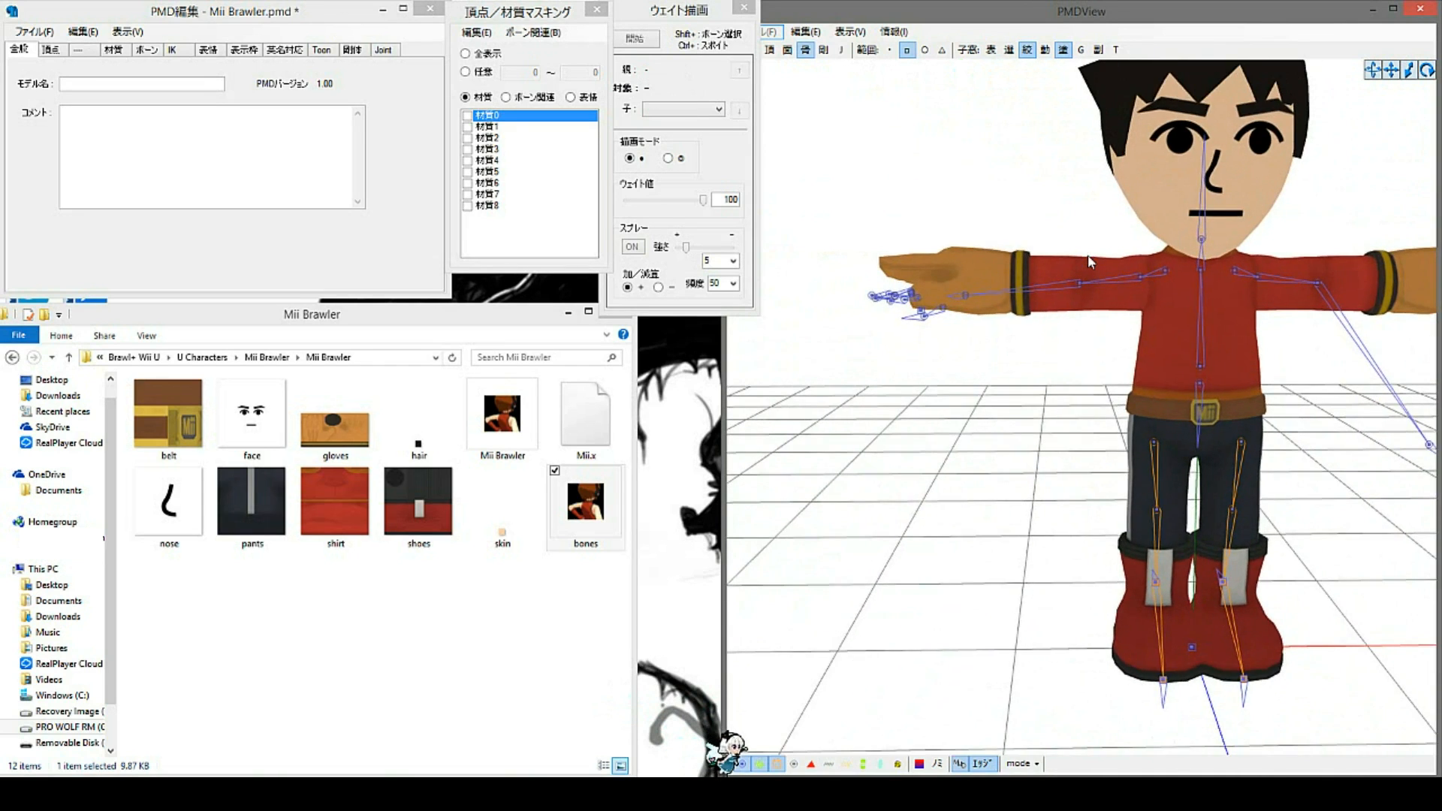
Step: Move the right wrist bone (右手首) inward to the glove cuff, raise it slightly and clear the selection
scroll(1091, 262, "up", 2)
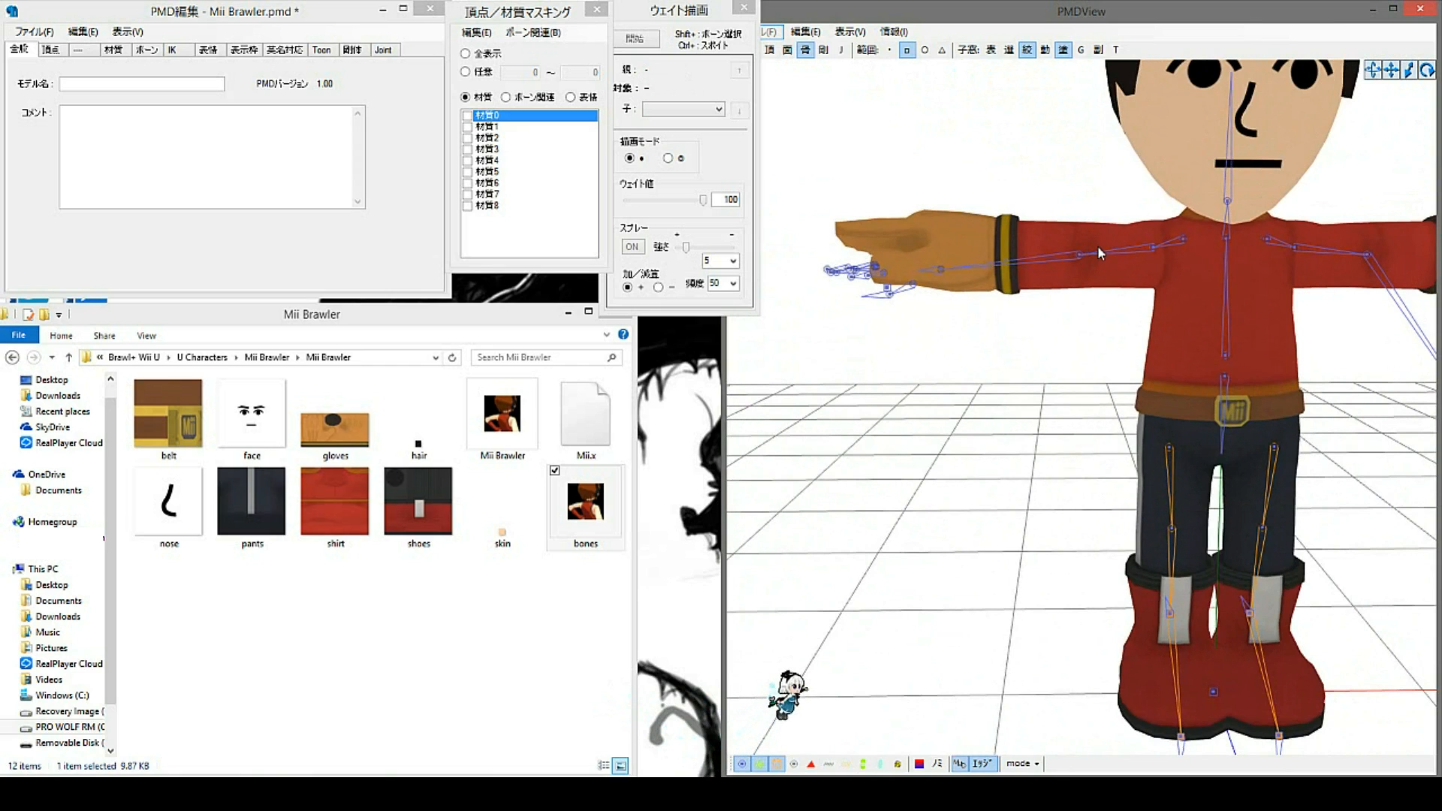
middle_click_drag(1072, 259, 1097, 259)
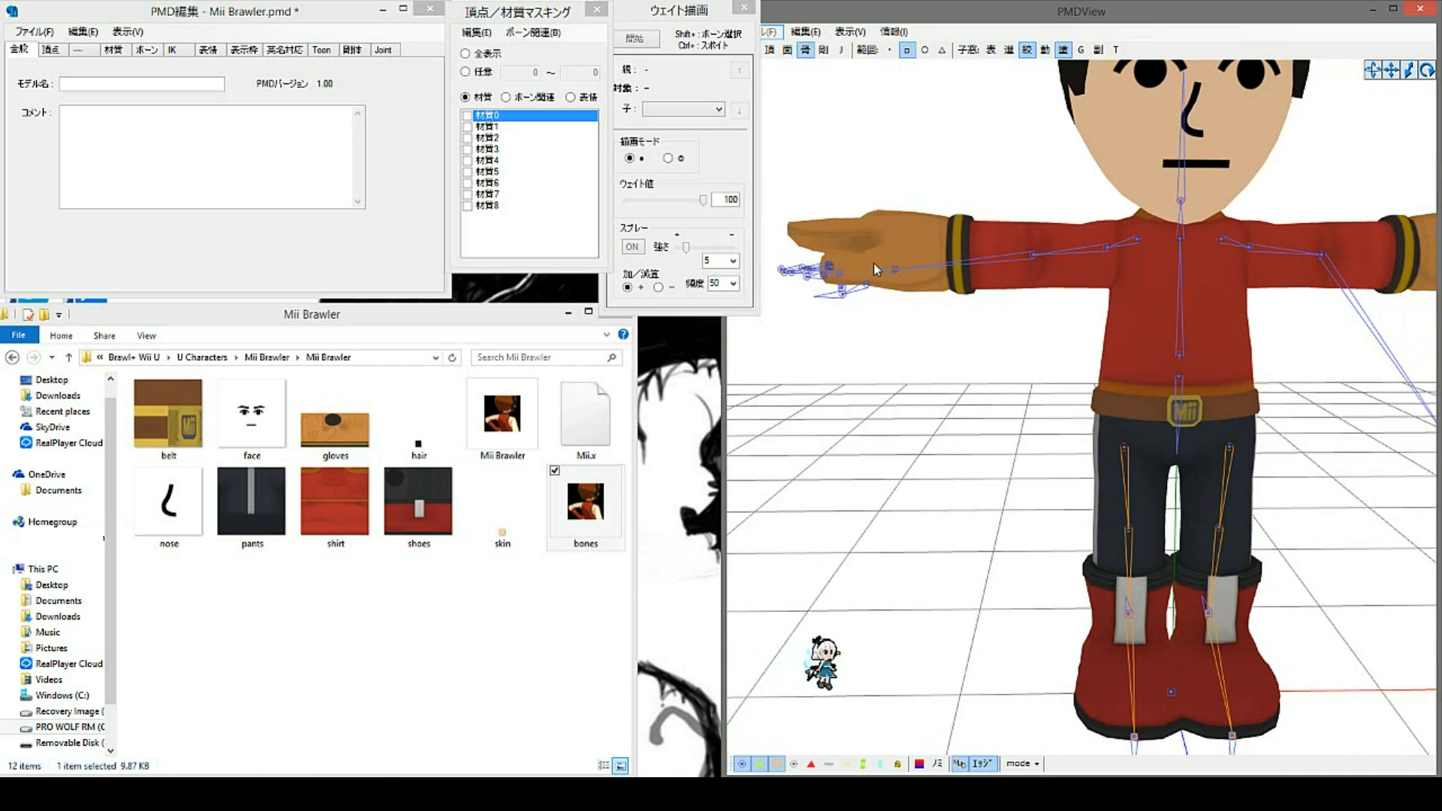
left_click(904, 270)
middle_click_drag(1147, 334, 918, 347)
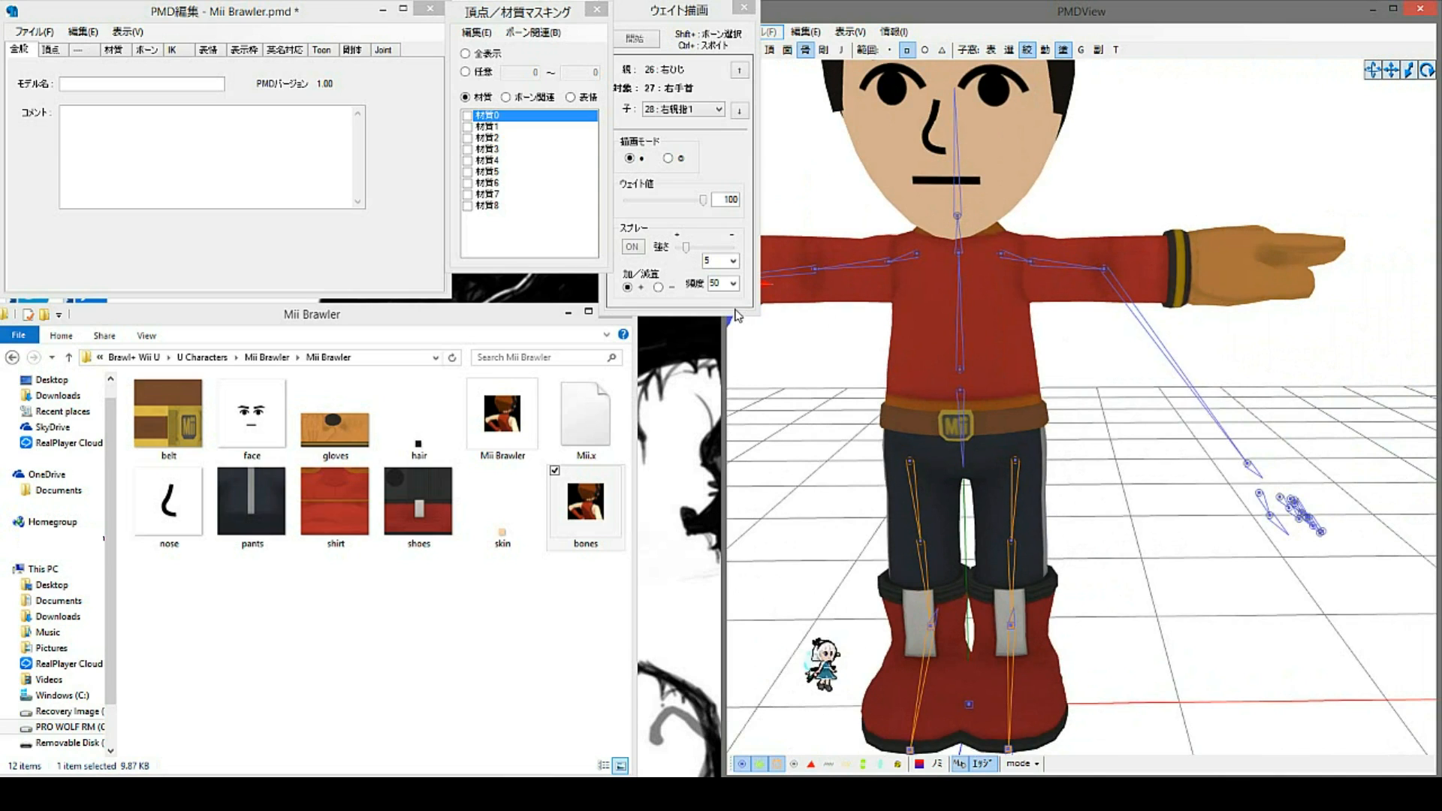
middle_click_drag(1022, 381, 1044, 353)
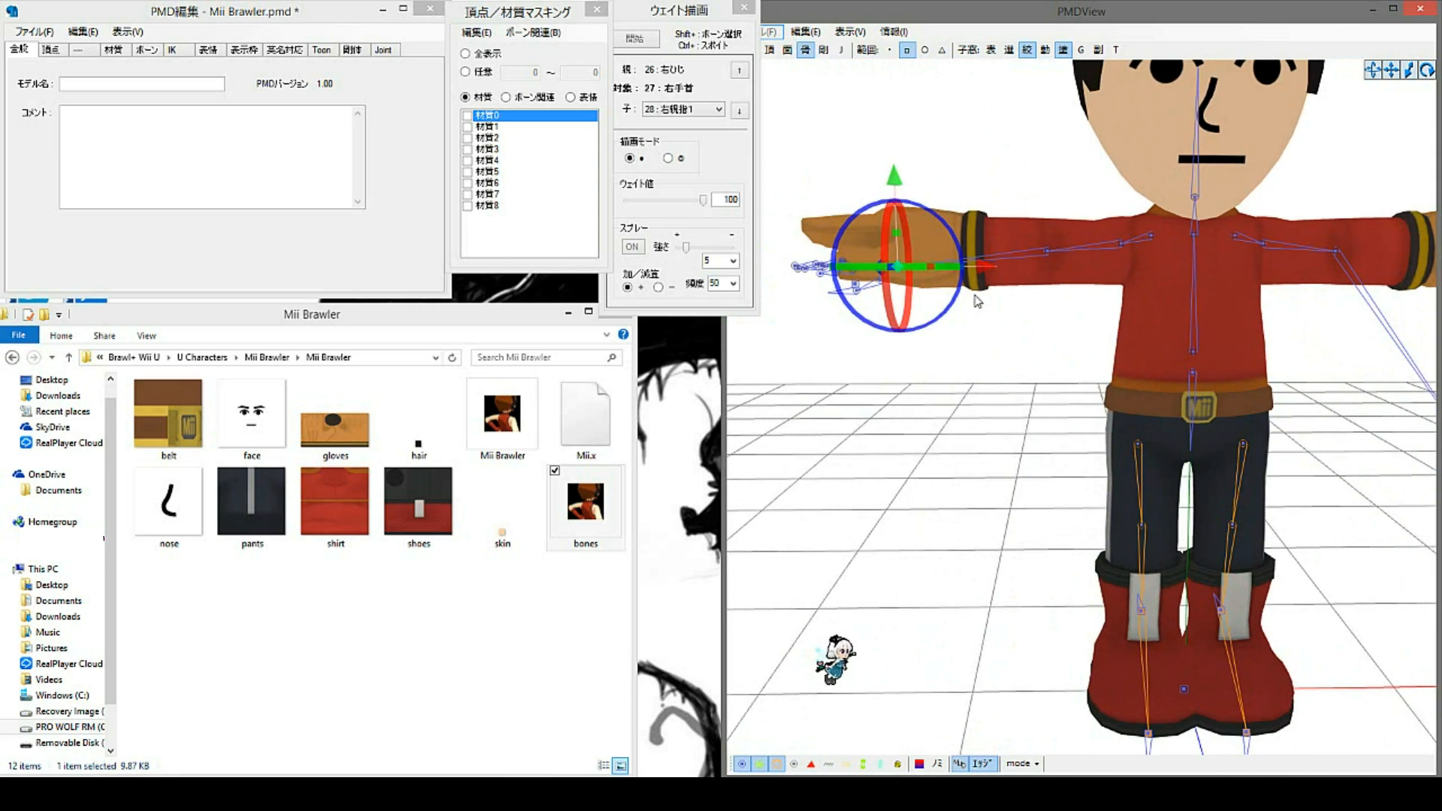
middle_click_drag(1182, 269, 1052, 263)
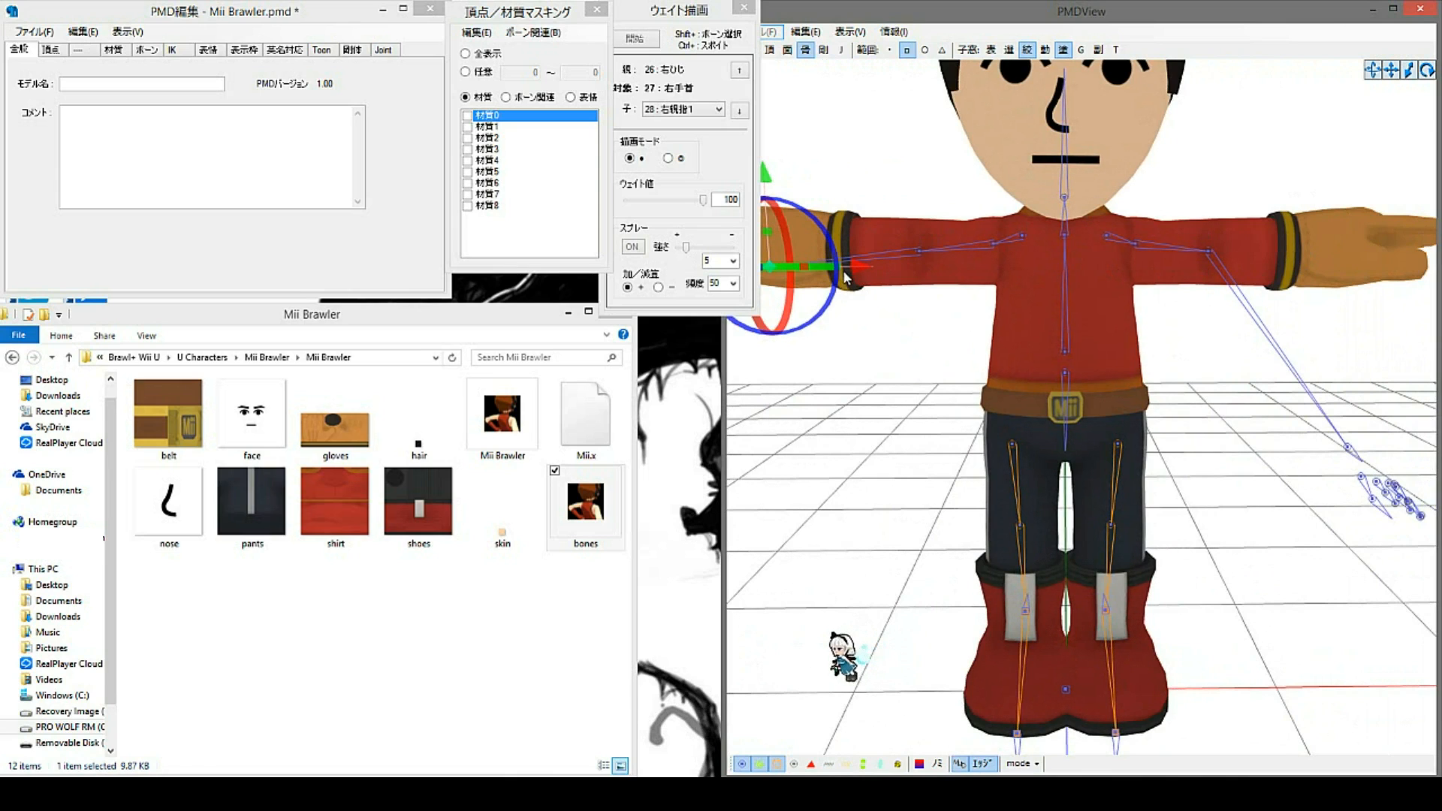
left_click_drag(854, 272, 934, 271)
left_click_drag(849, 180, 847, 167)
left_click(918, 163)
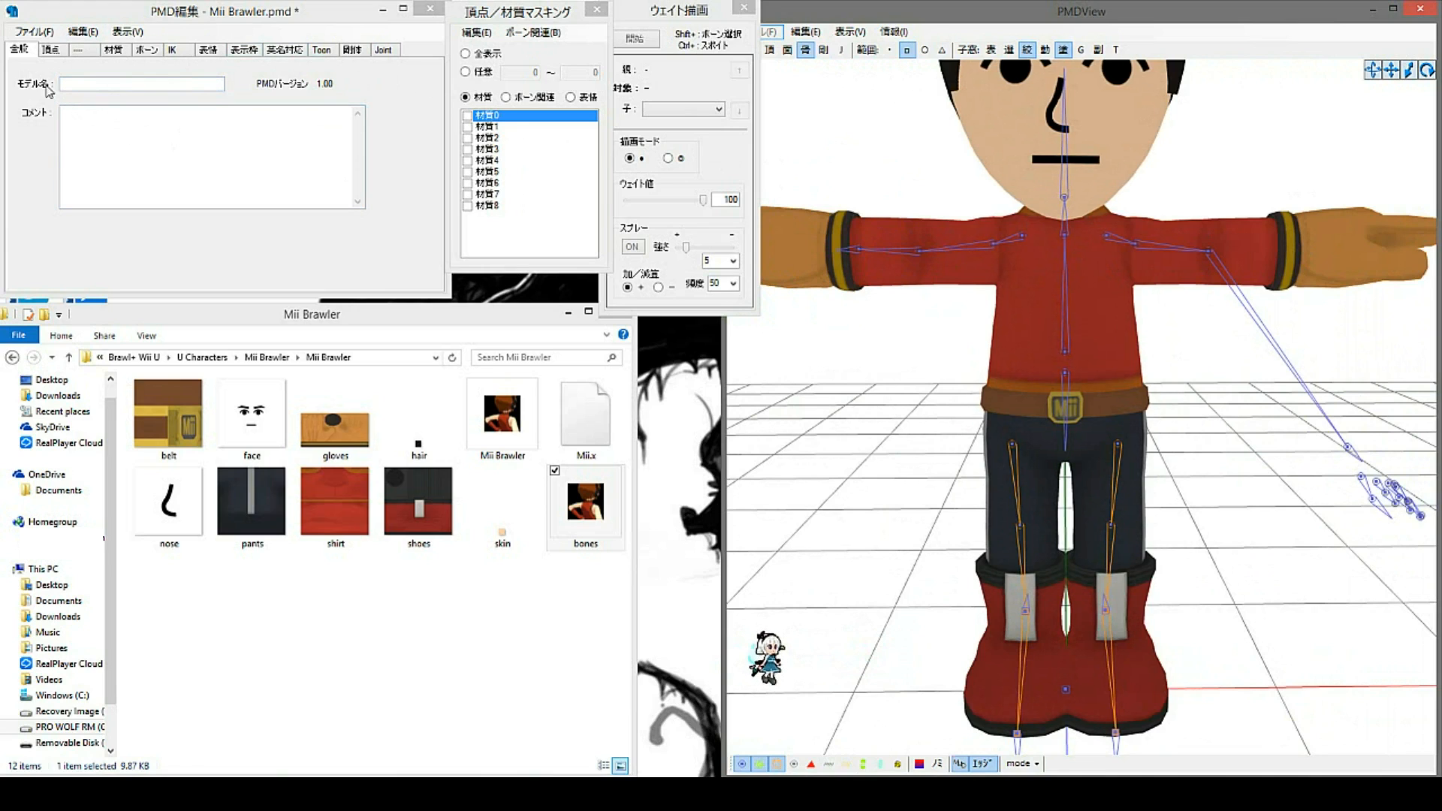
Step: Set the model name (モデル名) to Mii Brawler
left_click(85, 152)
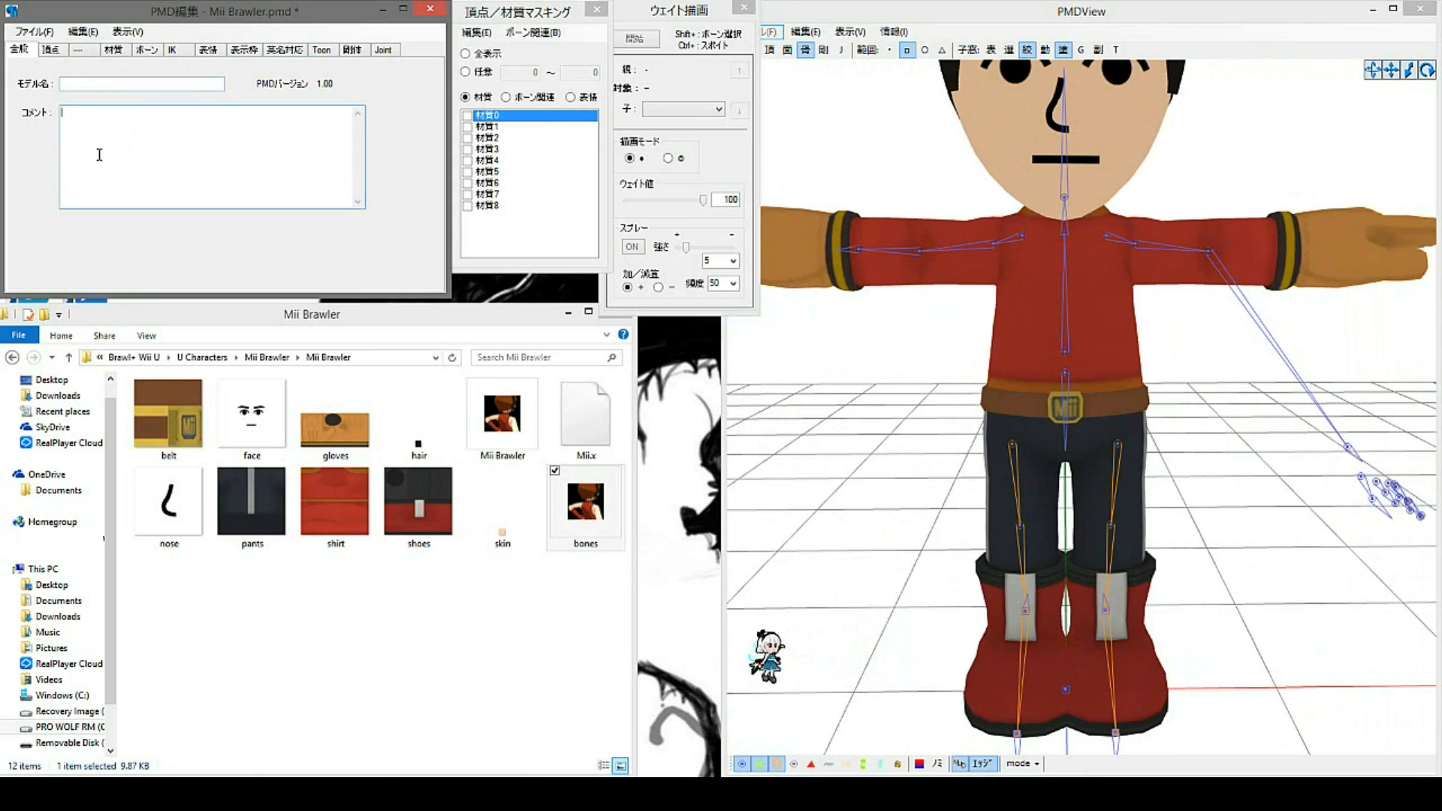
left_click(150, 88)
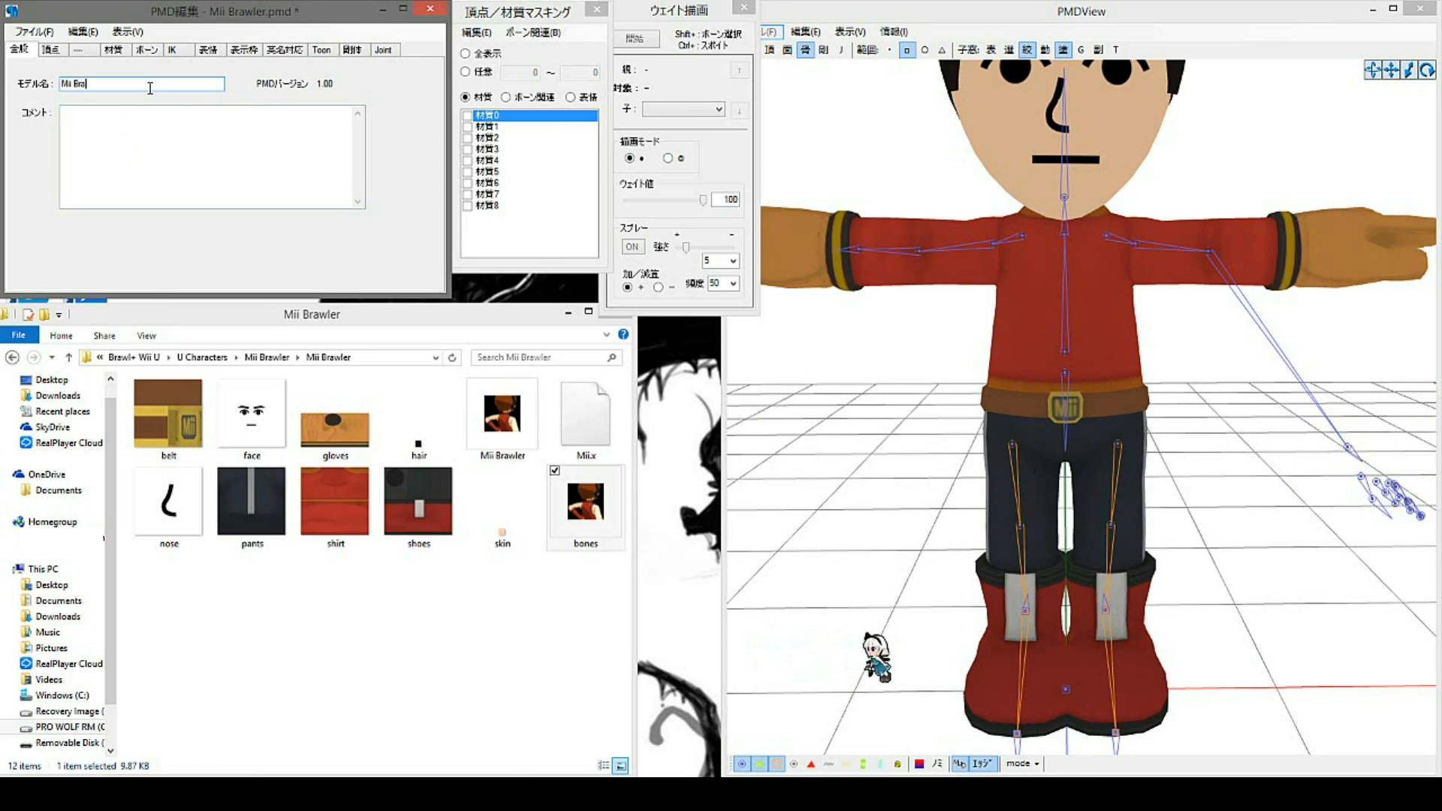
type("Mii Brawler")
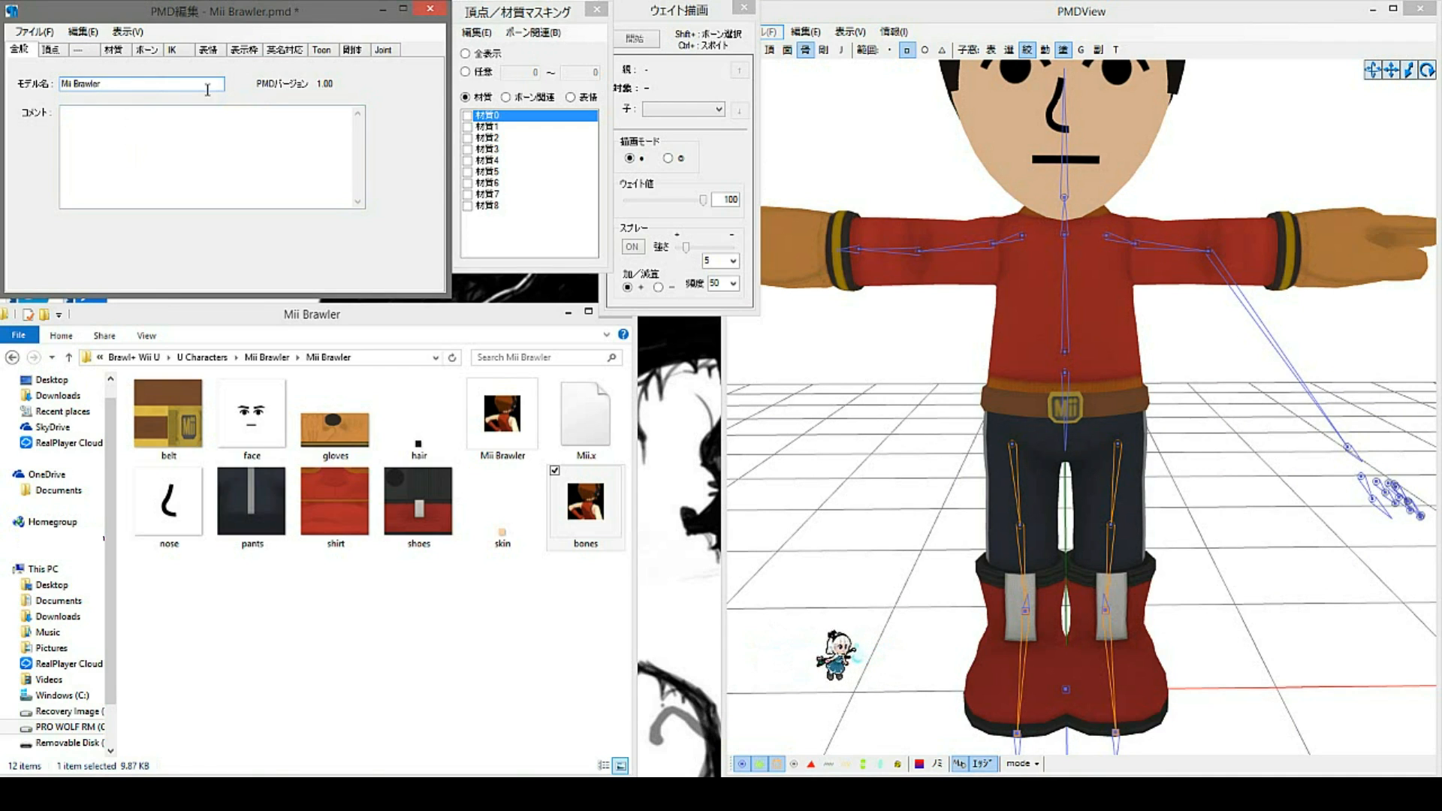
Step: Copy the model name, enable English-name support (英名対応) and paste Mii Brawler as the English ModelName
mouse_move(102, 84)
left_mouse_down()
mouse_move(83, 85)
mouse_move(117, 109)
left_mouse_up()
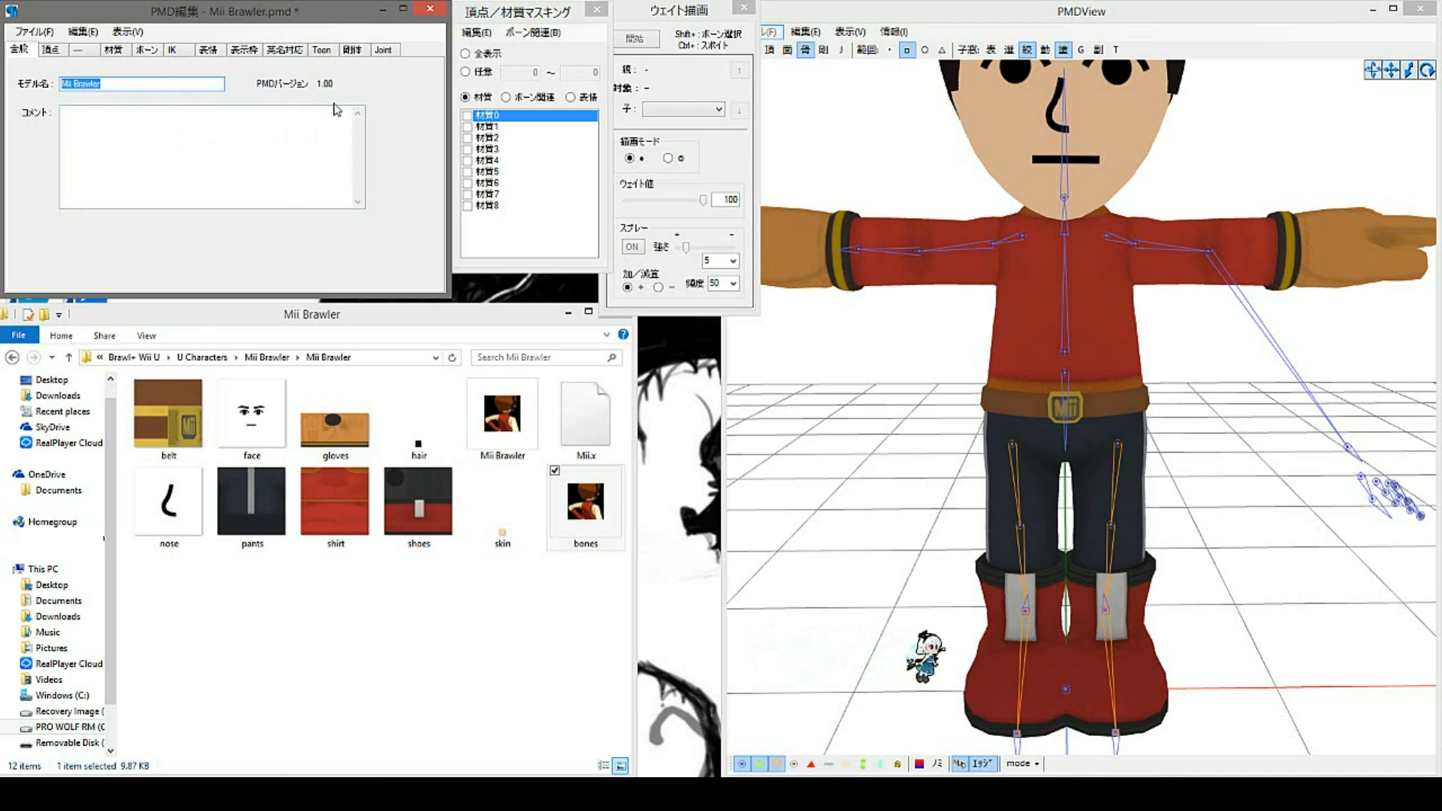
right_click(94, 87)
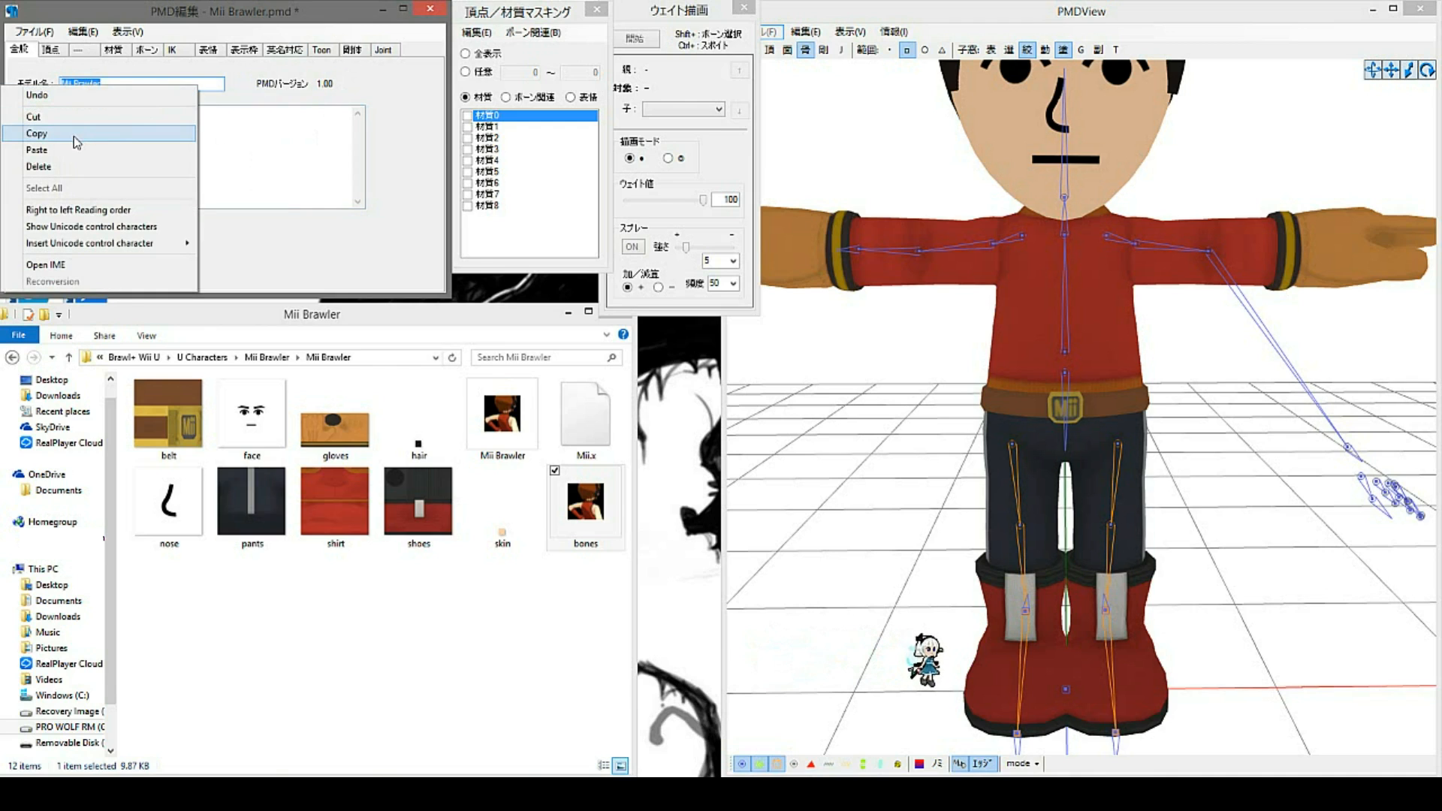
left_click(73, 135)
left_click(248, 132)
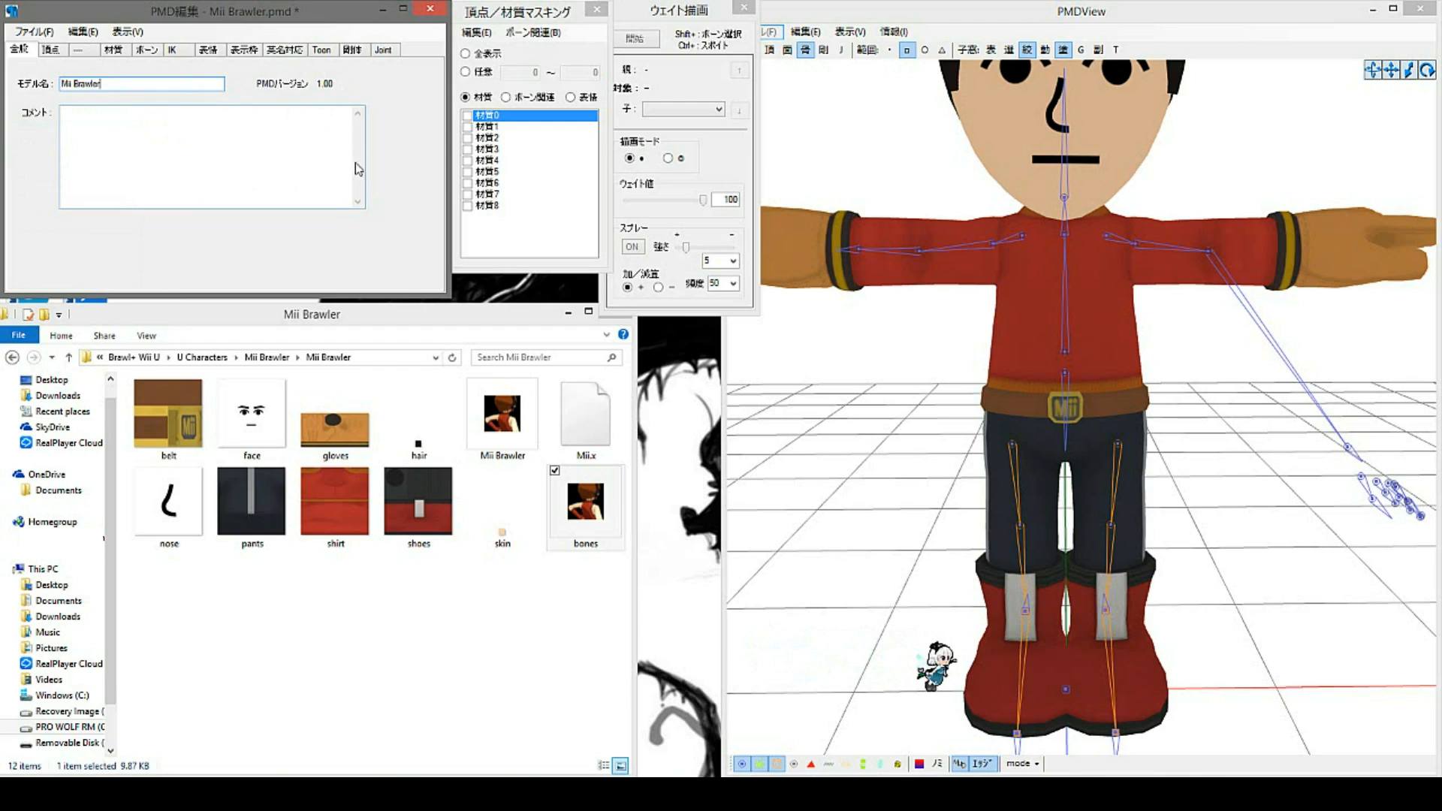
left_click(286, 51)
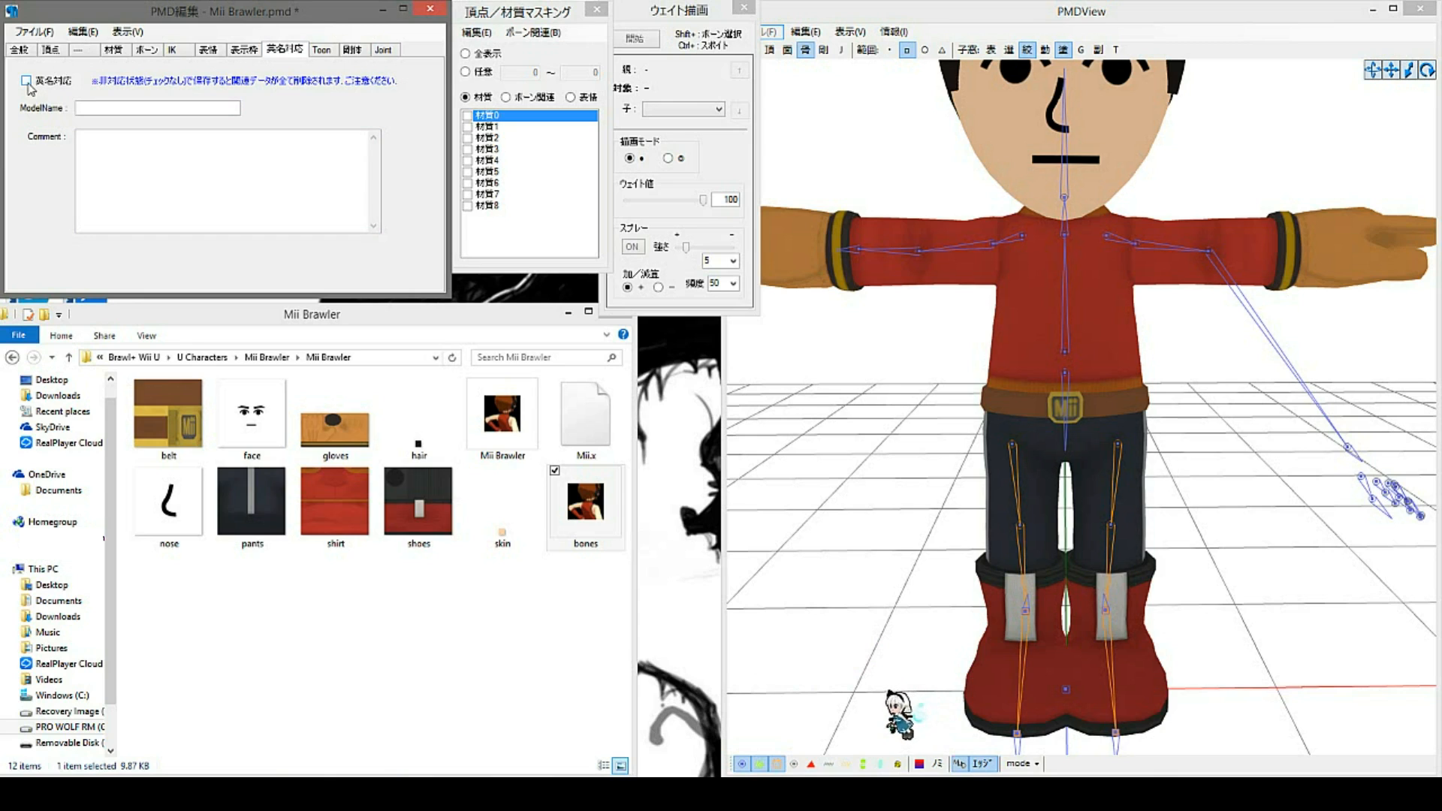
left_click(128, 112)
key("ctrl+v")
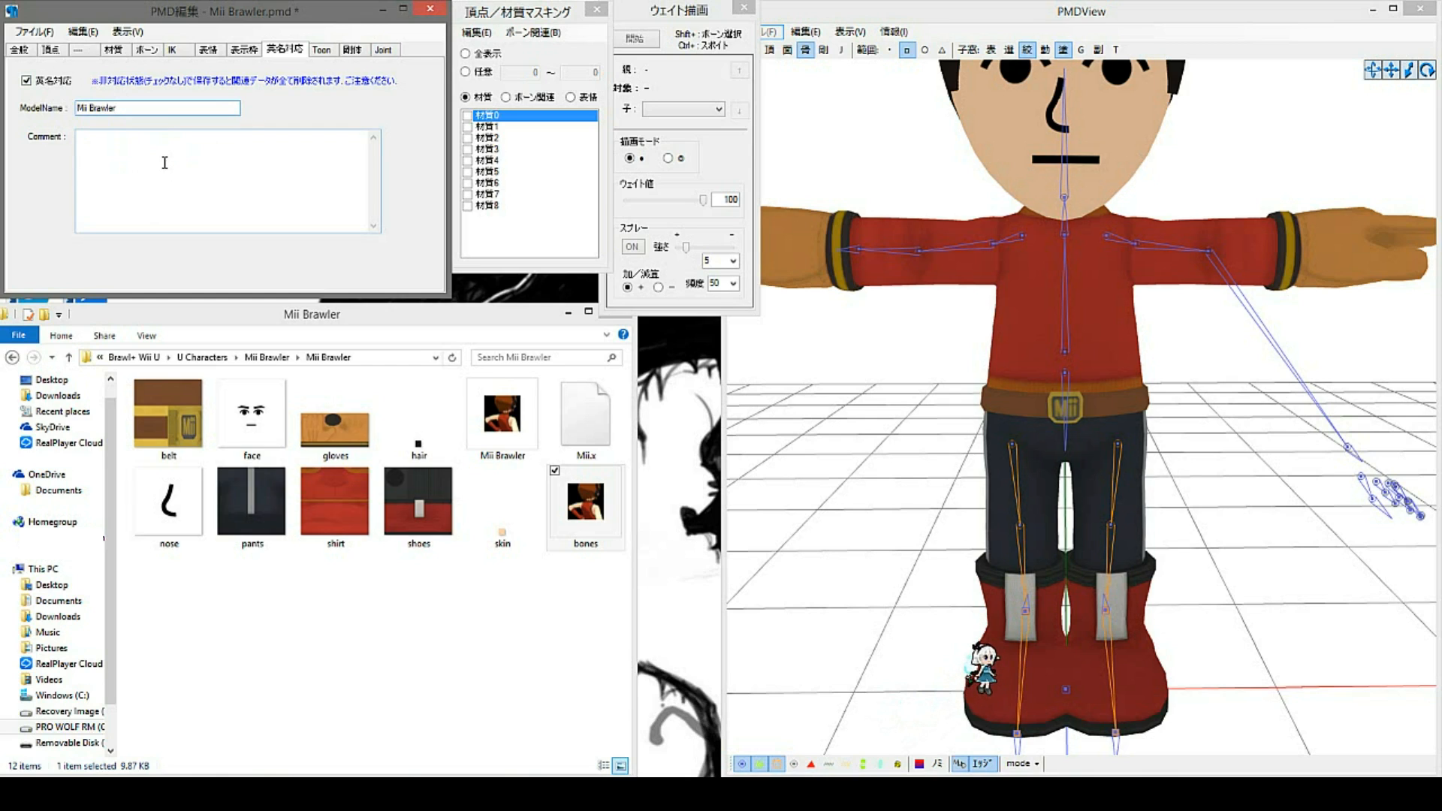
Step: Open the material settings and highlight the vertices of the shirt material 材質0 in the model view
left_click(25, 52)
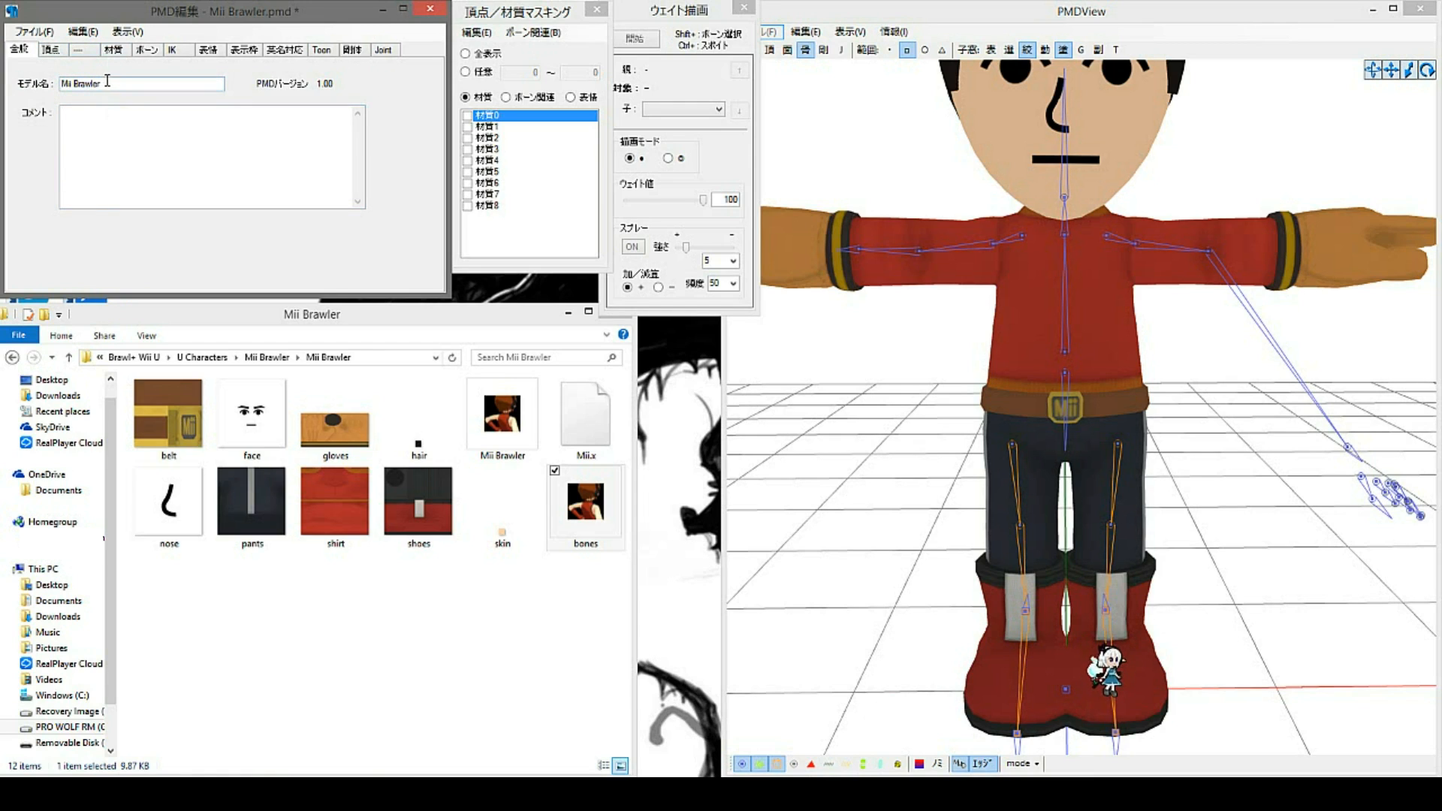
left_click(117, 49)
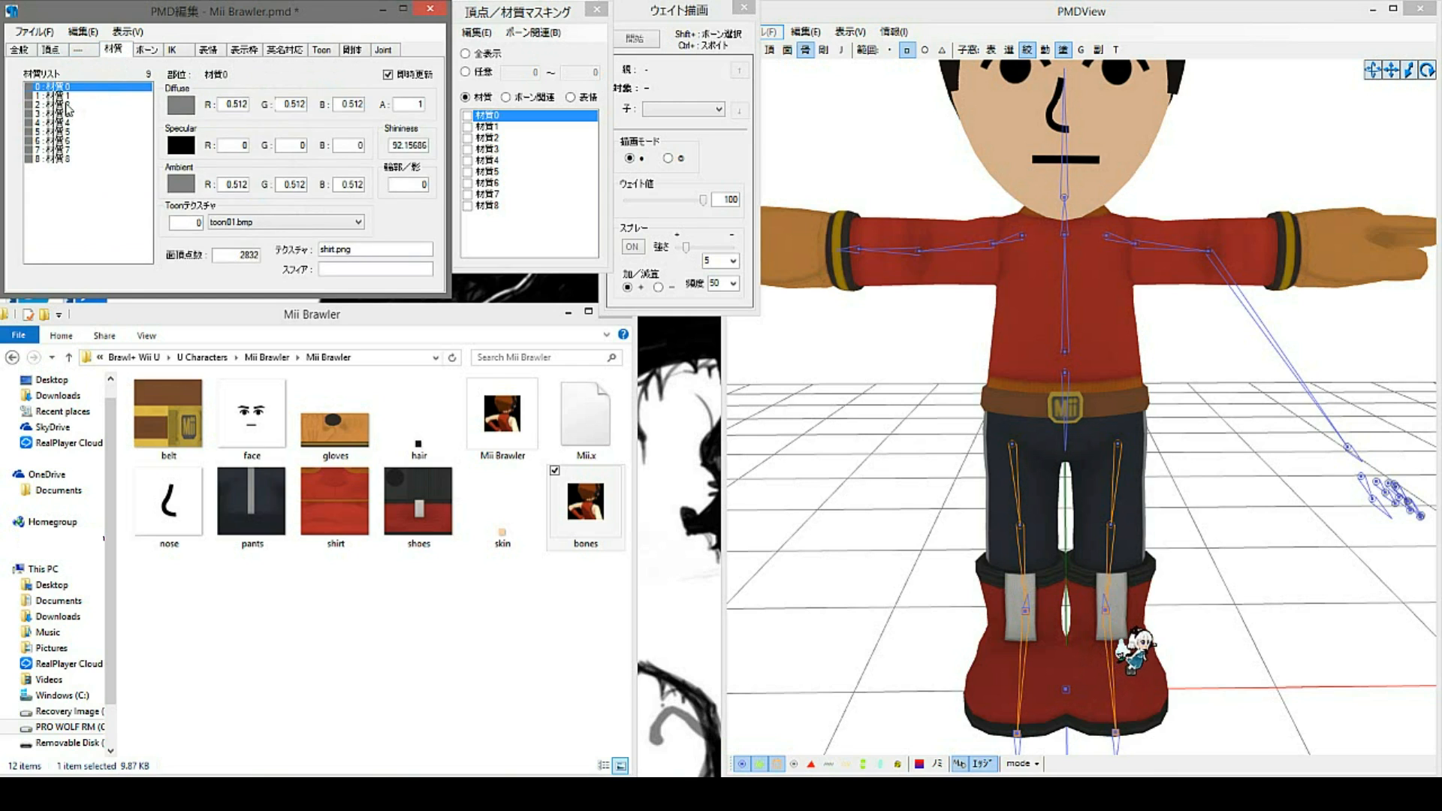
left_click(486, 116)
left_click(486, 138)
left_click(468, 138)
left_click(468, 116)
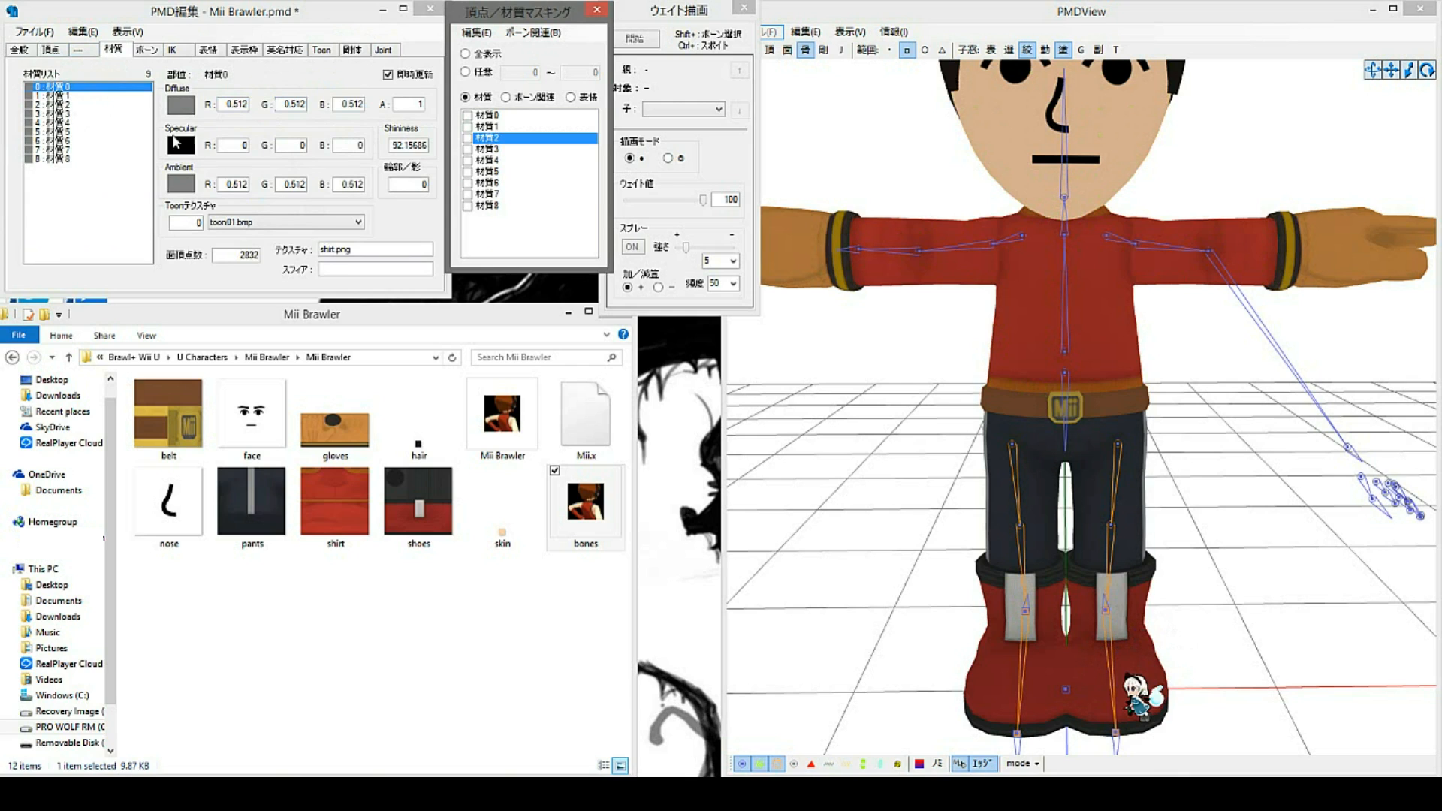
left_click(499, 116)
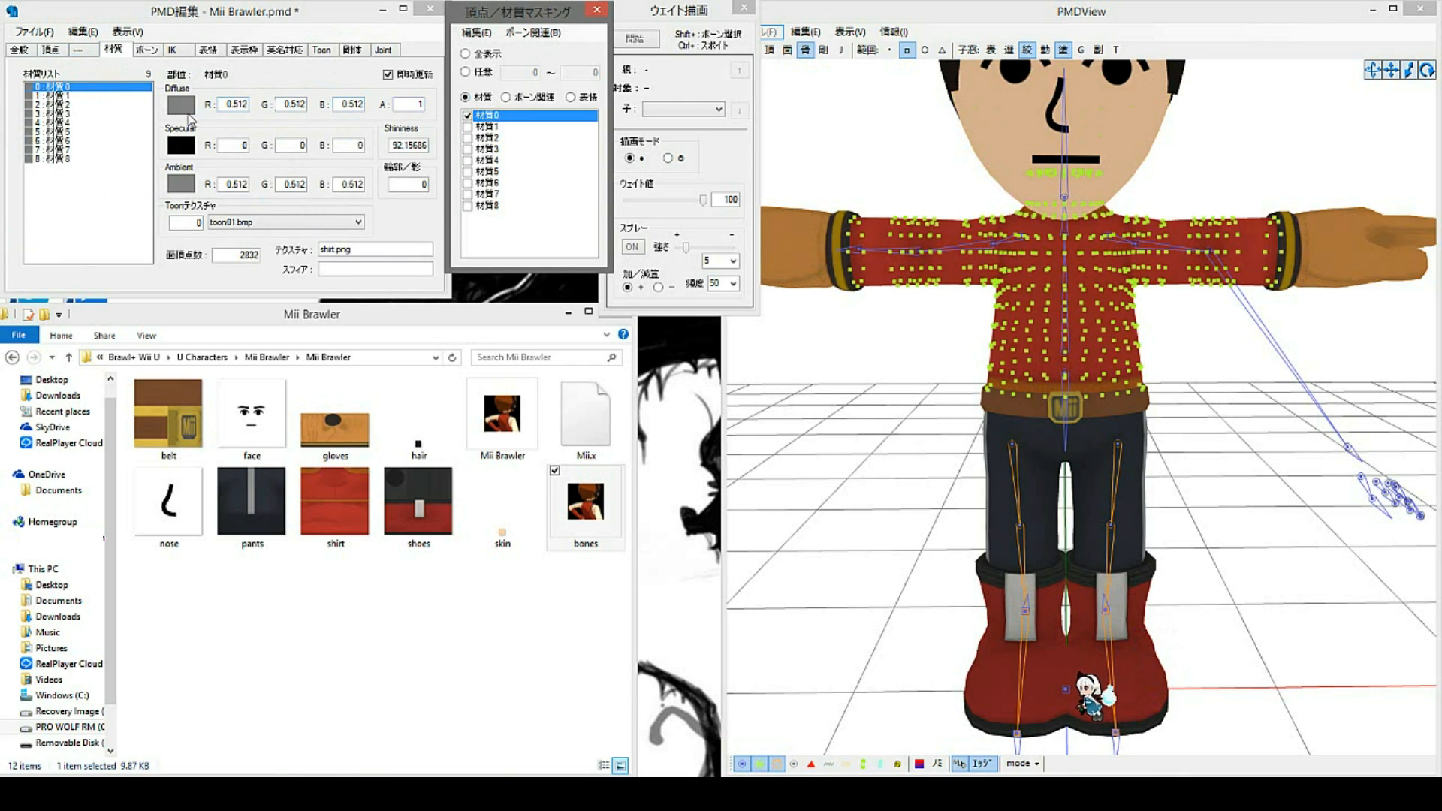
Step: Try black as the Ambient colour of the shirt material 材質0 and undo the change
left_click(189, 185)
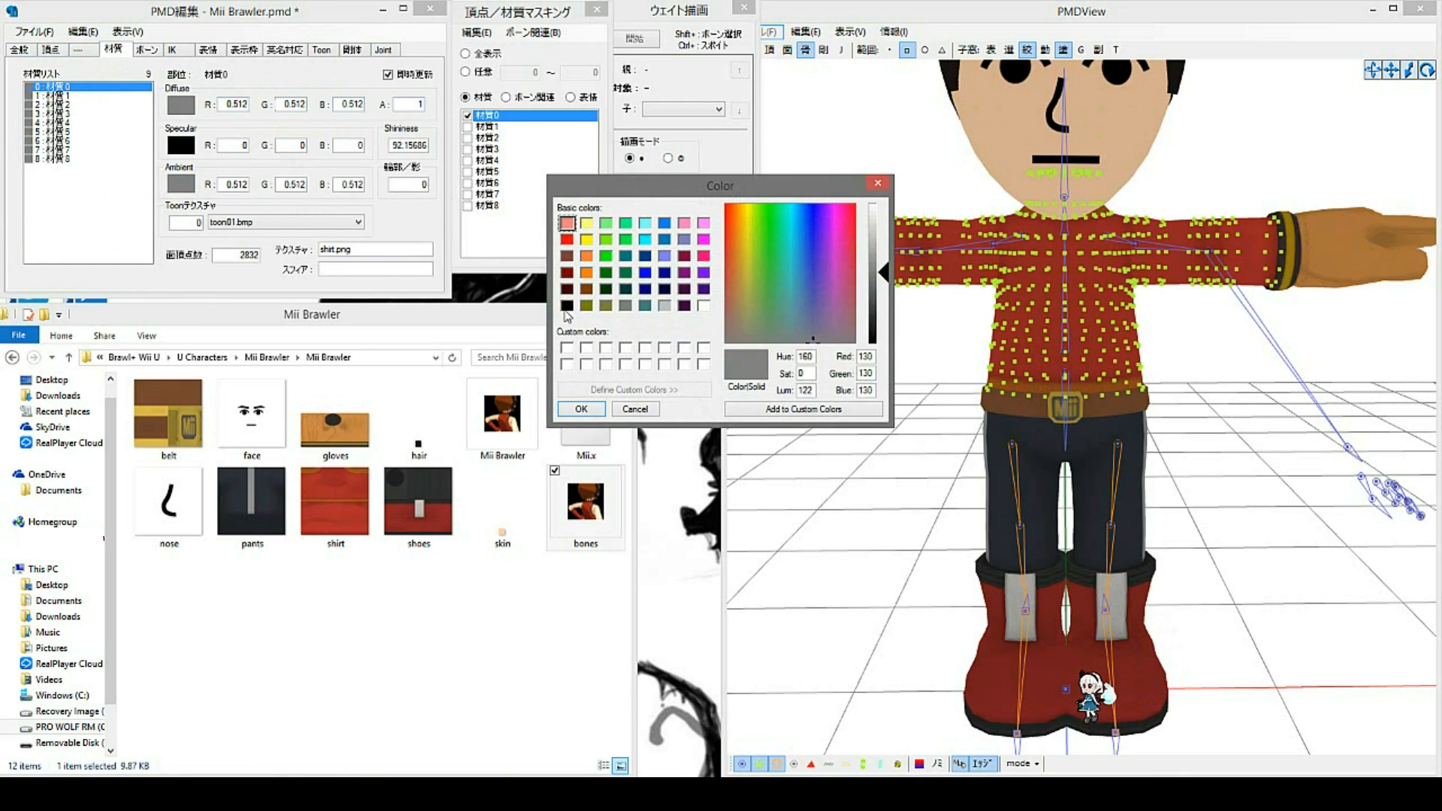
left_click(567, 305)
left_click(582, 409)
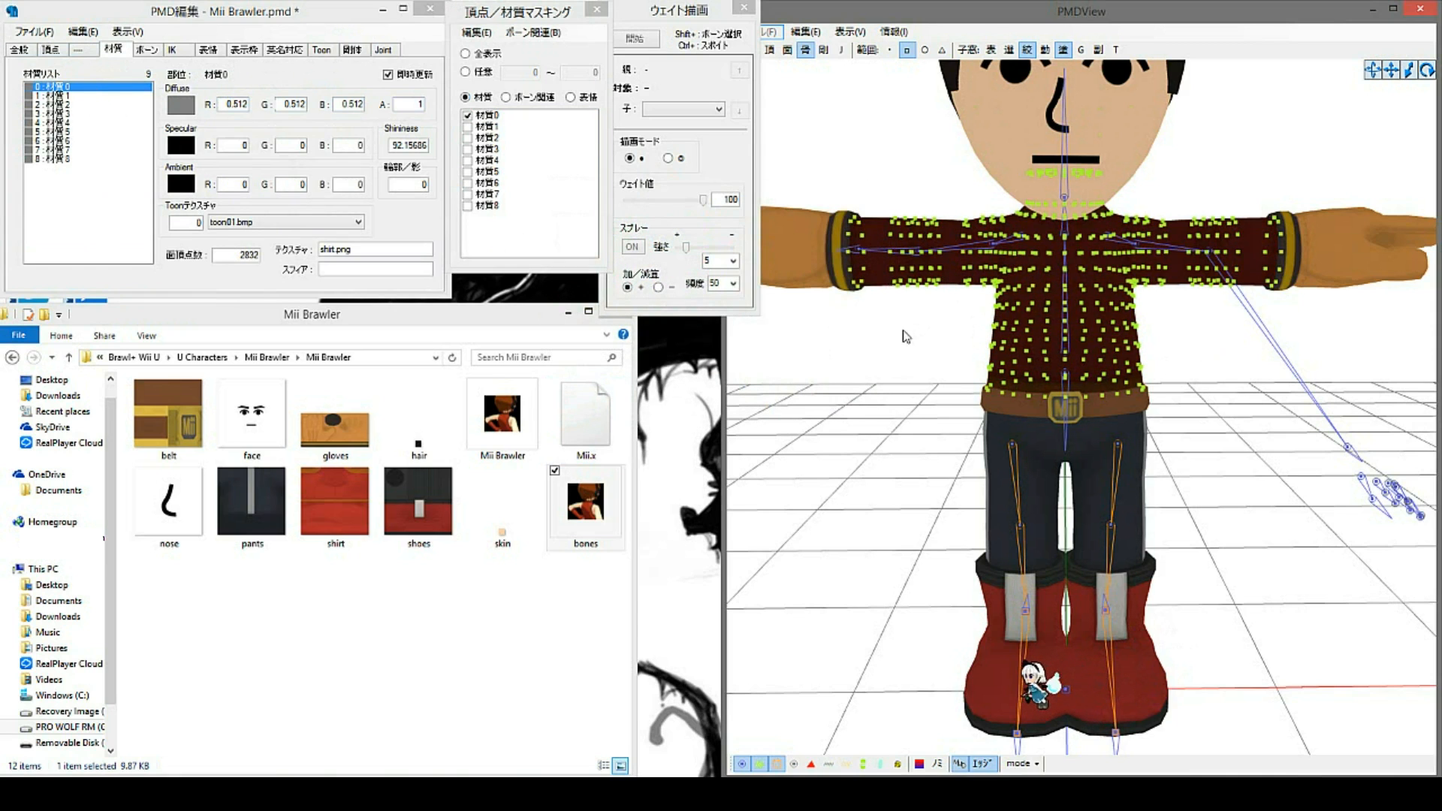
left_click(468, 115)
right_click_drag(1050, 284, 887, 349)
key("ctrl+z")
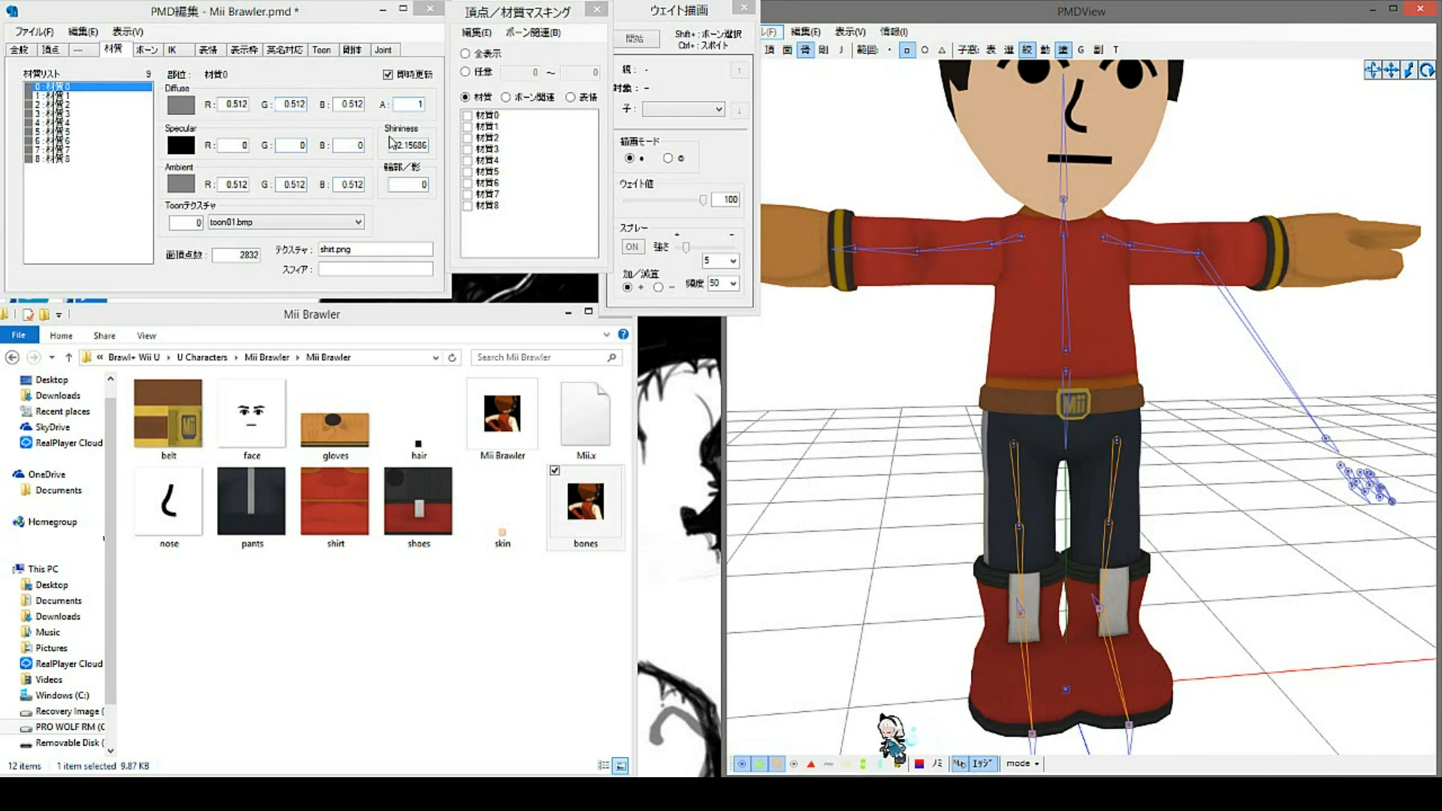
Step: Remove the texture file name (テクスチャ) from the shirt material 材質0
left_click(181, 106)
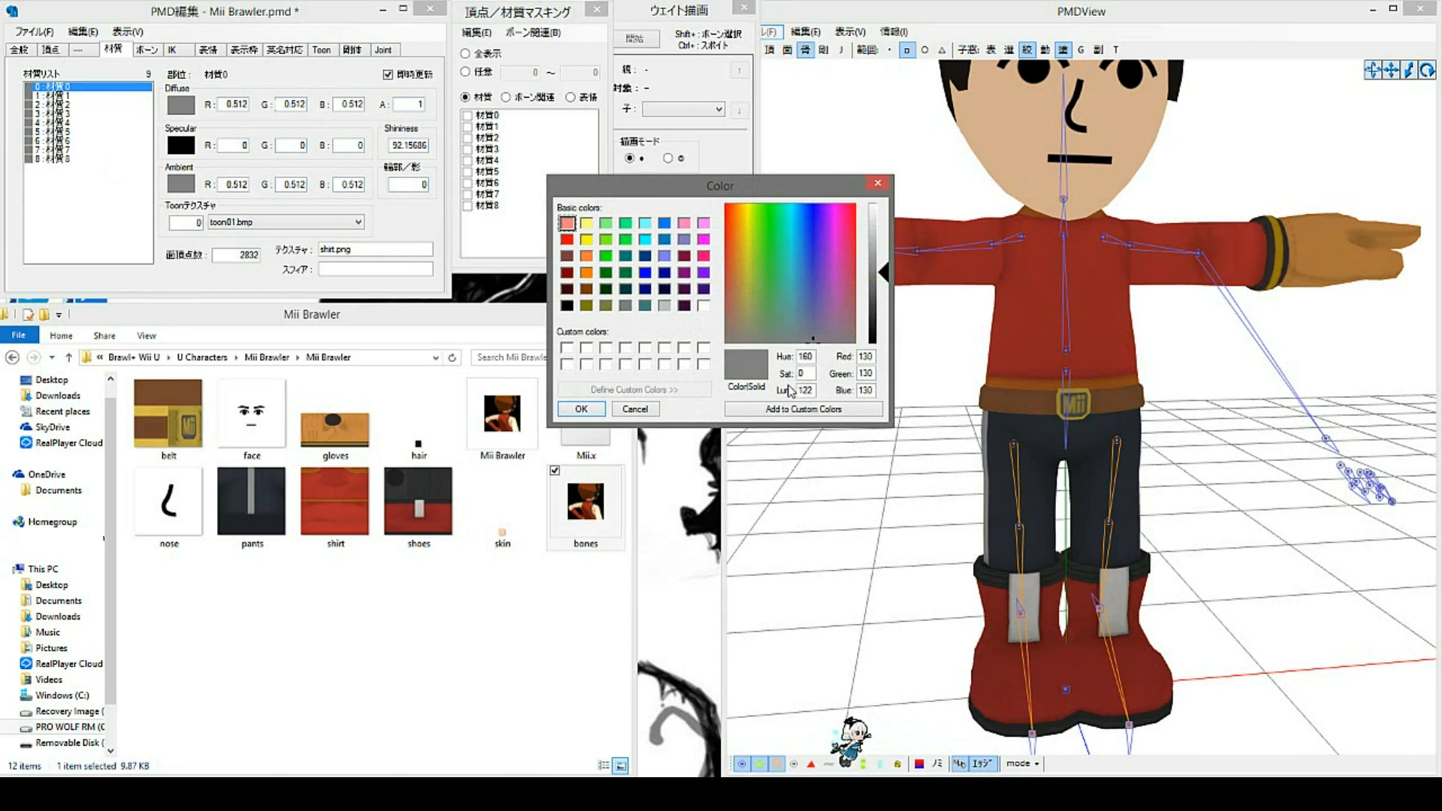
left_click(635, 409)
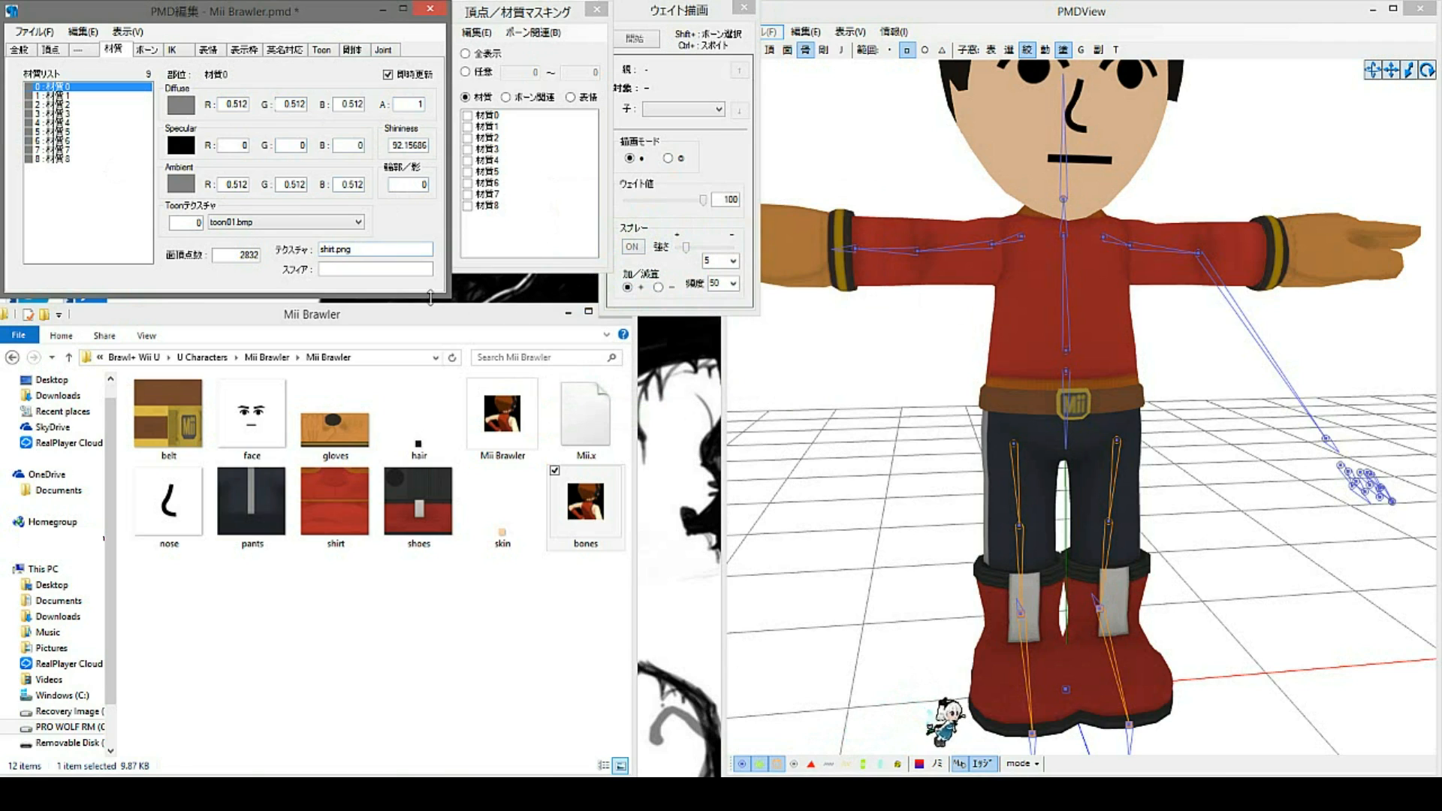
left_click_drag(372, 253, 293, 260)
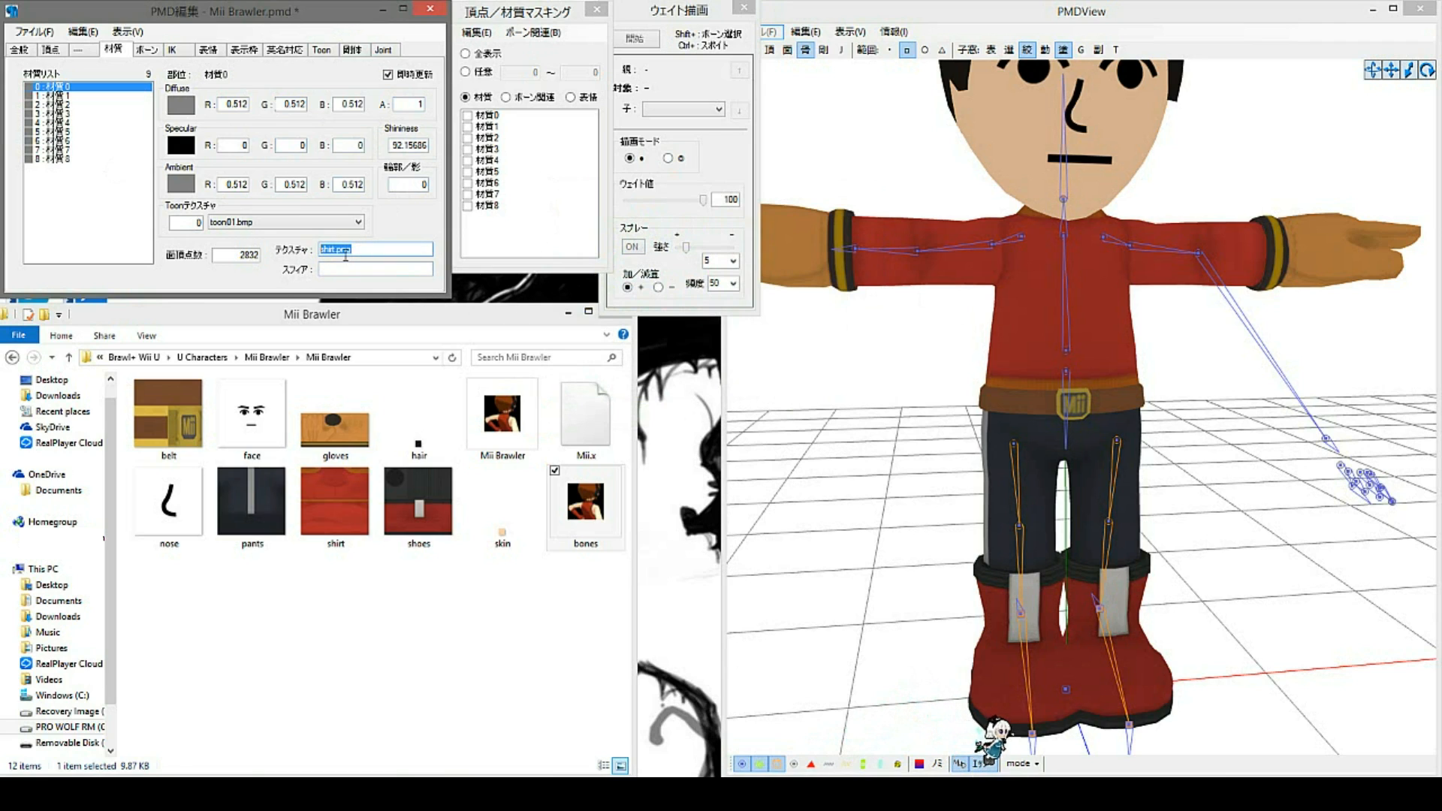
key("Delete")
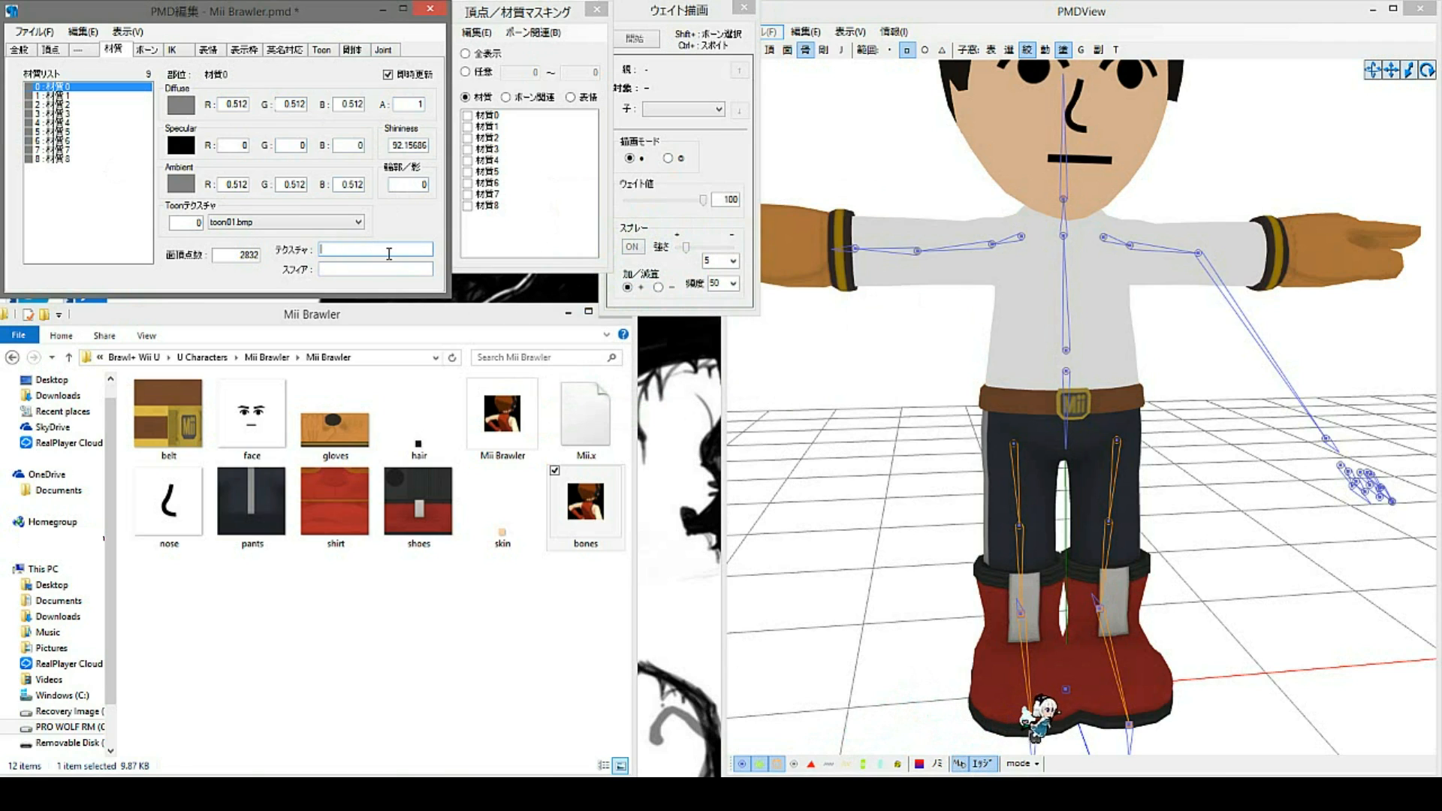
right_click_drag(965, 334, 918, 353)
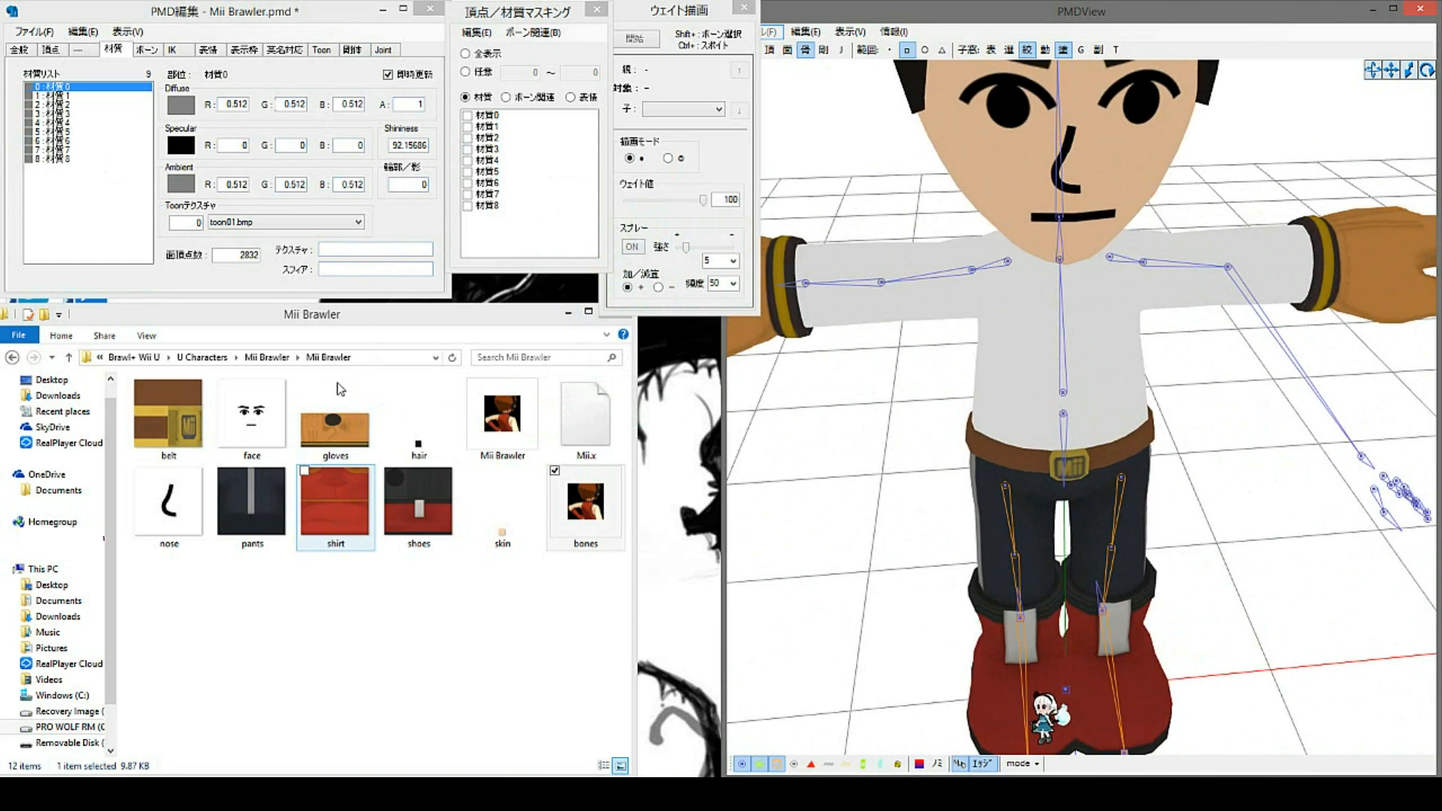
Step: Set both the Diffuse and Ambient colours of the untextured shirt material 材質0 to pure red
left_click(349, 249)
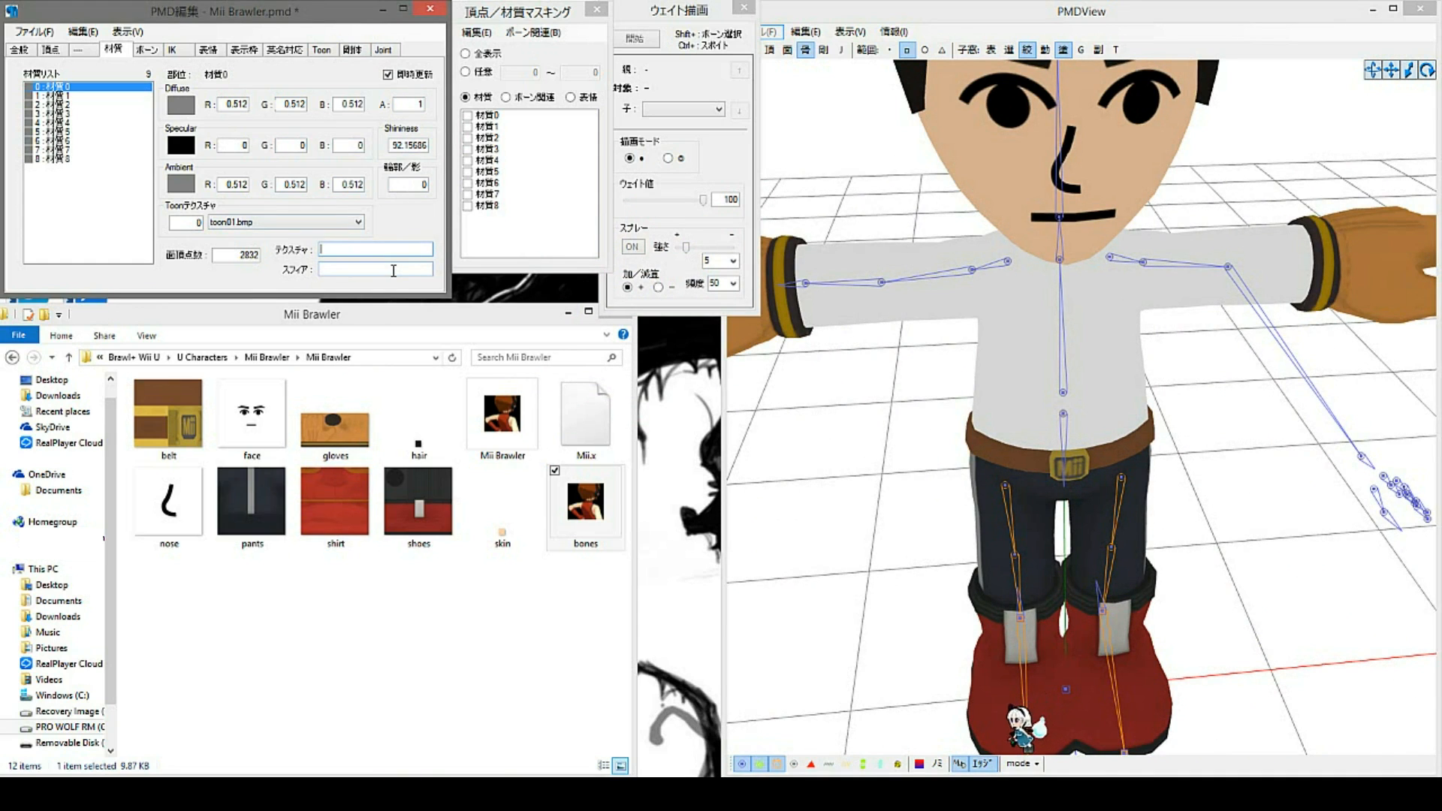
left_click(181, 107)
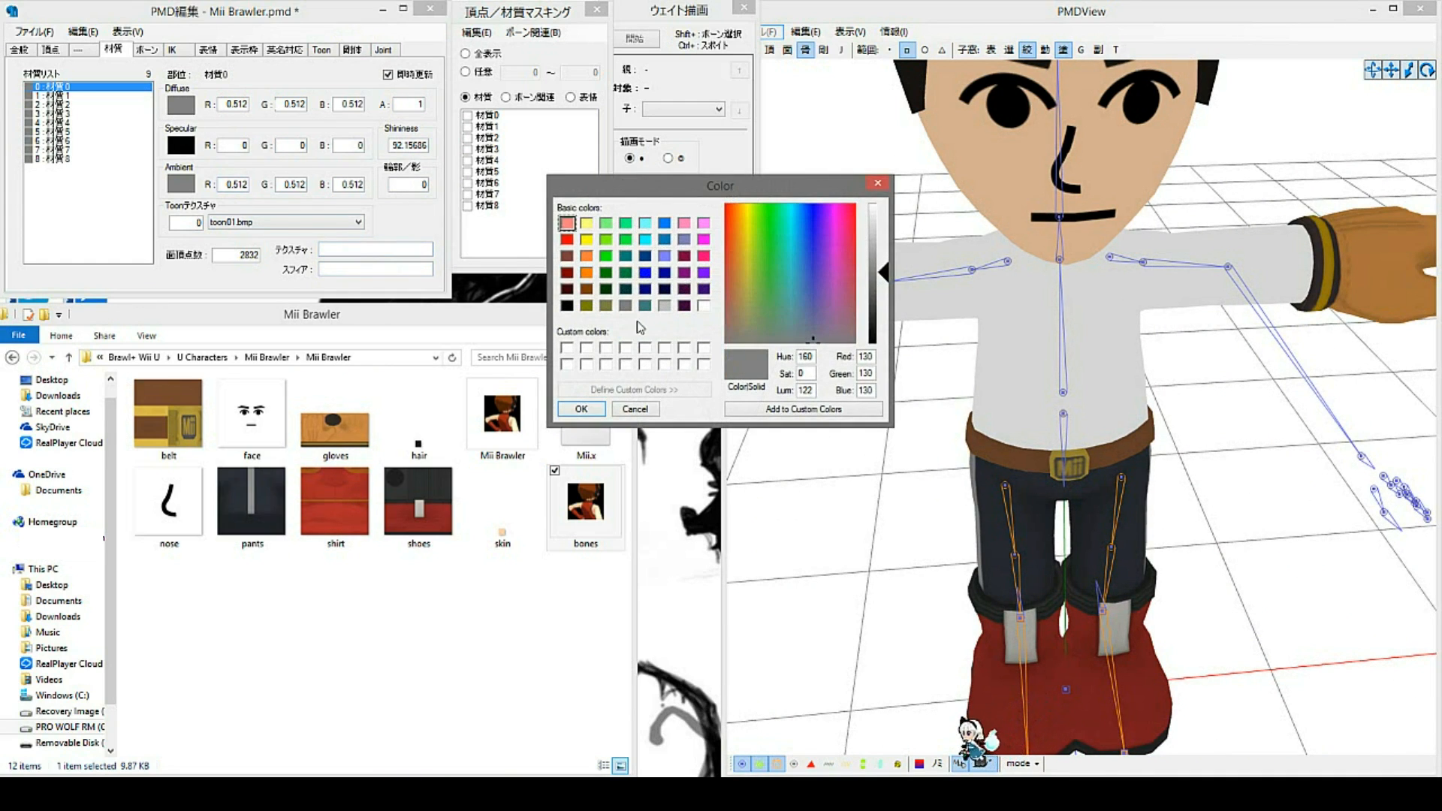
left_click(568, 240)
left_click(583, 410)
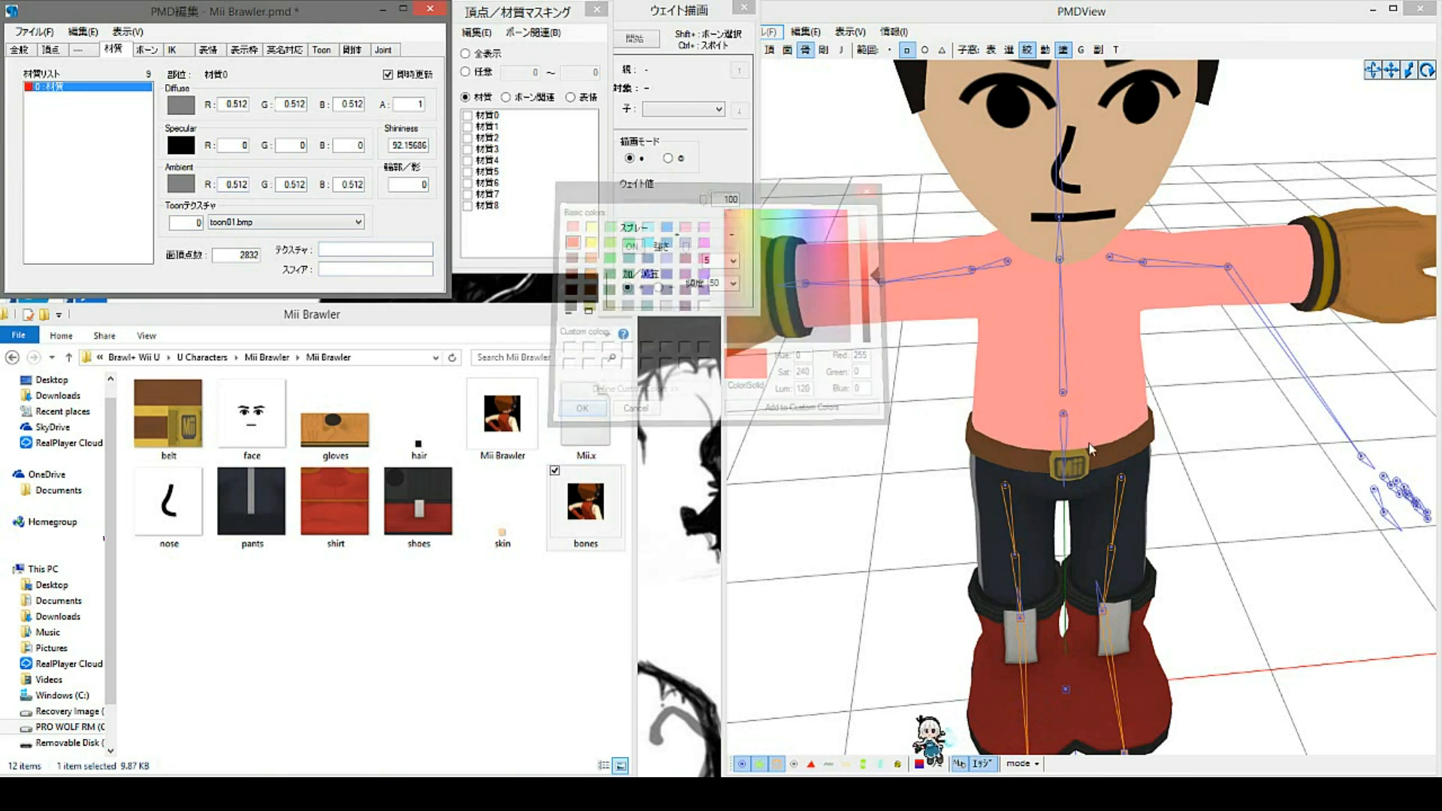
left_click(181, 185)
left_click(568, 241)
left_click(582, 410)
right_click_drag(1042, 398, 1023, 300)
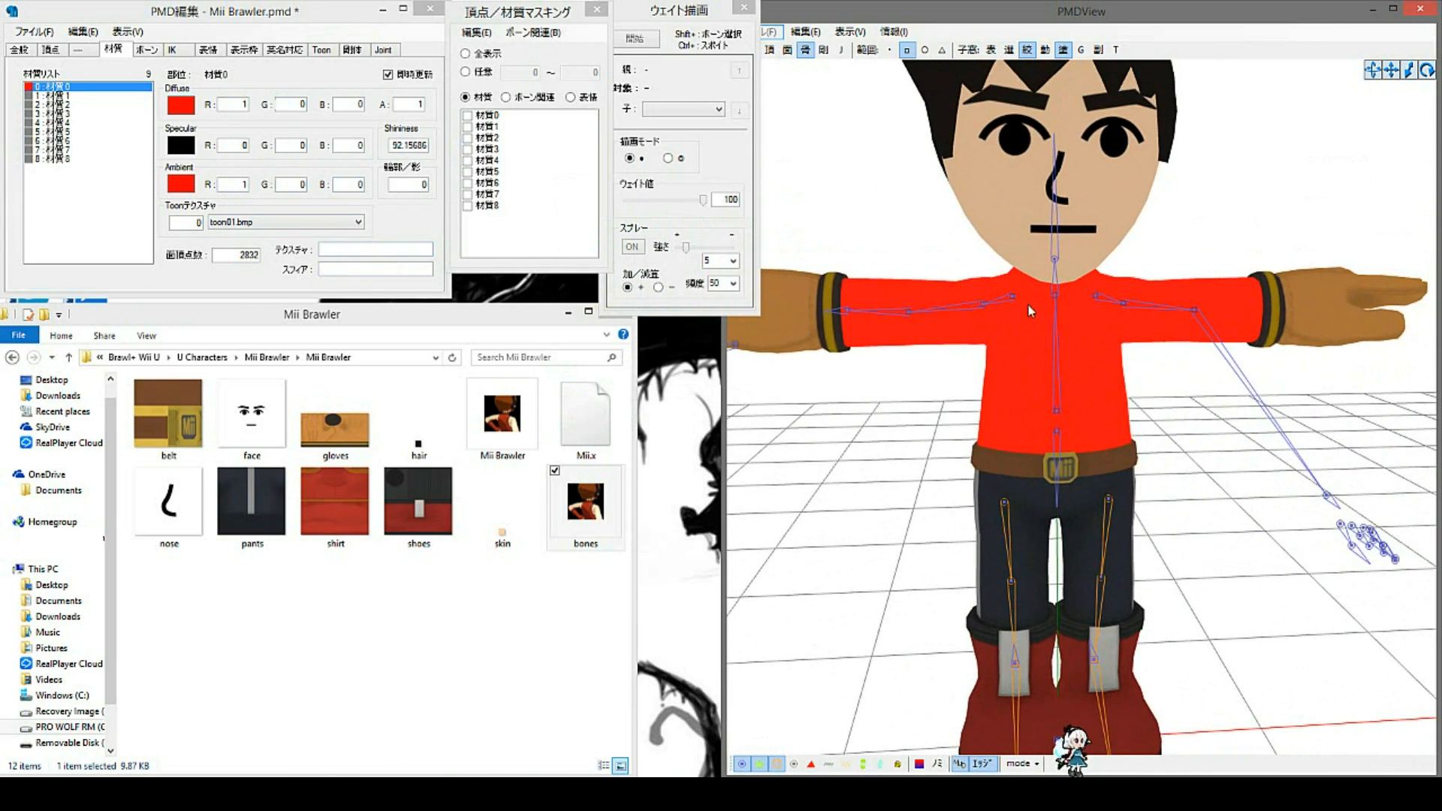
Step: Undo the red Diffuse and Ambient colour changes on material 材質0
left_click(403, 227)
key("ctrl+z")
key("ctrl+z")
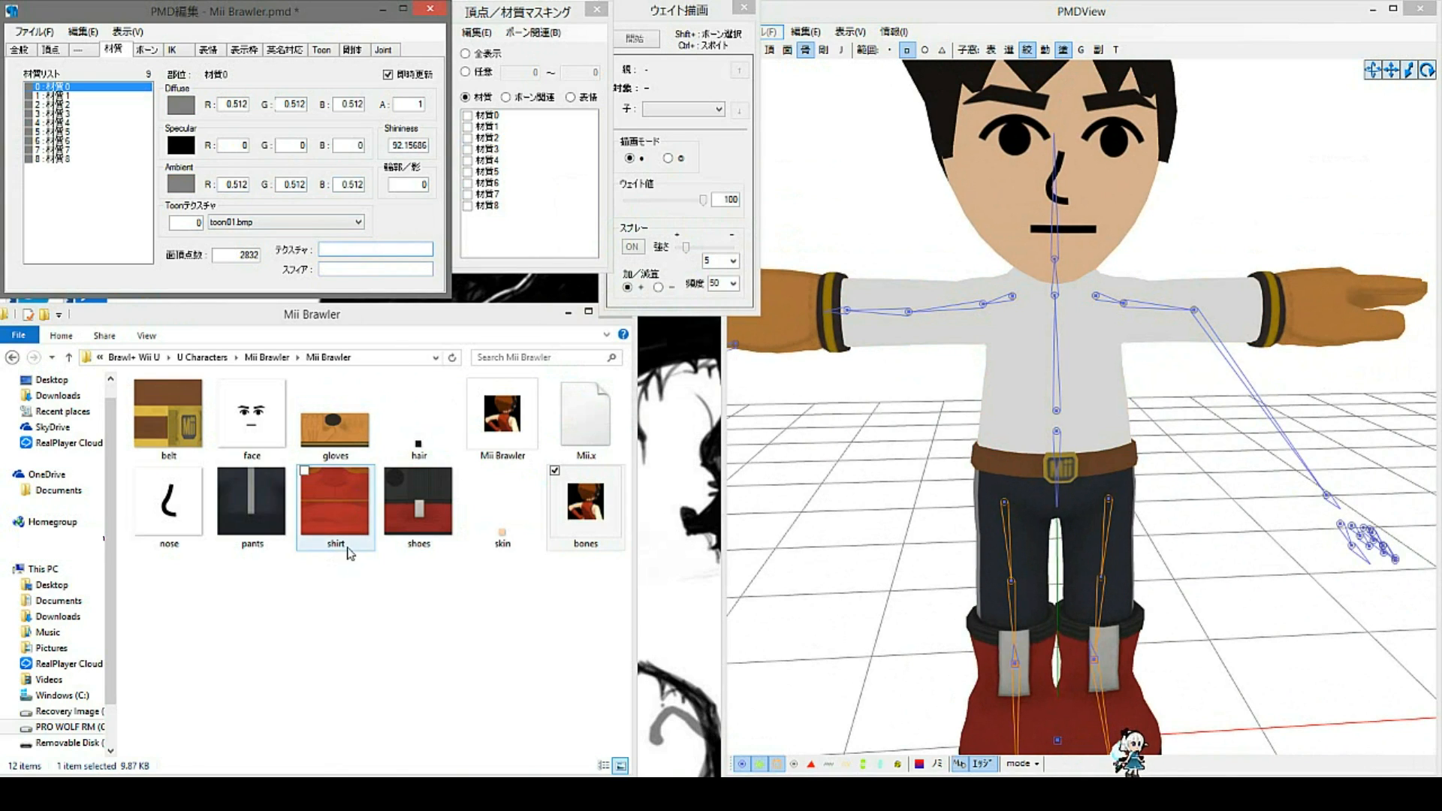
Step: Set the texture (テクスチャ) of material 材質0 to shirt.png, matching the shirt image in the model folder
left_click(363, 248)
type("shirt.png")
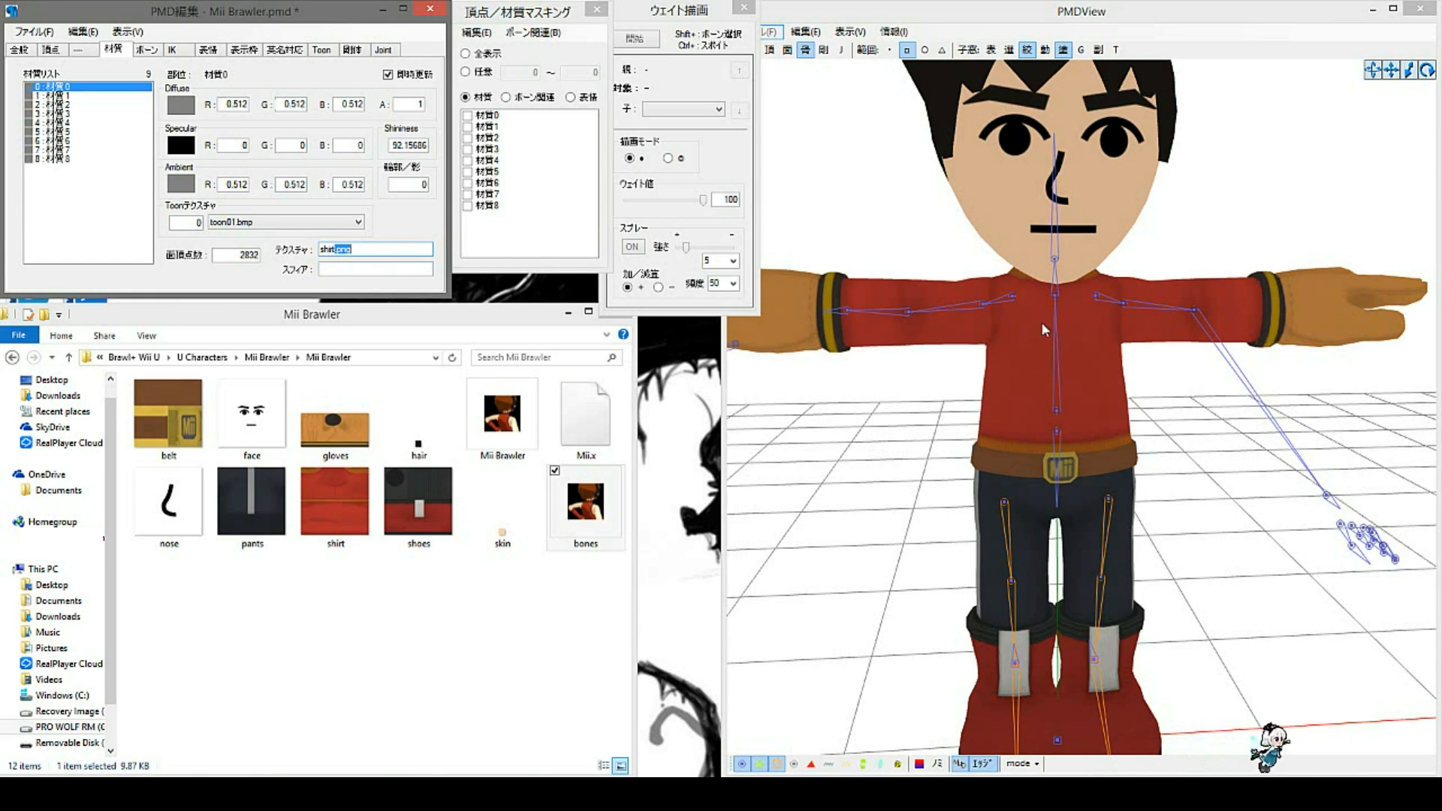
left_click(332, 510)
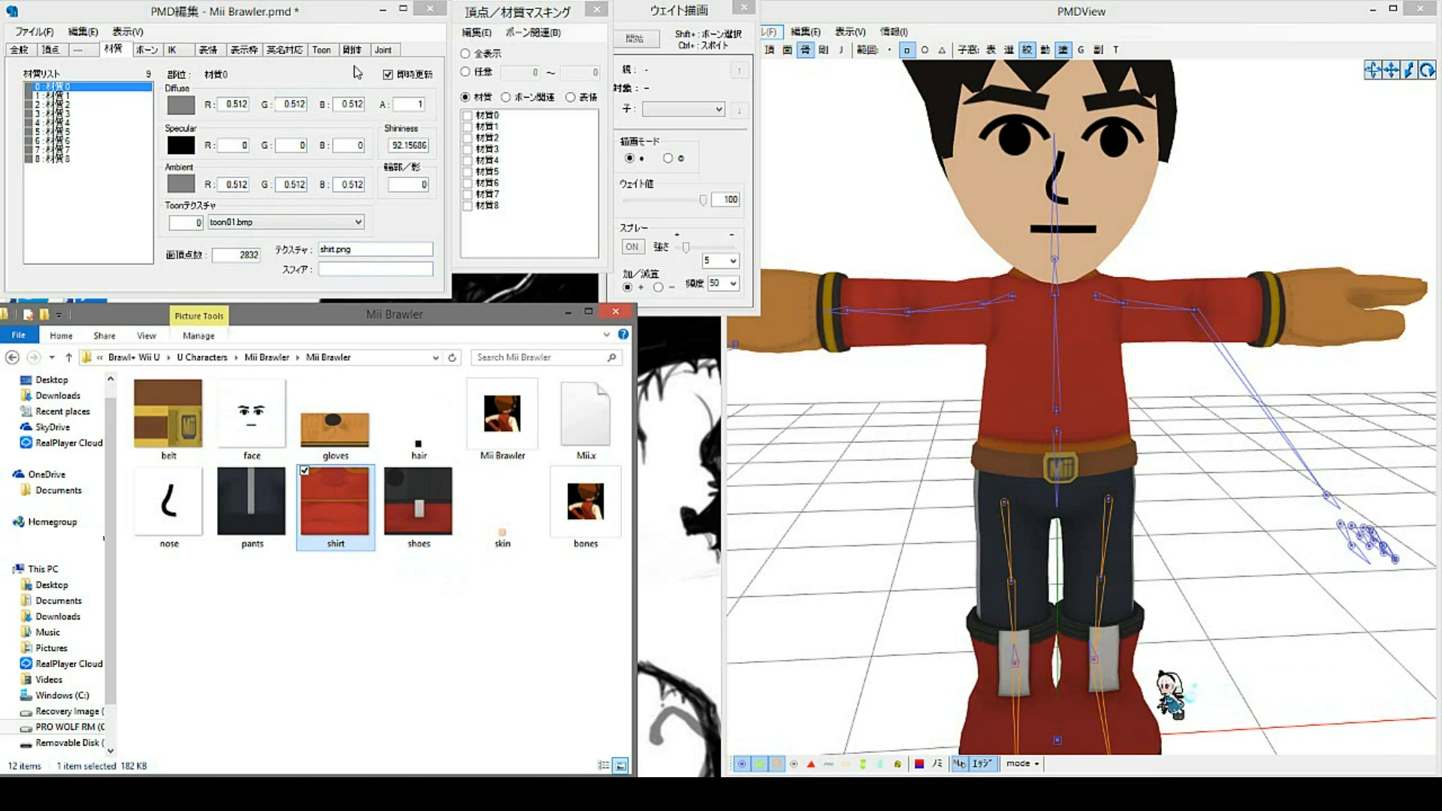
Step: Open the bone settings and inspect the upper body (上半身) and head (頭) bones
middle_click_drag(1096, 383, 1032, 382)
scroll(1032, 382, "down", 3)
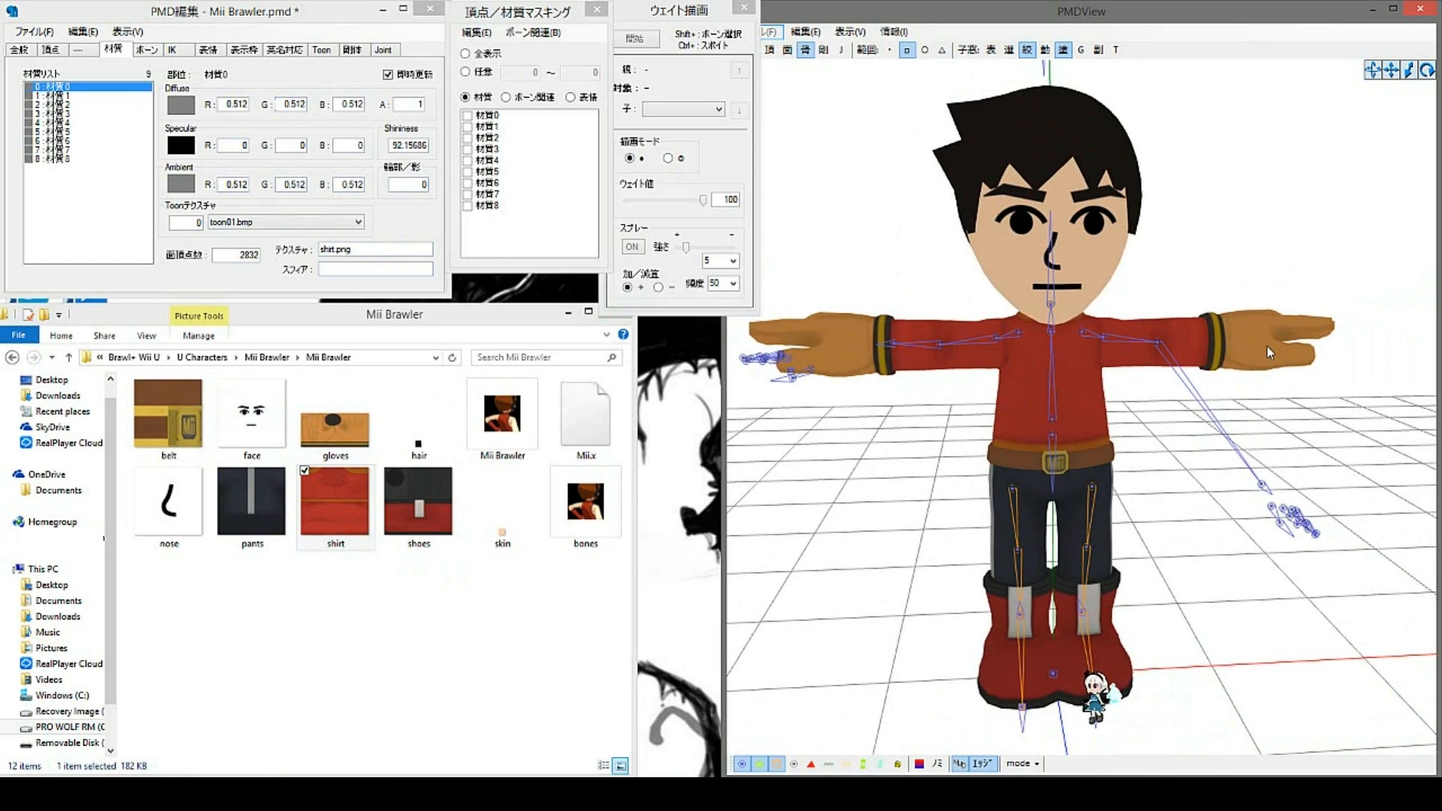
left_click(147, 50)
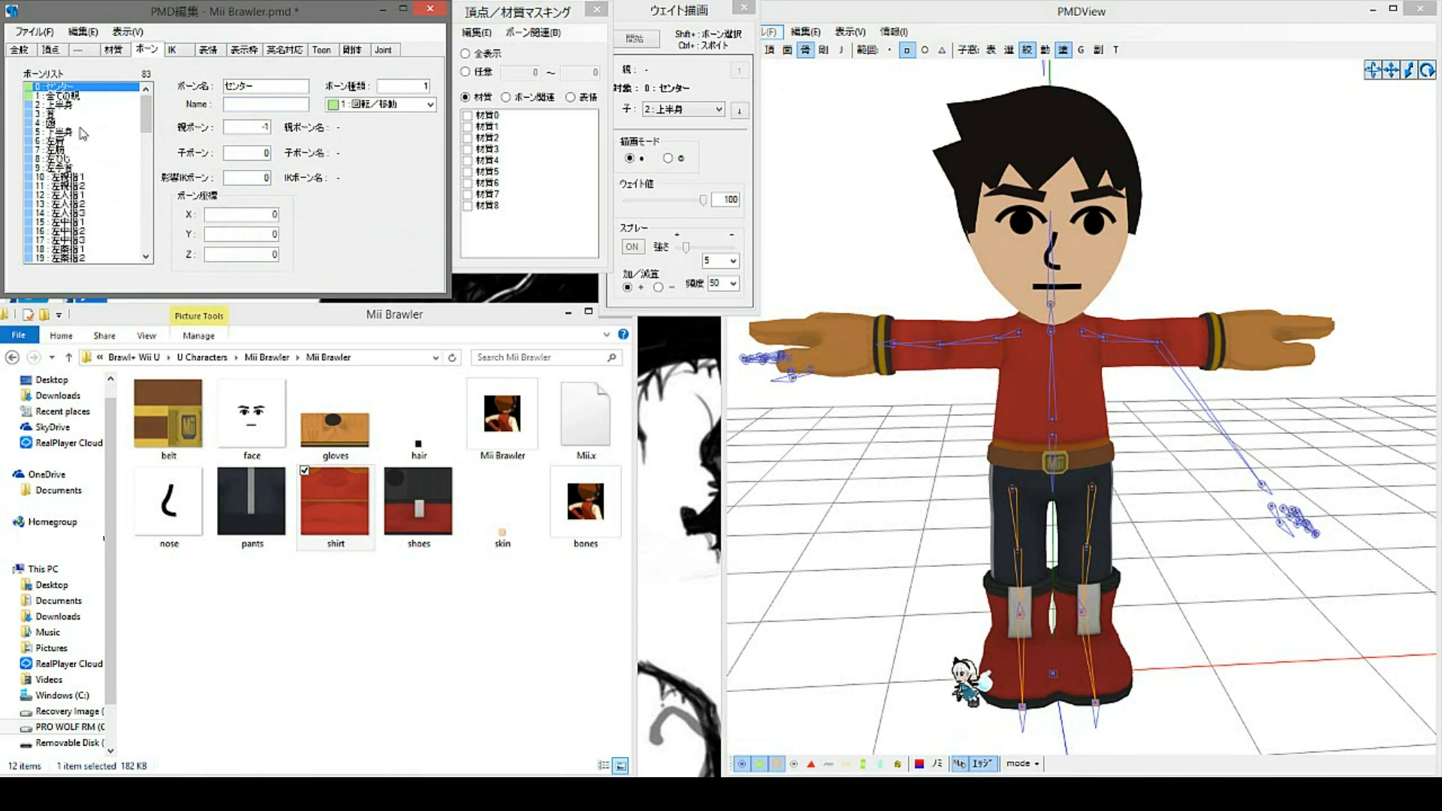
left_click(60, 106)
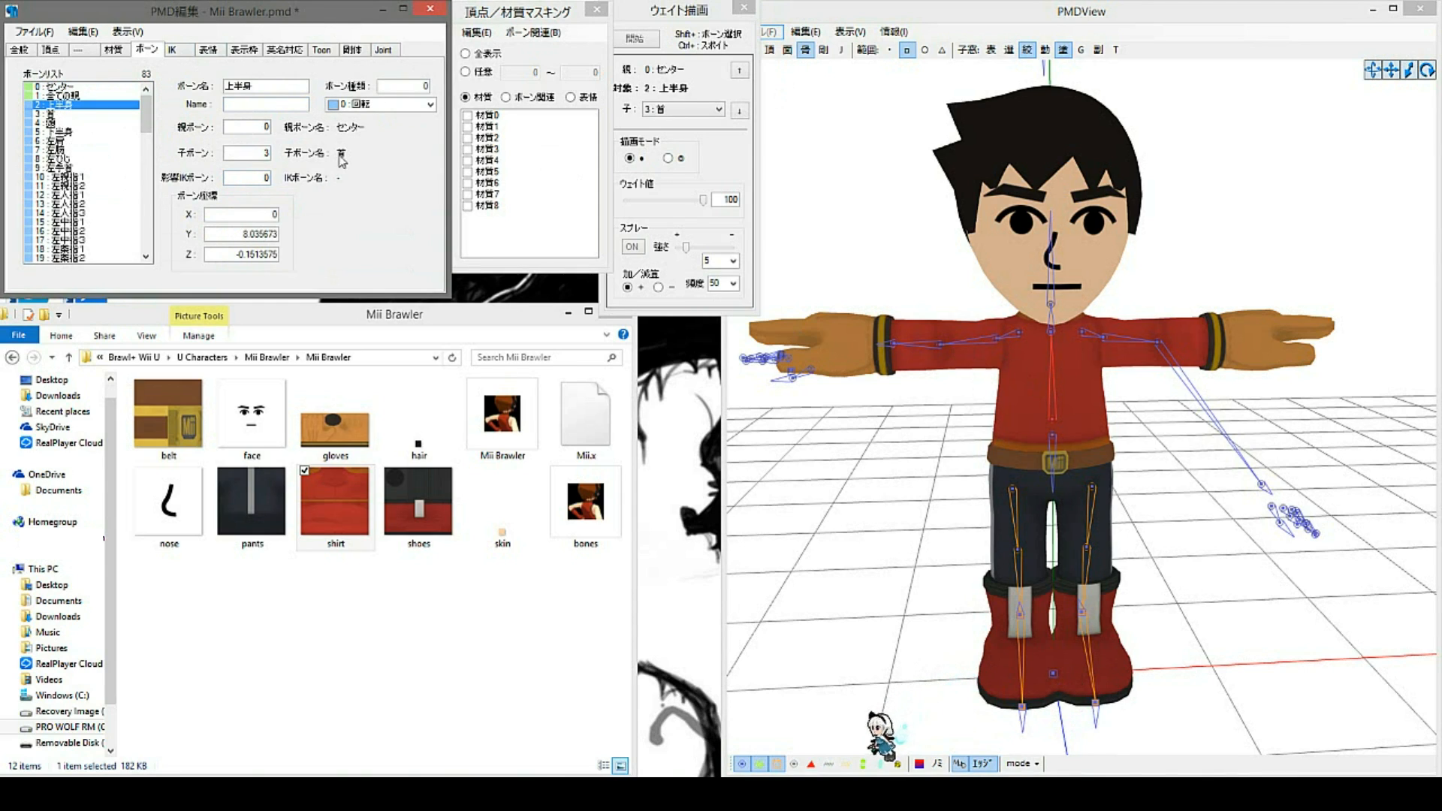
left_click(75, 122)
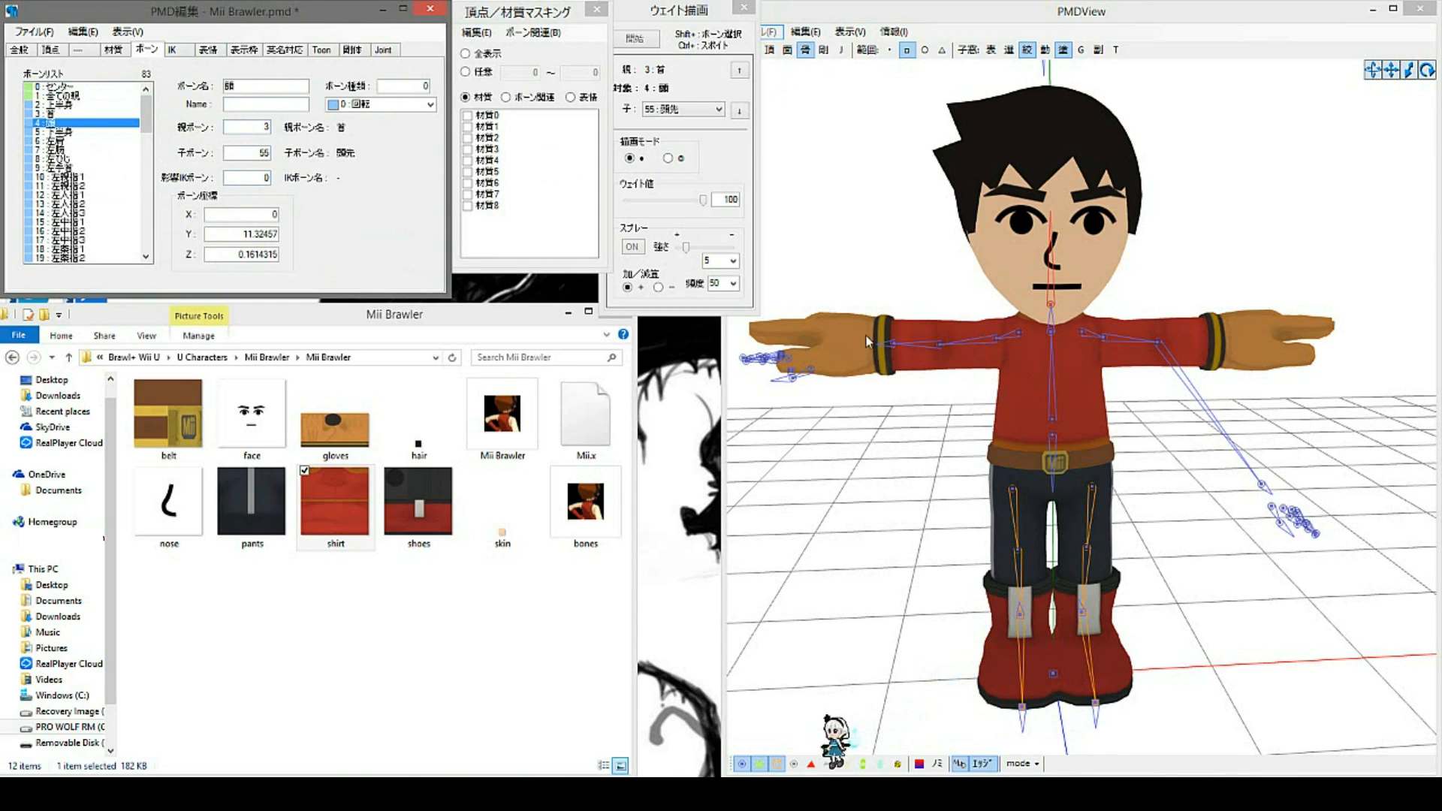
Step: Select the right wrist bone (右手首) and copy its X coordinate without the minus sign, 4.481646
left_click(896, 344)
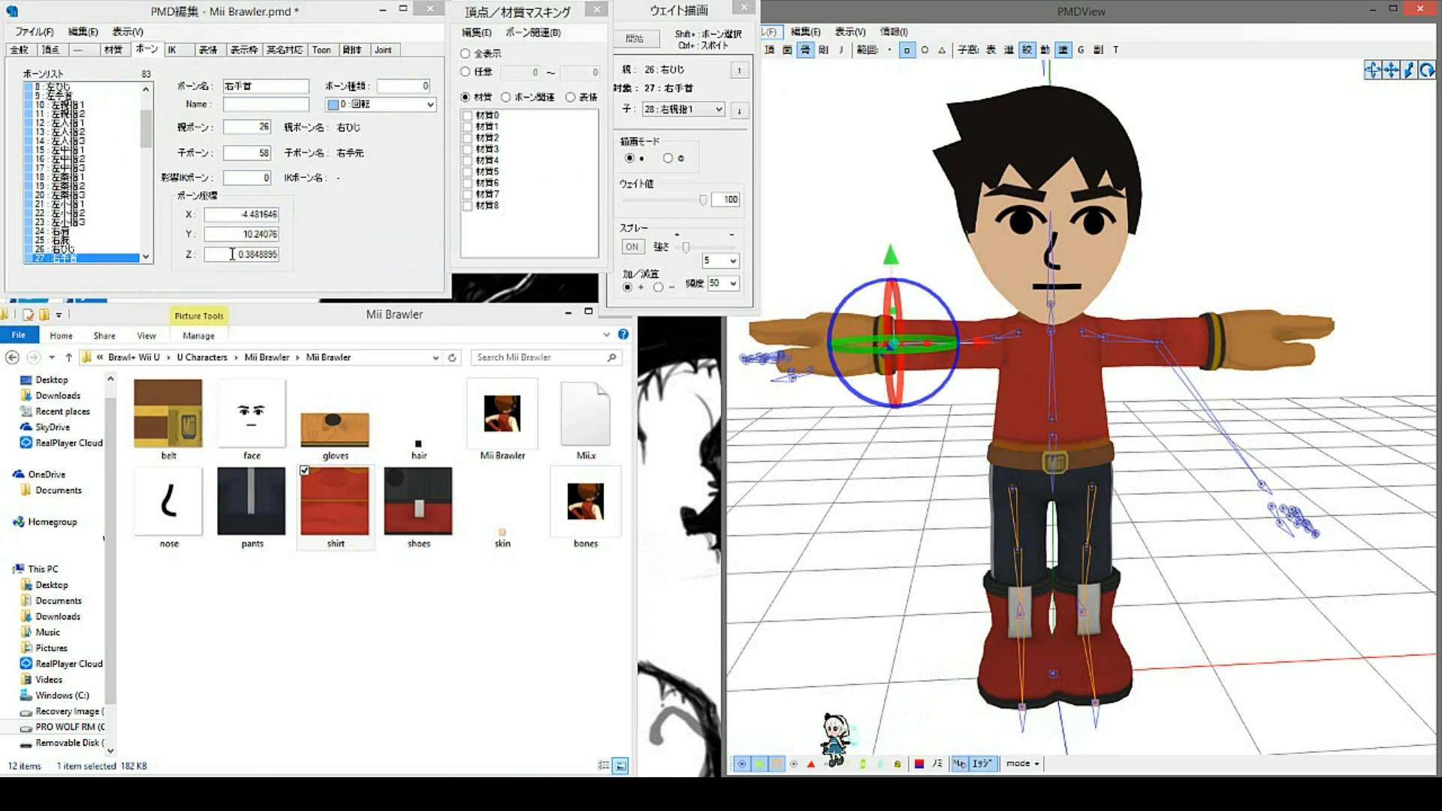
scroll(1023, 457, "up", 5)
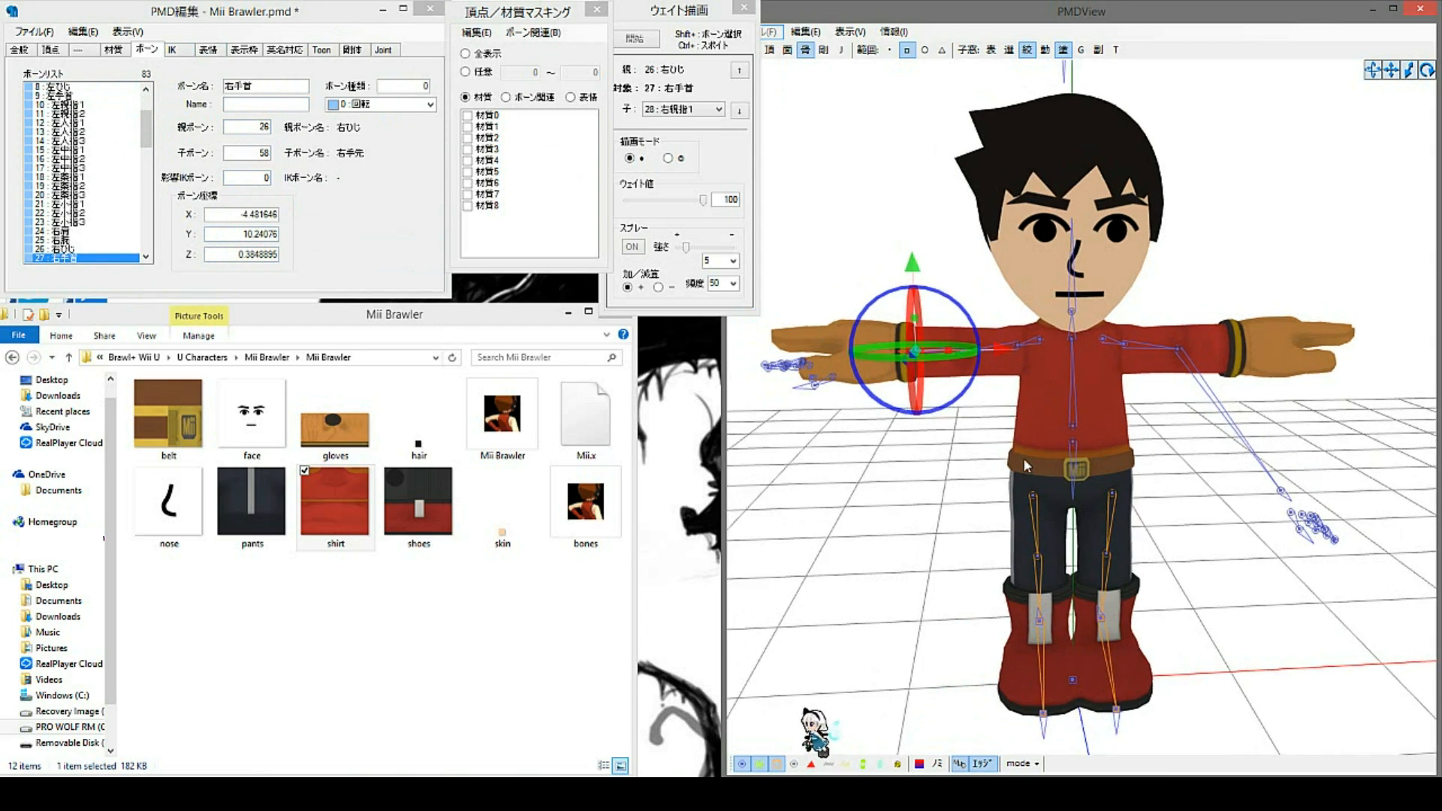
middle_click_drag(1023, 457, 944, 533)
scroll(922, 430, "up", 3)
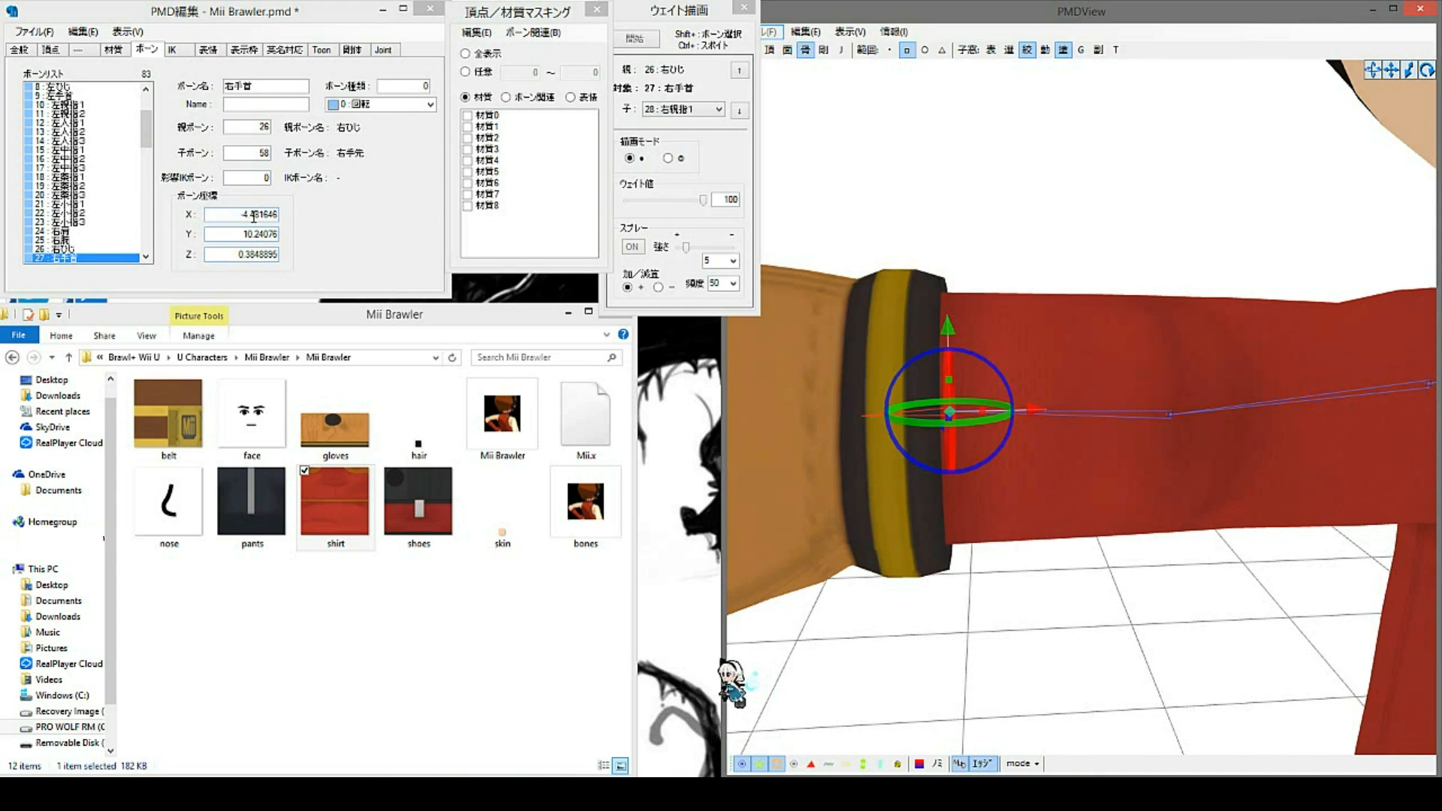
left_click(254, 216)
double_click(256, 216)
left_click(237, 216)
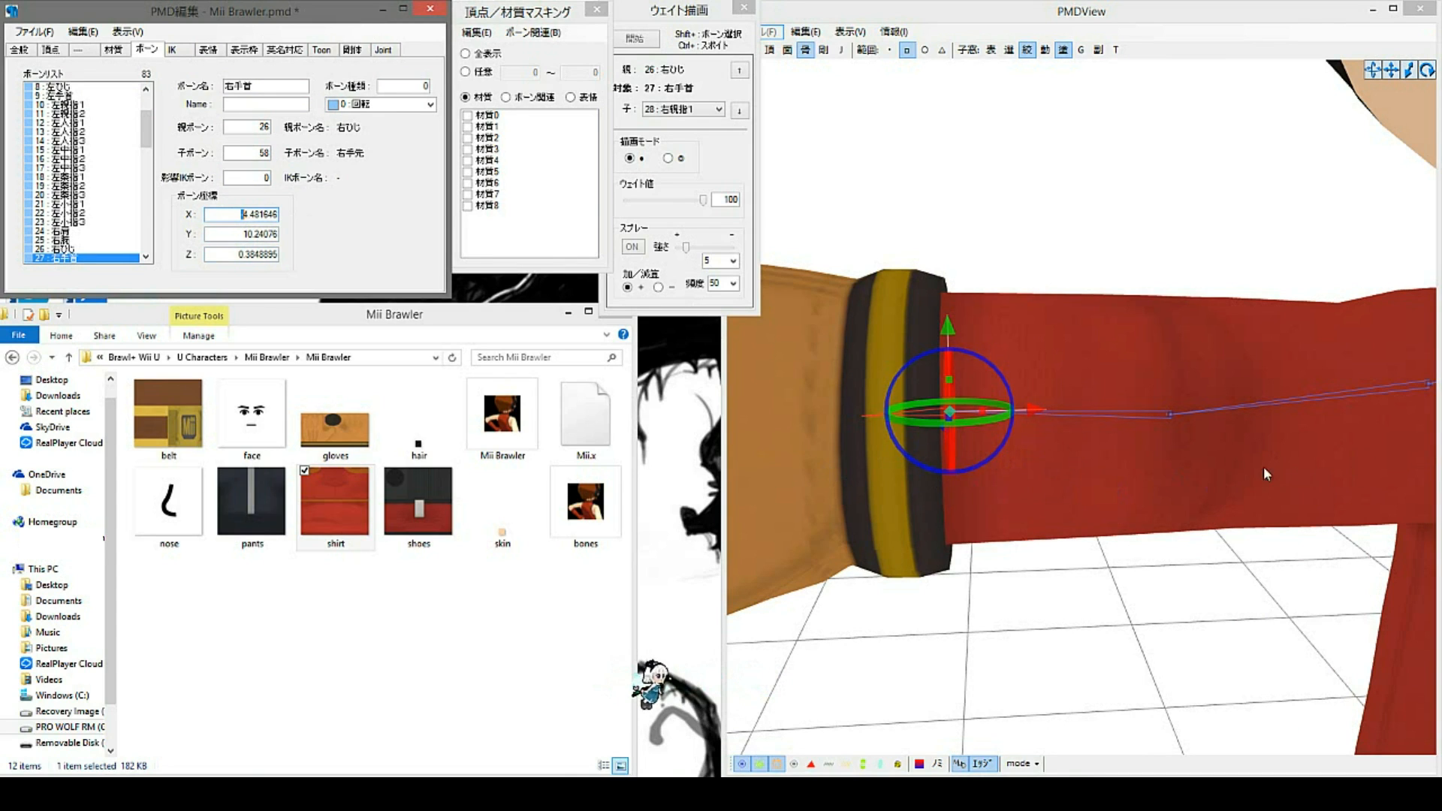
double_click(265, 217)
key("super+c")
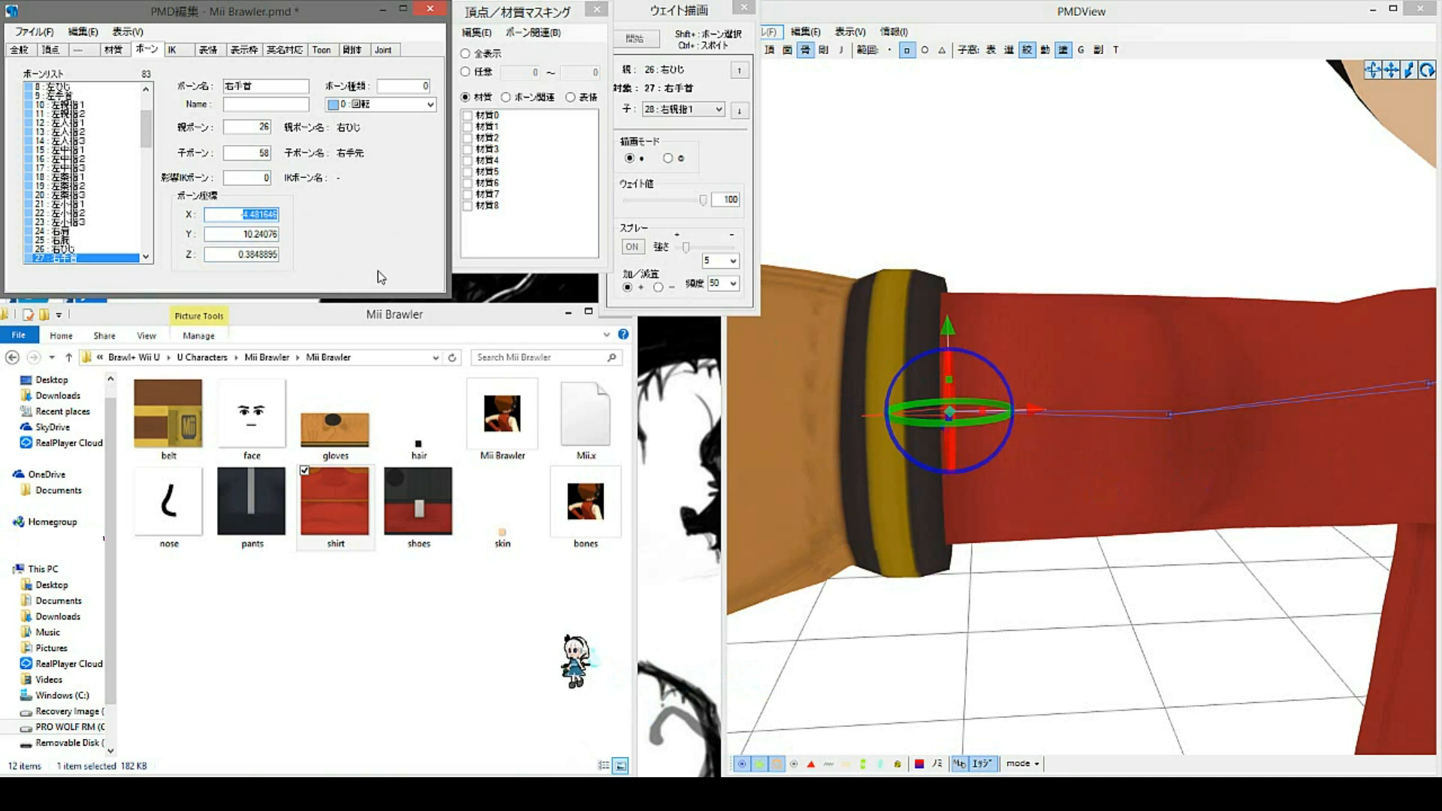
Step: Select the left wrist bone (左手首) and paste 4.481646 as its X coordinate
middle_click_drag(1172, 586, 982, 586)
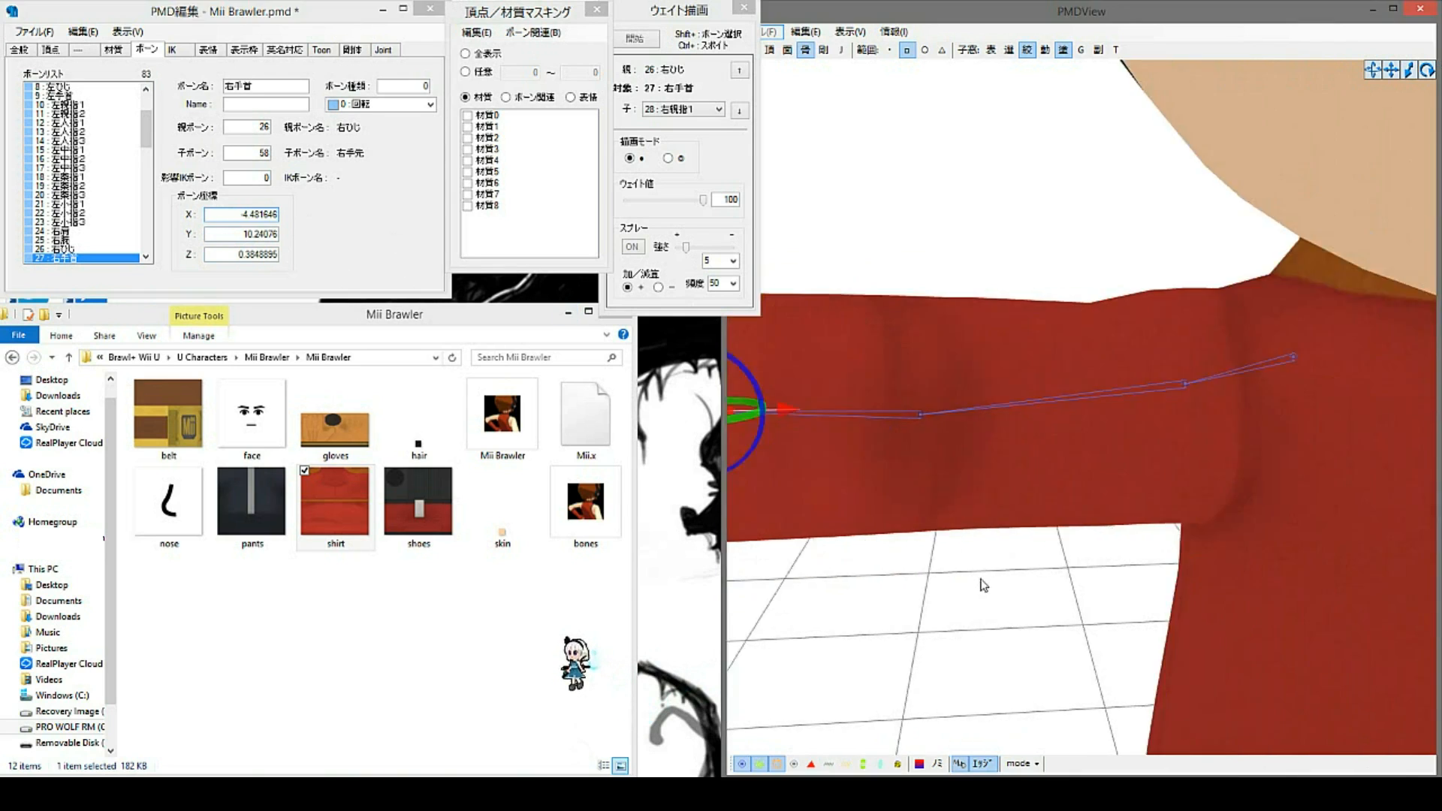
scroll(982, 586, "down", 5)
middle_click_drag(1337, 601, 1084, 543)
right_click_drag(1086, 545, 1059, 538)
middle_click_drag(1096, 646, 1030, 560)
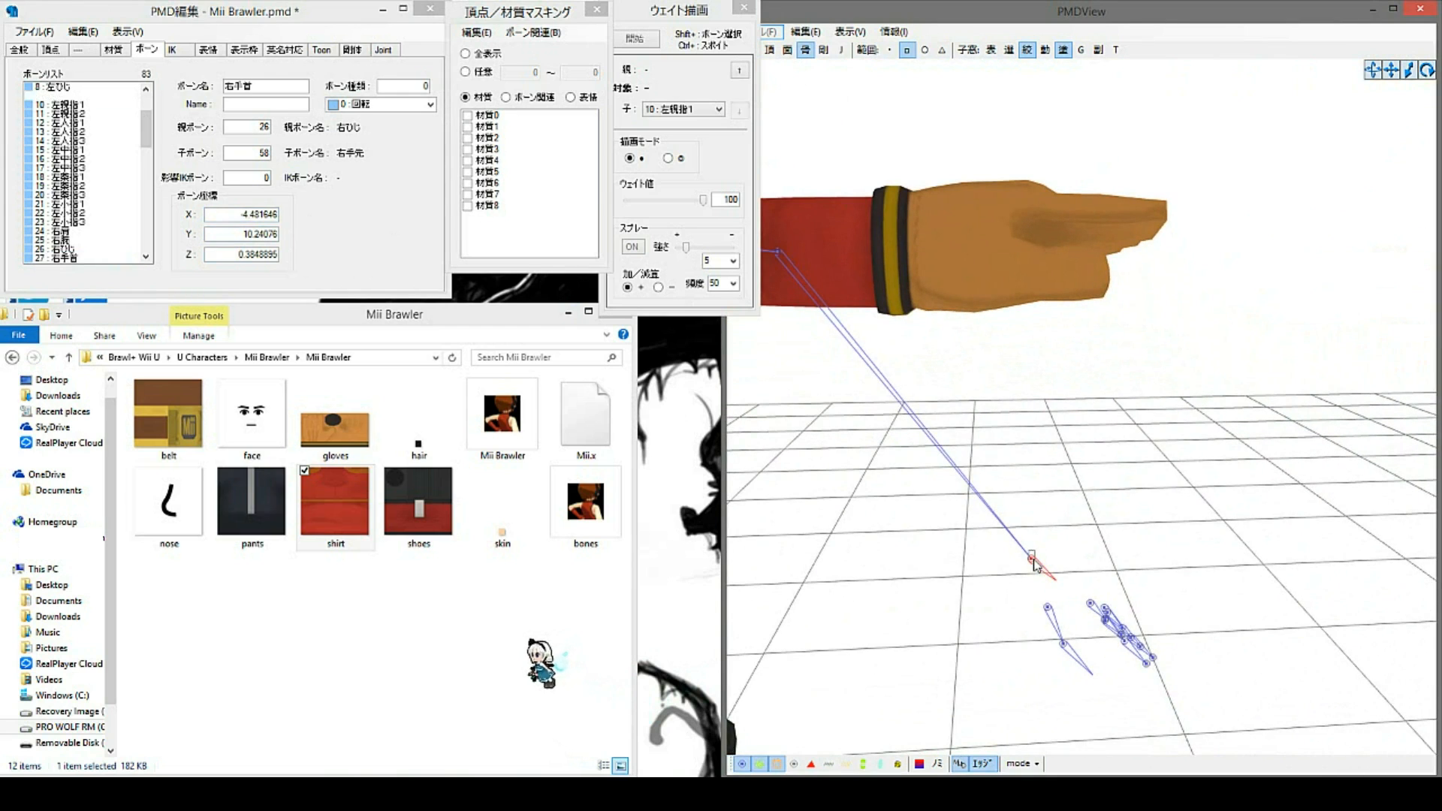
left_click(1031, 562)
left_click(331, 223)
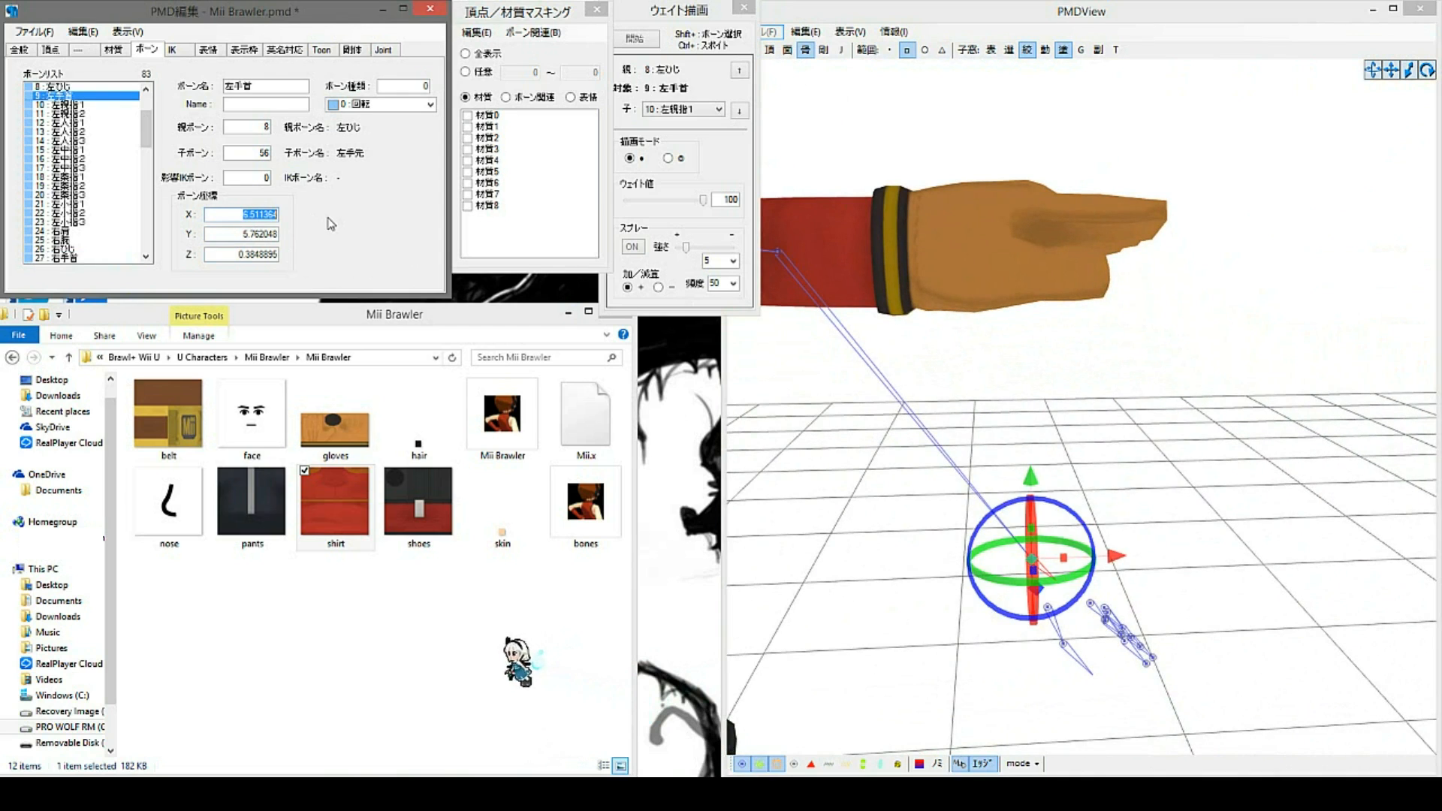
right_click(254, 214)
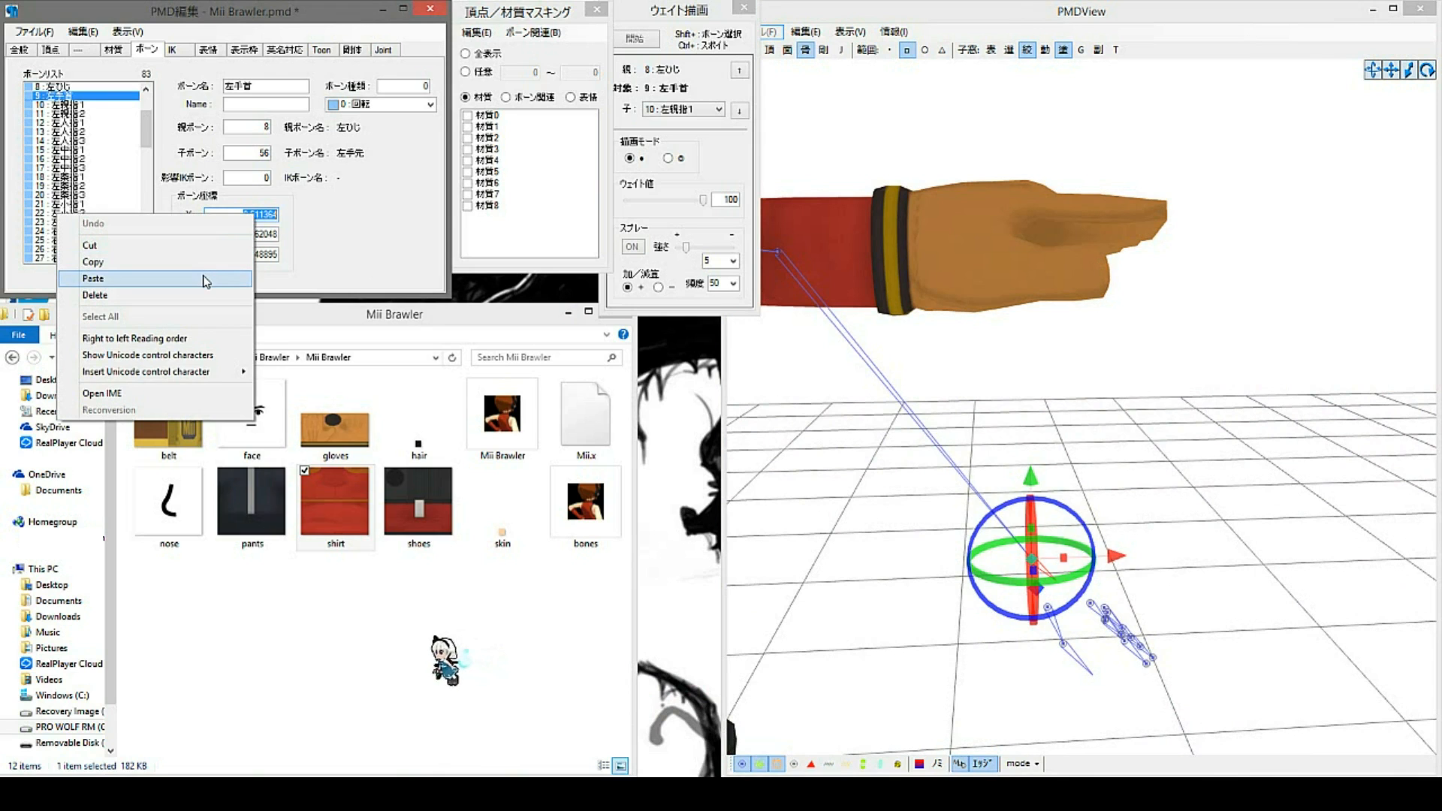
left_click(204, 279)
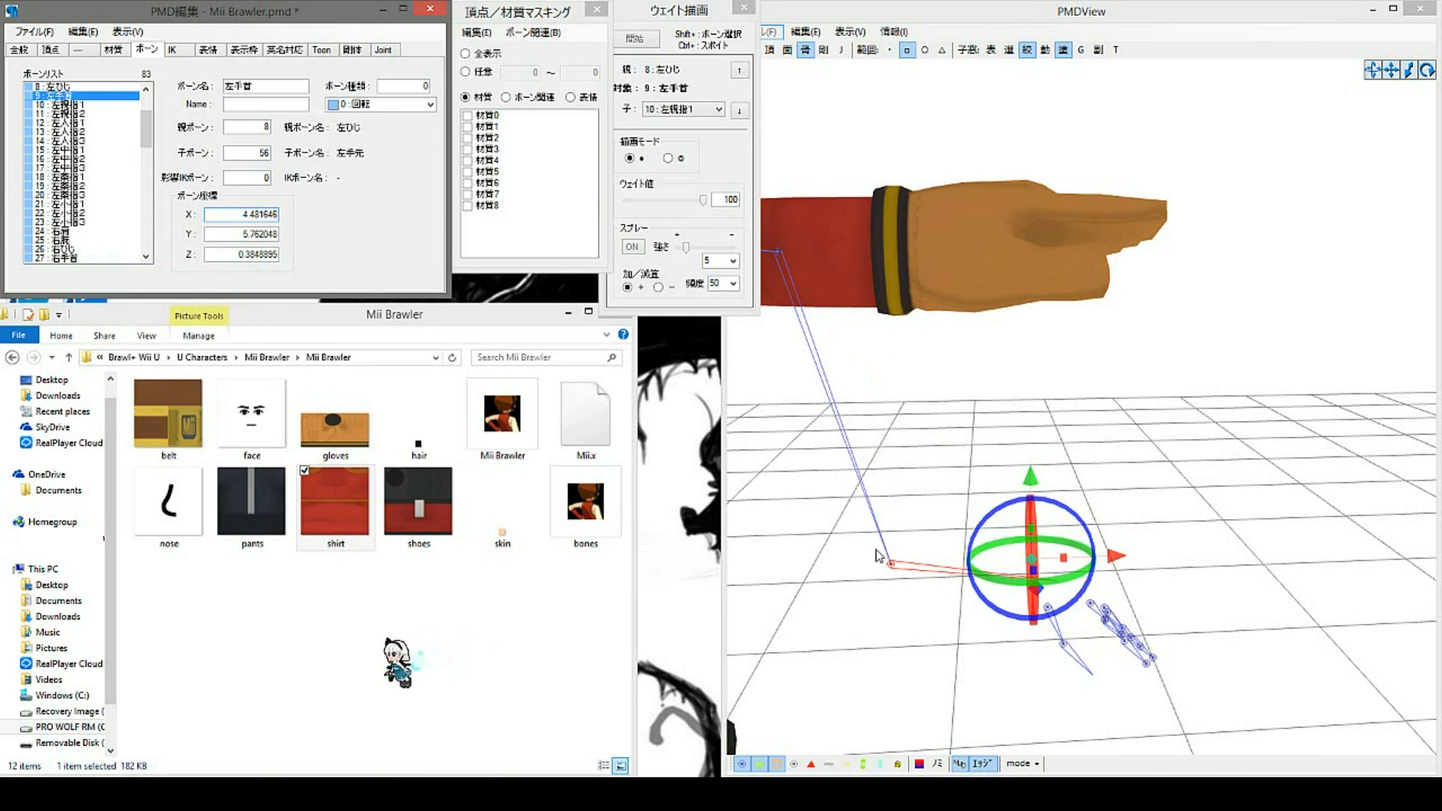
Step: Select the right wrist bone (右手首) and copy its Y coordinate, 10.24076
middle_click_drag(898, 252, 1009, 294)
left_click_drag(1051, 317, 1034, 330)
left_click(1026, 336)
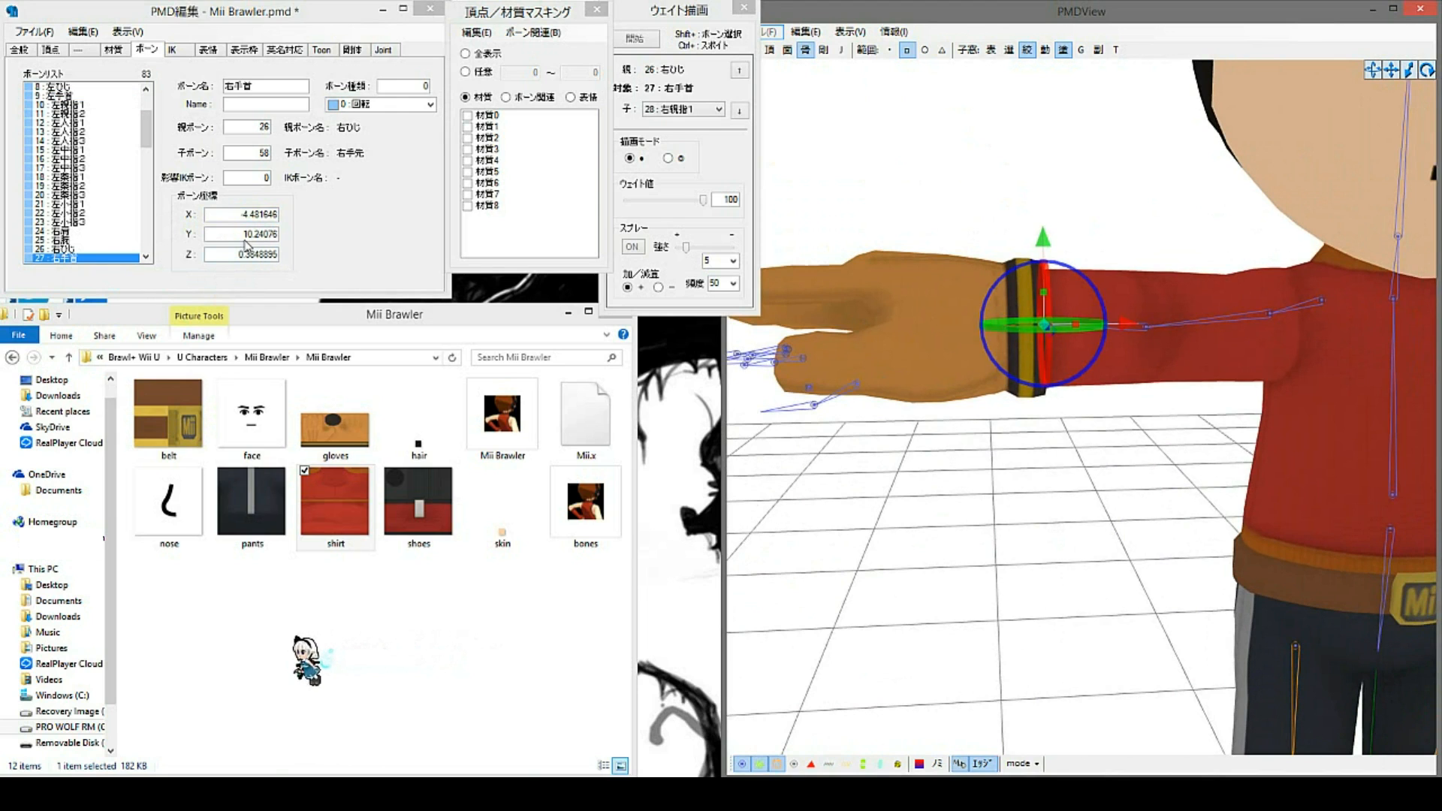
left_click_drag(245, 234, 275, 235)
right_click(275, 235)
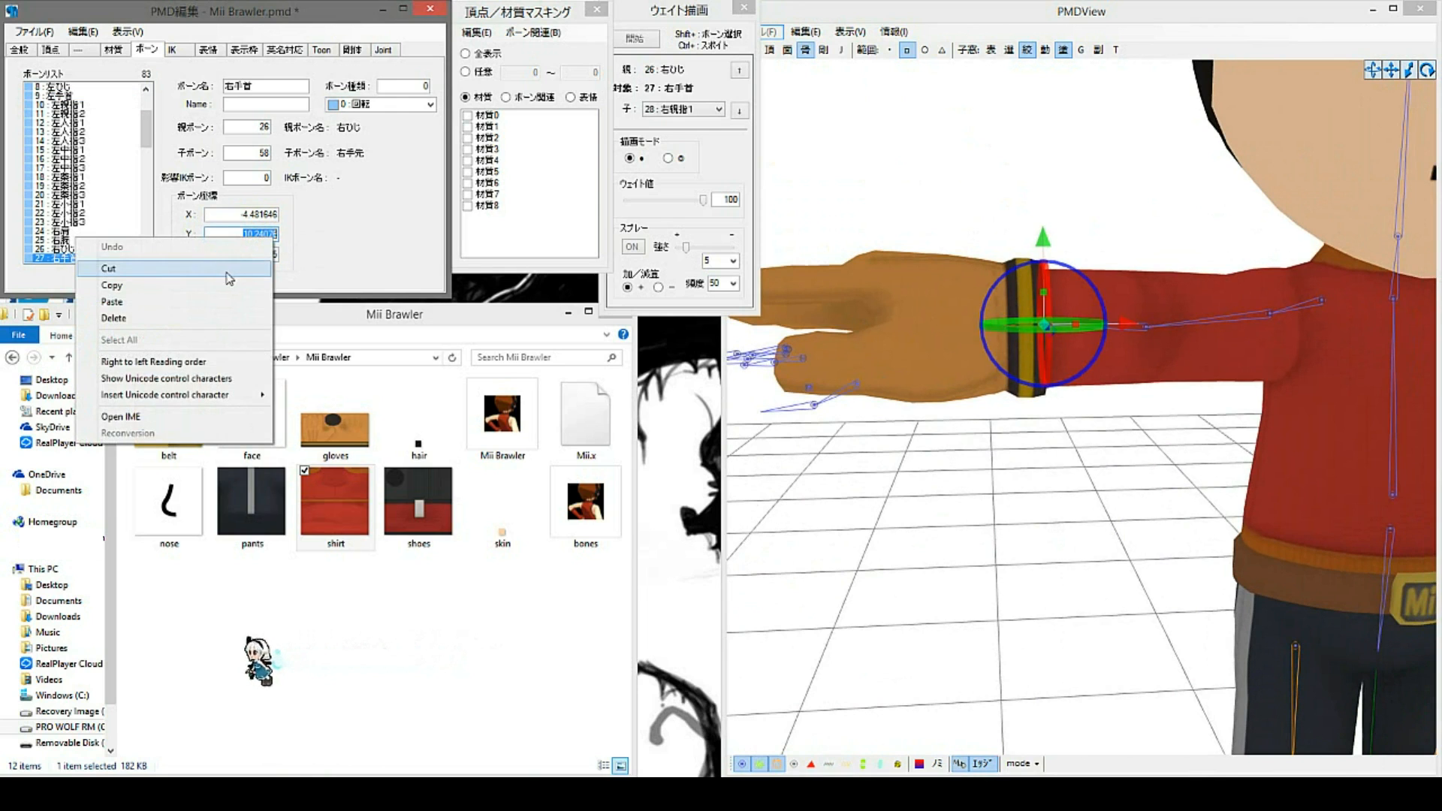
left_click(215, 290)
Step: Select the left wrist bone (左手首) and paste 10.24076 as its Y coordinate
middle_click_drag(1337, 502, 976, 497)
left_click(732, 517)
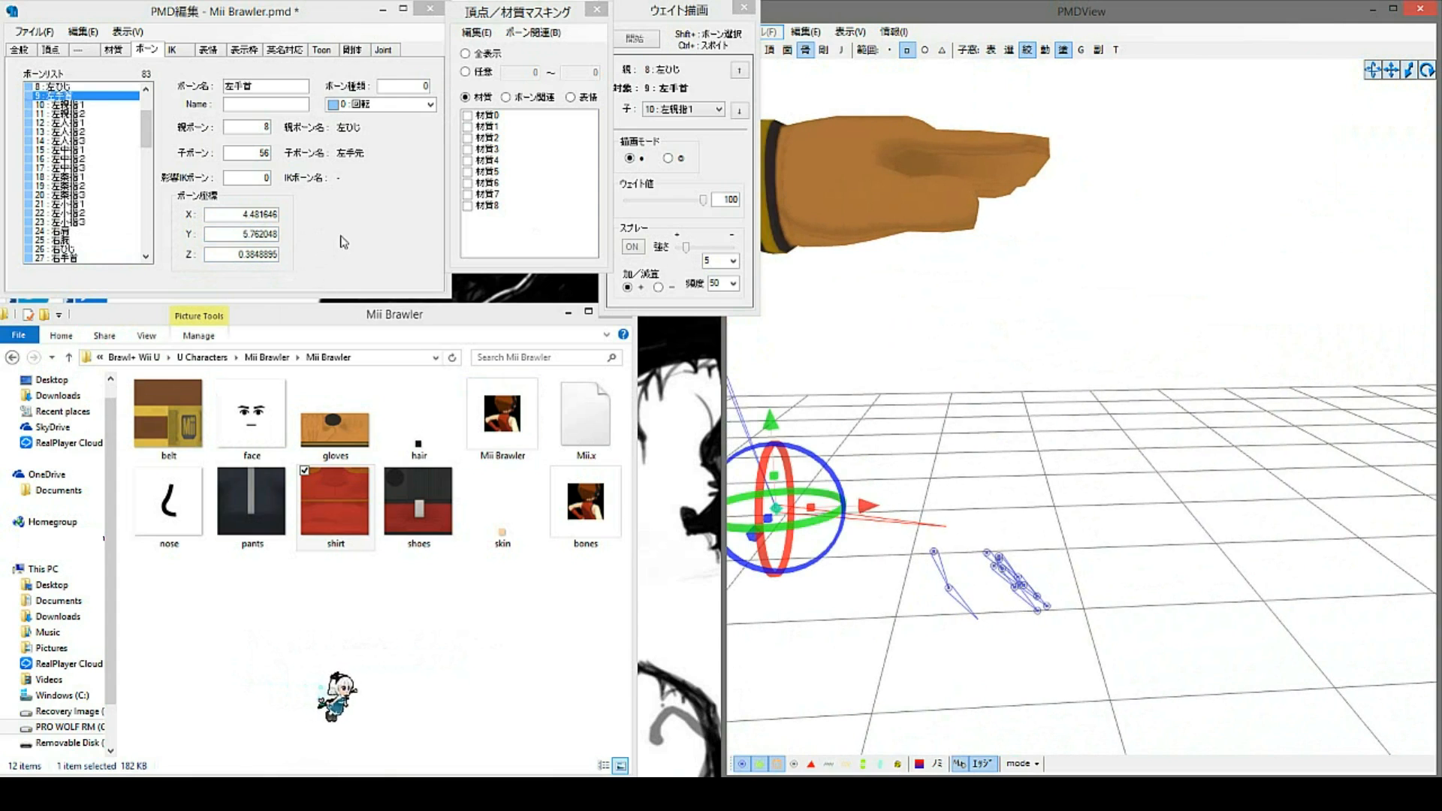
left_click_drag(277, 234, 245, 234)
right_click(248, 236)
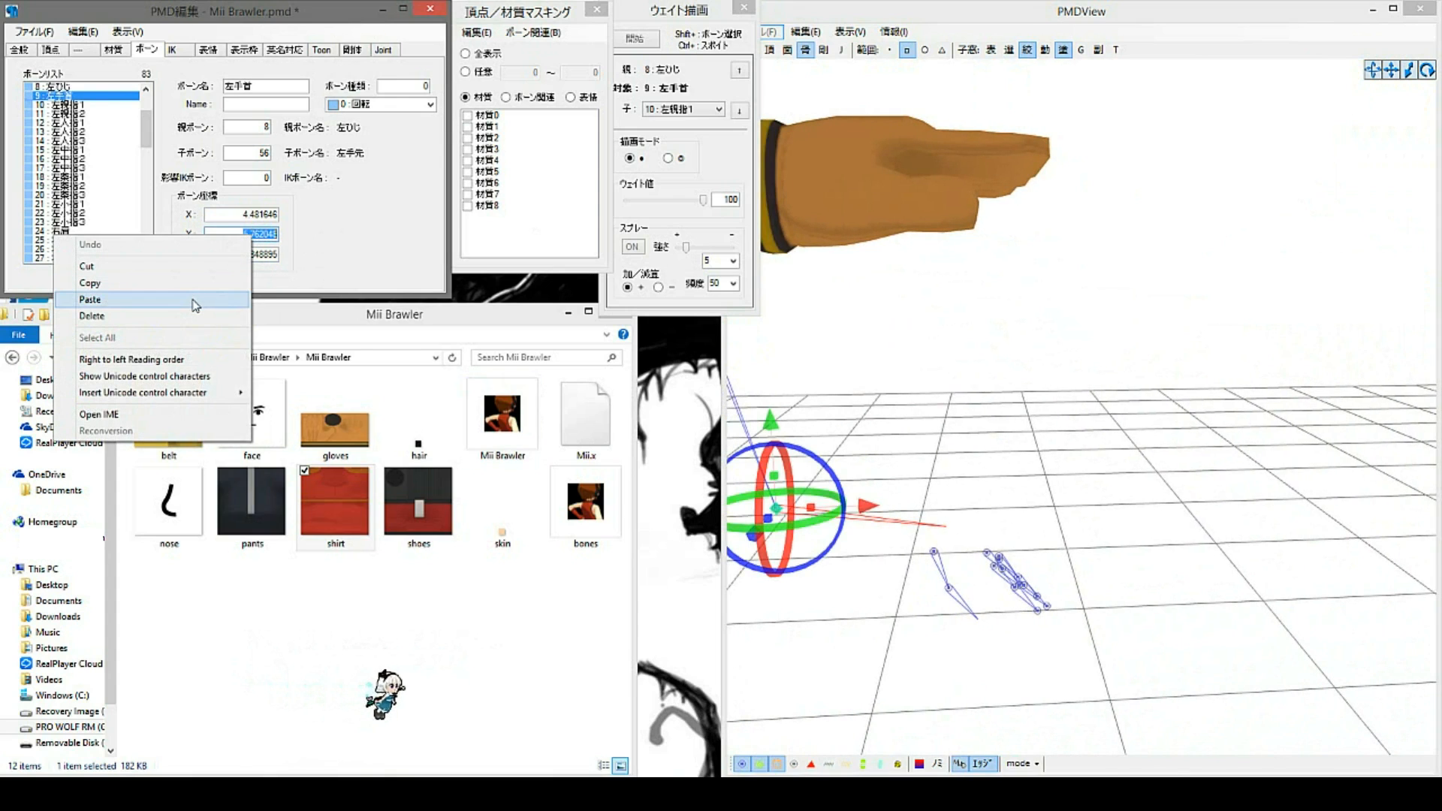
left_click(89, 299)
Step: Copy the Z coordinate 0.3848895 from the right hand tip bone (右手先) and apply it to the left wrist bone (左手首)
middle_click_drag(763, 260, 1033, 260)
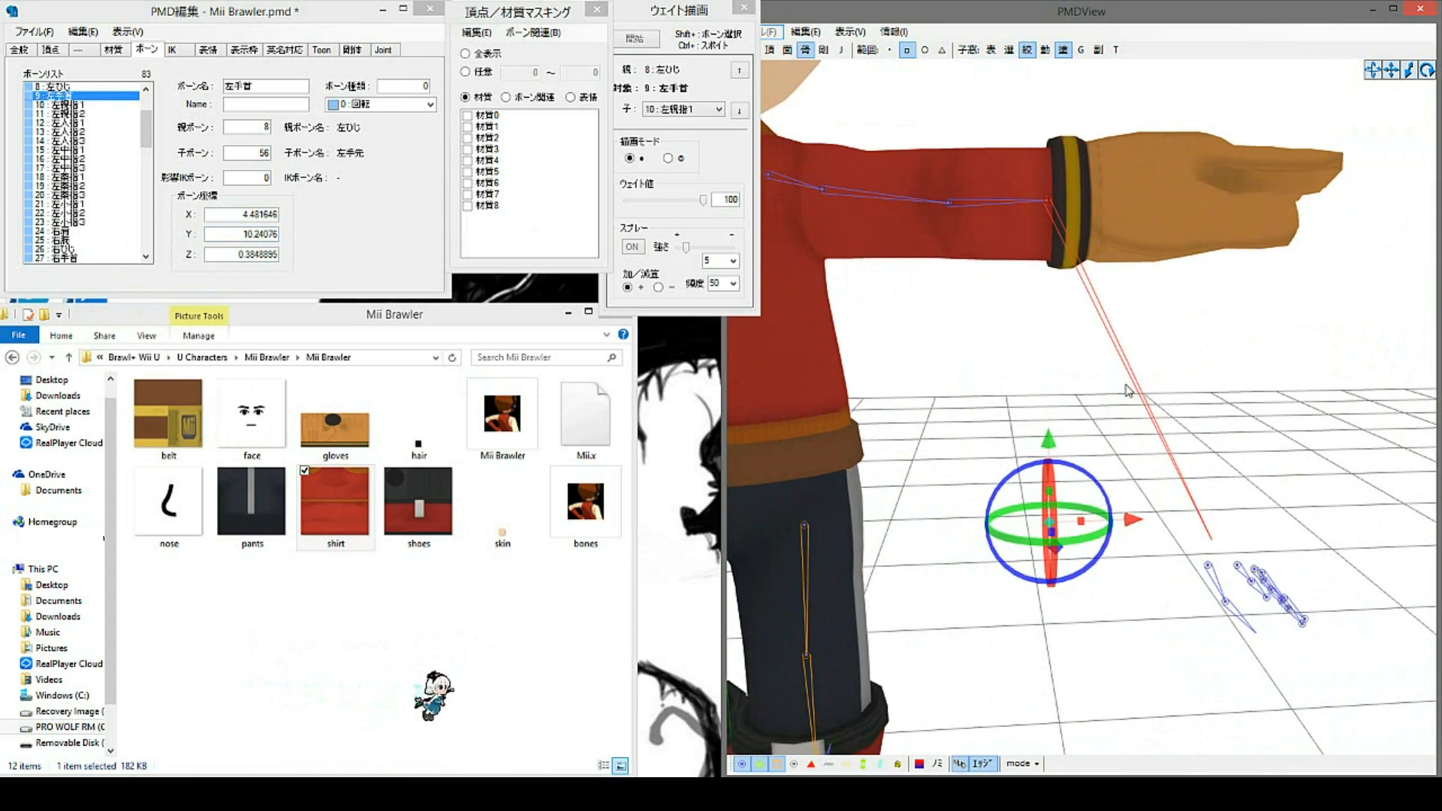
middle_click_drag(1013, 364, 1323, 338)
middle_click_drag(851, 385, 1137, 463)
left_click_drag(935, 244, 904, 278)
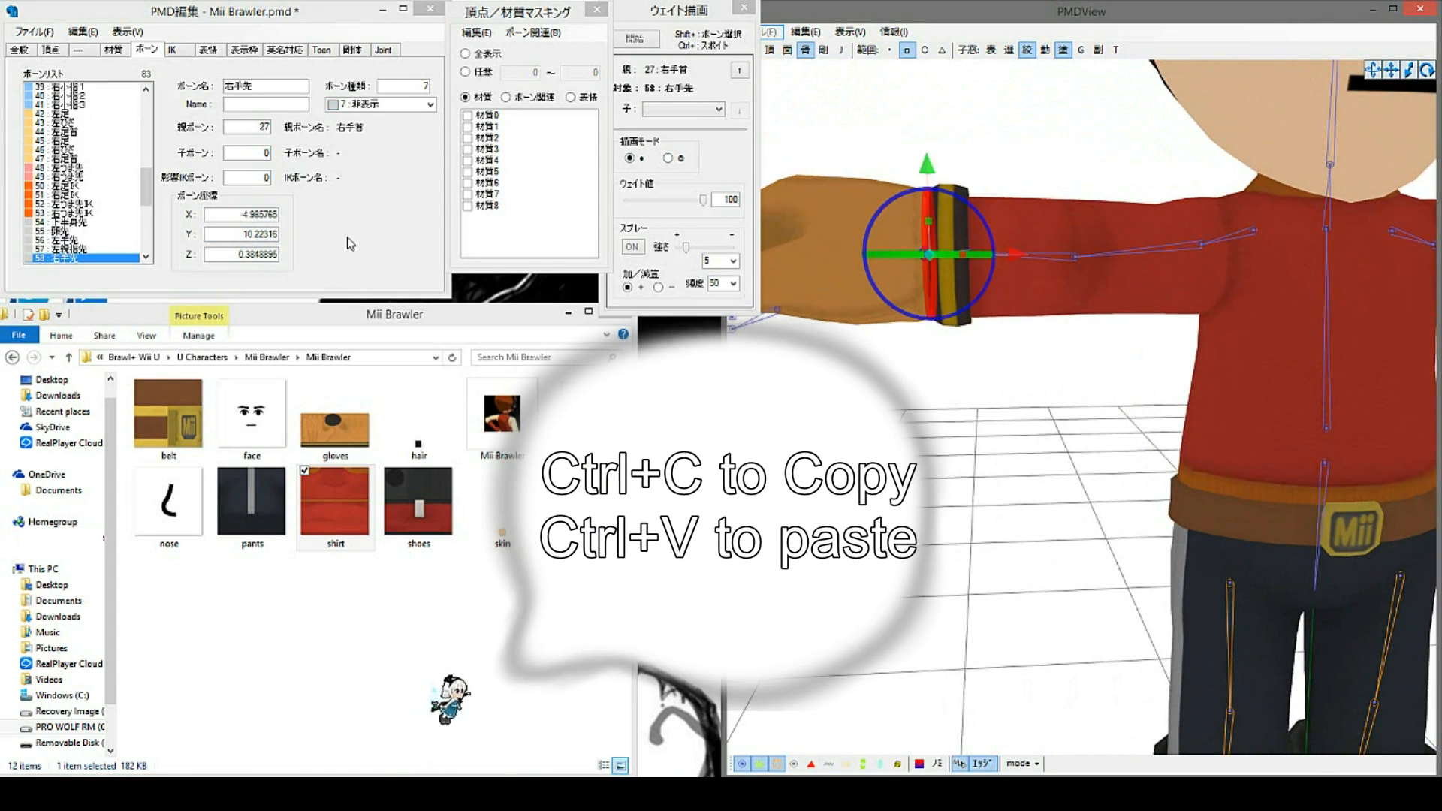
double_click(233, 253)
middle_click_drag(1274, 517, 849, 518)
middle_click_drag(1397, 519, 1124, 519)
left_click_drag(1004, 272, 979, 315)
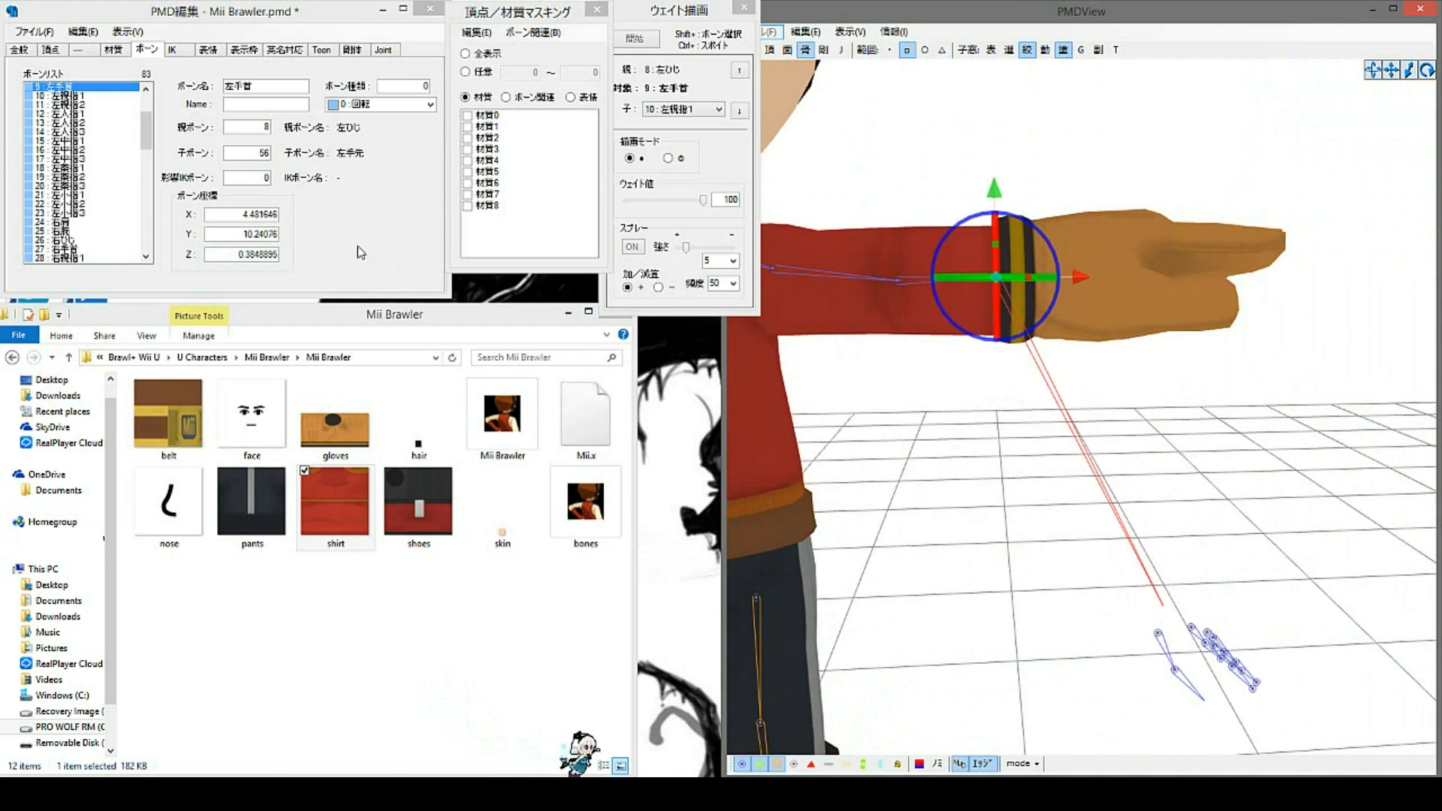
Step: Select the right hand tip bone (右手先) and copy its X coordinate without the minus sign, 4.985765
right_click_drag(1016, 518, 1180, 563)
left_click(1092, 323)
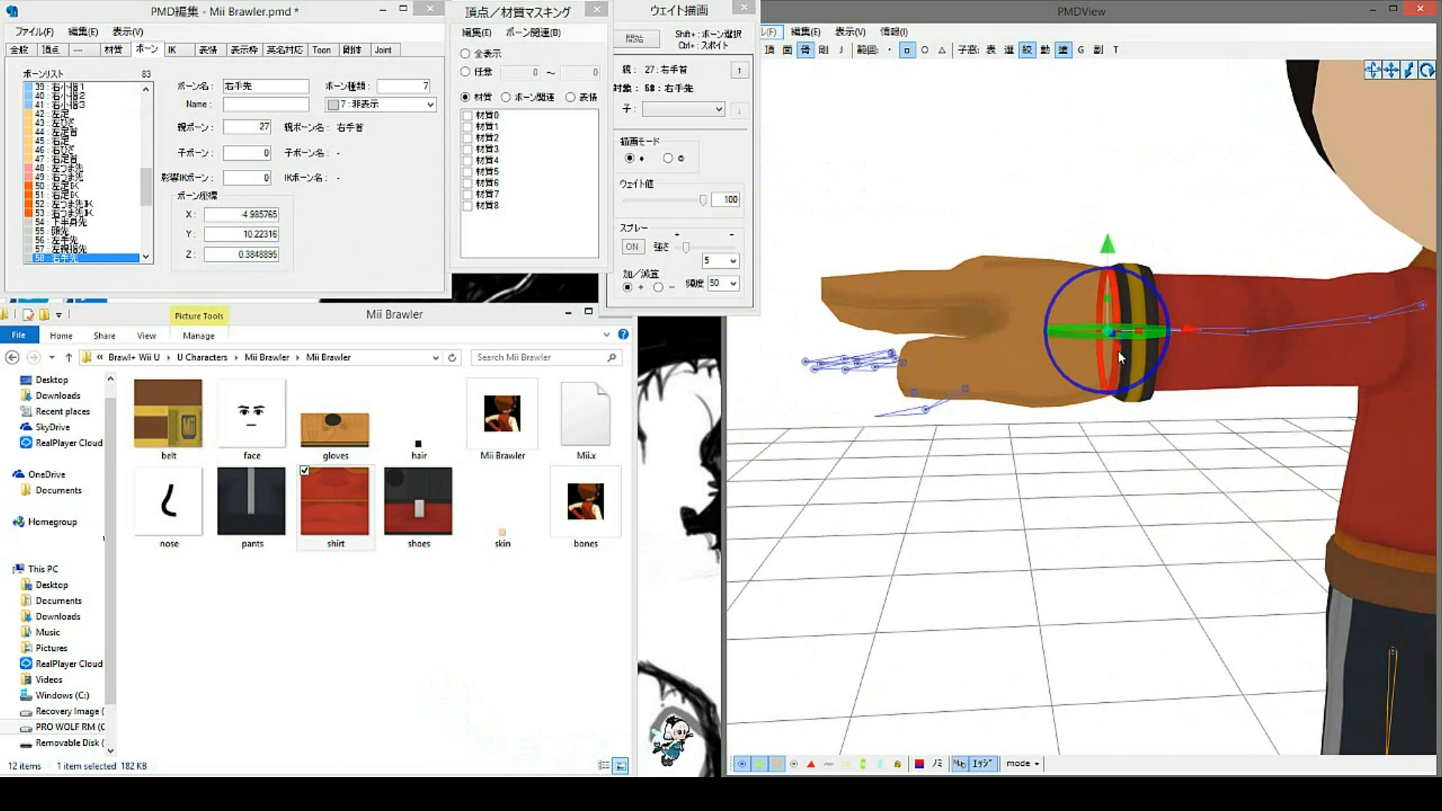
middle_click_drag(957, 466, 875, 465)
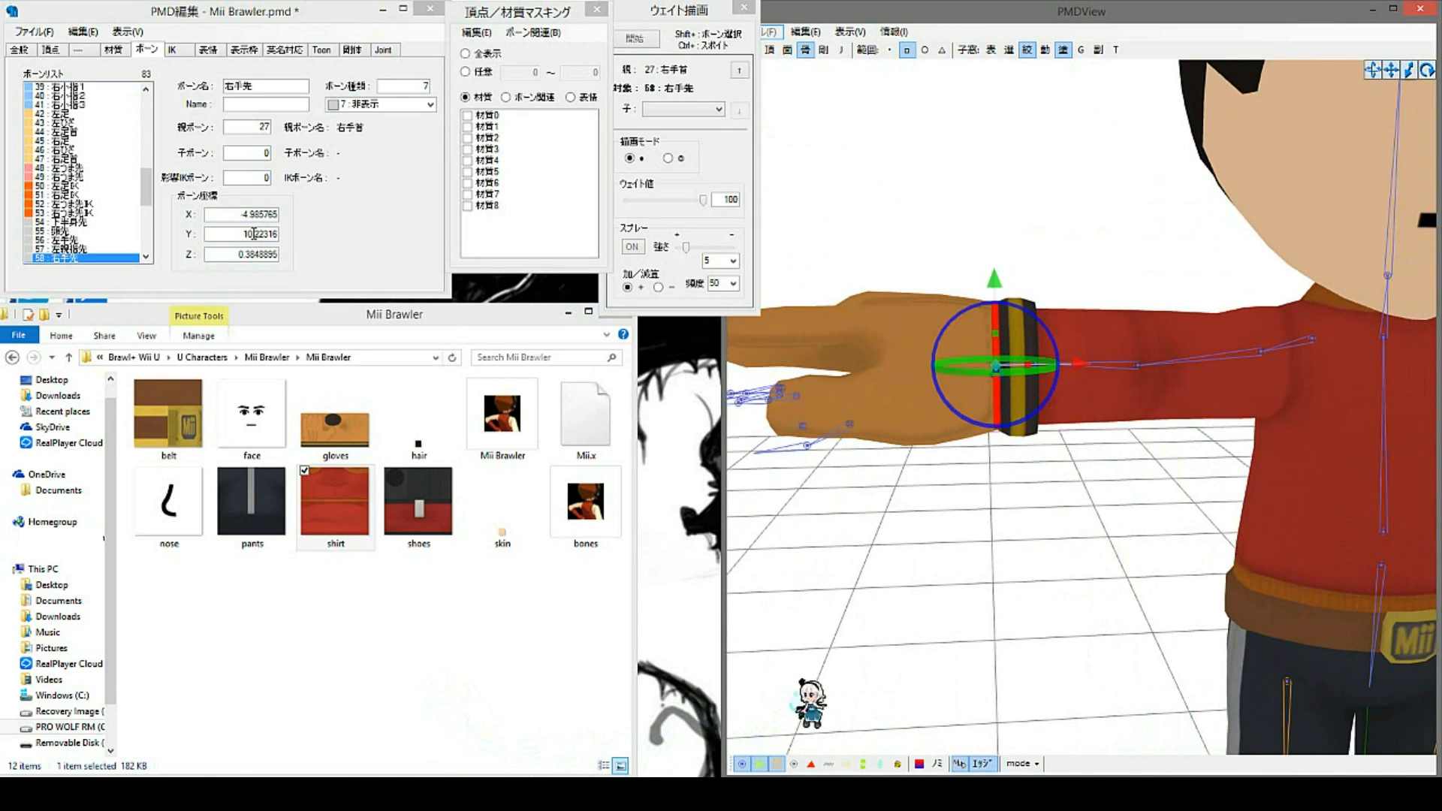
left_click(222, 213)
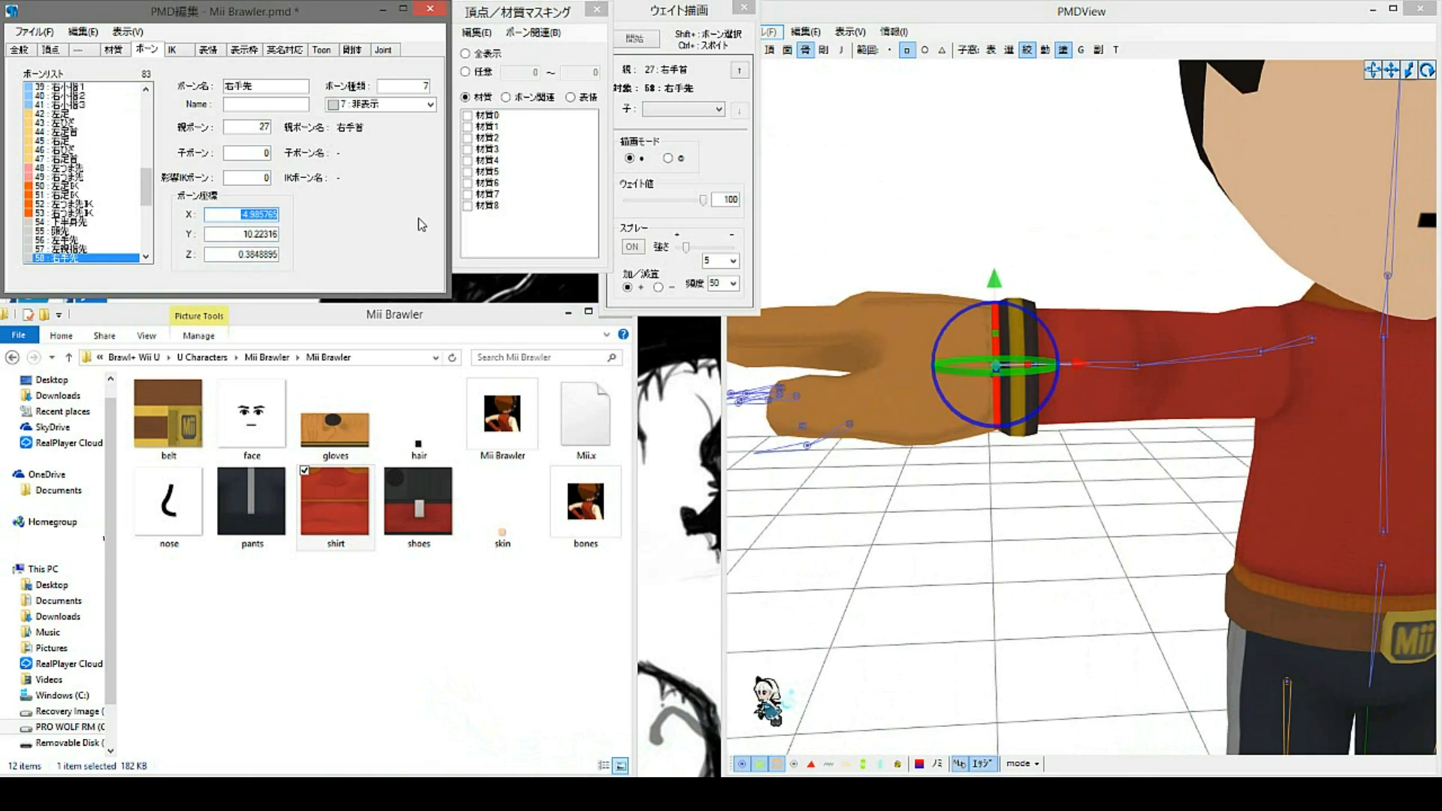
left_click(1037, 516)
left_click(371, 227)
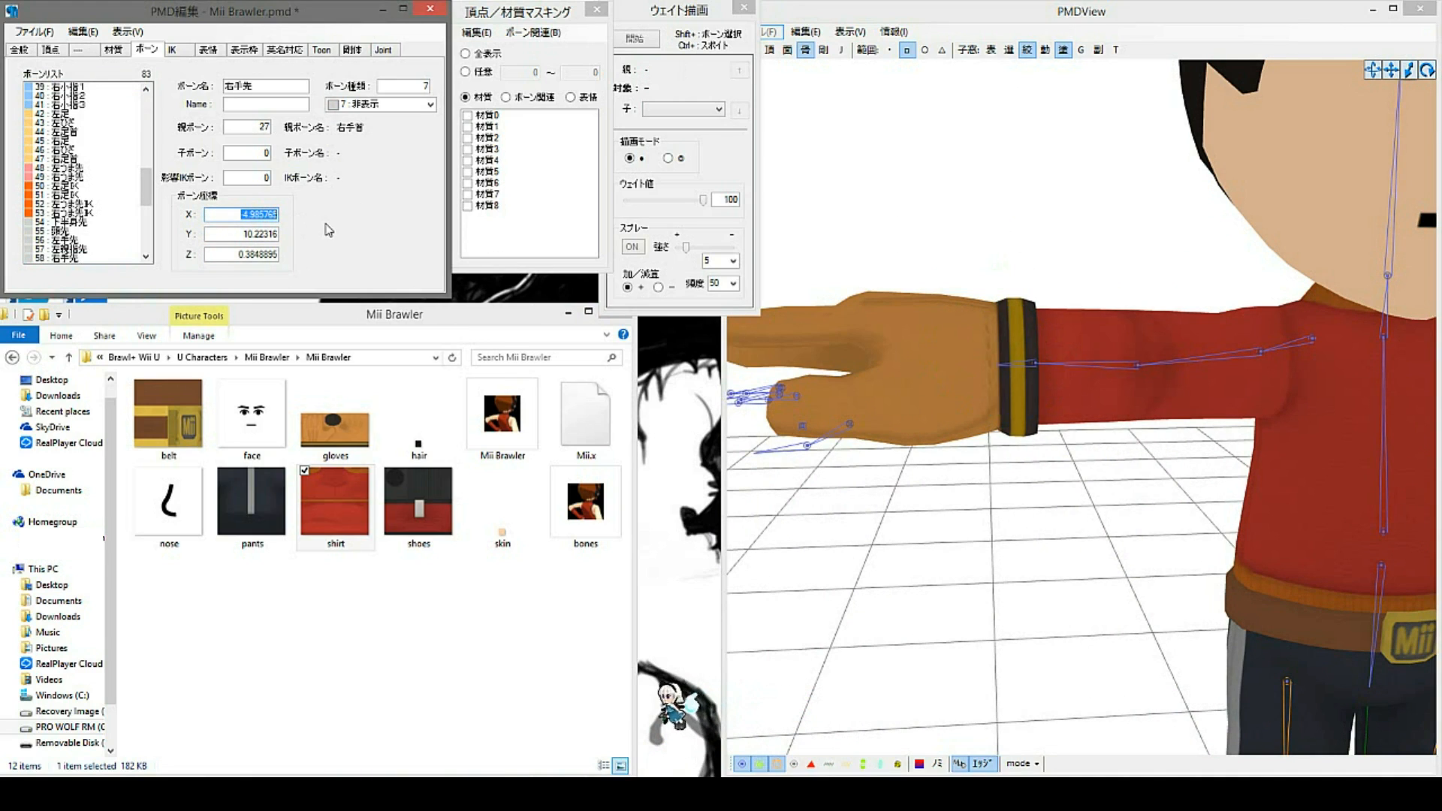
left_click(242, 214)
double_click(255, 215)
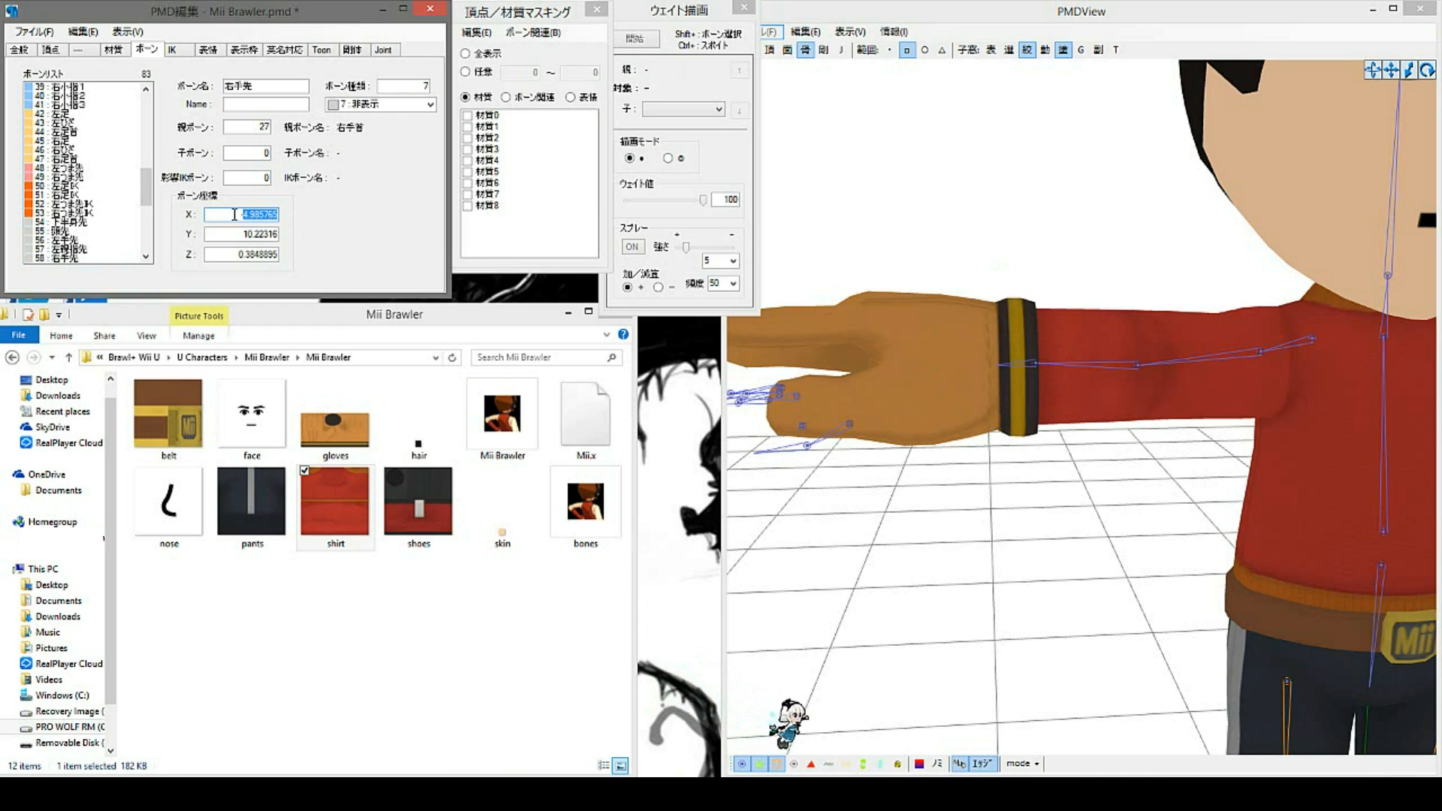
right_click_drag(1132, 482, 1090, 460)
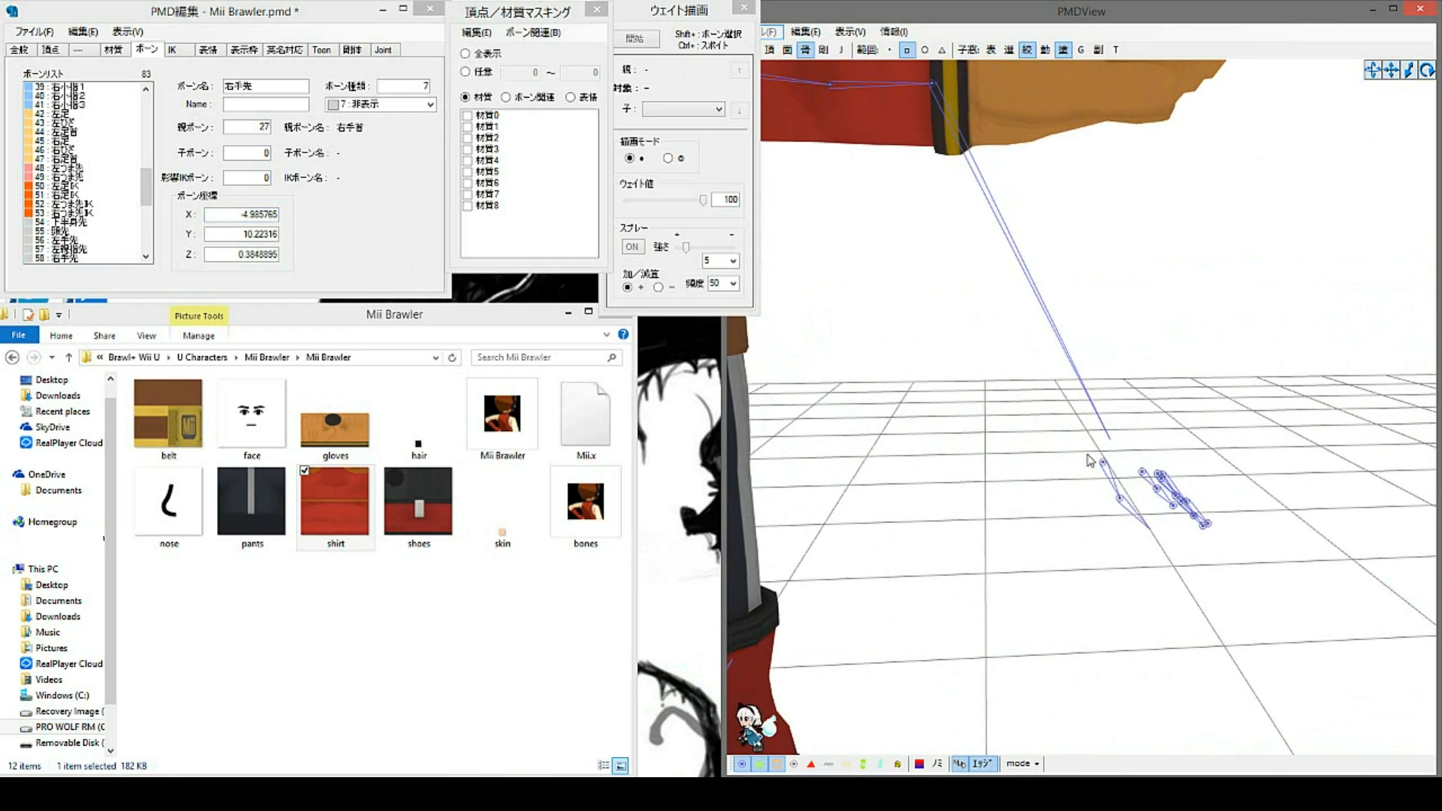
left_click(252, 214)
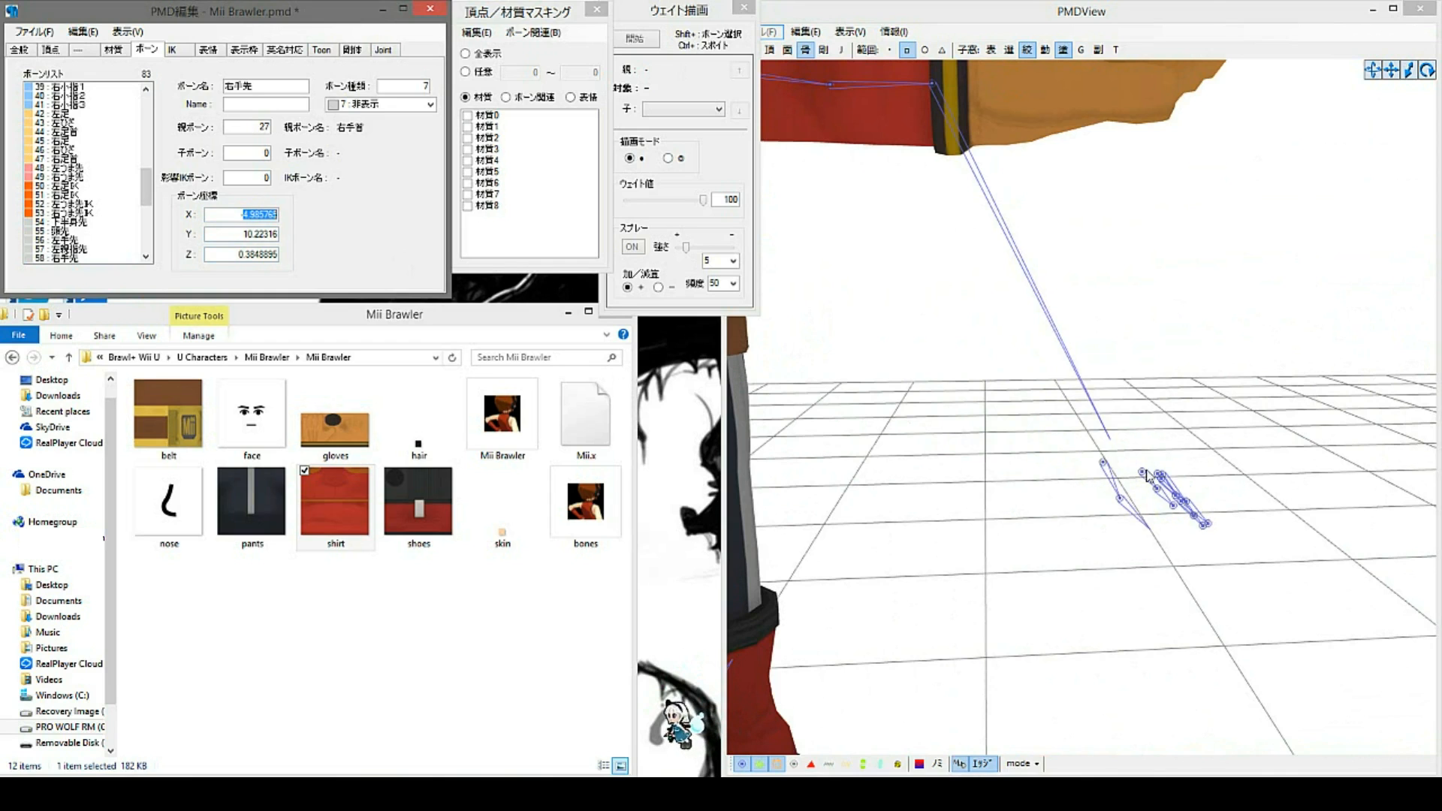
Step: Select the left hand tip bone (左手先) and paste 4.985765 as its X coordinate
left_click(1110, 435)
left_click(344, 216)
key("ctrl+v")
Step: Copy the right hand tip bone's (右手先) Y coordinate, 10.22316, and paste it into the left hand tip bone (左手先)
middle_click_drag(926, 324, 1028, 359)
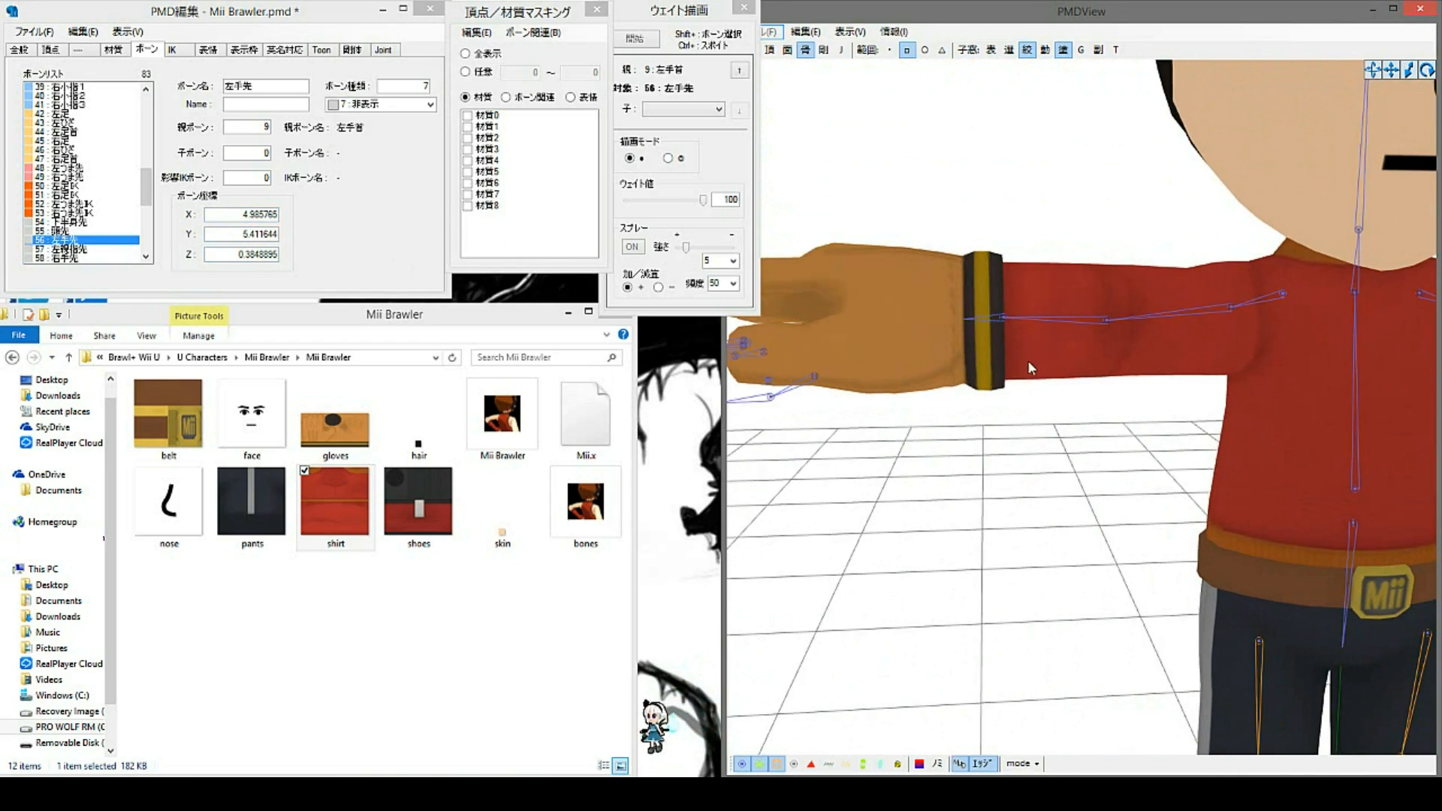
left_click(939, 314)
left_click(233, 233)
middle_click_drag(1067, 480, 1005, 471)
left_click_drag(840, 476, 894, 530)
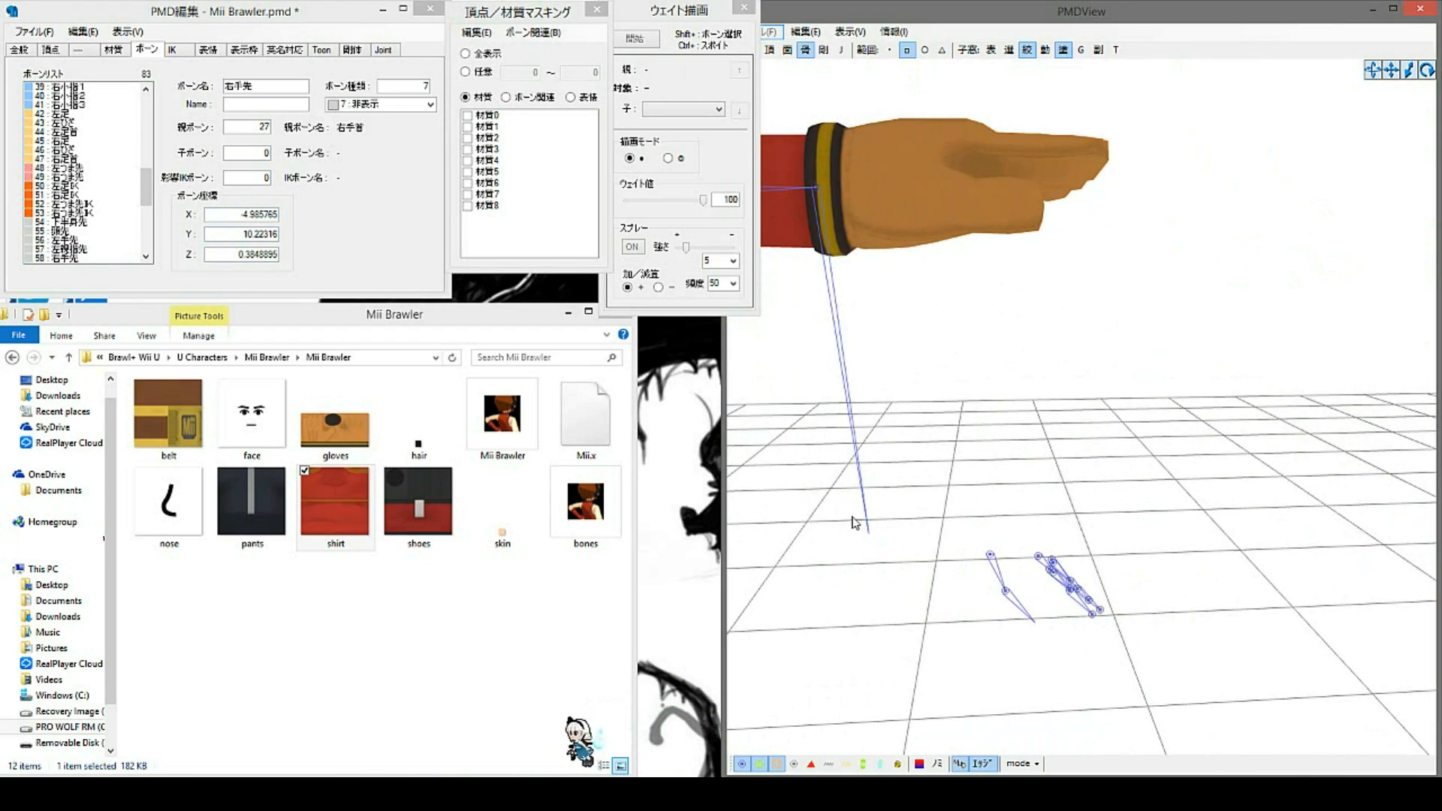
left_click(359, 232)
key("ctrl+v")
Step: Copy the right hand tip bone's (右手先) Z coordinate, 0.3848895, and paste it into the left hand tip bone (左手先)
middle_click_drag(959, 352, 1022, 353)
left_click_drag(1008, 180, 1029, 198)
left_click(212, 253)
key("ctrl+c")
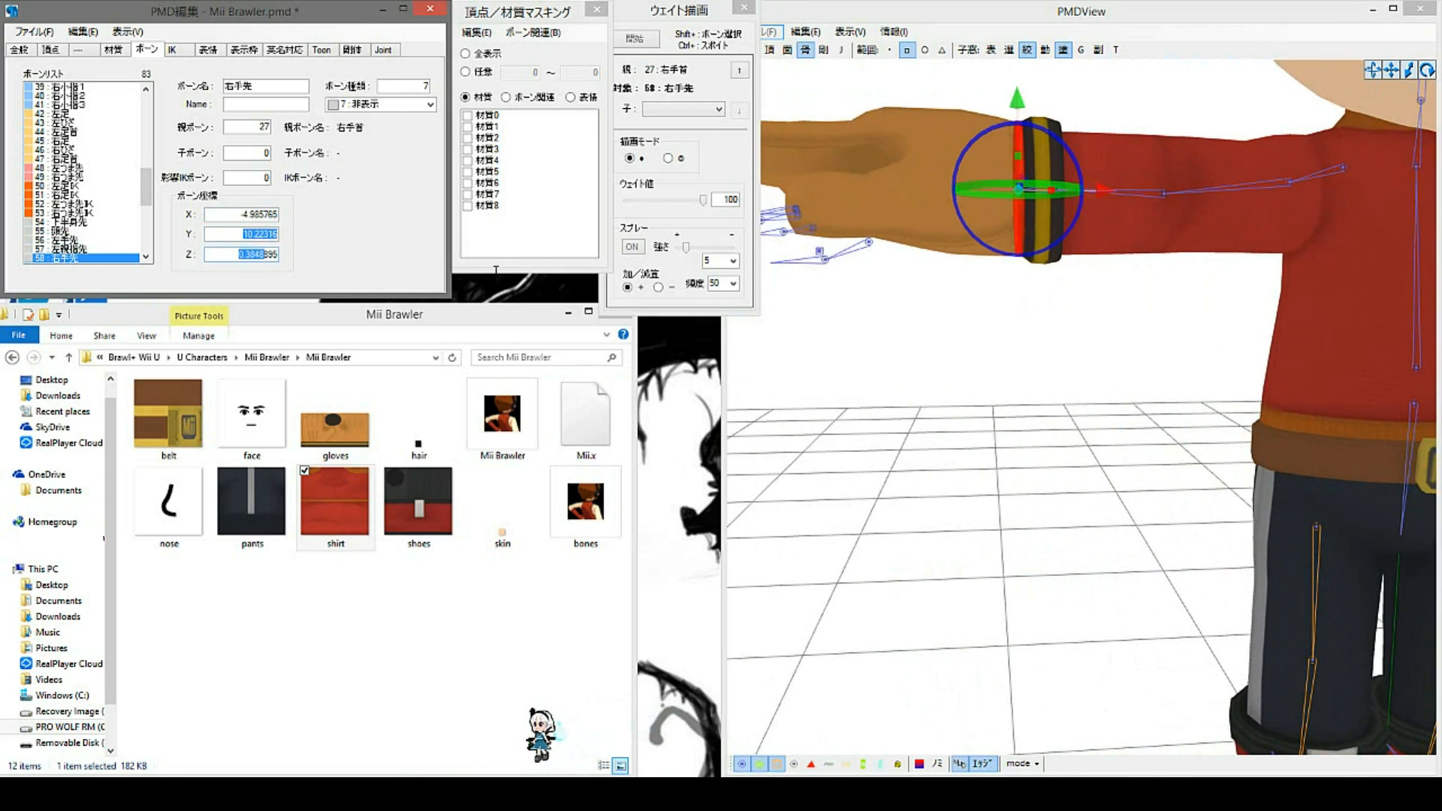
middle_click_drag(1079, 451, 983, 453)
left_click_drag(844, 299, 816, 259)
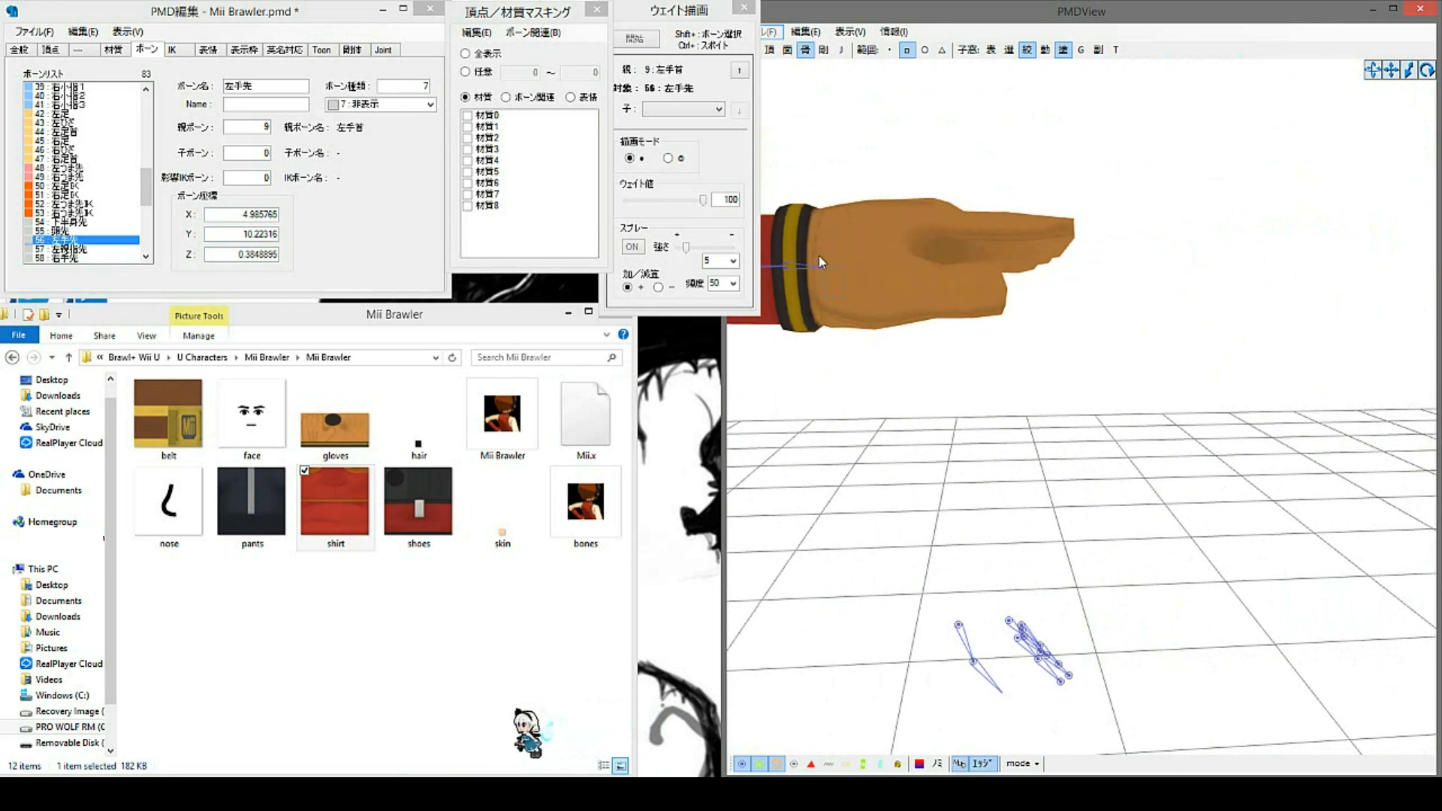
left_click(323, 214)
key("ctrl+v")
Step: Select the right wrist bone (右手首) and add the bones at the left wrist to the selection
left_click(987, 419)
middle_click_drag(987, 419, 1169, 349)
scroll(1054, 415, "down", 3)
left_click(974, 335)
left_click_drag(1161, 316, 1208, 354, "shift")
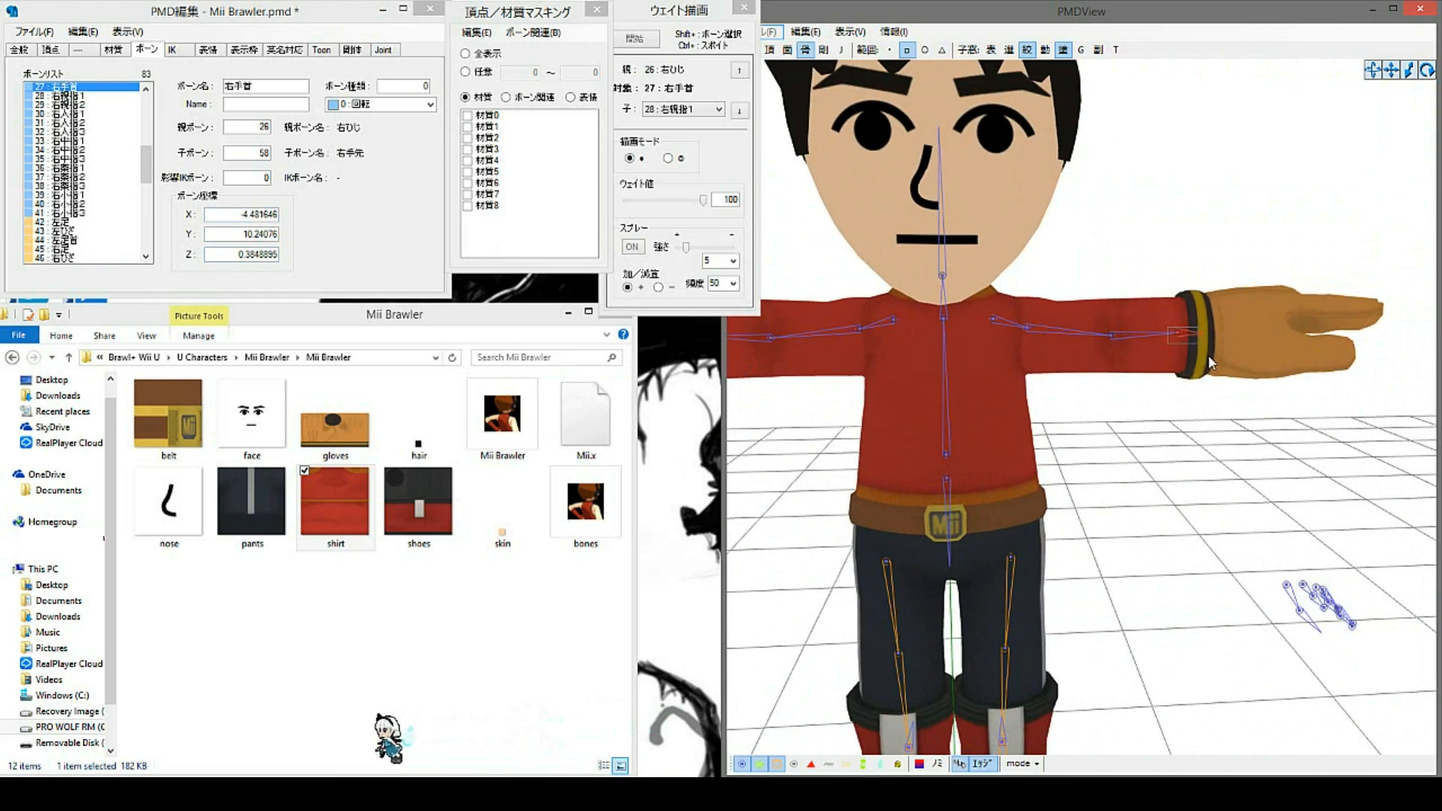
middle_click_drag(987, 400, 1150, 416)
right_click_drag(1151, 416, 1166, 457)
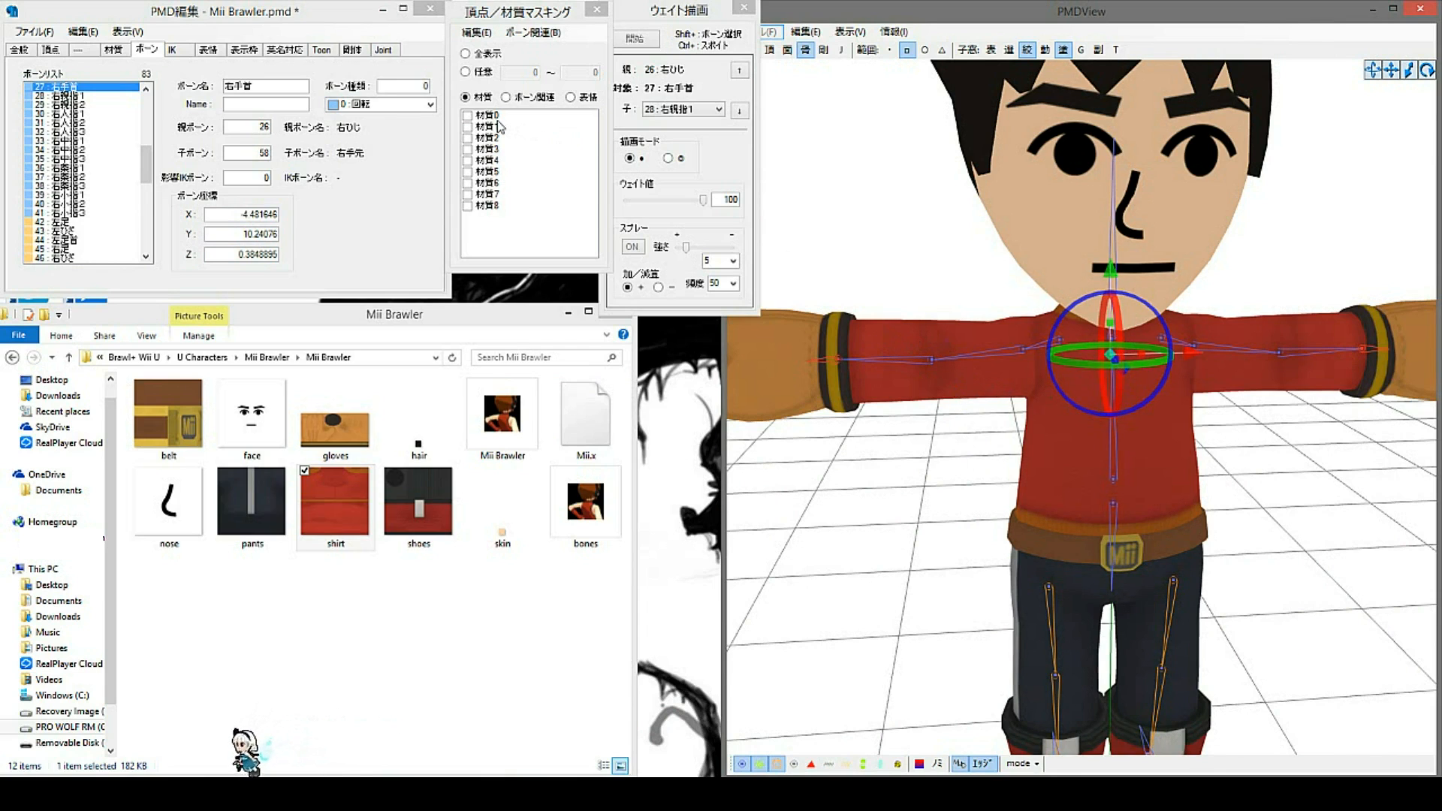
Step: Show the vertices of the shirt material 材質0 and examine them along both sleeves
left_click(468, 115)
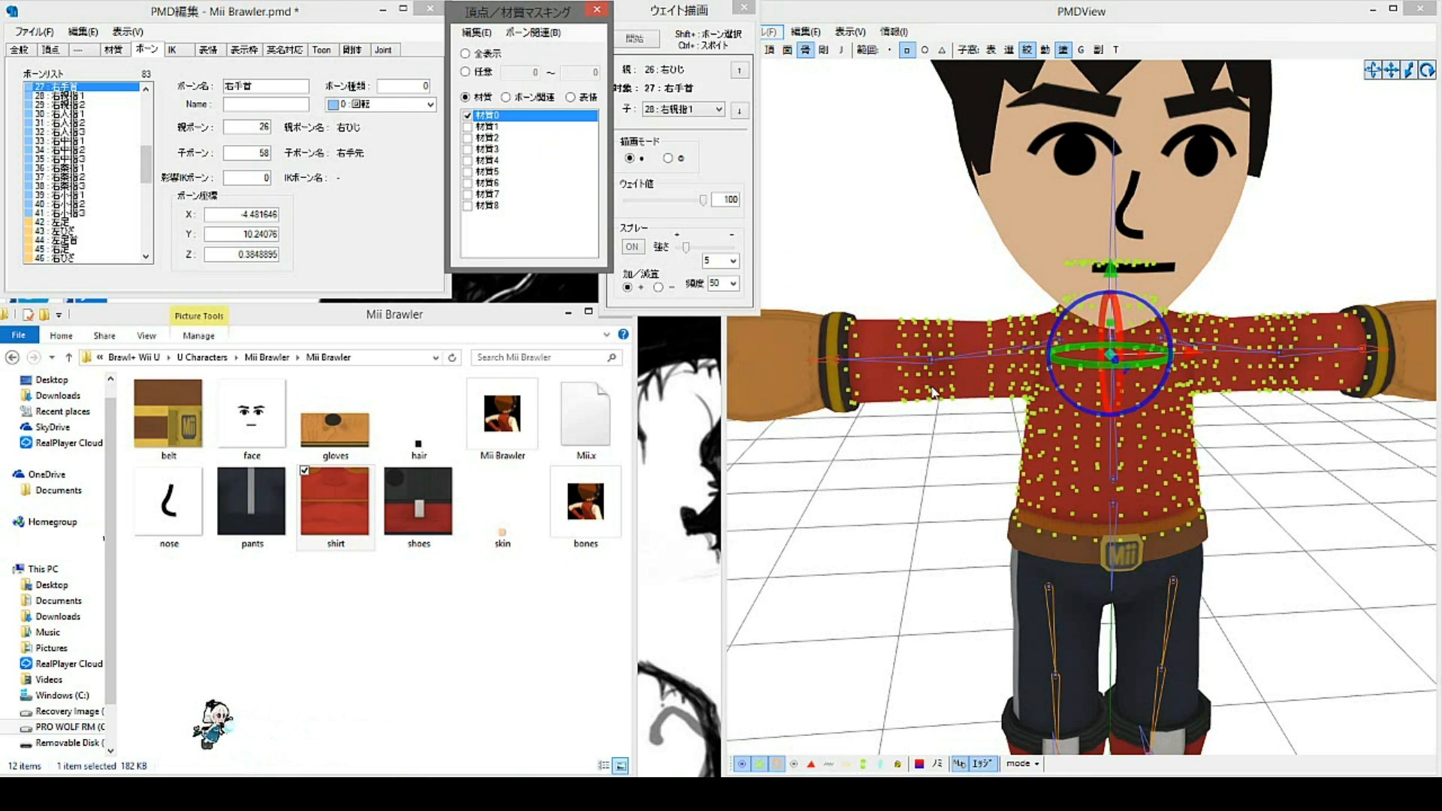
middle_click_drag(1020, 405, 815, 401)
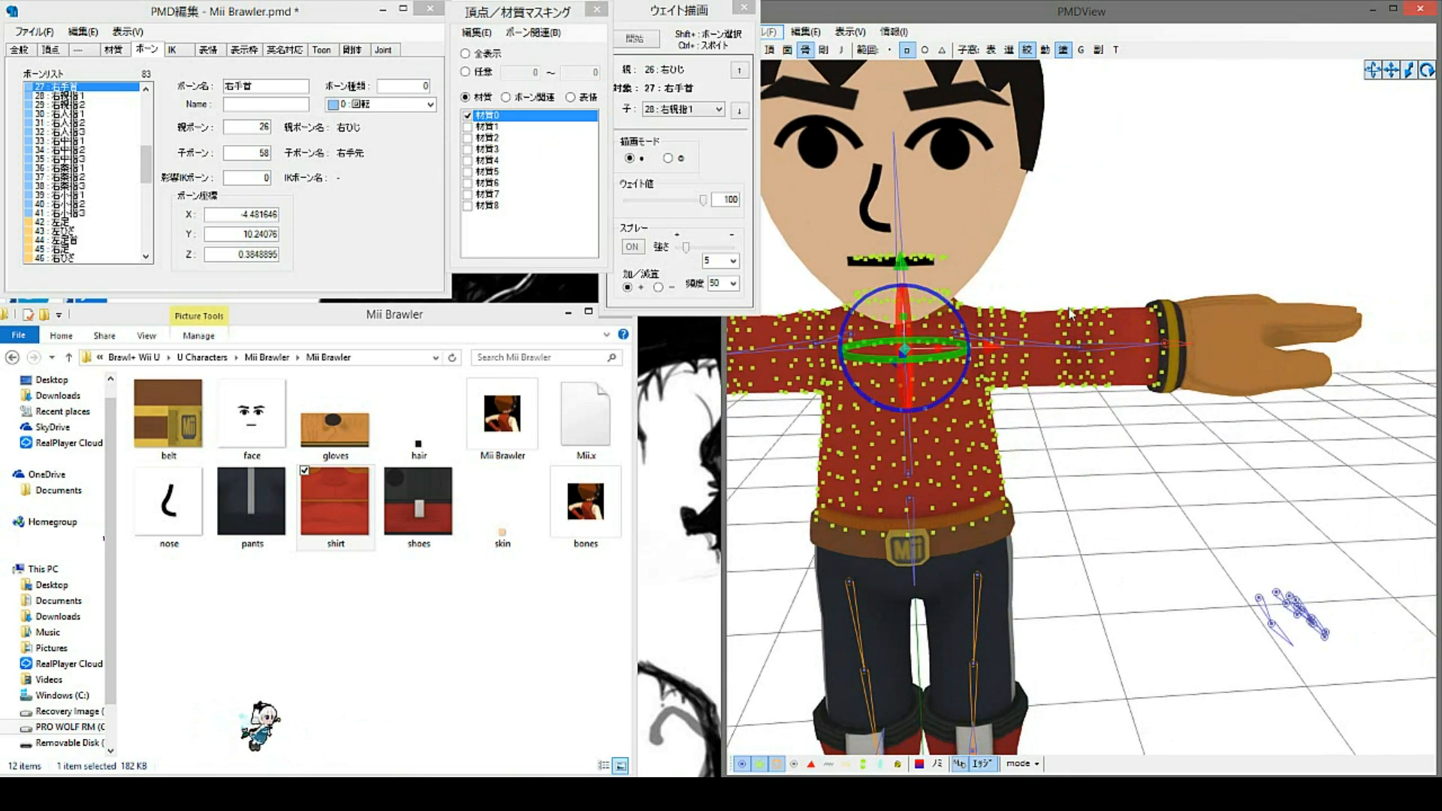
middle_click_drag(1195, 408, 1102, 416)
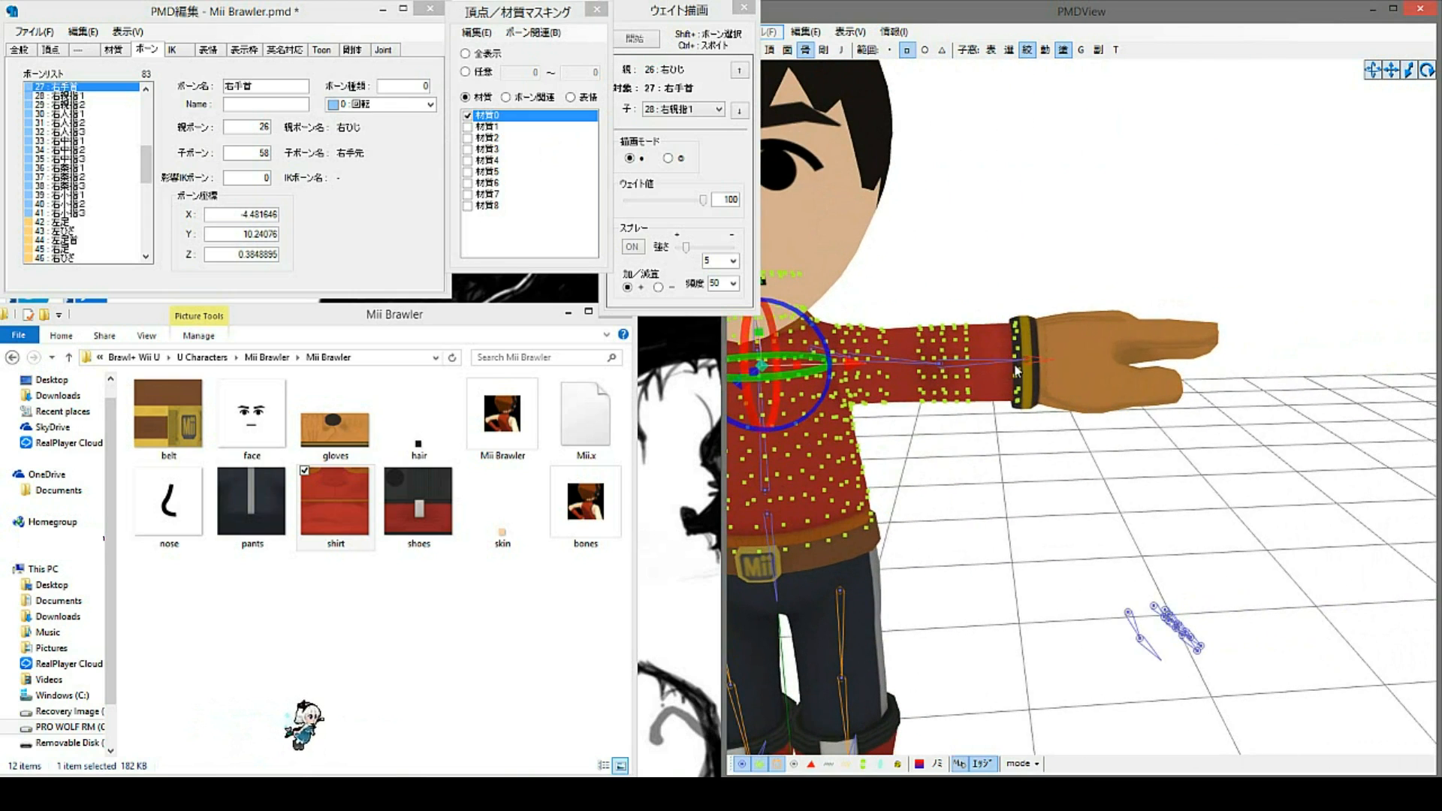
middle_click_drag(797, 425, 1249, 410)
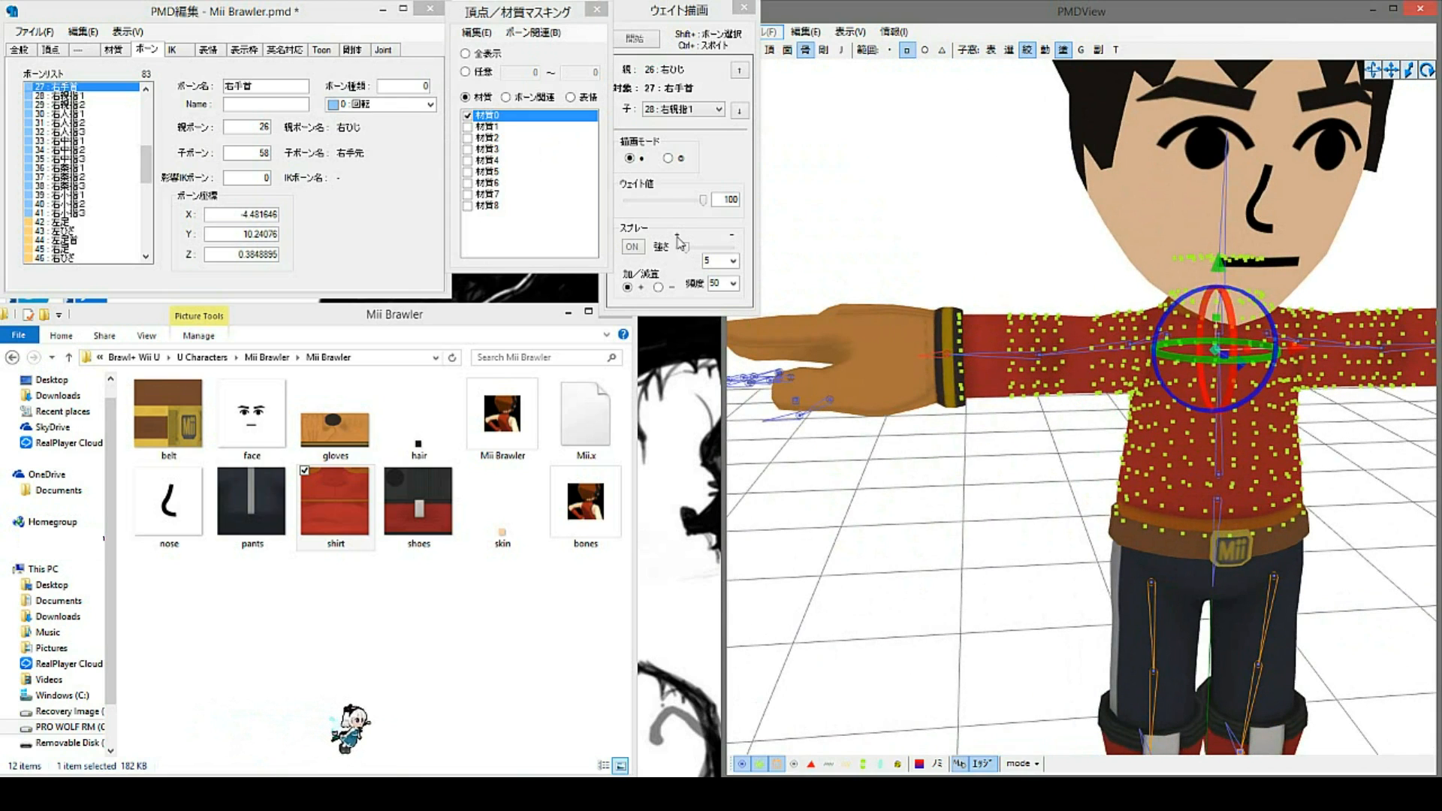
Step: Change the material mask from 材質0 to the glove material 材質6 so that only the glove vertices are shown
left_click(499, 116)
key("Down")
key("Down")
key("Down")
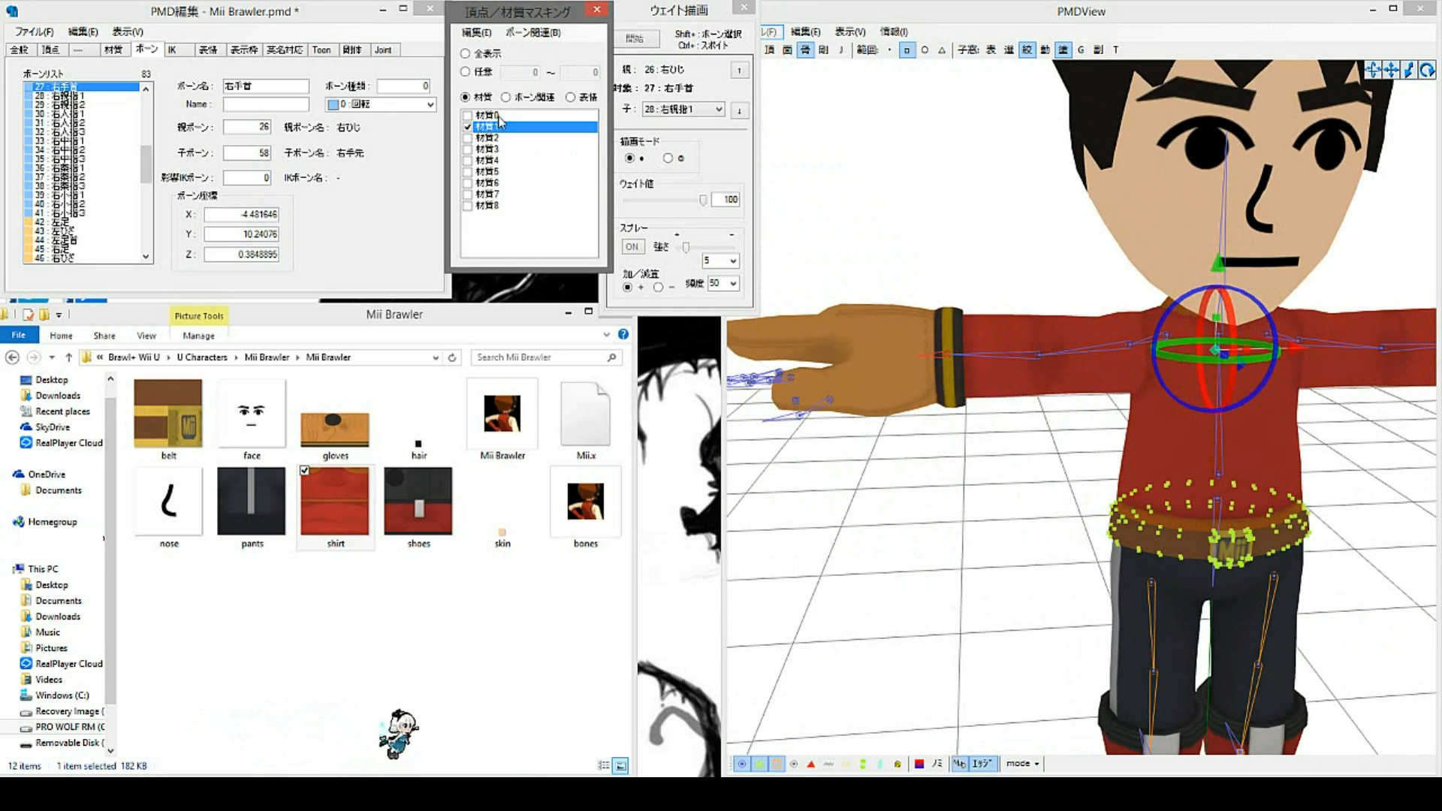
key("Down")
key("Down")
key("Down")
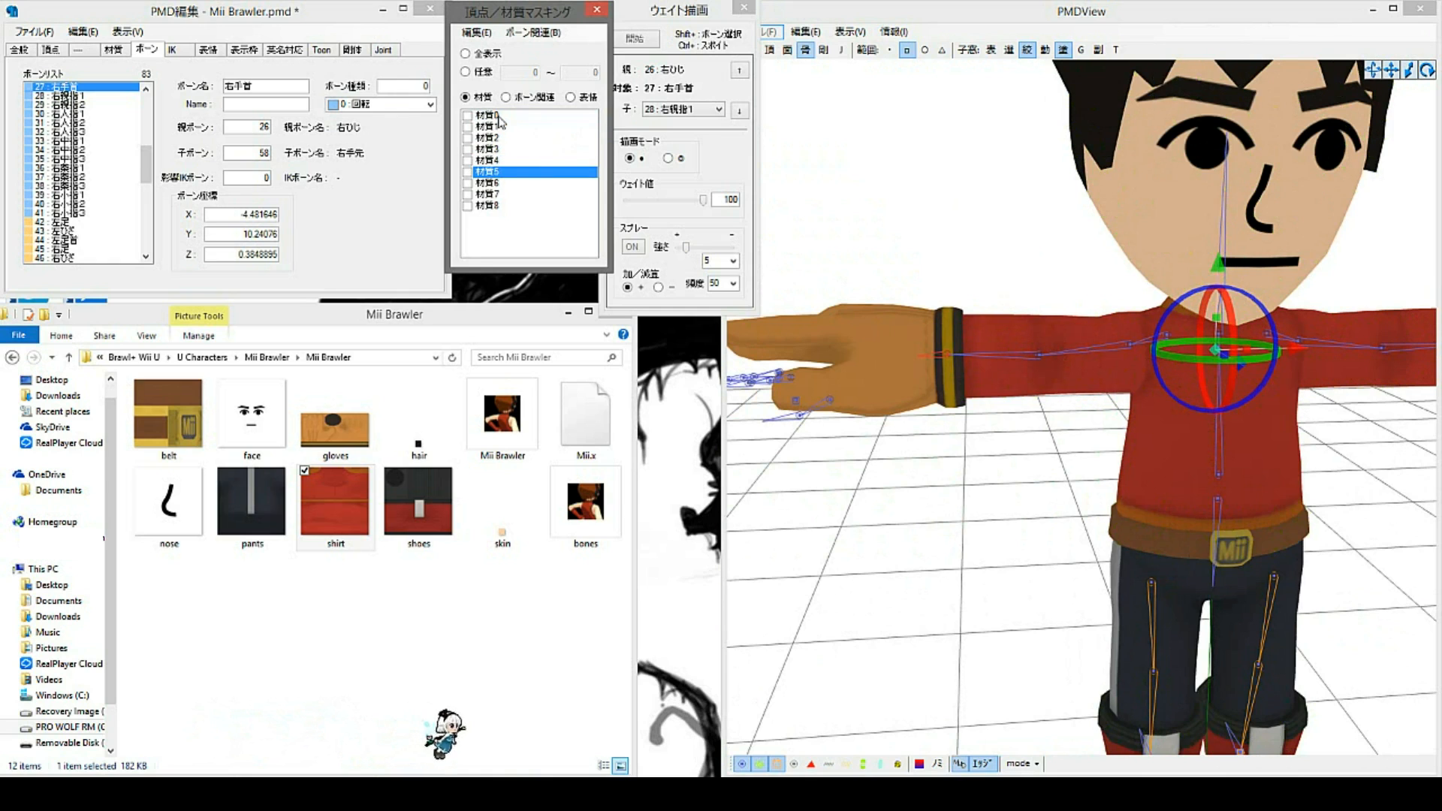
key("space")
Step: Examine the glove vertices and wrist bones of both hands from the front and from above
middle_click_drag(984, 359, 1034, 359)
scroll(1033, 359, "up", 1)
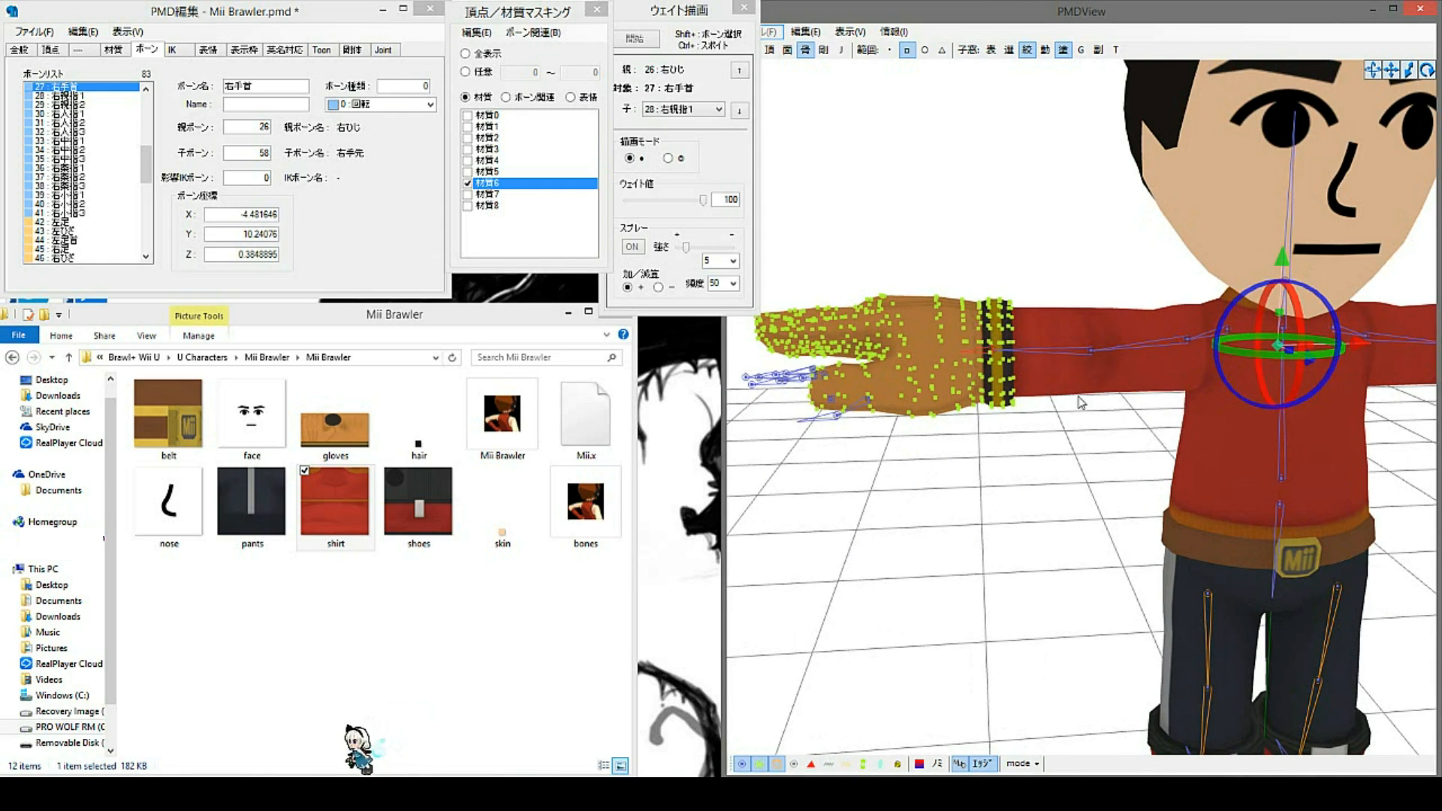
middle_click_drag(1191, 392, 1111, 392)
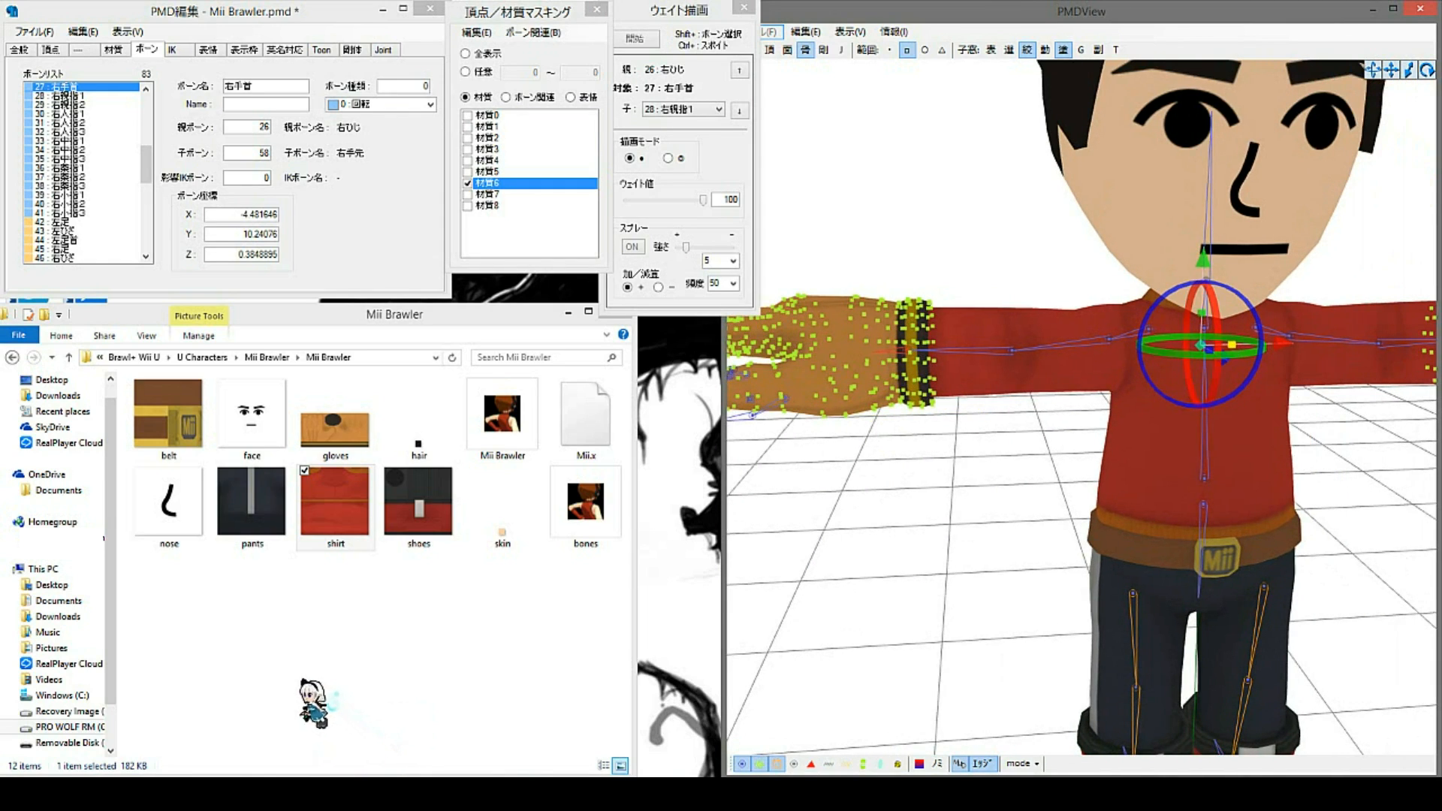
middle_click_drag(826, 391, 975, 390)
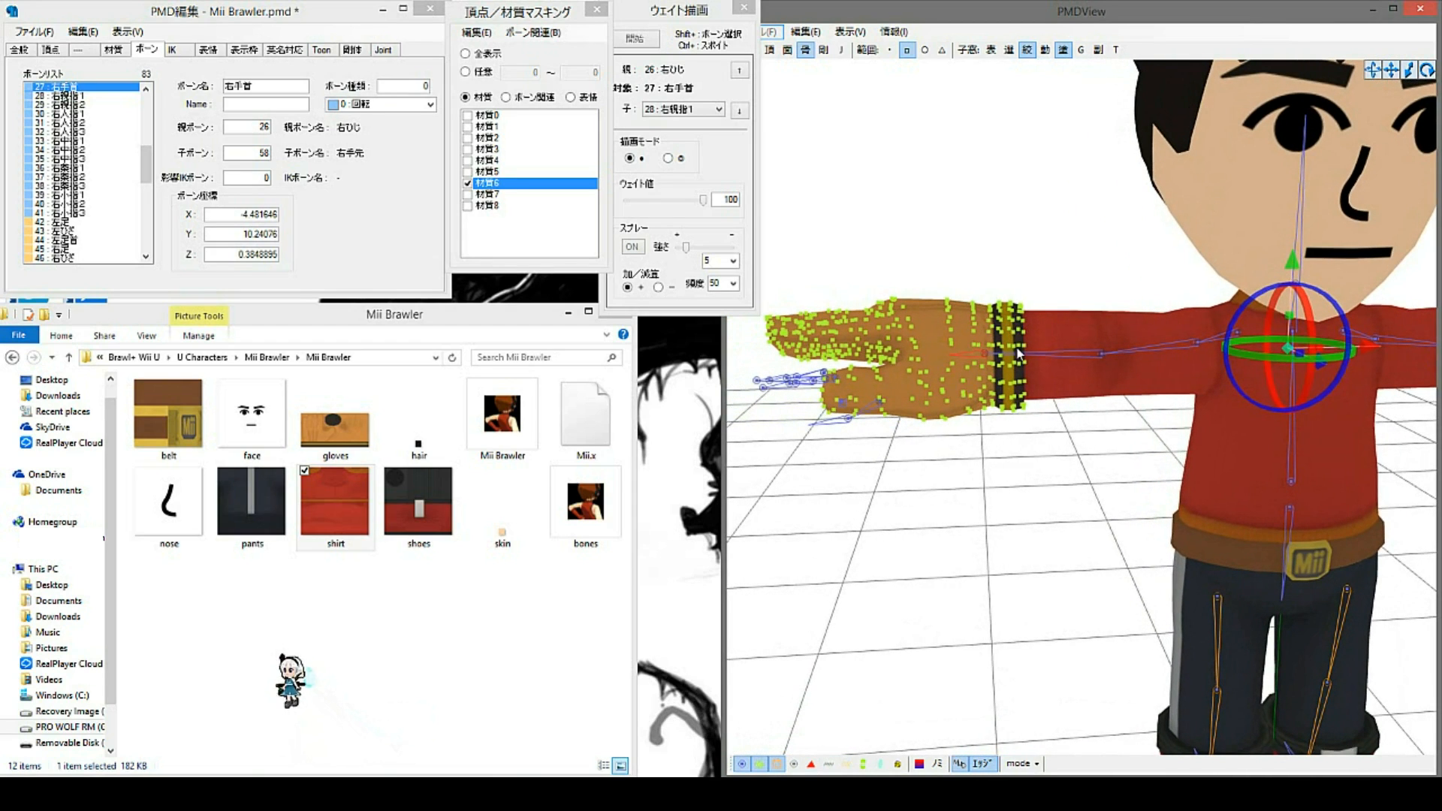
right_click_drag(1083, 435, 975, 503)
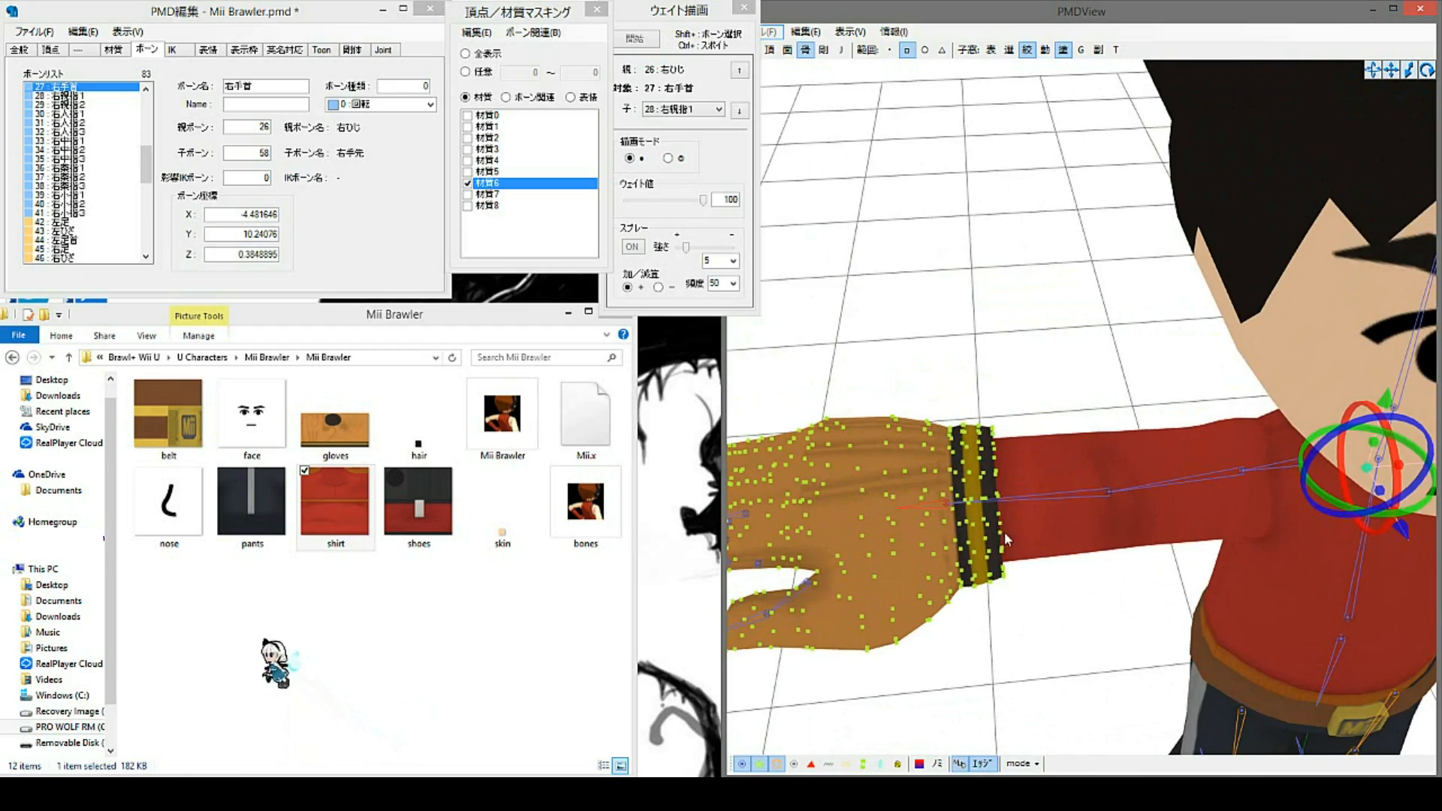
scroll(1000, 538, "down", 5)
middle_click_drag(1000, 538, 998, 486)
scroll(1054, 421, "down", 3)
right_click_drag(1100, 372, 1042, 259)
right_click_drag(1178, 386, 1191, 434)
middle_click_drag(1191, 434, 1201, 418)
scroll(1201, 418, "up", 3)
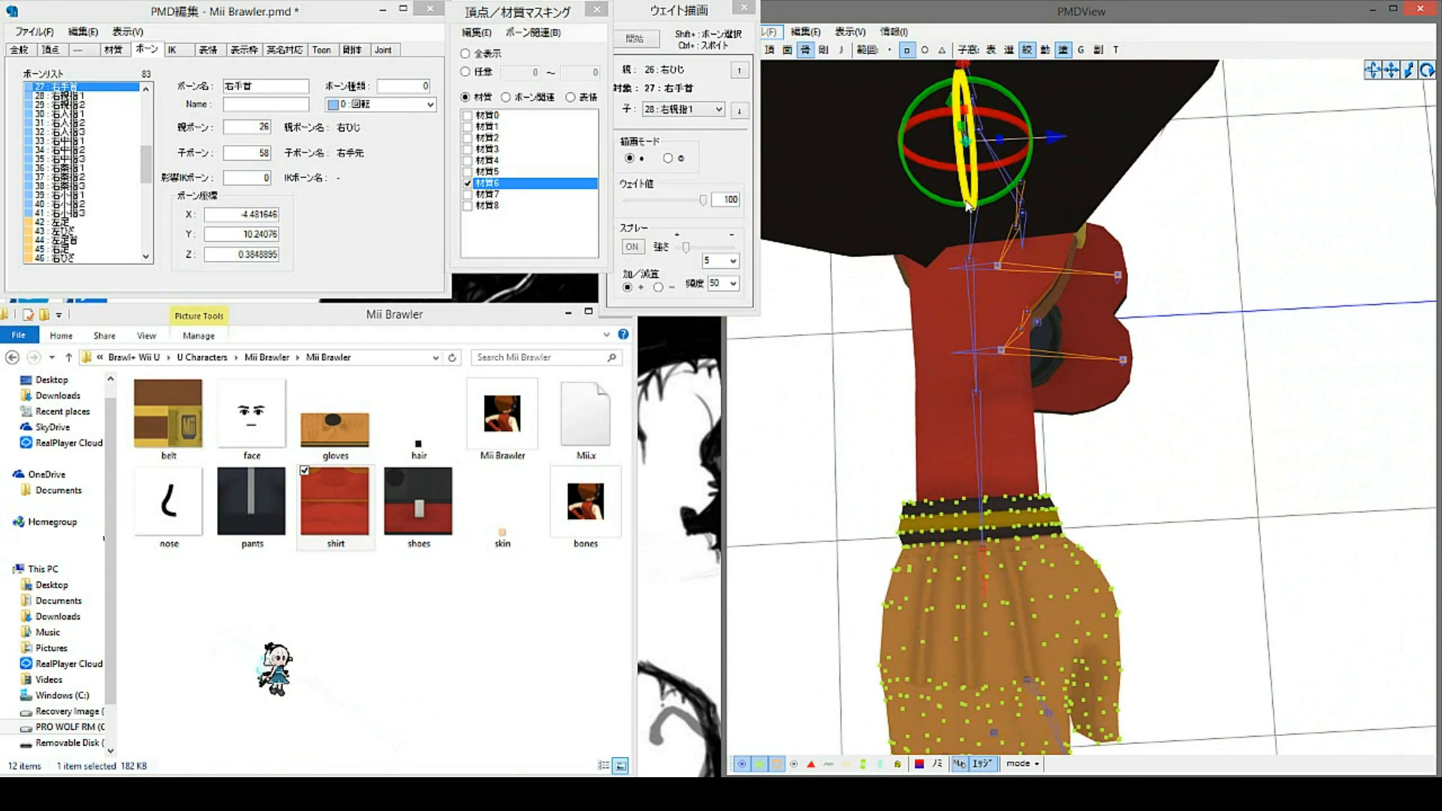
middle_click_drag(1025, 513, 1147, 464)
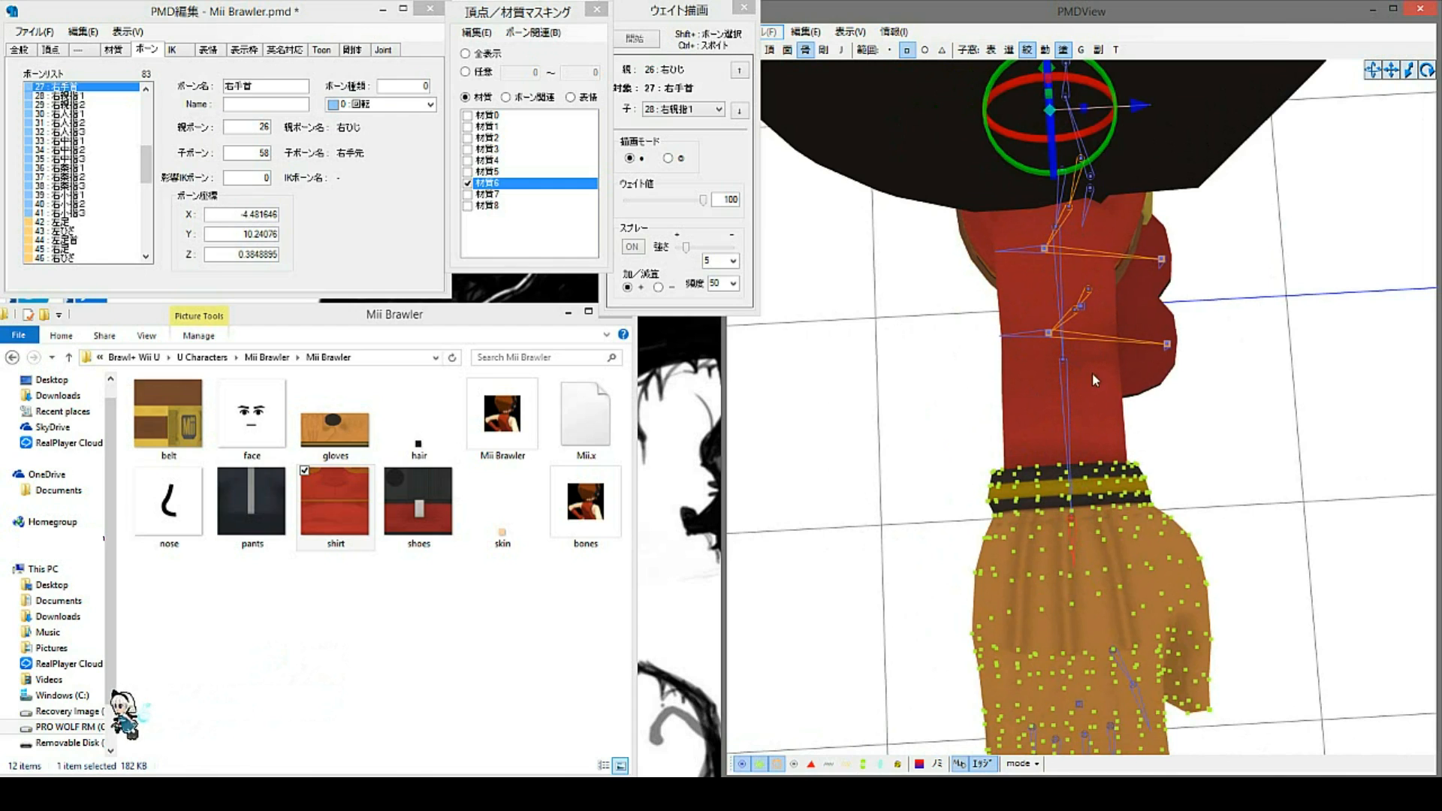
right_click_drag(1077, 404, 1063, 395)
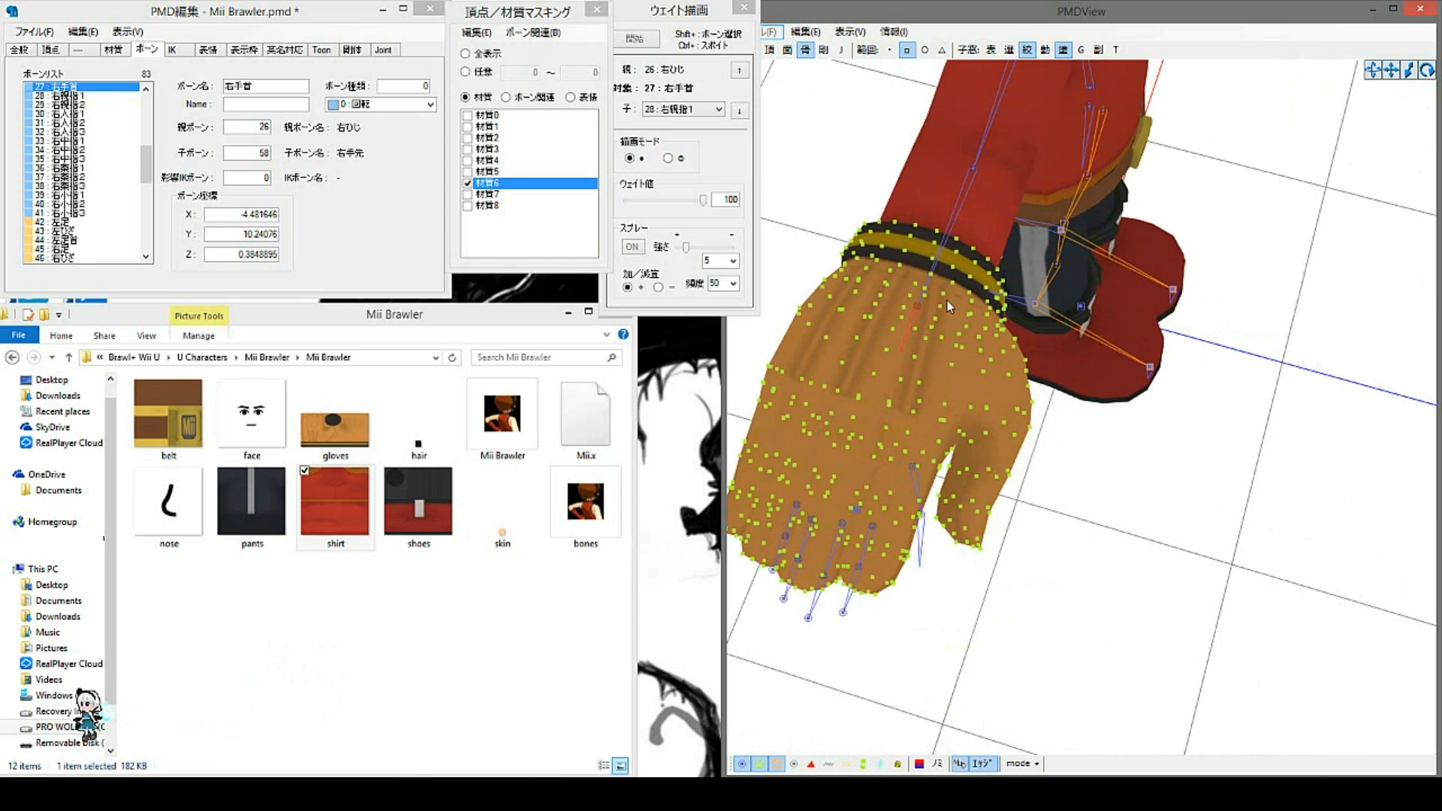
right_click_drag(1030, 200, 1044, 241)
scroll(1043, 241, "down", 4)
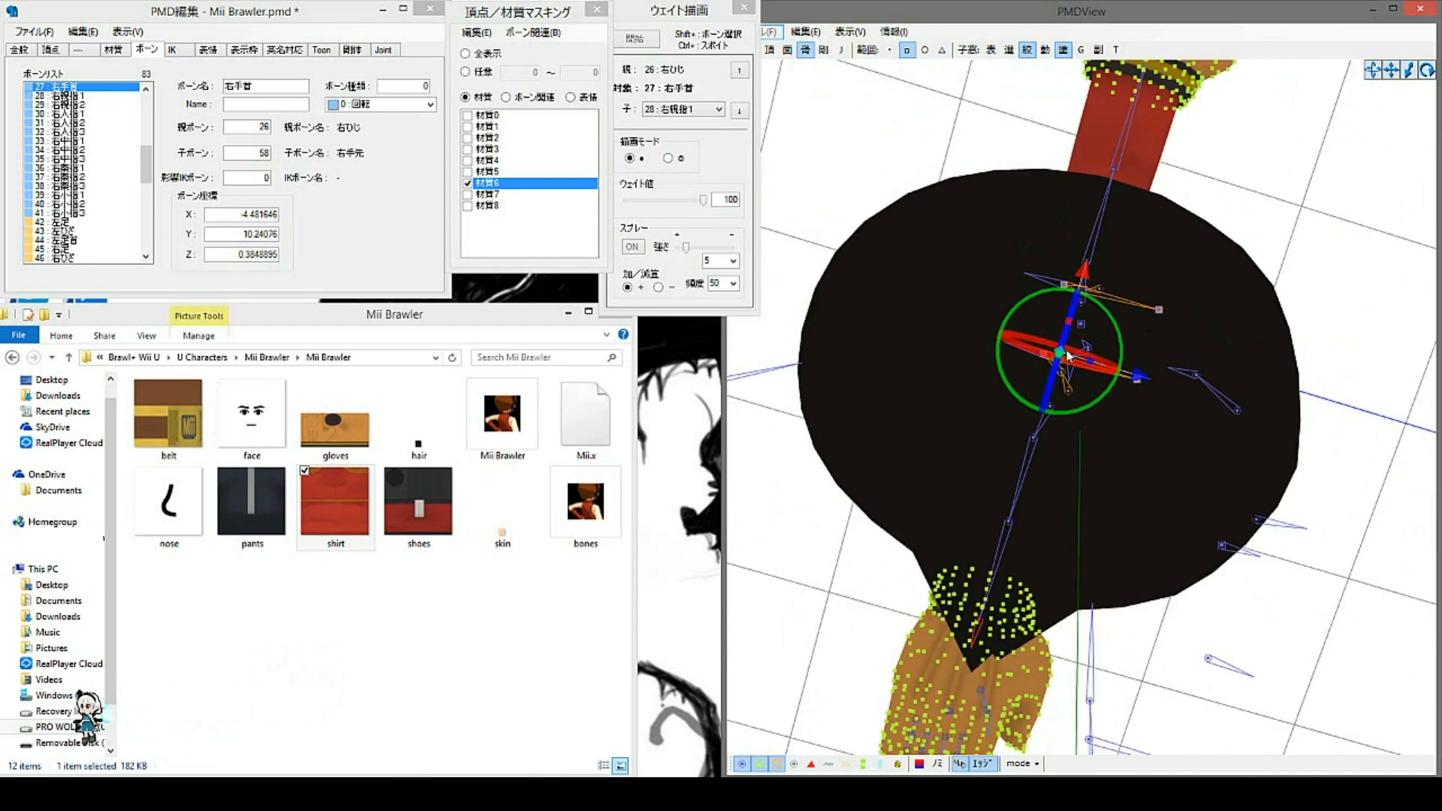
right_click_drag(980, 466, 1100, 397)
scroll(1100, 396, "up", 4)
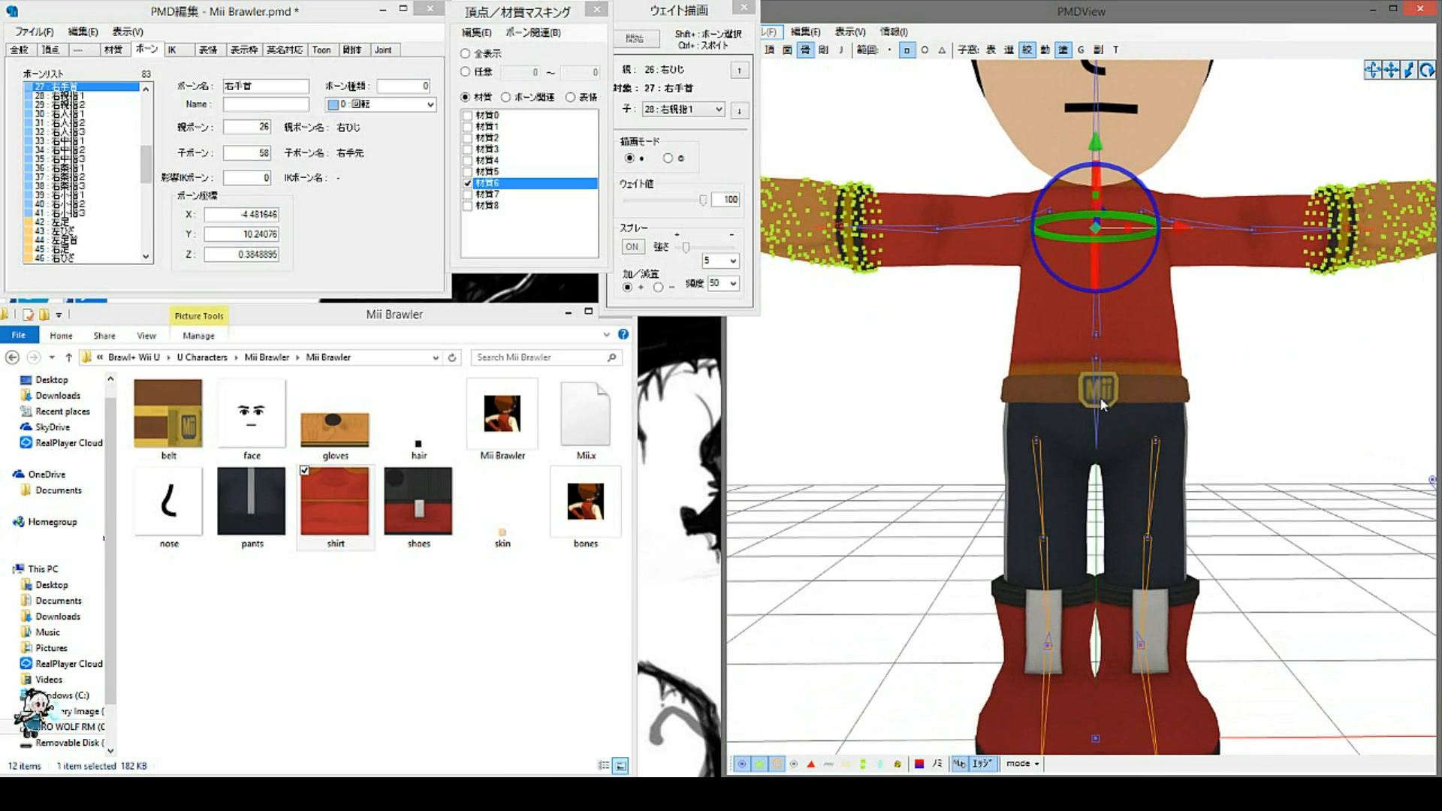
Step: Select the right index finger bones (右人指) and raise them into the finger part of the right glove
middle_click_drag(894, 295, 1042, 361)
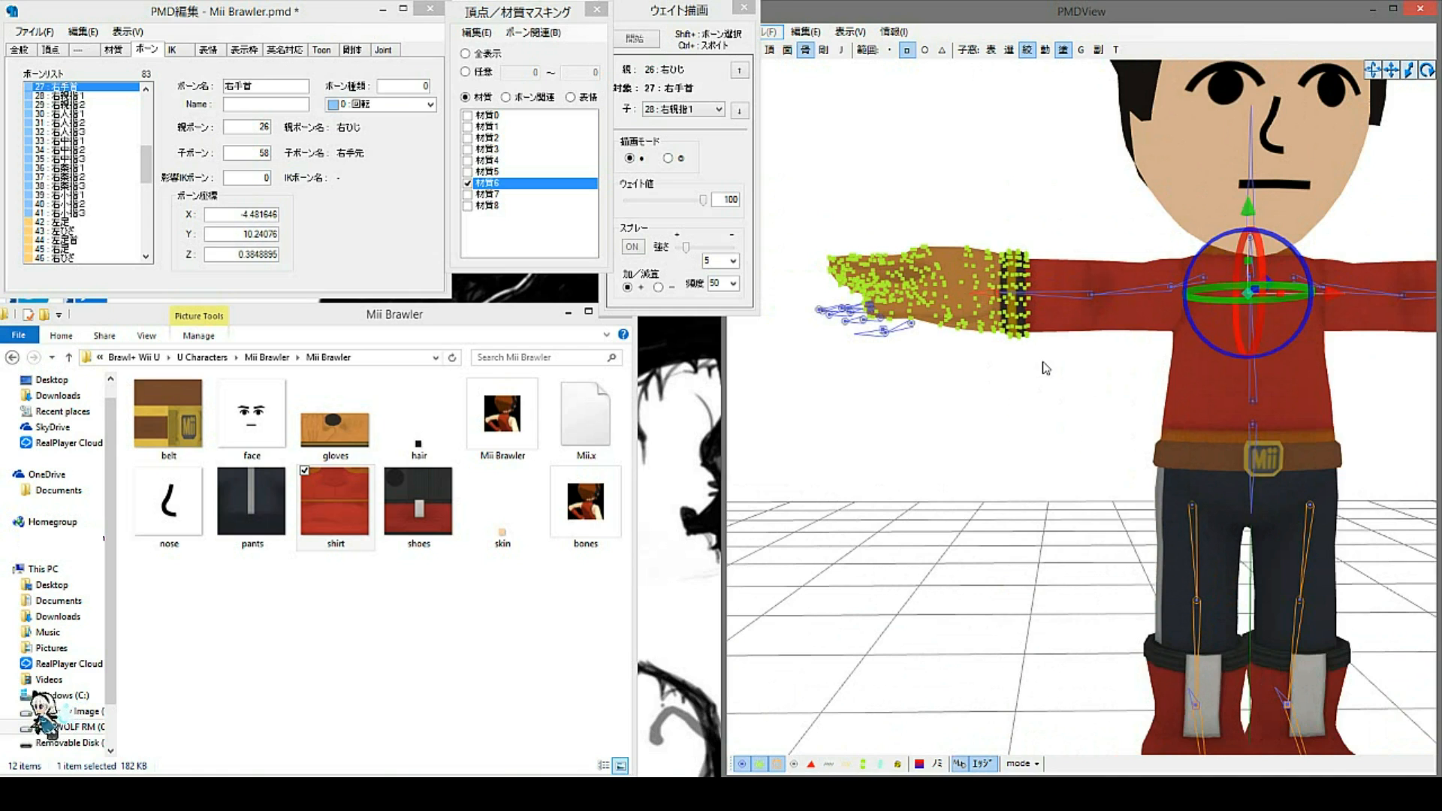
scroll(1046, 368, "up", 6)
right_click_drag(1061, 345, 981, 263)
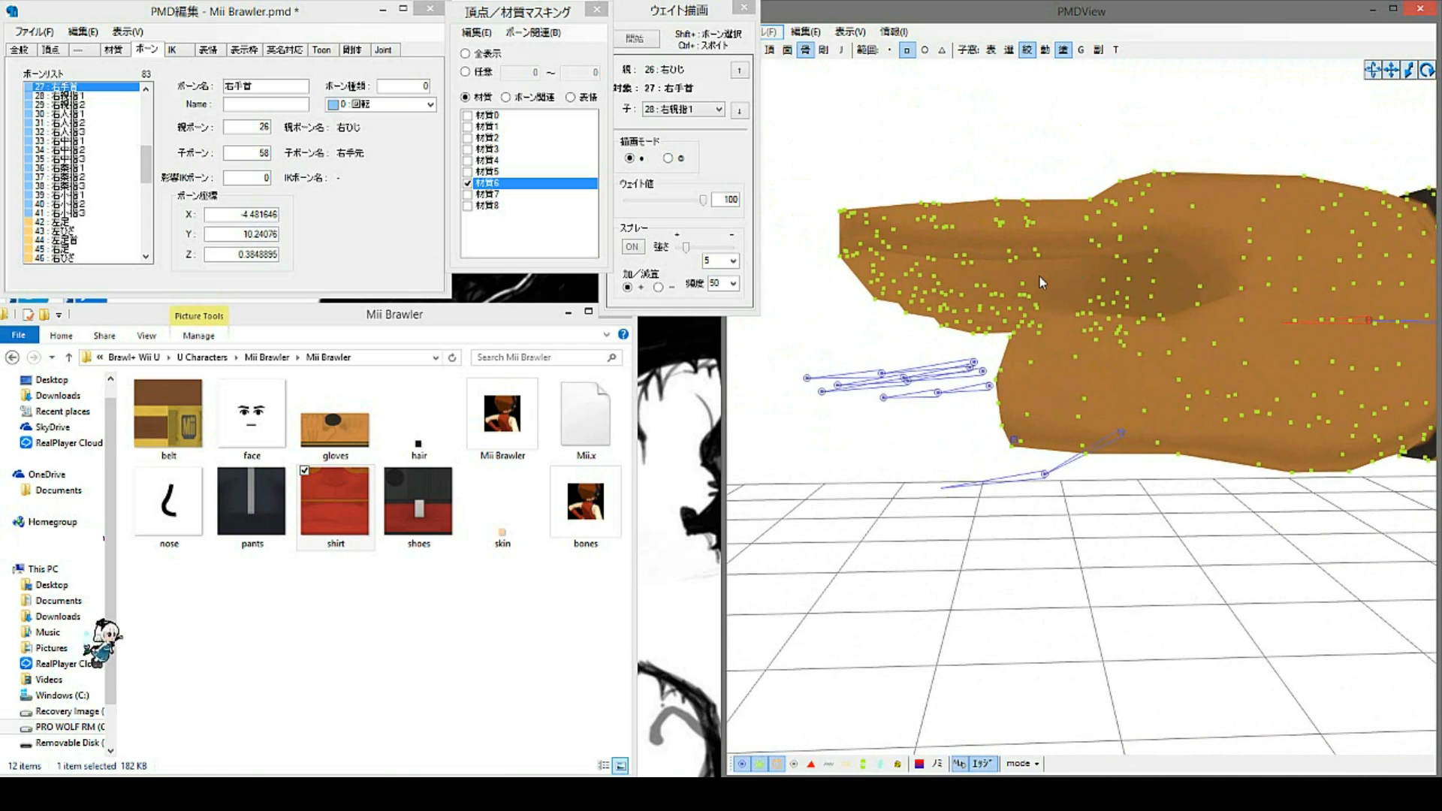
scroll(1040, 280, "up", 1)
right_click_drag(1040, 280, 1043, 283)
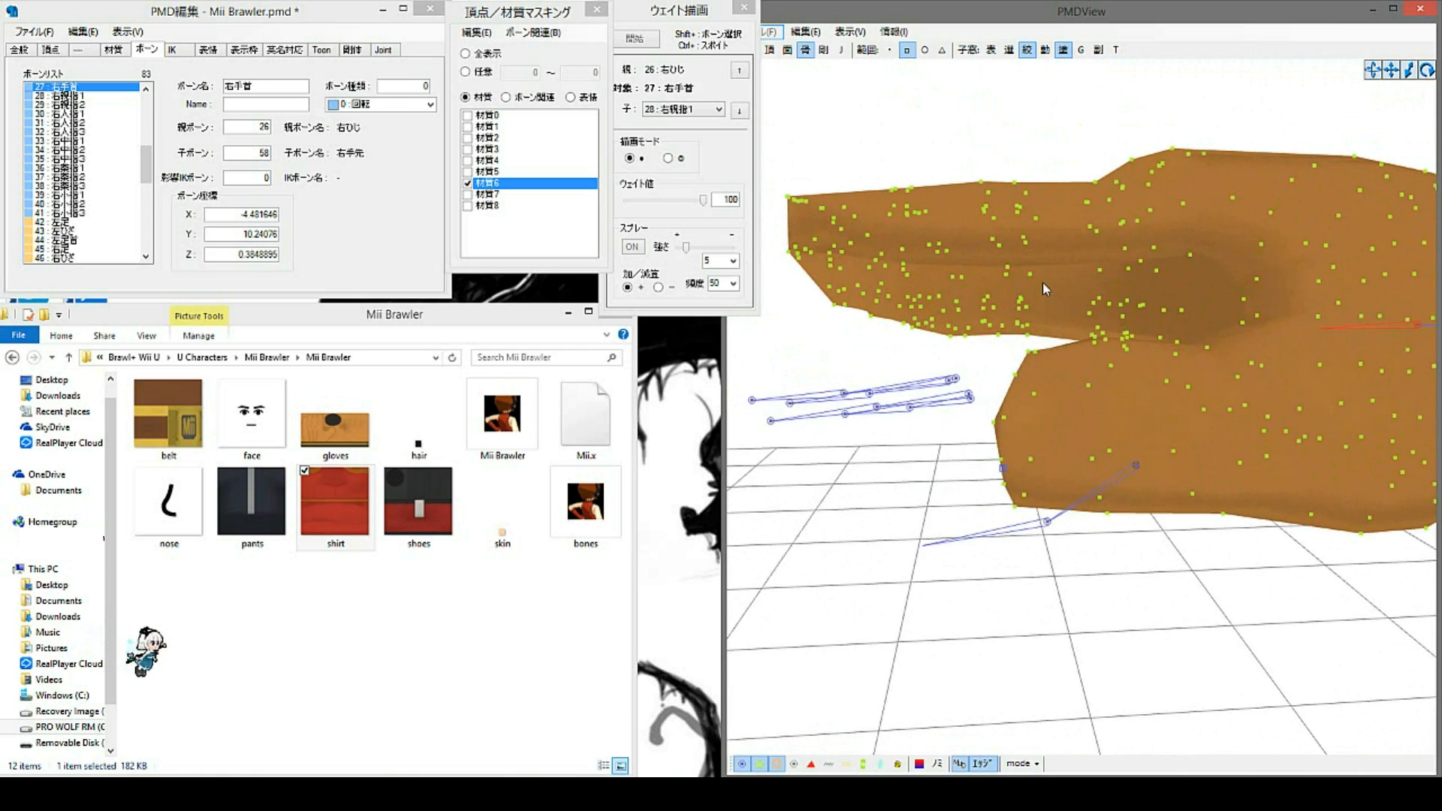
scroll(1044, 286, "up", 4)
mouse_move(1064, 291)
middle_mouse_down()
mouse_move(1082, 317)
mouse_move(1075, 301)
middle_mouse_up()
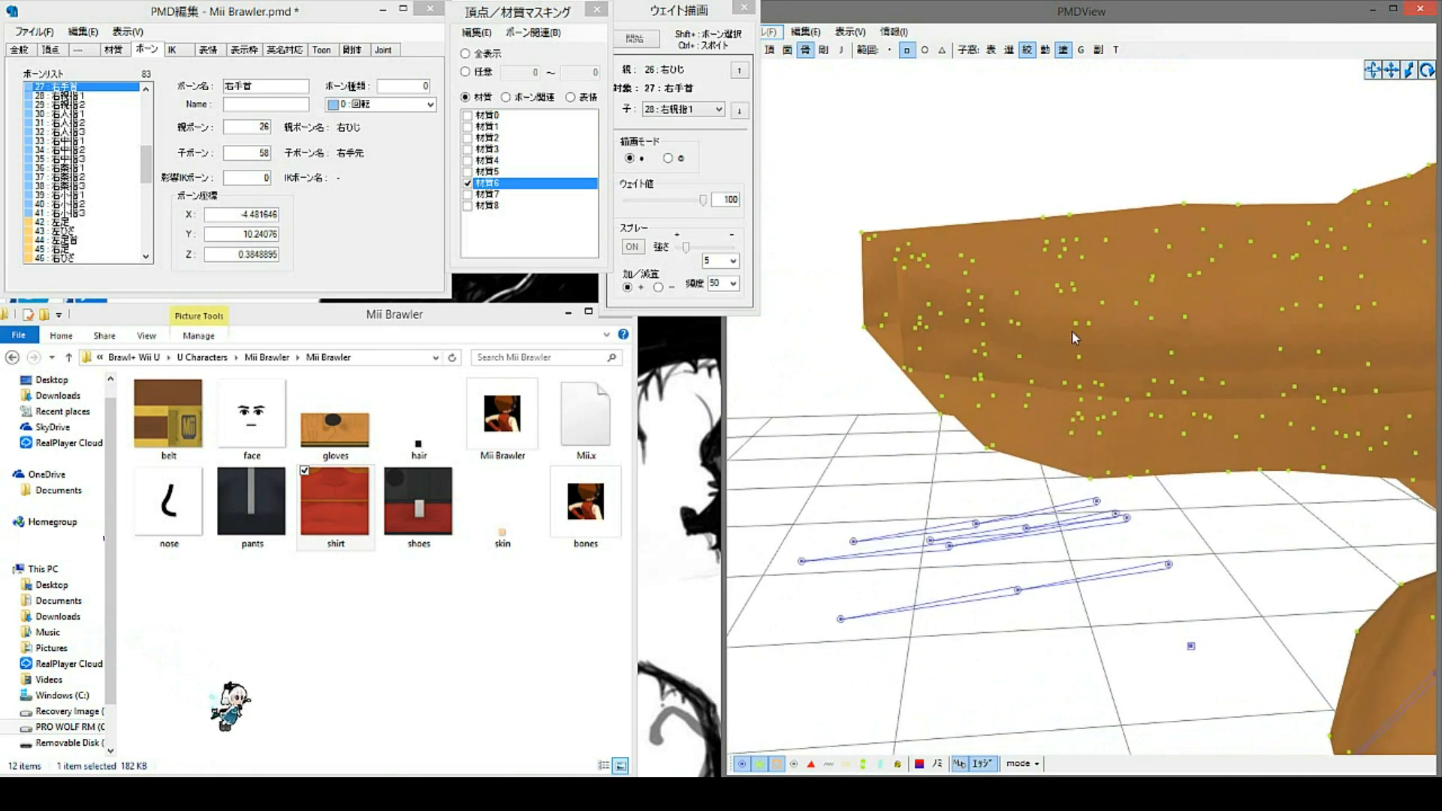
scroll(1071, 333, "up", 3)
right_click_drag(889, 383, 1131, 518)
left_click(1129, 518)
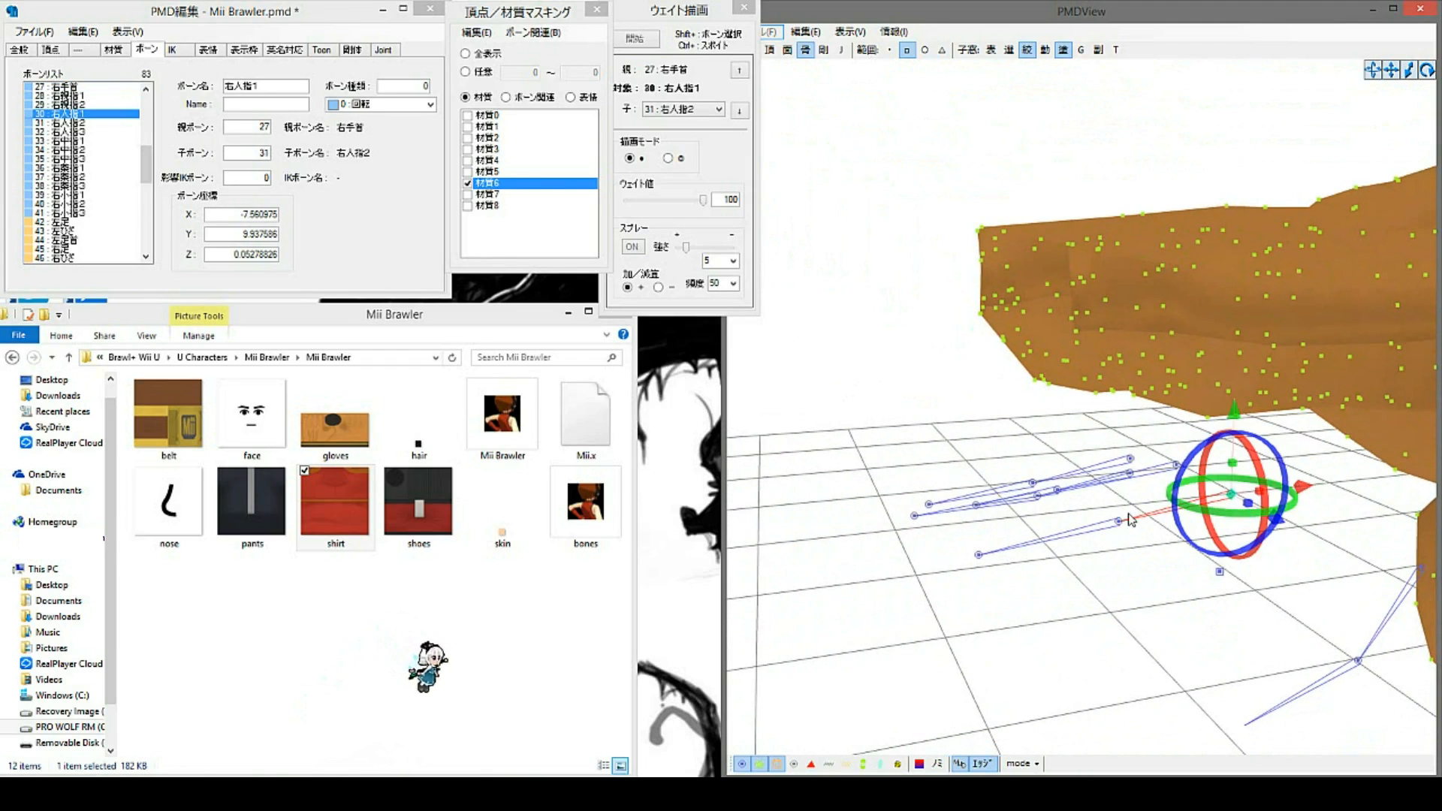
left_click_drag(1115, 520, 1139, 538)
mouse_move(1023, 553)
left_mouse_down()
mouse_move(976, 560)
mouse_move(1008, 571)
left_mouse_up()
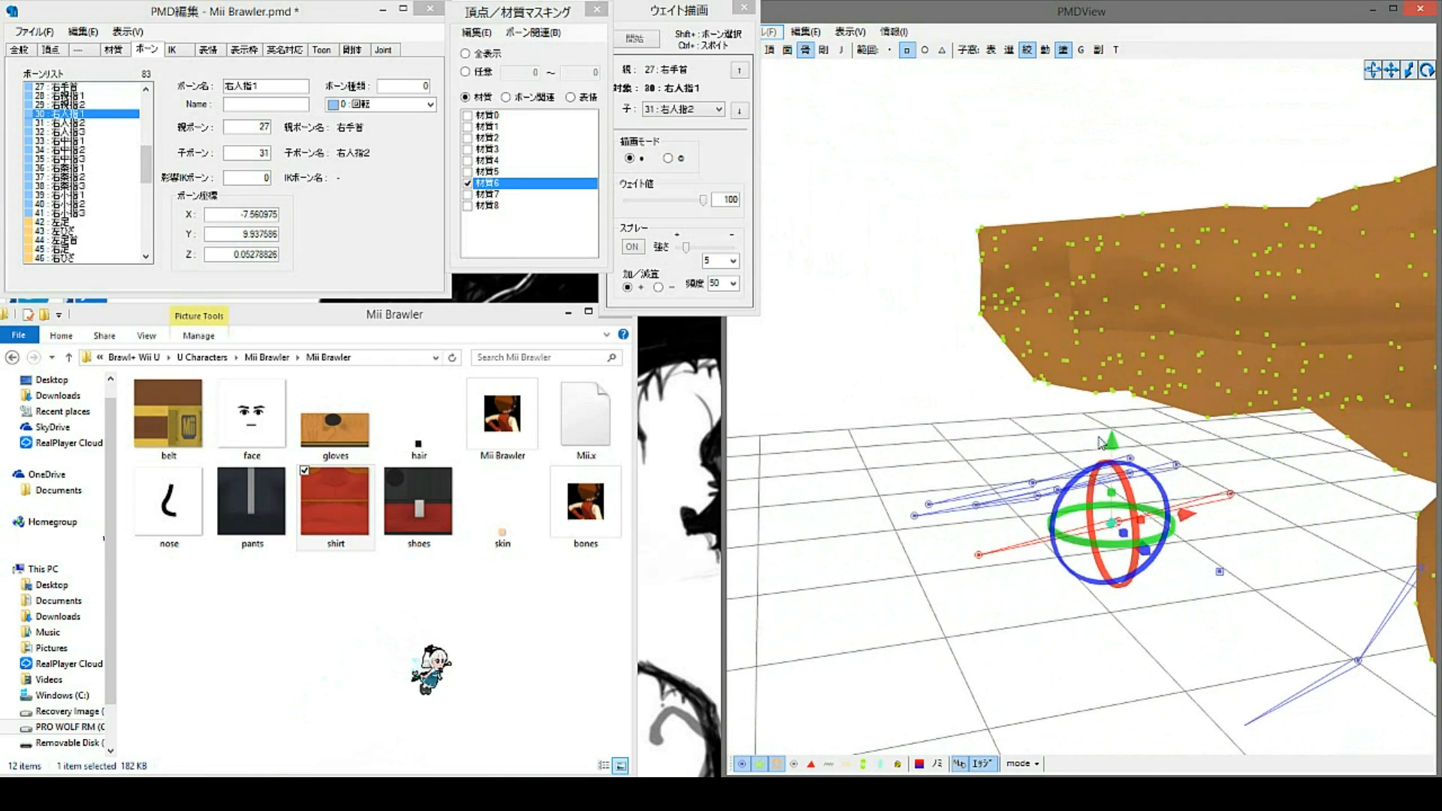
left_click_drag(1113, 447, 1120, 247)
Step: Move the right thumb bones (右親指) inward and up into the glove's thumb, and lower the remaining right finger bones away from the hand
right_click_drag(1202, 496, 1174, 486)
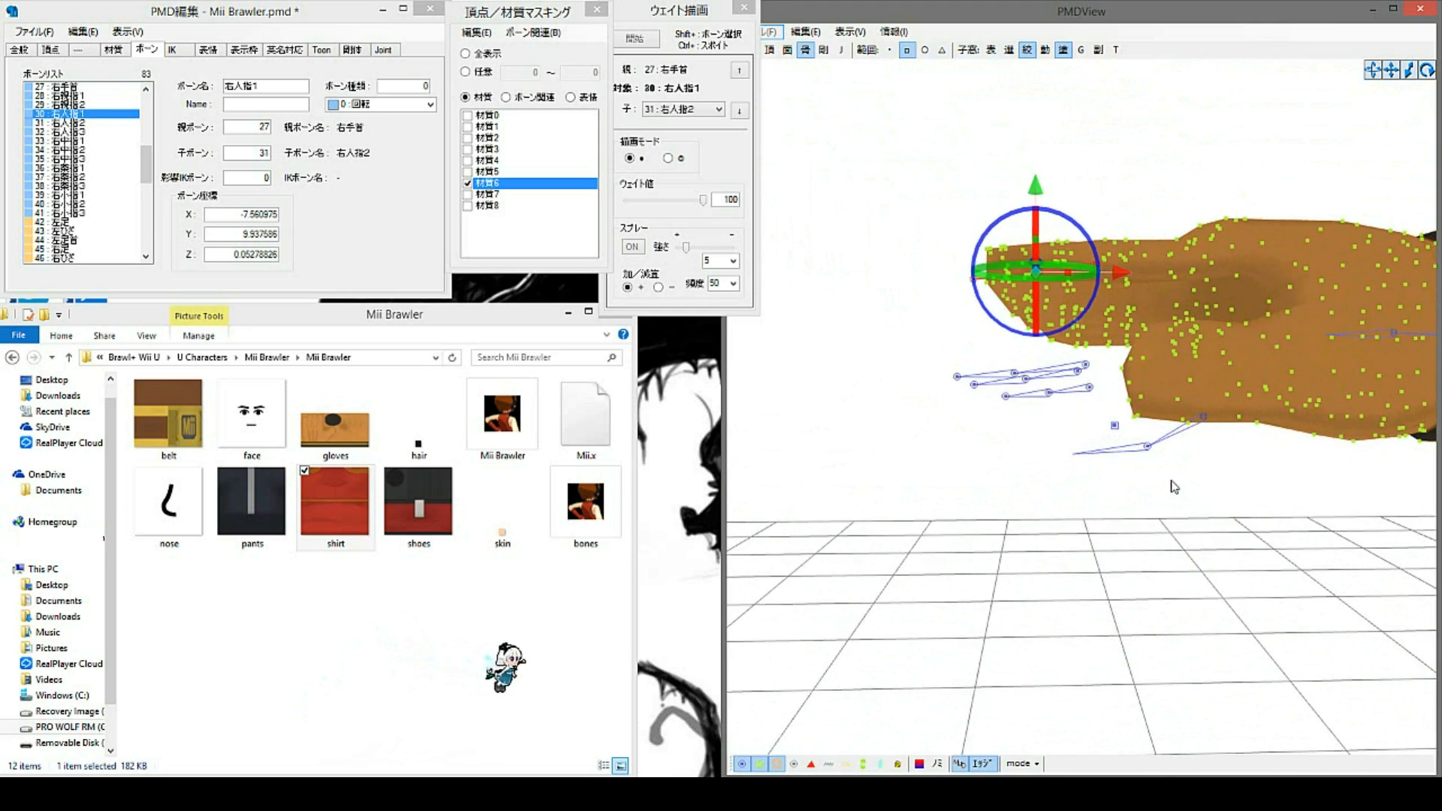
left_click(1201, 412)
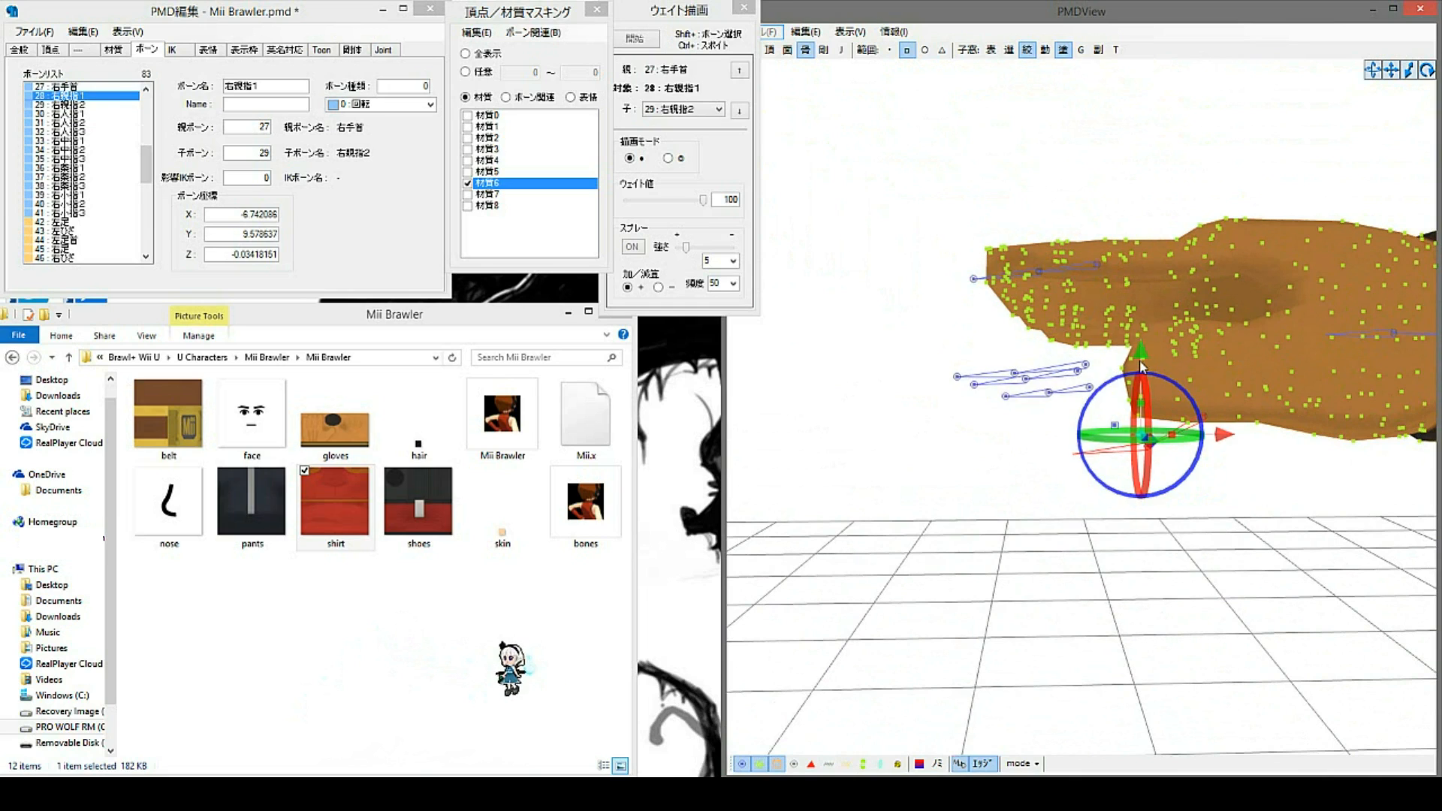
left_click(1147, 376)
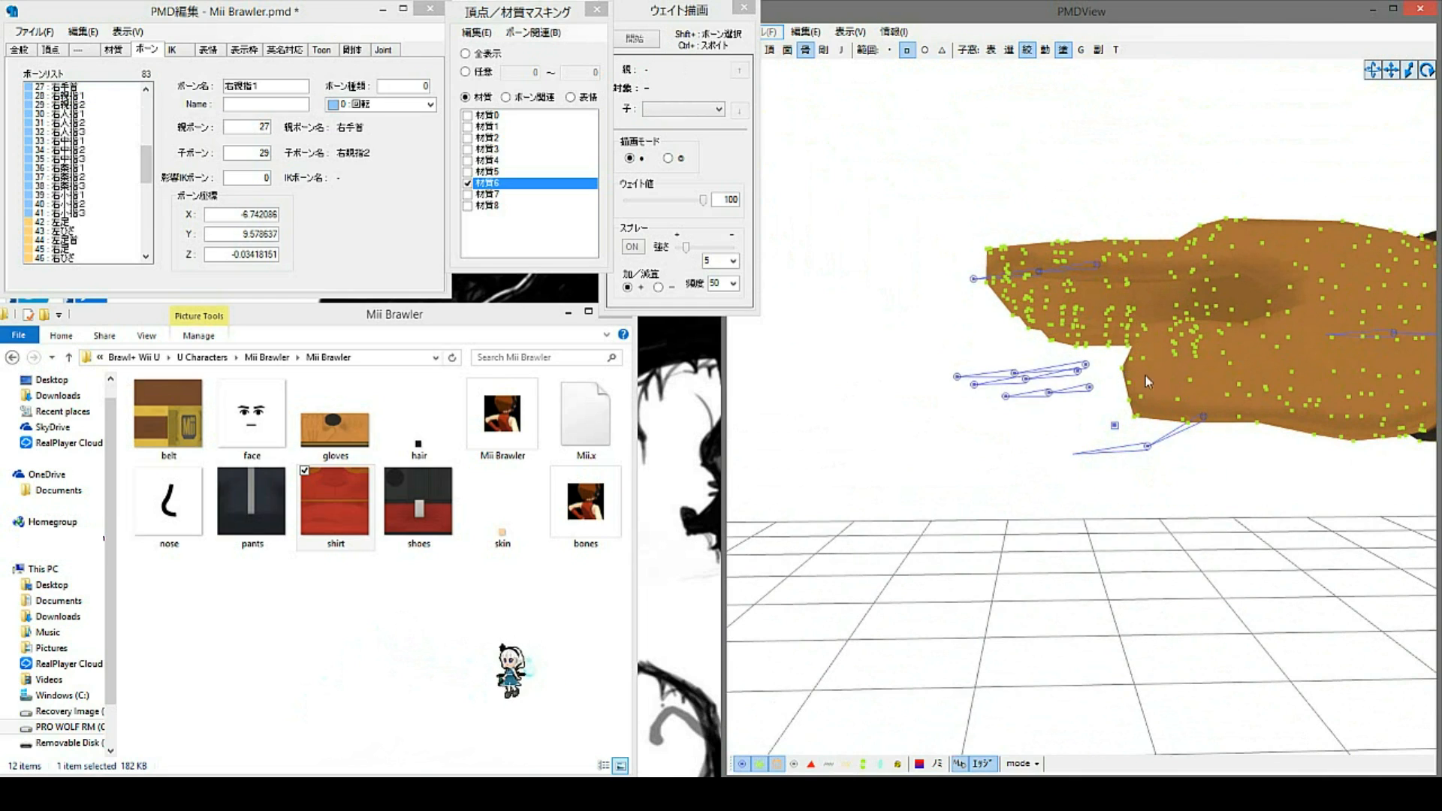
left_click(1078, 453)
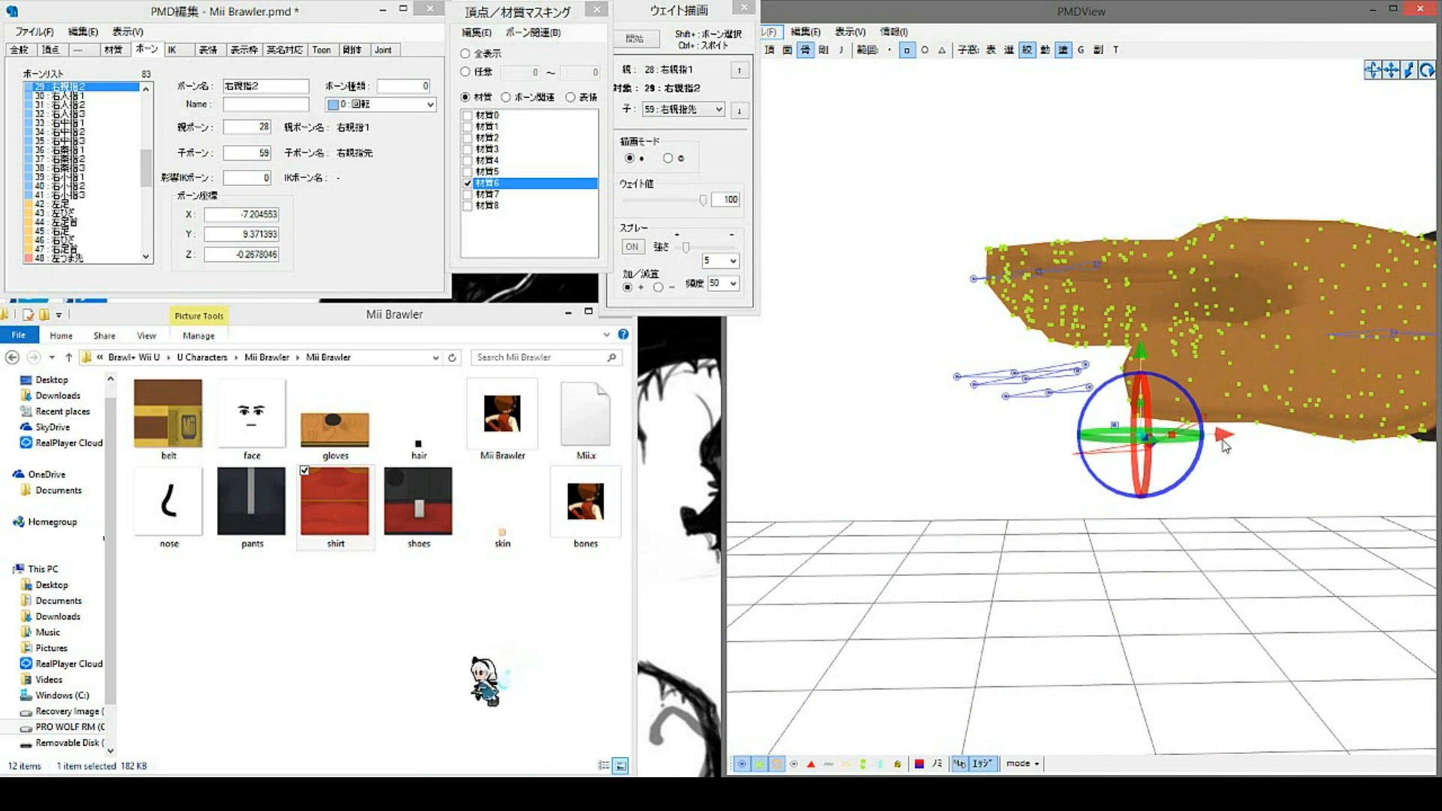
left_click_drag(1225, 446, 1328, 447)
left_click_drag(1247, 362, 1245, 284)
left_click_drag(939, 354, 1138, 469)
left_click_drag(1040, 311, 1040, 581)
Step: Select the left thumb and index finger bones near the floor and raise them to the height of the left glove
middle_click_drag(1232, 515, 1160, 564)
scroll(1131, 512, "down", 5)
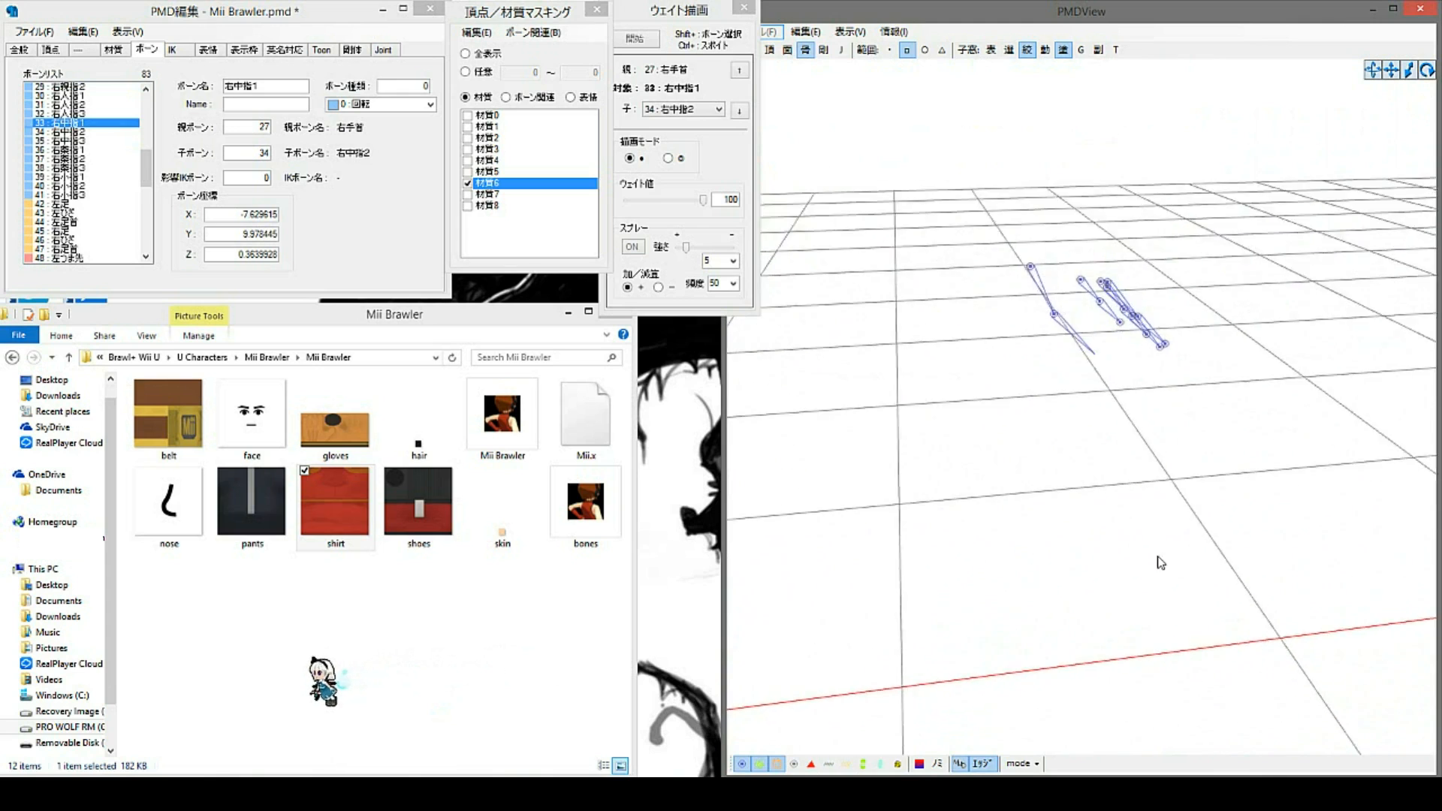
scroll(1161, 563, "up", 3)
left_click(1135, 394)
left_click_drag(1181, 458, 1167, 434, "shift")
left_click_drag(1220, 498, 1205, 473, "shift")
left_click_drag(999, 332, 1079, 485, "shift")
left_click_drag(1105, 540, 1080, 463, "shift")
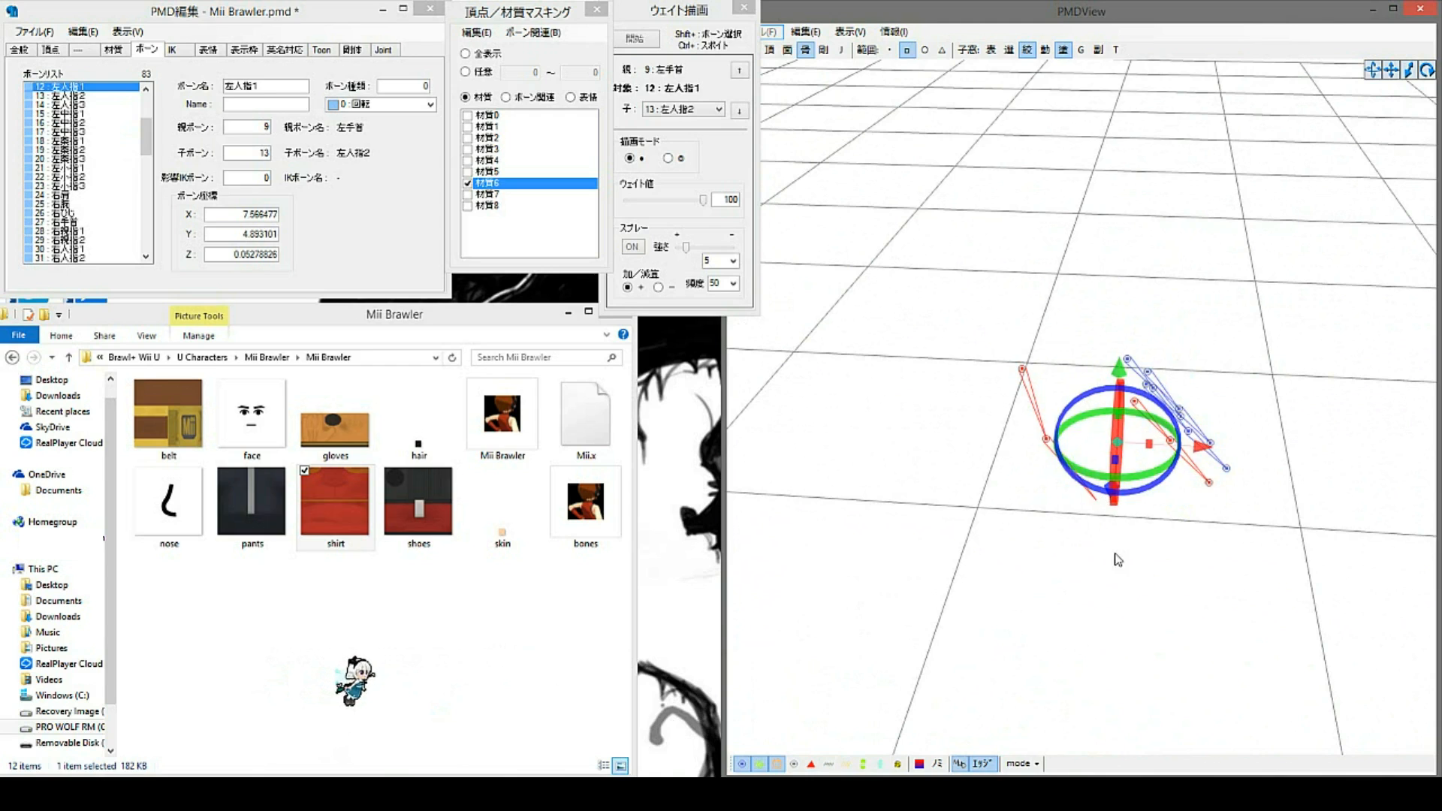
scroll(1191, 496, "down", 3)
scroll(1191, 496, "down", 3)
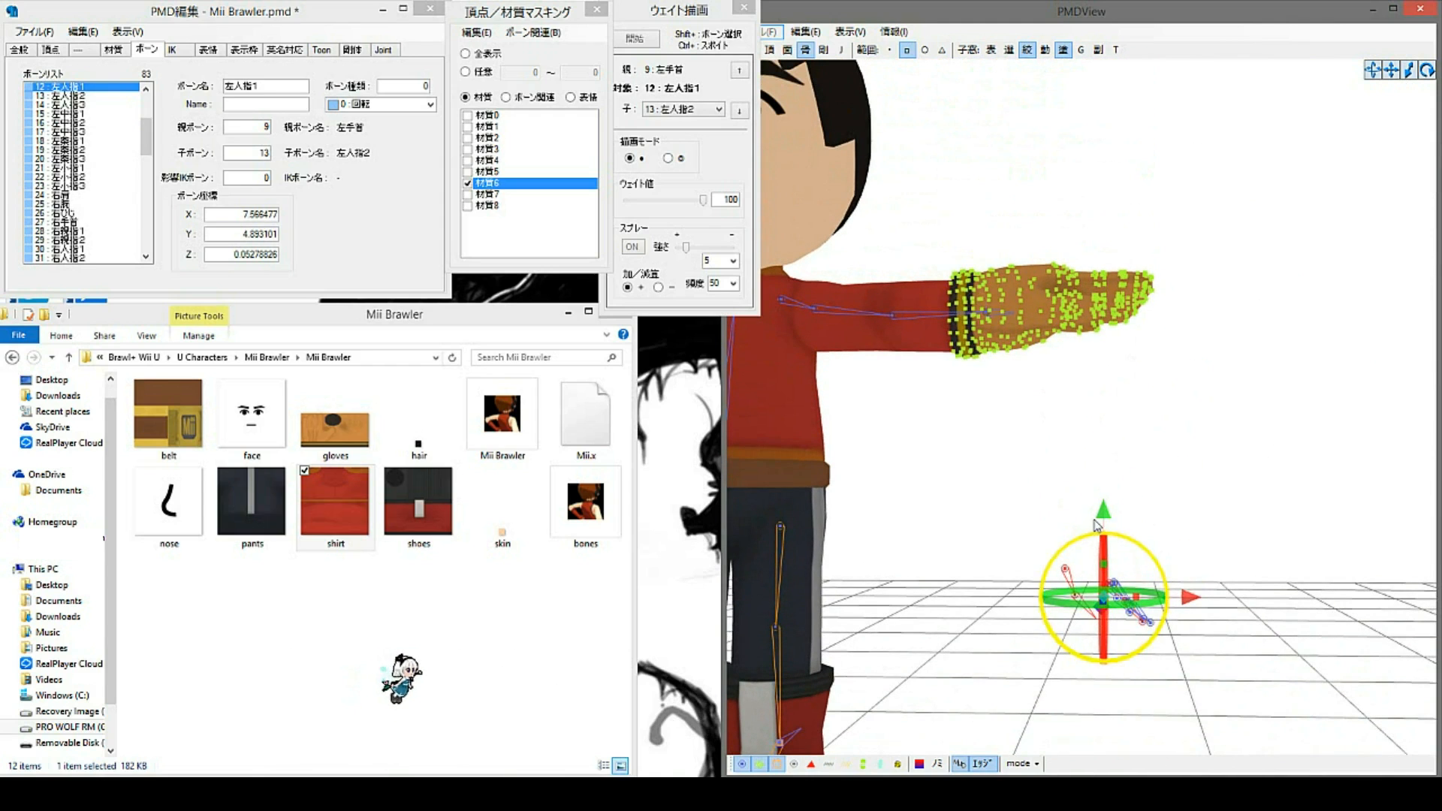
left_click_drag(1103, 514, 1101, 231)
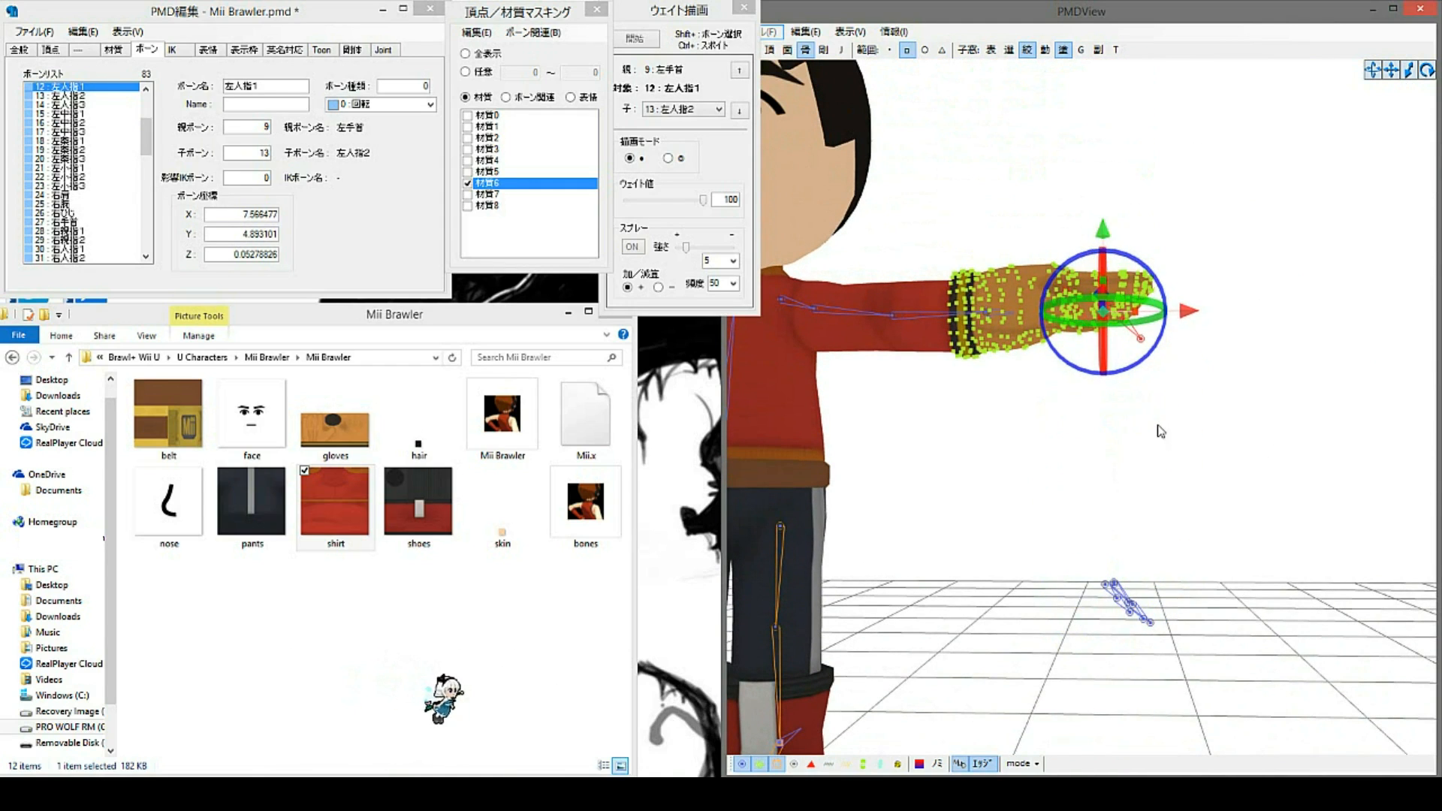
Step: Fine-tune the position of the selected left thumb and index finger bones so they sit inside the left glove
scroll(1164, 440, "up", 2)
scroll(1186, 445, "up", 2)
scroll(1107, 323, "up", 2)
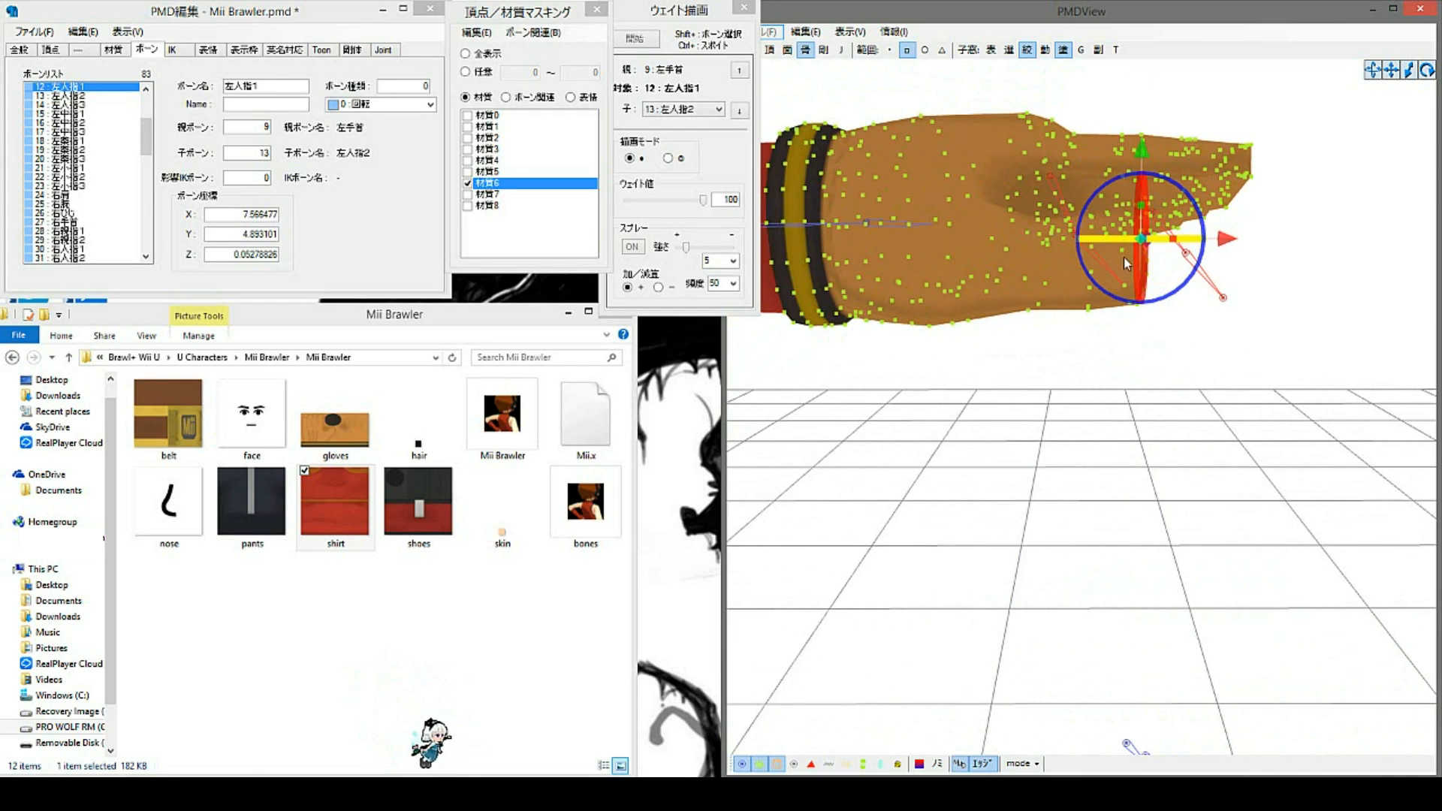
left_click_drag(1183, 196, 1142, 243)
Step: Try the bone manipulator's 複合 - 回転 and 複合 - スケール modes, and return it to 複合 - 移動
right_click_drag(1233, 384, 876, 301)
right_click(877, 300)
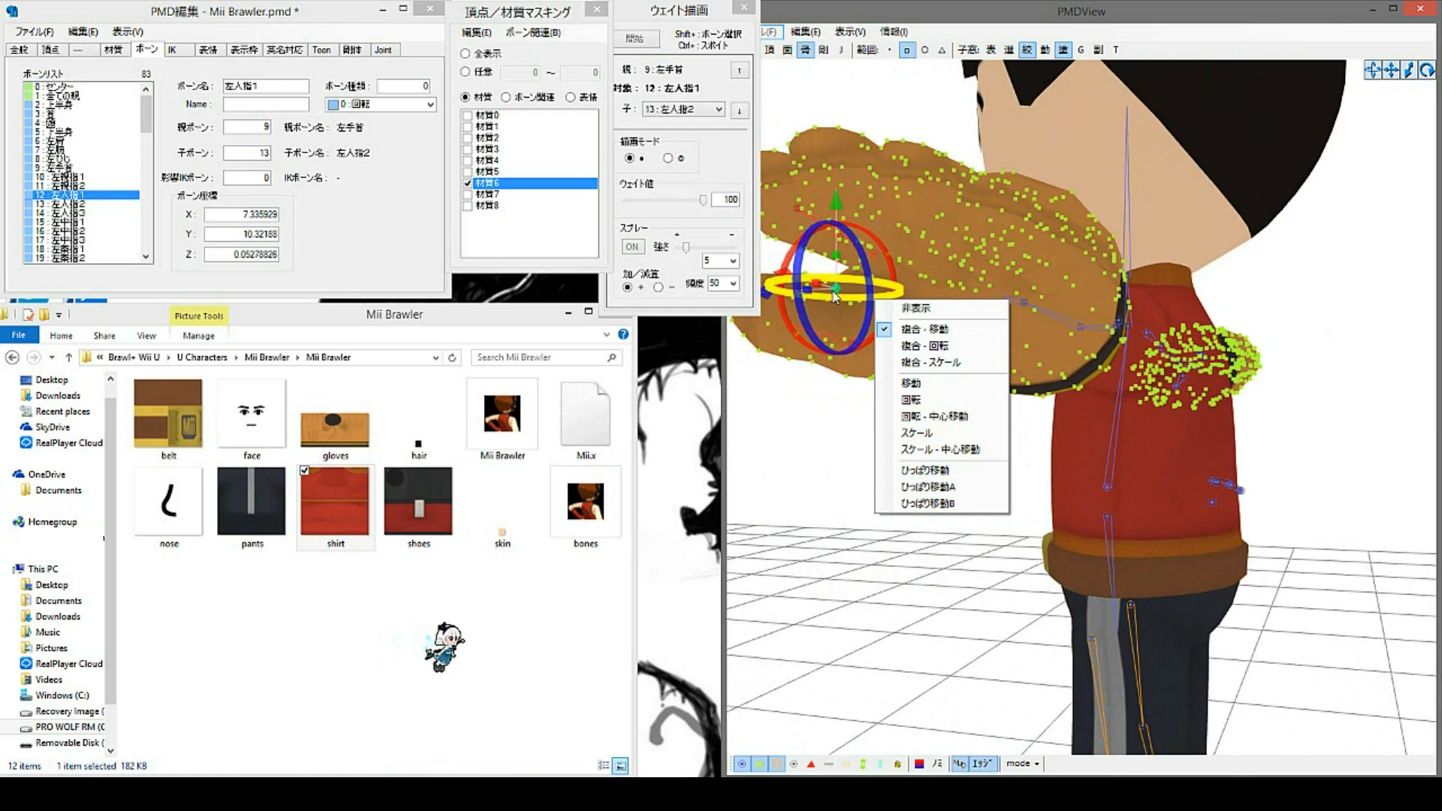
left_click(921, 330)
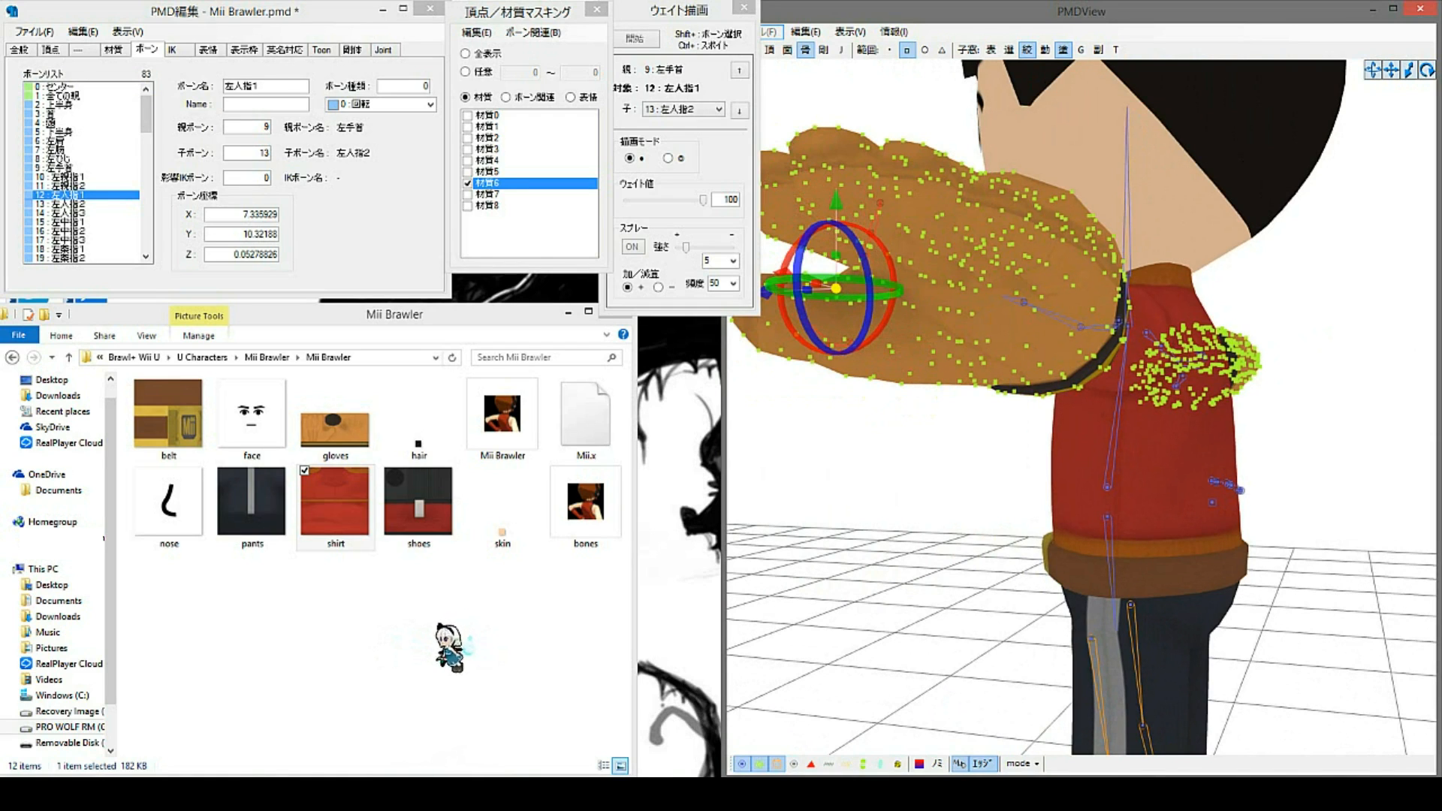
right_click(833, 287)
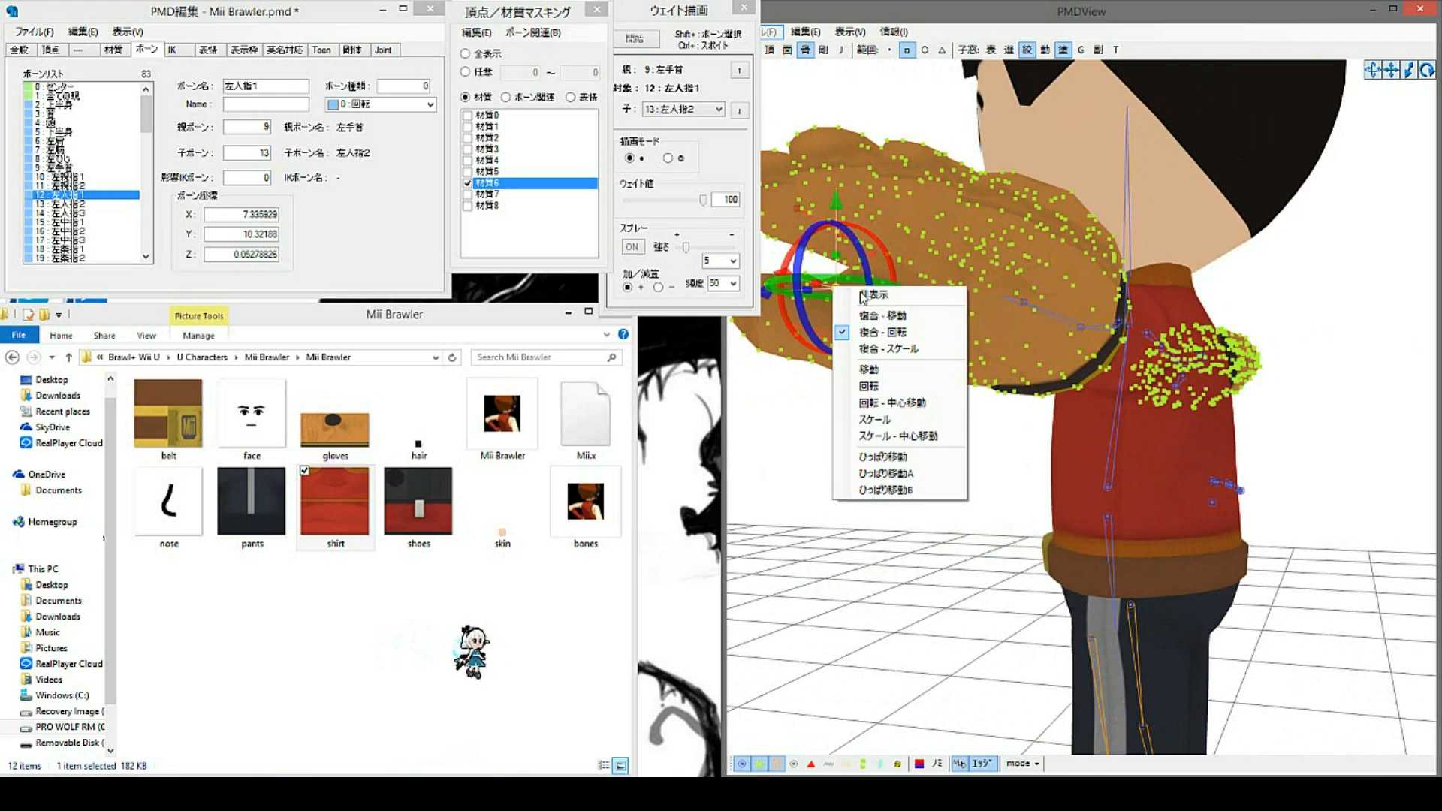
left_click(909, 350)
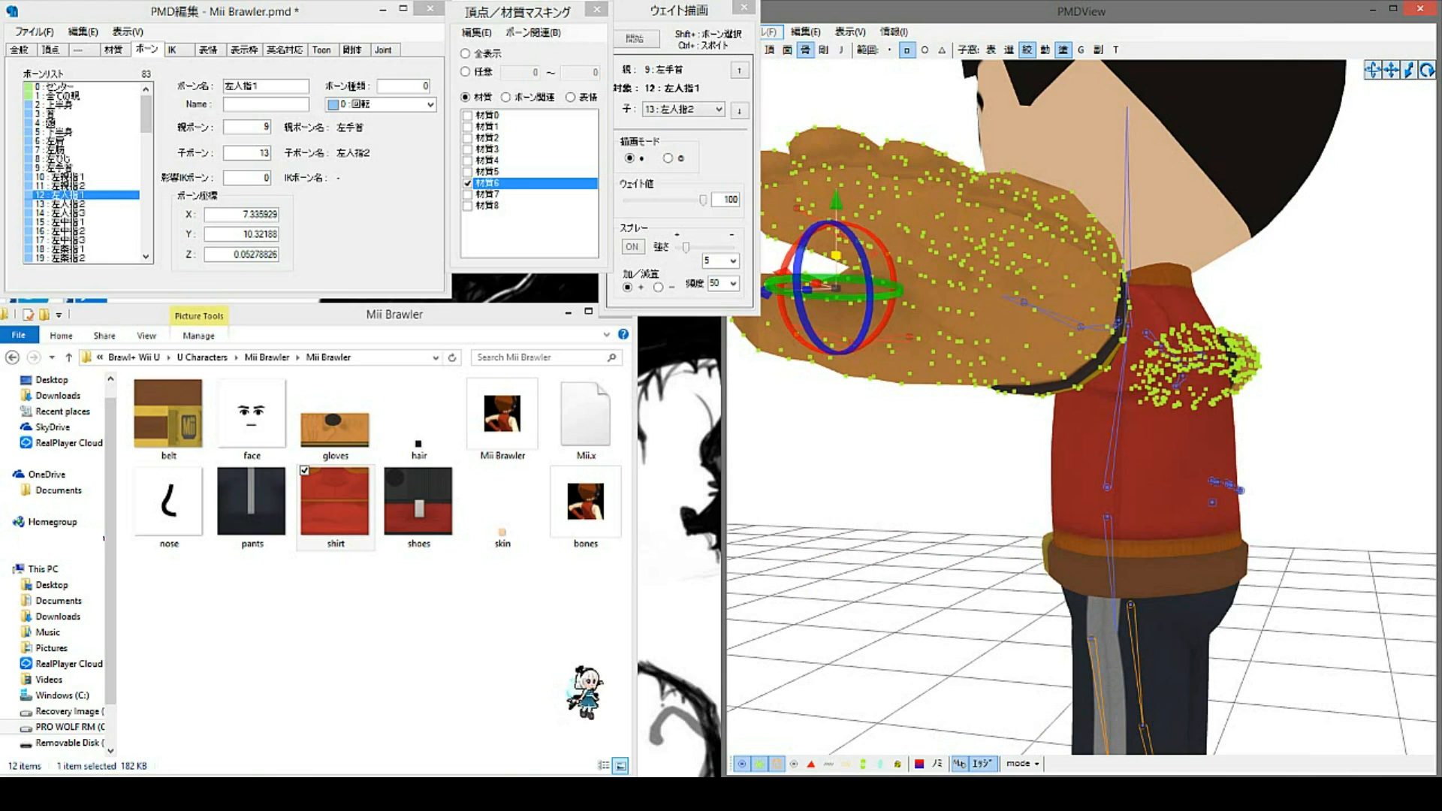
right_click(835, 290)
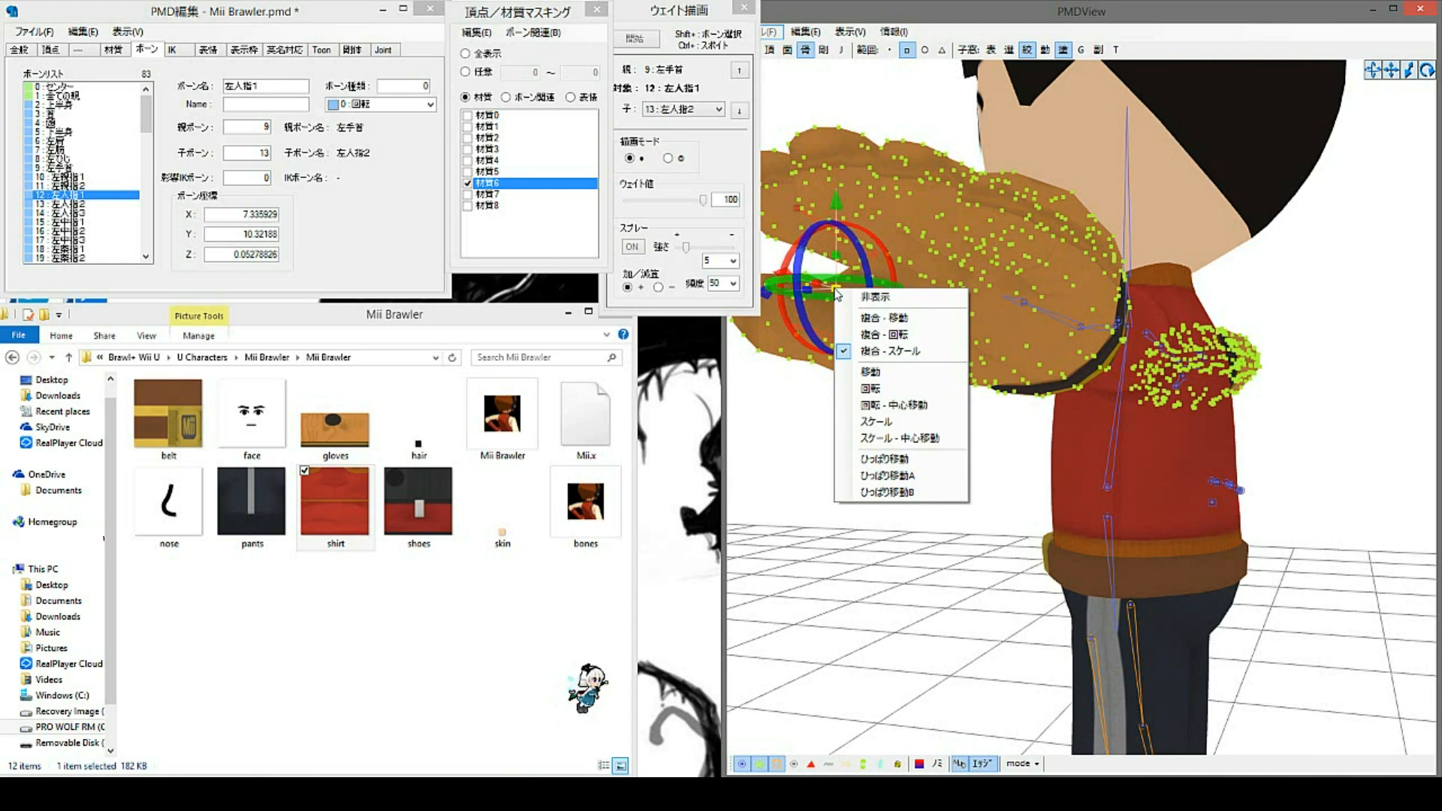
left_click(861, 321)
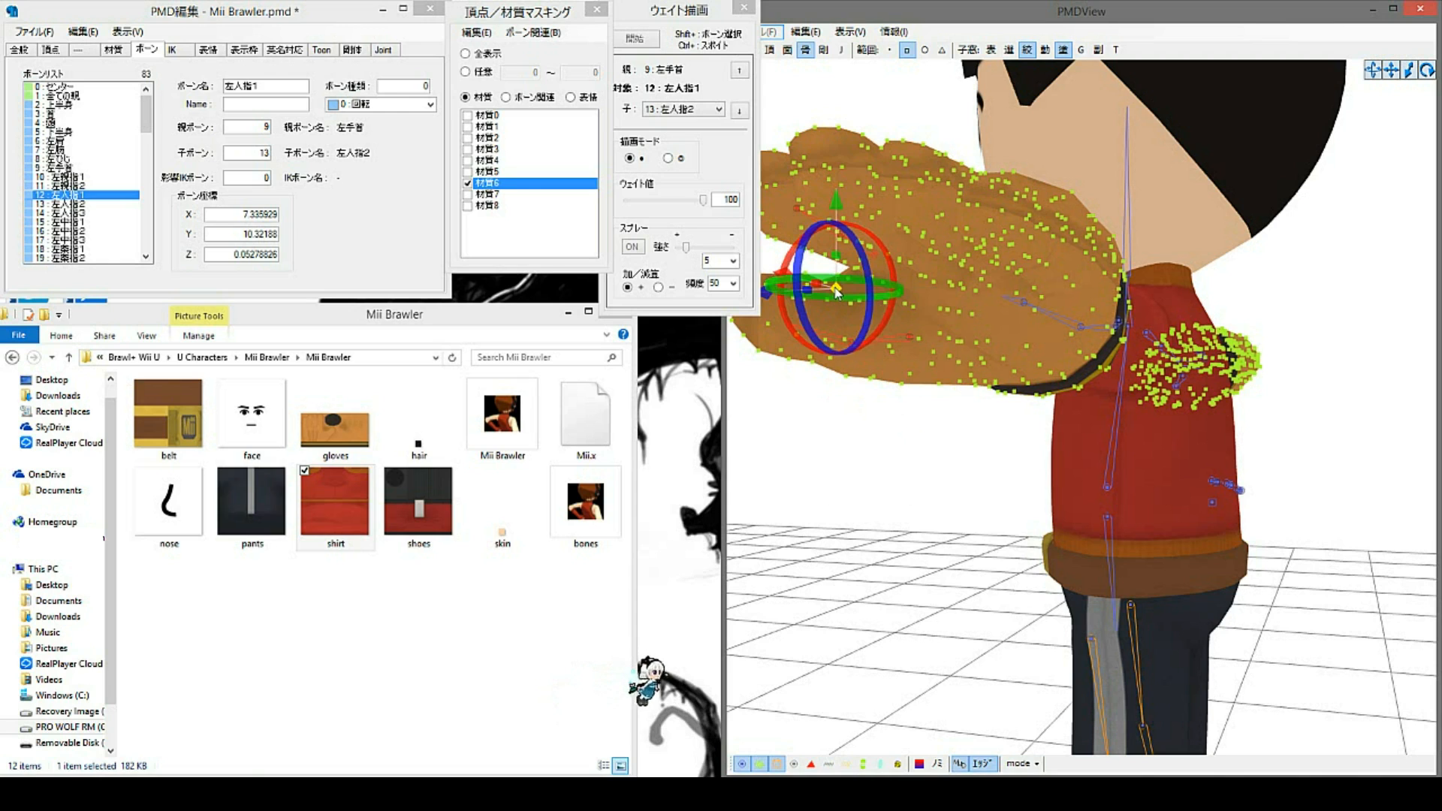
Step: Try moving the left finger bones freely with the manipulator, undo the move, and switch the manipulator to 複合 - スケール
left_click_drag(854, 282, 1016, 294)
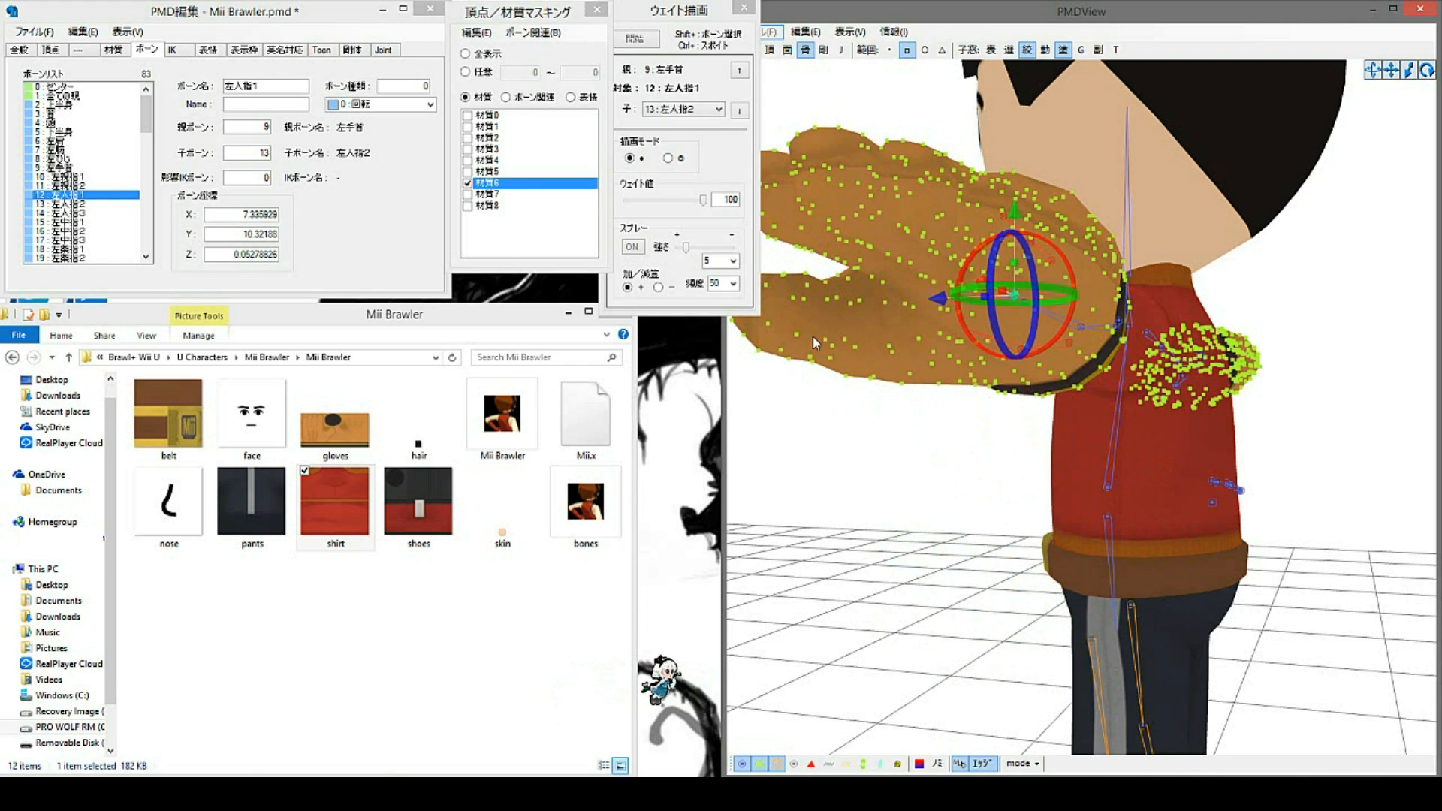
key("ctrl+z")
right_click(836, 289)
left_click(894, 353)
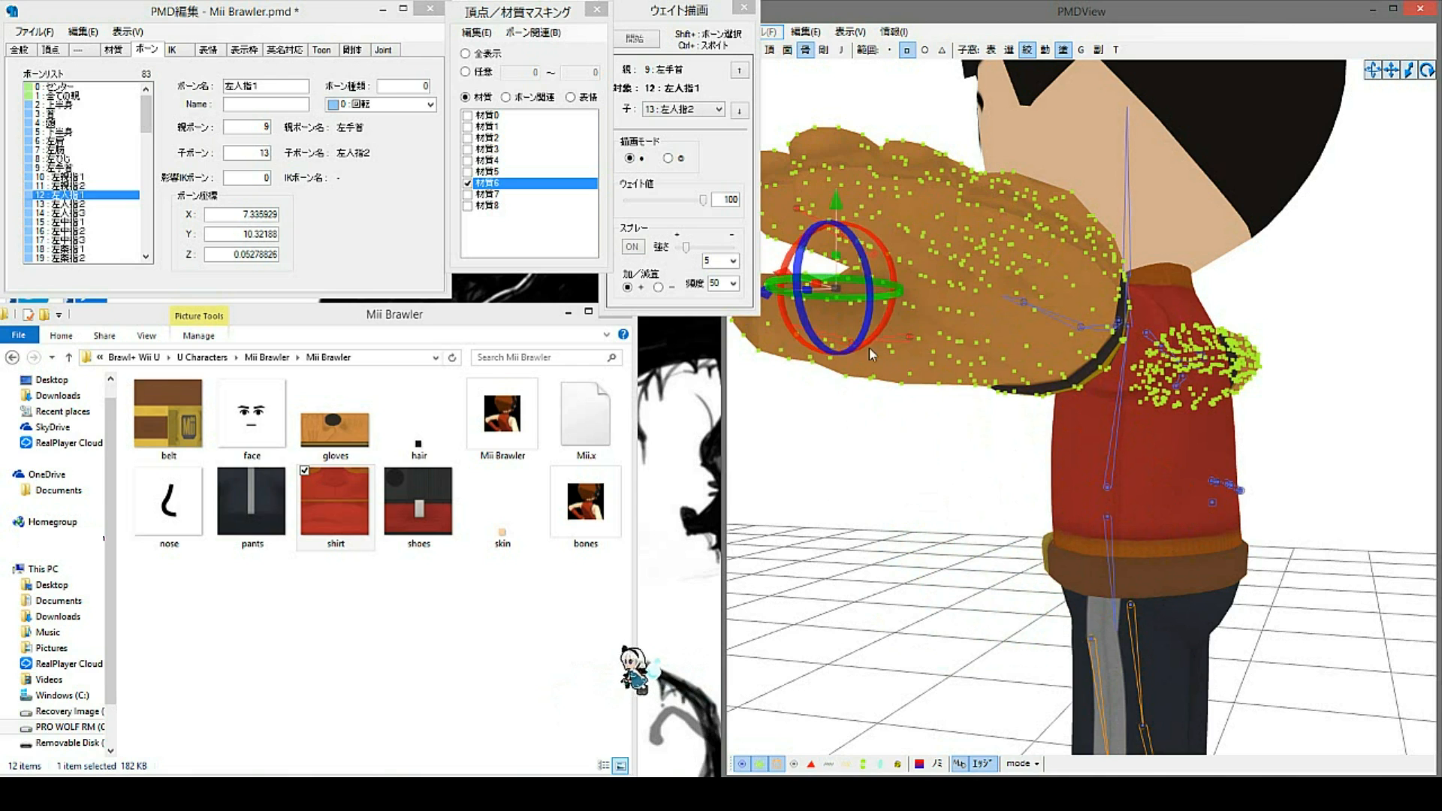
Step: Select both elbow bones and raise them slightly to line up with the middle of the sleeves
right_click_drag(855, 415, 1050, 445)
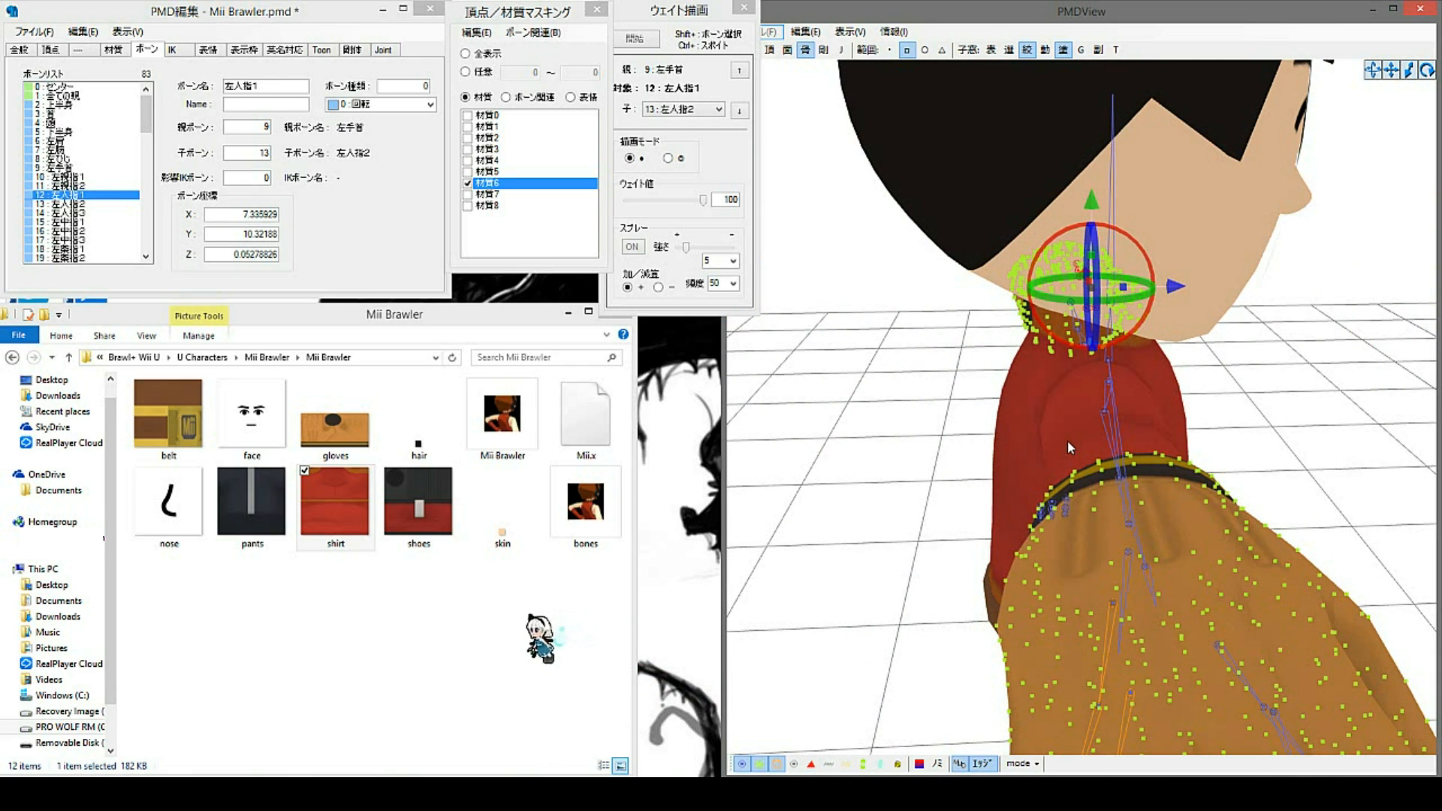
right_click_drag(1256, 399, 1126, 392)
left_click(911, 360)
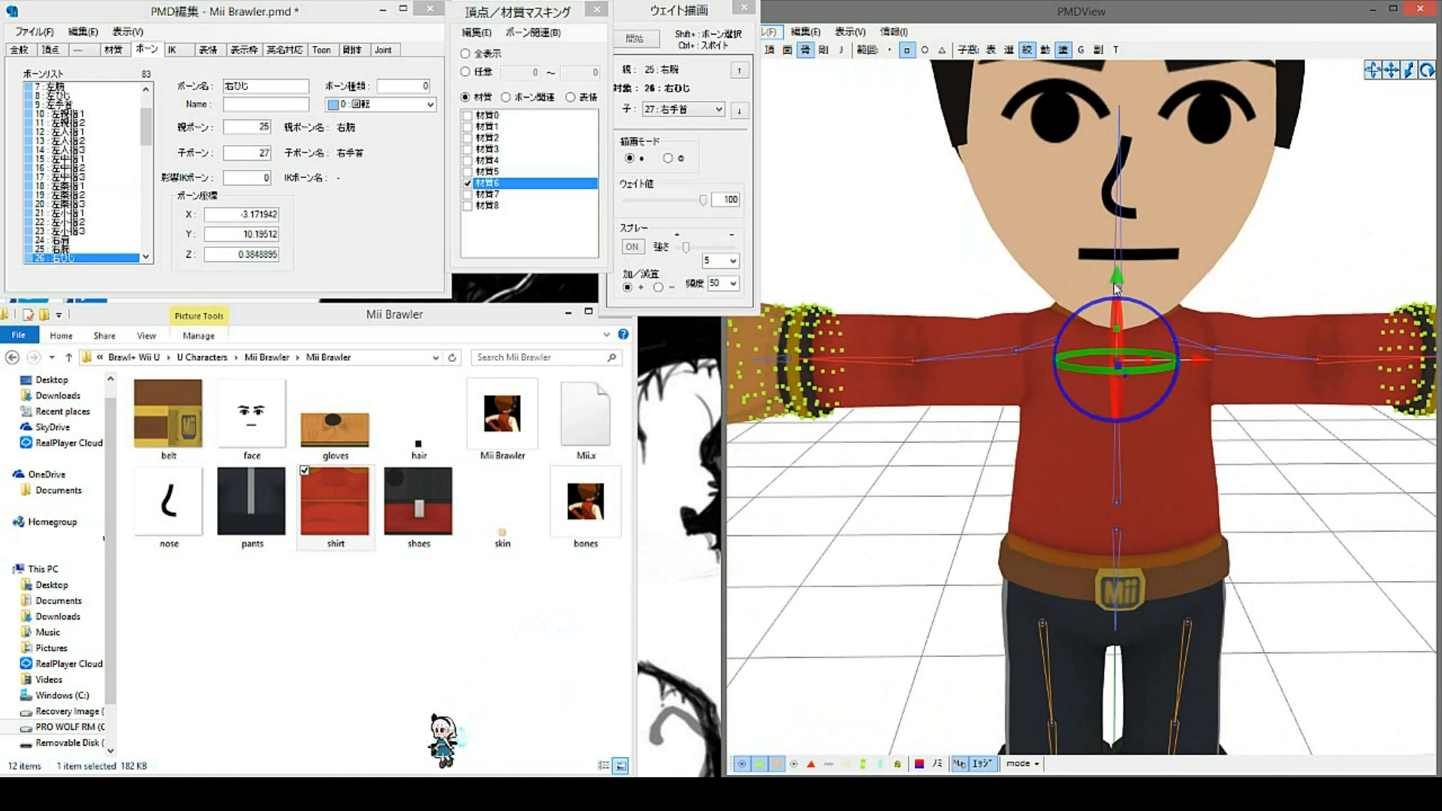
right_click_drag(1117, 277, 1075, 420)
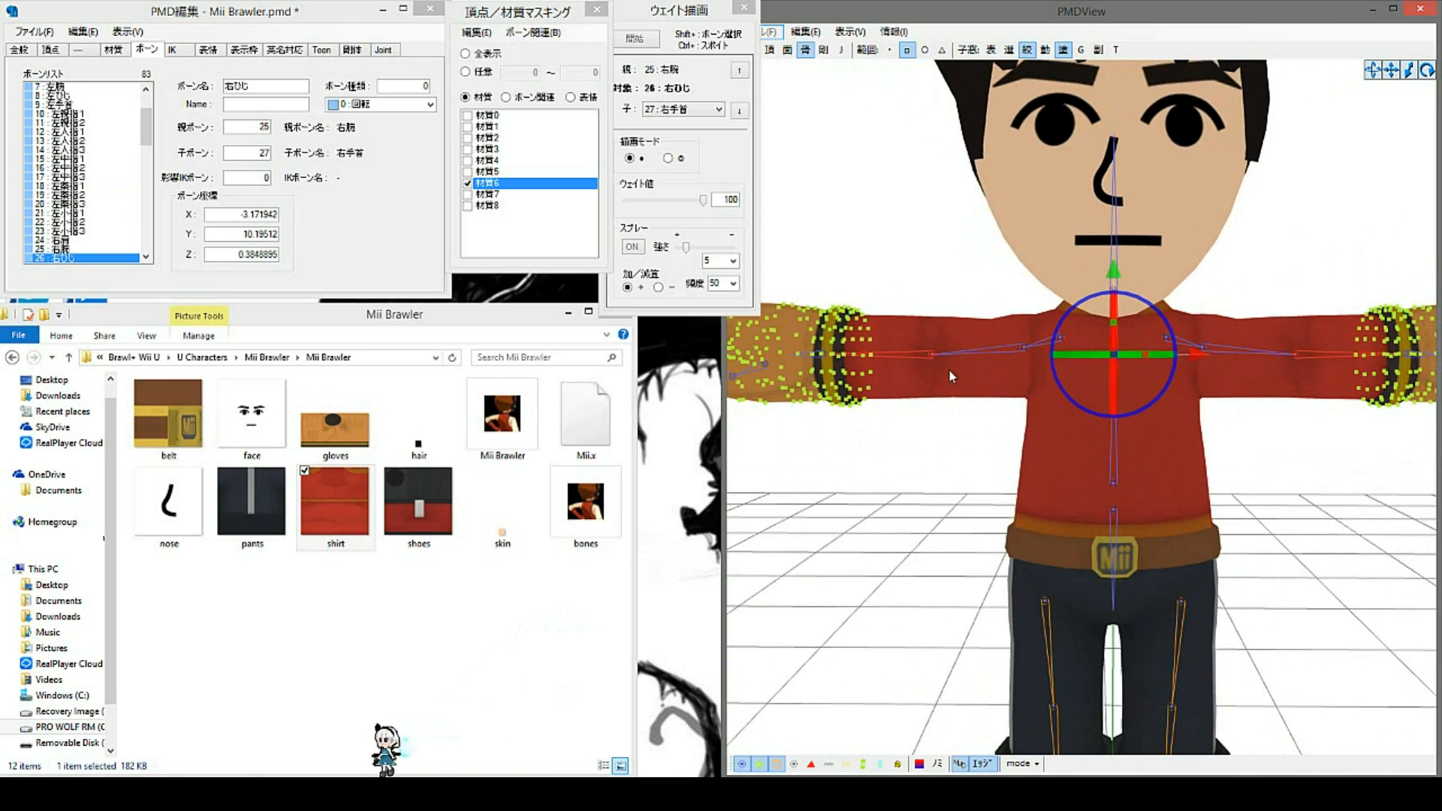
mouse_move(965, 375)
right_mouse_down()
mouse_move(1002, 391)
mouse_move(989, 387)
right_mouse_up()
Step: Copy the Y coordinate 10.22859 of the right elbow bone (右ひじ) to the left and right upper arm bones (左腕, 右腕)
left_click(913, 350)
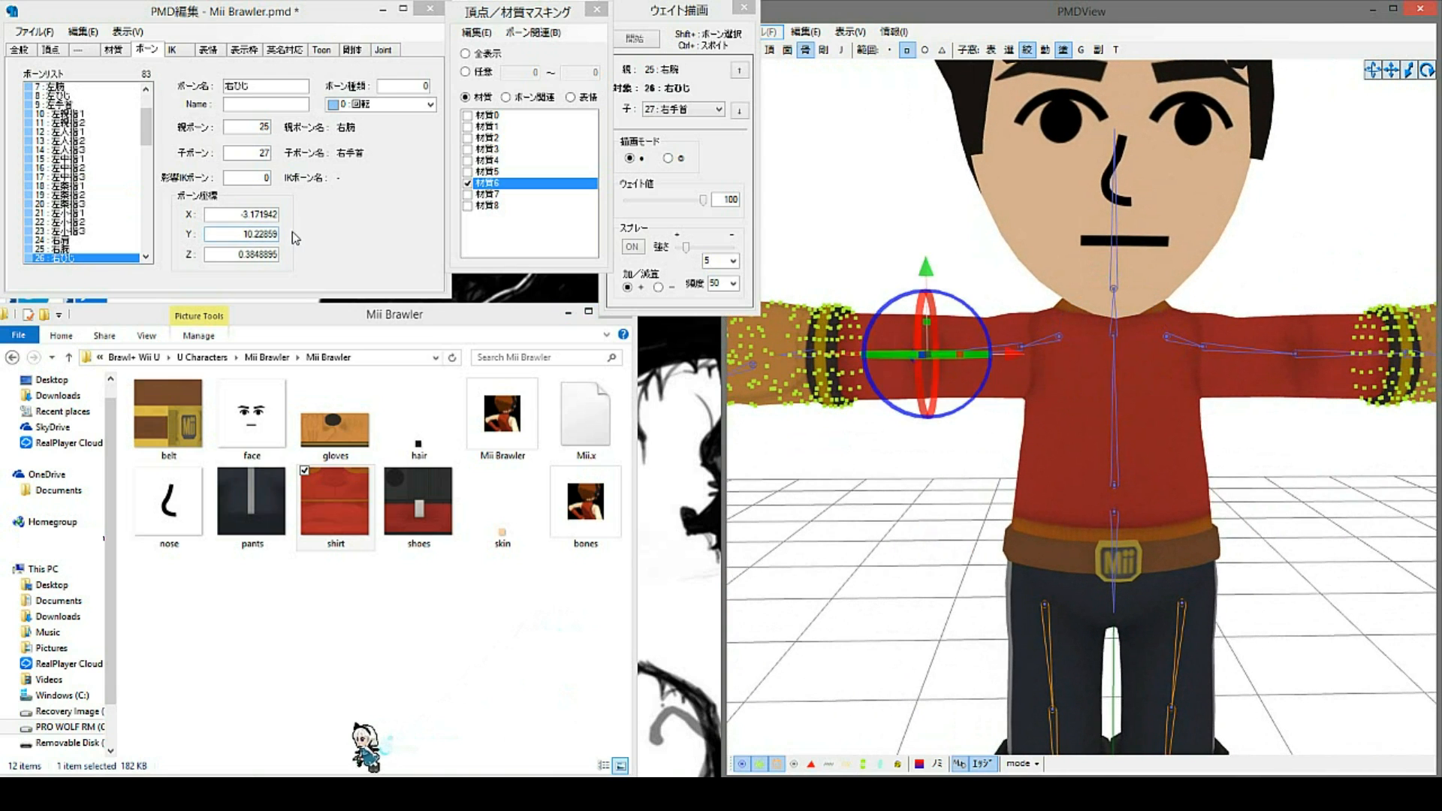
left_click(410, 239)
key("ctrl+c")
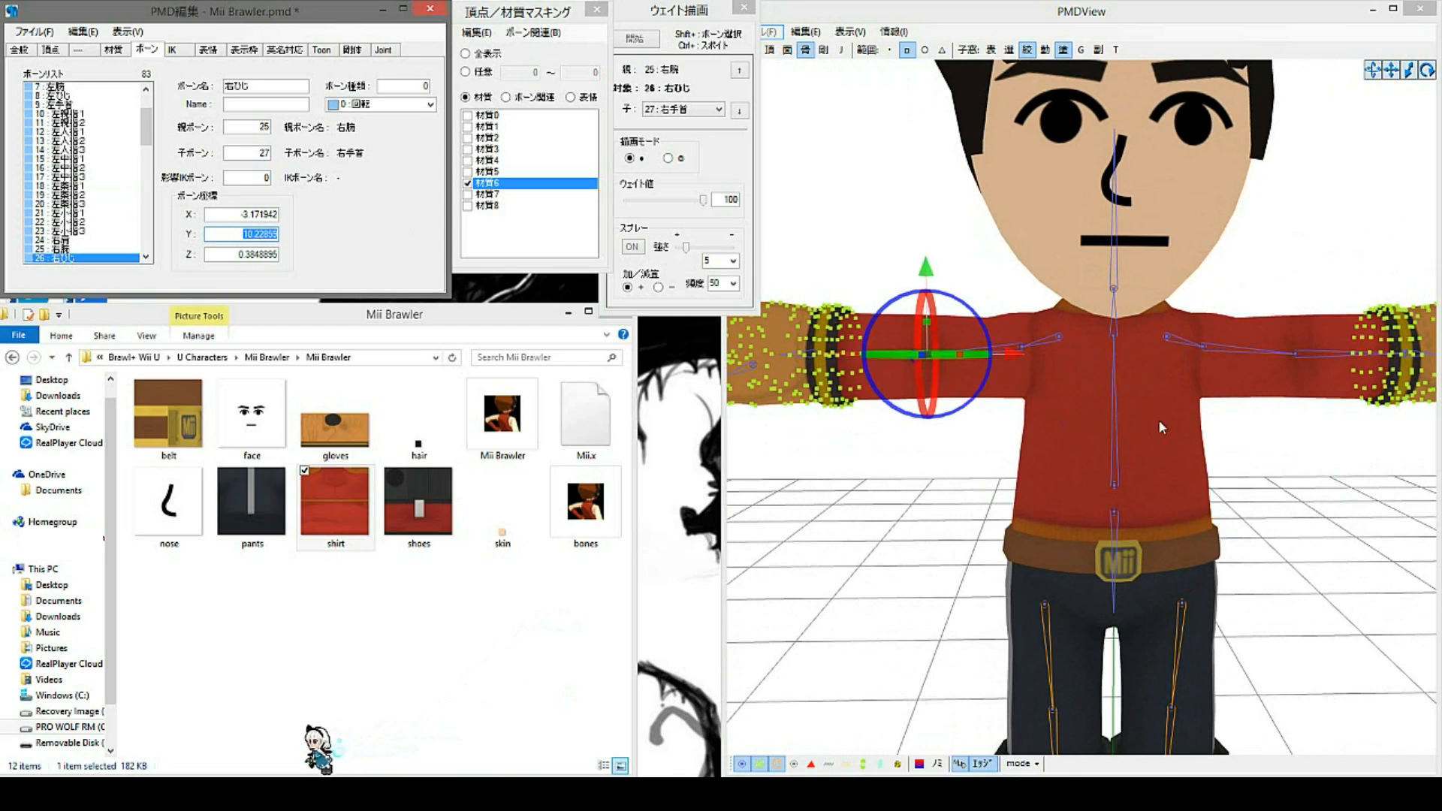
left_click(1206, 334)
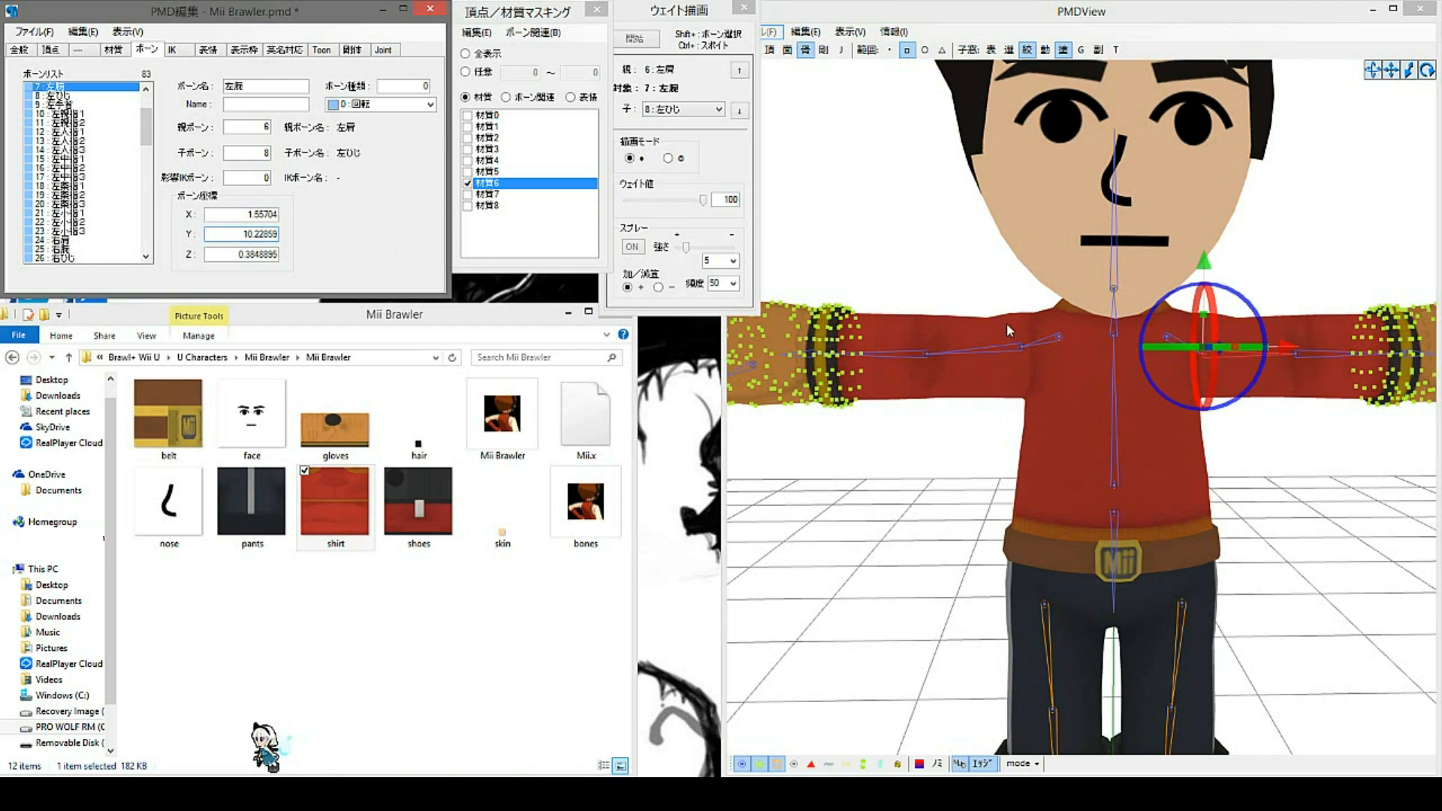
left_click(1021, 345)
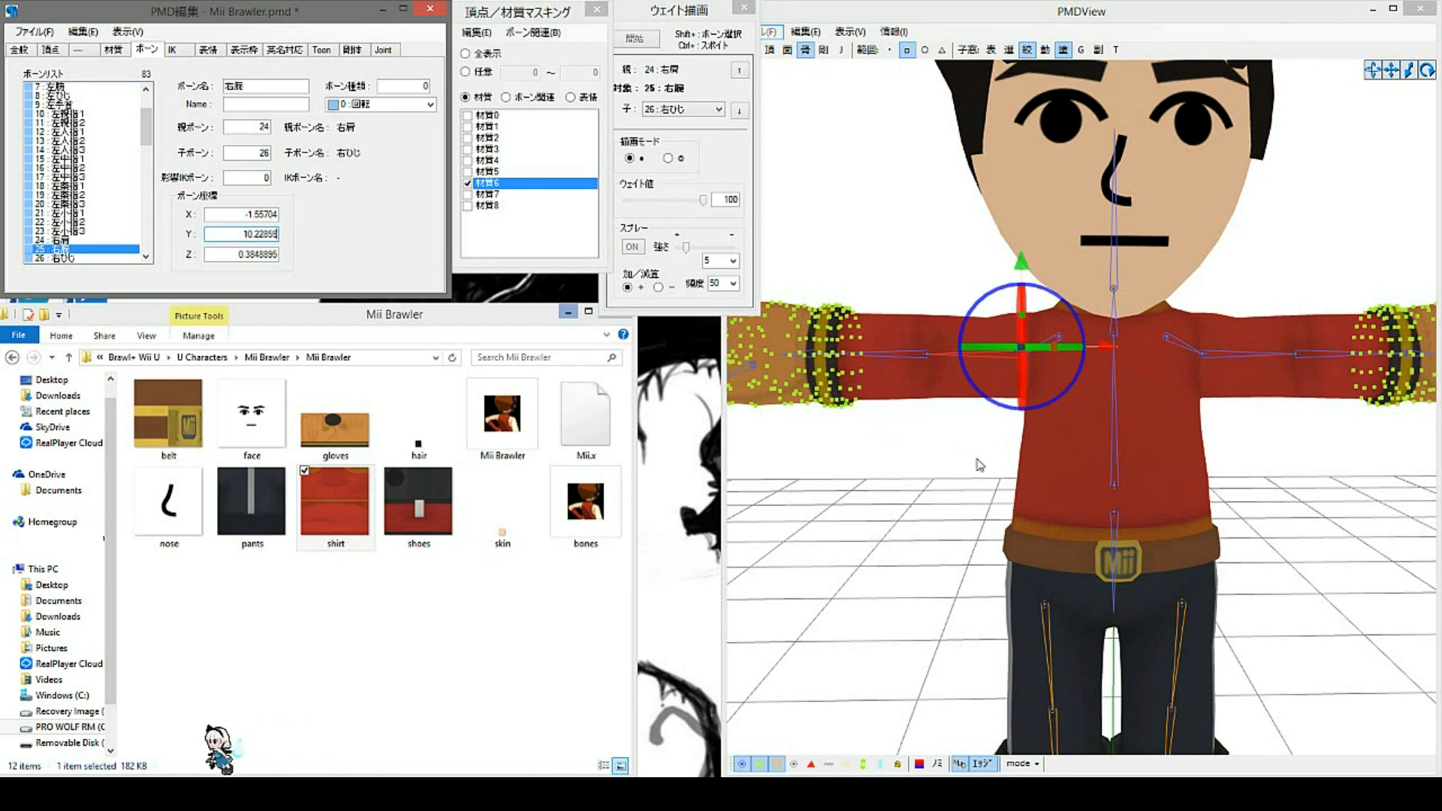
Step: Set the Y coordinate of the right wrist bone (右手首) and right hand tip bone (右手先) to 10.22859
left_click(926, 353)
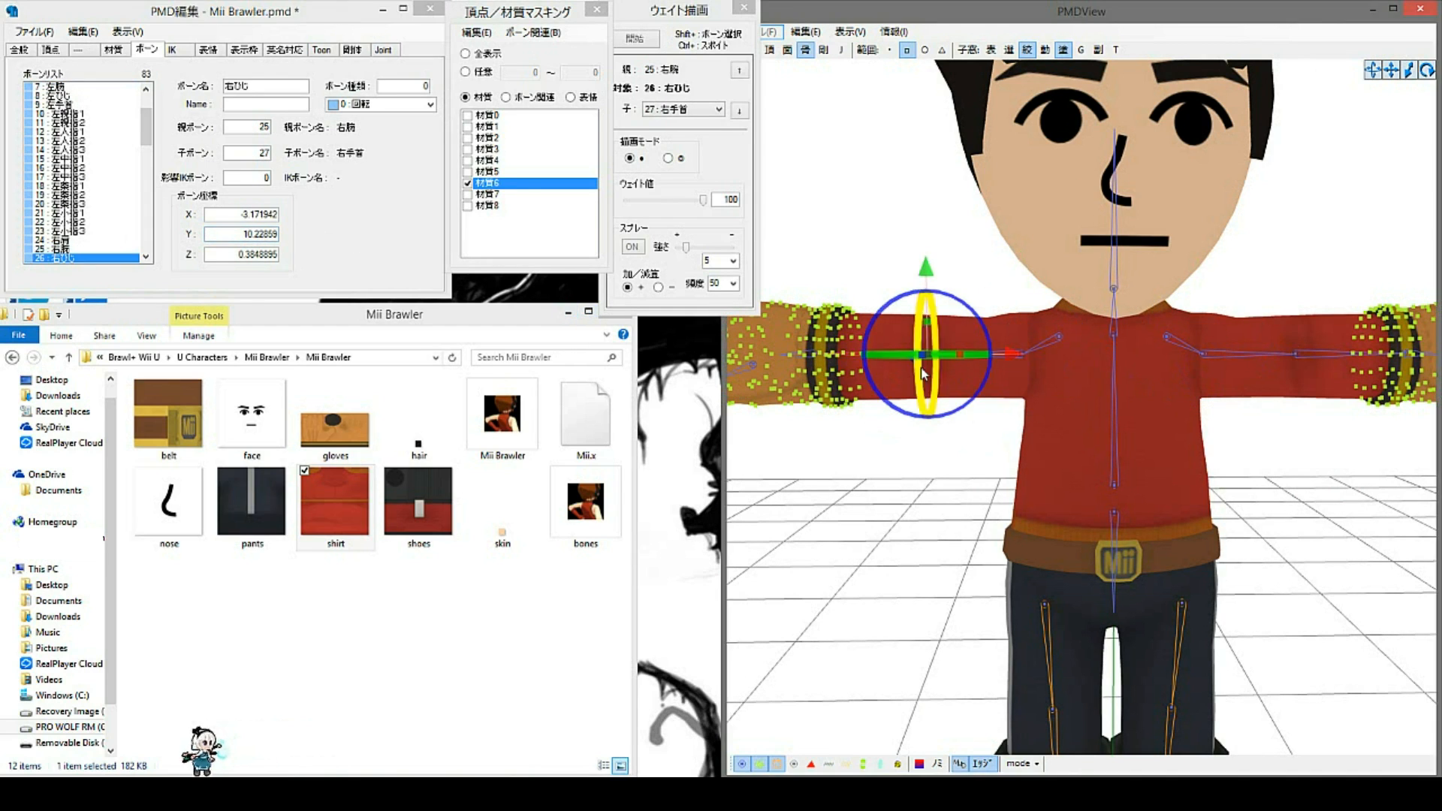
left_click(829, 356)
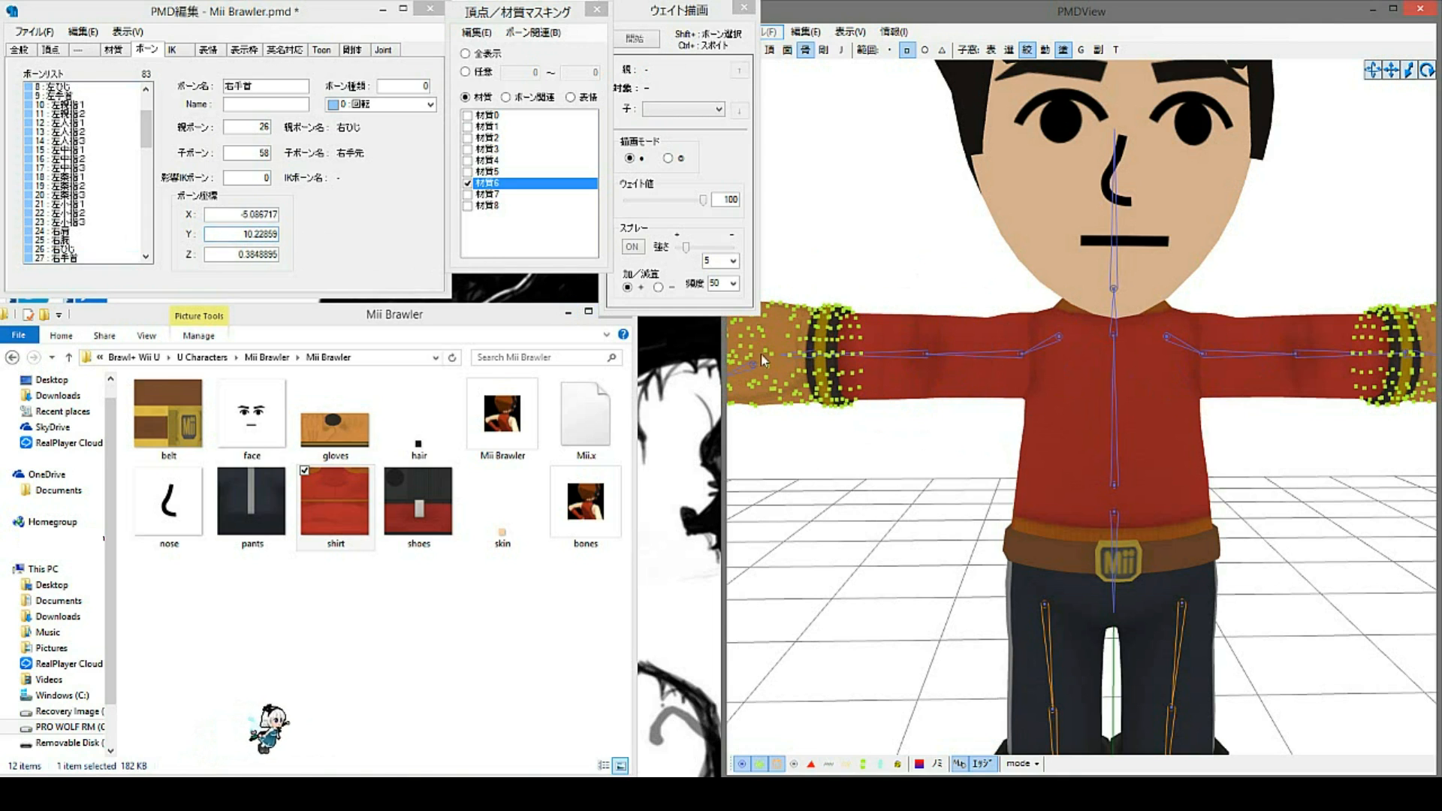
left_click(782, 353)
left_click_drag(234, 234, 377, 213)
key("ctrl+v")
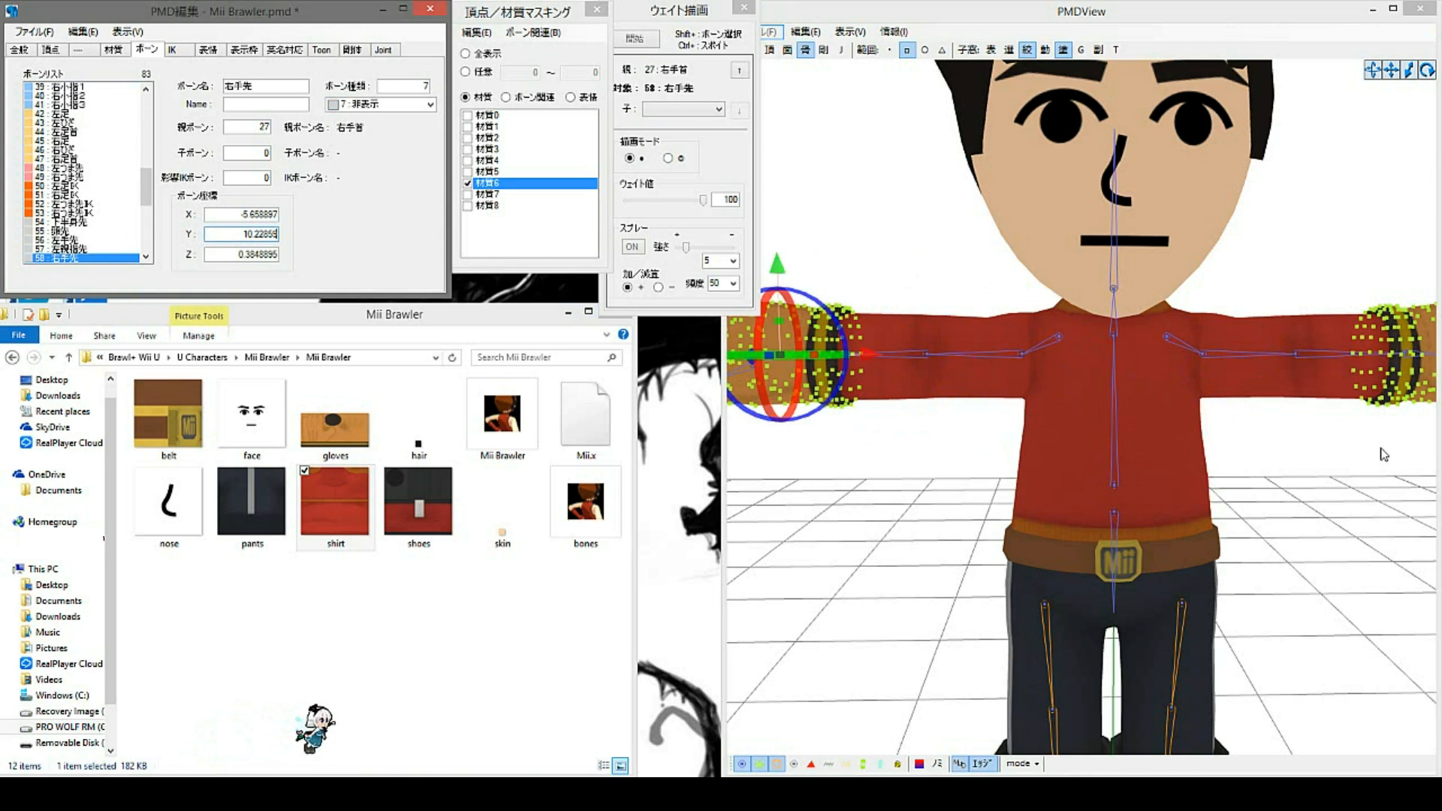
Step: Set the Y coordinate of the left wrist bone (左手首) and left hand tip bone (左手先) to 10.22859
middle_click_drag(1384, 453, 992, 449)
left_click(1004, 345)
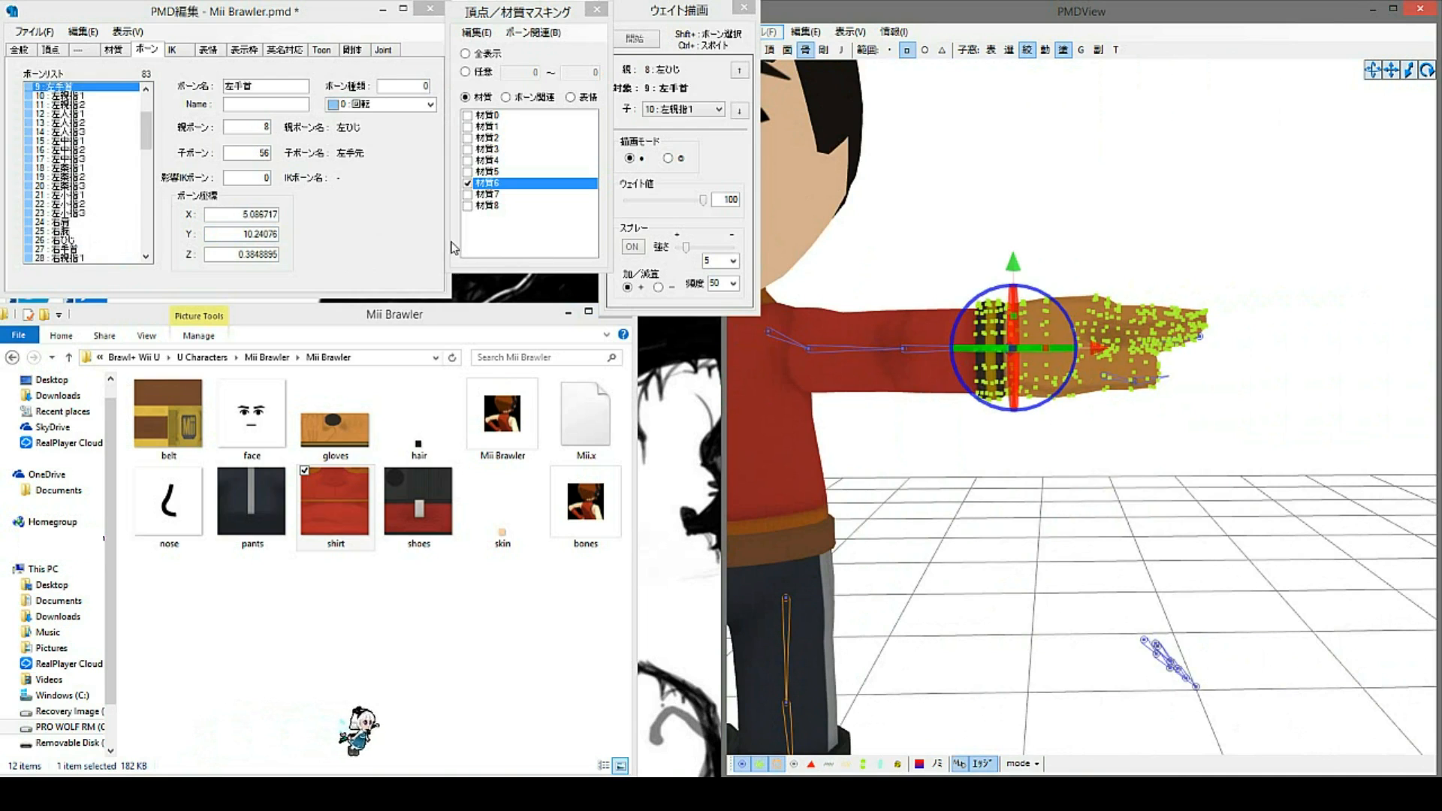
left_click(416, 237)
left_click(1046, 348)
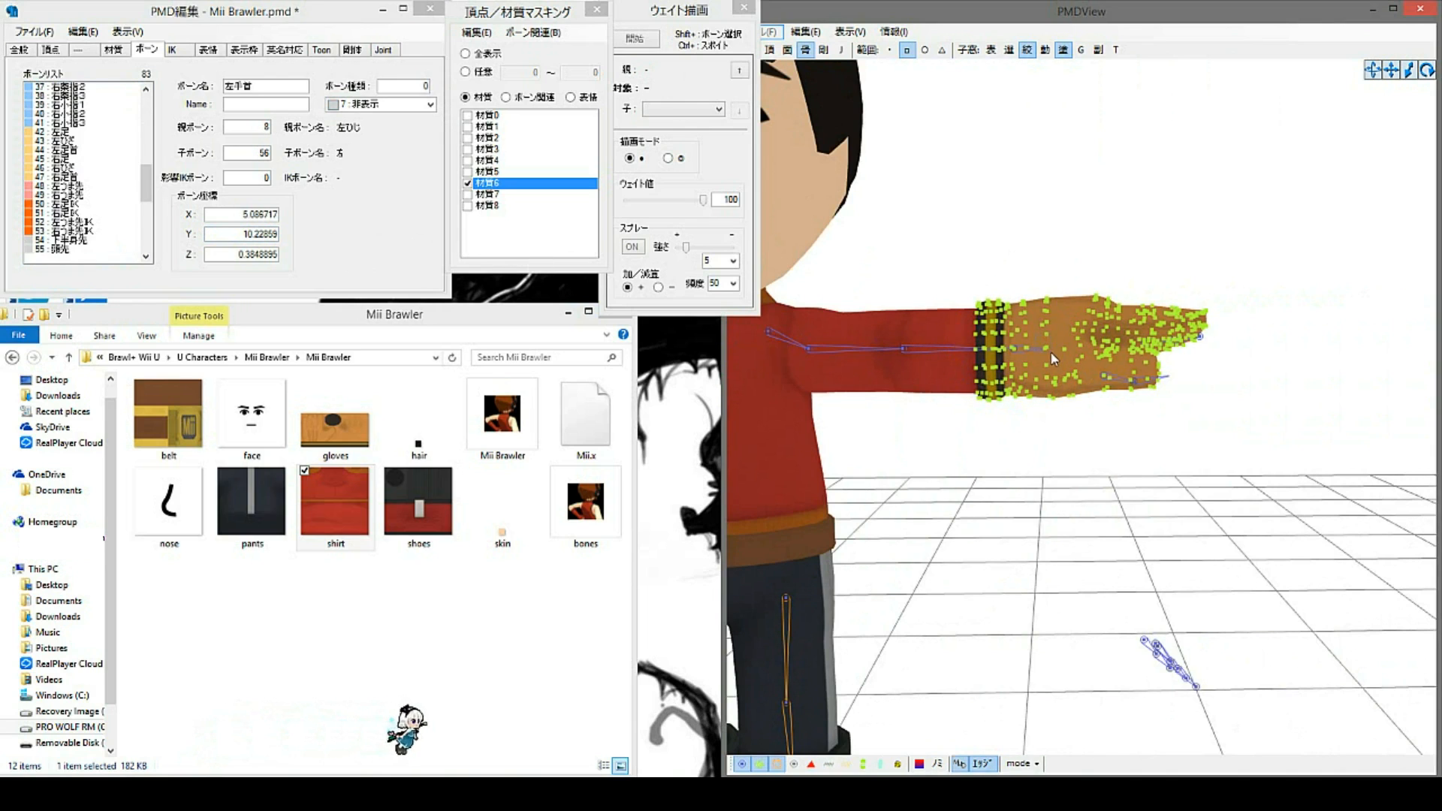
left_click(366, 241)
key("ctrl+v")
middle_click_drag(926, 507, 989, 490)
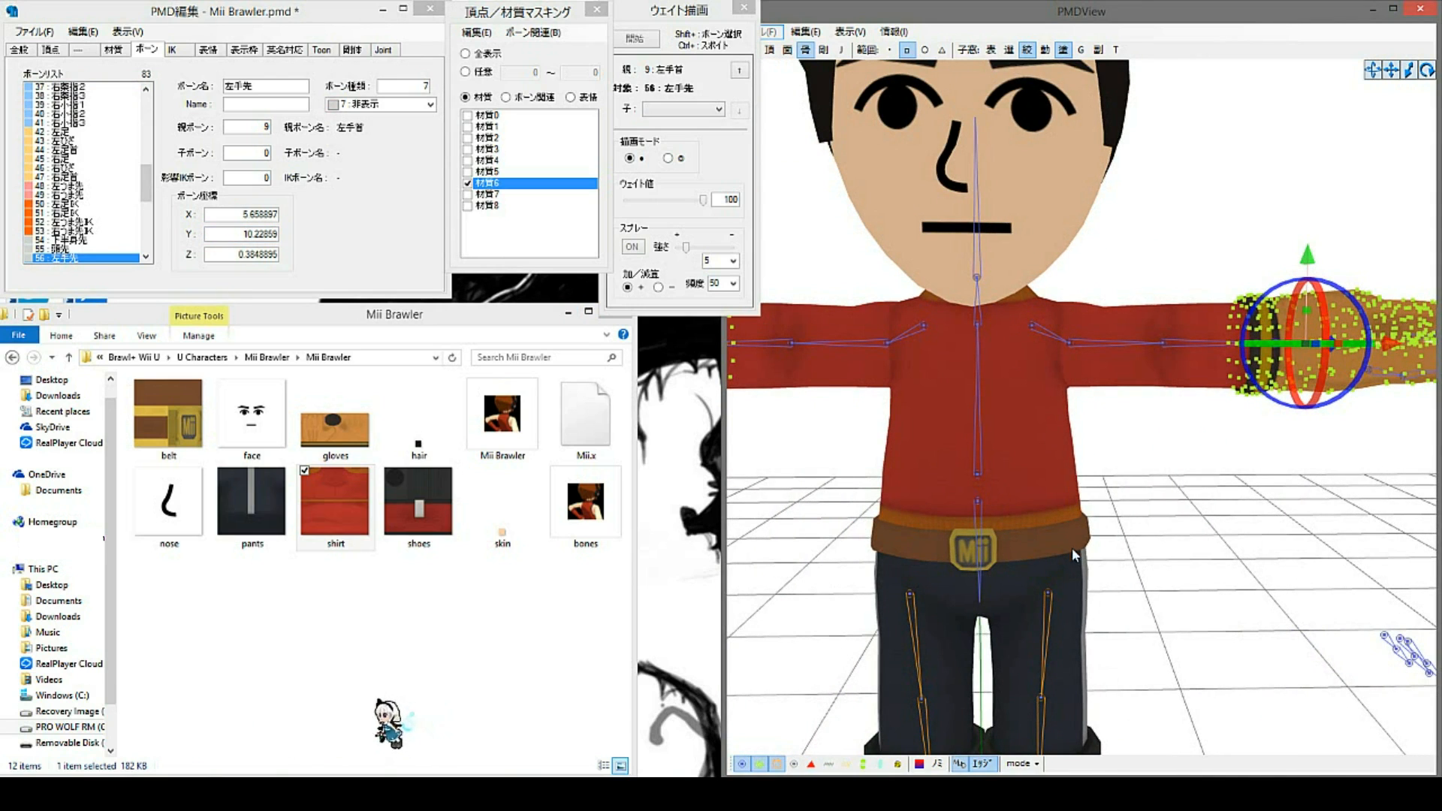
Step: Select both shoulder bones and lower them slightly along Y
middle_click_drag(1072, 548, 1093, 539)
right_click_drag(1078, 431, 1069, 432)
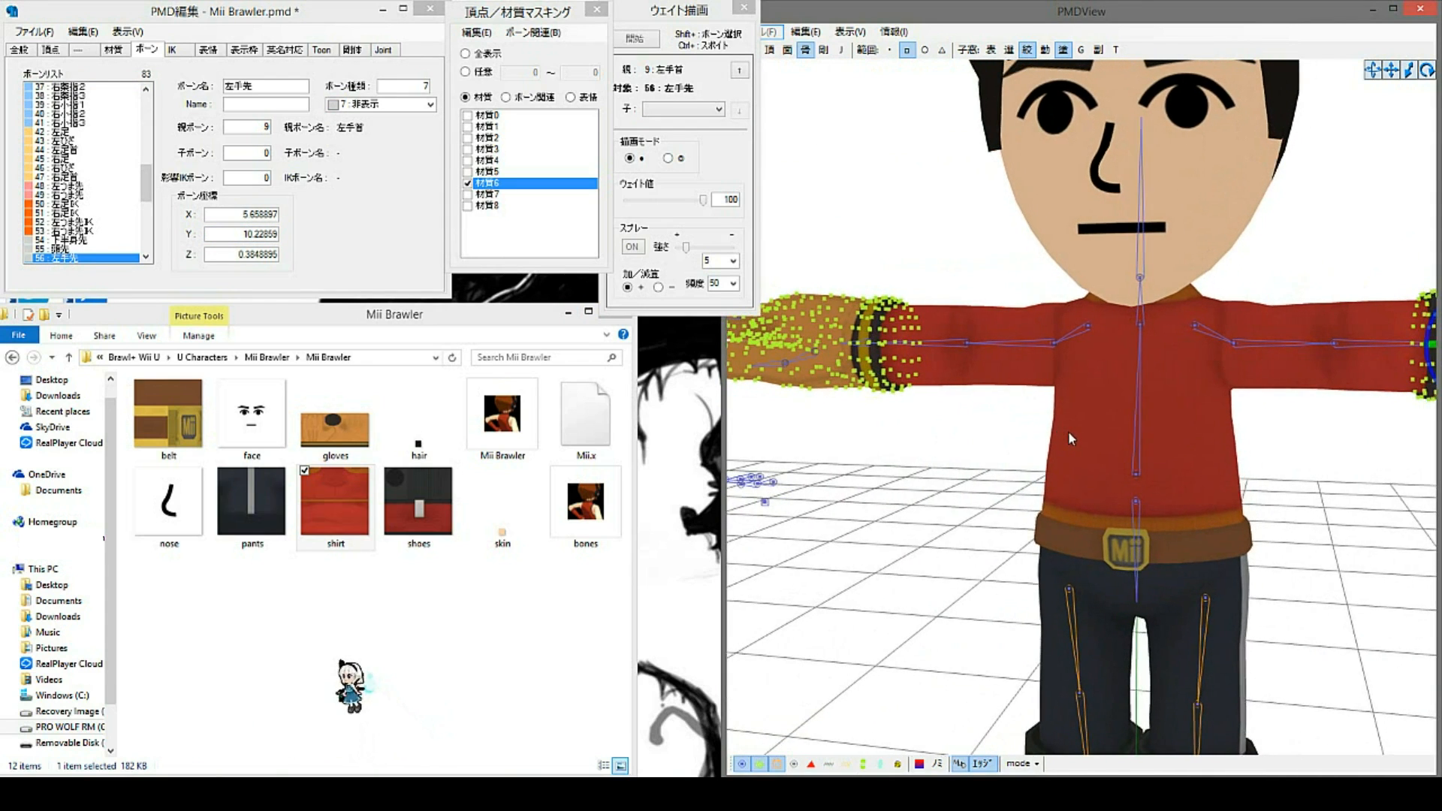
left_click_drag(1073, 312, 1092, 334)
left_click_drag(1199, 339, 1183, 311, "shift")
right_click_drag(1219, 422, 1206, 401)
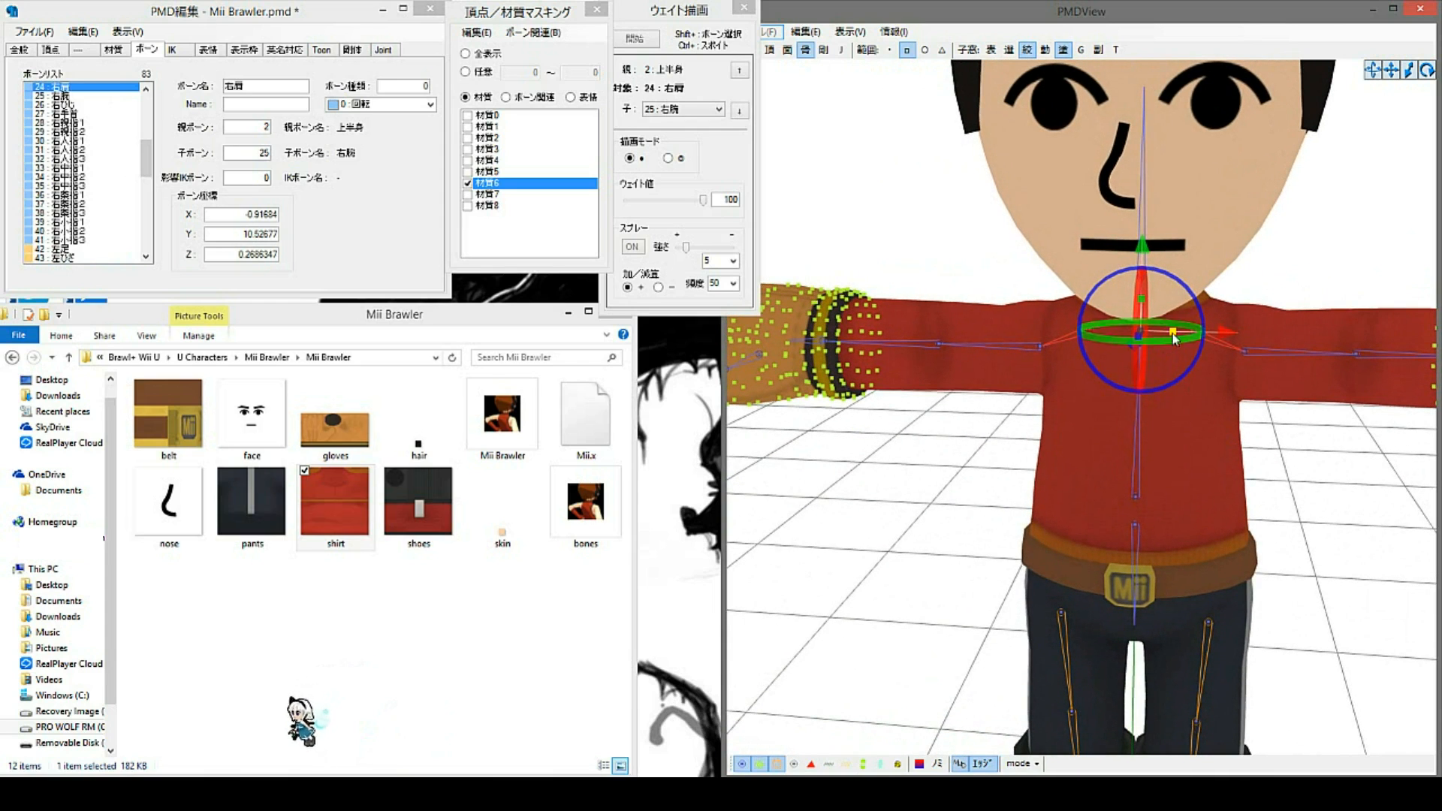
left_click_drag(1142, 244, 1142, 248)
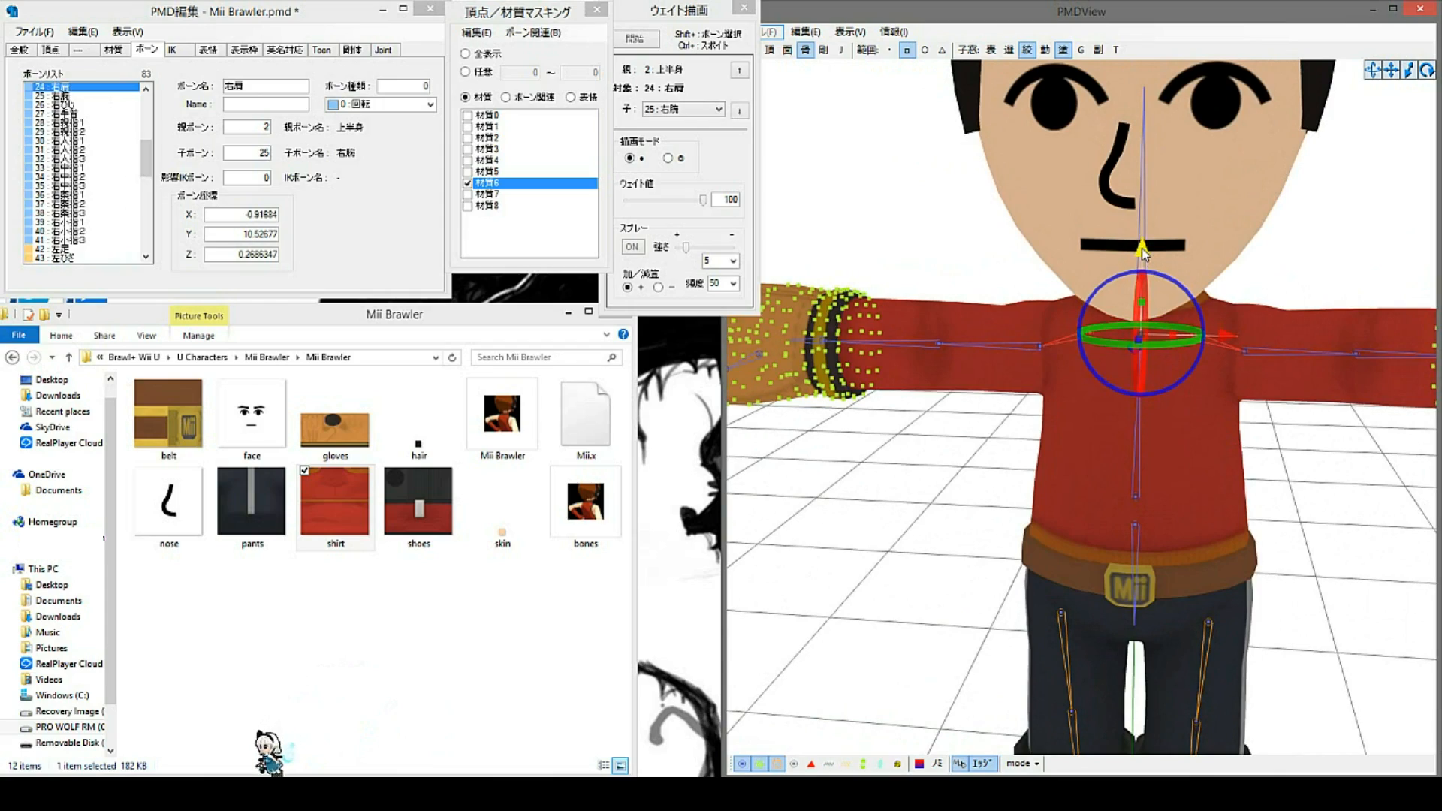
left_click(1045, 462)
Step: Select the neck (首) and head (頭) bones and shift them slightly backward along Z inside the head
scroll(1051, 454, "down", 2)
right_click_drag(1072, 454, 1019, 457)
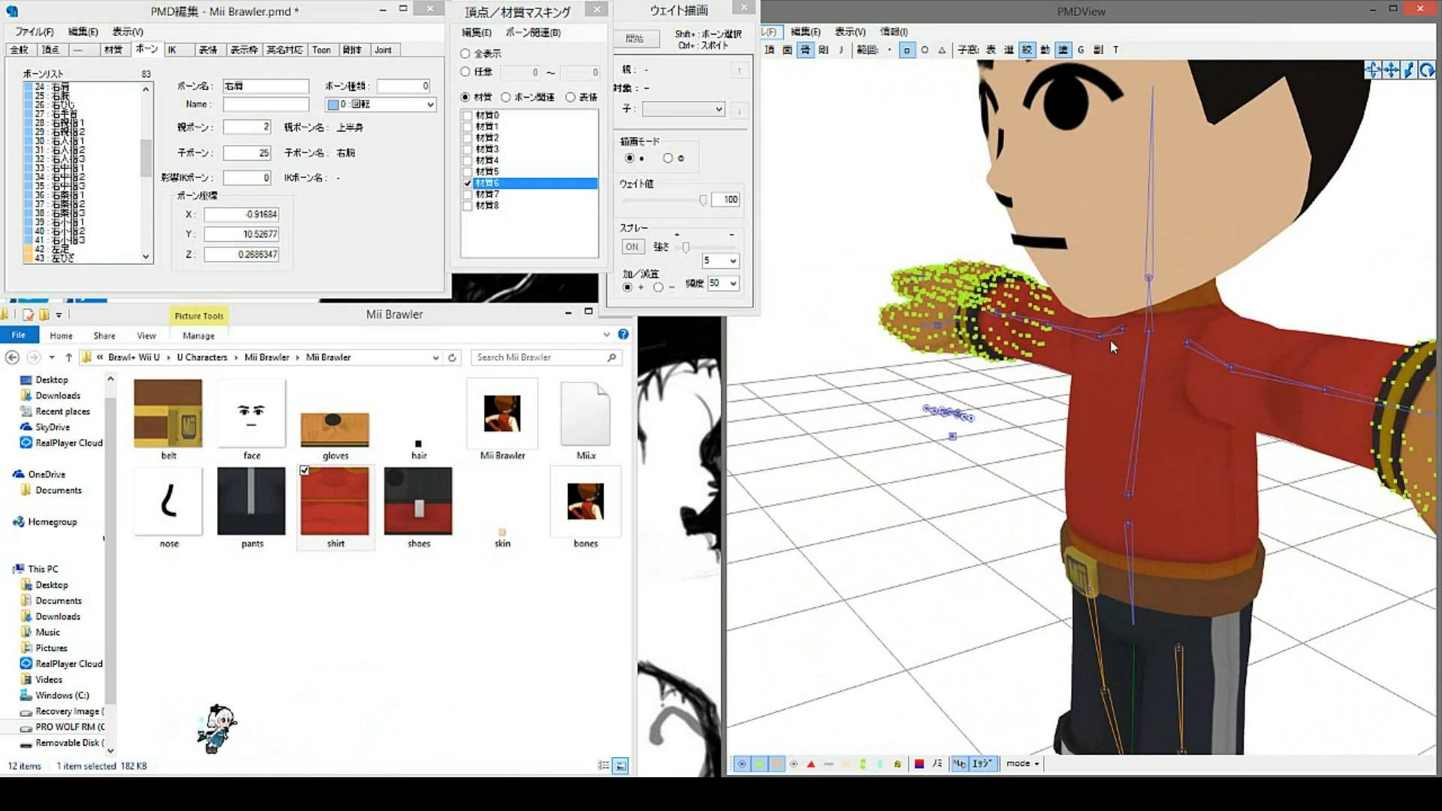
left_click(1138, 269)
left_click_drag(1156, 294, 1143, 274)
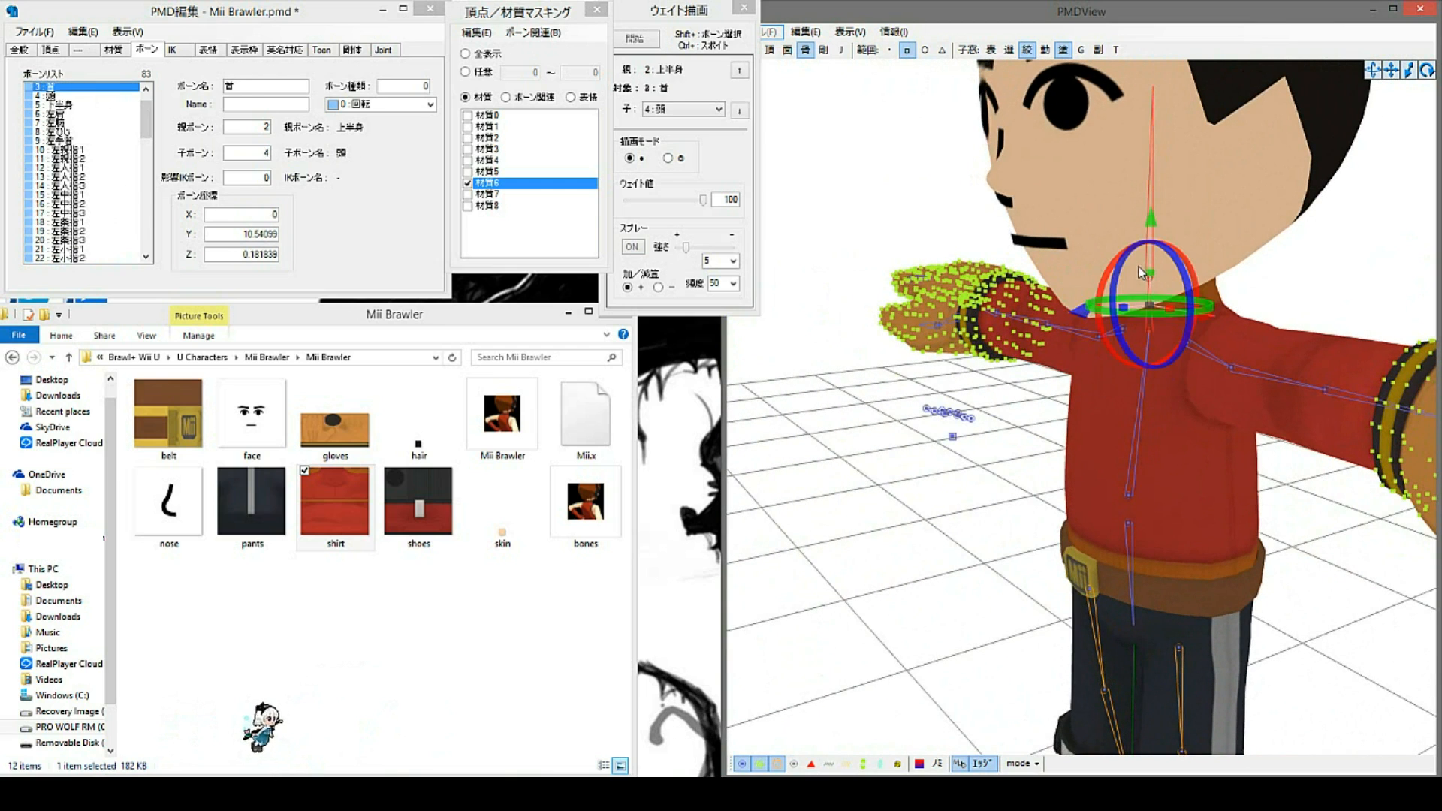
left_click_drag(1151, 93, 1187, 181)
right_click_drag(1262, 268, 1200, 104)
right_click_drag(1241, 385, 984, 328)
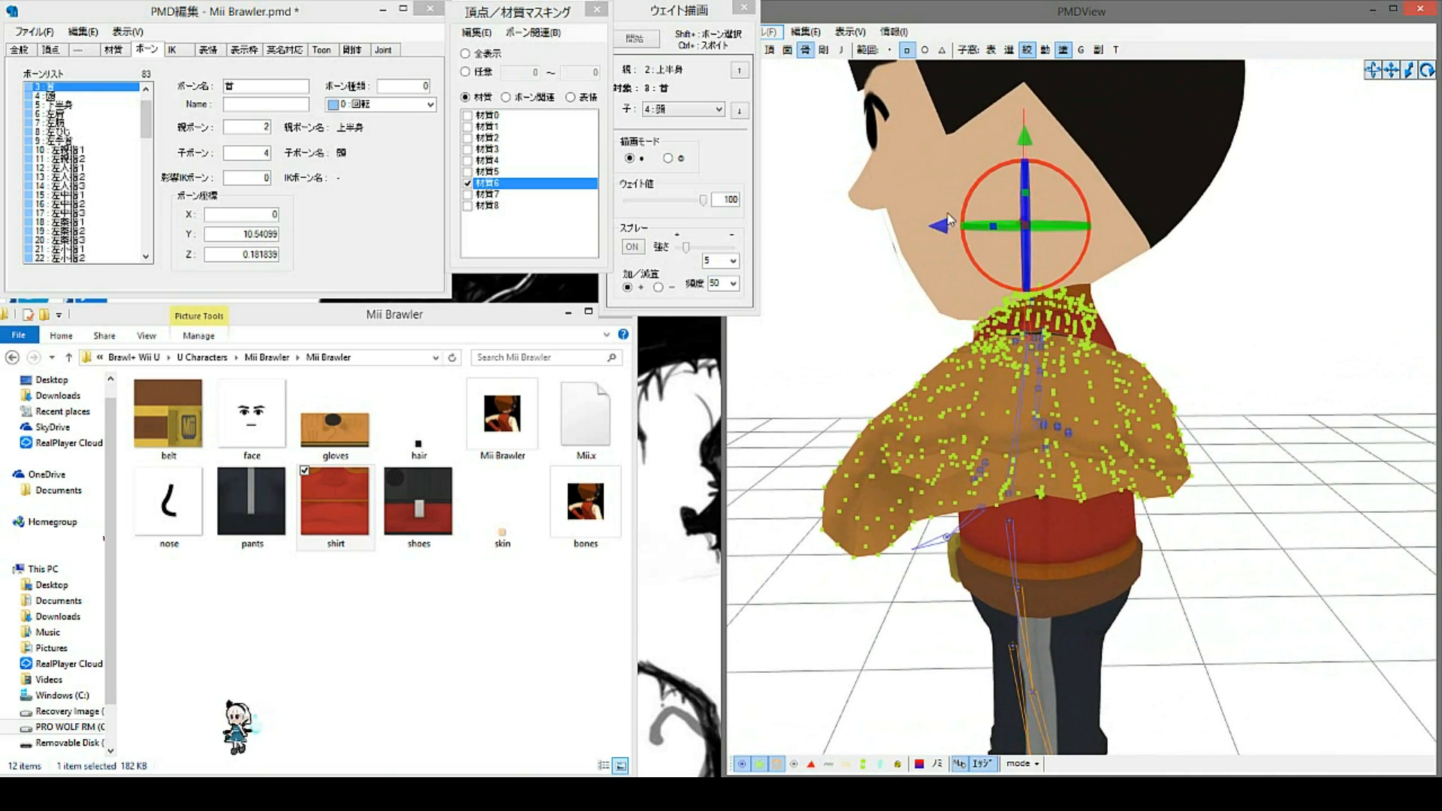
left_click_drag(940, 229, 966, 233)
Step: Try shifting the upper body bone (上半身) backward along Z, and undo the move
left_click(1111, 589)
right_click_drag(1111, 588, 1113, 518)
left_click_drag(998, 477, 1021, 526)
left_click_drag(934, 502, 965, 515)
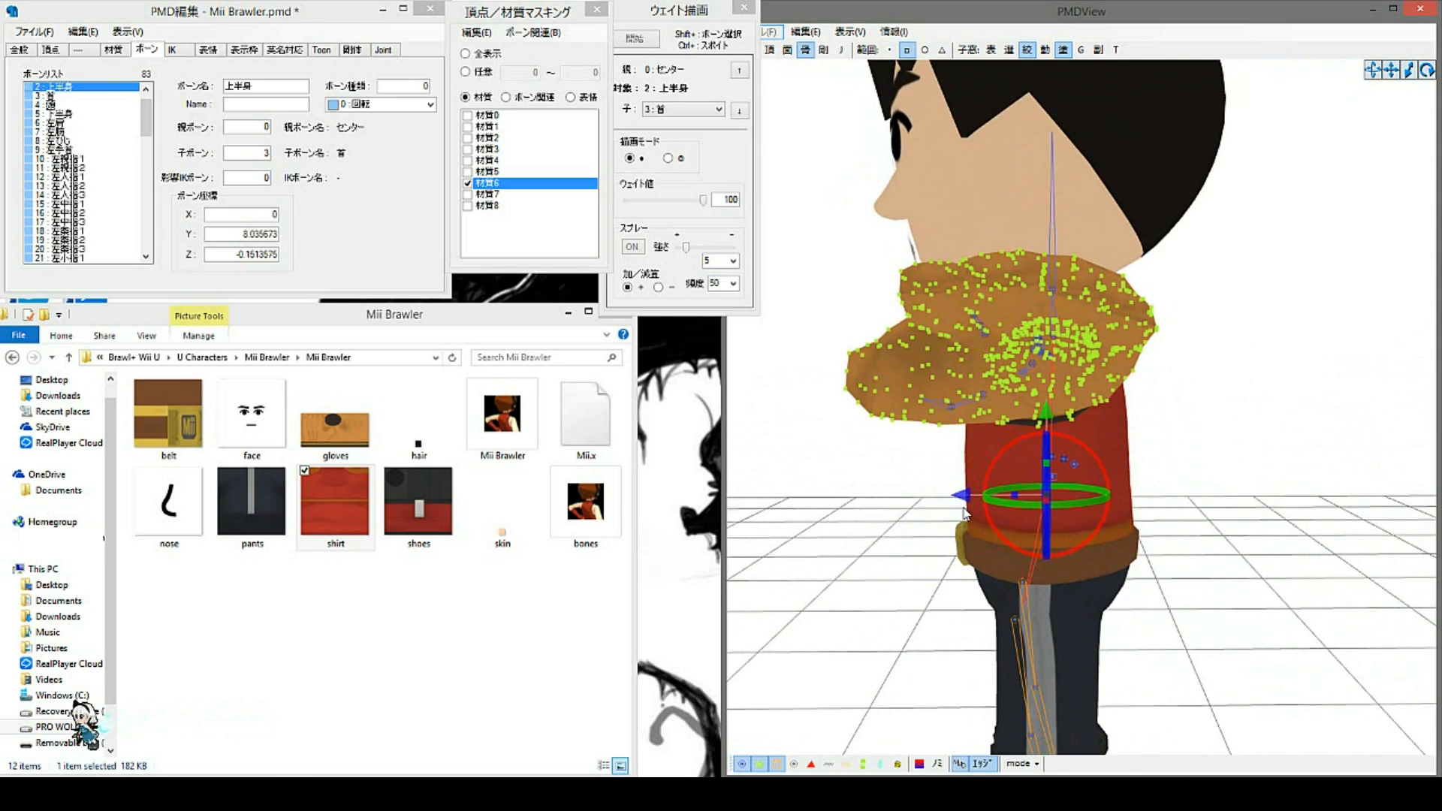
key("ctrl+z")
Step: Select the upper body (上半身) and lower body (下半身) bones together and move them backward, with 上半身 at about Z 0.41
right_click_drag(1067, 622, 1032, 615)
left_click_drag(1031, 611, 1005, 490)
left_click_drag(936, 554, 964, 553)
mouse_move(954, 562)
right_mouse_down()
mouse_move(877, 535)
mouse_move(952, 551)
right_mouse_up()
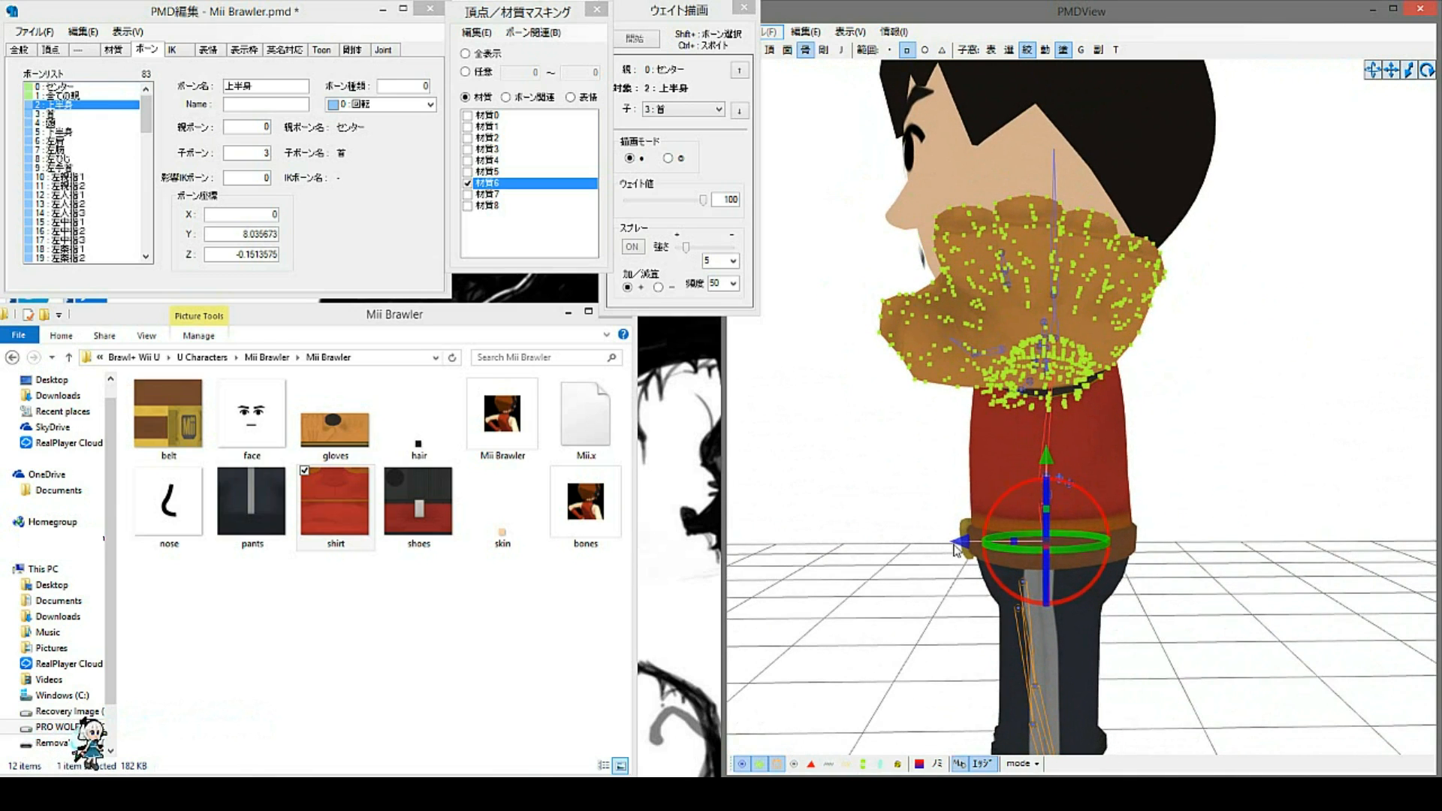
left_click(918, 544)
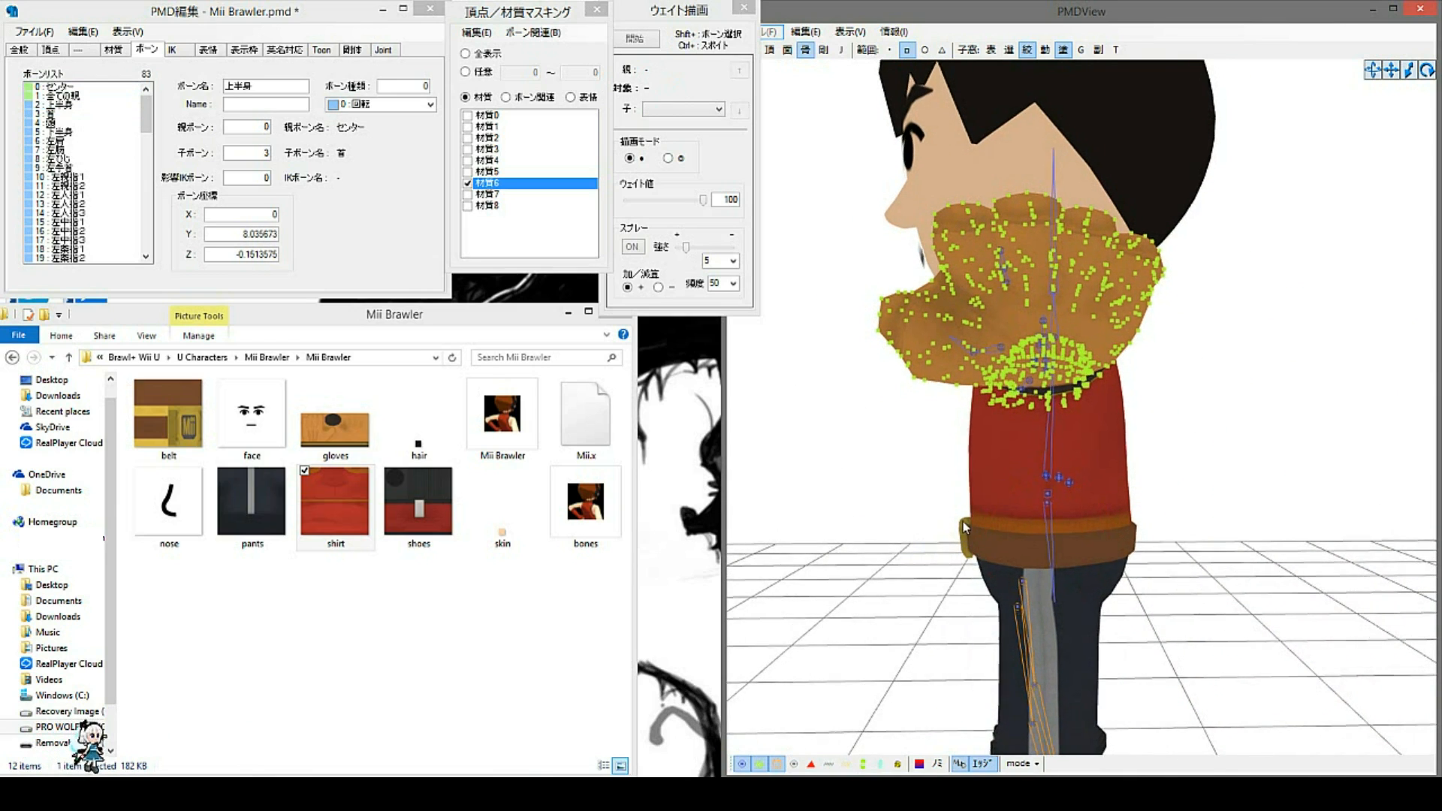
middle_click_drag(1035, 511, 1020, 471)
right_click_drag(1023, 436, 1034, 442)
left_click(1034, 442)
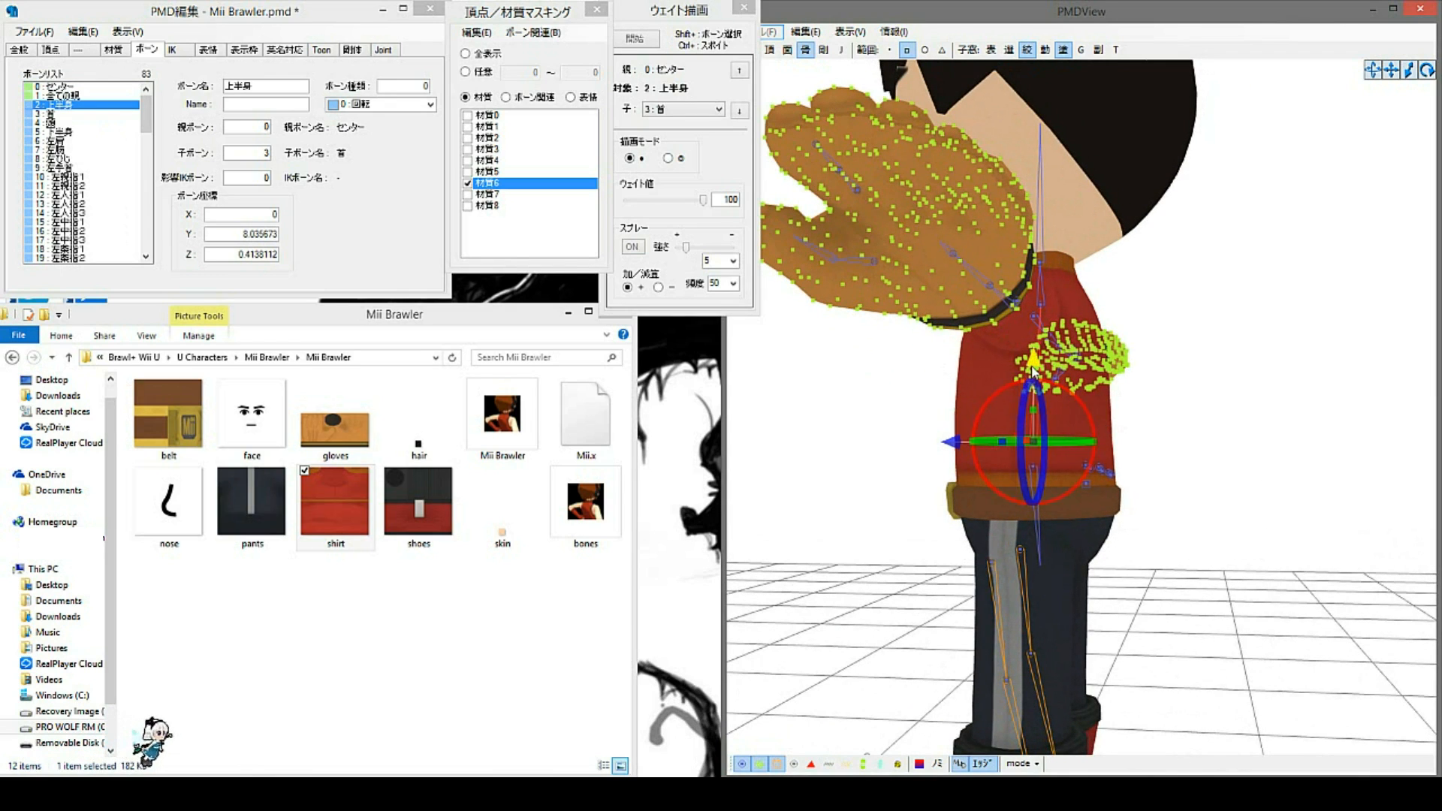
left_click(1168, 528)
right_click_drag(1168, 528, 1078, 483)
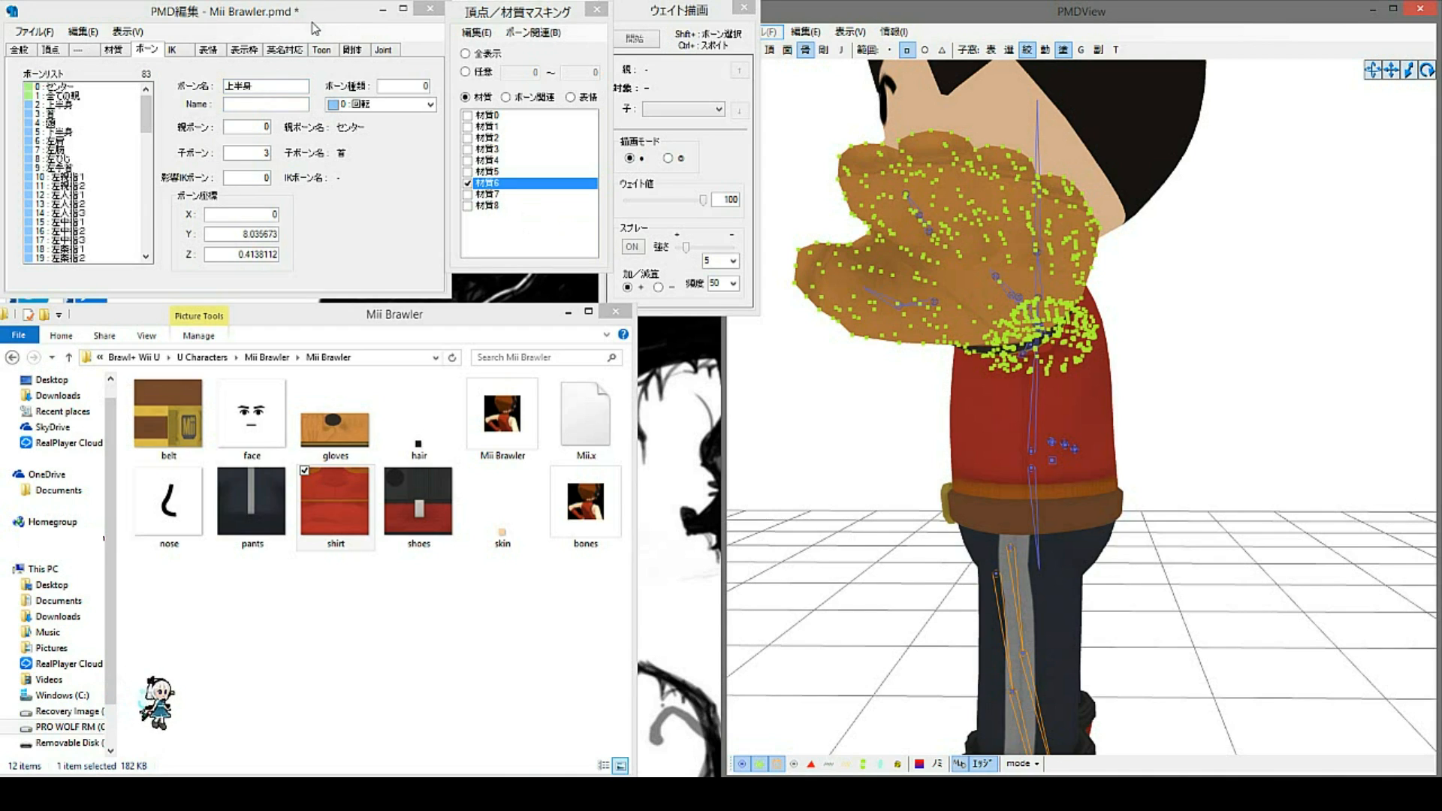
Step: Save the model over the existing Mii Brawler.pmd file
left_click(395, 186)
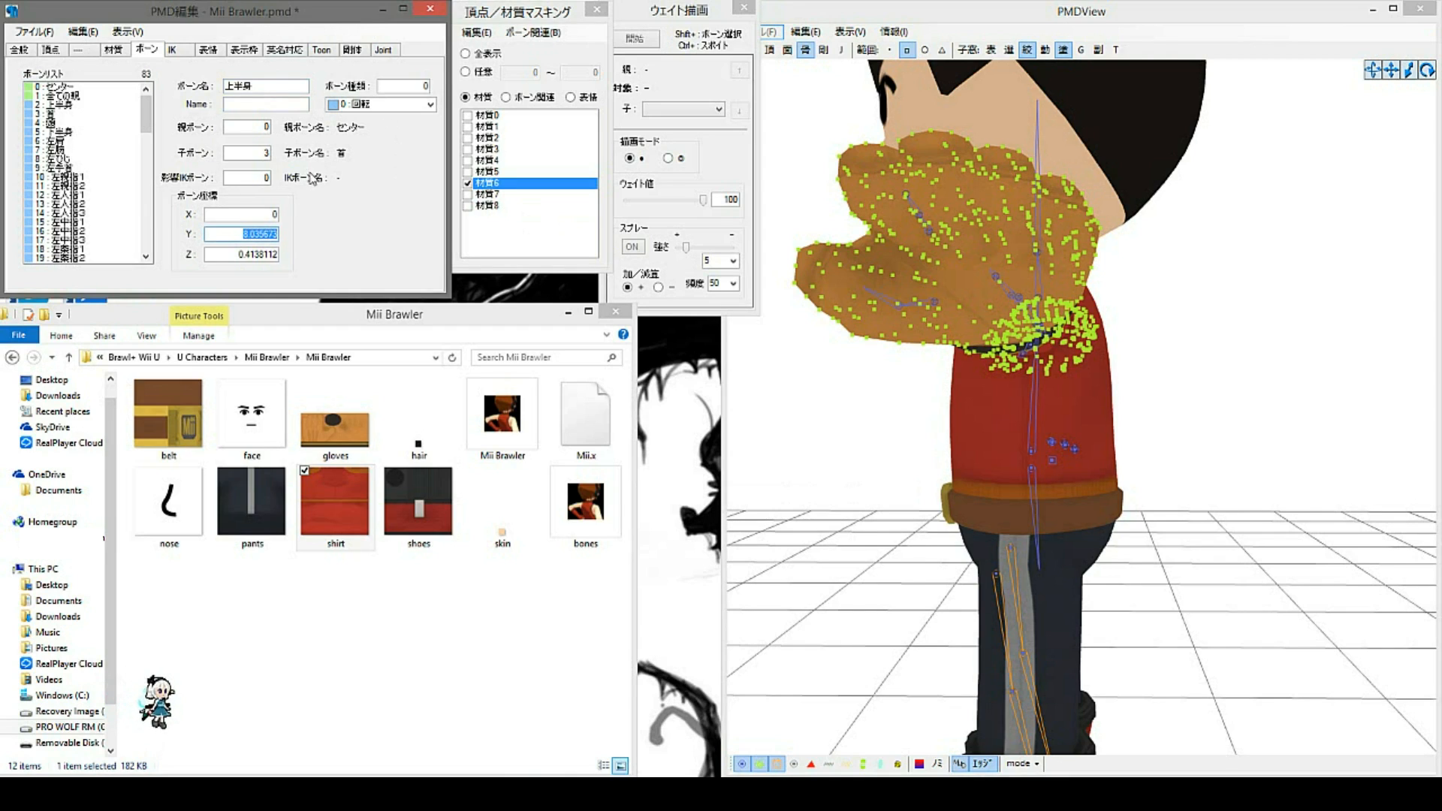
left_click(34, 31)
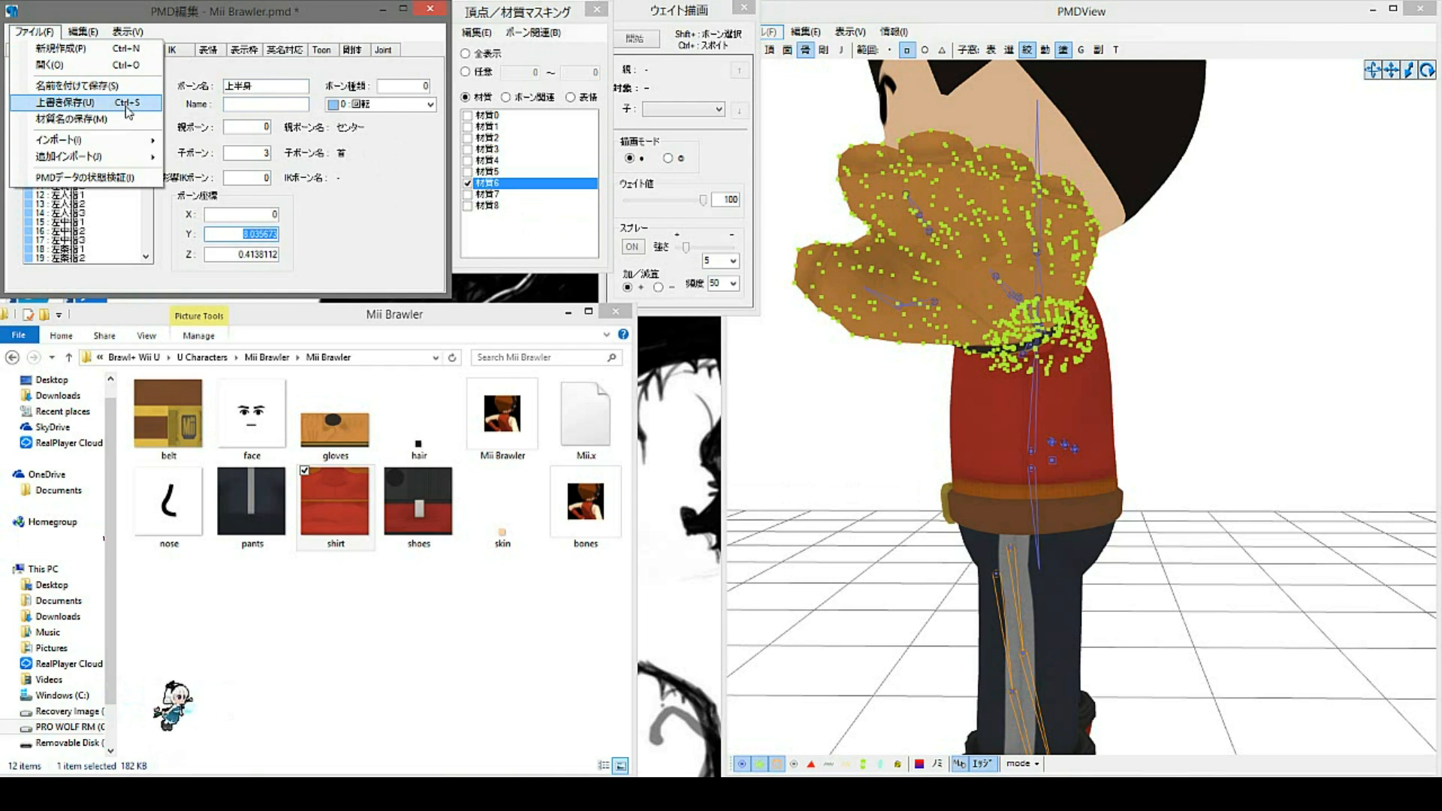
left_click(401, 183)
key("ctrl+s")
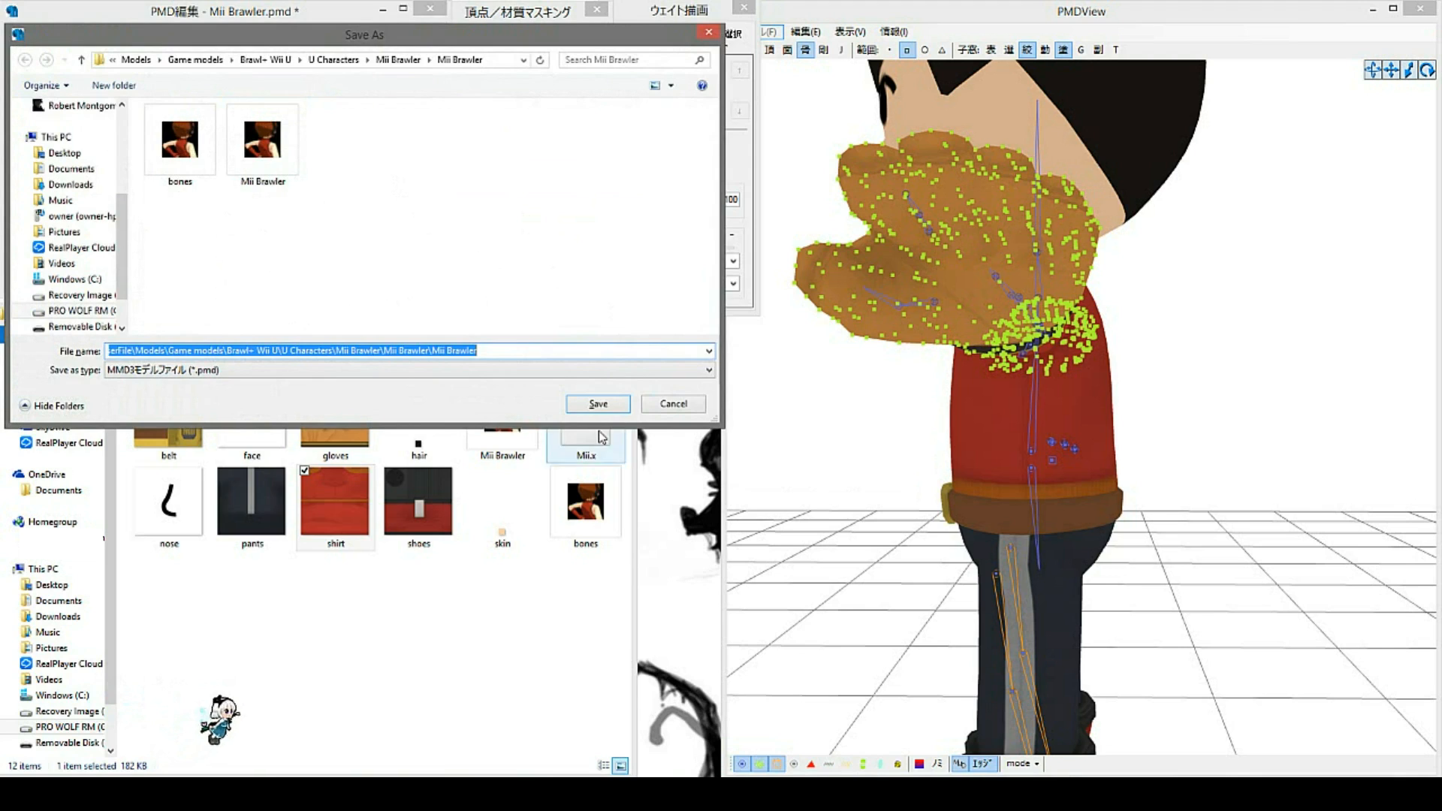
left_click(598, 404)
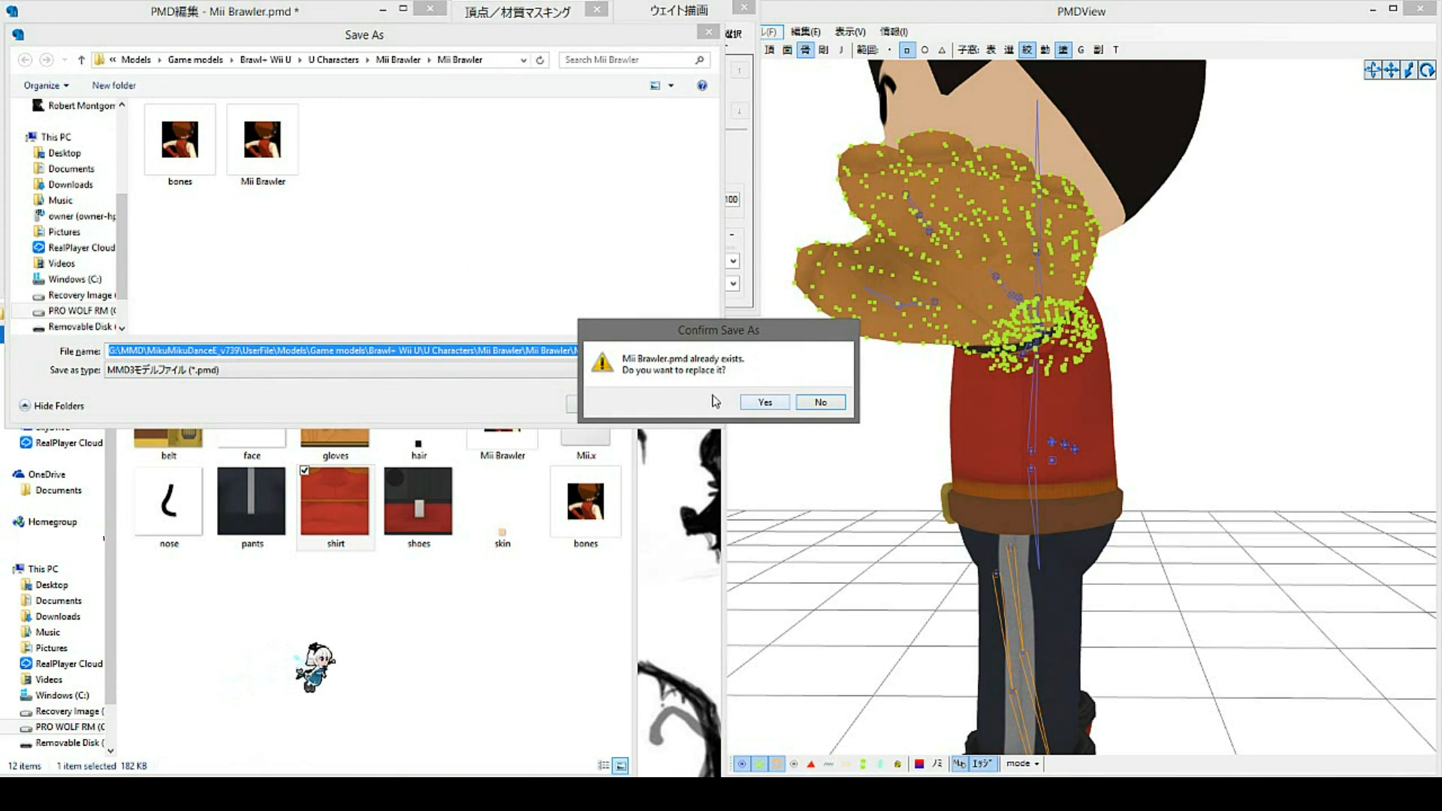
left_click(760, 402)
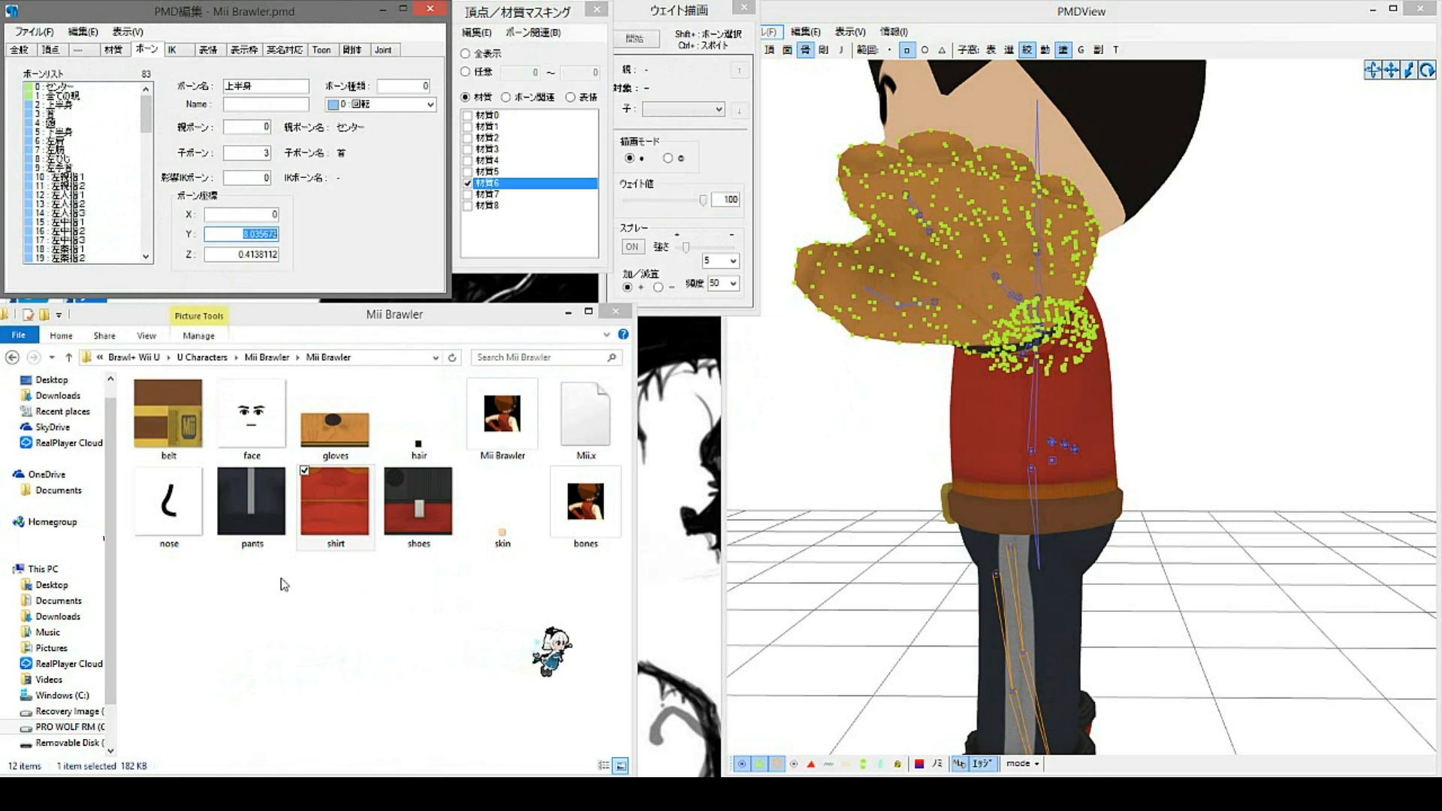
Step: Switch the vertex mask from 材質6 to 材質8 to examine its vertices around the head, and clear 材質8 as well
right_click_drag(915, 284, 981, 443)
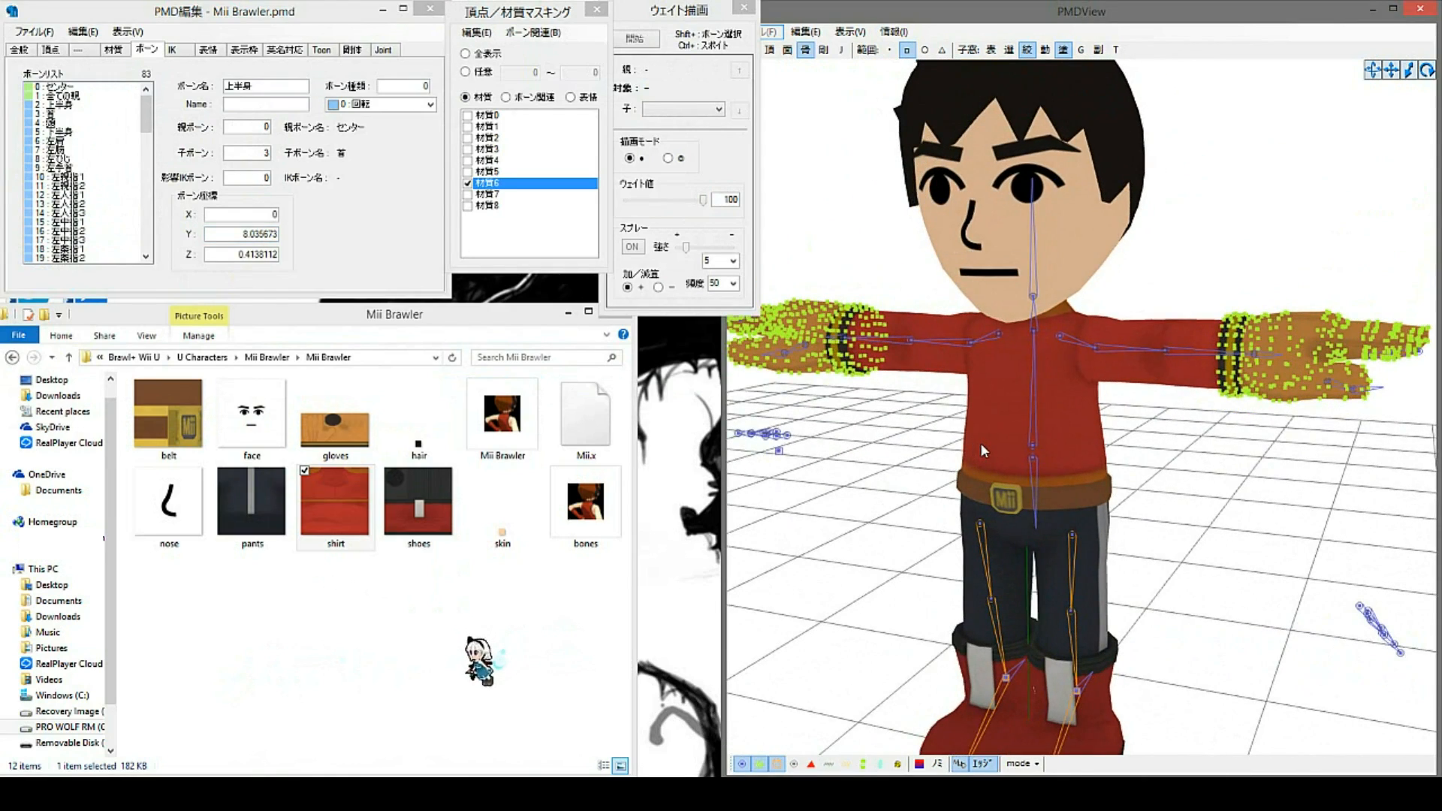
left_click(492, 195)
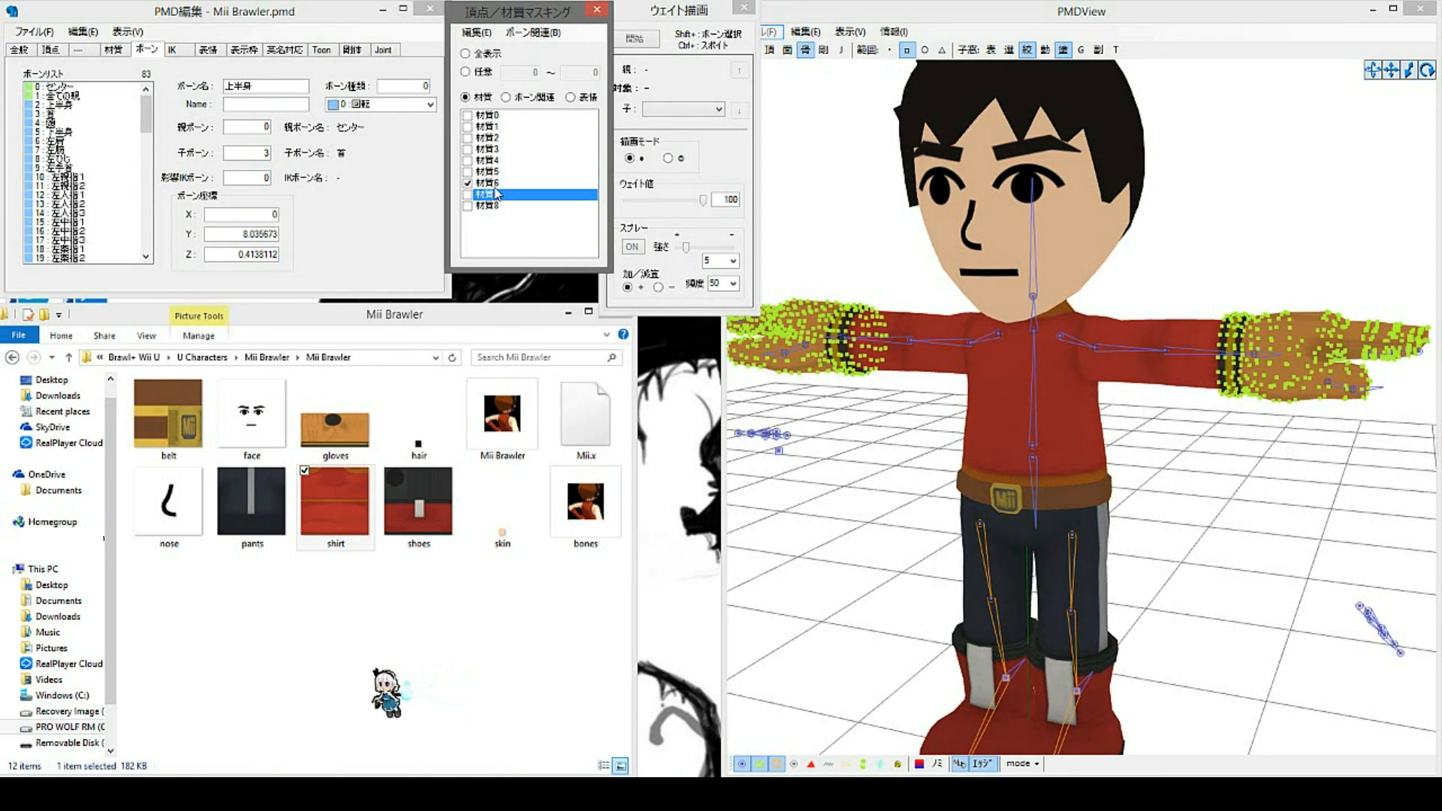
left_click(493, 206)
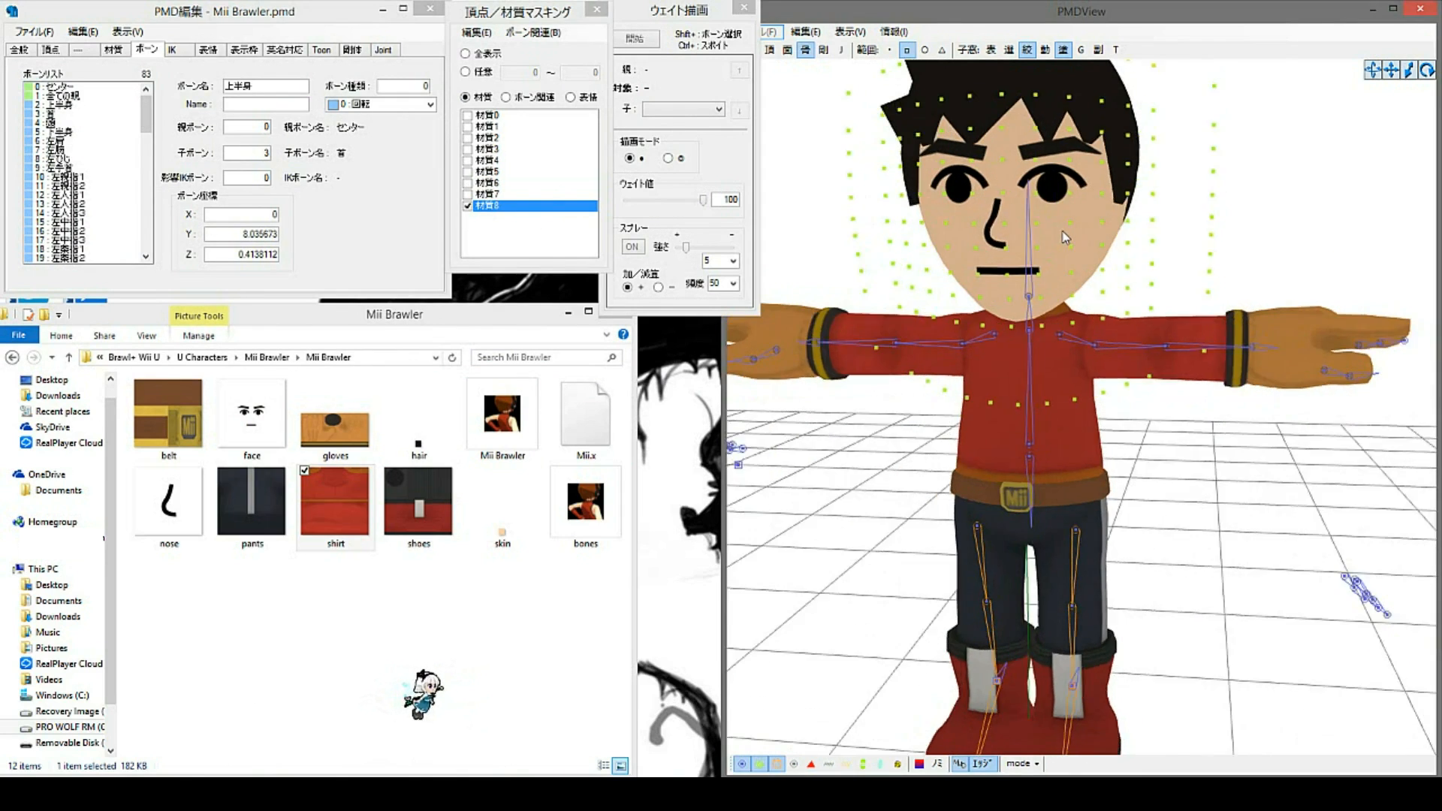
middle_click_drag(1014, 202, 973, 254)
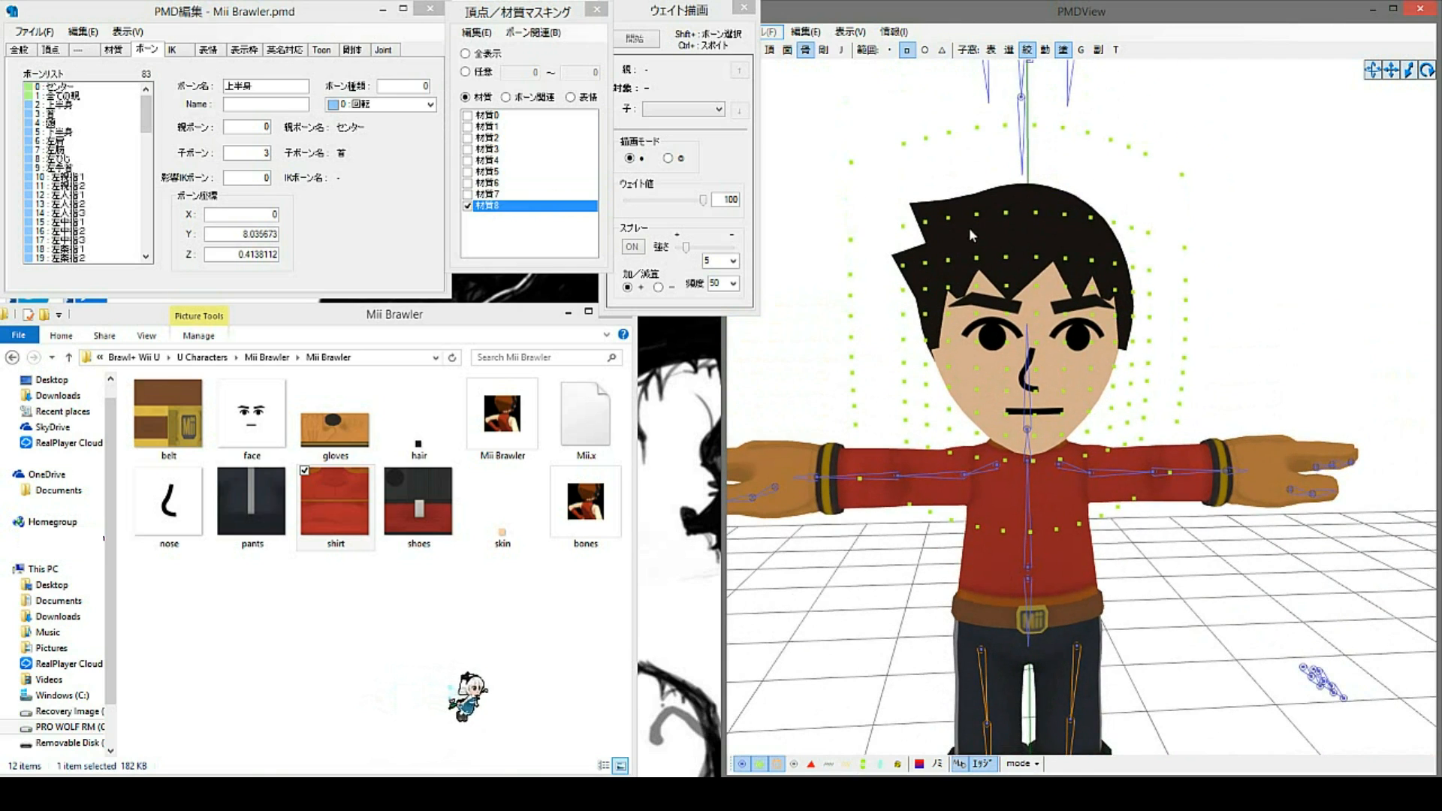
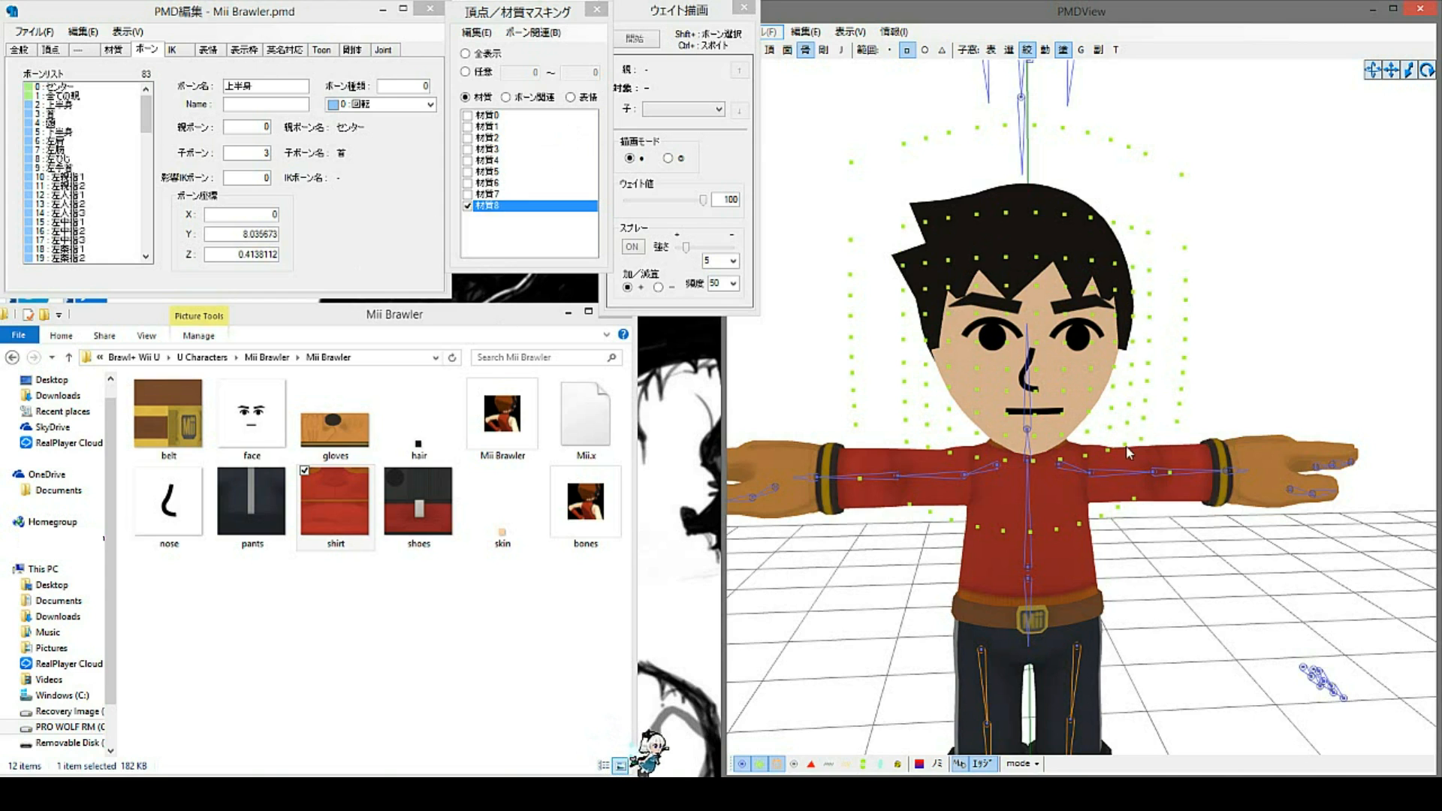
scroll(1128, 416, "down", 3)
left_click(468, 205)
Step: Select both leg bones (左足, 右足), move them backward along Z to the middle of the thighs, and lower them slightly
right_click_drag(1075, 387, 1093, 416)
scroll(1081, 416, "up", 3)
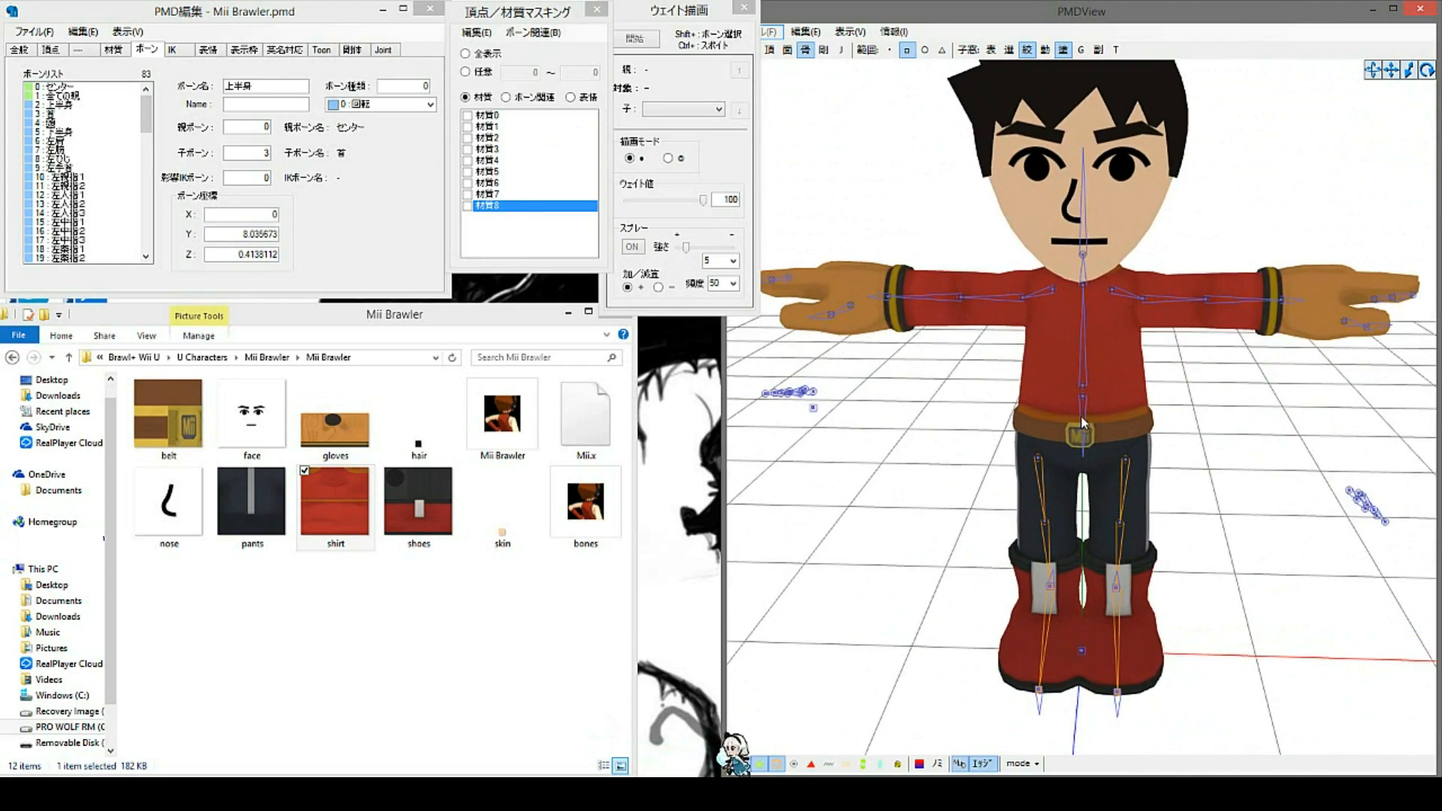
scroll(1172, 417, "up", 4)
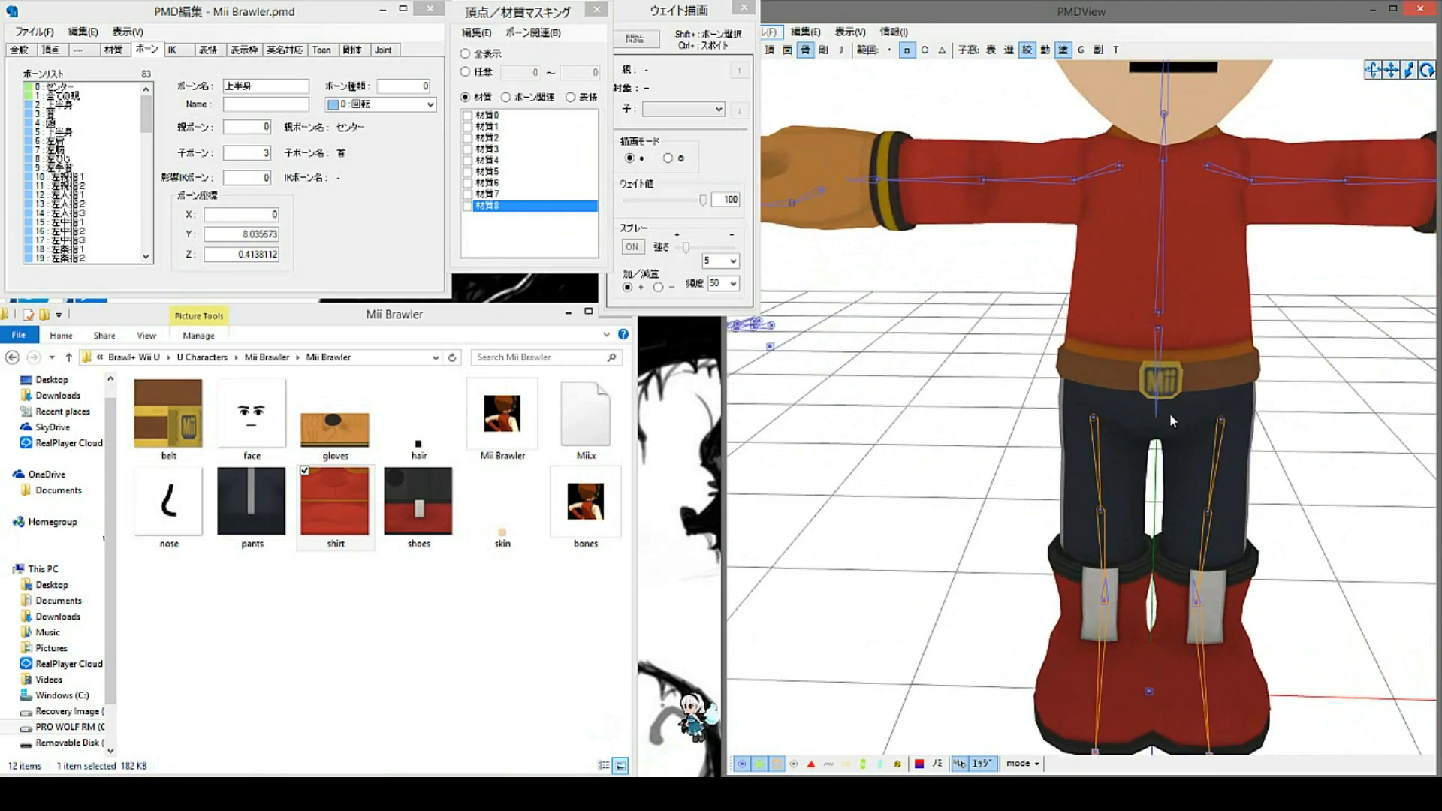
mouse_move(1120, 389)
right_mouse_down()
mouse_move(1100, 412)
mouse_move(1164, 404)
mouse_move(1131, 398)
right_mouse_up()
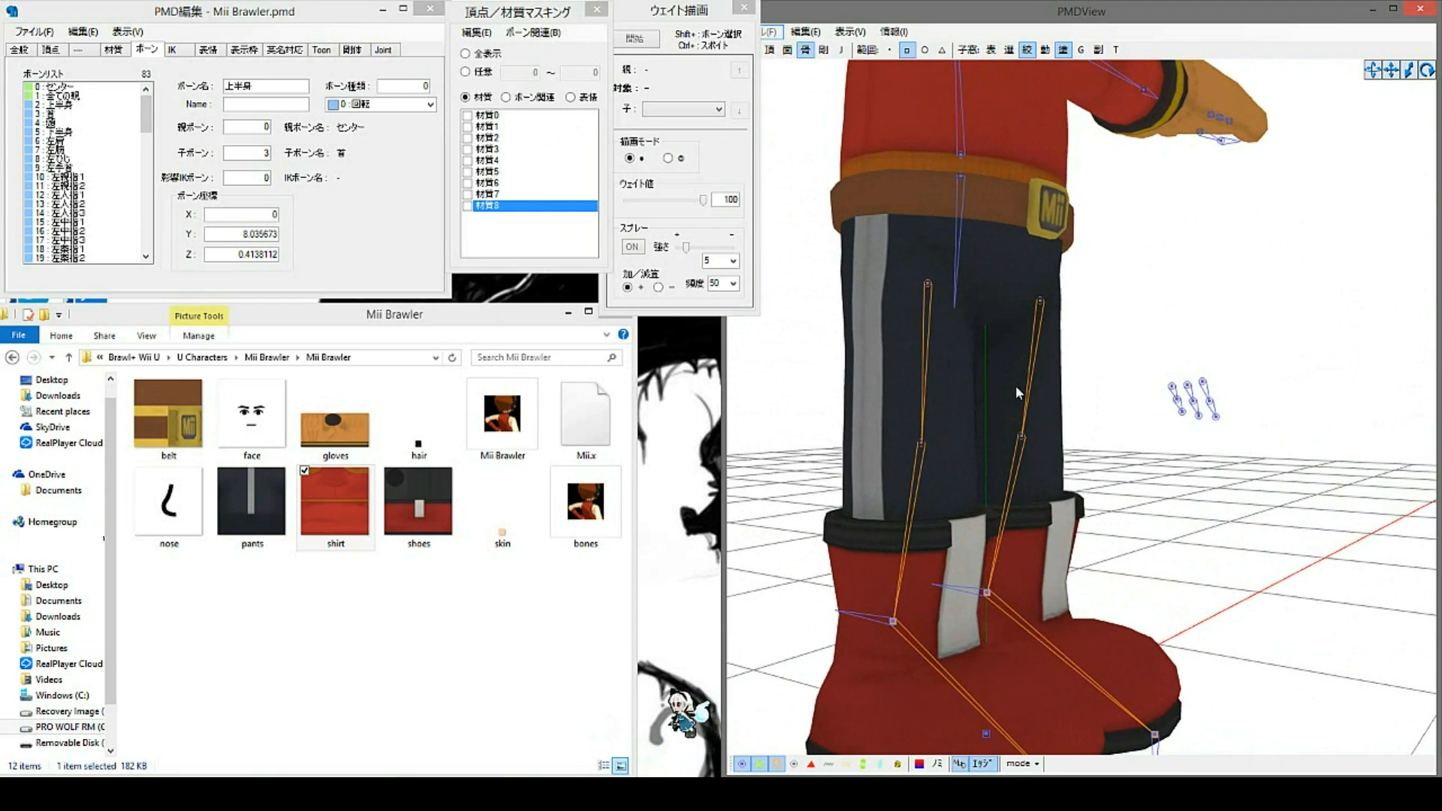
left_click_drag(897, 267, 953, 301)
right_click_drag(987, 303, 1142, 358)
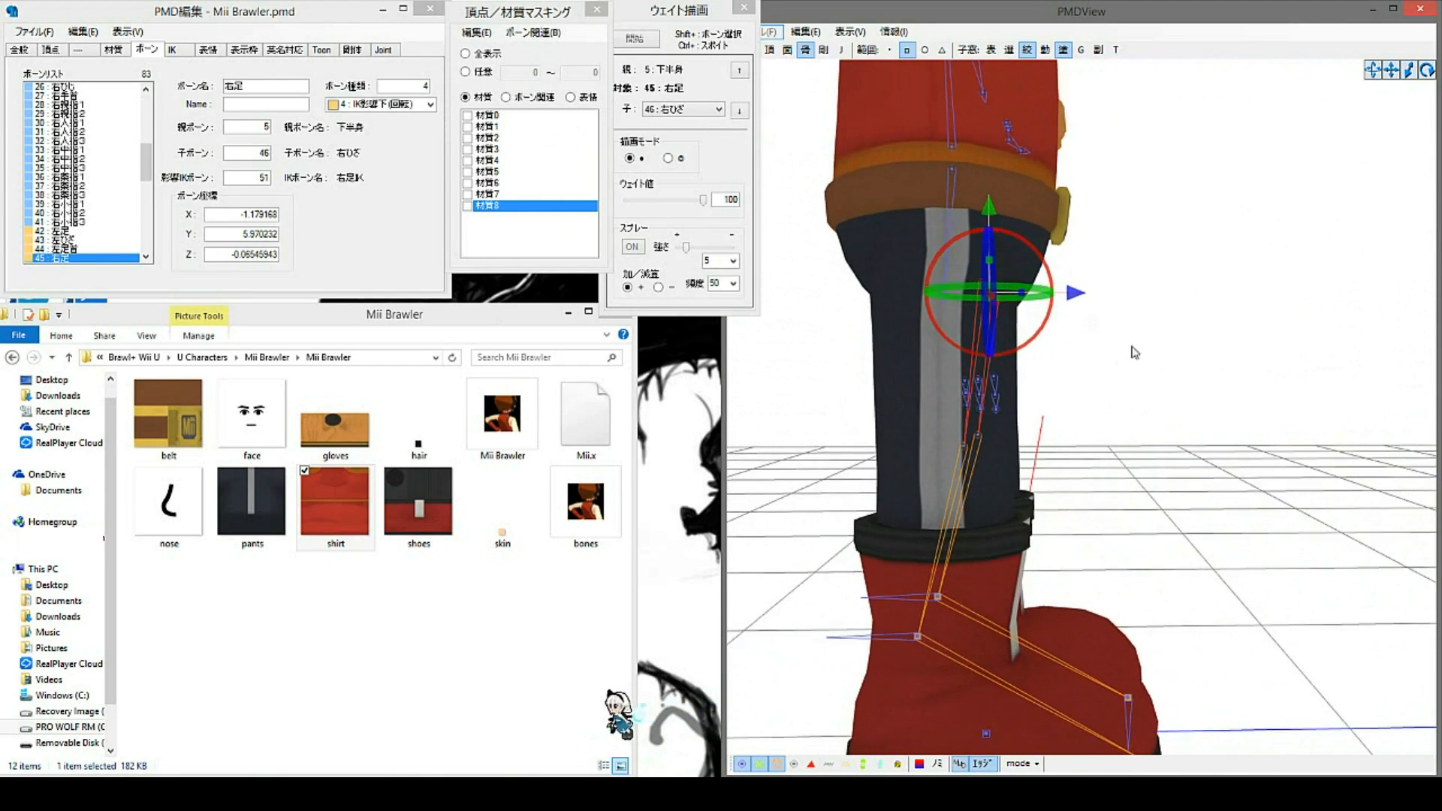
left_click_drag(1047, 306, 1037, 309)
right_click_drag(1162, 368, 1221, 395)
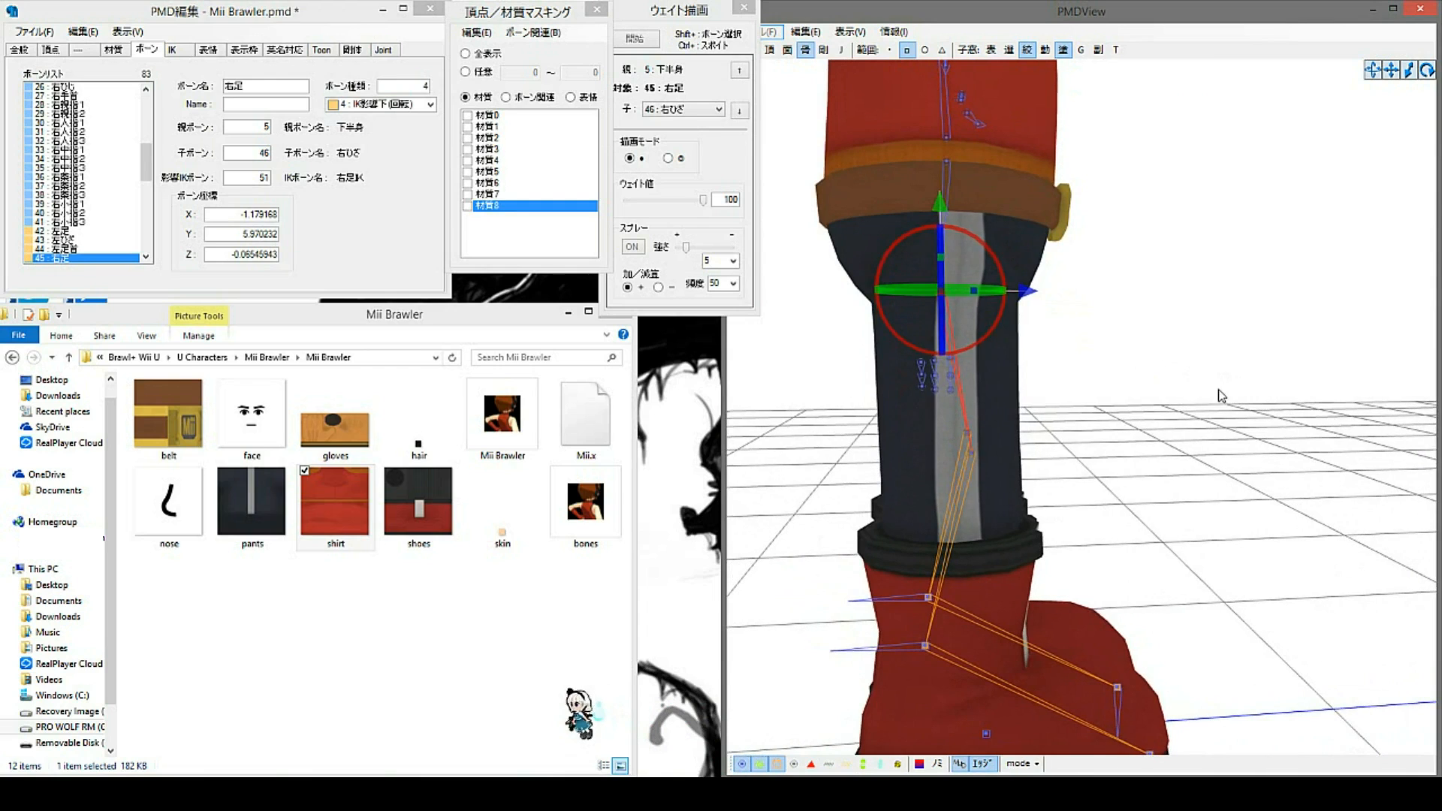
left_click_drag(941, 207, 941, 211)
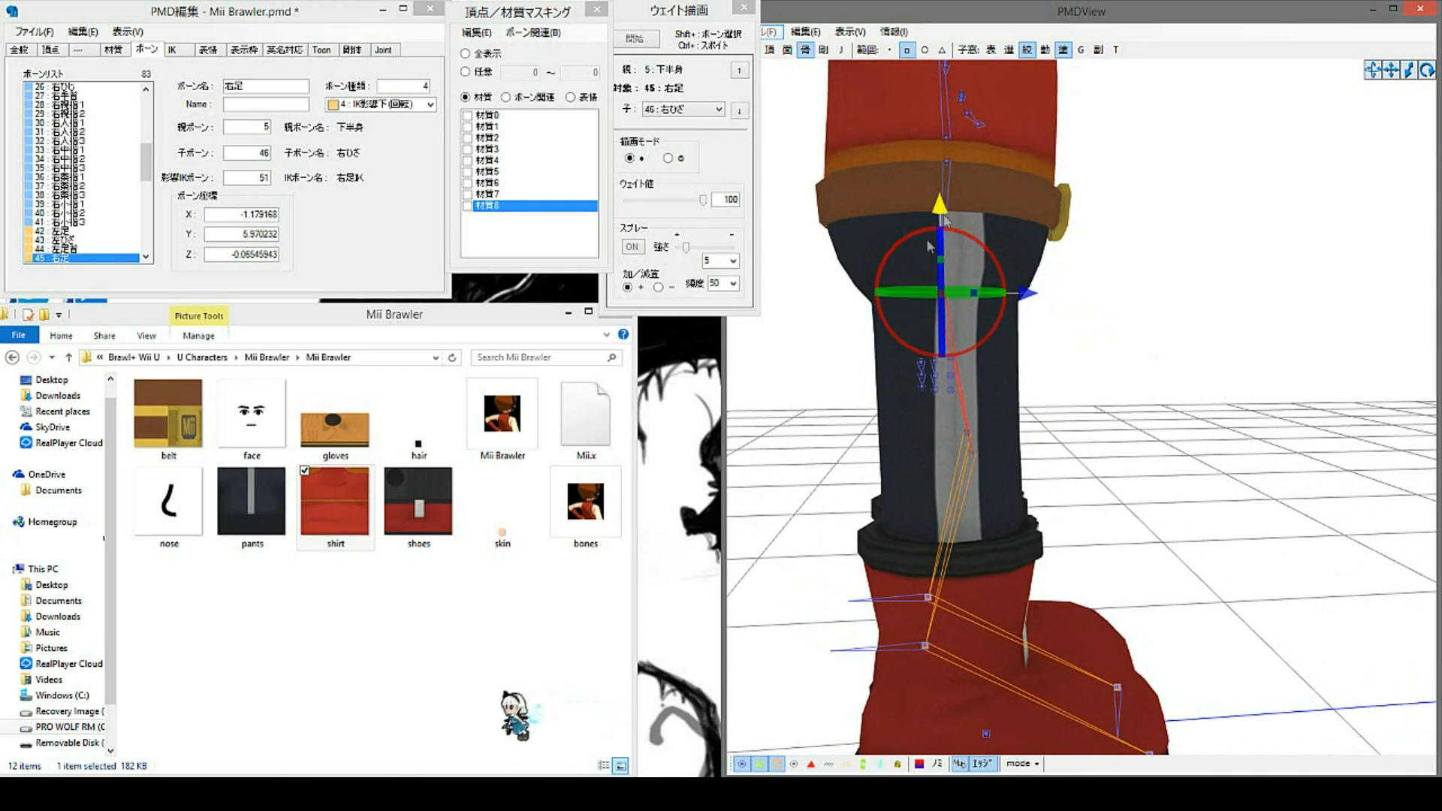
Step: Show the vertices of 材質5, the pants, in the material mask
left_click(503, 194)
key("Up")
key("Up")
key("space")
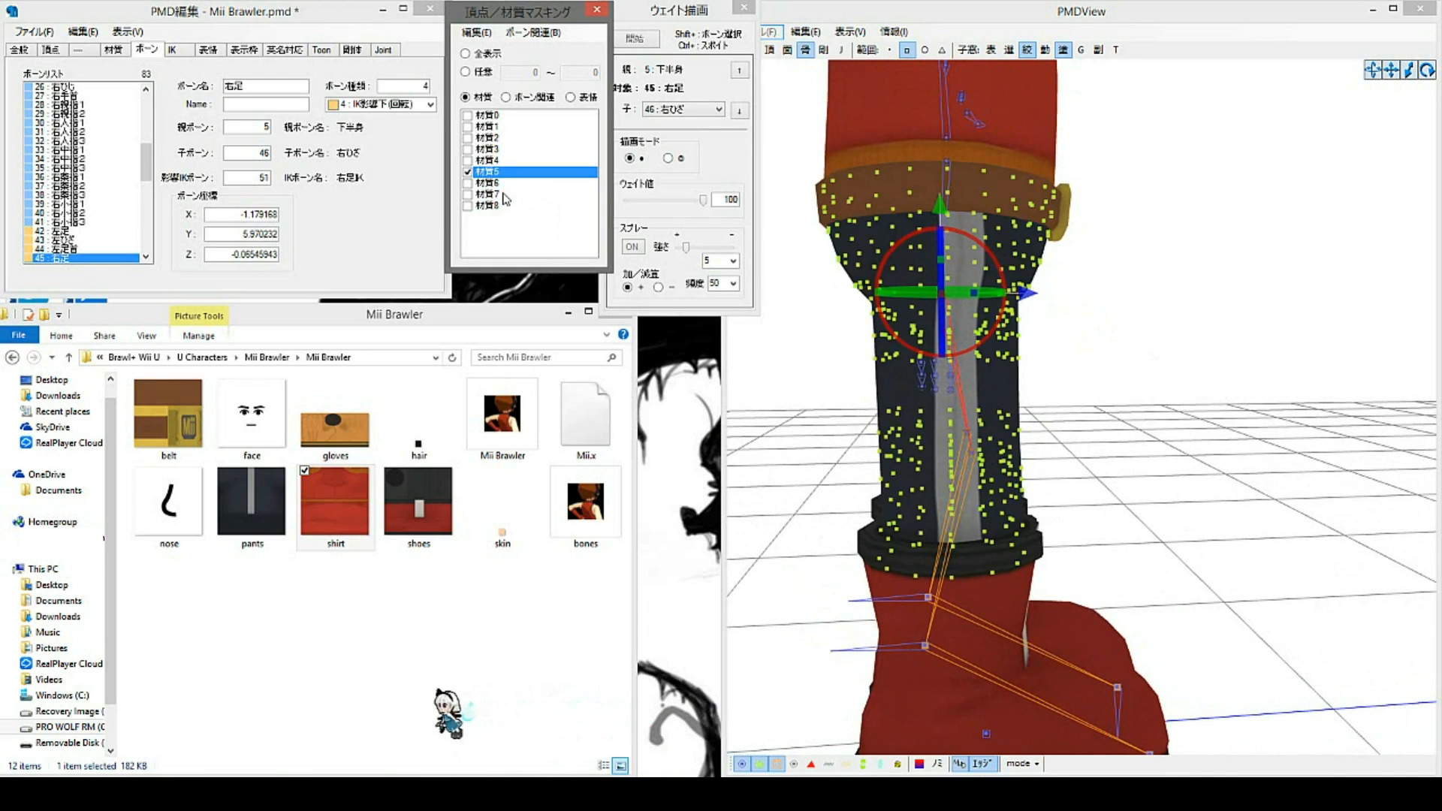
Step: Lower both leg bones further to the upper thighs and fine-tune their height against the pants vertices
right_click_drag(781, 224, 1221, 362)
left_click_drag(976, 204, 987, 248)
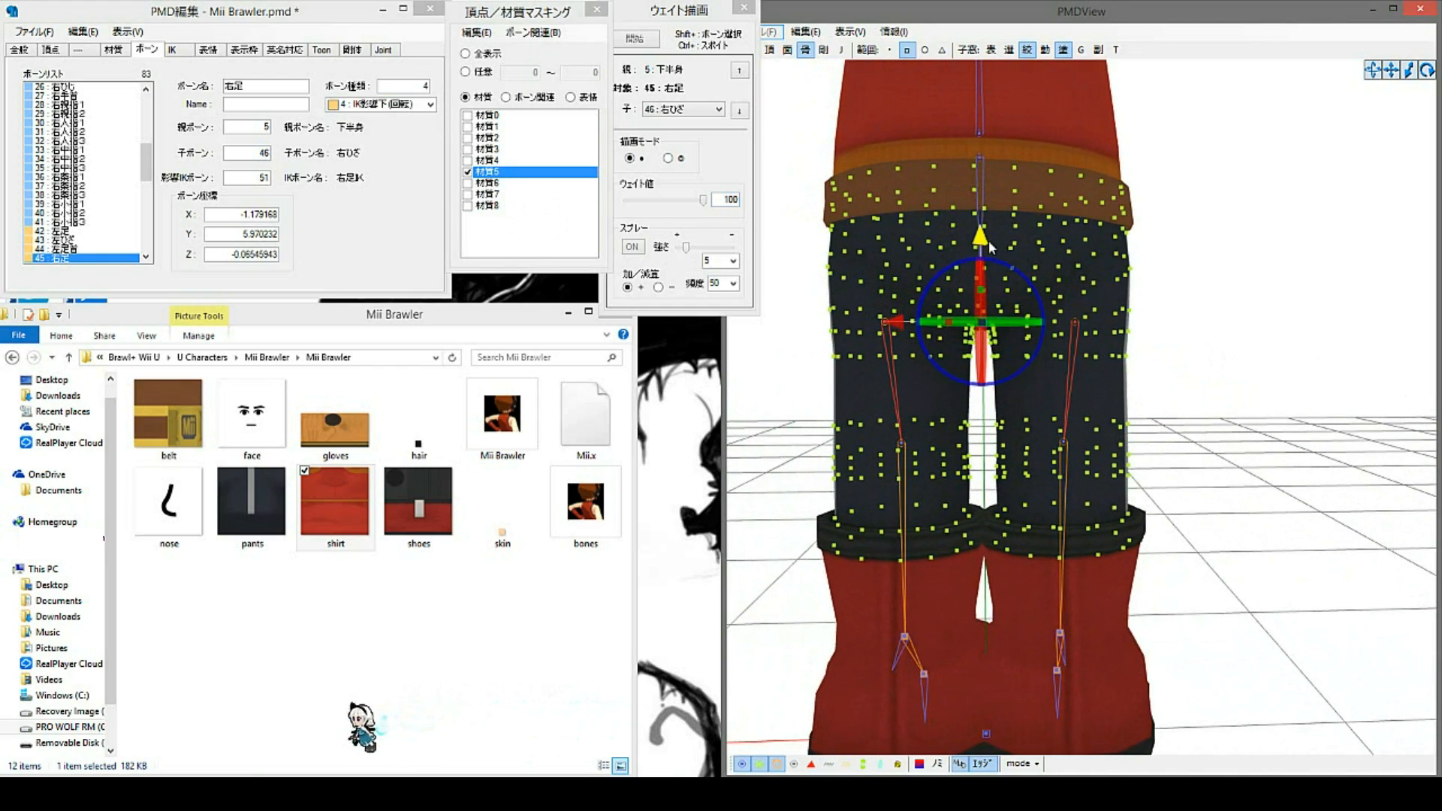
right_click_drag(988, 241, 1087, 241)
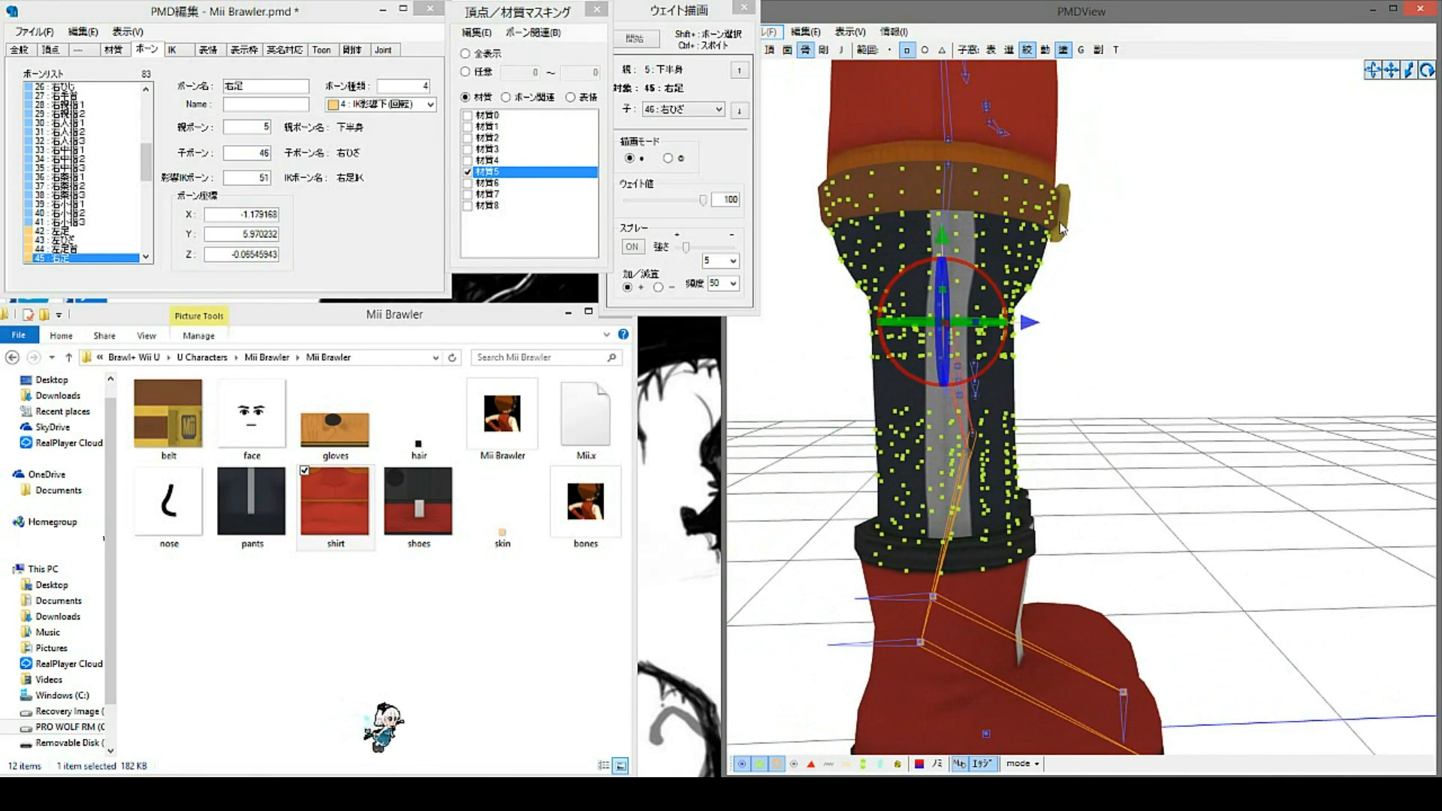
left_click_drag(942, 238, 942, 233)
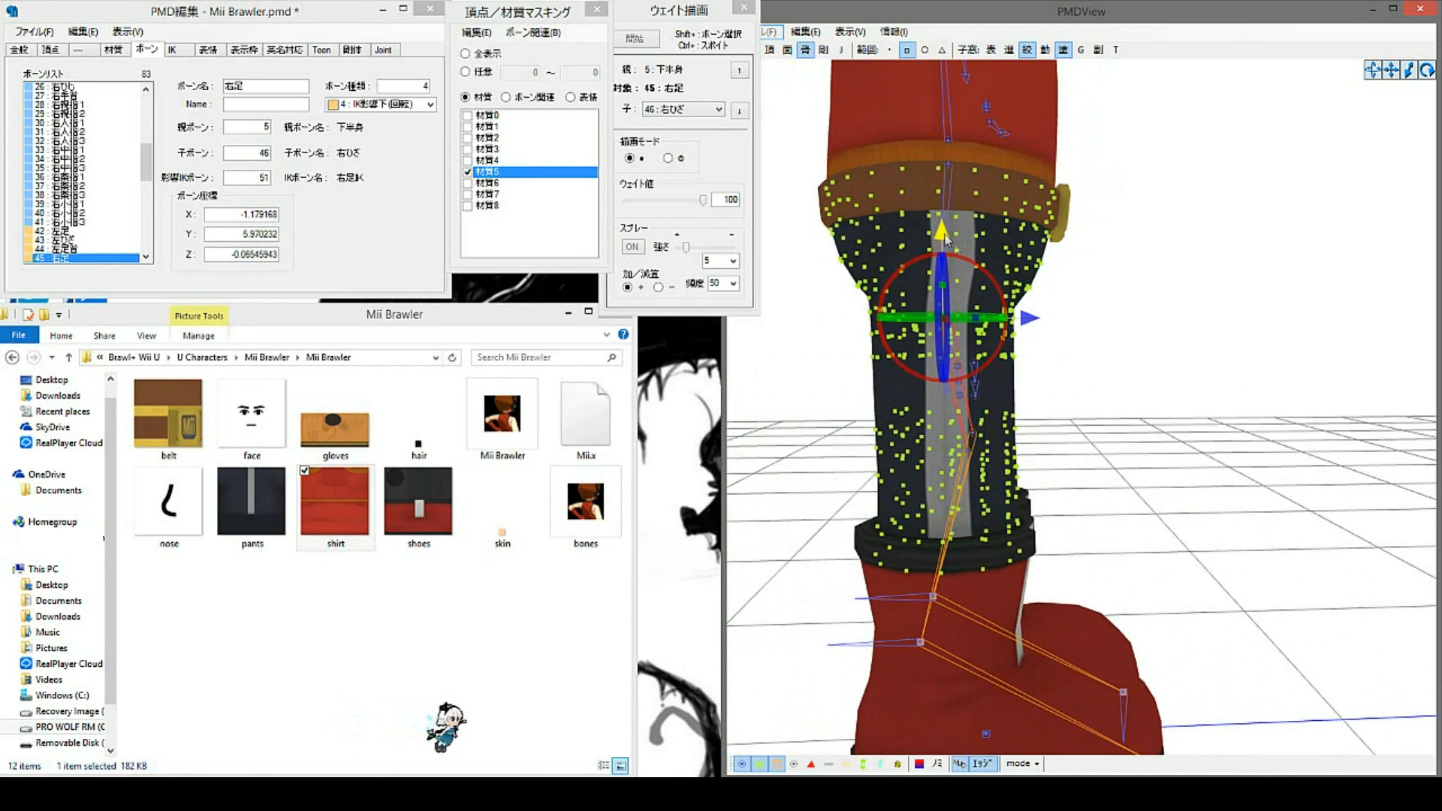
left_click(1139, 433)
Step: Select the left knee bone (左ひざ) and move it backward along Z toward the middle of the leg
right_click_drag(1139, 433, 1072, 473)
left_click(974, 440)
left_click_drag(1055, 441, 1036, 441)
right_click_drag(1081, 460, 1121, 477)
middle_click_drag(1120, 477, 1105, 477)
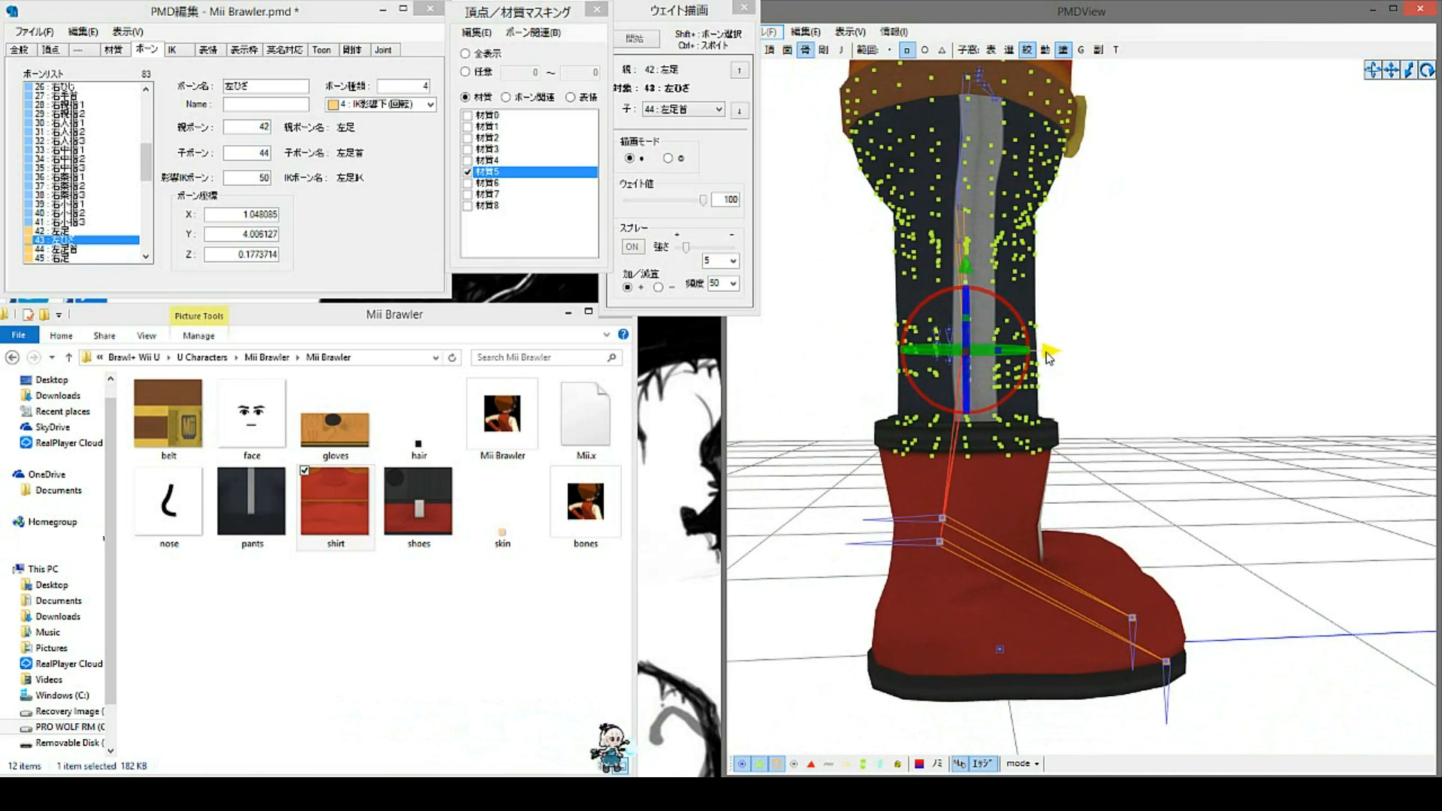
Step: Nudge the knee bones along Z toward the toes, and move both ankle bones slightly down and along Z into the middle of the boots
left_click_drag(1054, 357, 1071, 356)
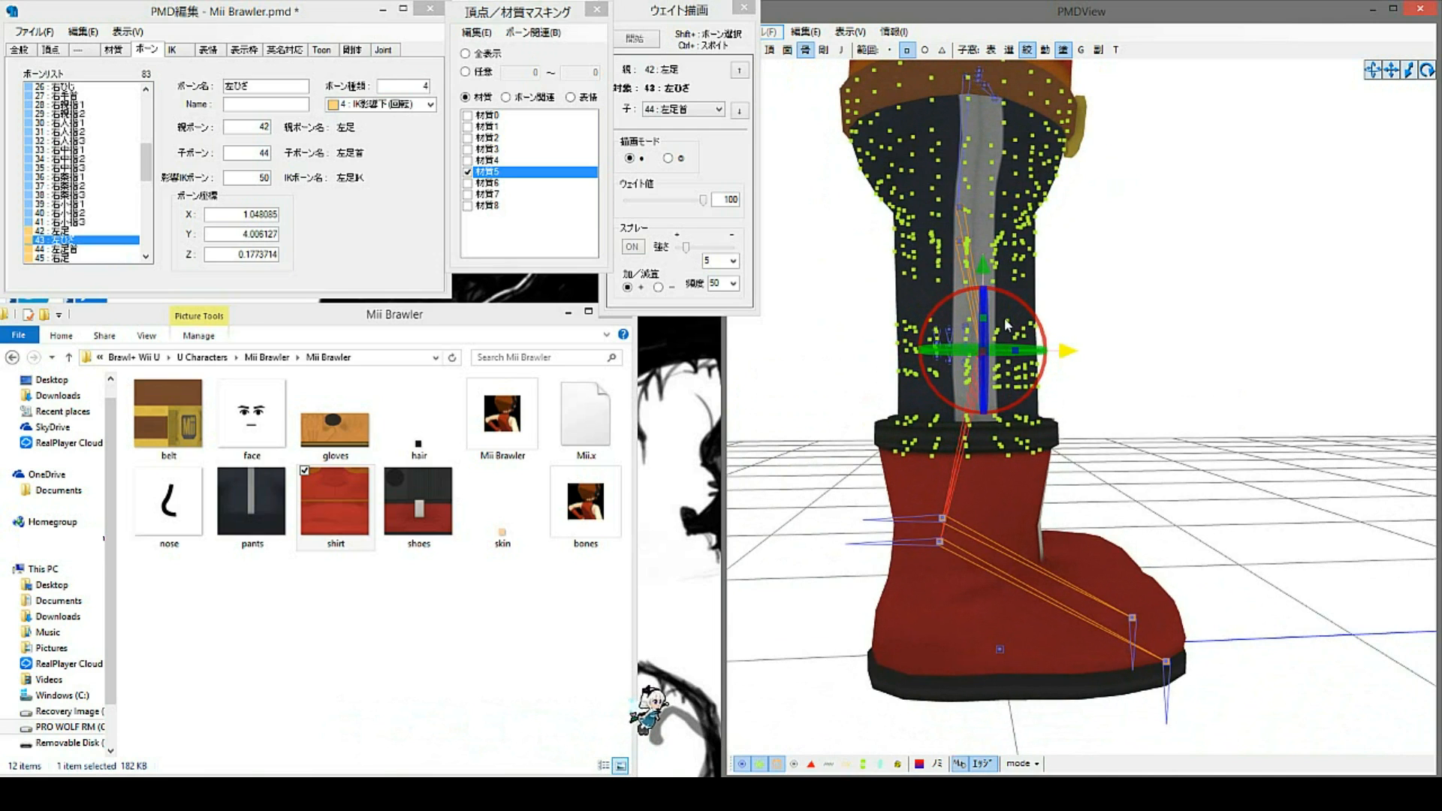
mouse_move(1035, 233)
middle_mouse_down("shift")
mouse_move(1029, 295)
mouse_move(1036, 235)
middle_mouse_up("shift")
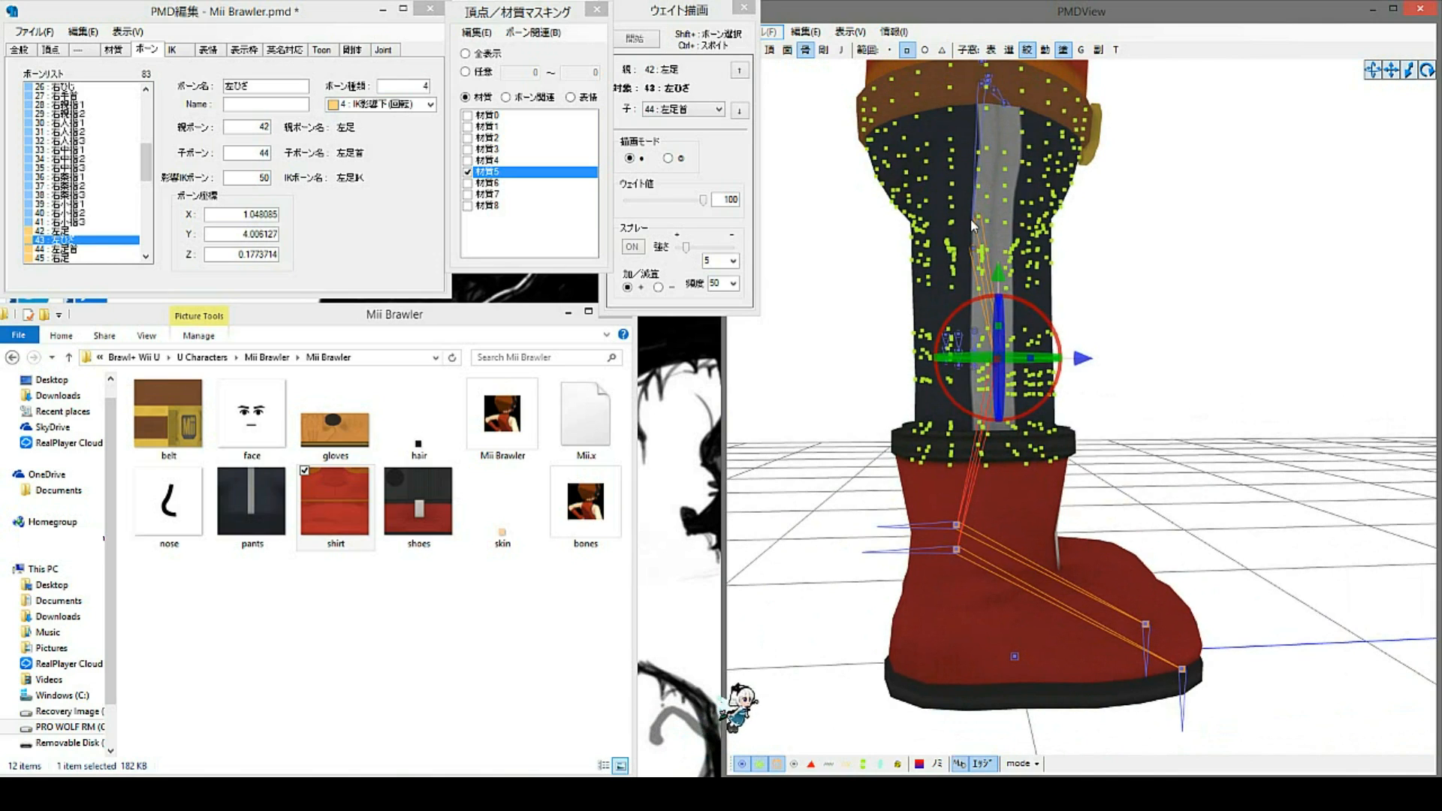
left_click_drag(850, 490, 972, 586)
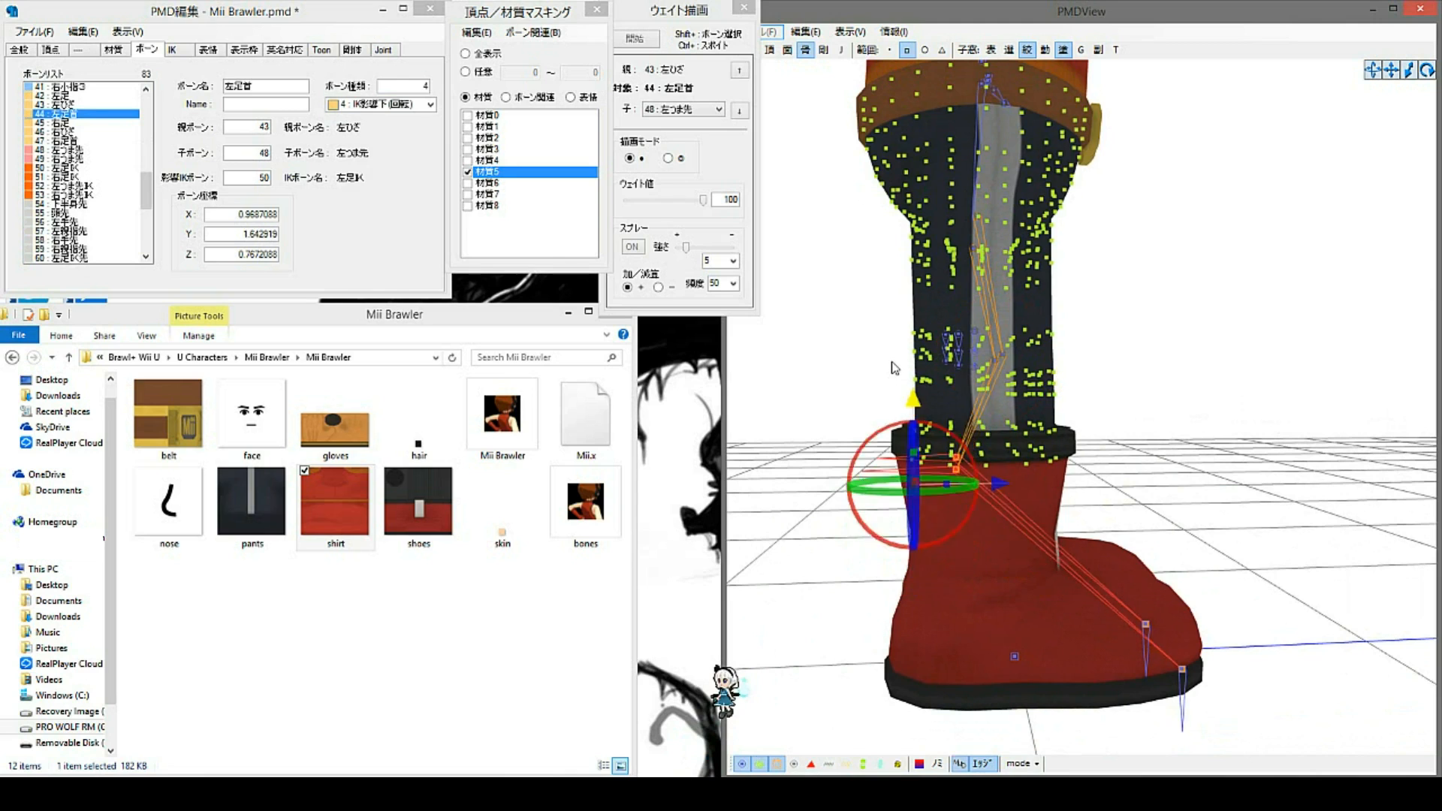
left_click_drag(915, 460, 917, 481)
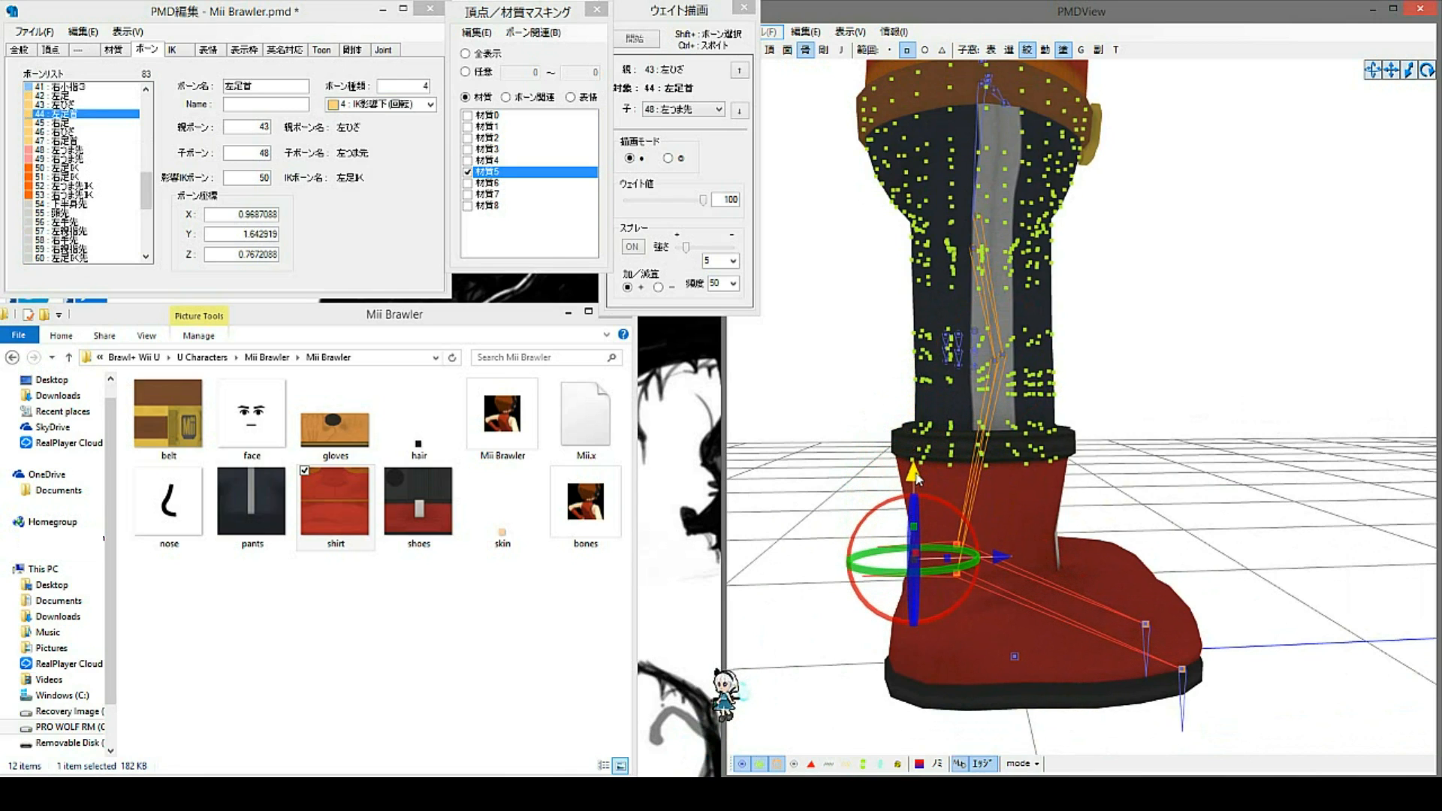
left_click_drag(999, 559, 1033, 562)
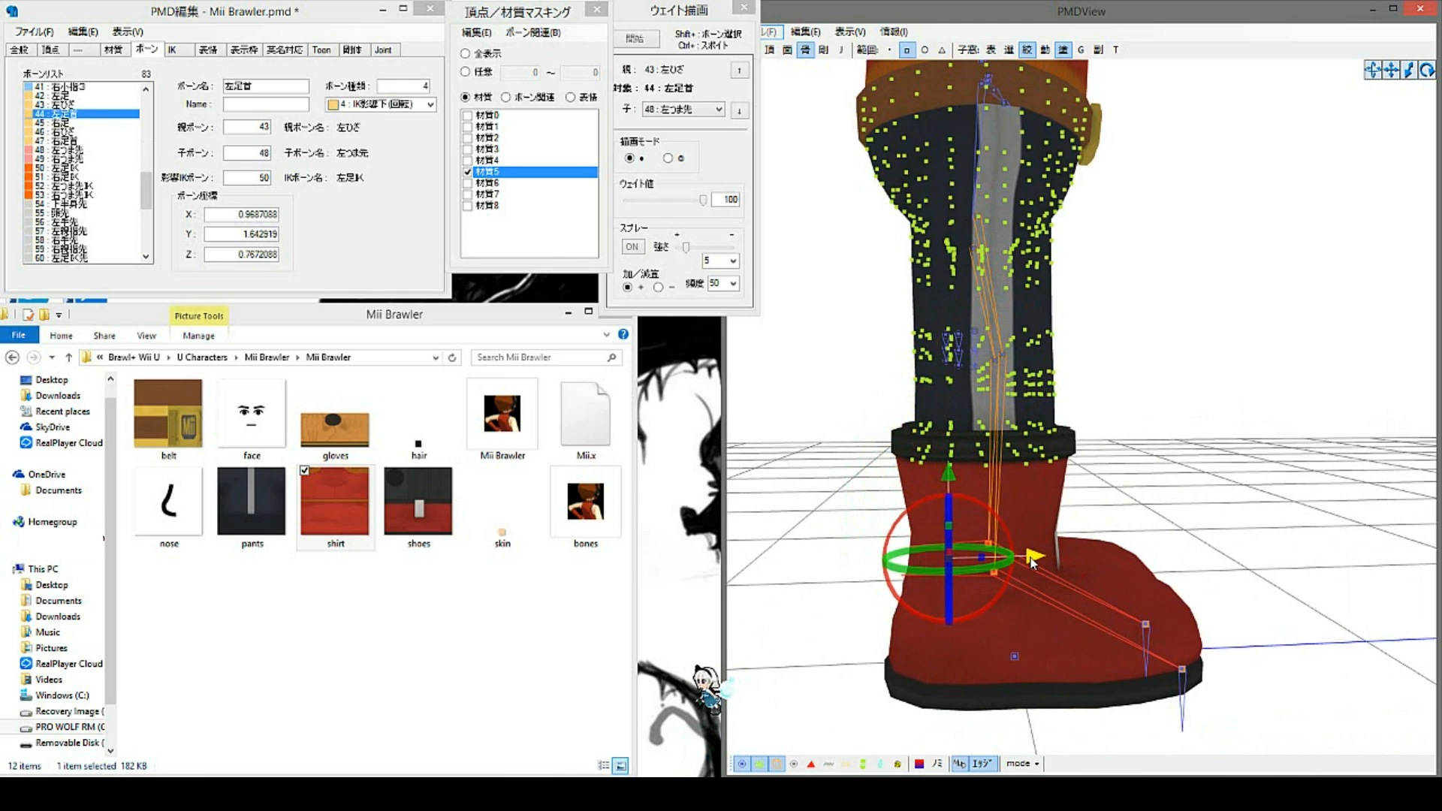
Step: Spread the two ankle bones apart along X, and widen the ankle and toe bones together to fit the boots
middle_click_drag(1166, 469, 1164, 455)
right_click_drag(1164, 470, 1090, 498)
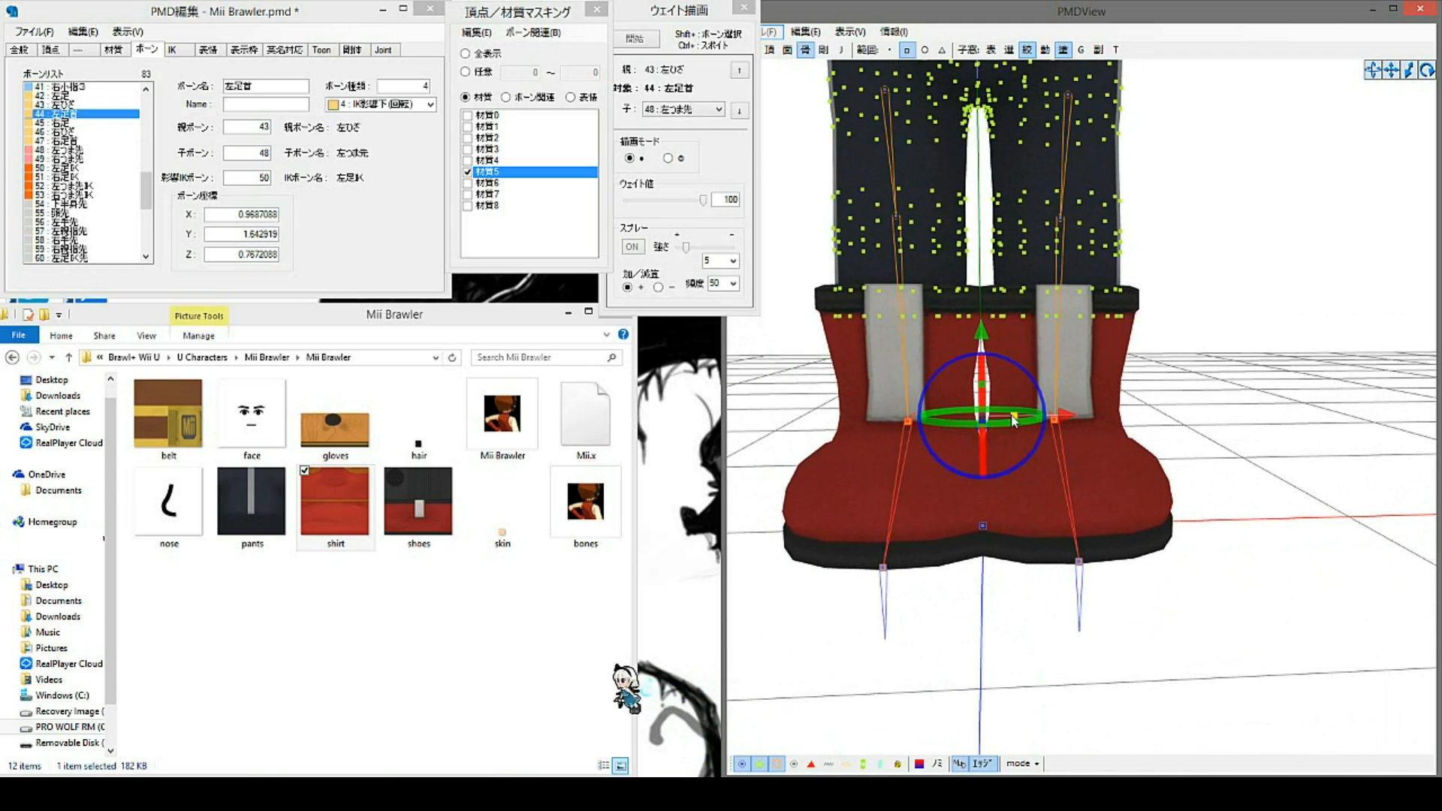
left_click_drag(869, 539, 912, 704, "shift")
mouse_move(1141, 643)
left_mouse_down("shift")
mouse_move(1070, 524)
mouse_move(1018, 508)
left_mouse_up("shift")
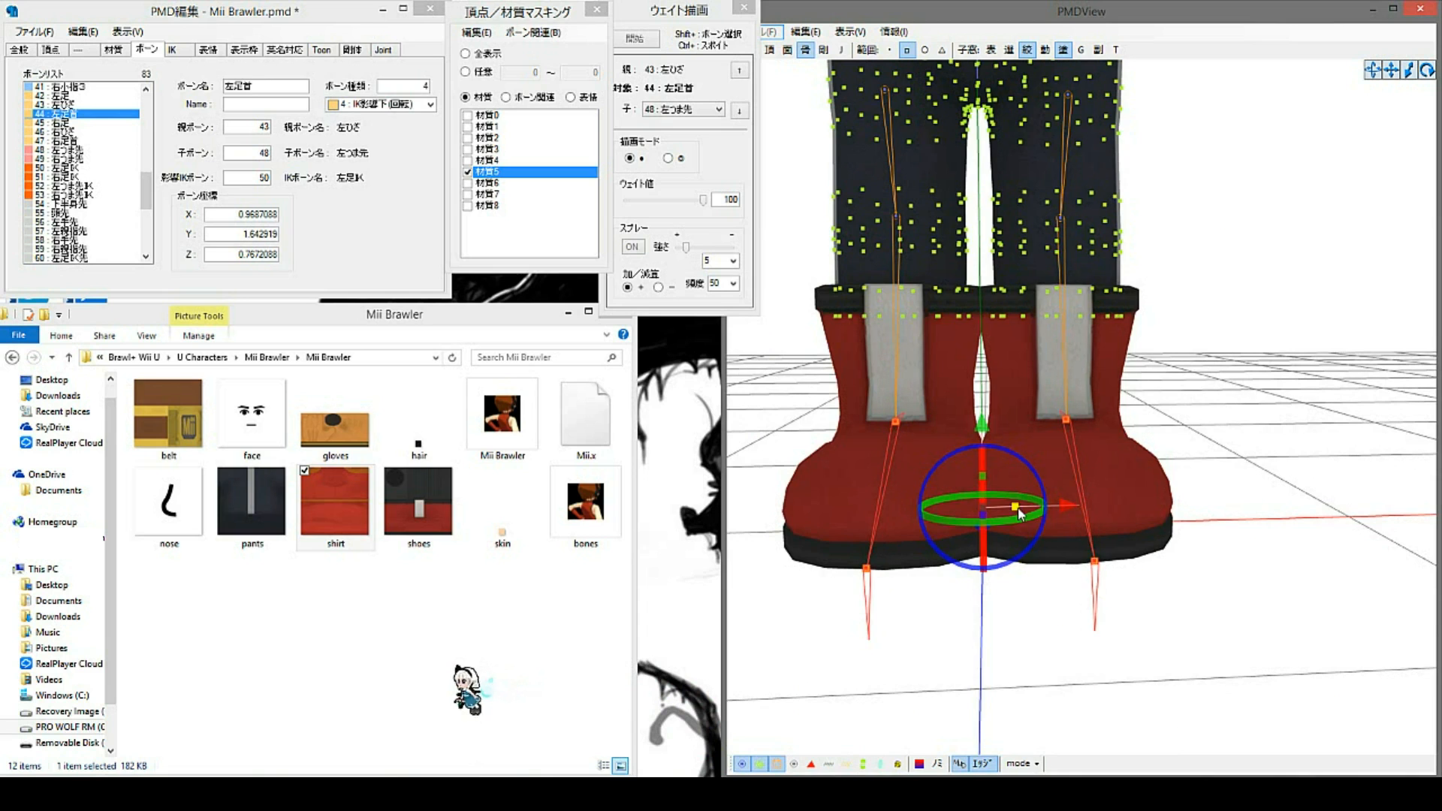
Step: Bring both leg bones (左足, 右足) slightly closer together along X, and adjust the spacing of the leg and knee bones together
right_click_drag(1246, 572, 908, 222)
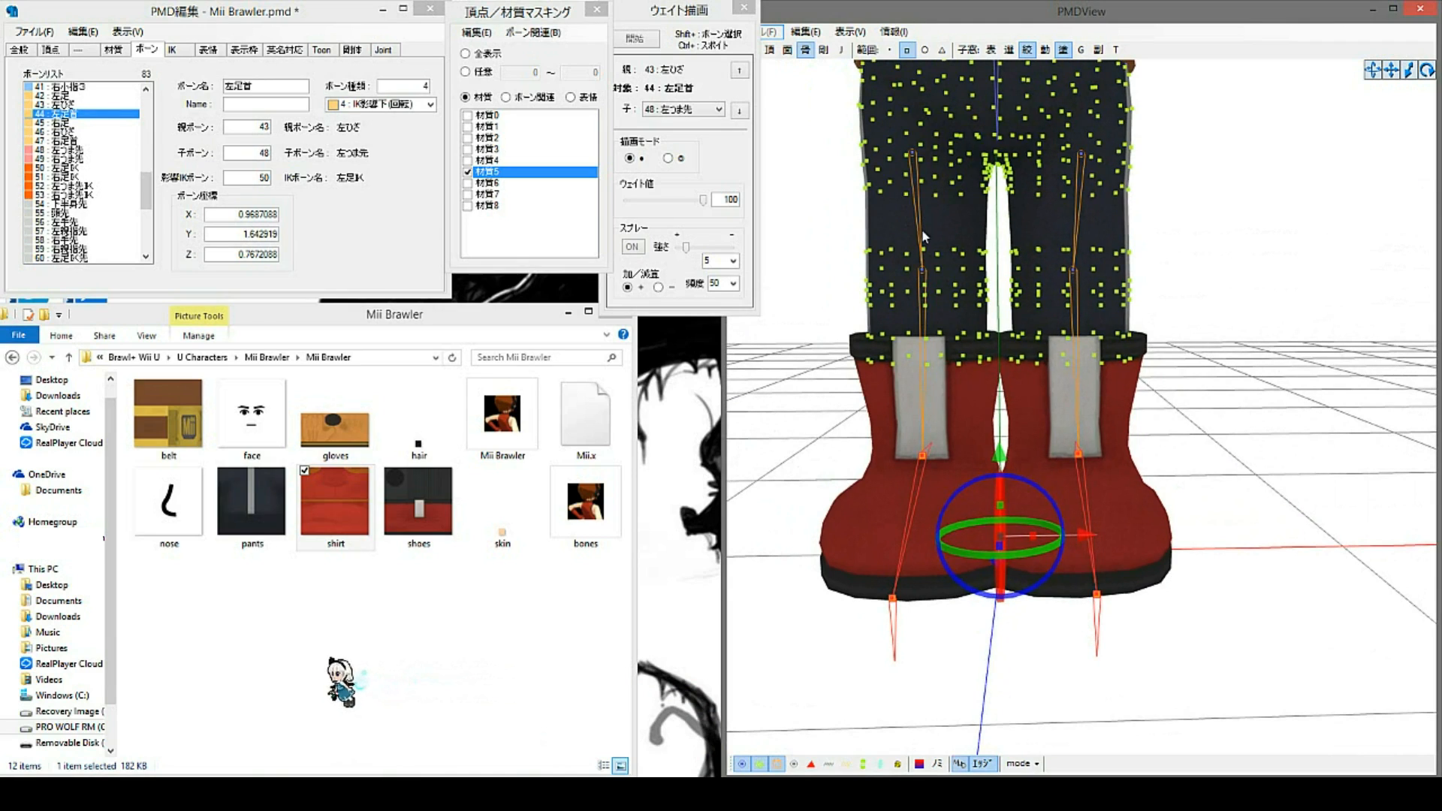
left_click(912, 154)
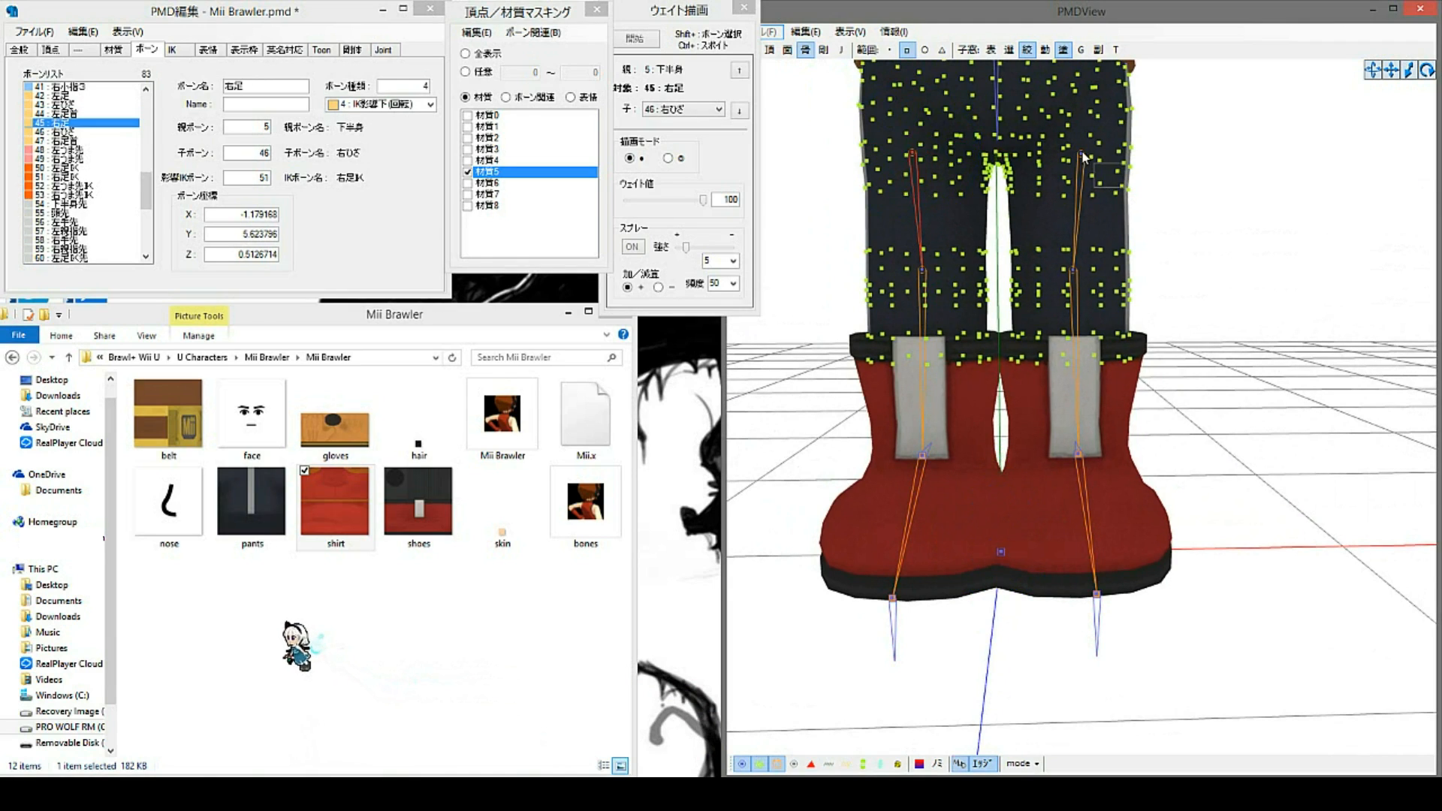
left_click_drag(1084, 157, 1071, 146, "shift")
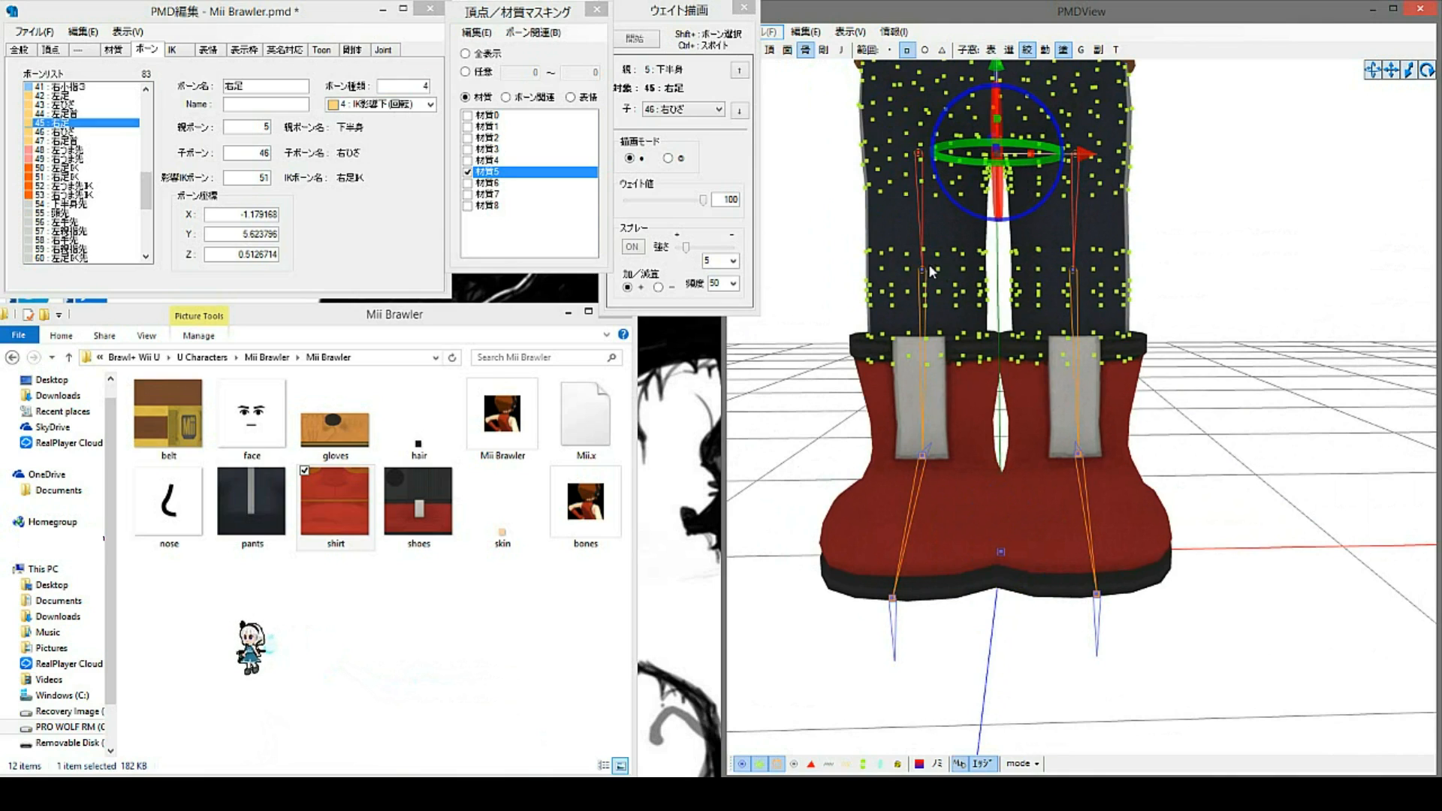
left_click_drag(929, 265, 912, 278, "shift")
left_click_drag(1086, 286, 1065, 261, "shift")
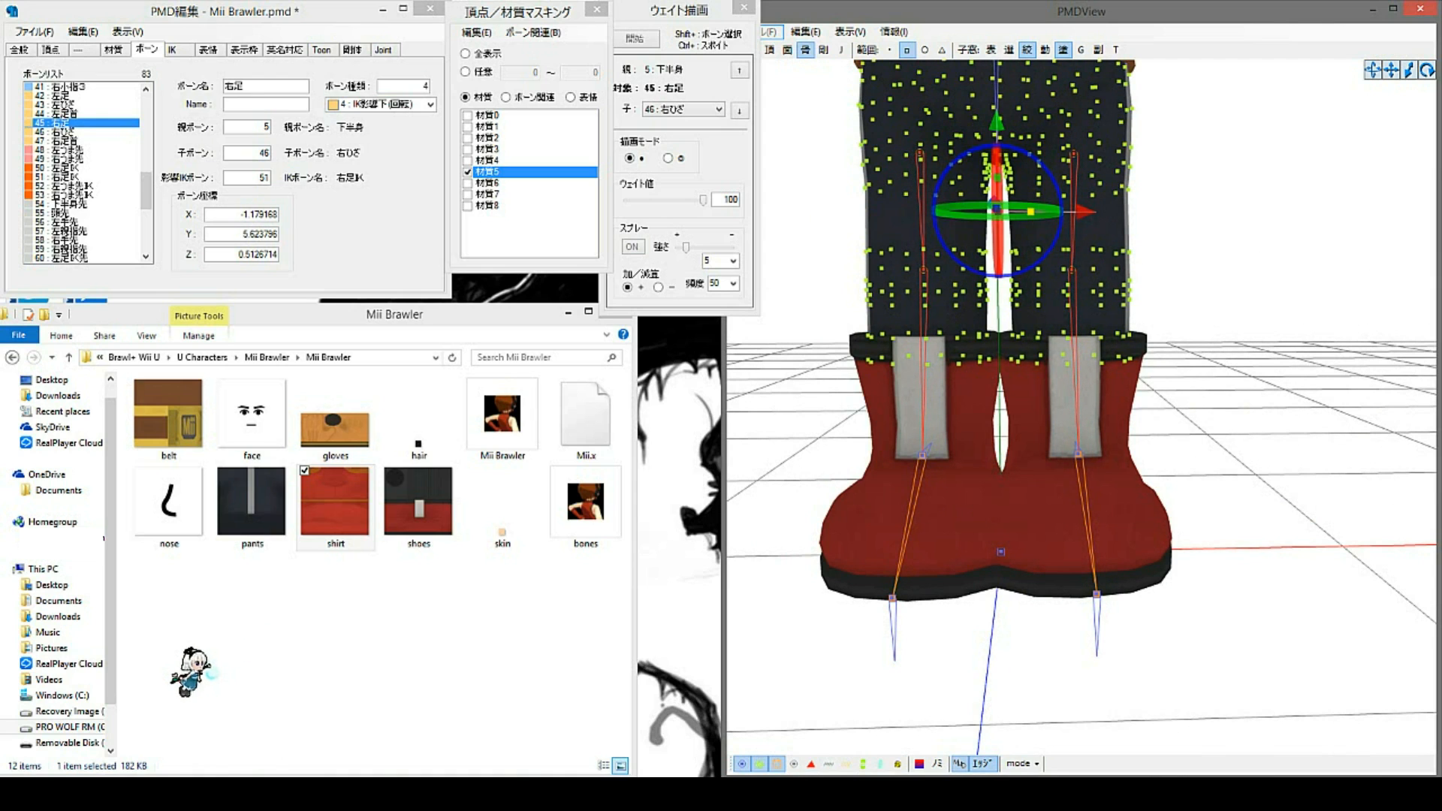
left_click(1192, 360)
Step: Lower both knee bones slightly along Y toward the lower rows of pants vertices
right_click_drag(1191, 359, 1006, 322)
scroll(1186, 358, "down", 3)
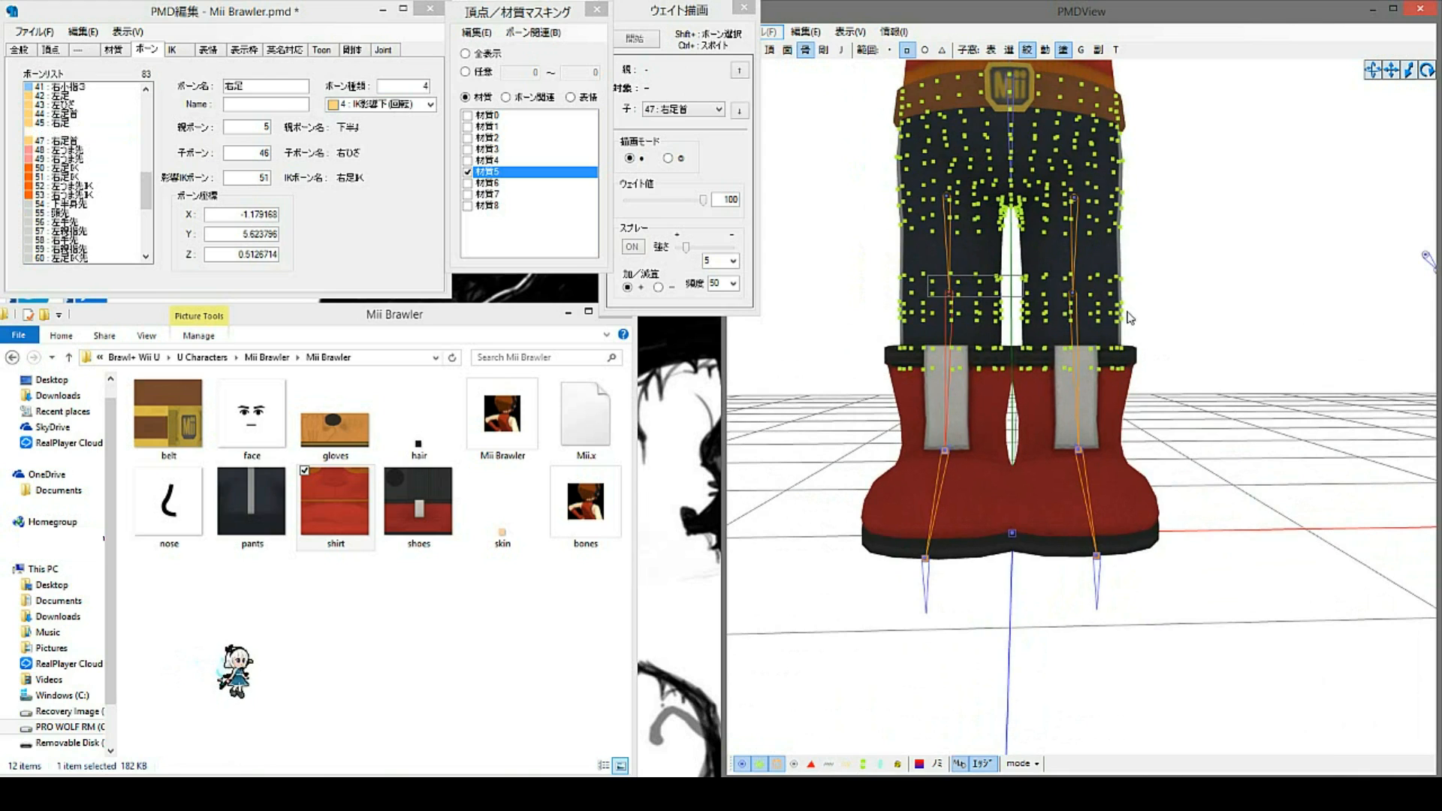
left_click(1068, 272)
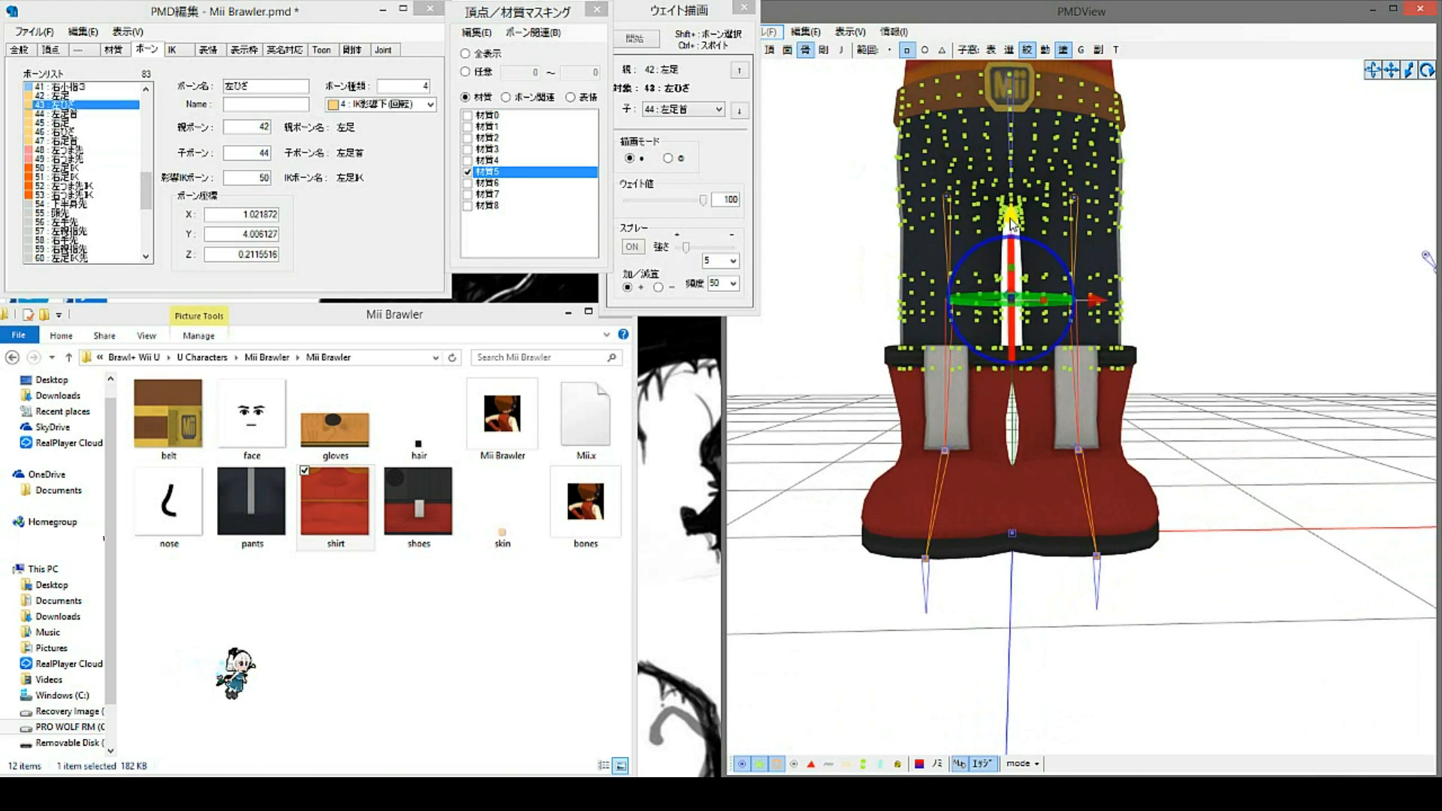
left_click(910, 169)
Step: Select both leg bones (右足, 左足) and fine-tune their height along Y
left_click(950, 204)
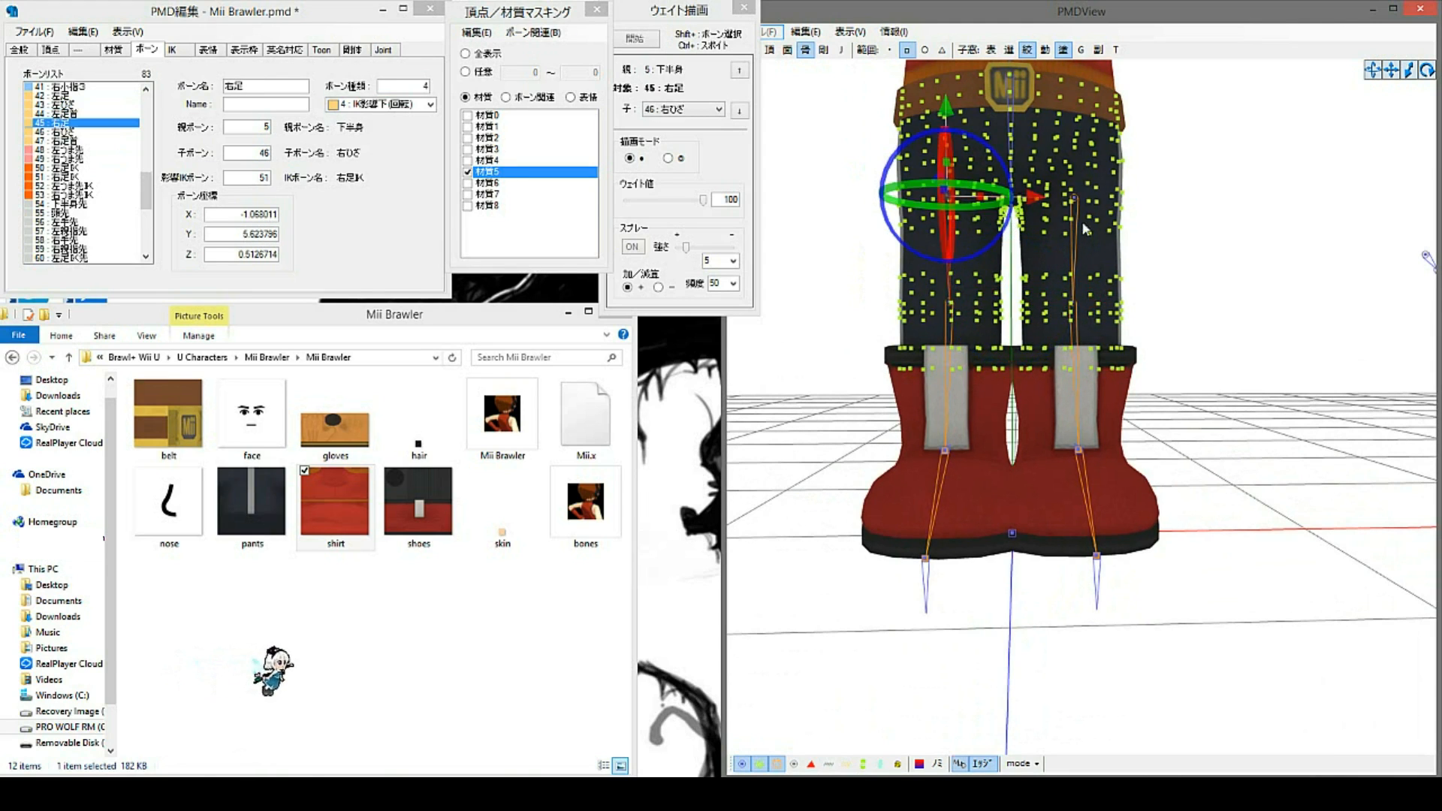
left_click(1075, 197, "shift")
right_click_drag(1142, 286, 1153, 338)
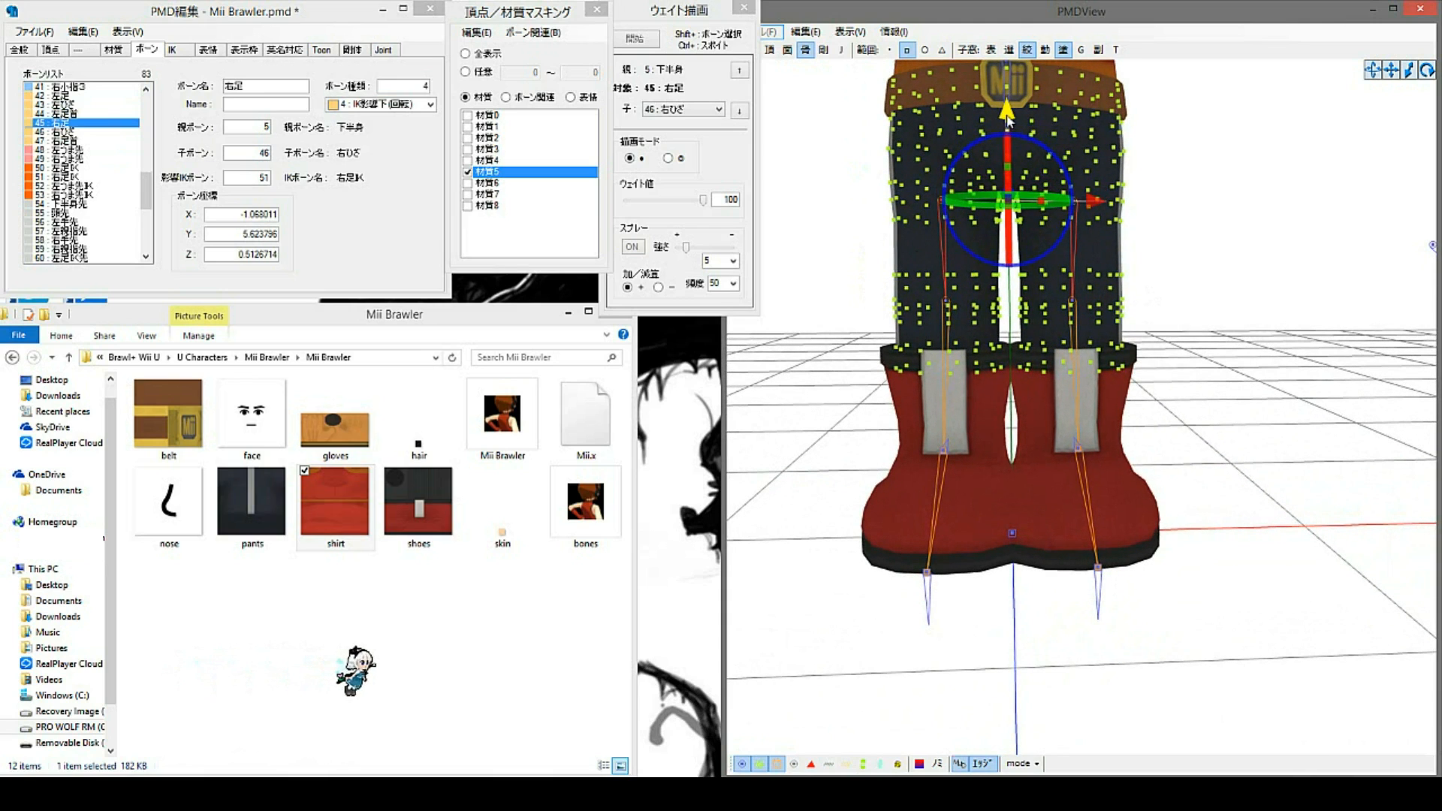
left_click(1181, 378)
Step: Lower both knee bones a little further so they sit above the boot tops
scroll(1174, 377, "down", 5)
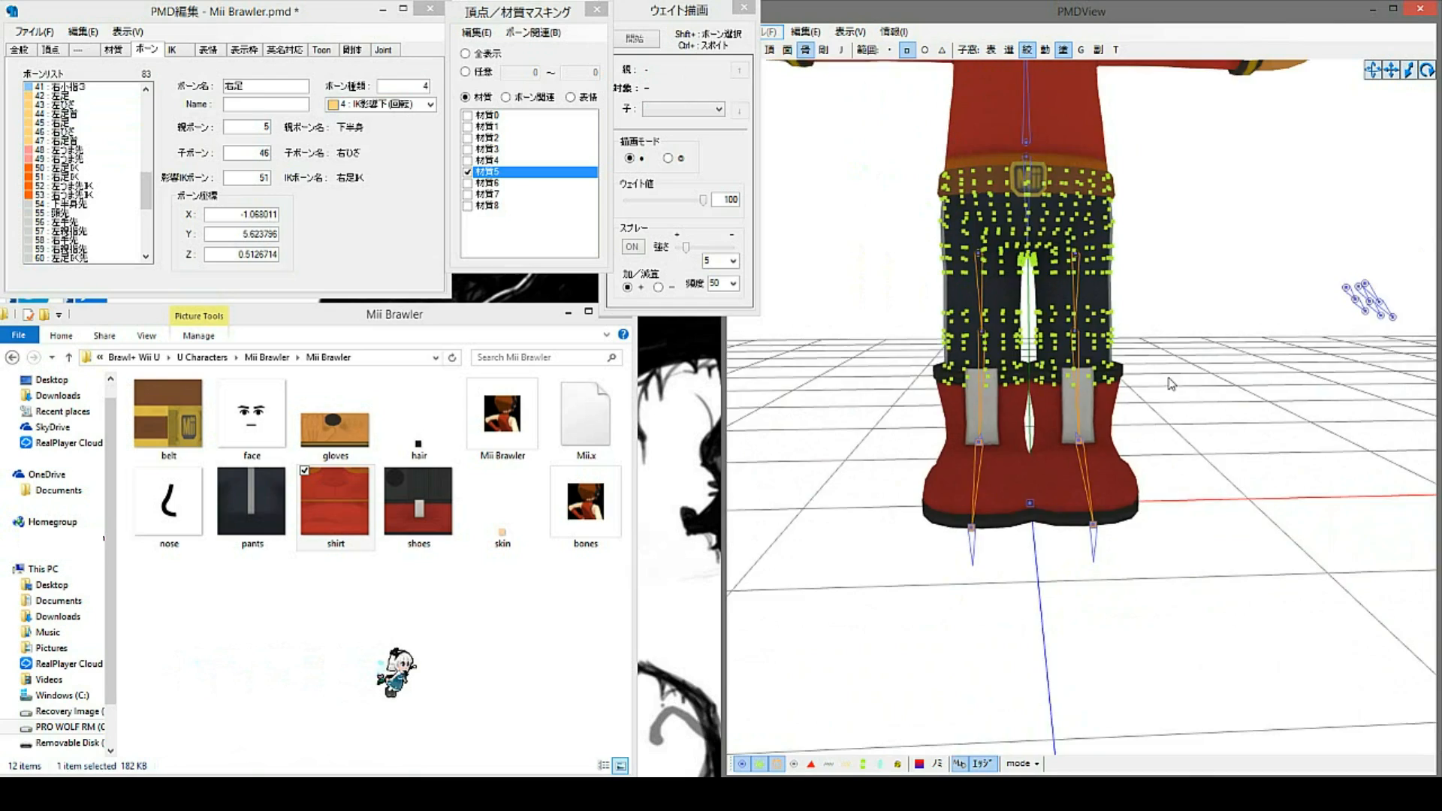
mouse_move(1160, 365)
right_mouse_down()
mouse_move(1227, 363)
mouse_move(1154, 365)
right_mouse_up()
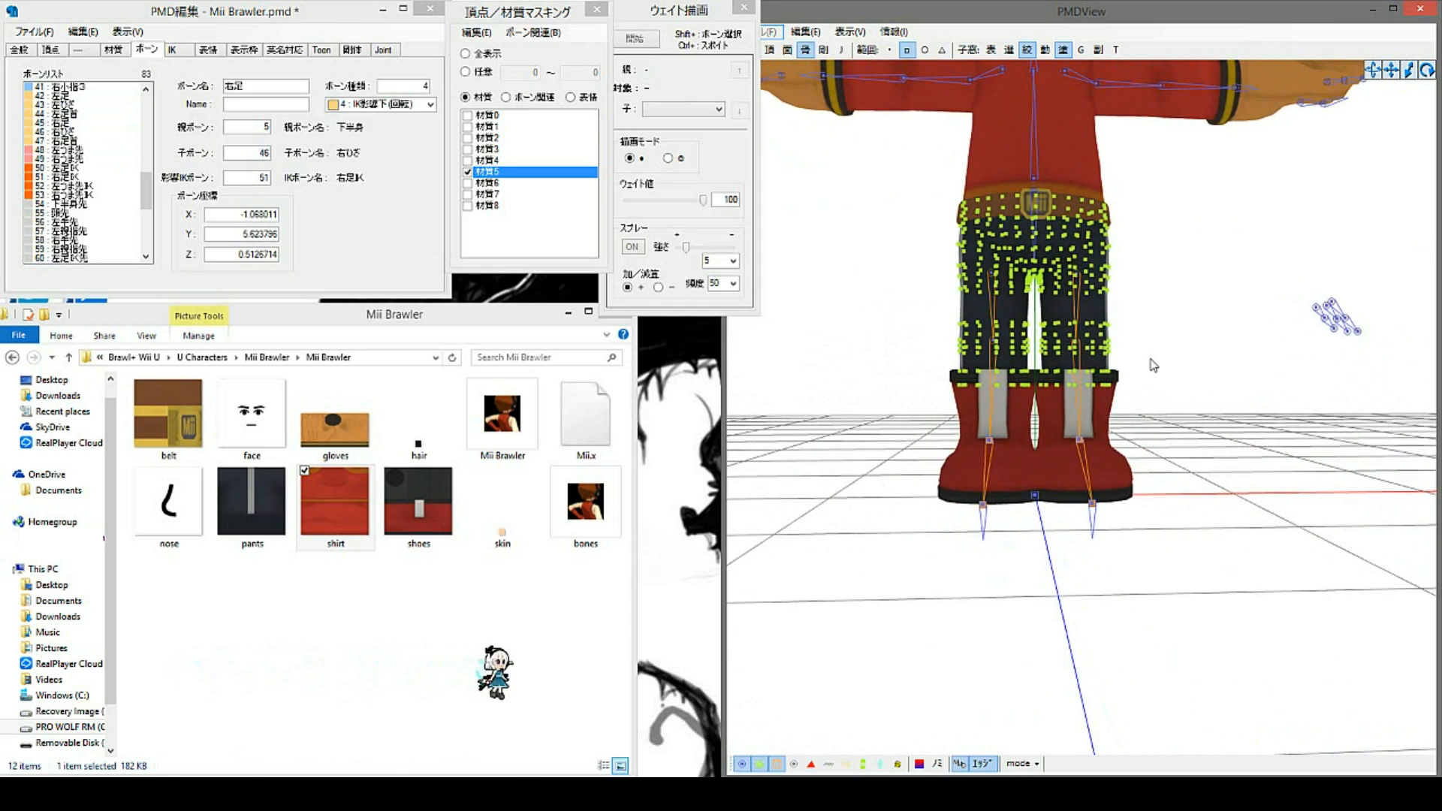
left_click(968, 328)
left_click_drag(1036, 262, 1037, 272)
left_click(1190, 375)
Step: Set the Y coordinate of the center bone (センター) to 5
right_click_drag(1190, 375, 1178, 383)
scroll(1181, 389, "up", 5)
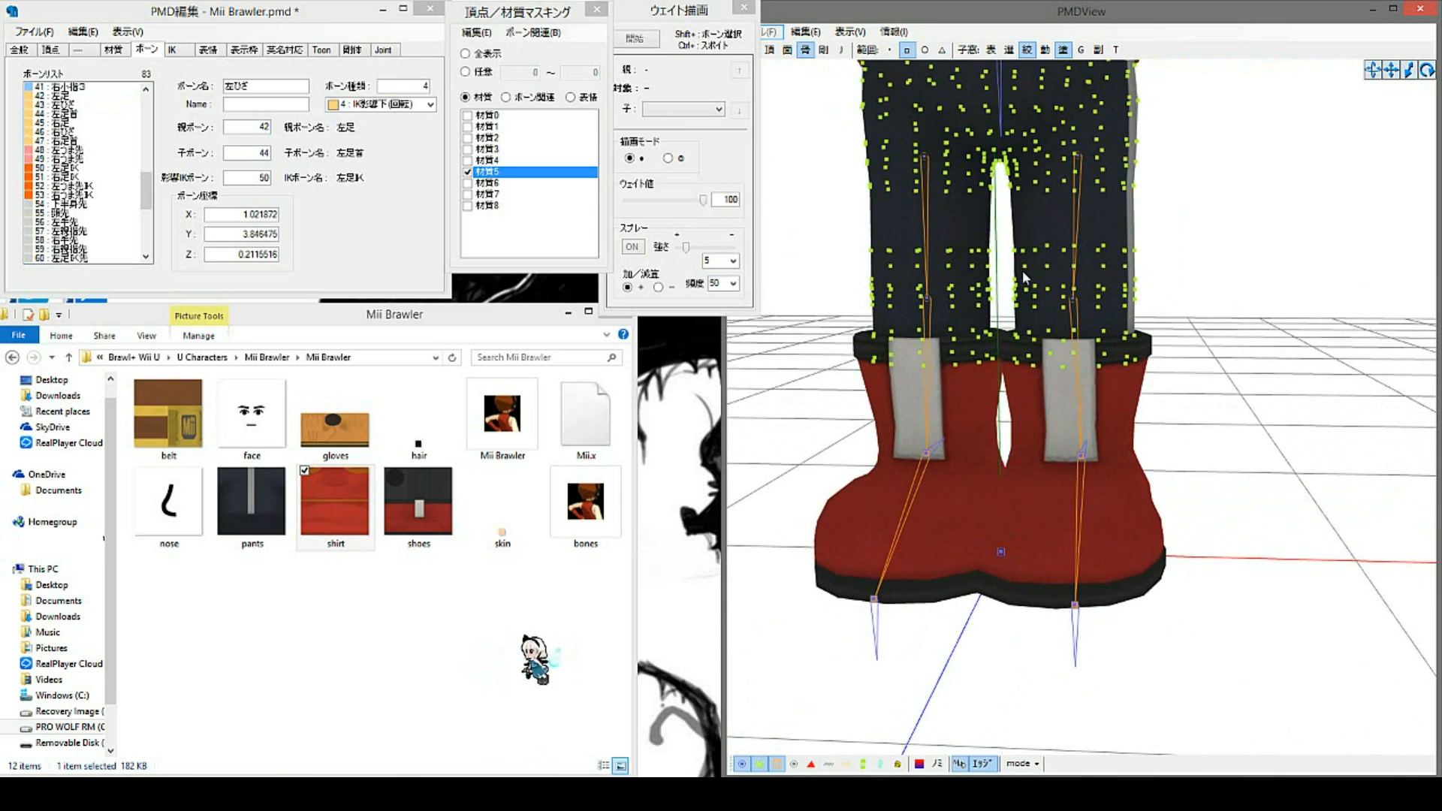
left_click_drag(146, 188, 147, 105)
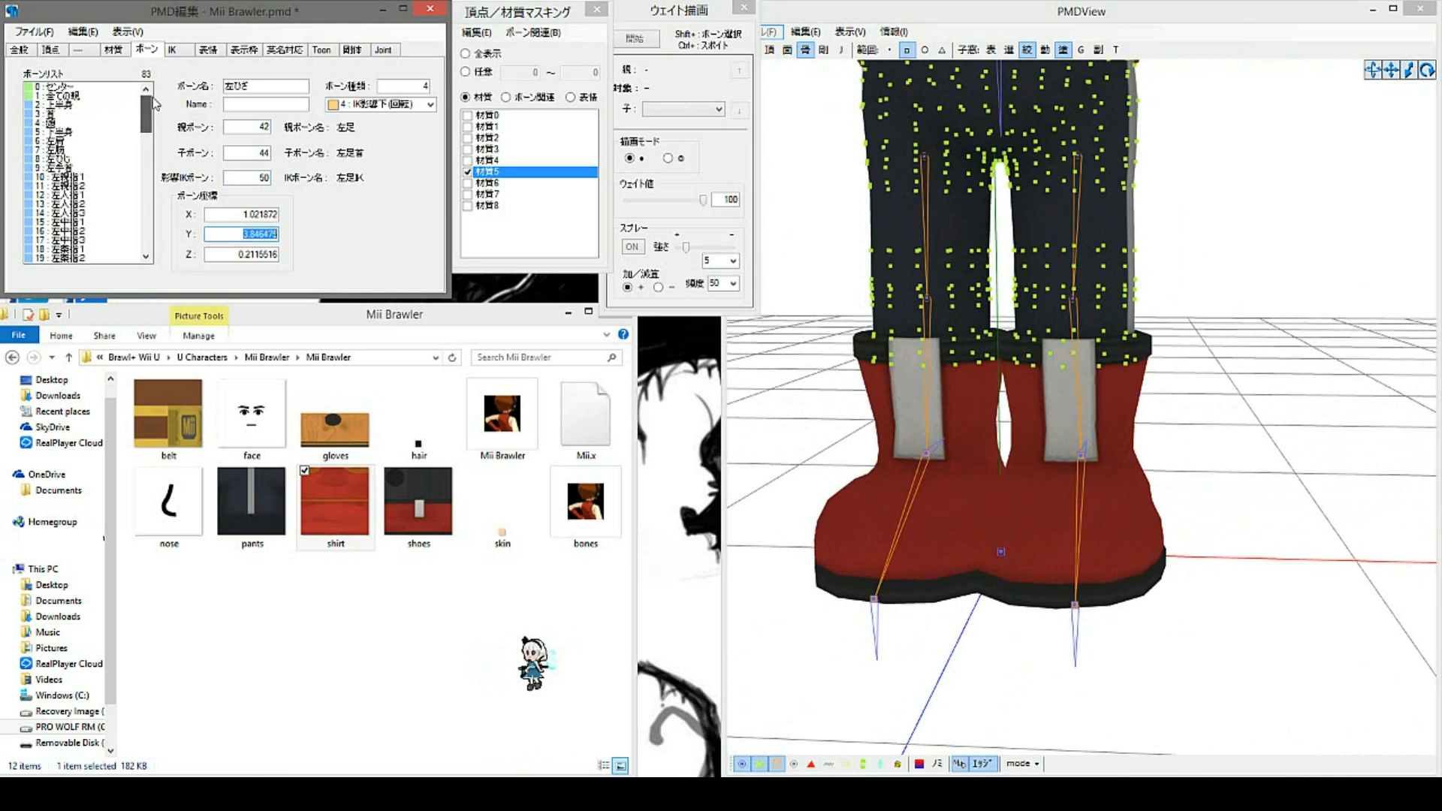
left_click(81, 88)
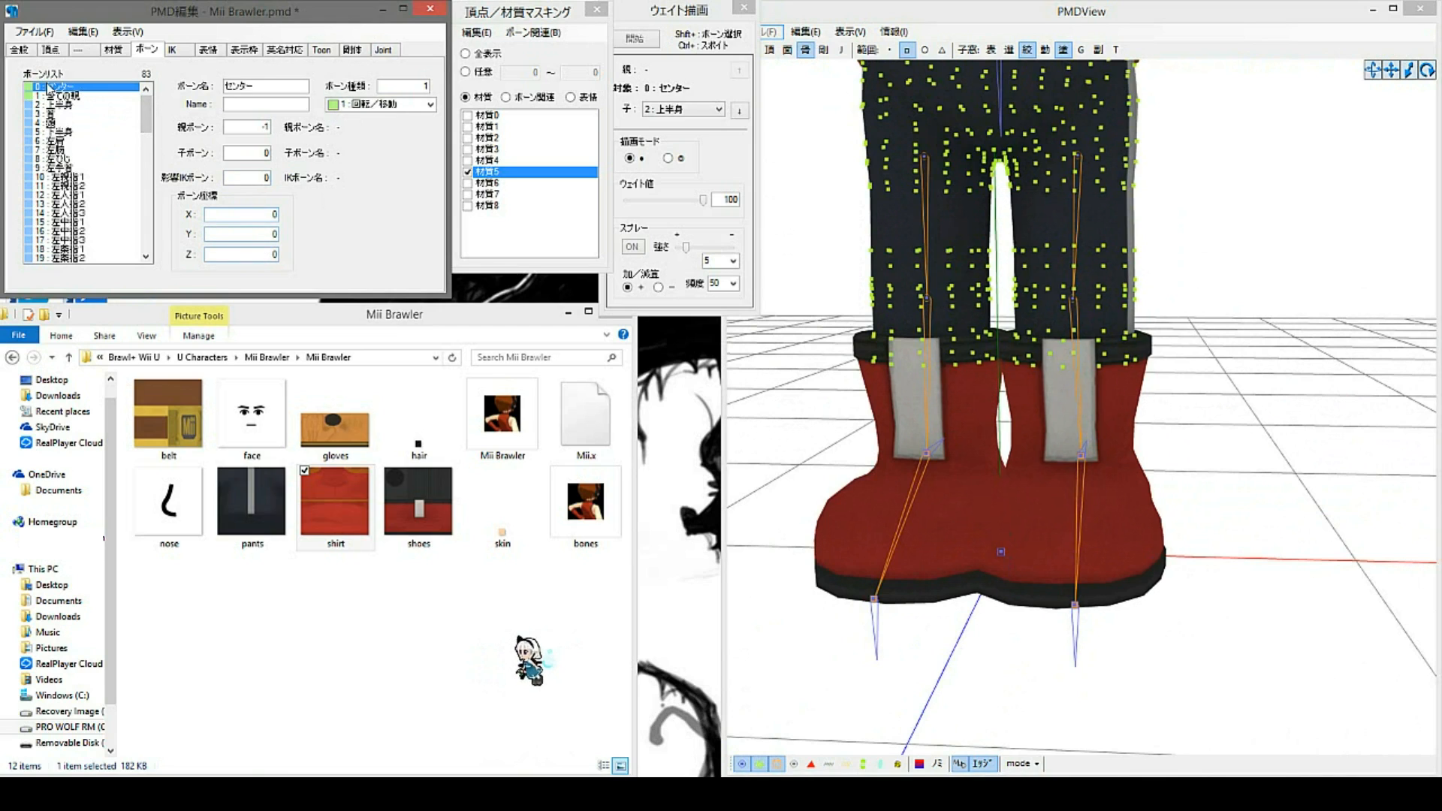
double_click(271, 234)
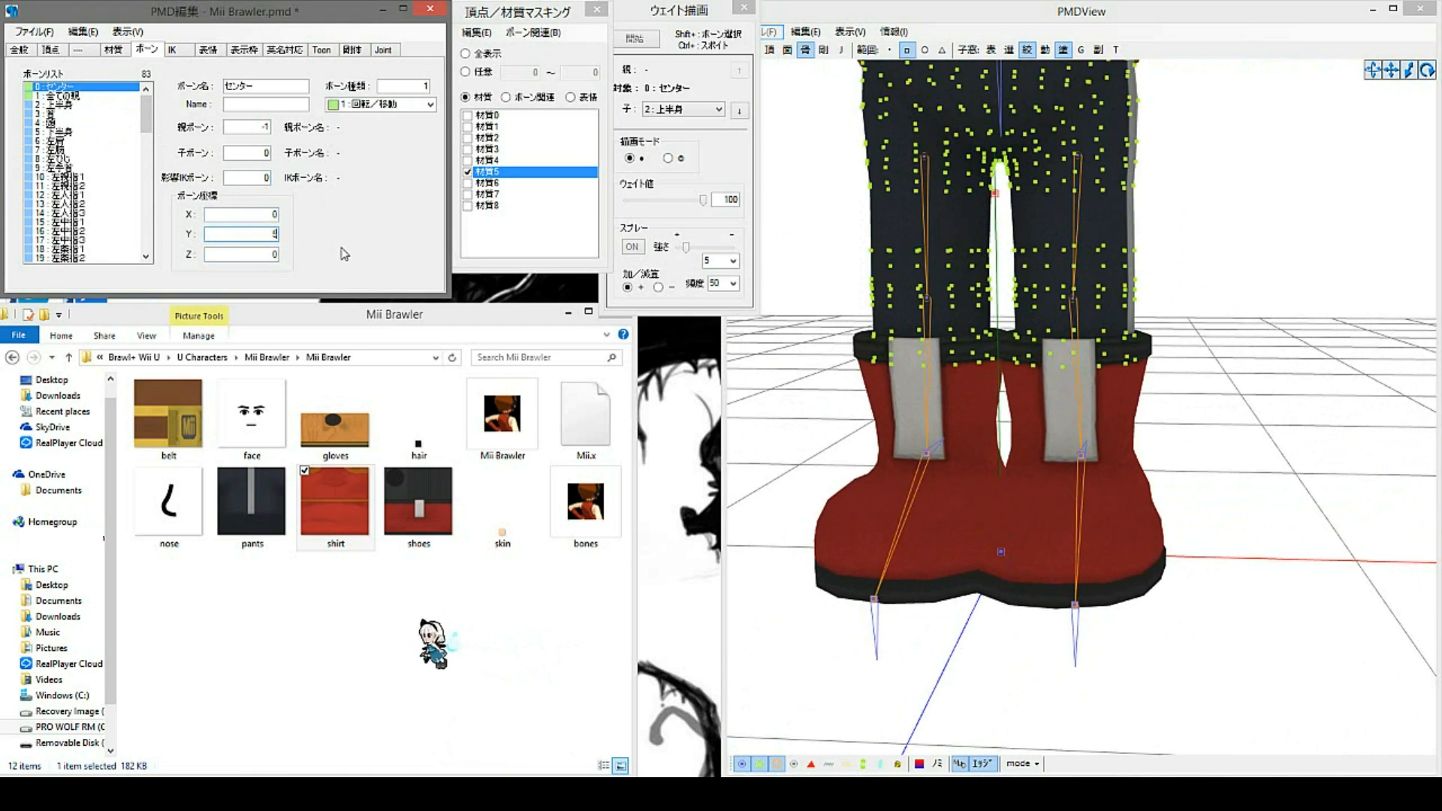
left_click(977, 185)
left_click(986, 315)
Step: Hide the vertices of 材質5, the pants, in the material mask
right_click_drag(986, 319, 1100, 341)
scroll(1099, 336, "down", 3)
scroll(1099, 337, "down", 2)
left_click(558, 176)
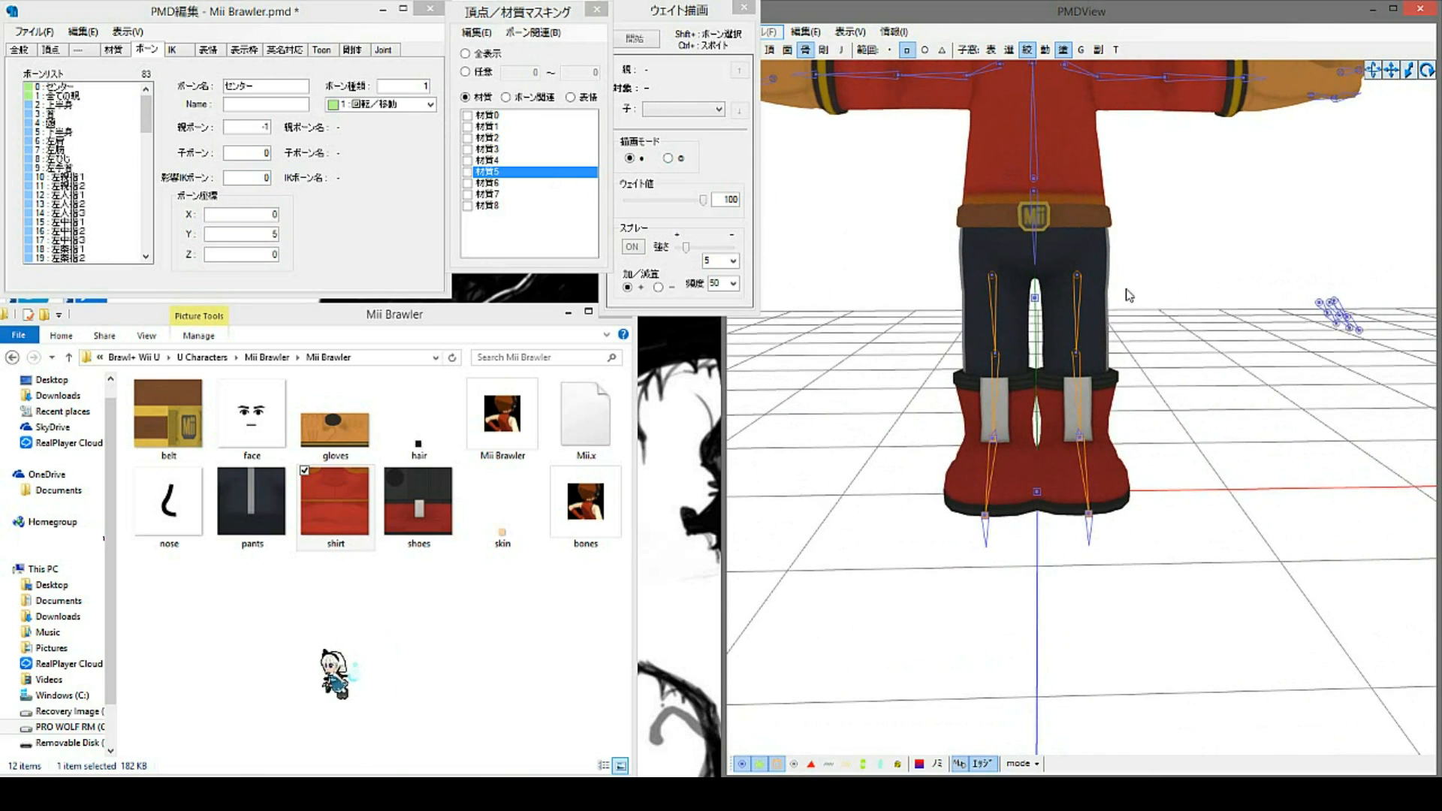
Step: Open the TransformView for testing bone deformations and move its window clear of the model view
middle_click_drag(1149, 314, 1158, 351)
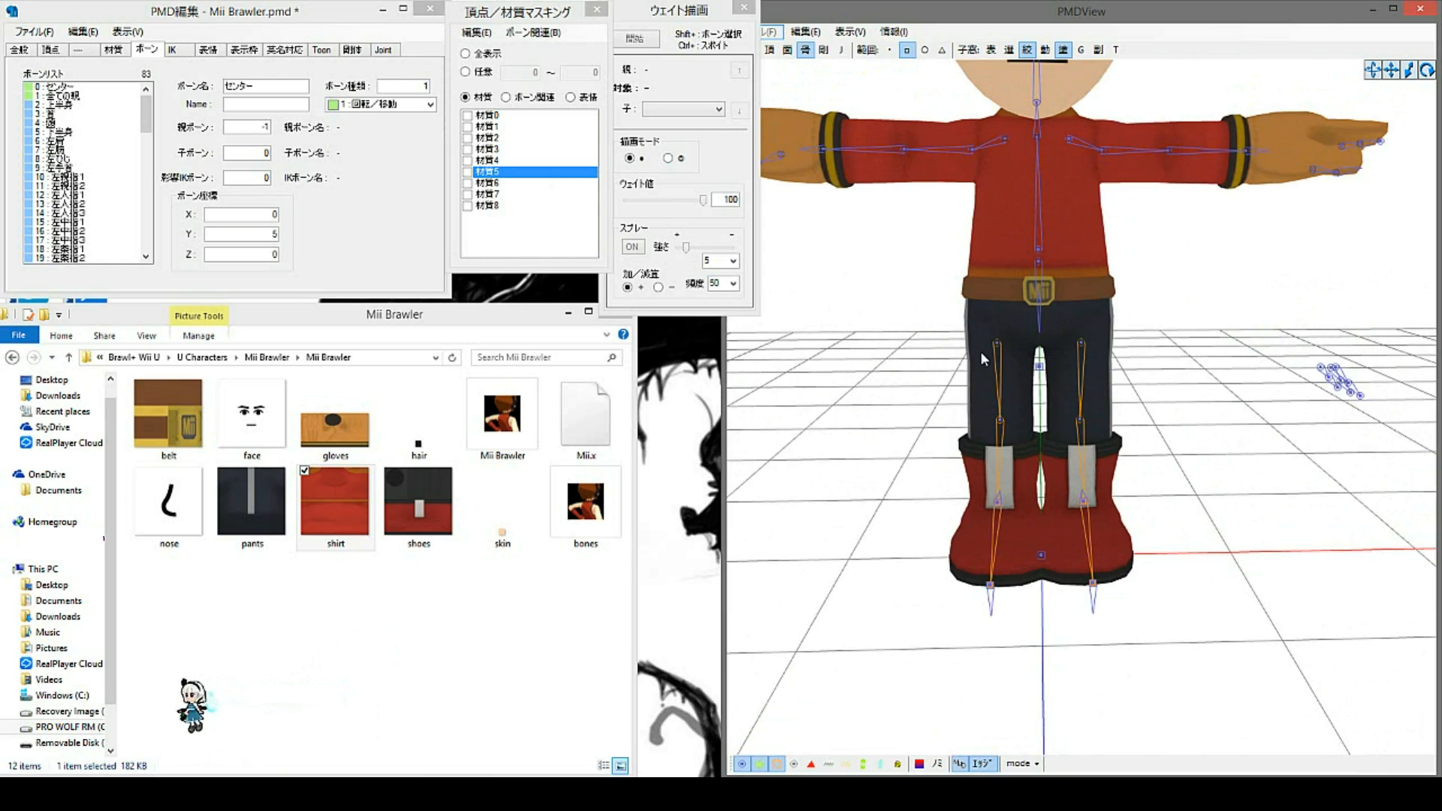
left_click(1115, 50)
left_click_drag(403, 84, 614, 365)
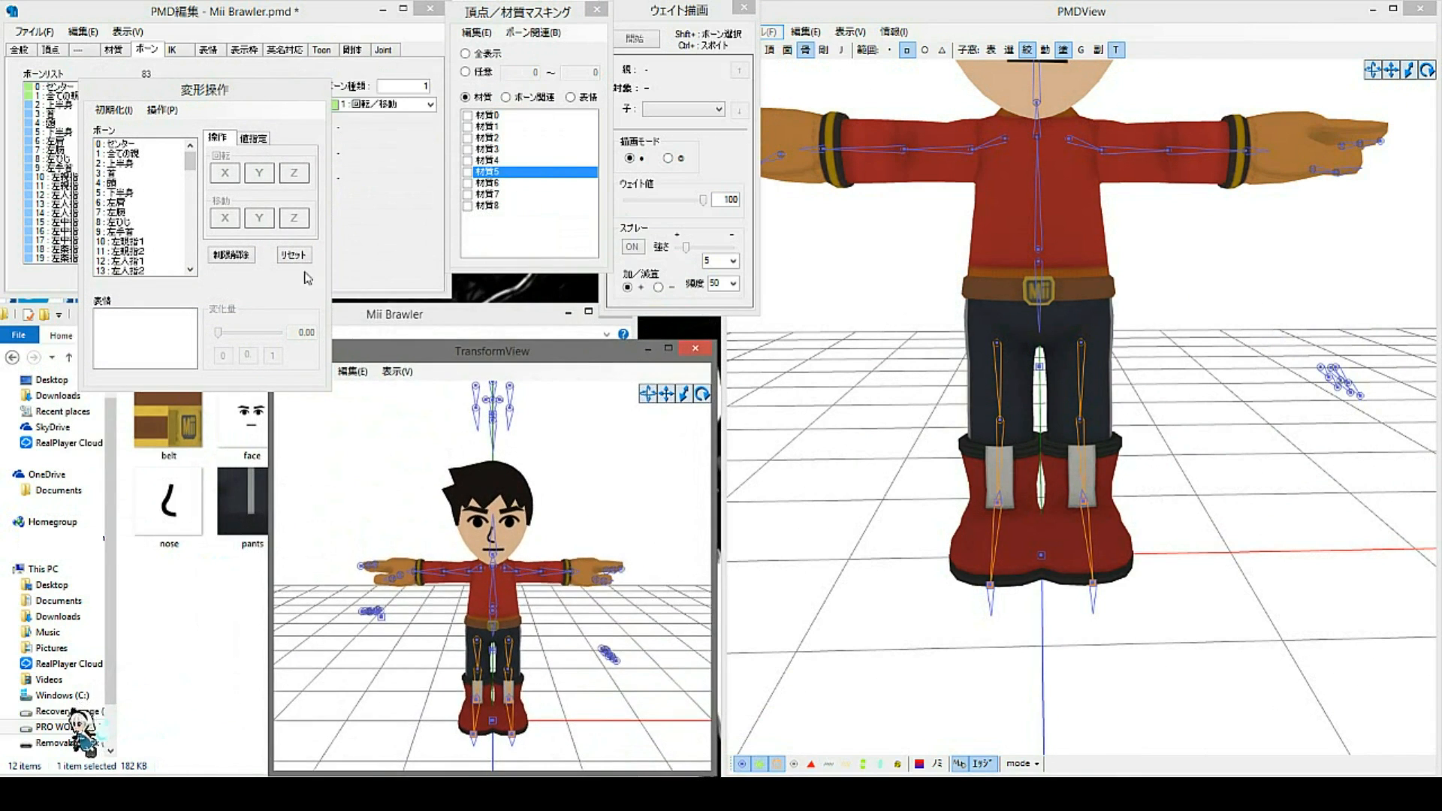
Step: Rearrange the bone transform controls and the TransformView window so that neither covers the other
left_click_drag(247, 84, 174, 325)
left_click_drag(485, 342, 485, 310)
left_click_drag(217, 335, 209, 316)
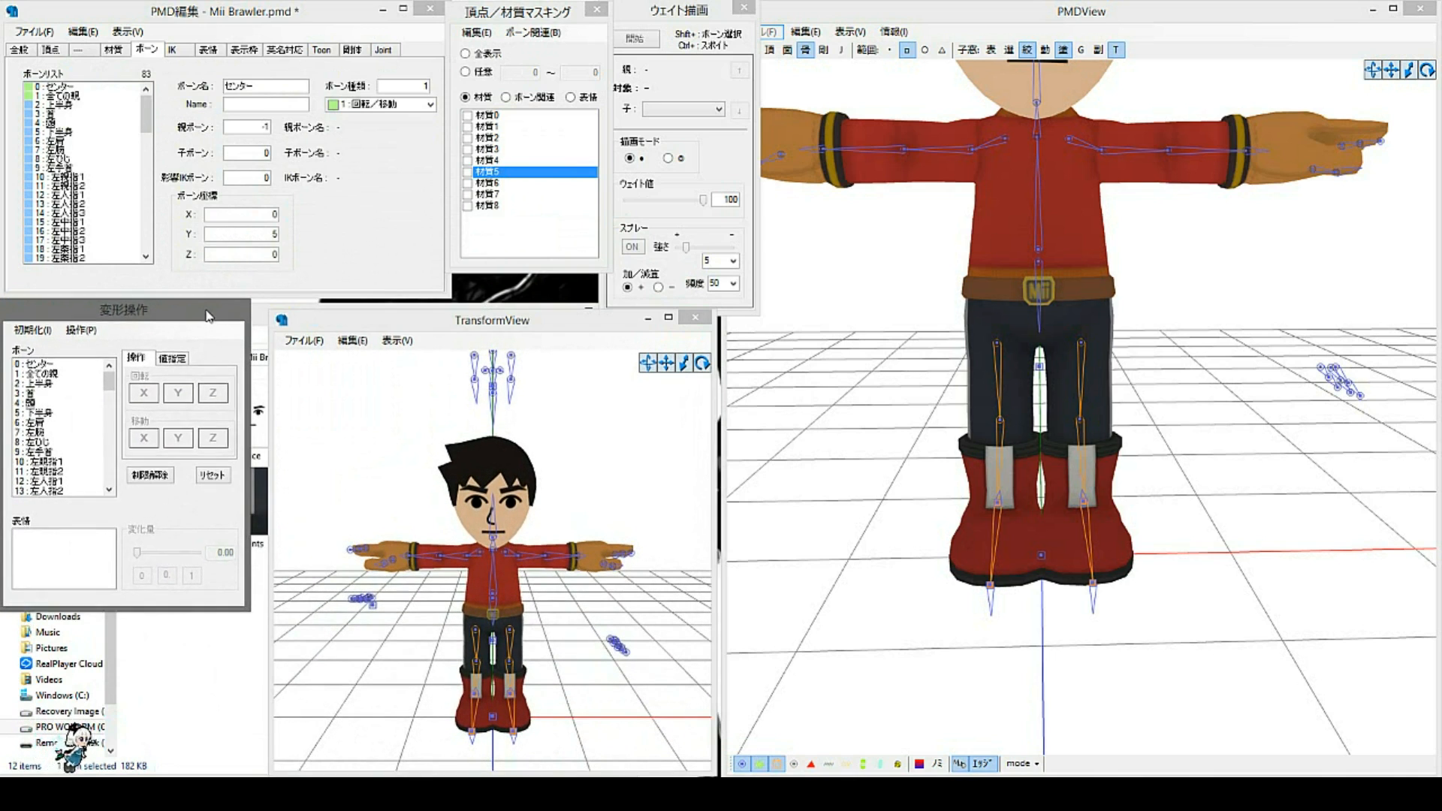
Step: Test-move the センター bone along X in the TransformView and reset the pose
left_click(584, 562)
scroll(584, 562, "up", 5)
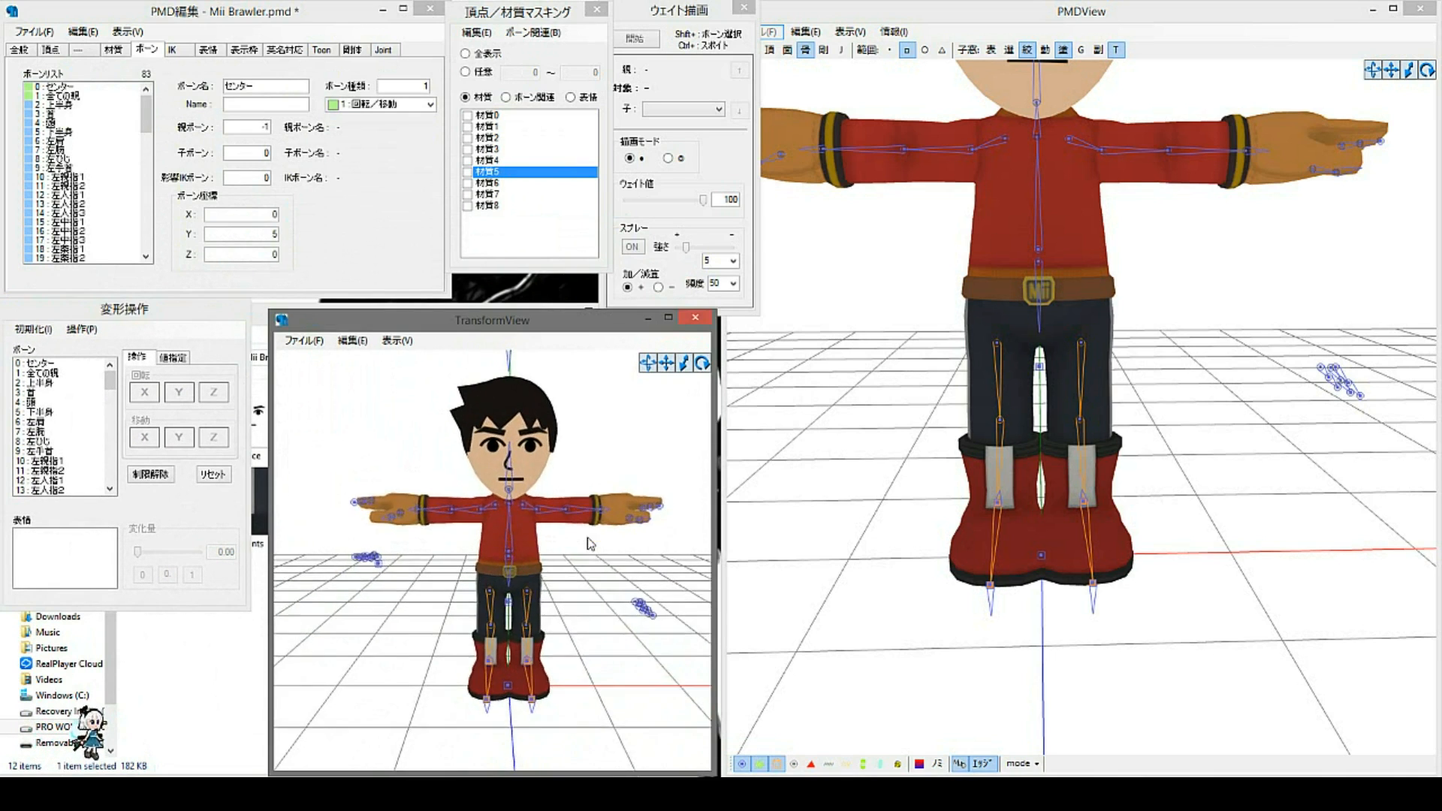
left_click(509, 587)
left_click_drag(563, 582, 494, 584)
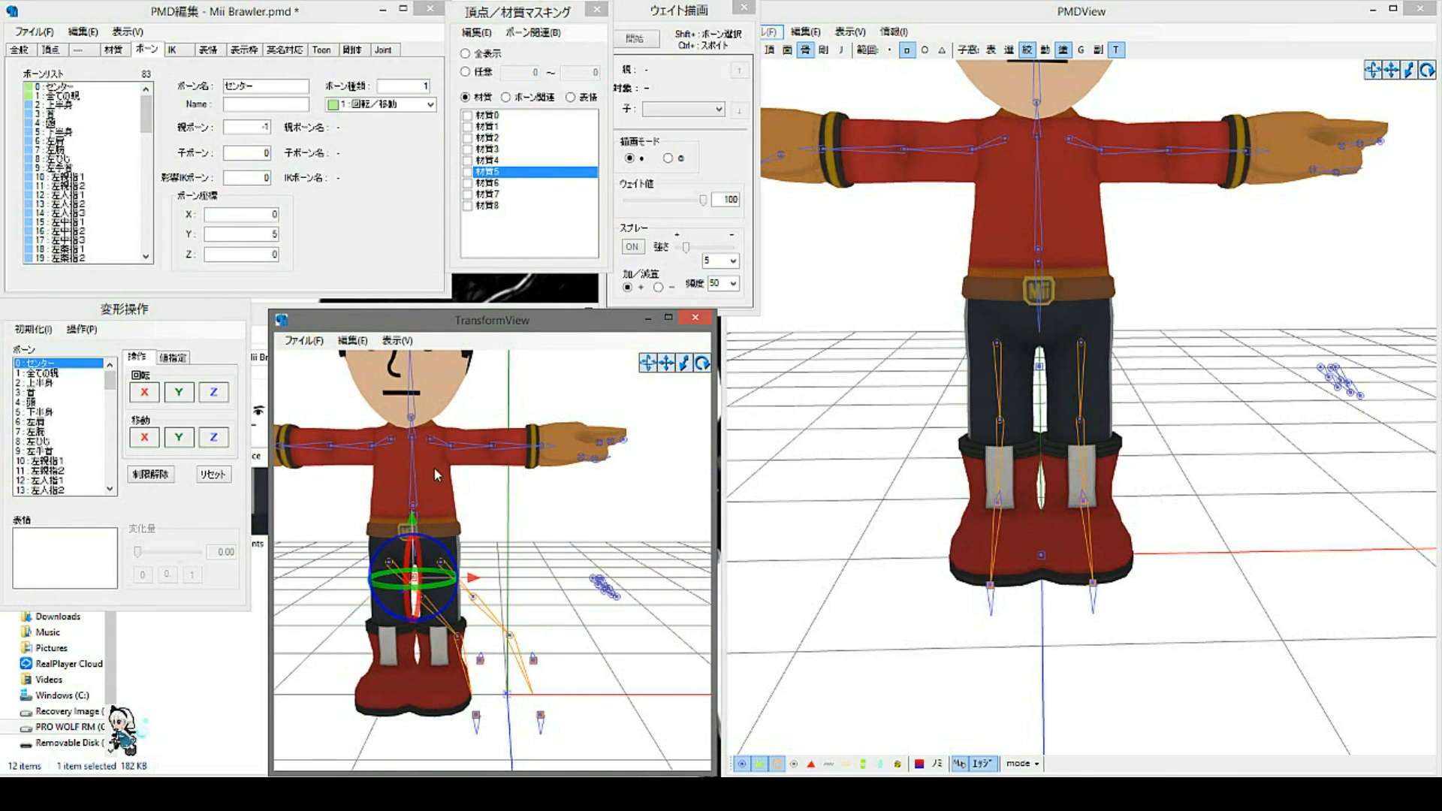
left_click(214, 475)
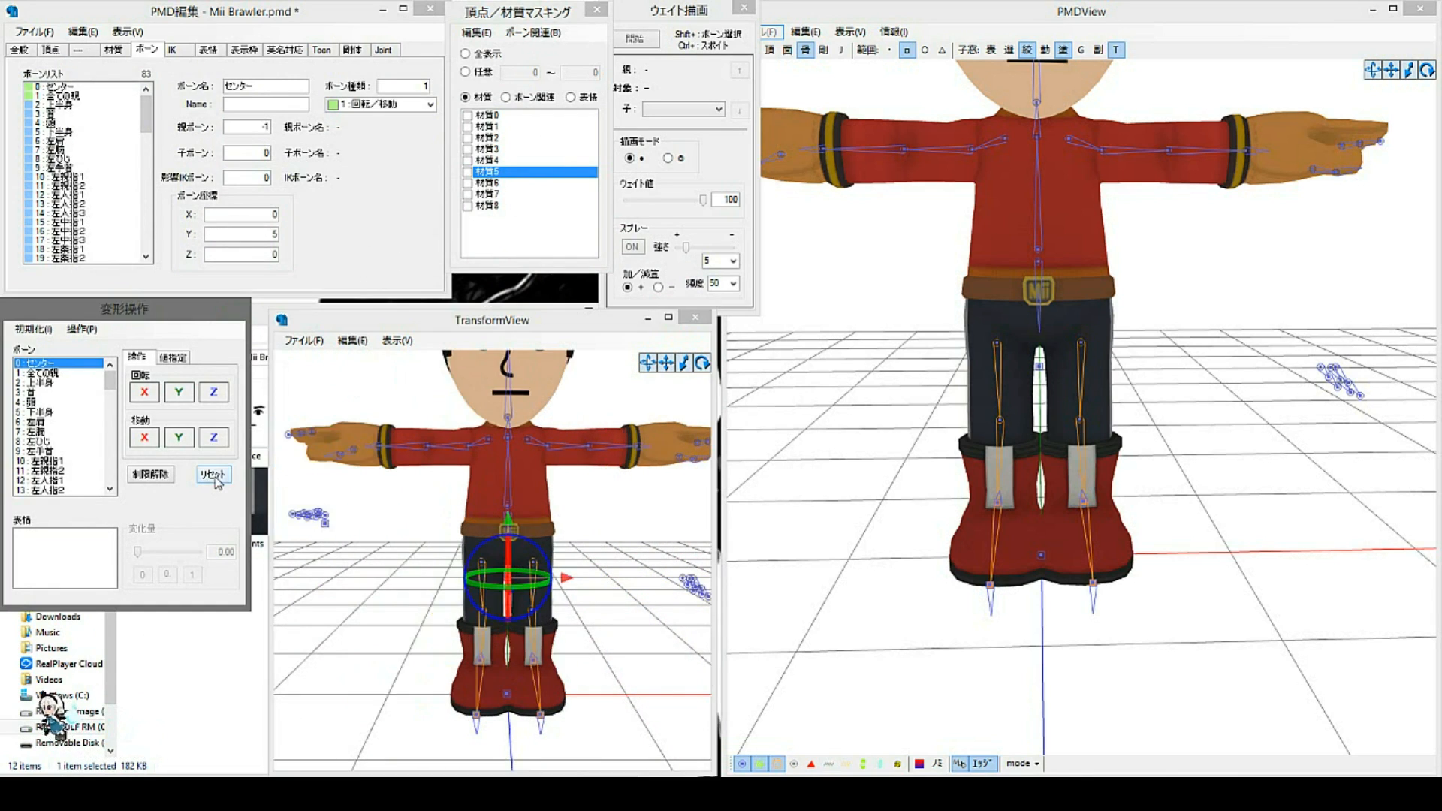
Step: Test-move the 全ての親 bone along X in the TransformView and reset the pose
left_click(508, 698)
scroll(534, 633, "down", 2)
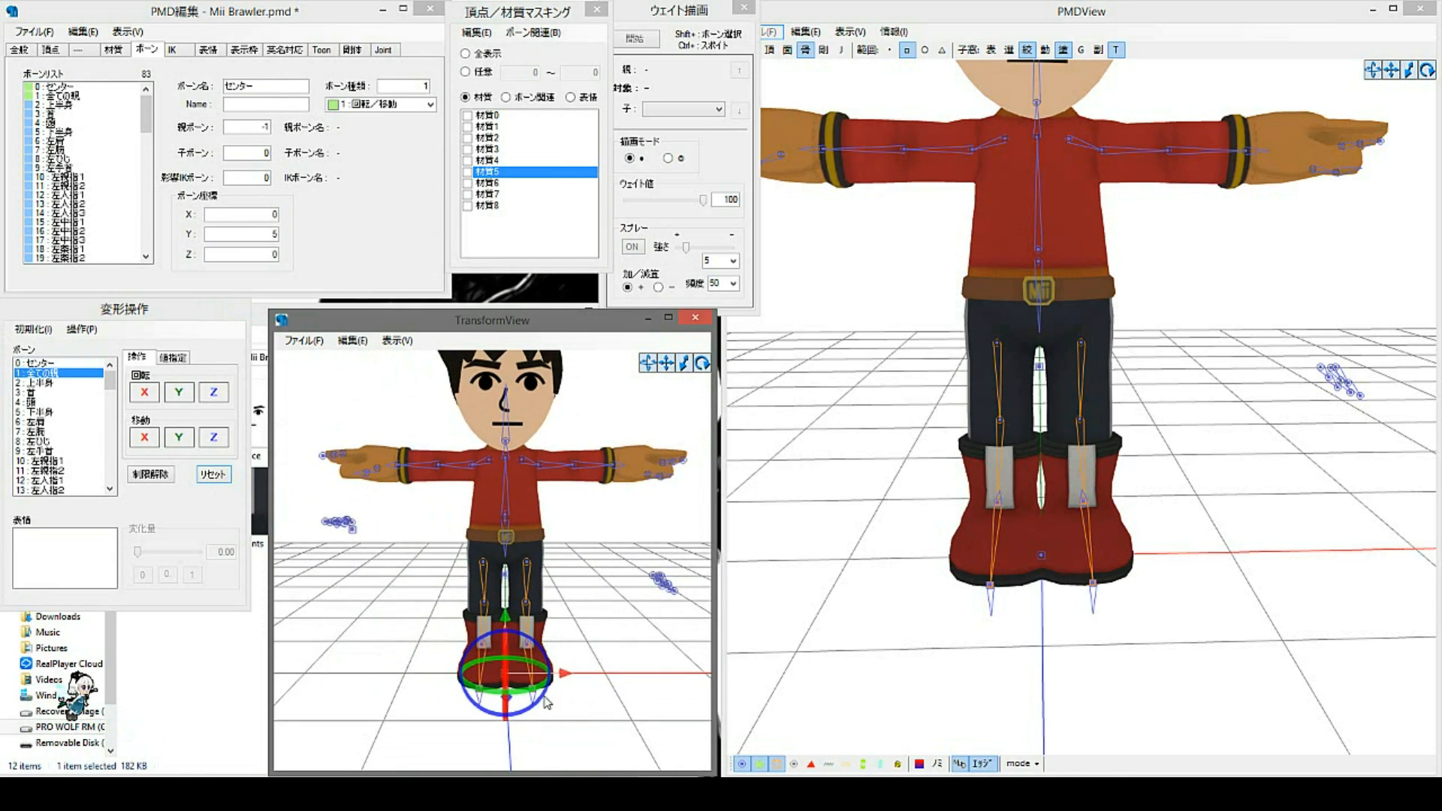
left_click_drag(564, 680, 535, 671)
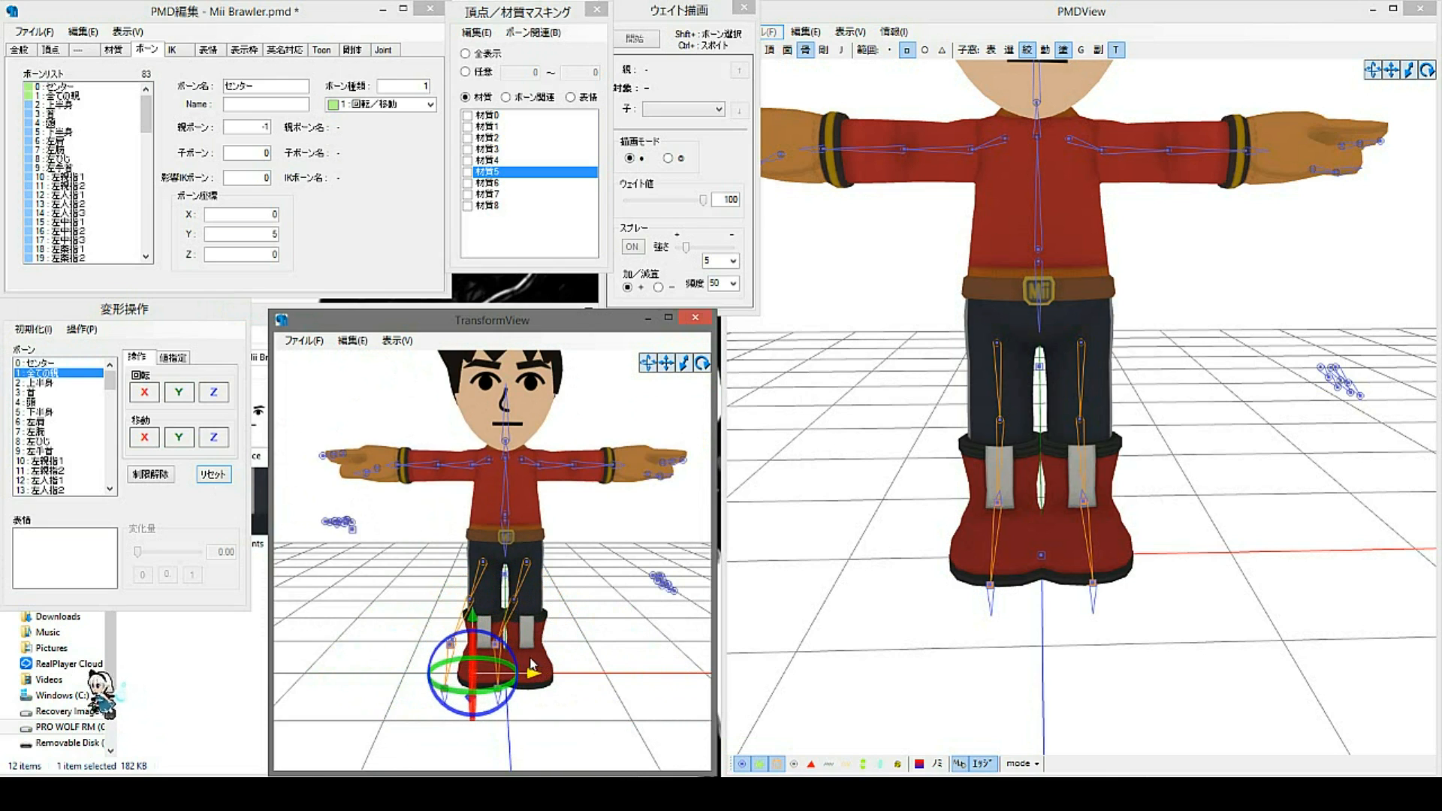
left_click(221, 475)
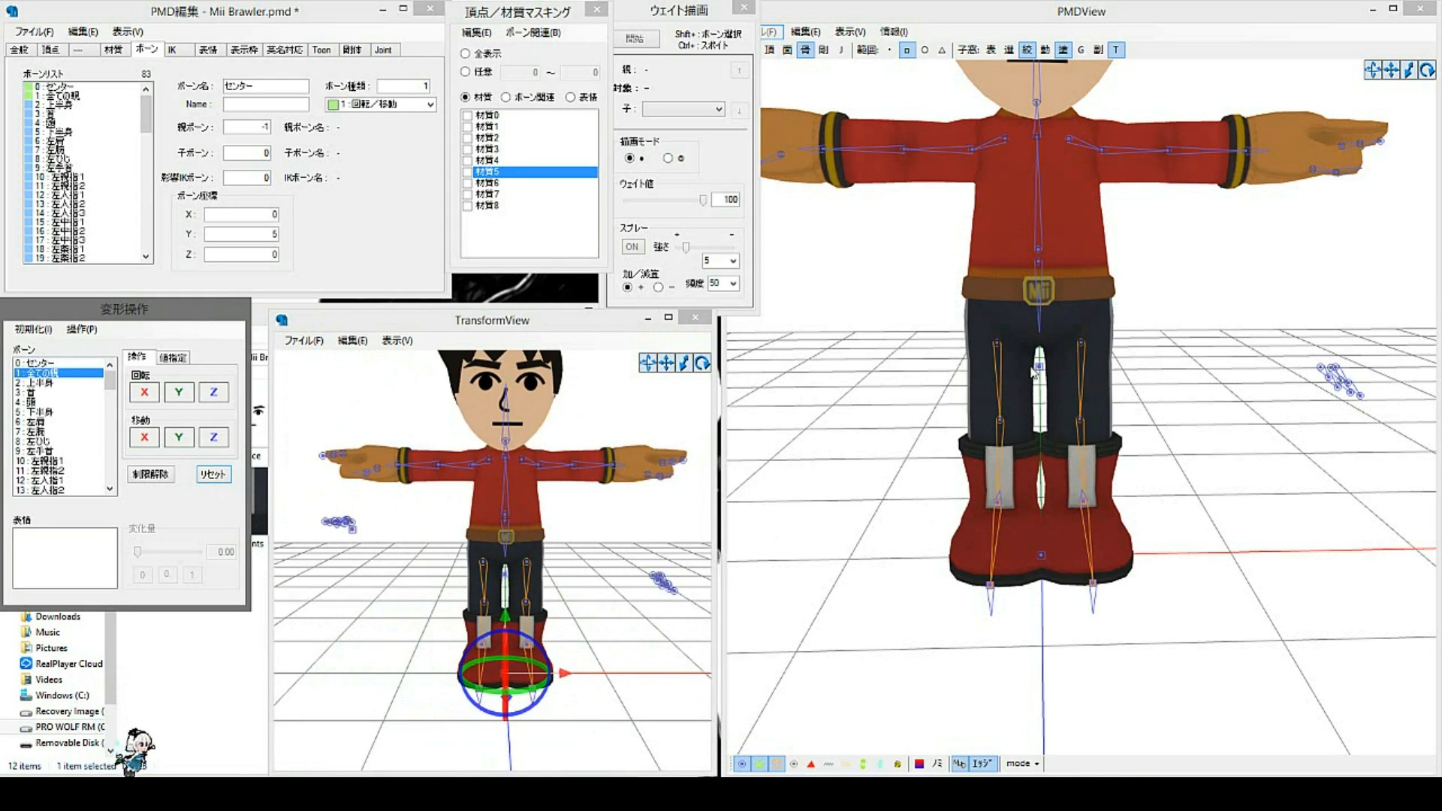
Step: Set the parent bone of センター to 1 (全ての親) in the bone list
left_click(87, 96)
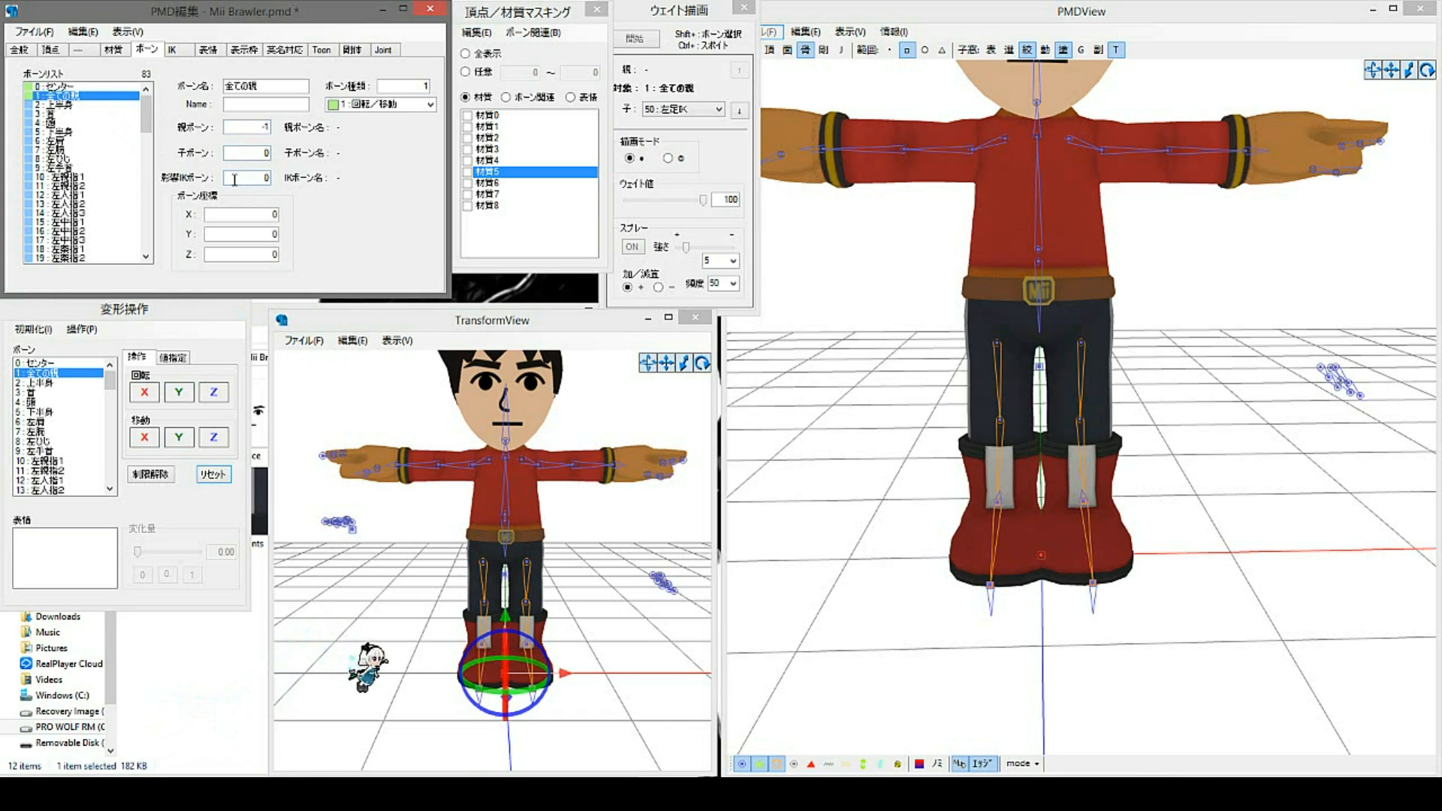
left_click(91, 88)
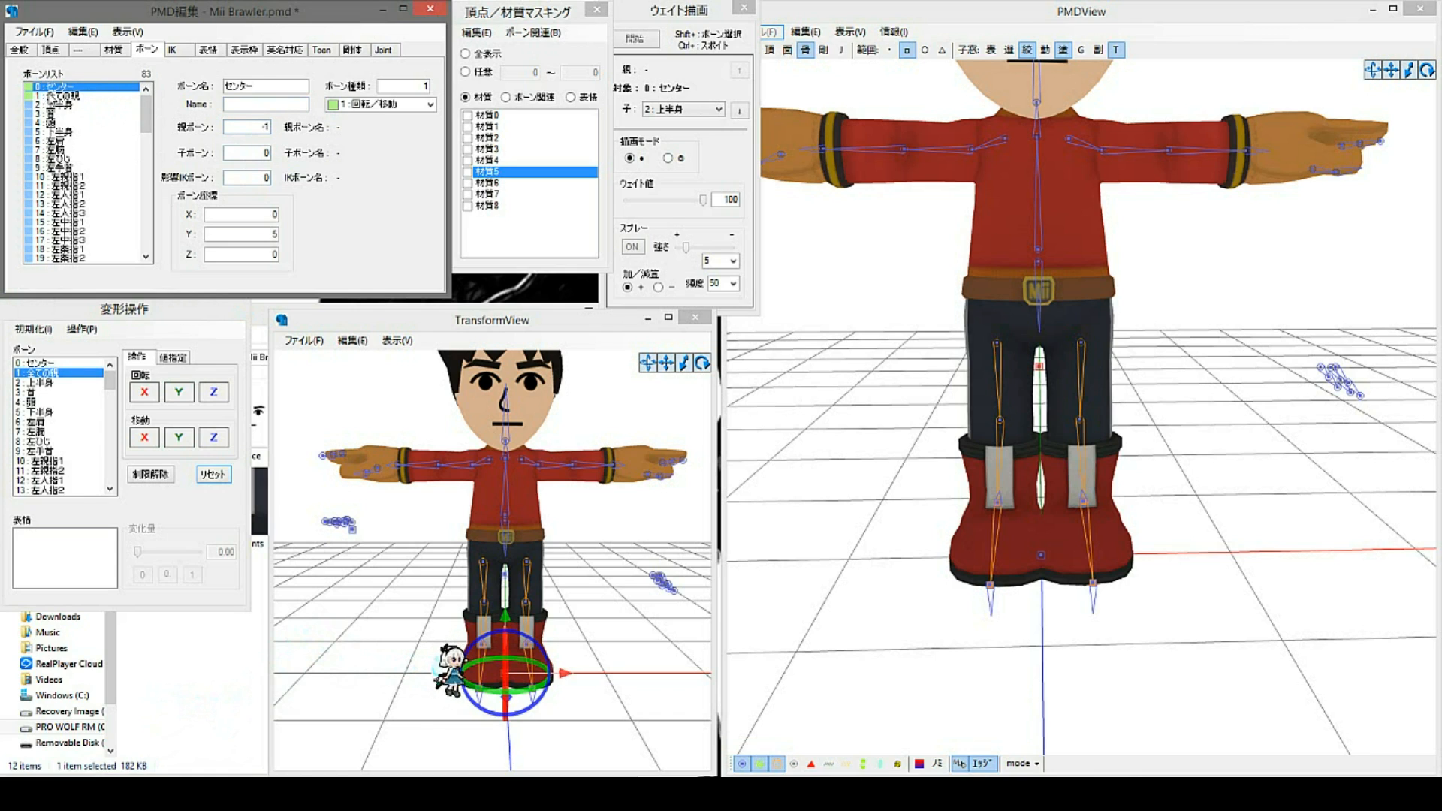
key("Down")
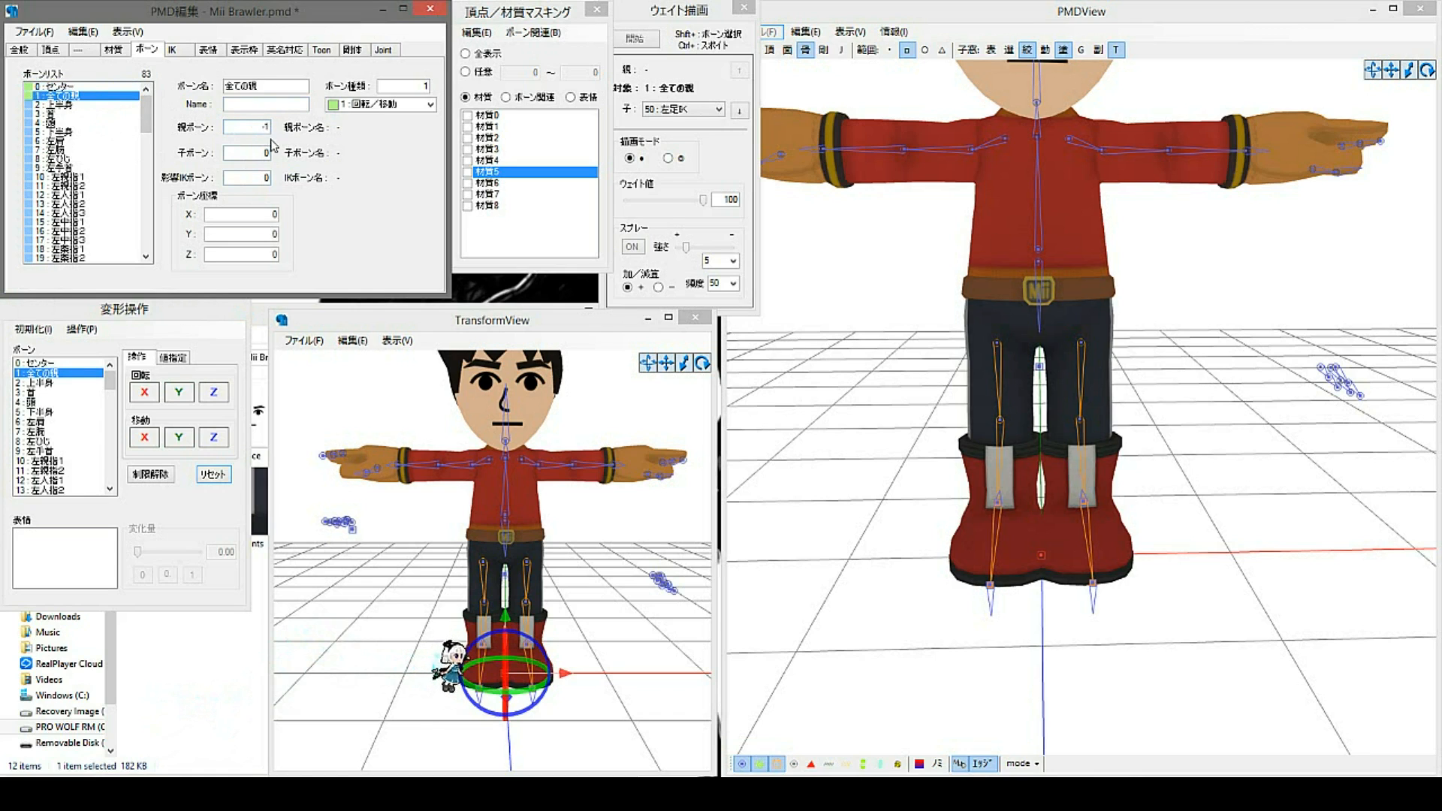
left_click(83, 85)
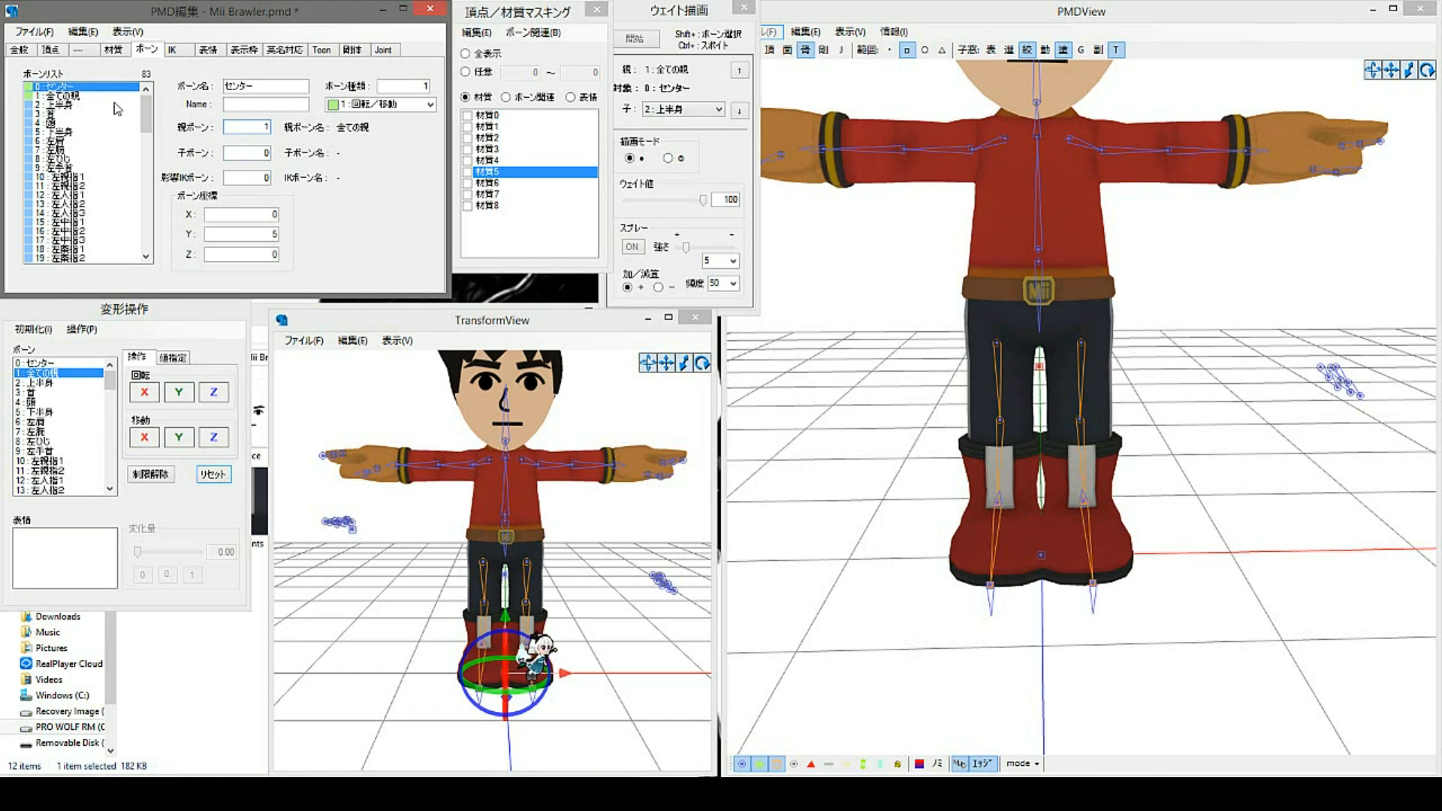
Step: Retest the 全ての親 bone by moving it along X in the TransformView, and reset the pose
left_click(456, 543)
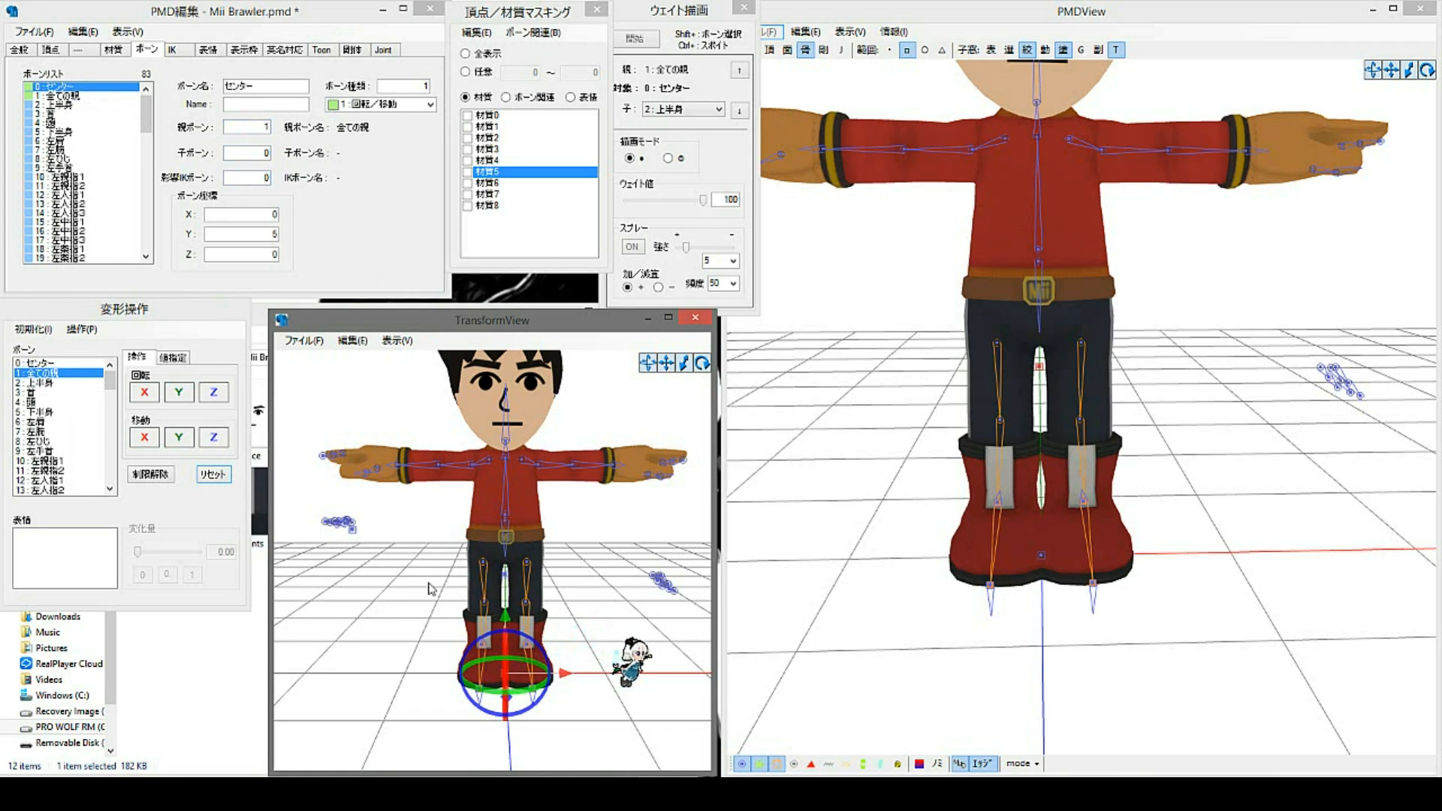
left_click_drag(563, 676, 527, 662)
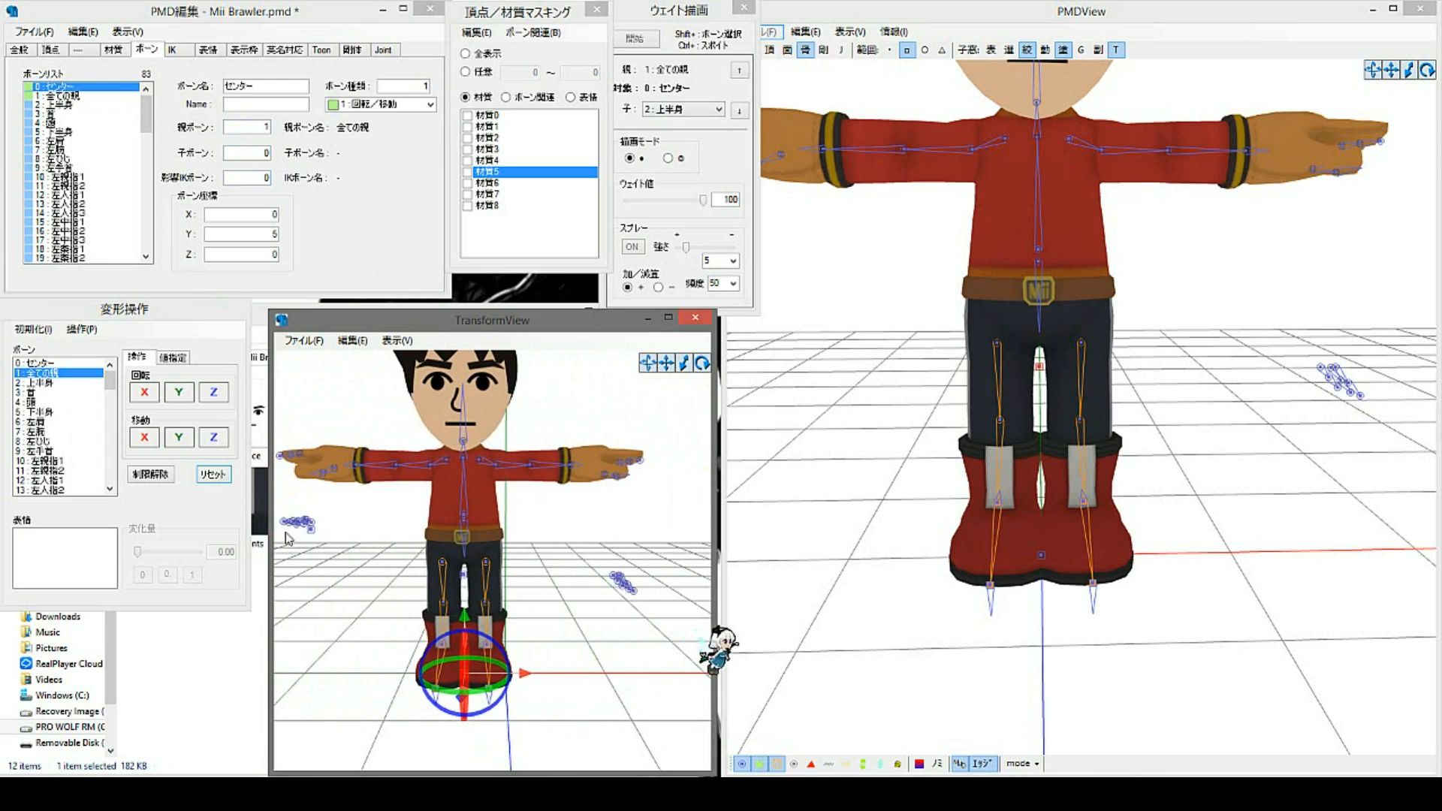
left_click(214, 474)
Step: Test sideways movement of the センター bone and then the 全ての親 bone, and reset the pose
left_click(507, 581)
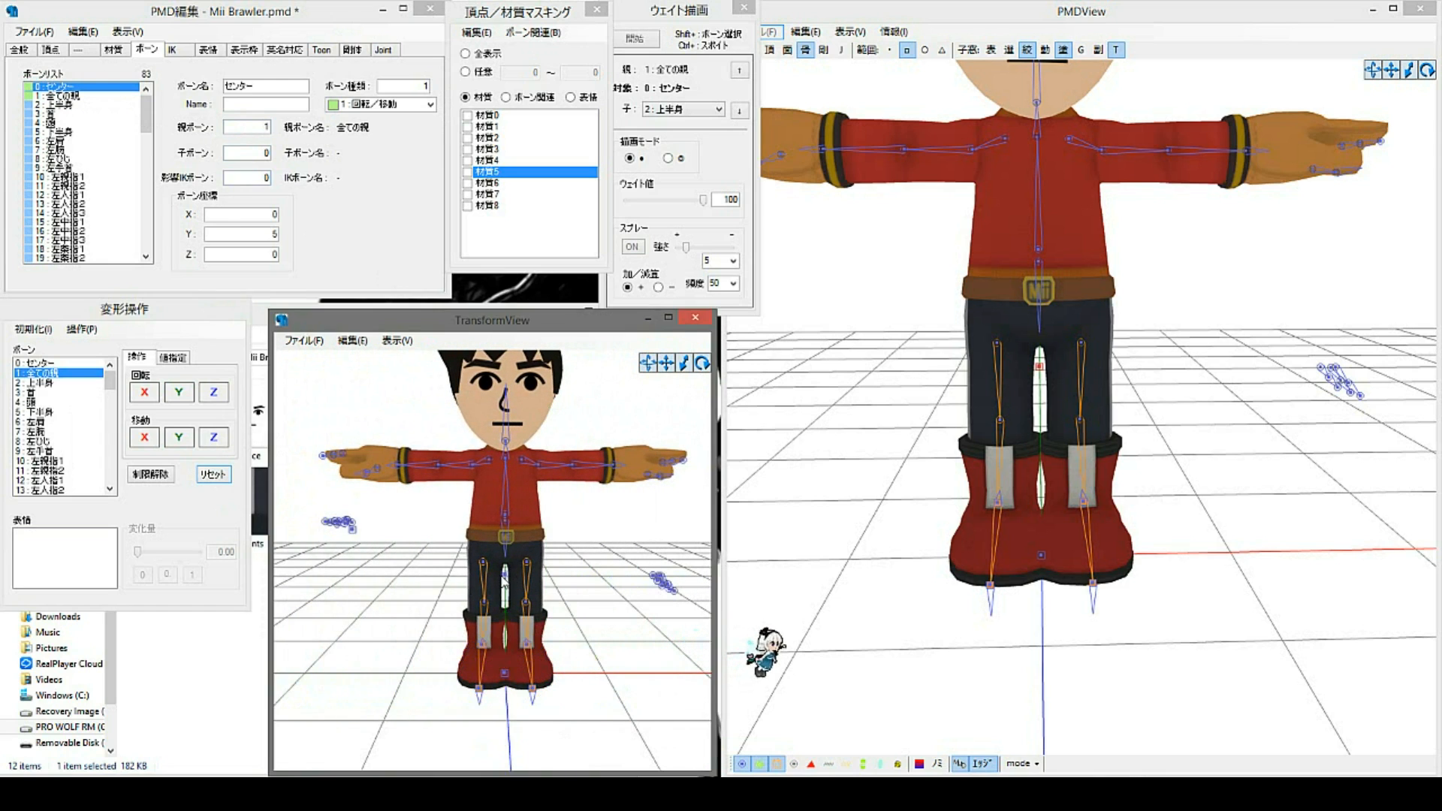
left_click(508, 582)
left_click_drag(508, 582, 681, 601)
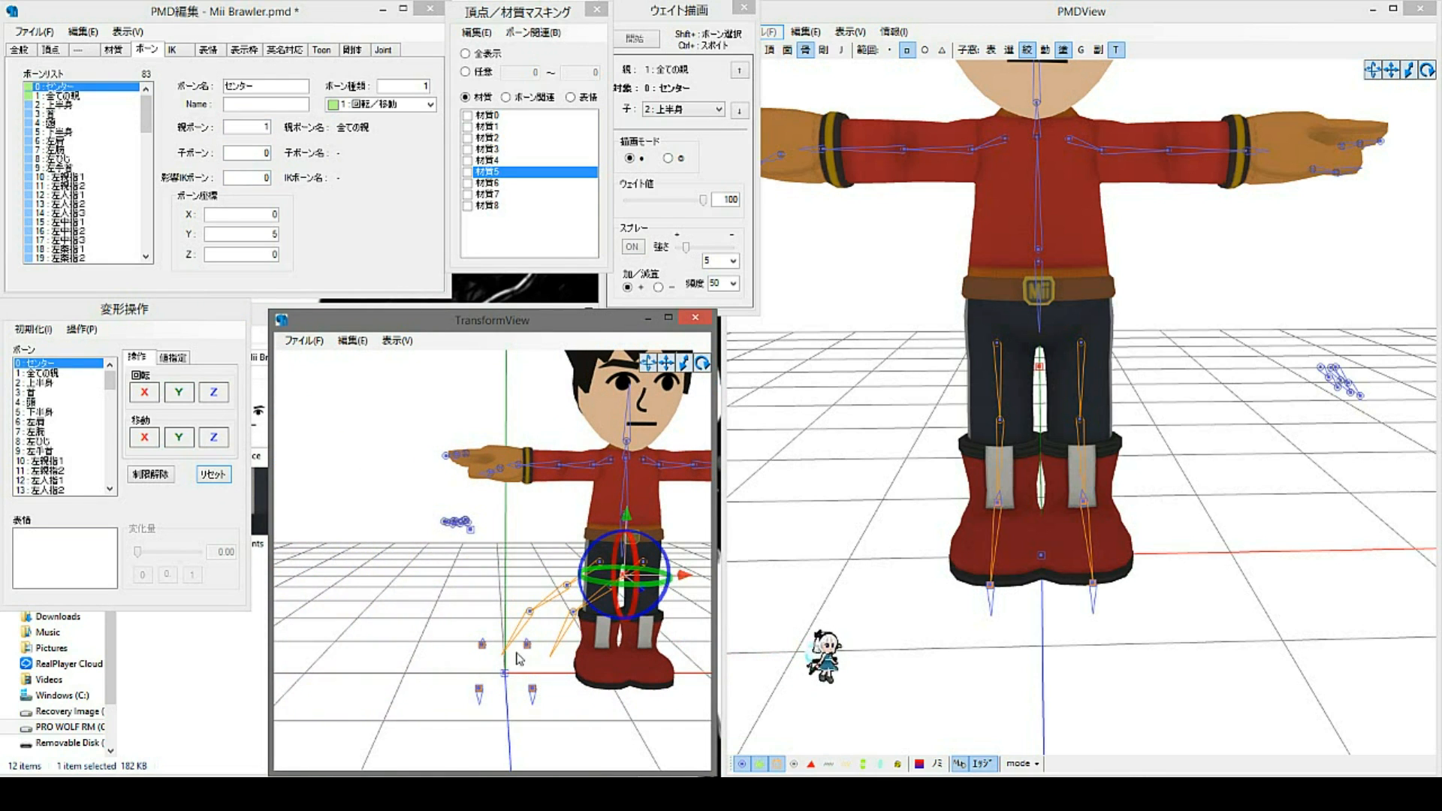
left_click(507, 674)
left_click_drag(568, 679, 484, 676)
left_click(212, 474)
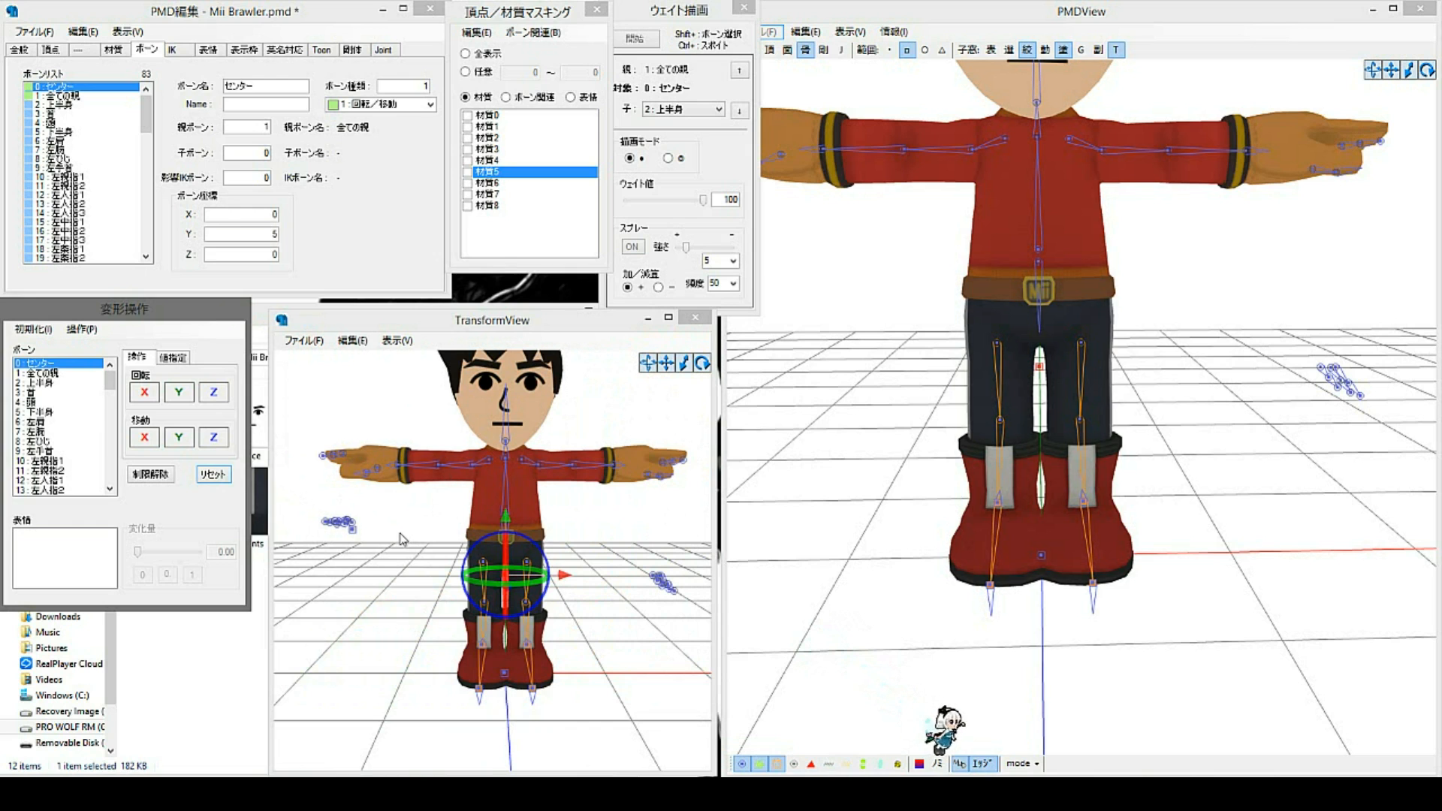
Step: Raise the left and right upper leg bones (左足, 右足) slightly along Y in the PMDView
right_click_drag(966, 400, 1006, 351)
left_click(1003, 349)
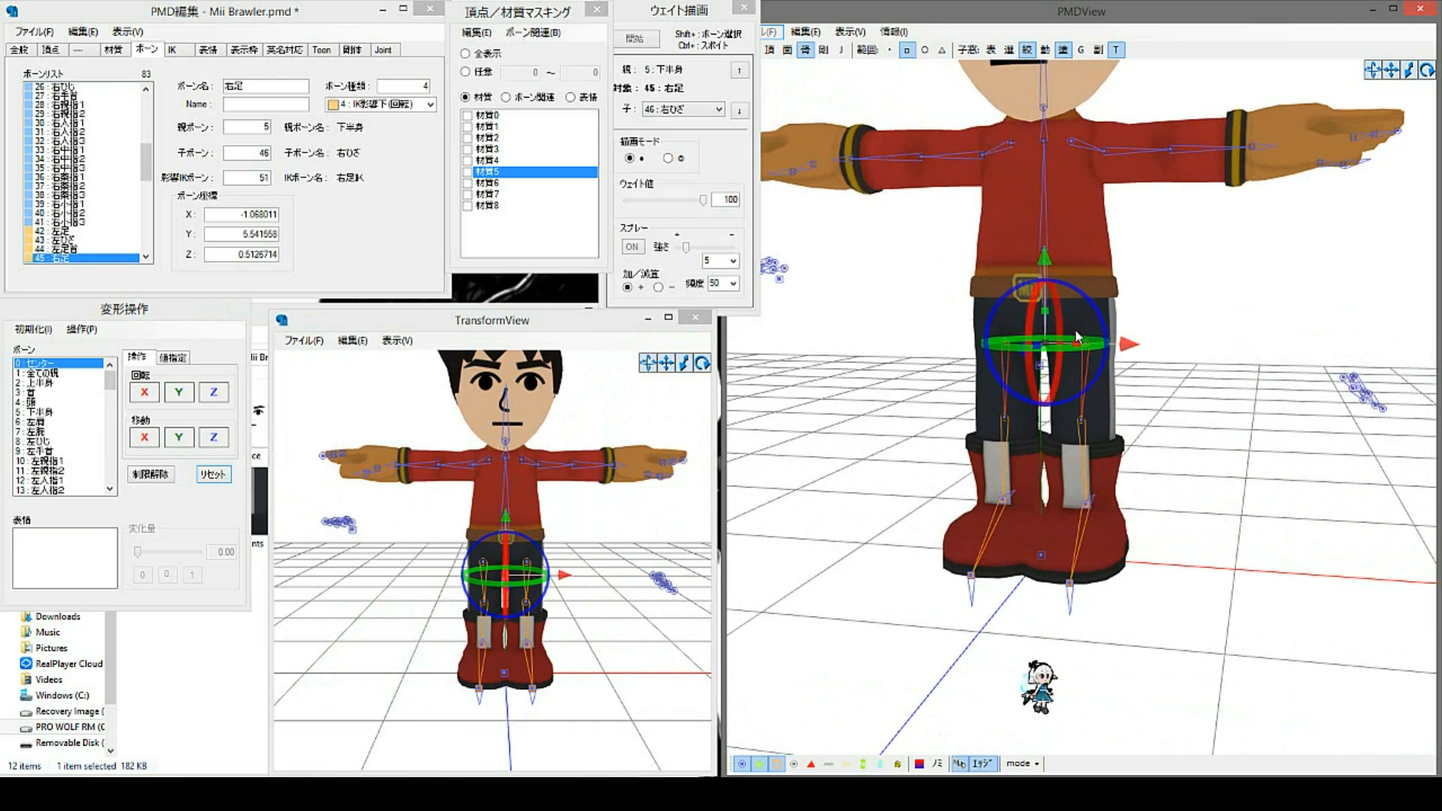
left_click_drag(1045, 260, 1047, 252)
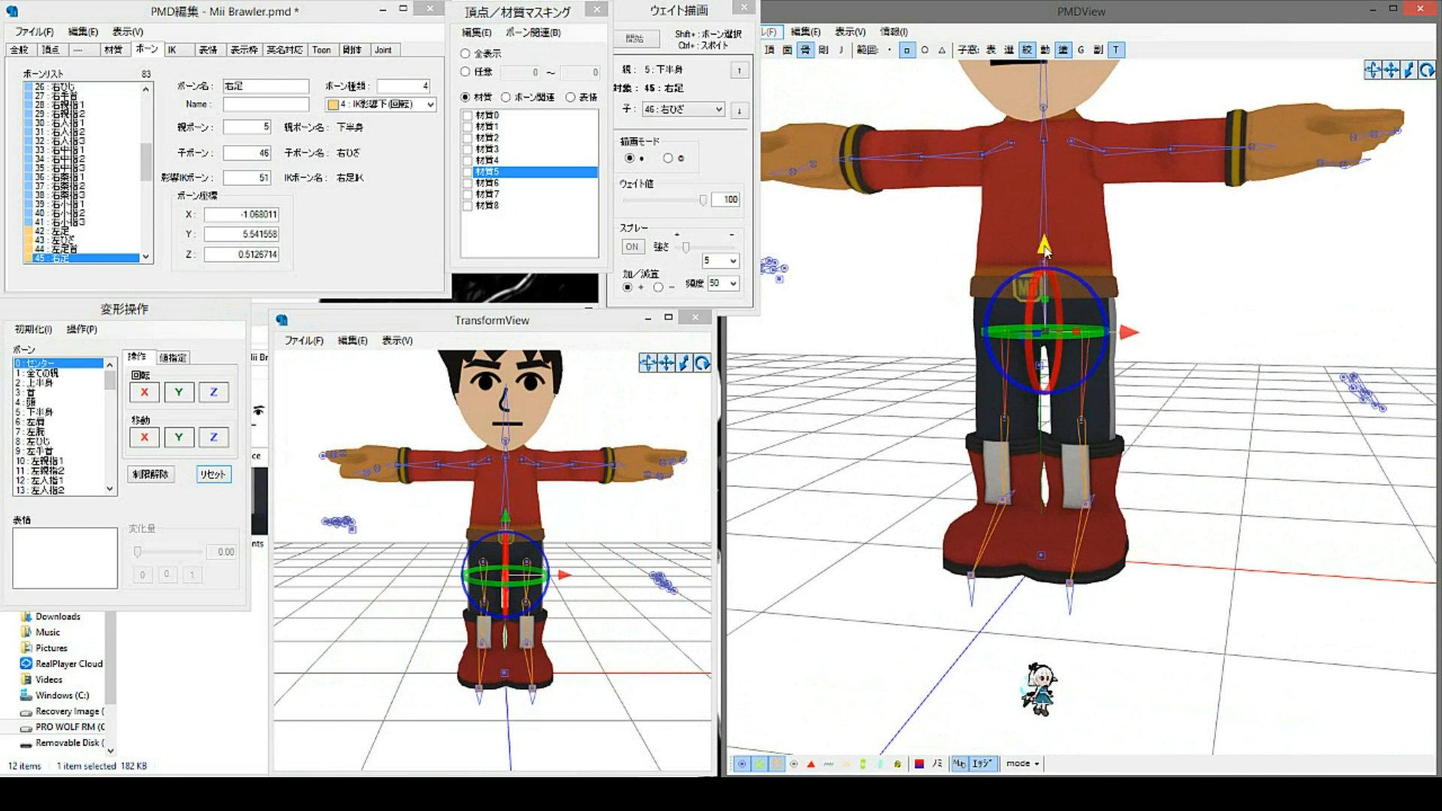
left_click(899, 312)
Step: Test the leg bend from the side by lowering the センター bone in the TransformView, and reset the pose
right_click_drag(969, 375, 773, 493)
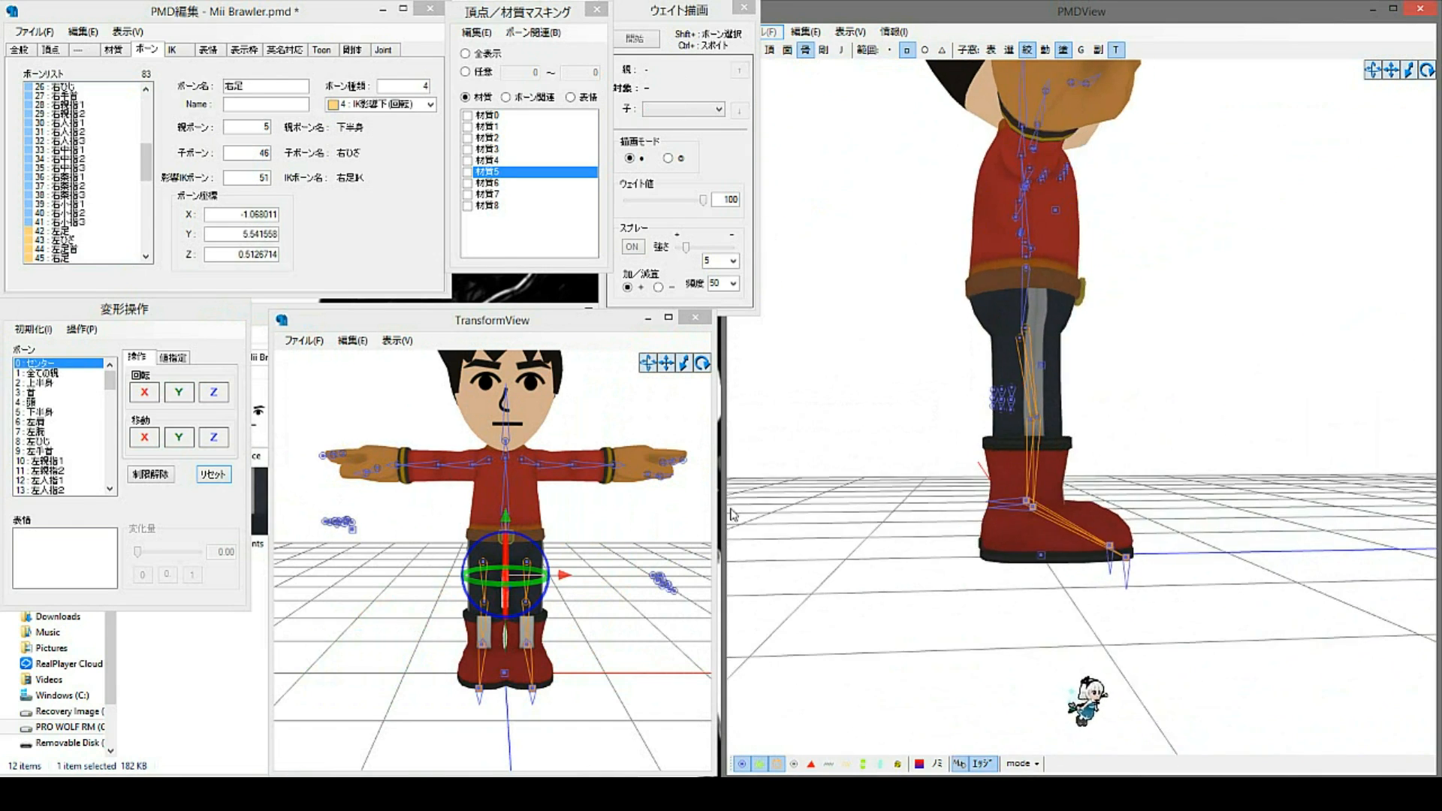
middle_click_drag(526, 581, 555, 521)
scroll(585, 563, "up", 3)
middle_click_drag(631, 605, 593, 601)
right_click_drag(594, 601, 613, 596)
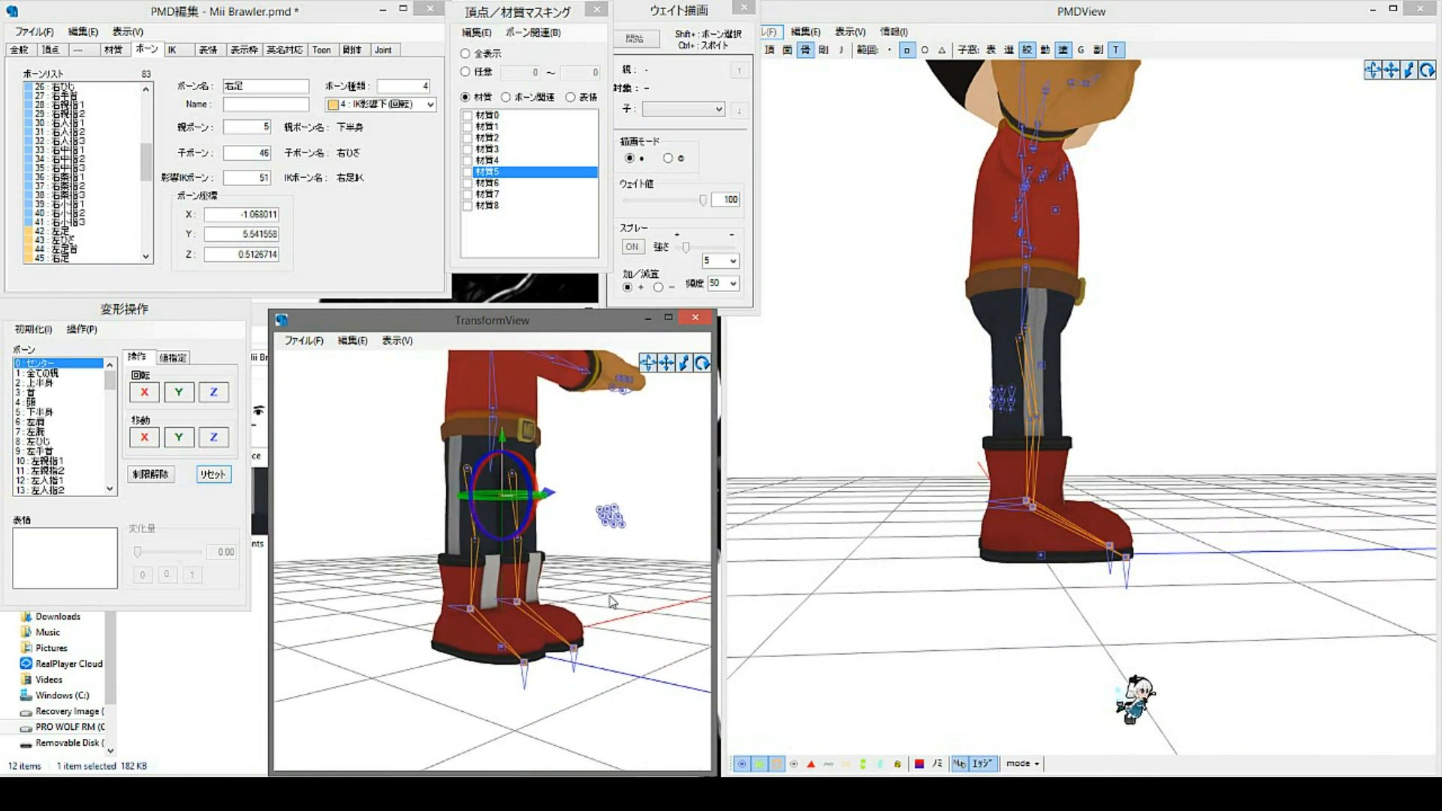
scroll(613, 601, "up", 5)
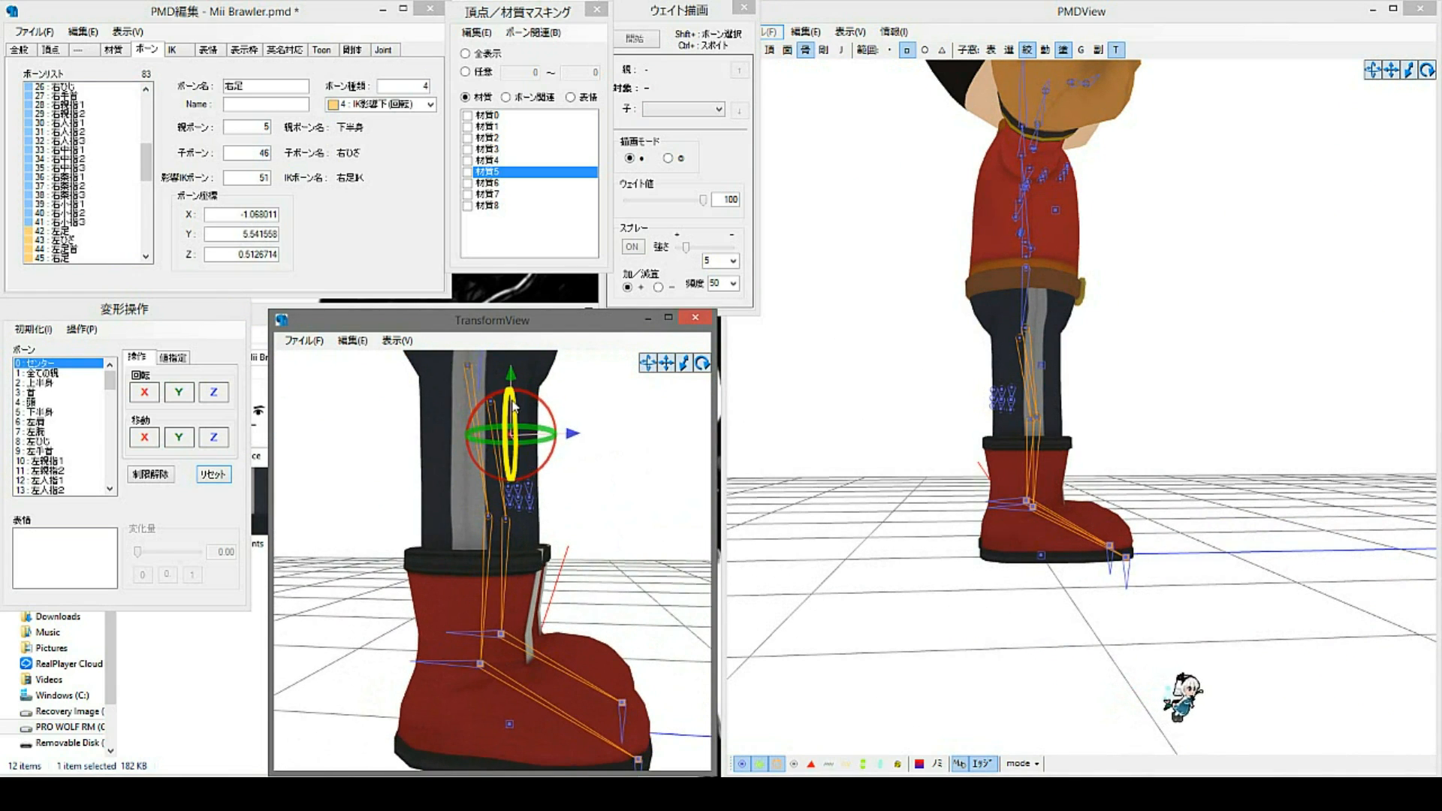
left_click_drag(178, 437, 179, 500)
mouse_move(508, 487)
left_mouse_down()
mouse_move(506, 505)
mouse_move(510, 472)
left_mouse_up()
right_click_drag(583, 611, 553, 576)
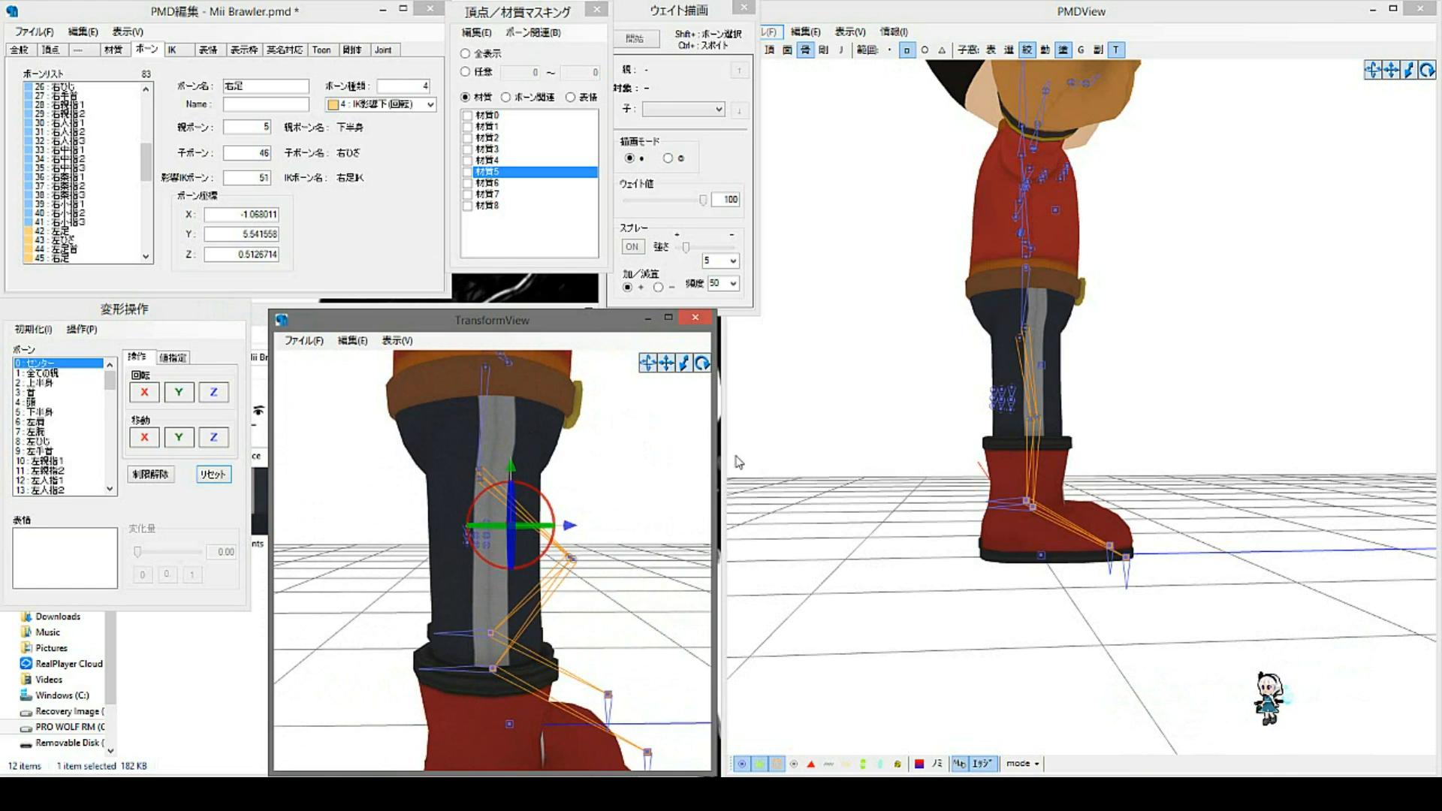
left_click(203, 479)
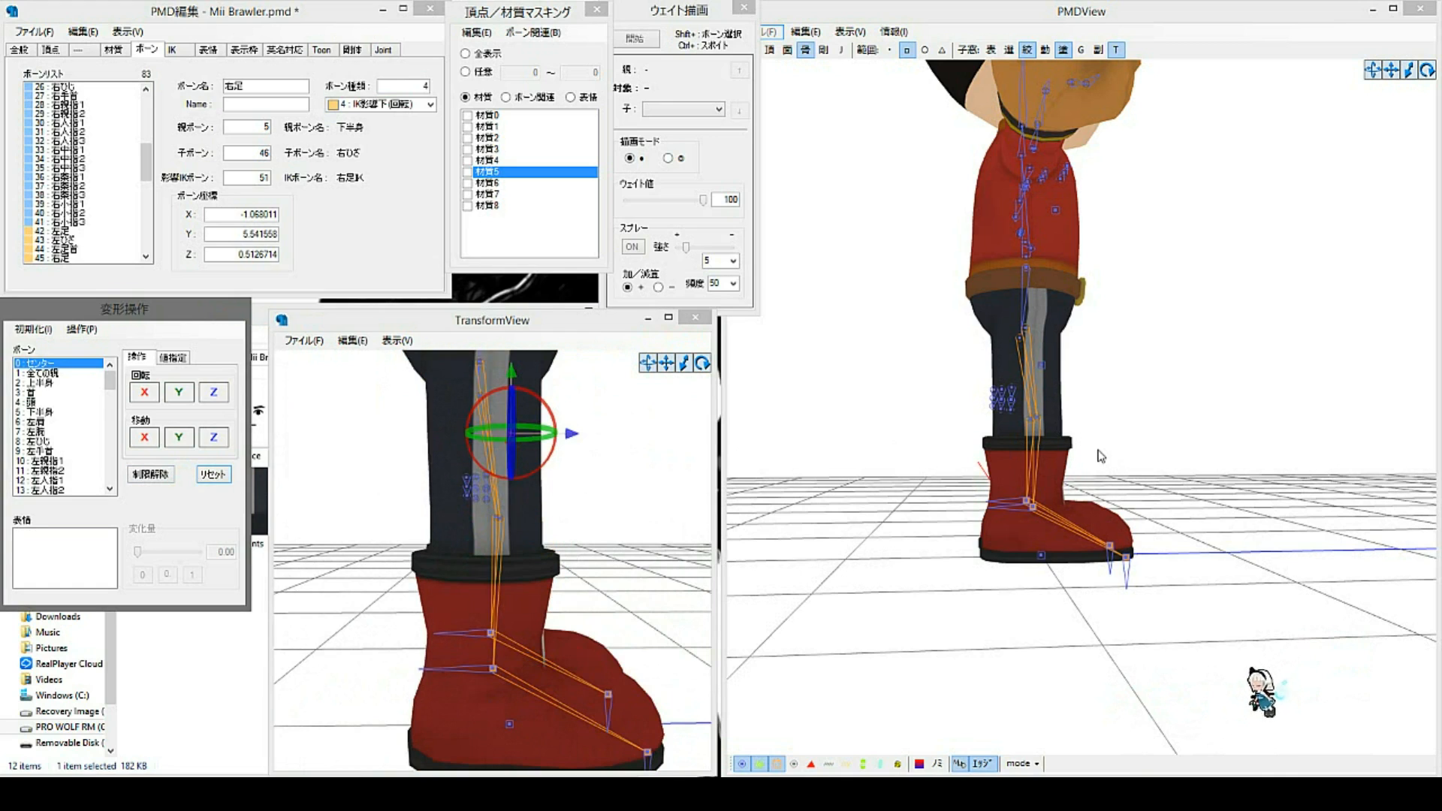
Step: Try moving both knee bones slightly backward along Z, and test the leg bend by lowering センター
left_click(1037, 421)
left_click(1029, 417)
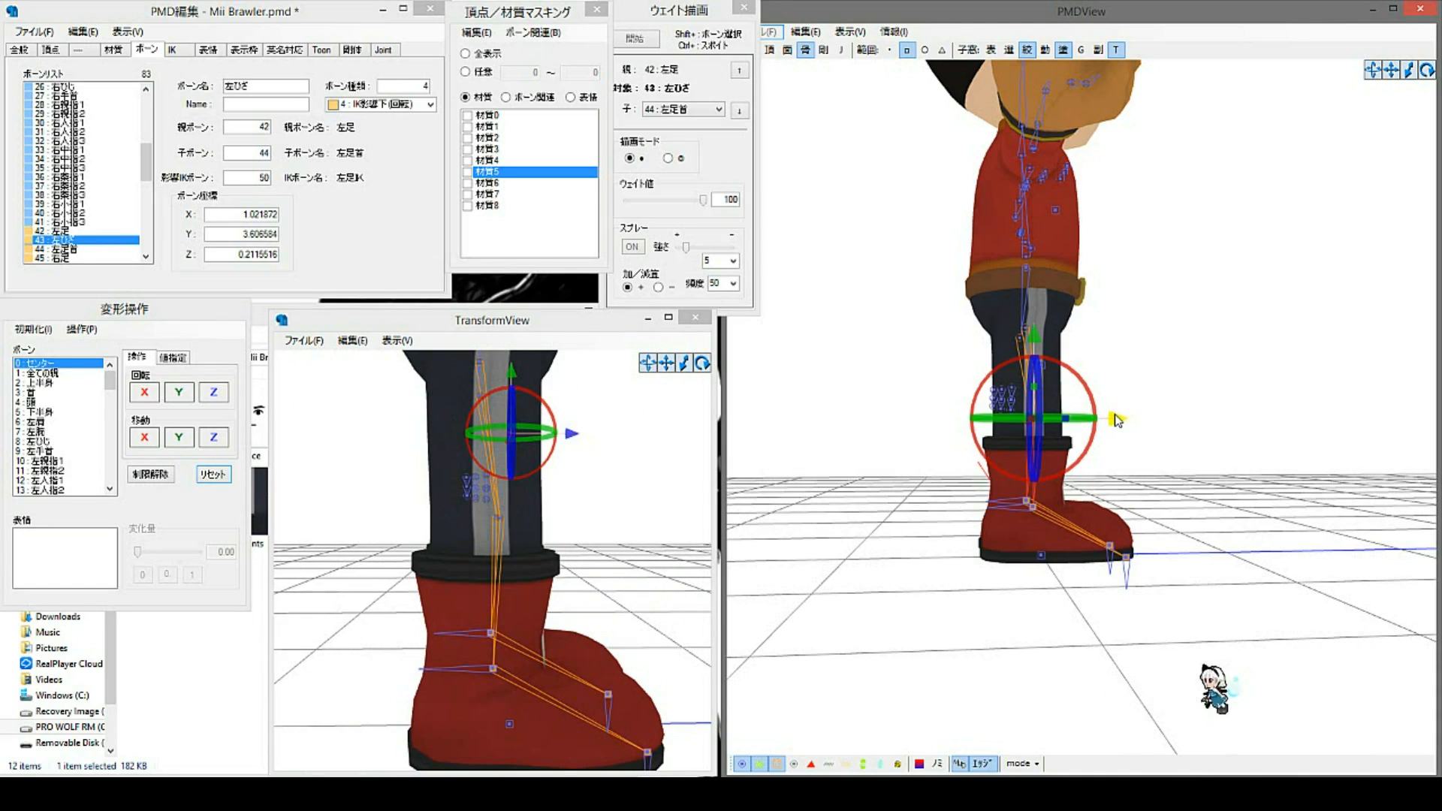
left_click_drag(1117, 421, 1107, 420)
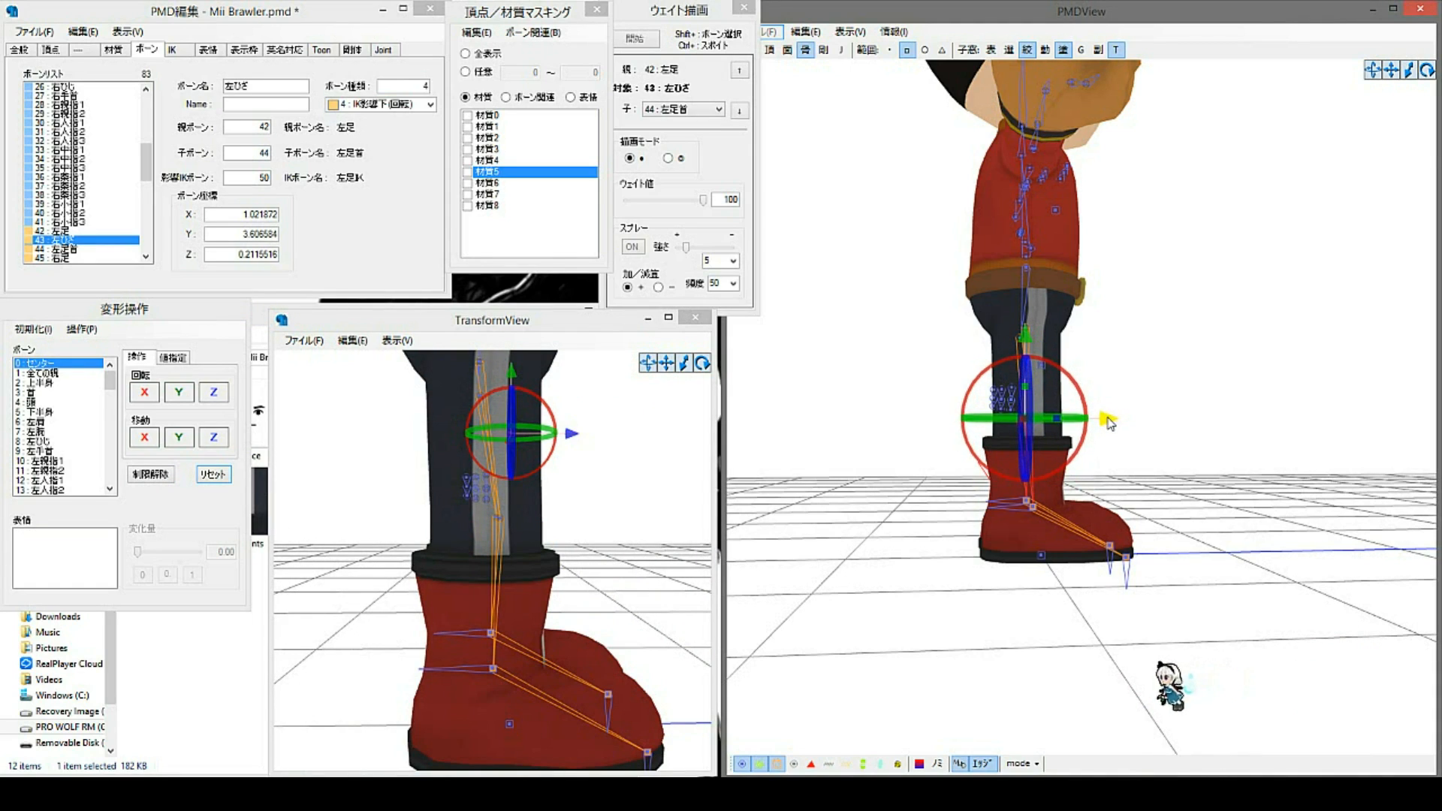
left_click(586, 403)
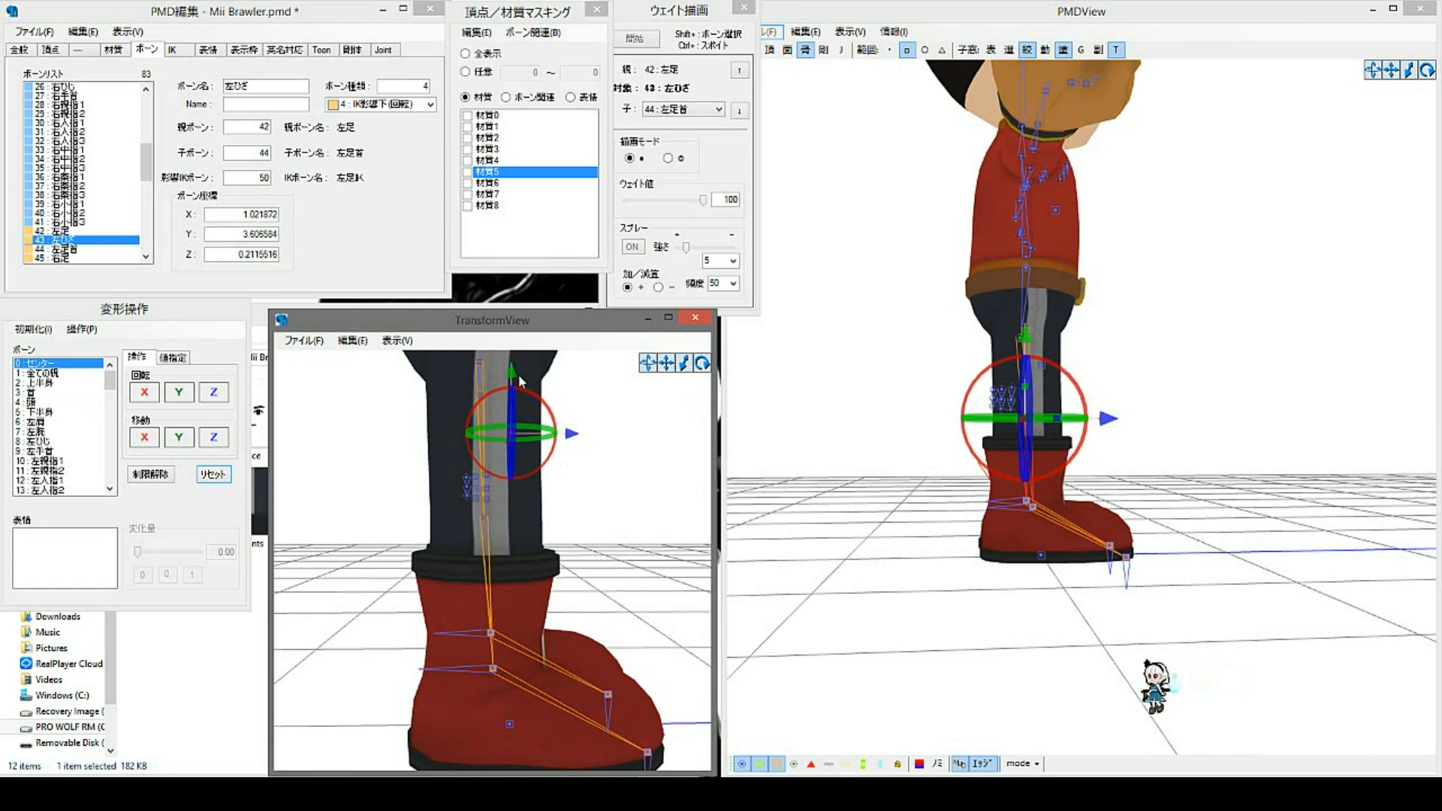
left_click_drag(512, 379, 513, 470)
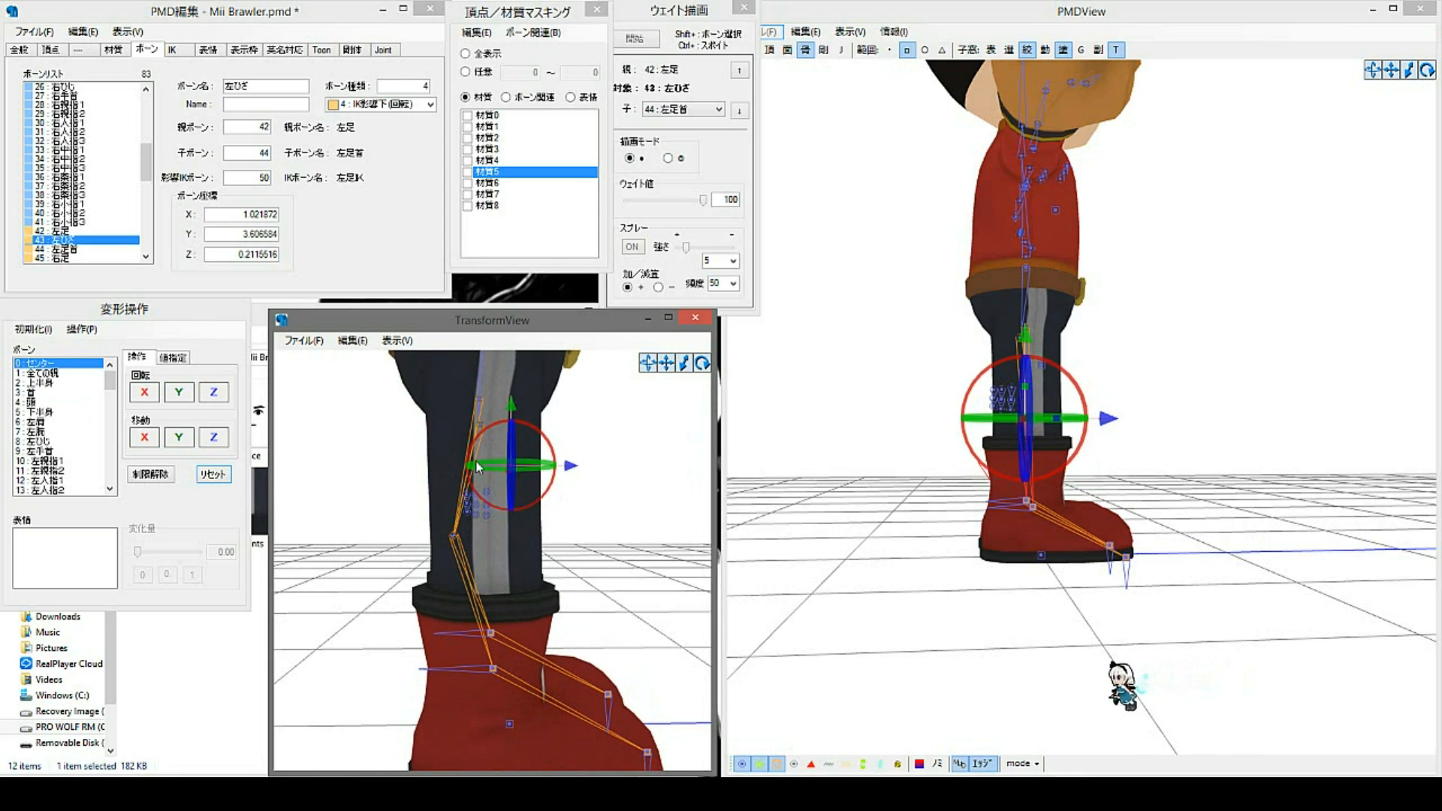
Step: Move both knee bones forward along Z in small increments, testing the leg bend with センター lowered after each move
left_click(1043, 521)
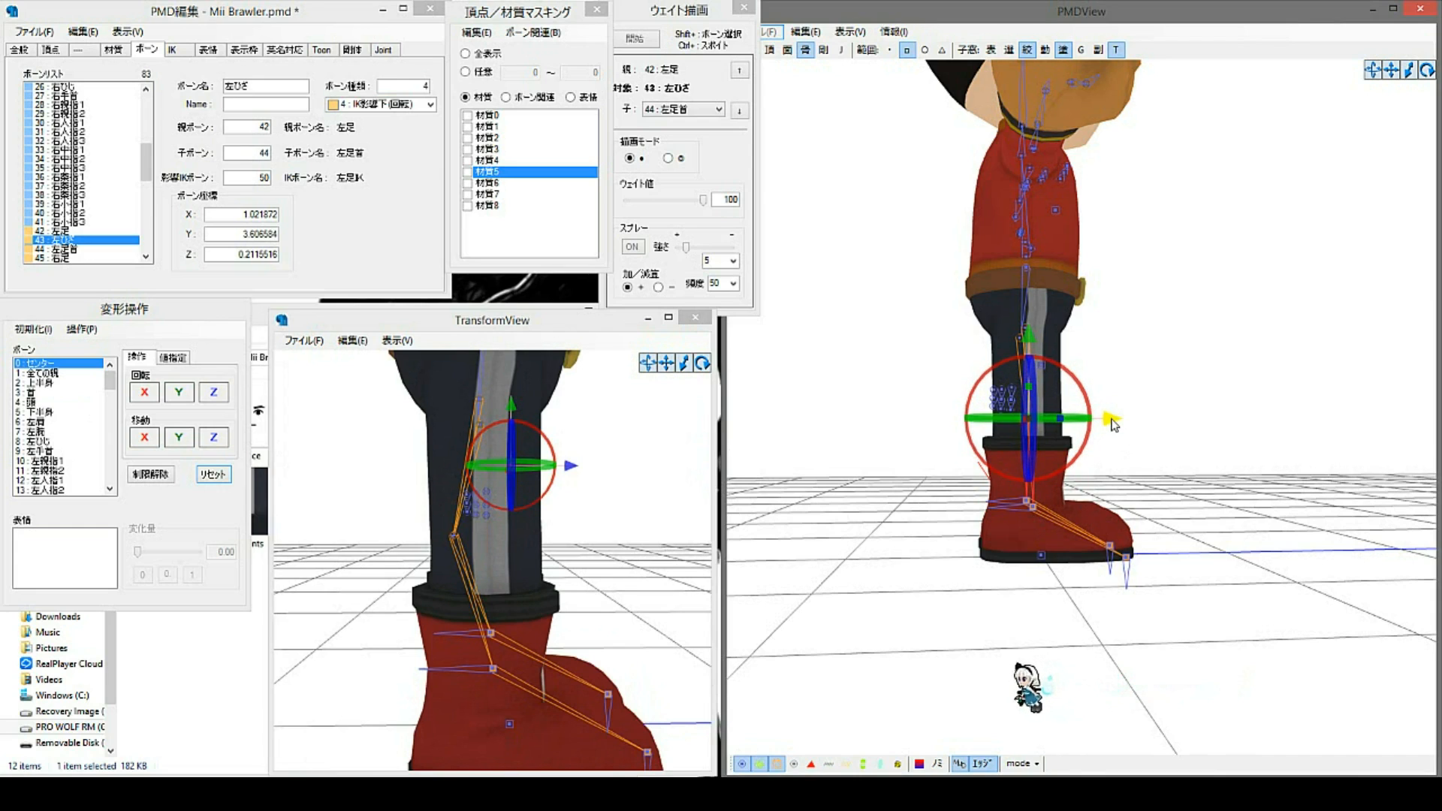
left_click(487, 499)
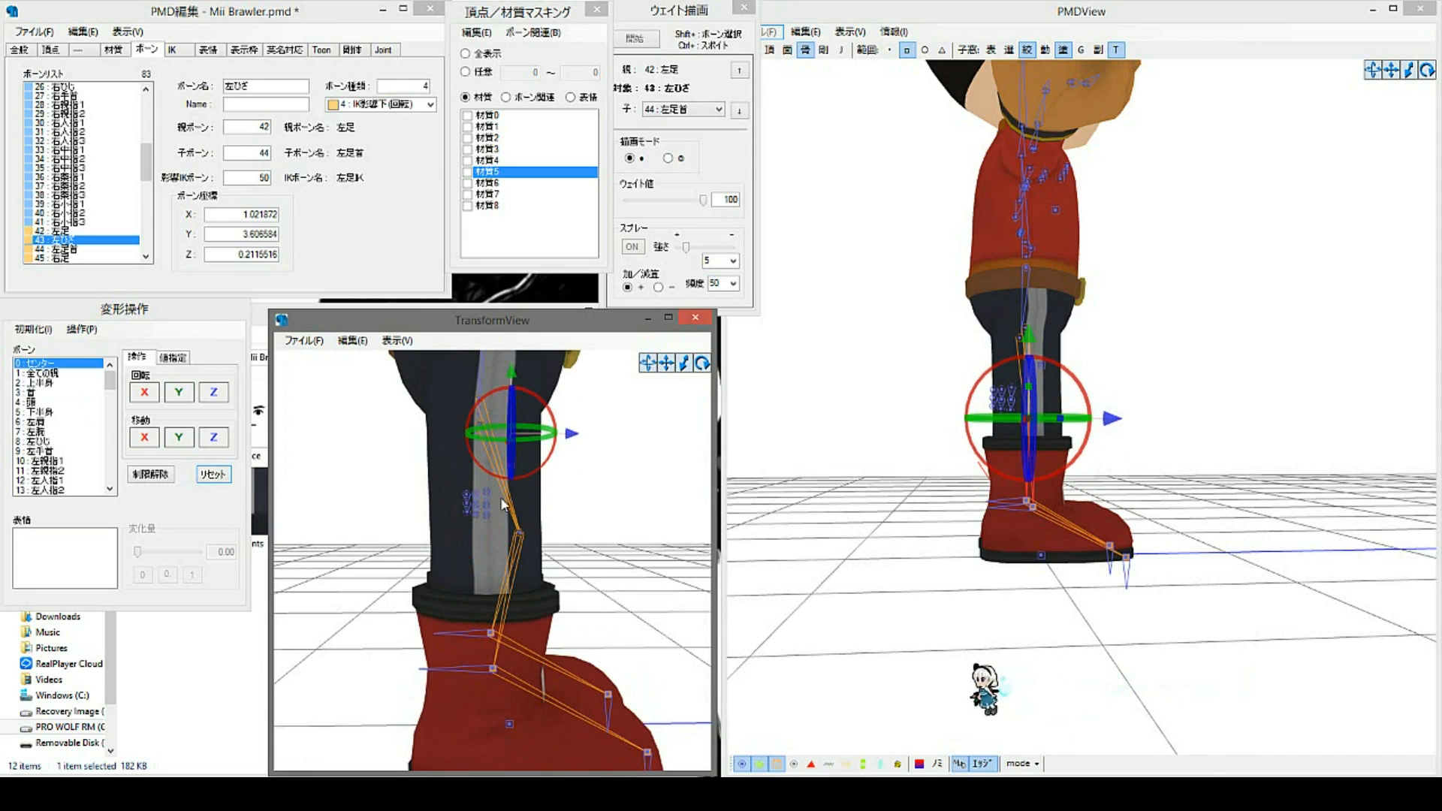
left_click(213, 474)
left_click(180, 438)
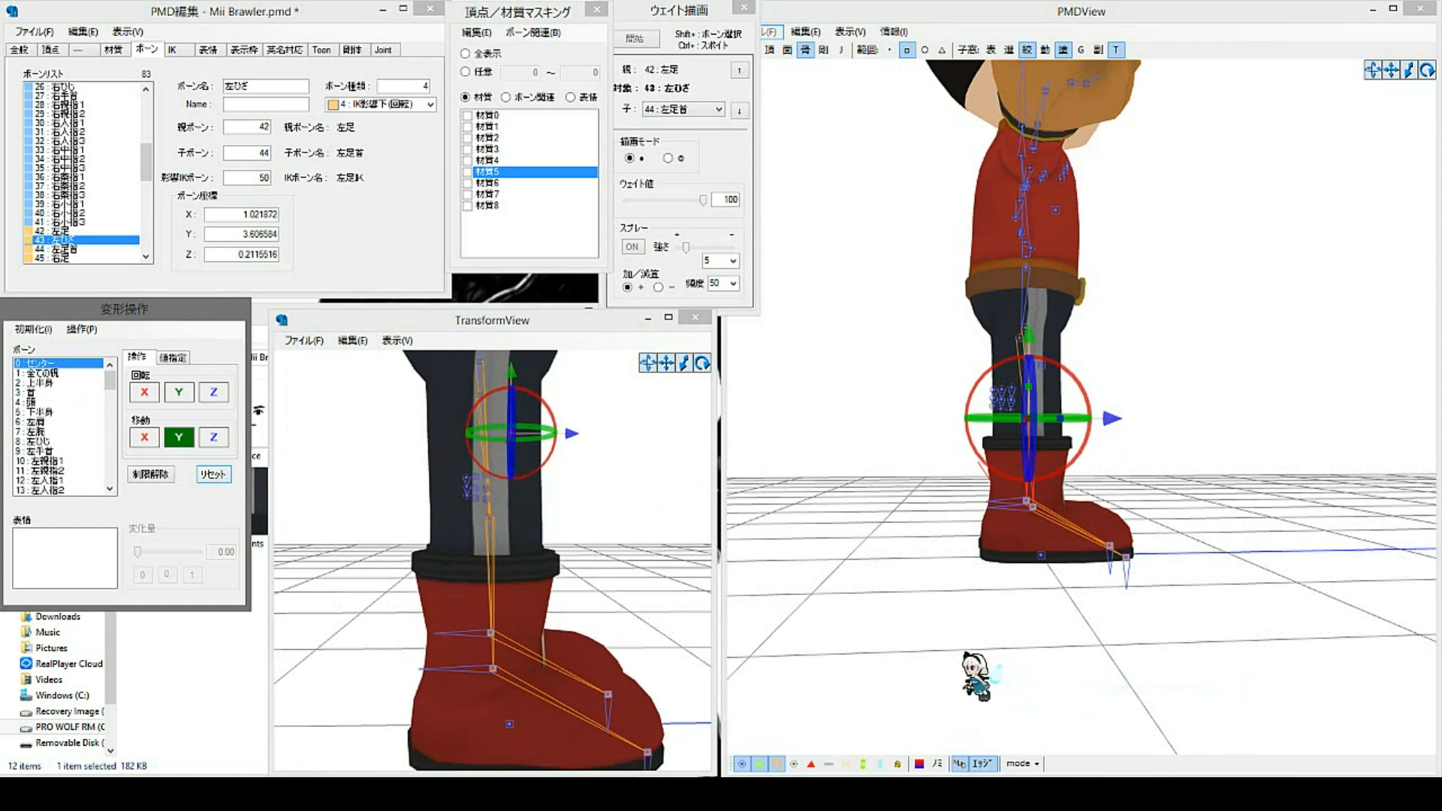
left_click(1007, 510)
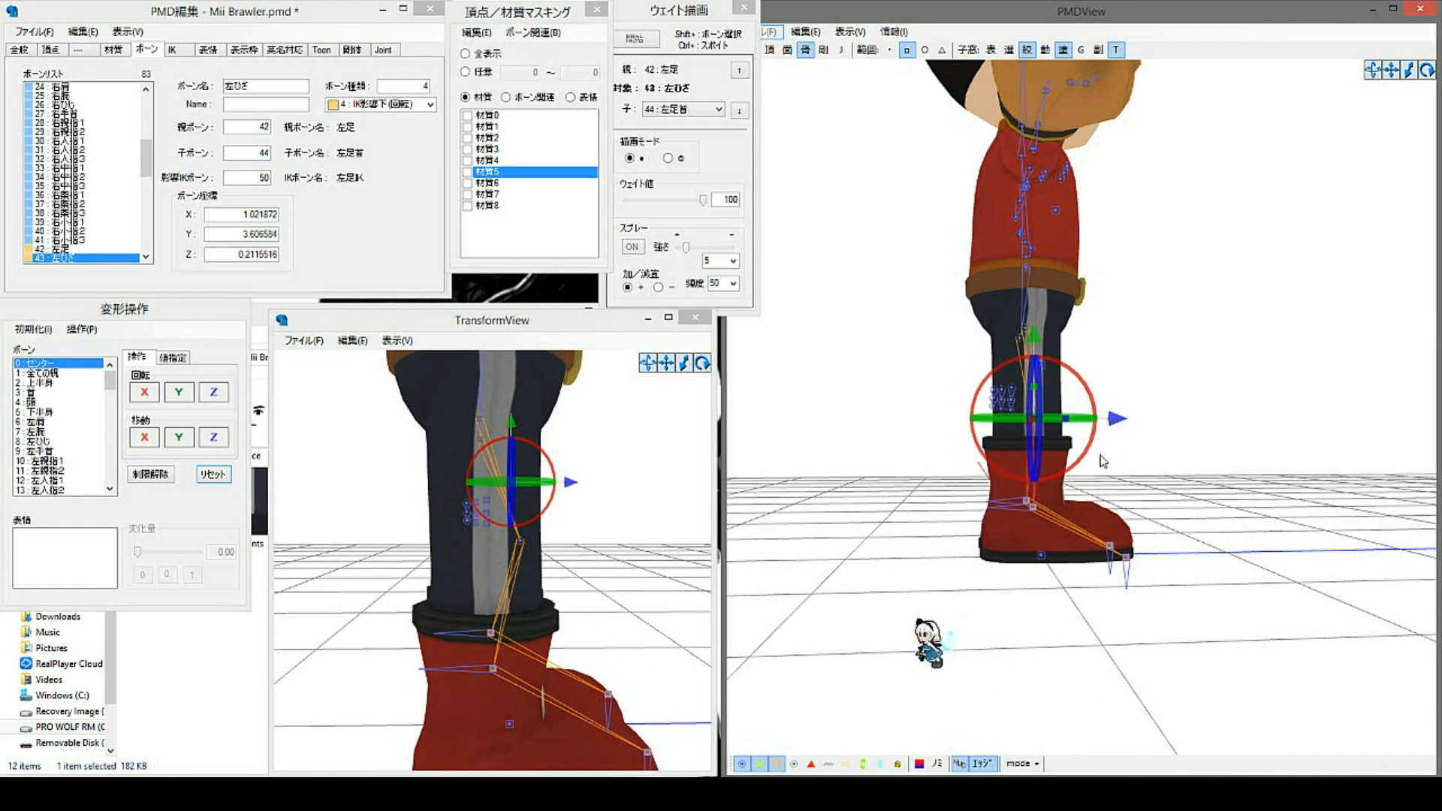
left_click(518, 576)
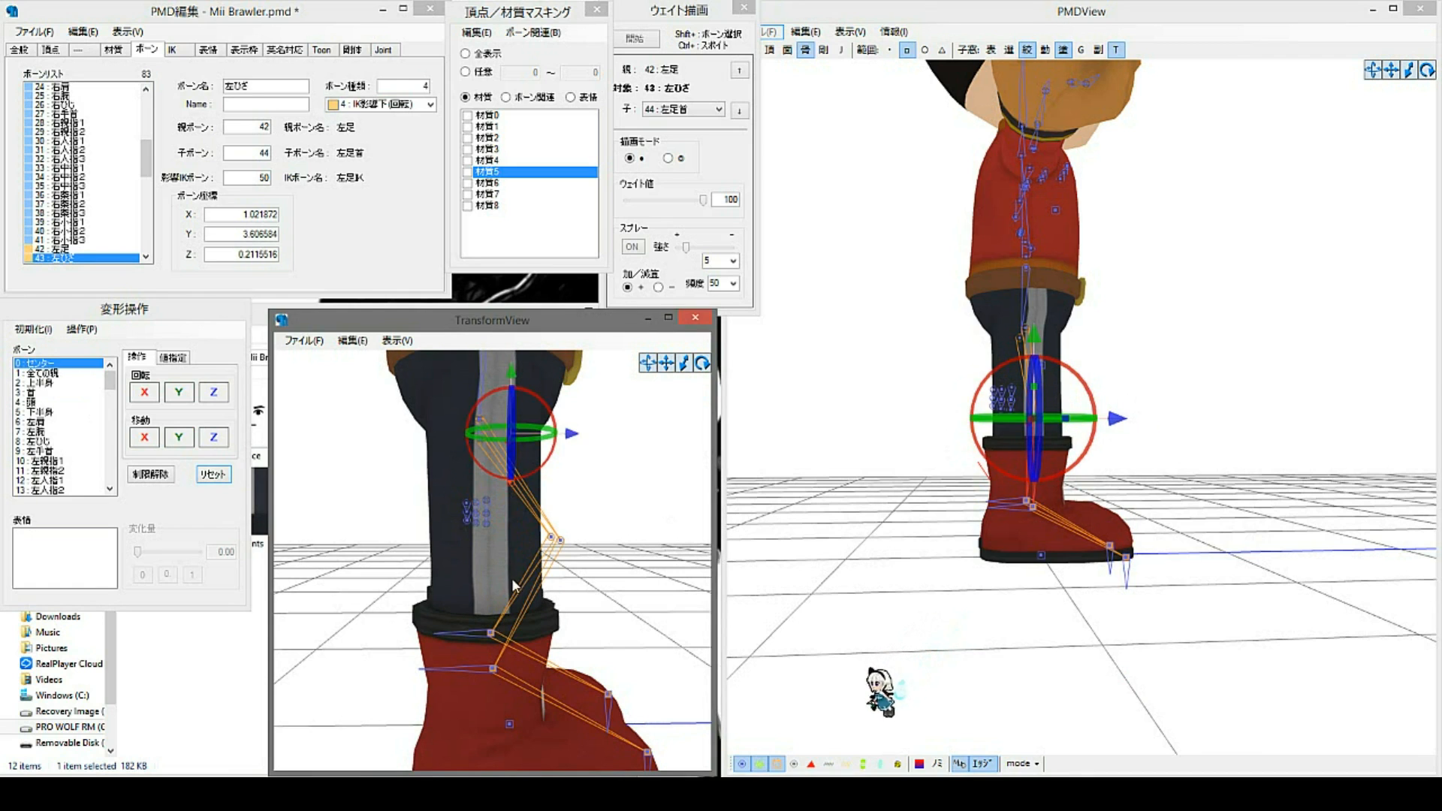
Step: Examine the knee bend from the front in the TransformView while lowering the センター bone
right_click_drag(562, 549, 493, 556)
right_click_drag(1157, 502, 1093, 508)
left_click(1138, 544)
scroll(1082, 505, "up", 3)
middle_click_drag(1071, 503, 1074, 470)
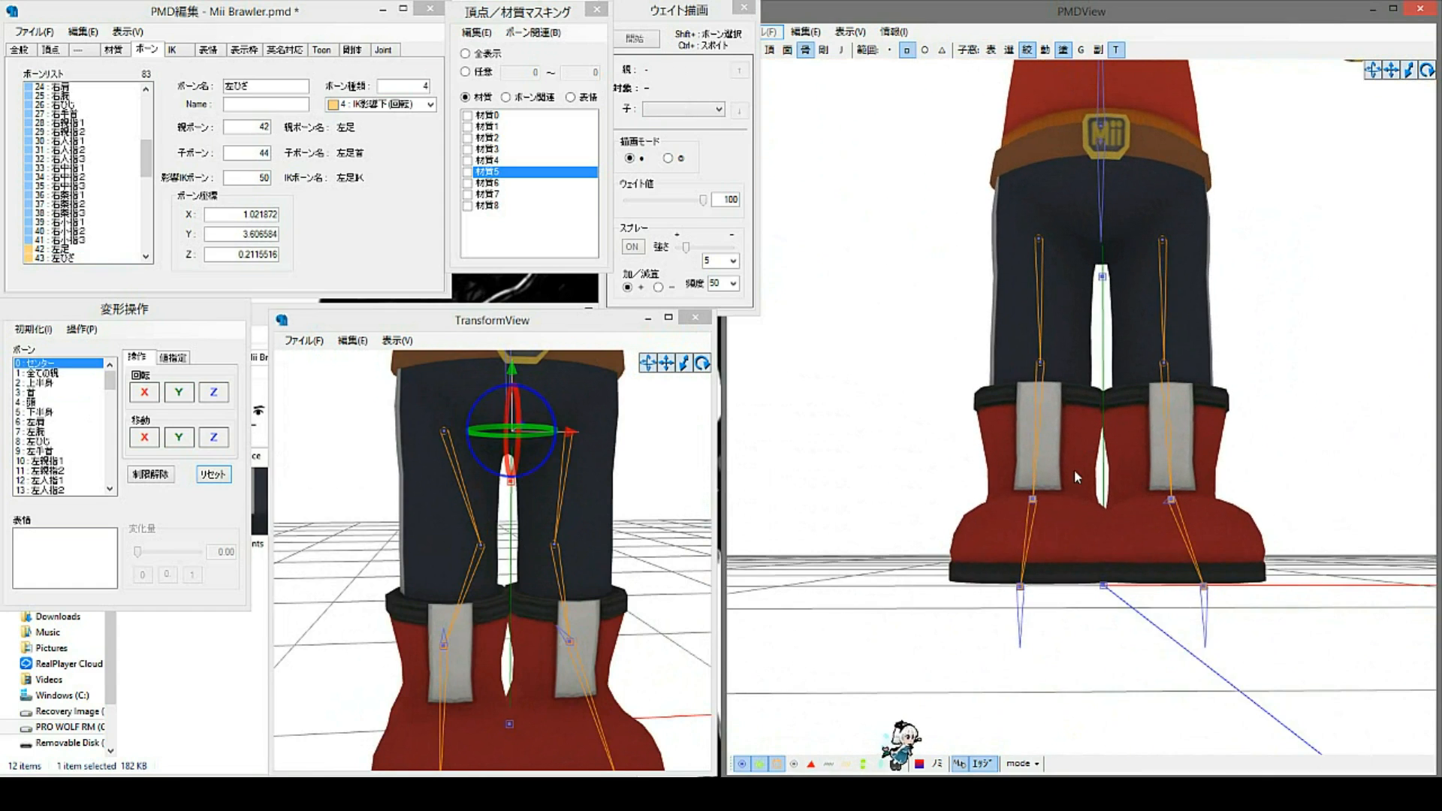
left_click_drag(511, 375, 508, 415)
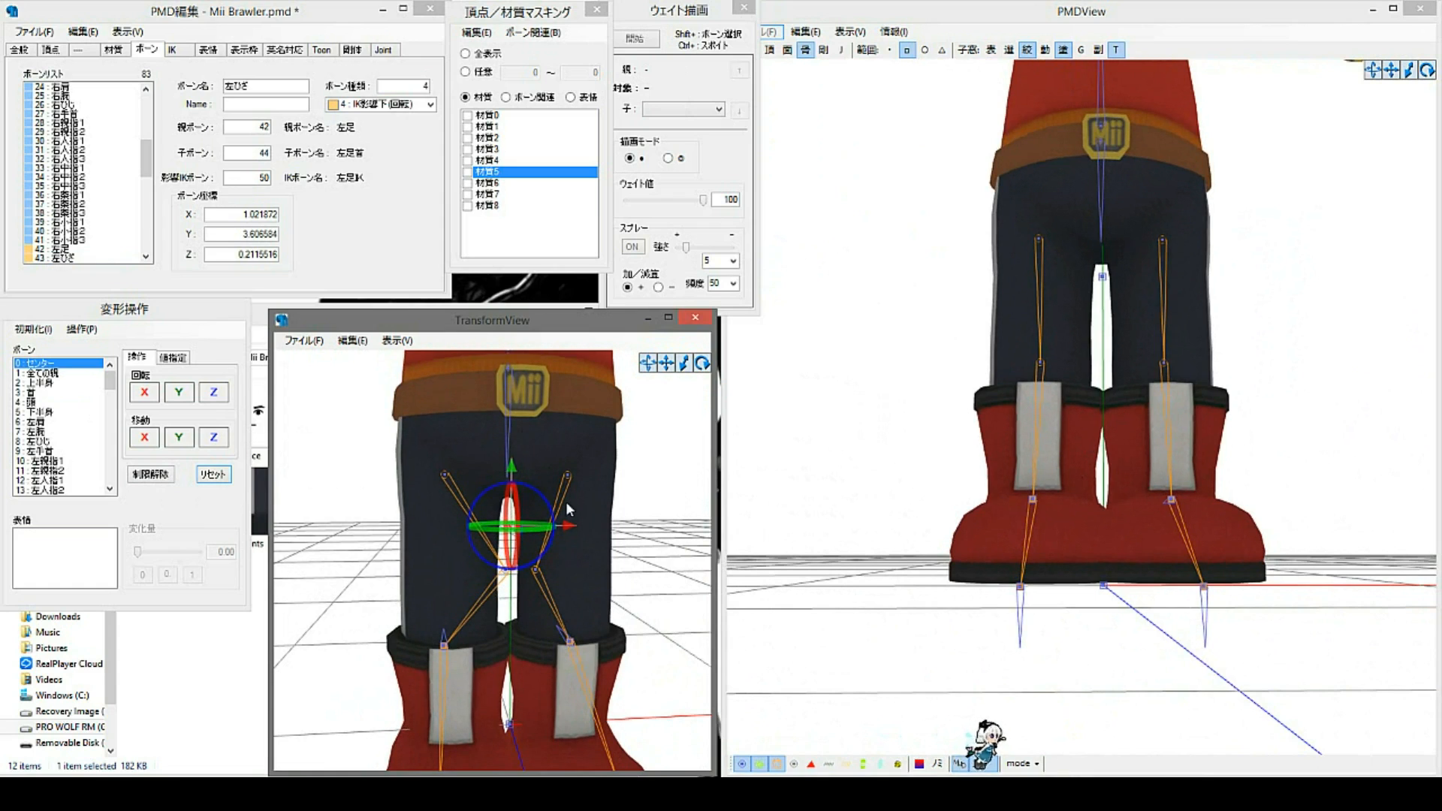
Step: Select the left knee bone for editing and retest the leg bend with センター lowered in the TransformView
left_click(1041, 363)
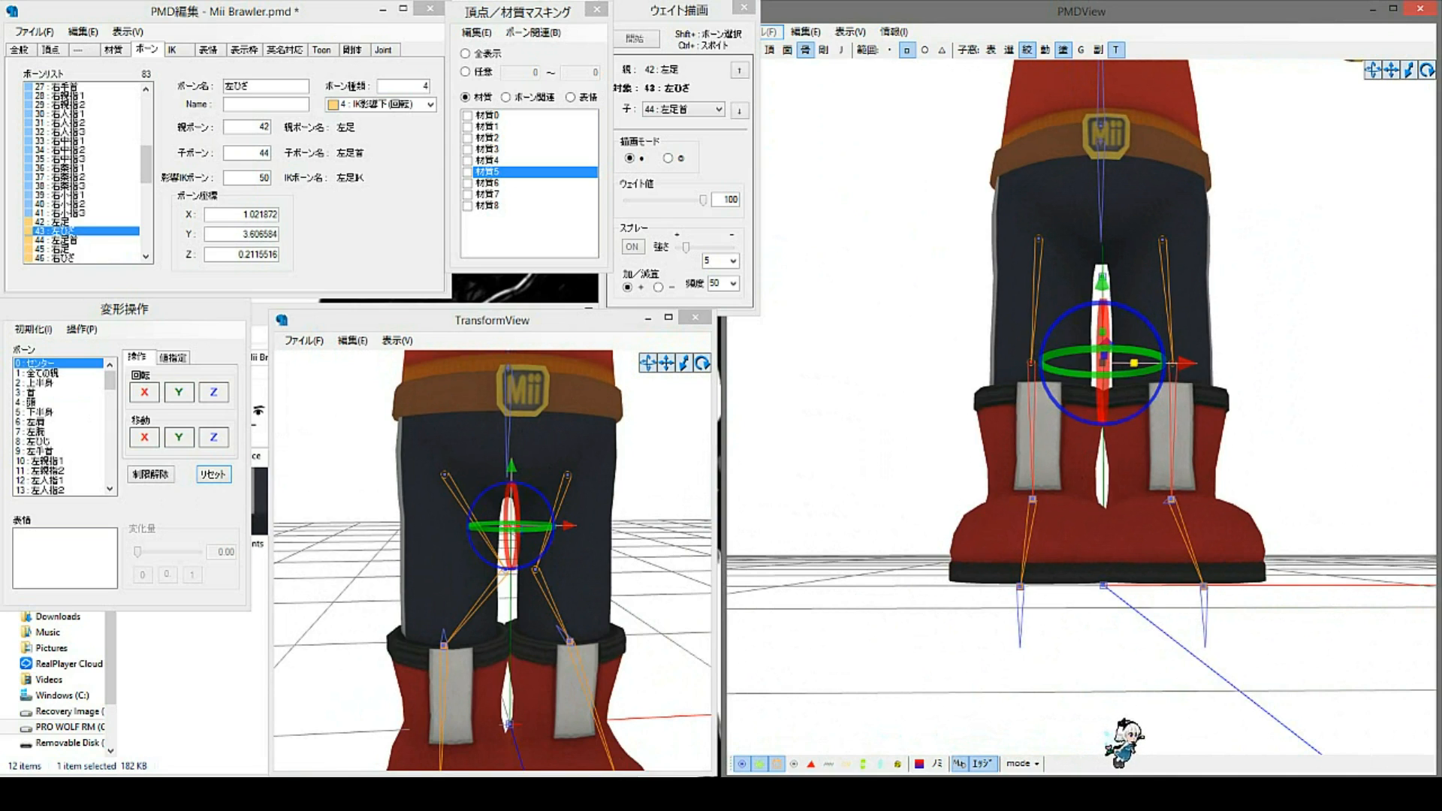
left_click(620, 547)
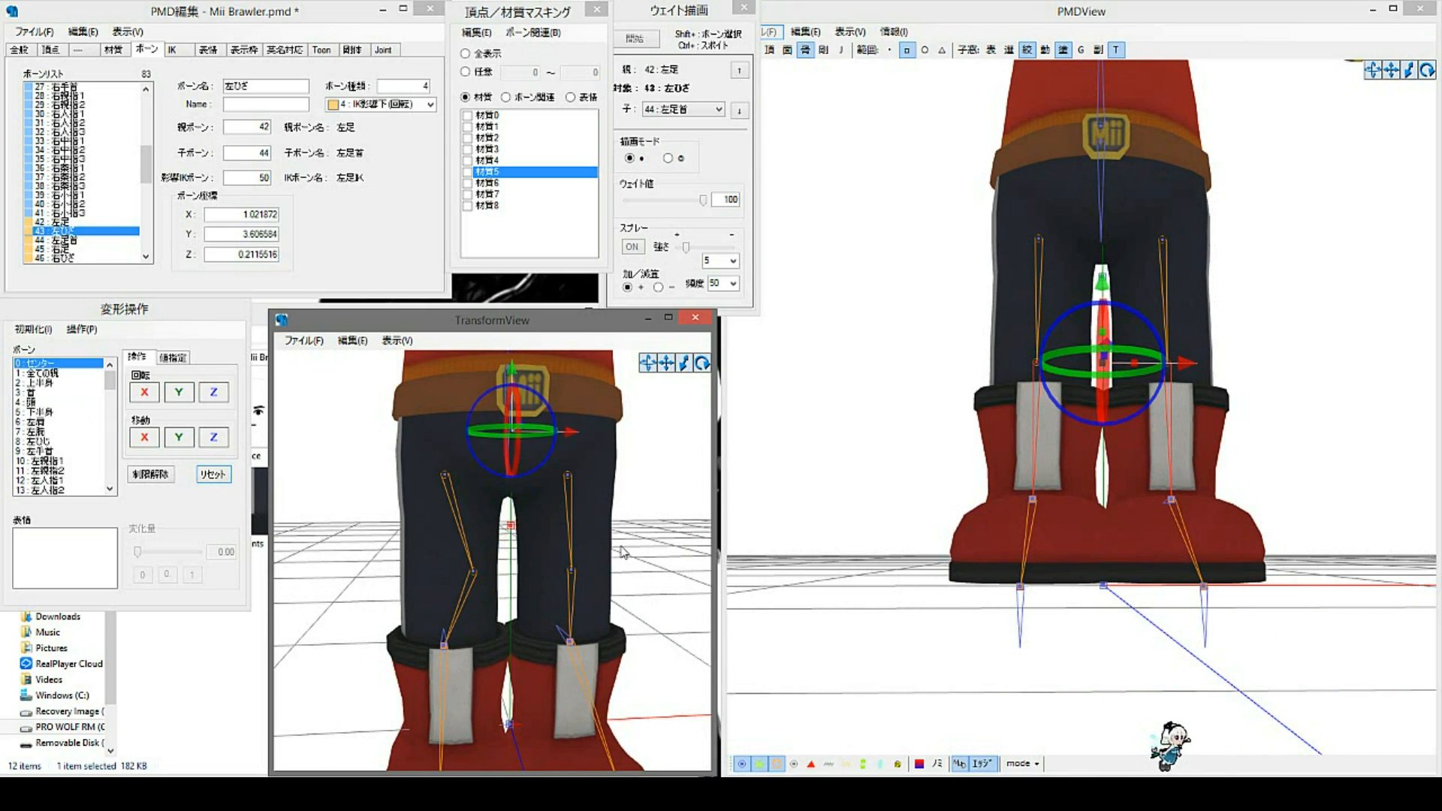
mouse_move(578, 553)
right_mouse_down()
mouse_move(562, 538)
mouse_move(583, 557)
right_mouse_up()
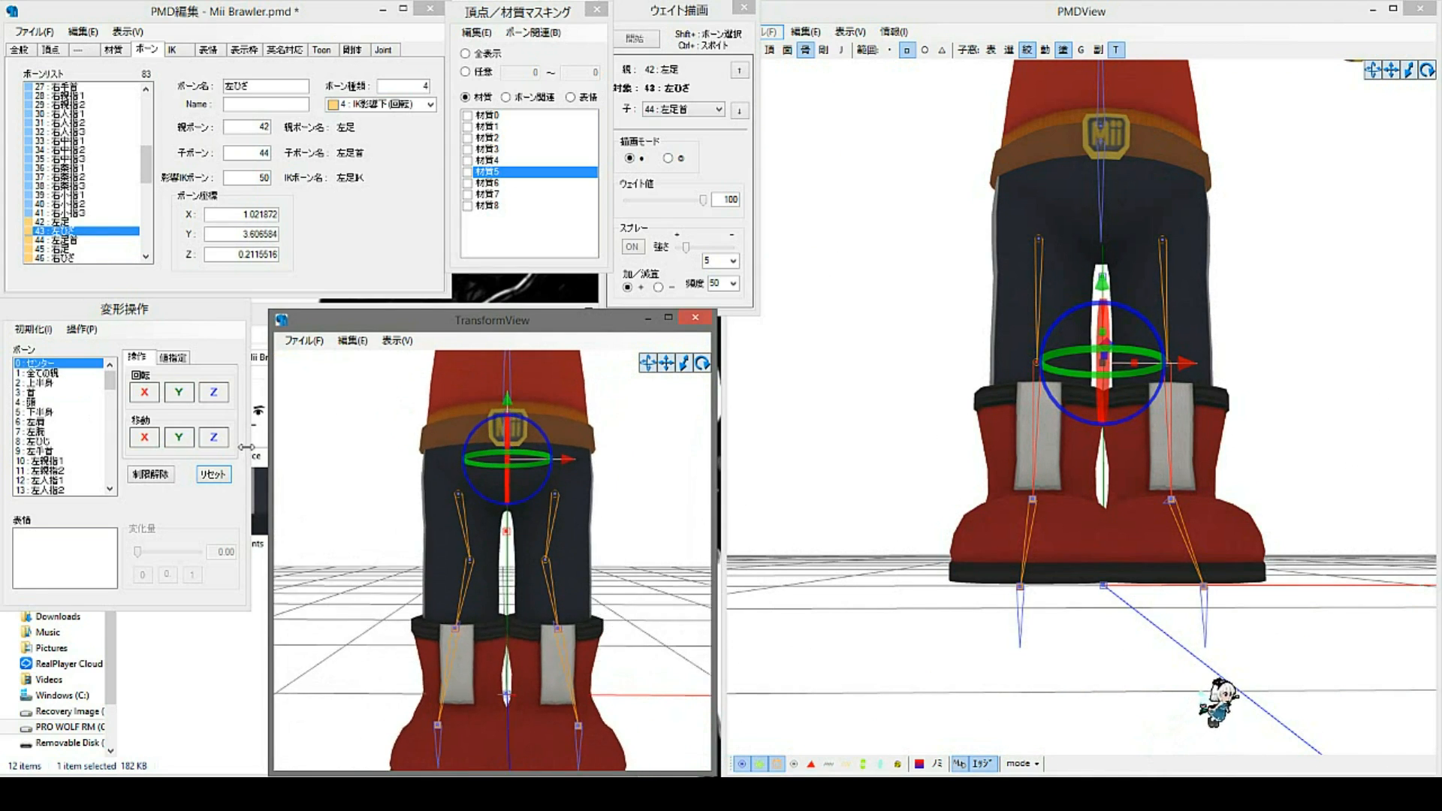
mouse_move(183, 441)
left_mouse_down()
mouse_move(182, 420)
mouse_move(182, 469)
mouse_move(182, 368)
mouse_move(183, 451)
left_mouse_up()
Step: Save the edited model file
right_click_drag(1081, 521, 976, 372)
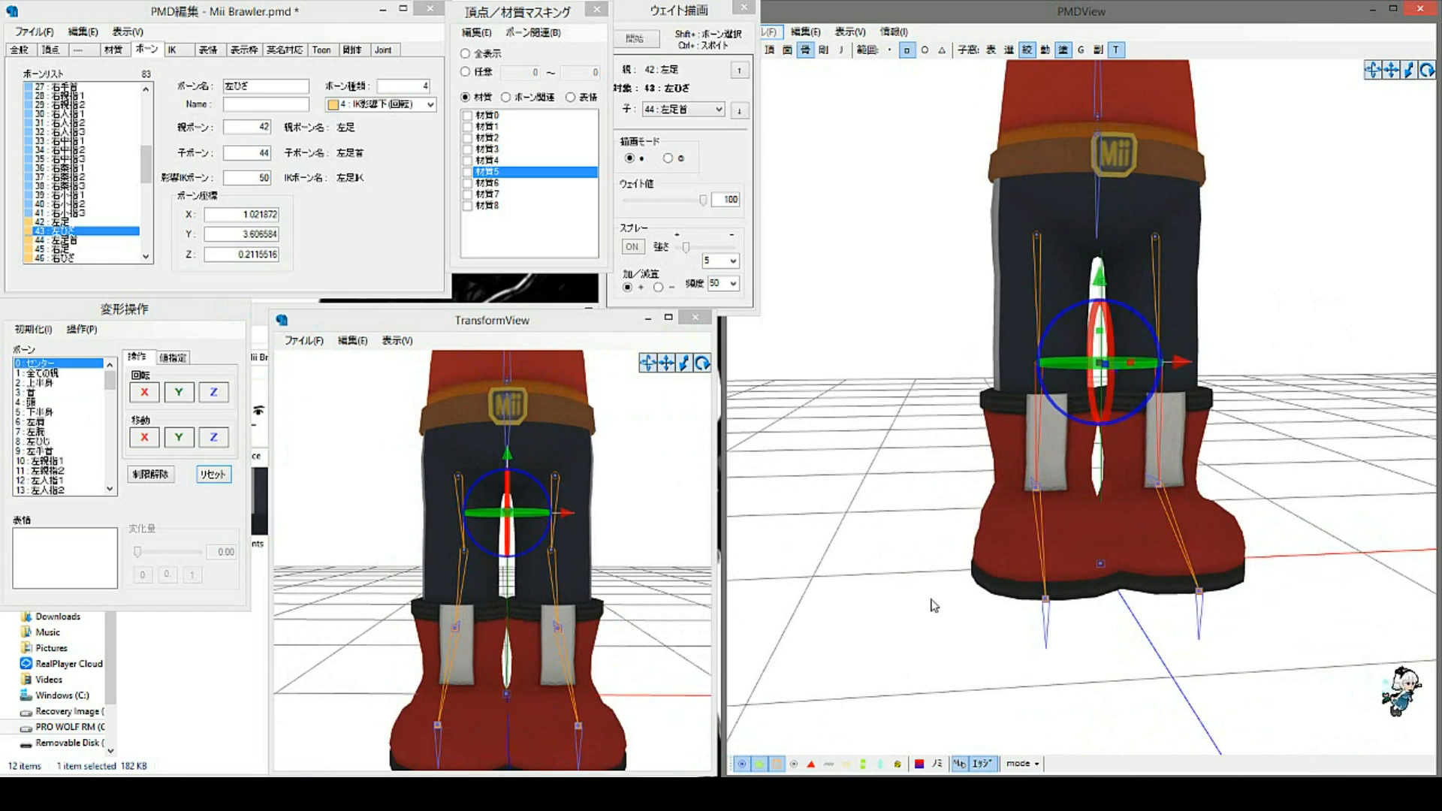
left_click(377, 214)
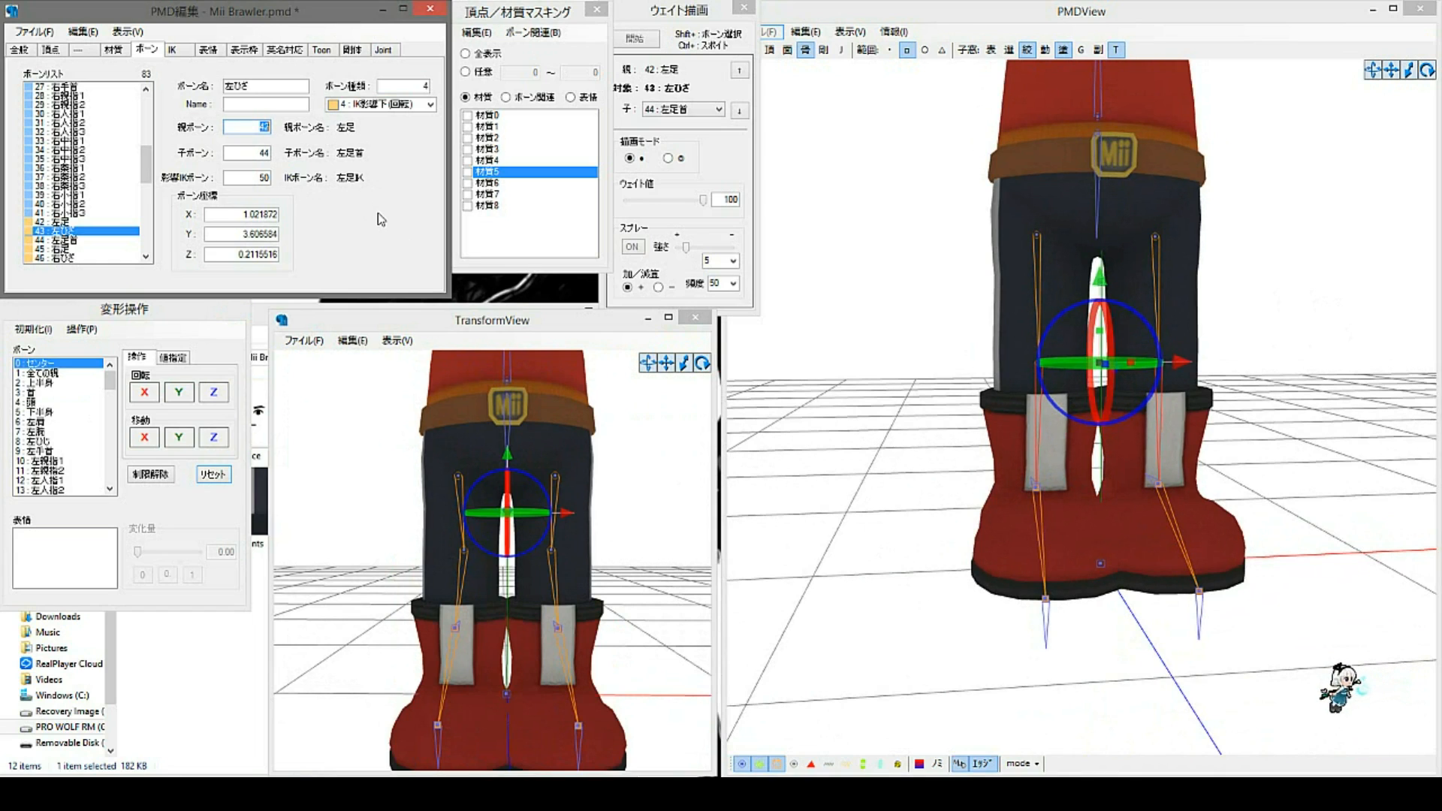
key("ctrl+s")
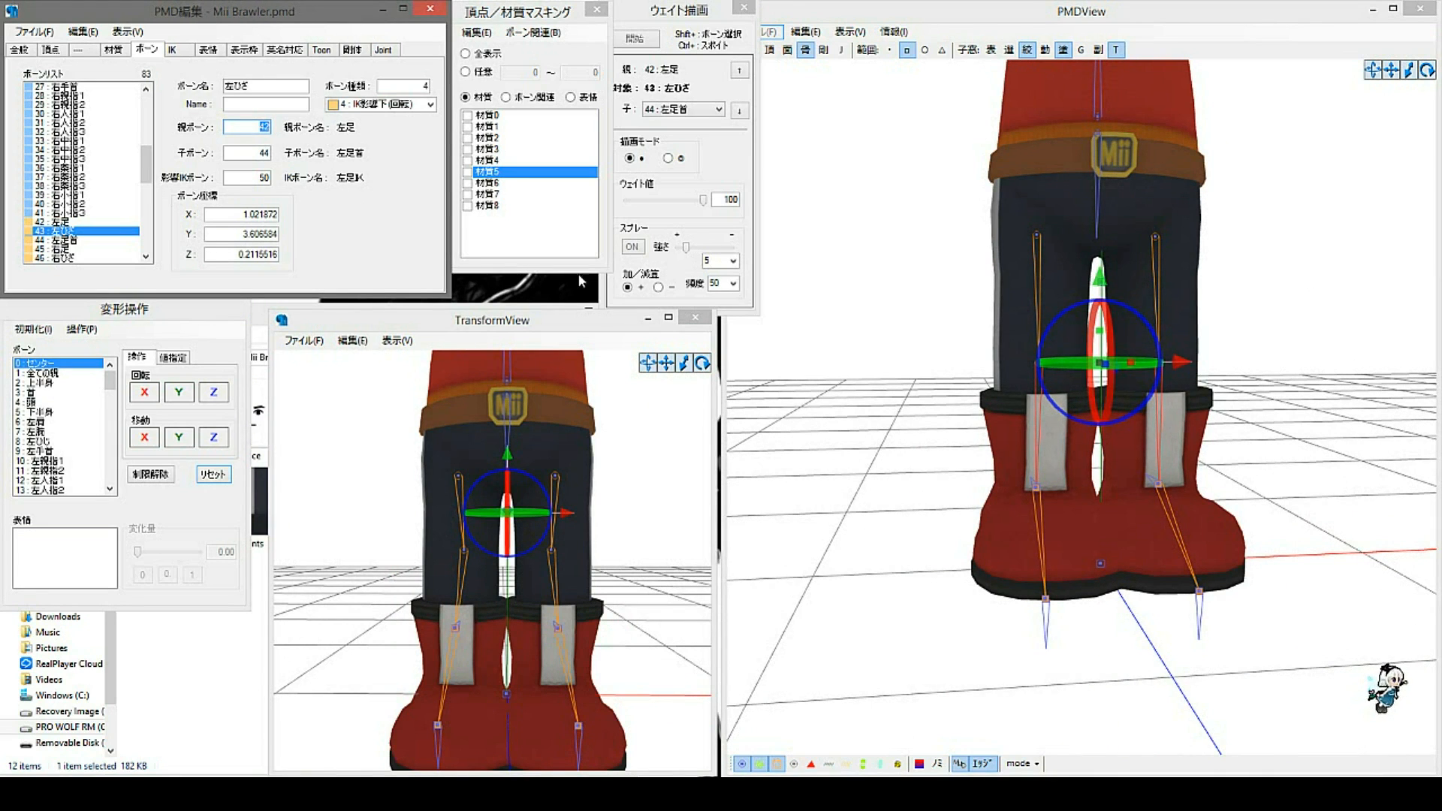
Step: Select the stray bones beside both hands and all bones floating above the head, and delete them
scroll(1221, 541, "down", 5)
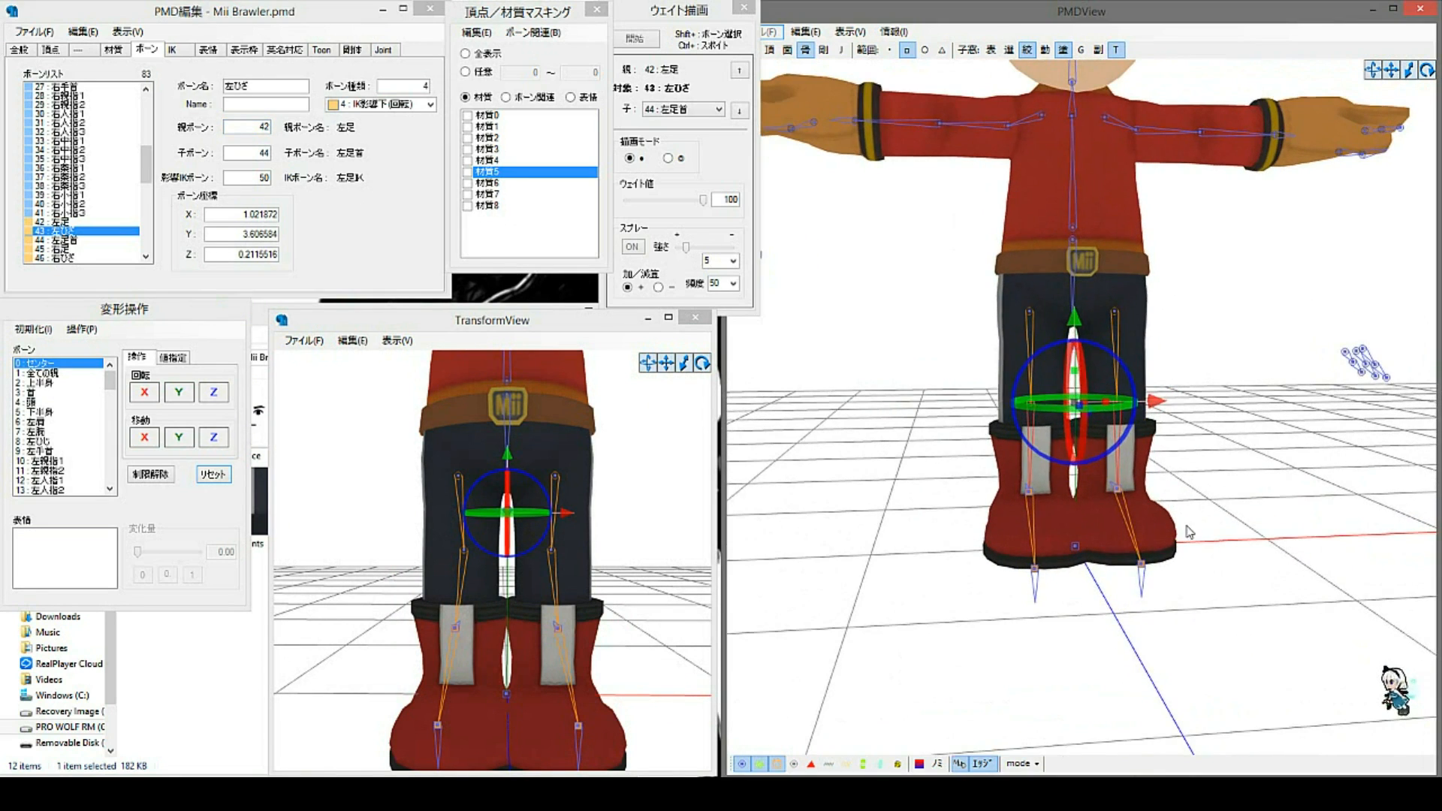
left_click(1205, 532)
right_click_drag(1205, 532, 1041, 435)
scroll(1039, 430, "down", 6)
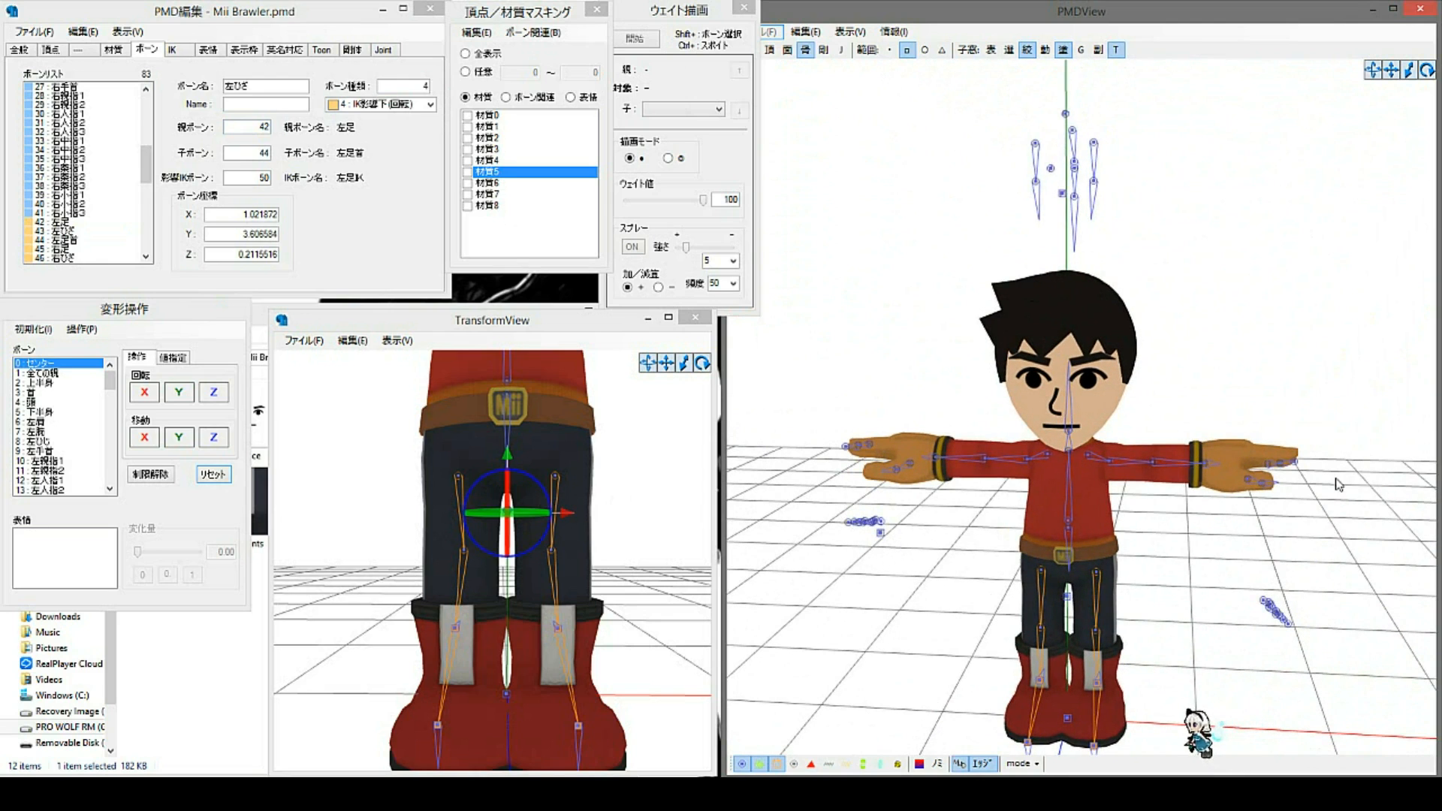
left_click_drag(806, 493, 913, 567)
left_click_drag(1230, 578, 1340, 654, "shift")
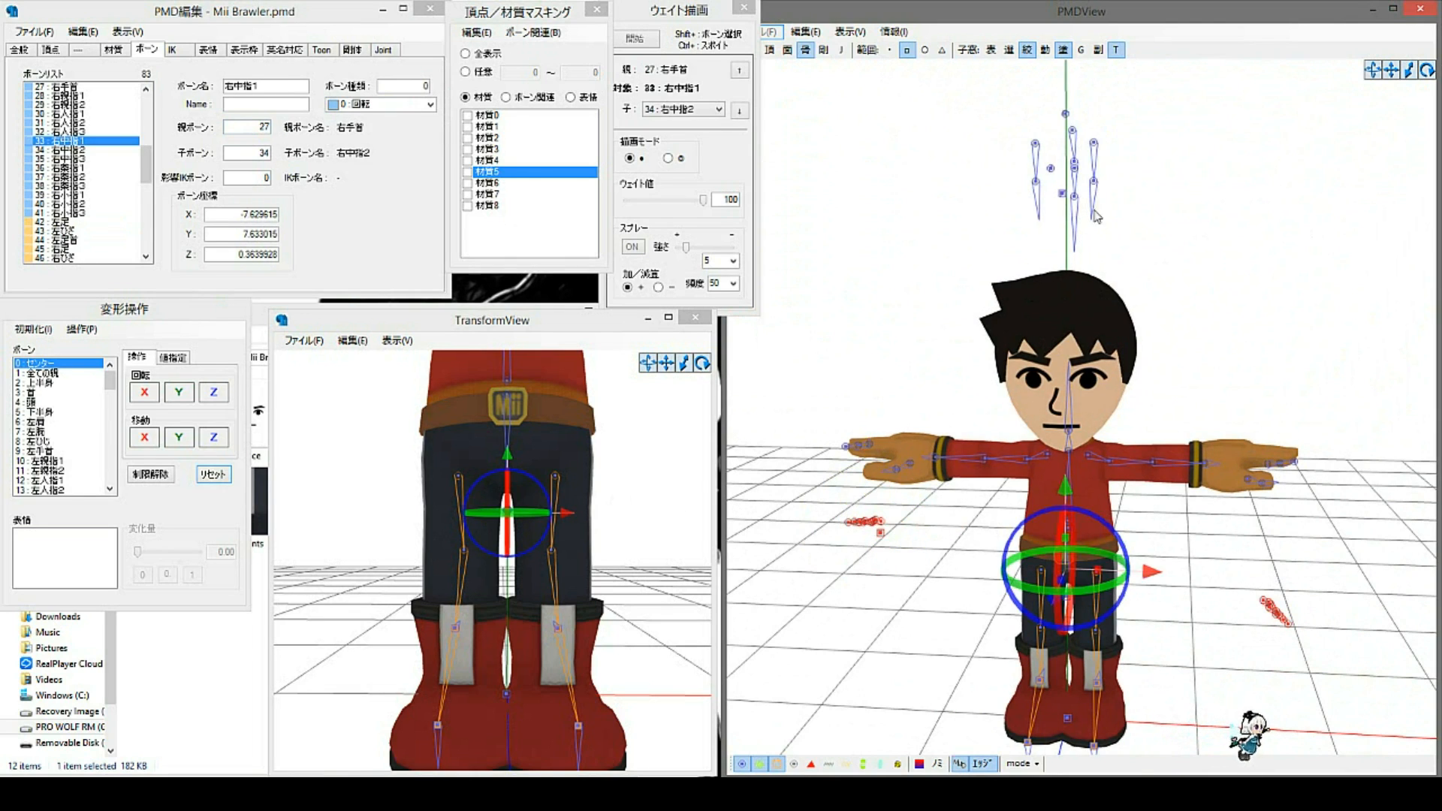
left_click_drag(1110, 295, 969, 89, "shift")
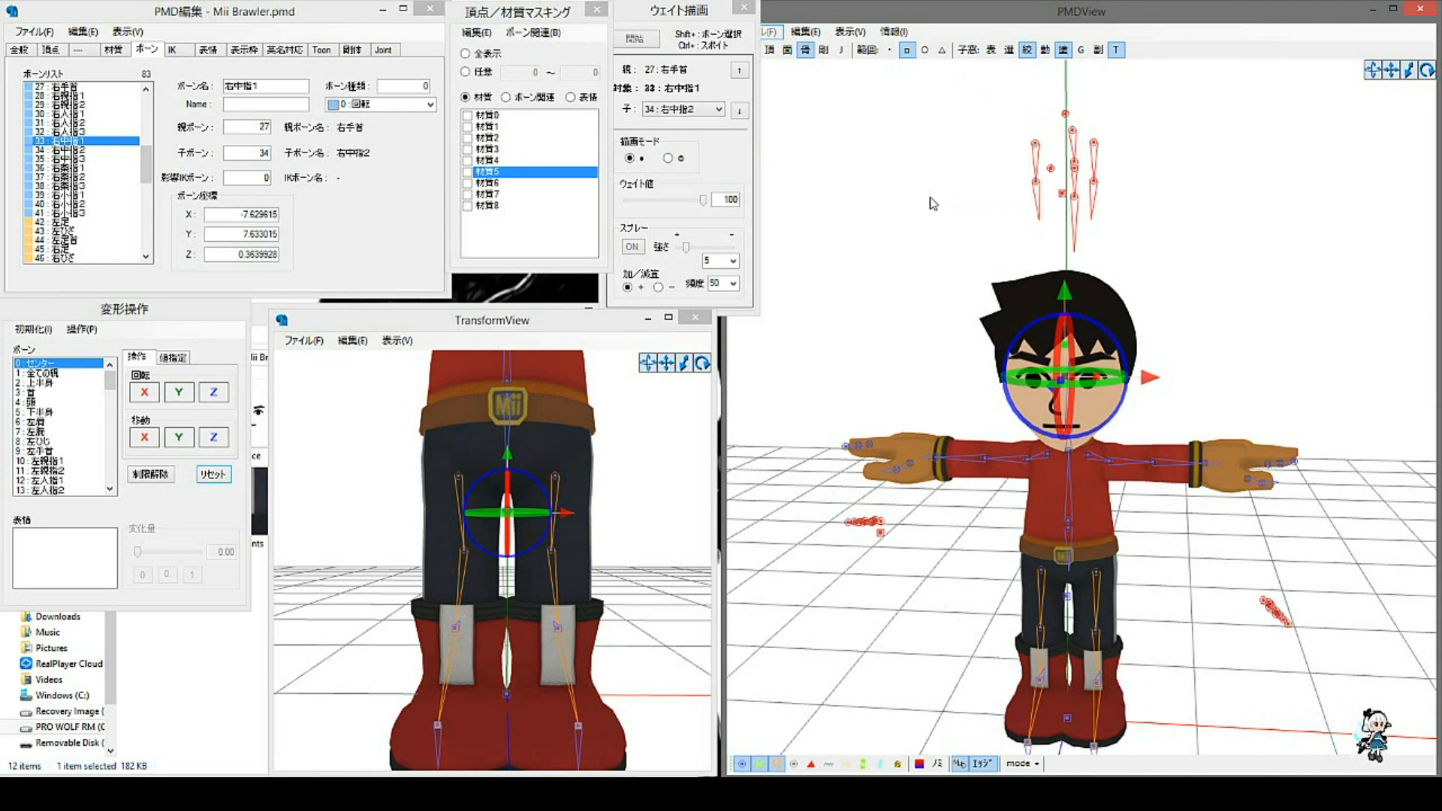
key("Delete")
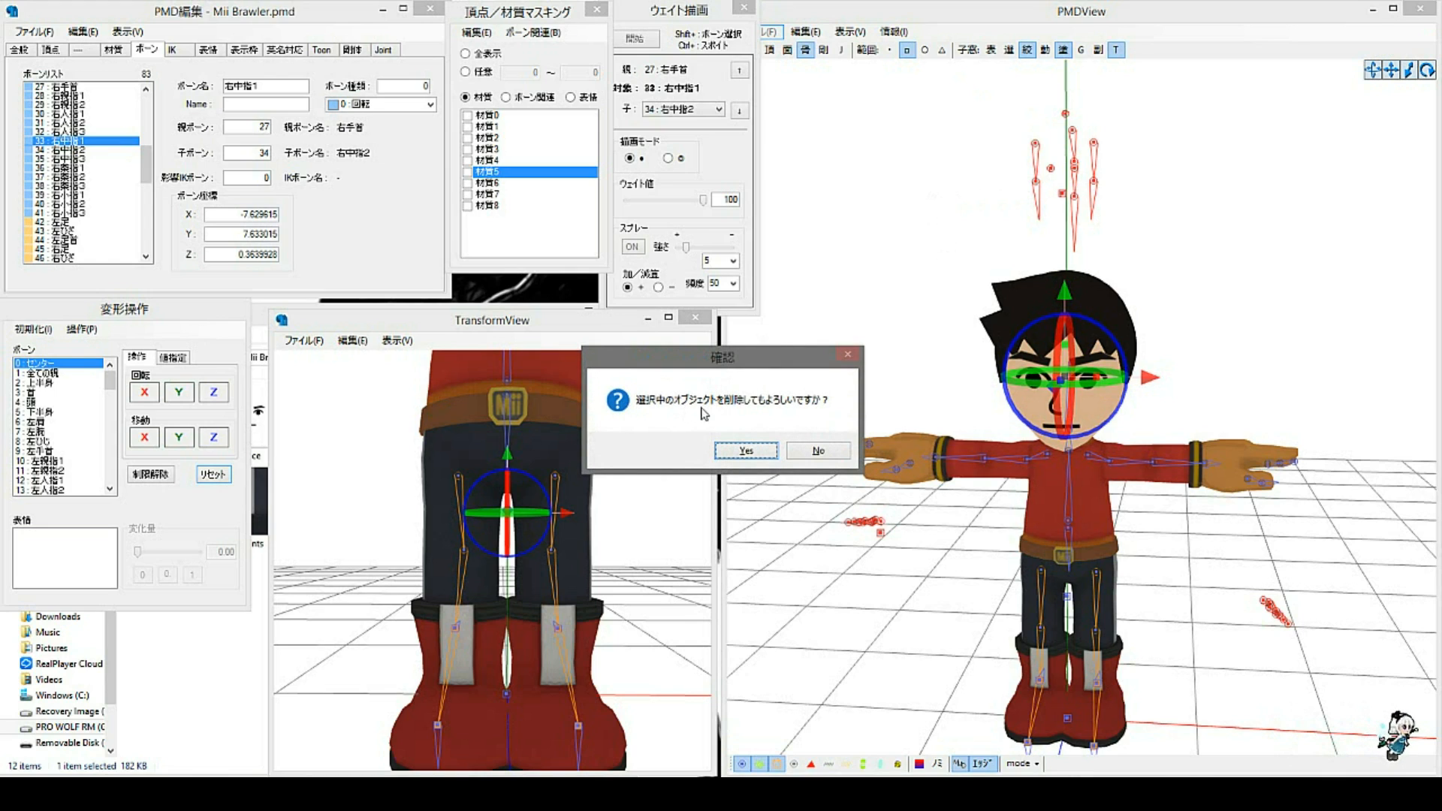
left_click(766, 453)
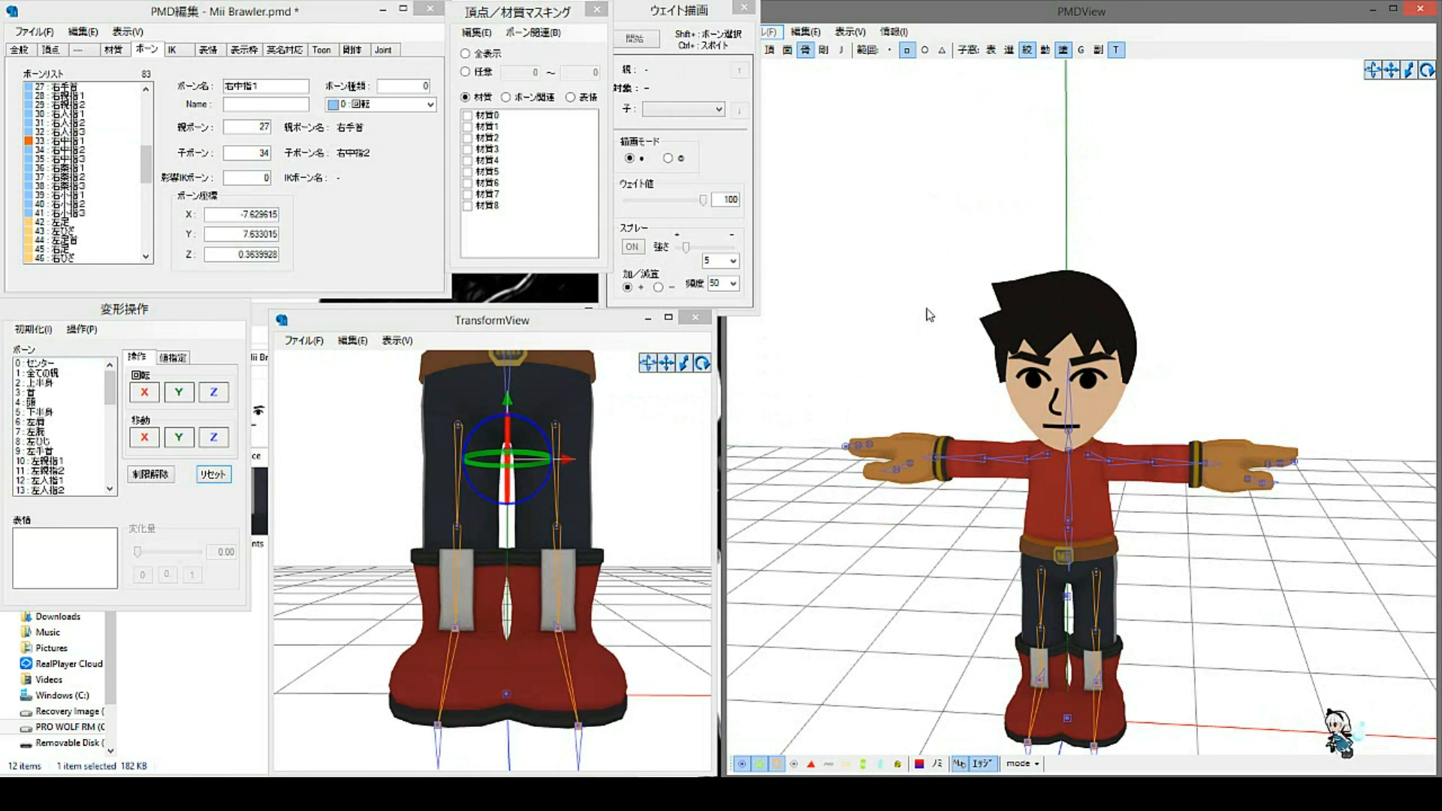
Step: Move the right index finger bones along X to fit inside the right hand mesh
right_click_drag(1041, 510, 827, 409)
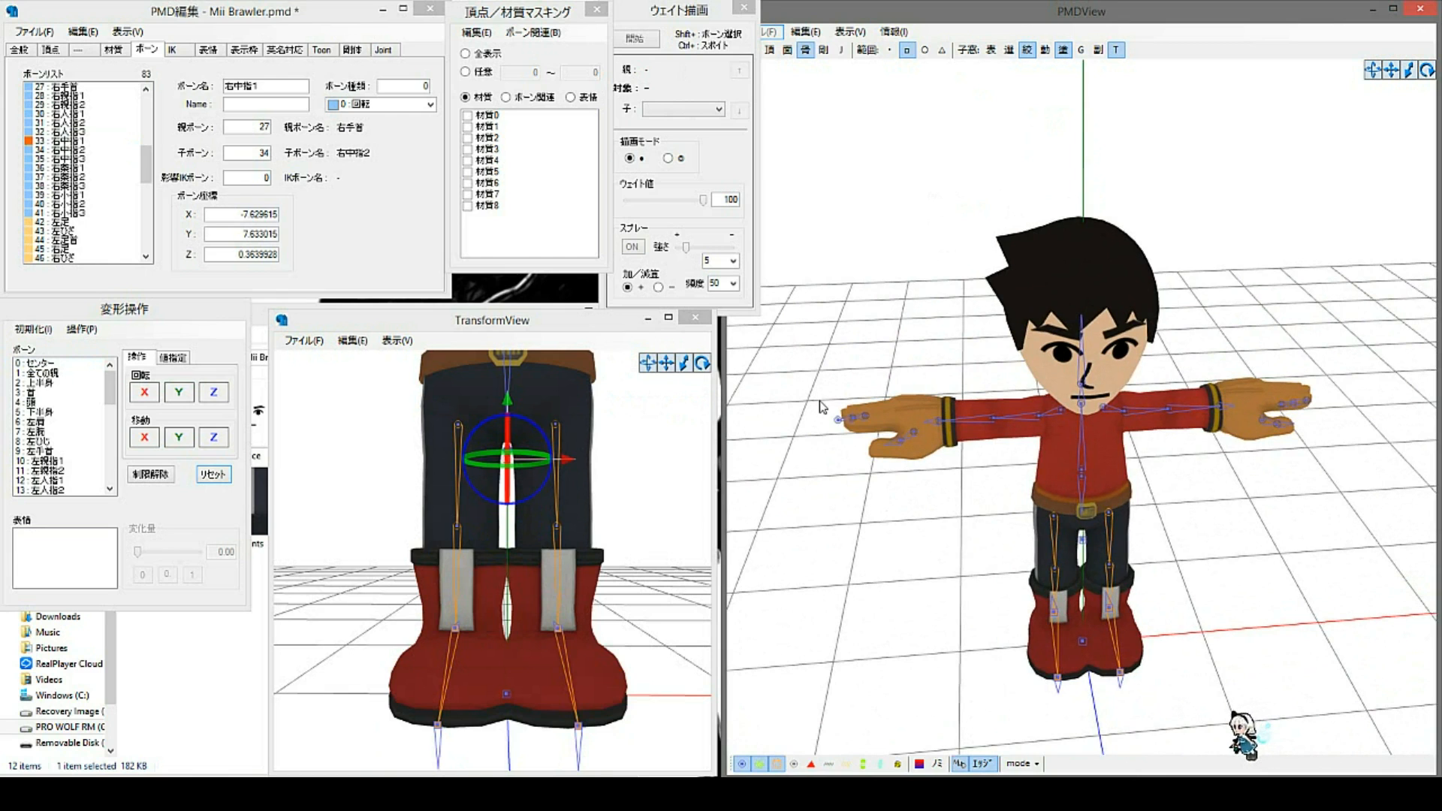
left_click(839, 419)
scroll(1014, 505, "up", 5)
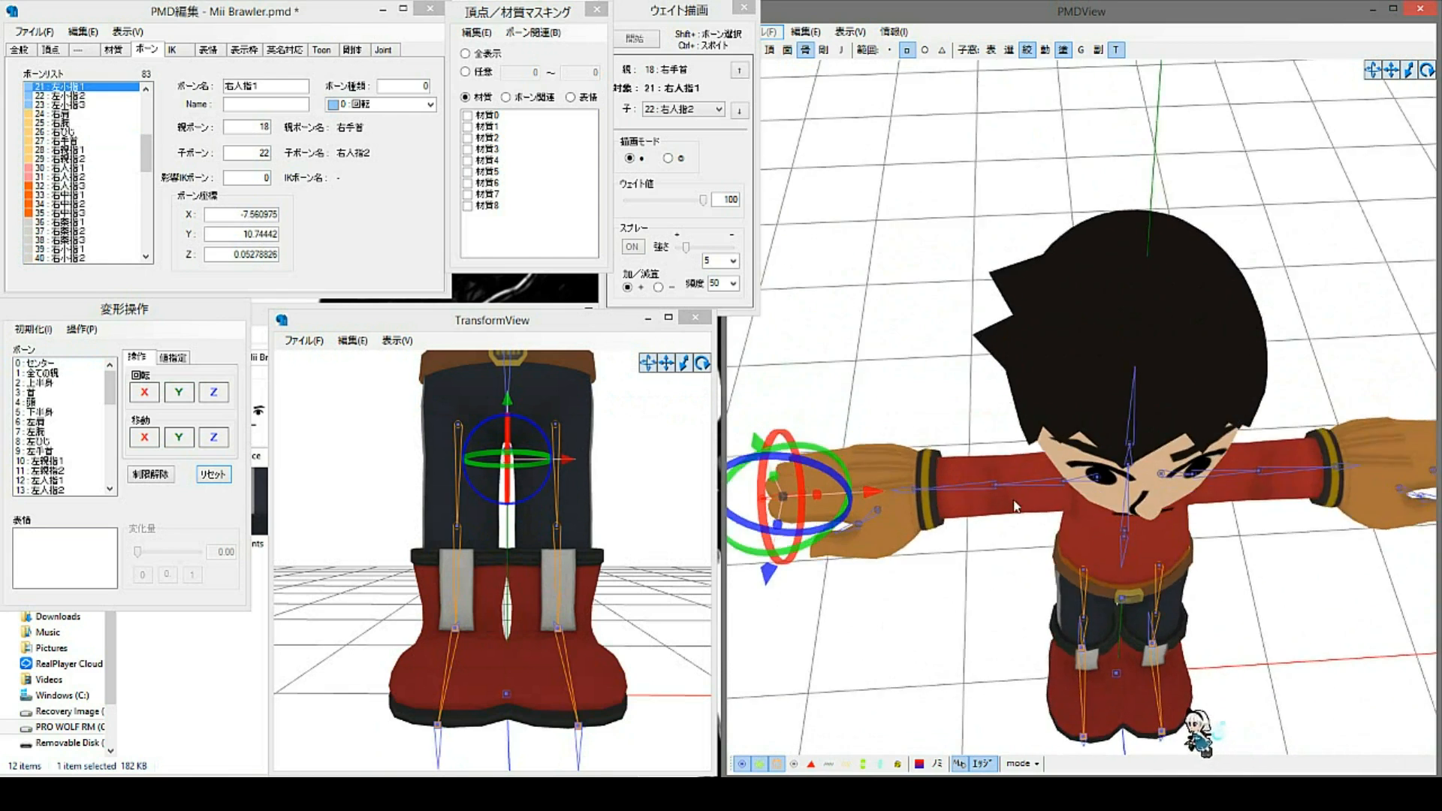
scroll(1016, 506, "up", 3)
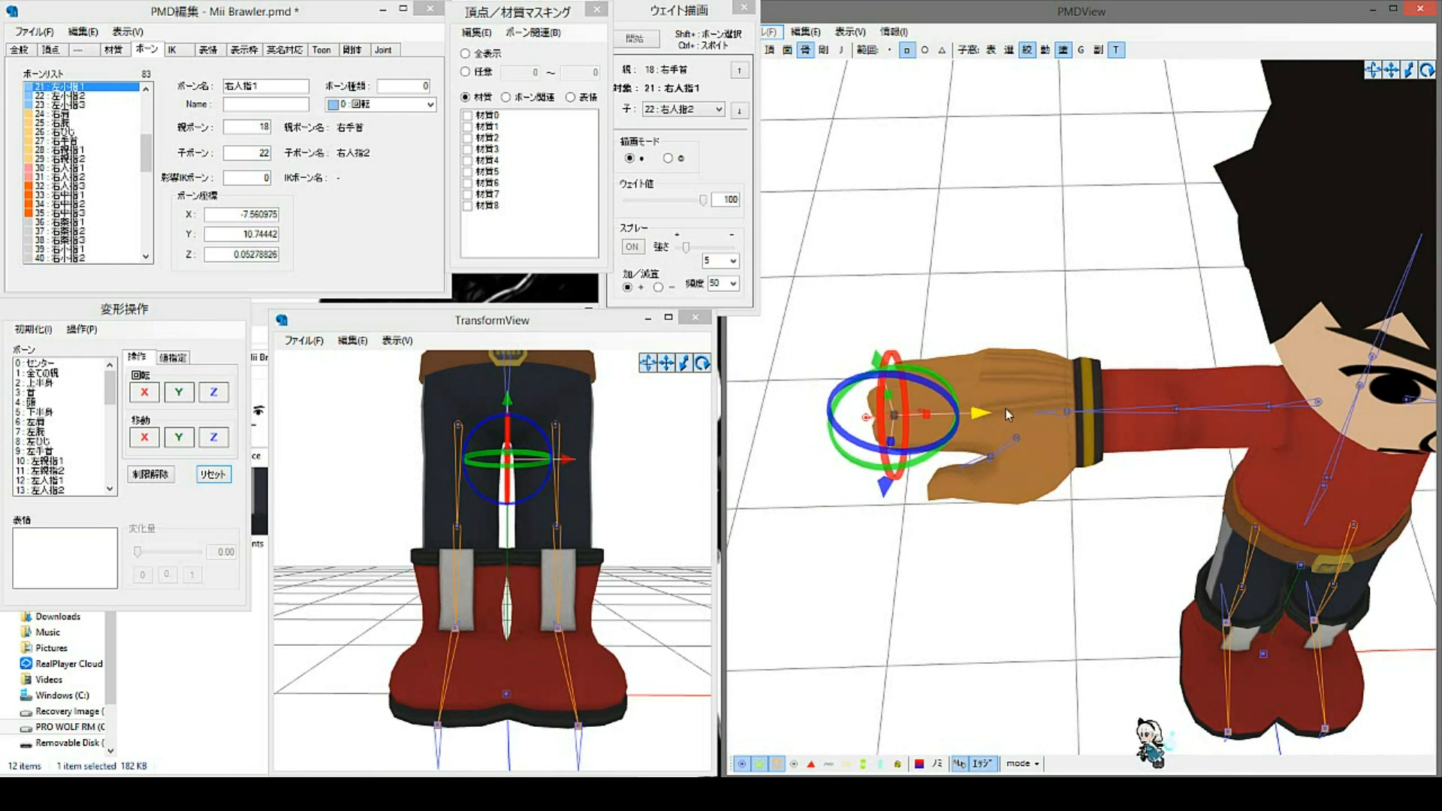
mouse_move(1007, 409)
left_mouse_down()
mouse_move(1067, 407)
mouse_move(1028, 412)
left_mouse_up()
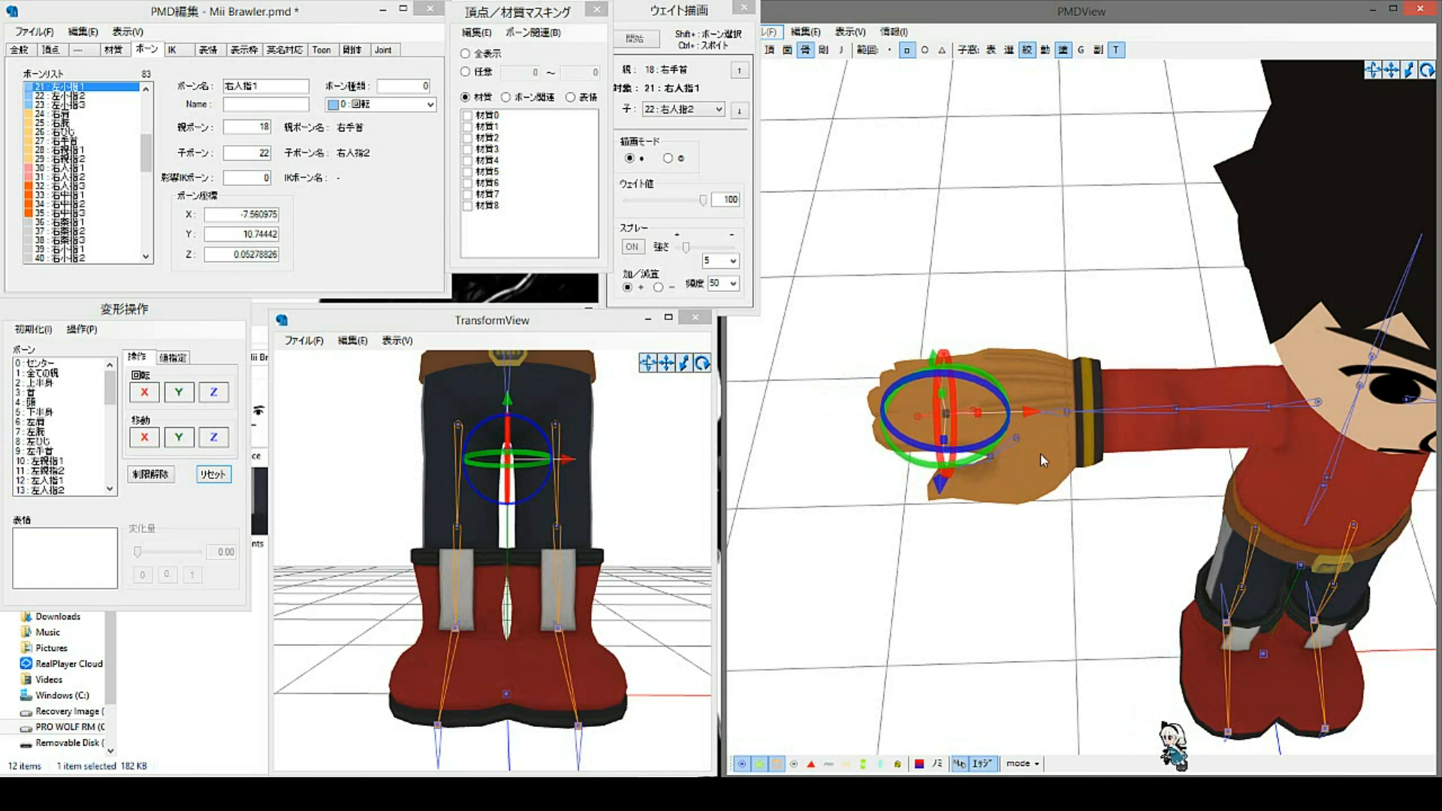
middle_click_drag(1040, 454, 1054, 455)
scroll(1054, 454, "up", 2)
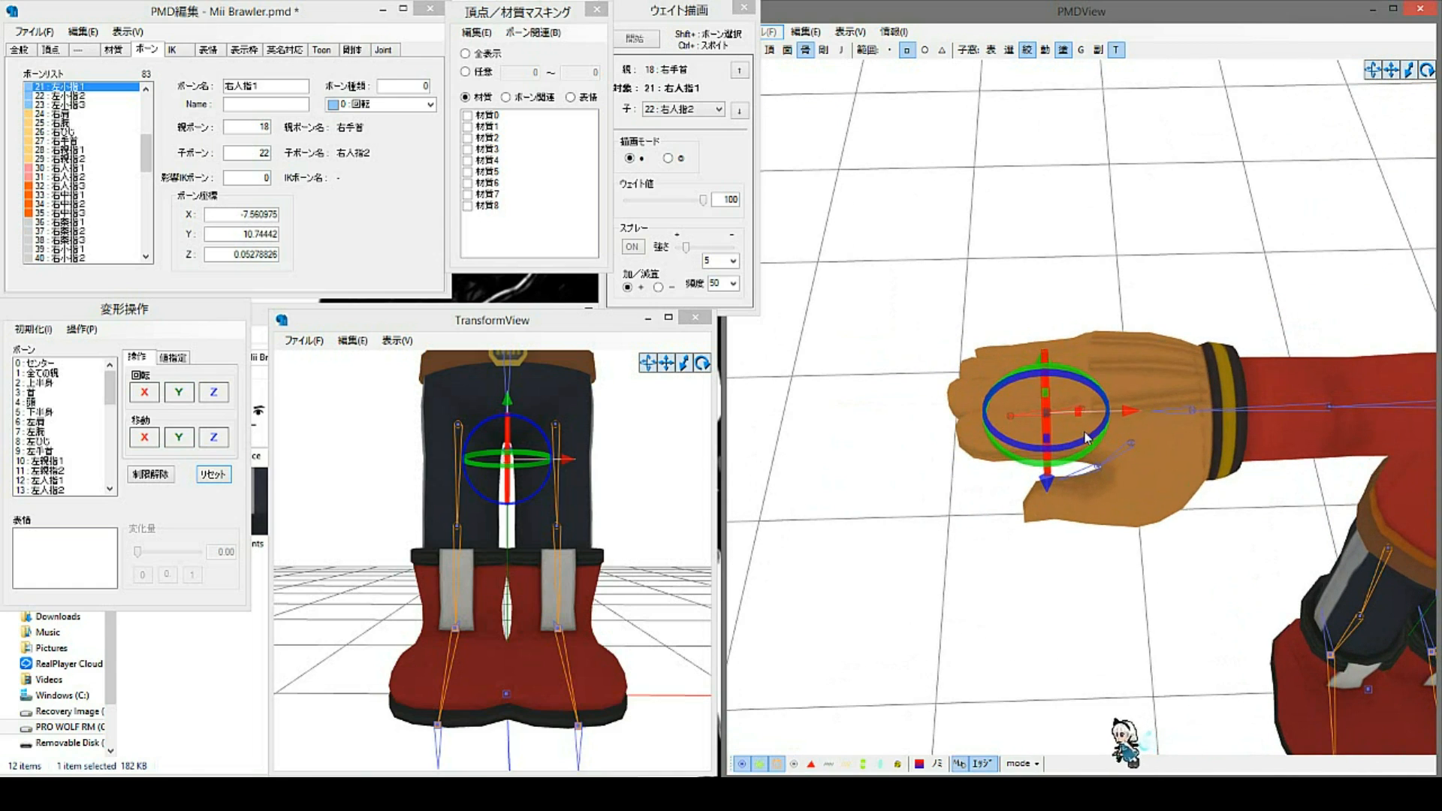
left_click(1081, 410, "ctrl")
left_click_drag(1115, 413, 1042, 417)
left_click(1022, 413, "ctrl")
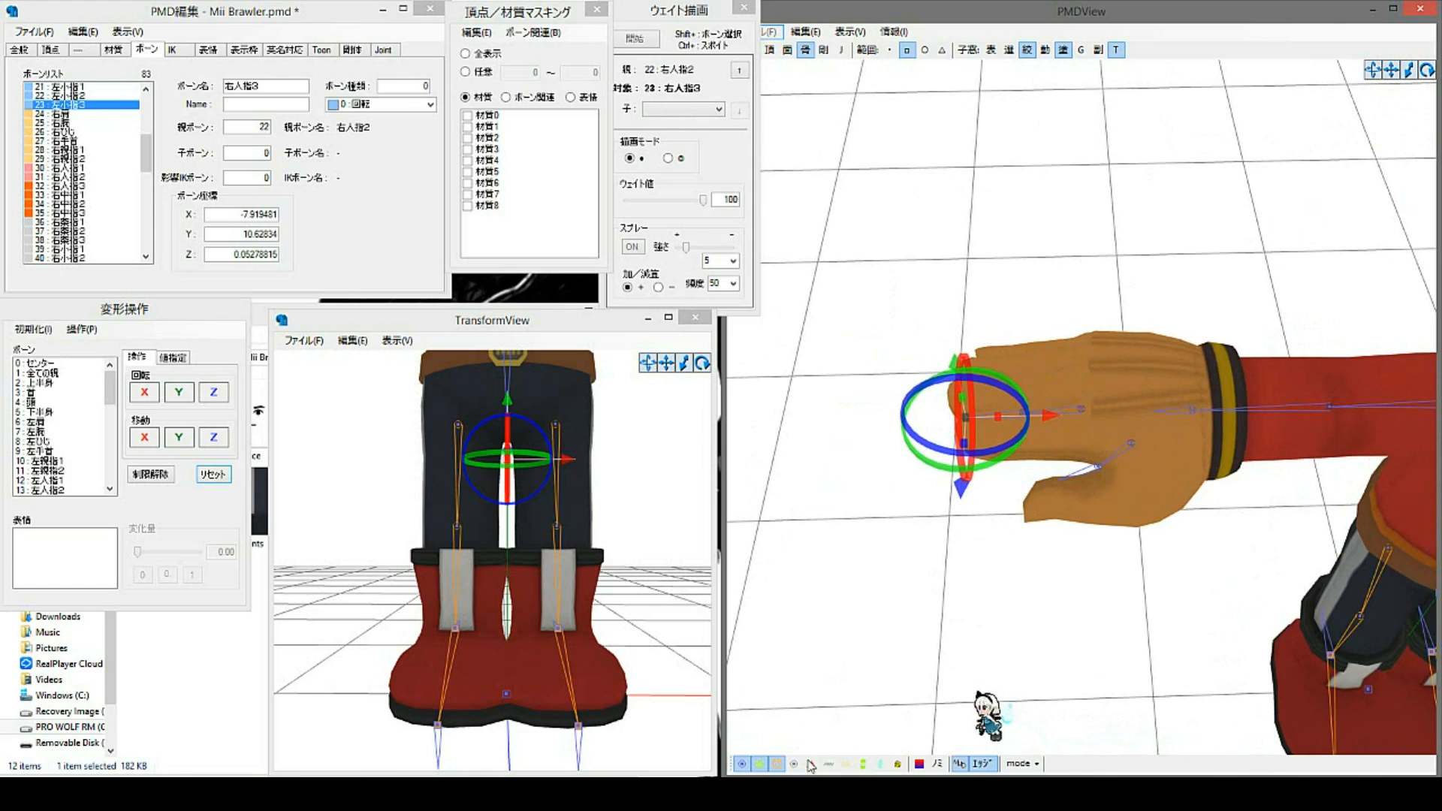
Step: Show only the vertices of material 材質6 using the material mask
left_click(487, 139)
key("Down")
key("Down")
key("Down")
key("Down")
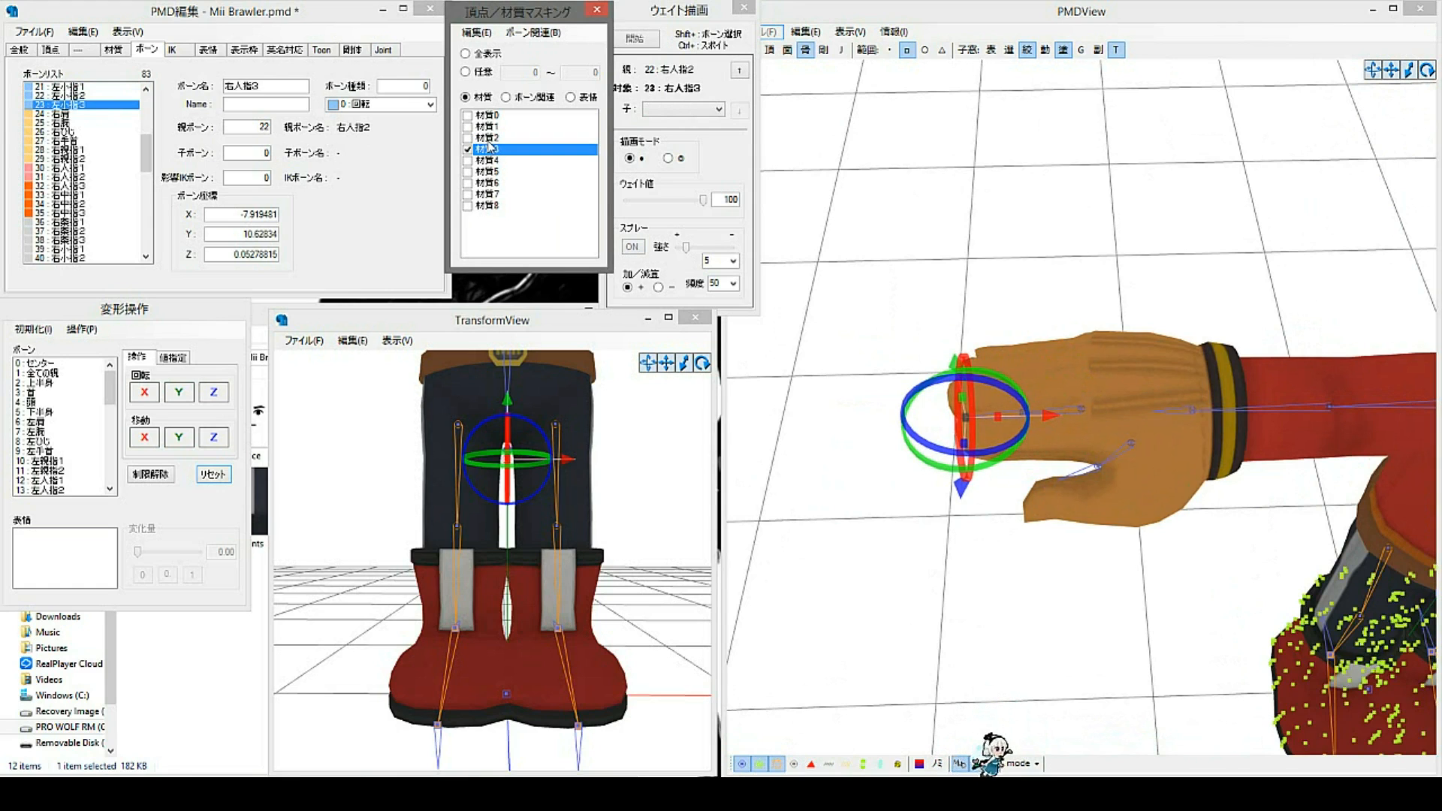
key("space")
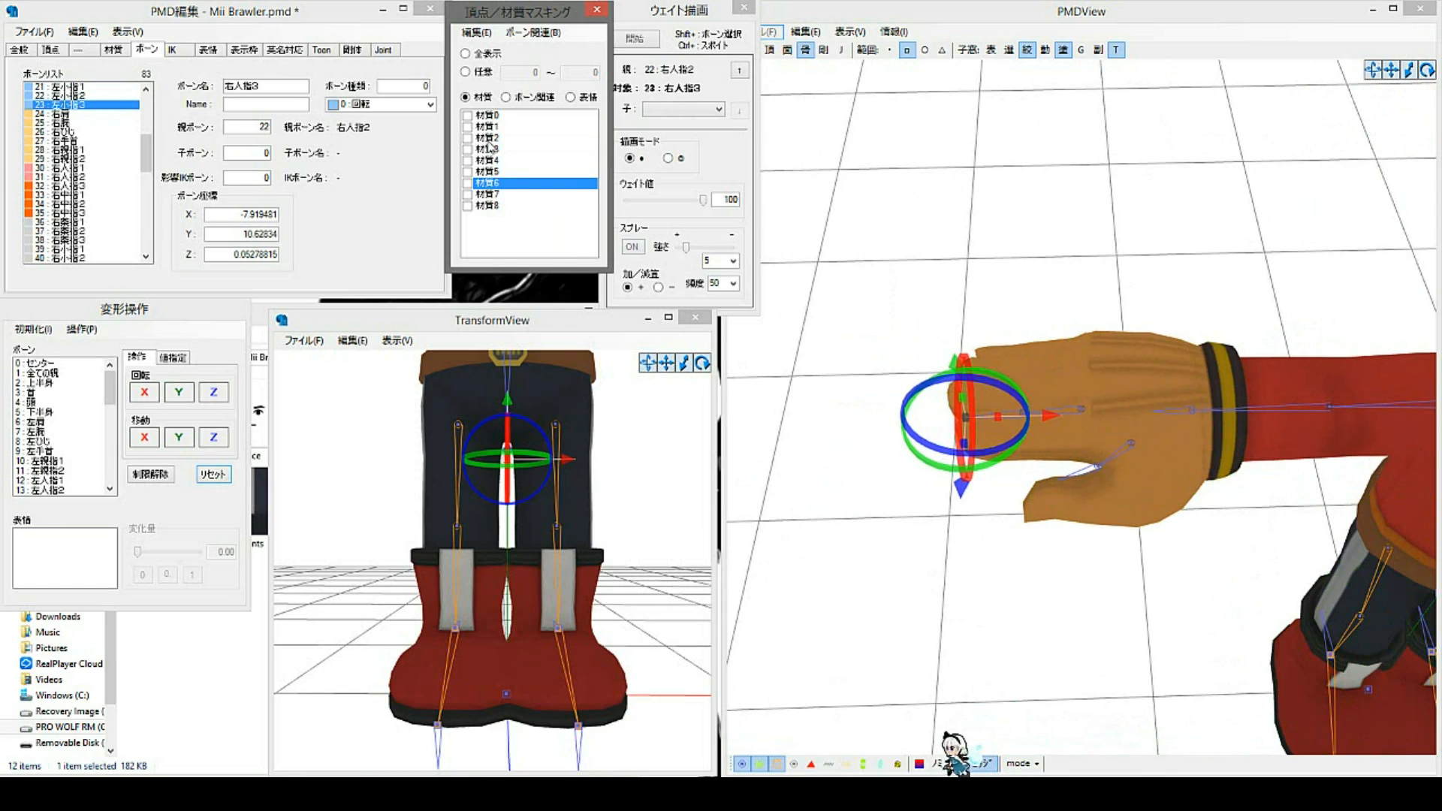
Step: Shift the base index finger bone 右人指1 slightly along X to line up with the finger's knuckle vertices
scroll(1120, 473, "up", 3)
scroll(1120, 475, "up", 1)
left_click(1049, 350)
left_click_drag(1128, 349, 1112, 363)
scroll(1193, 397, "up", 3)
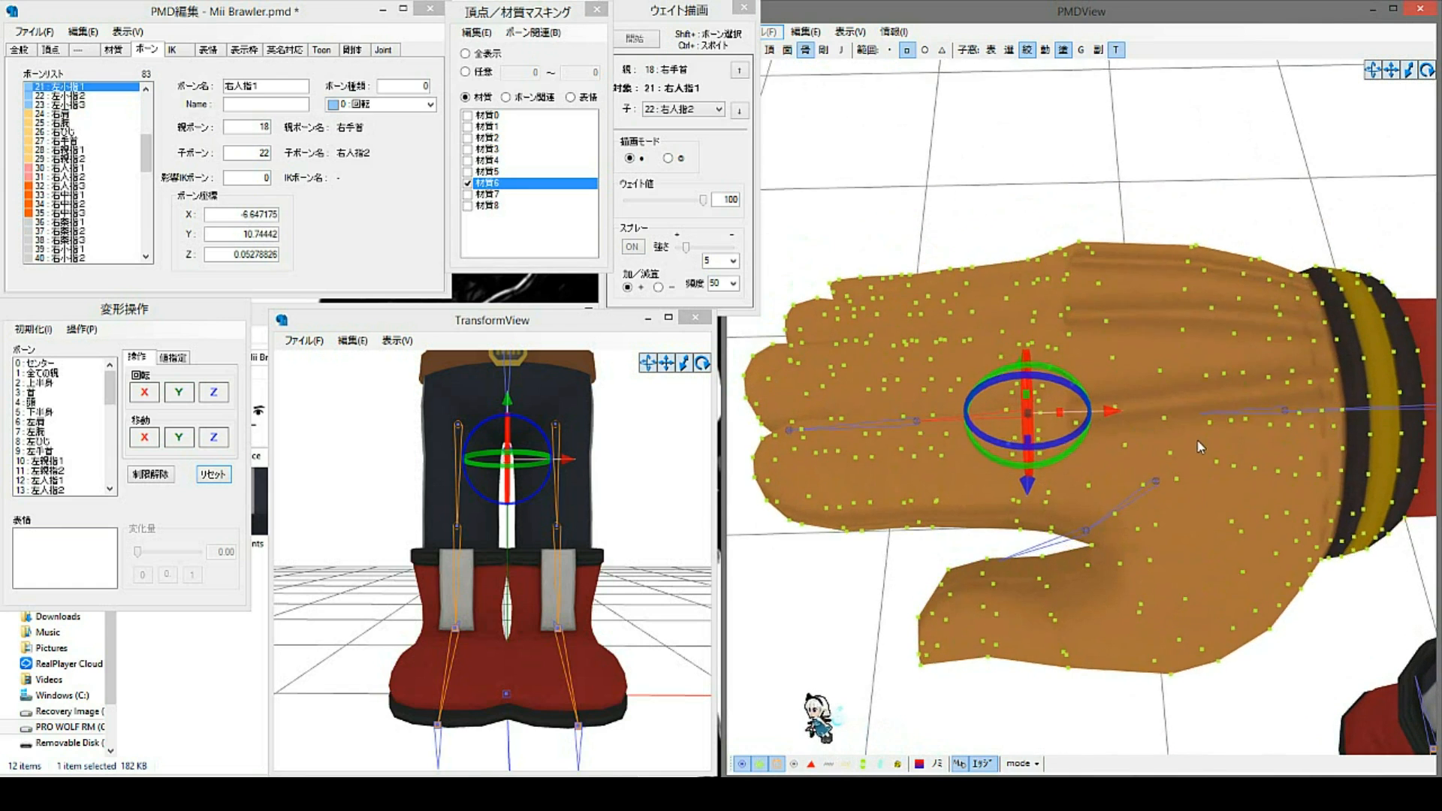
Step: Adjust 右人指2 slightly along X and move fingertip bone 右人指3 inward to X about -7.84
right_click_drag(1192, 472, 1110, 413)
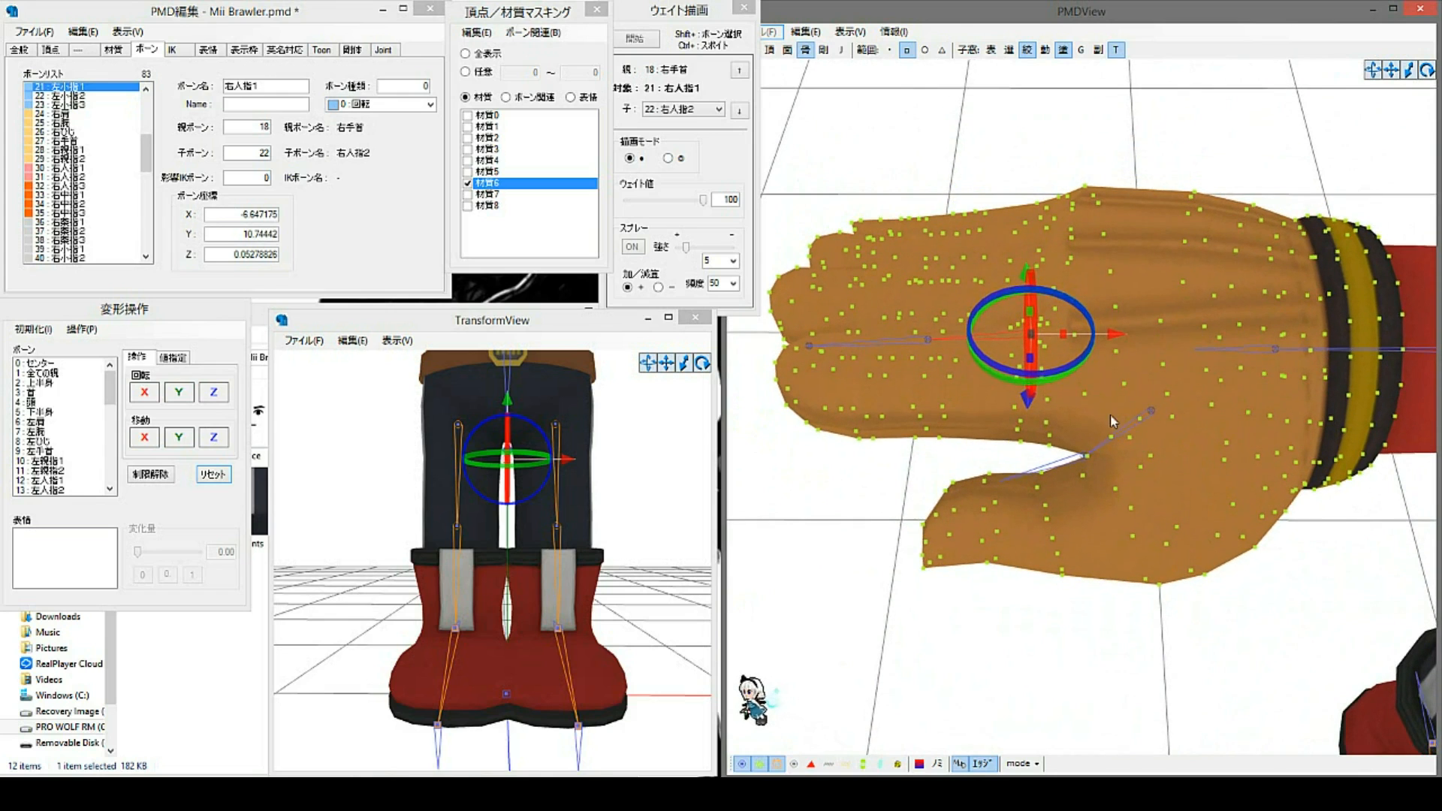
middle_click_drag(945, 410, 1073, 392)
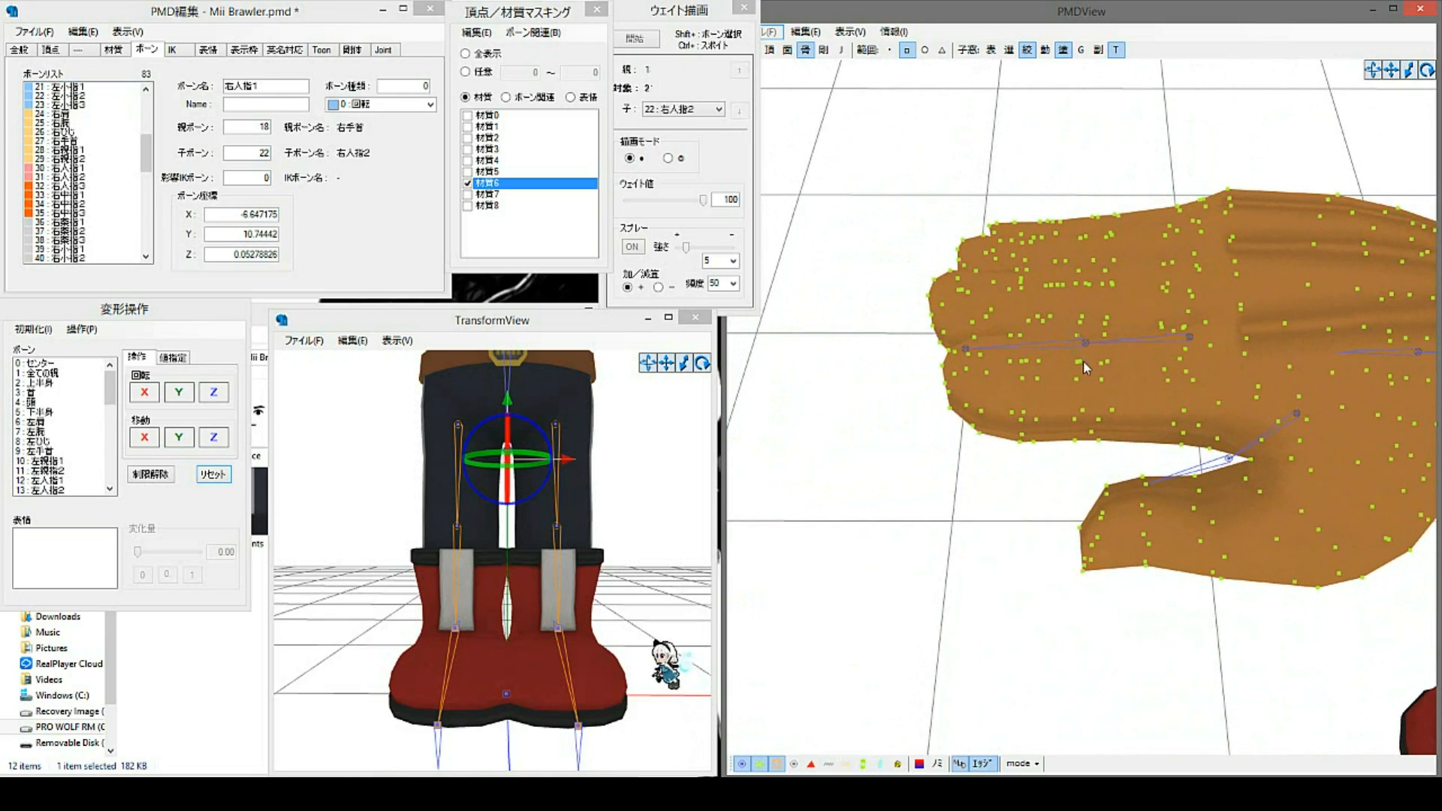
left_click(1085, 348)
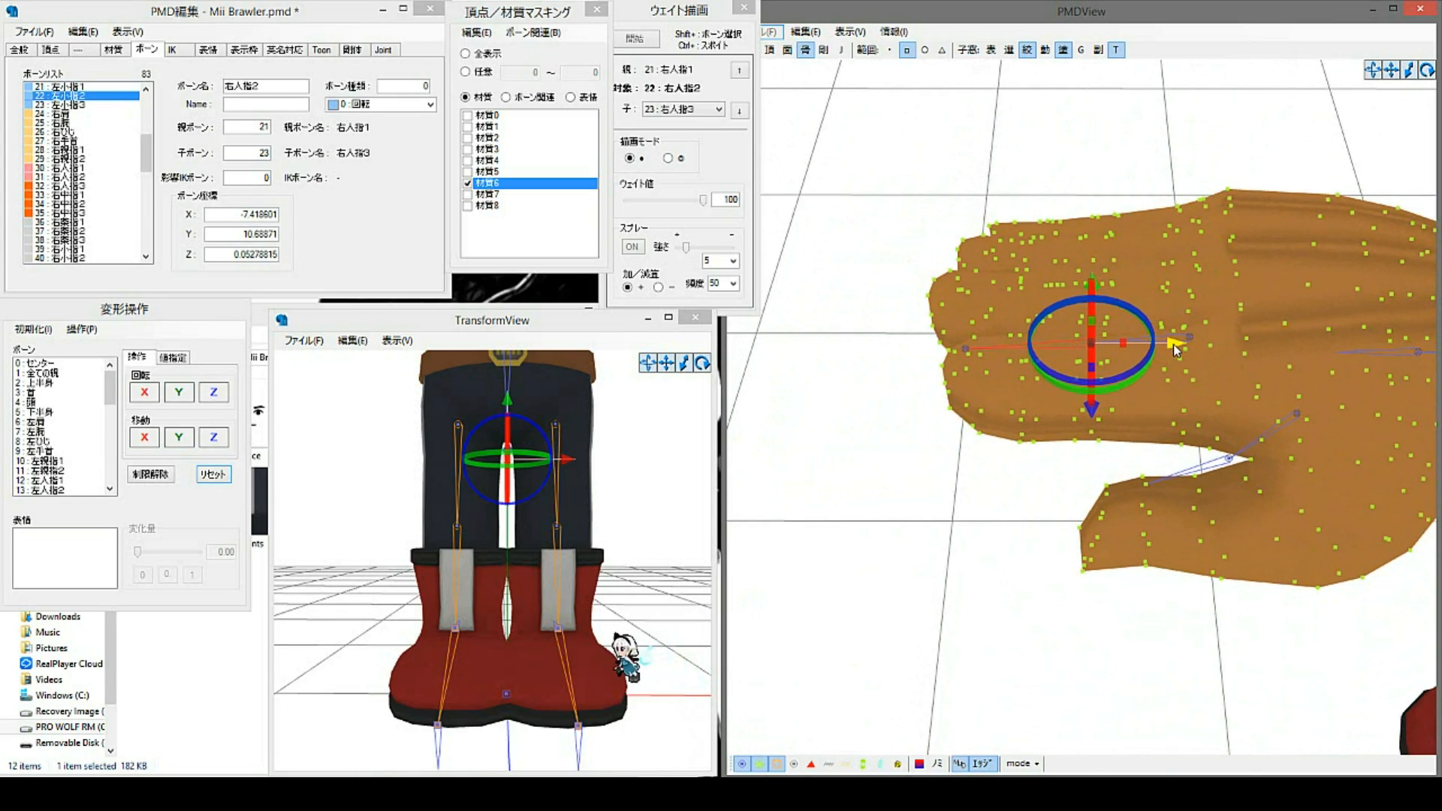
left_click(1015, 433)
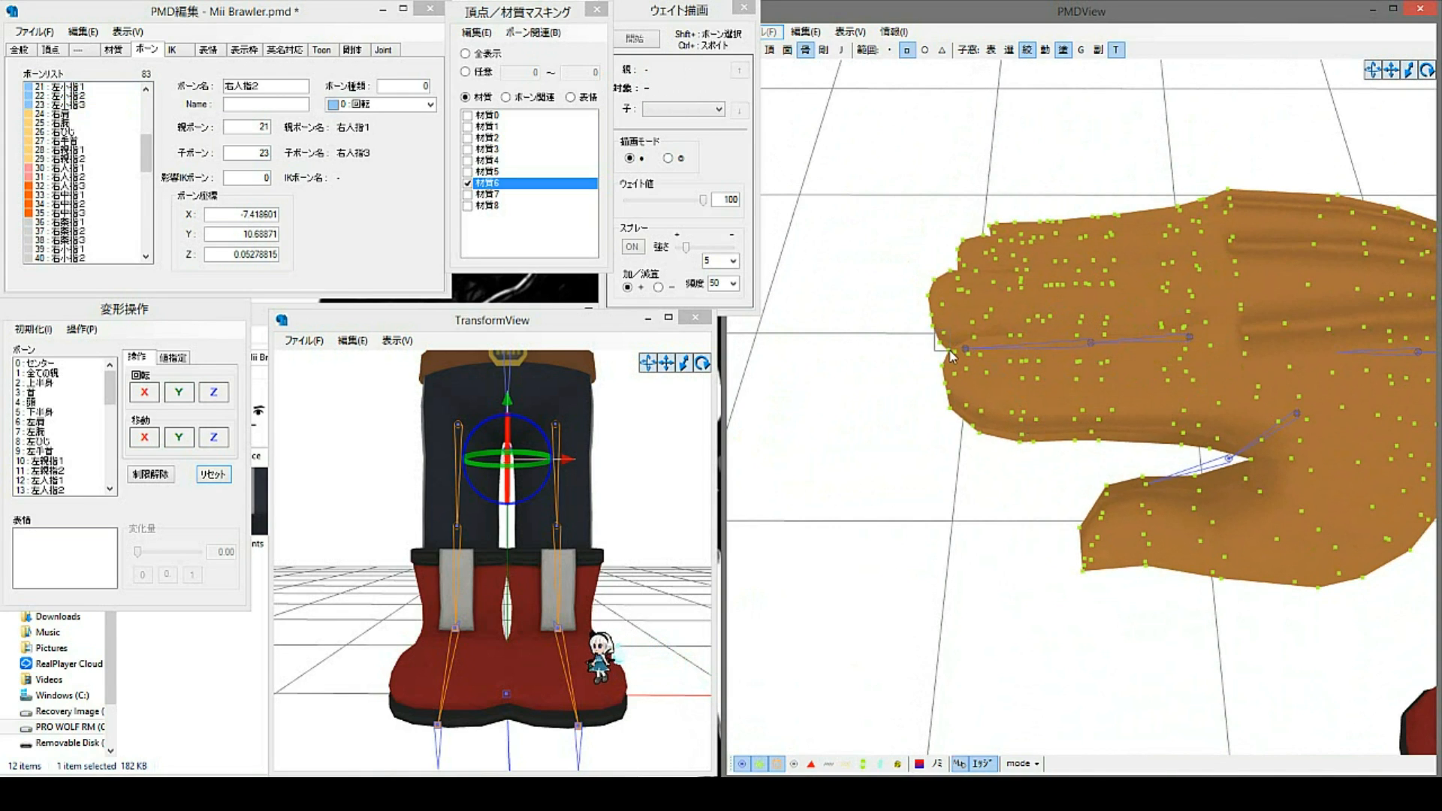
middle_click_drag(1043, 399, 1133, 454)
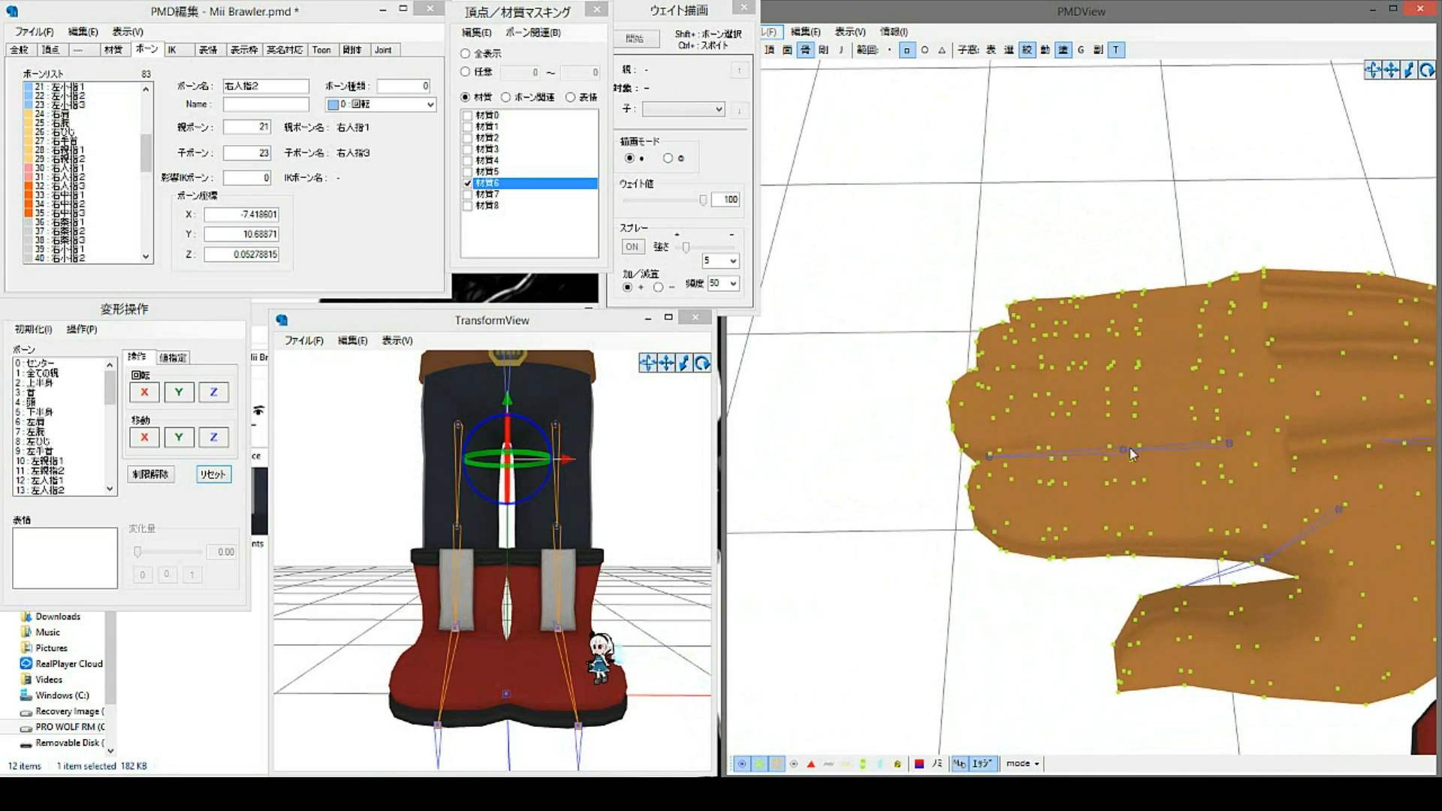
left_click(990, 457)
left_click_drag(1072, 459, 1130, 453)
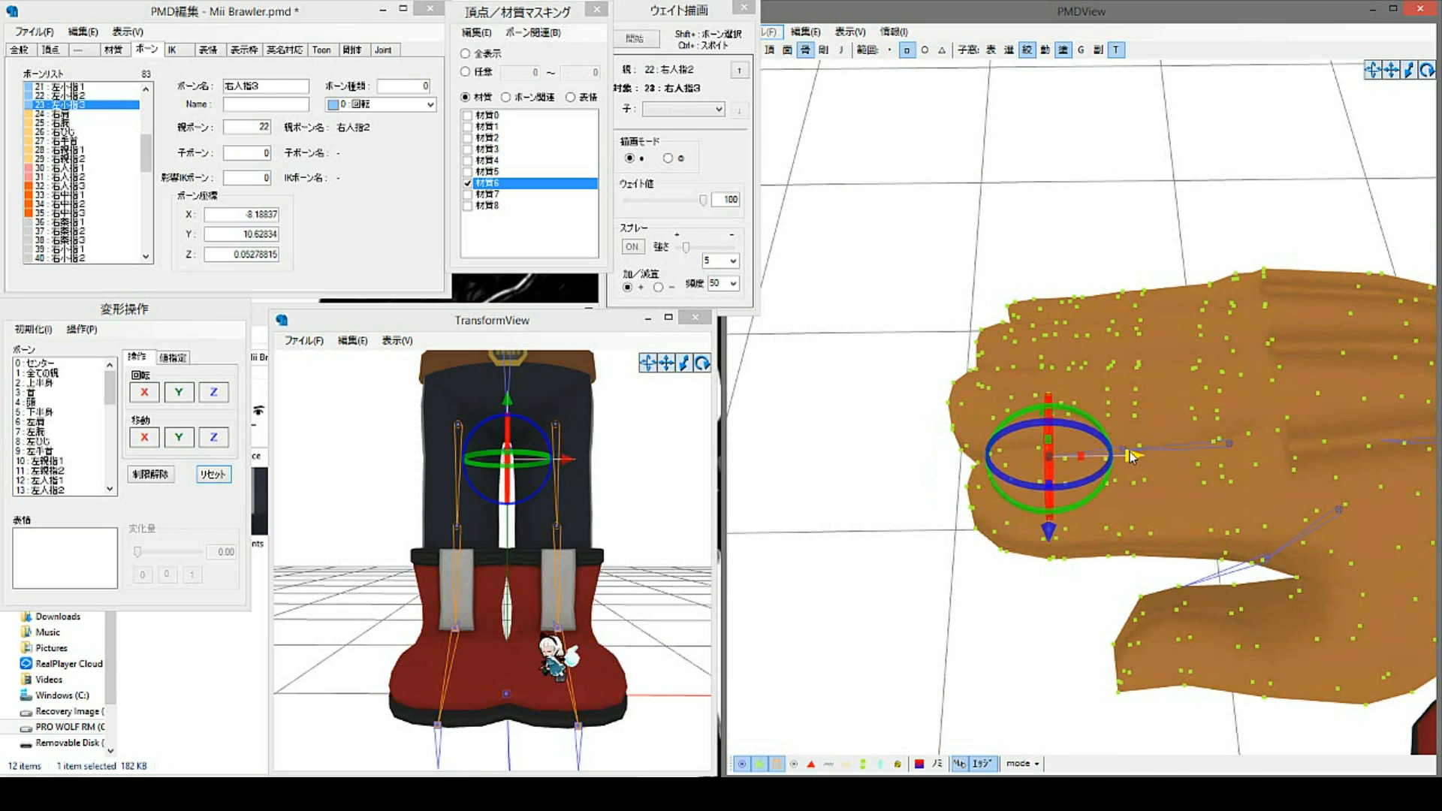
left_click(960, 543)
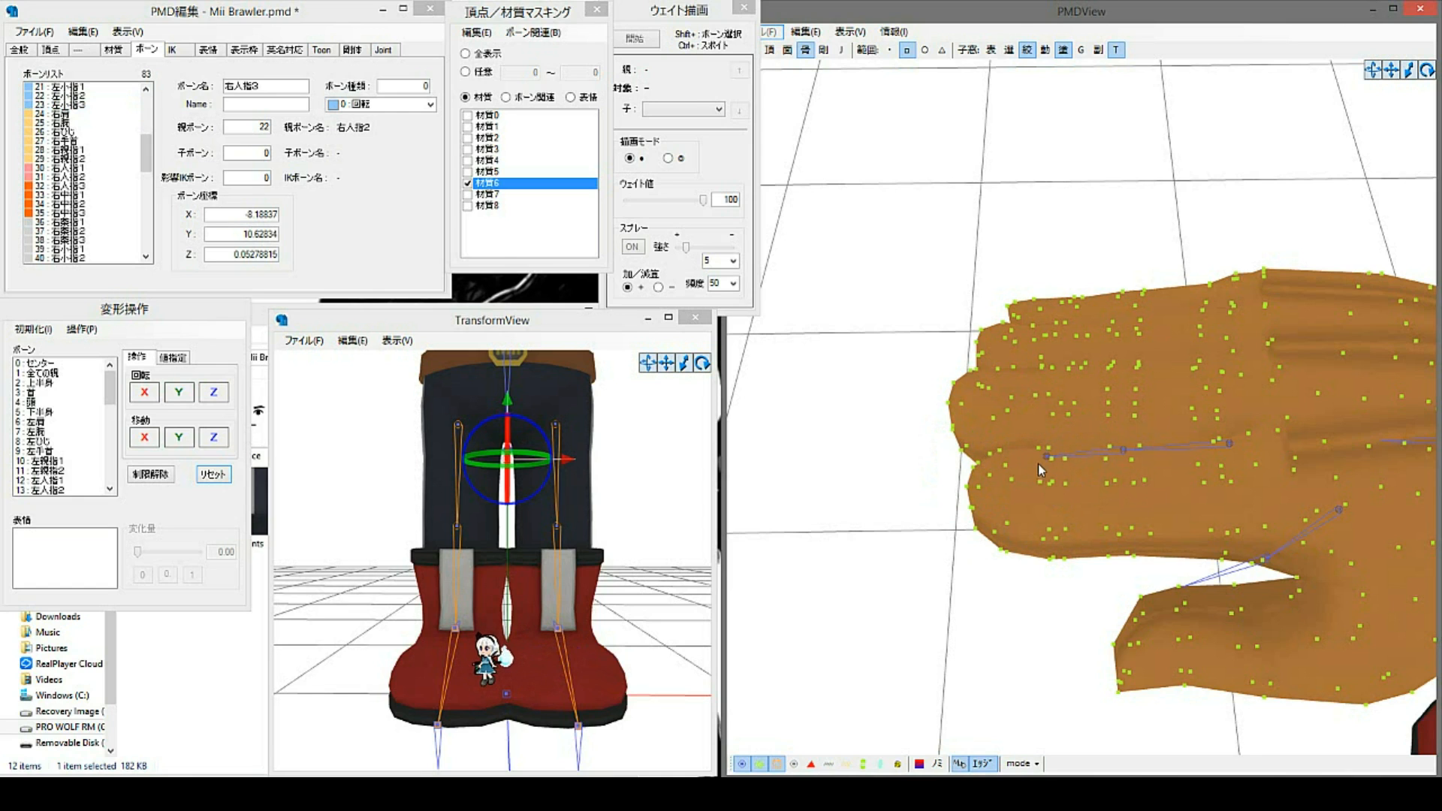
Step: Select the three right index finger bones and move them along Z into the neighbouring finger, placing 右人指3 at Z about 0.49
scroll(1120, 563, "down", 2)
right_click_drag(1120, 563, 1156, 565)
scroll(1163, 539, "down", 3)
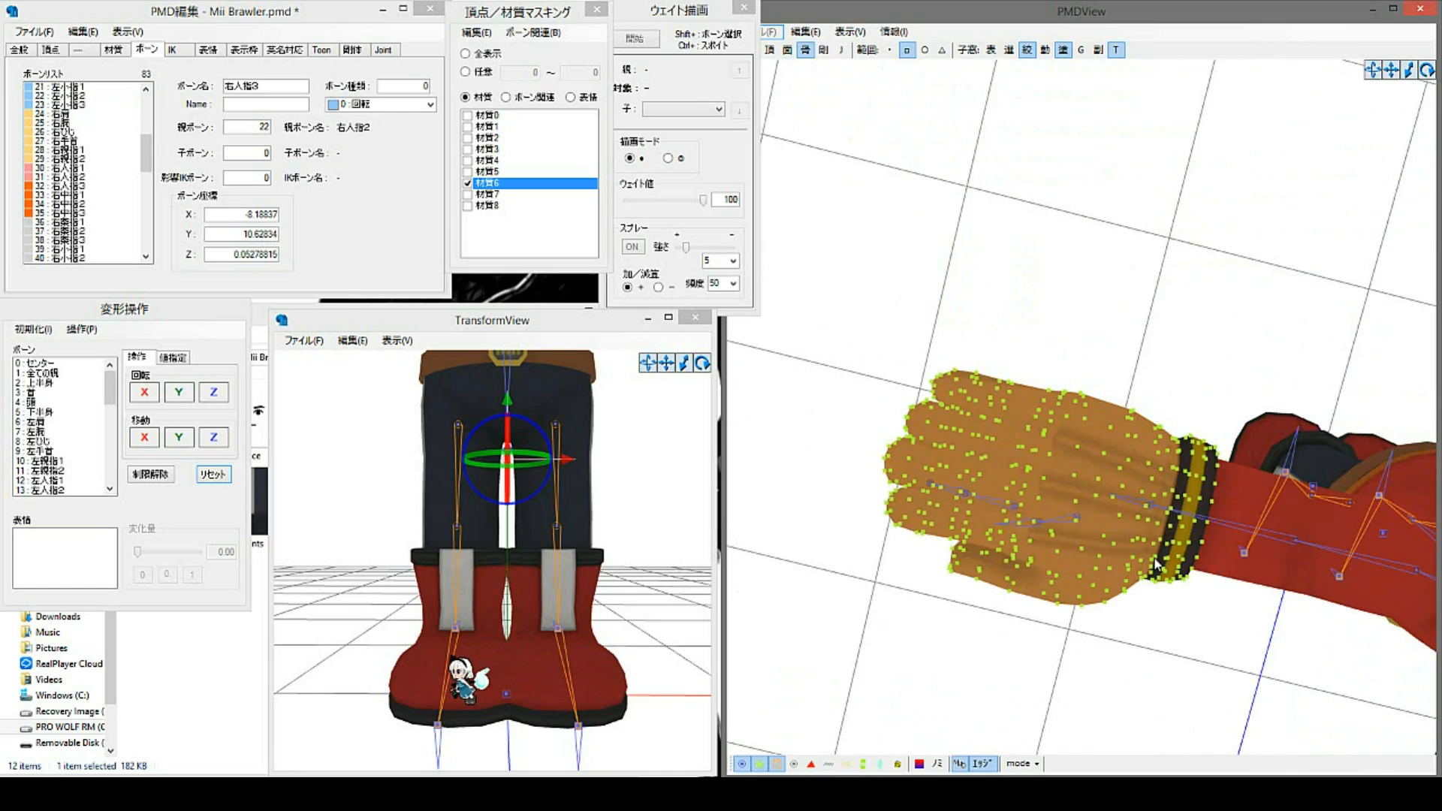
scroll(1157, 563, "up", 2)
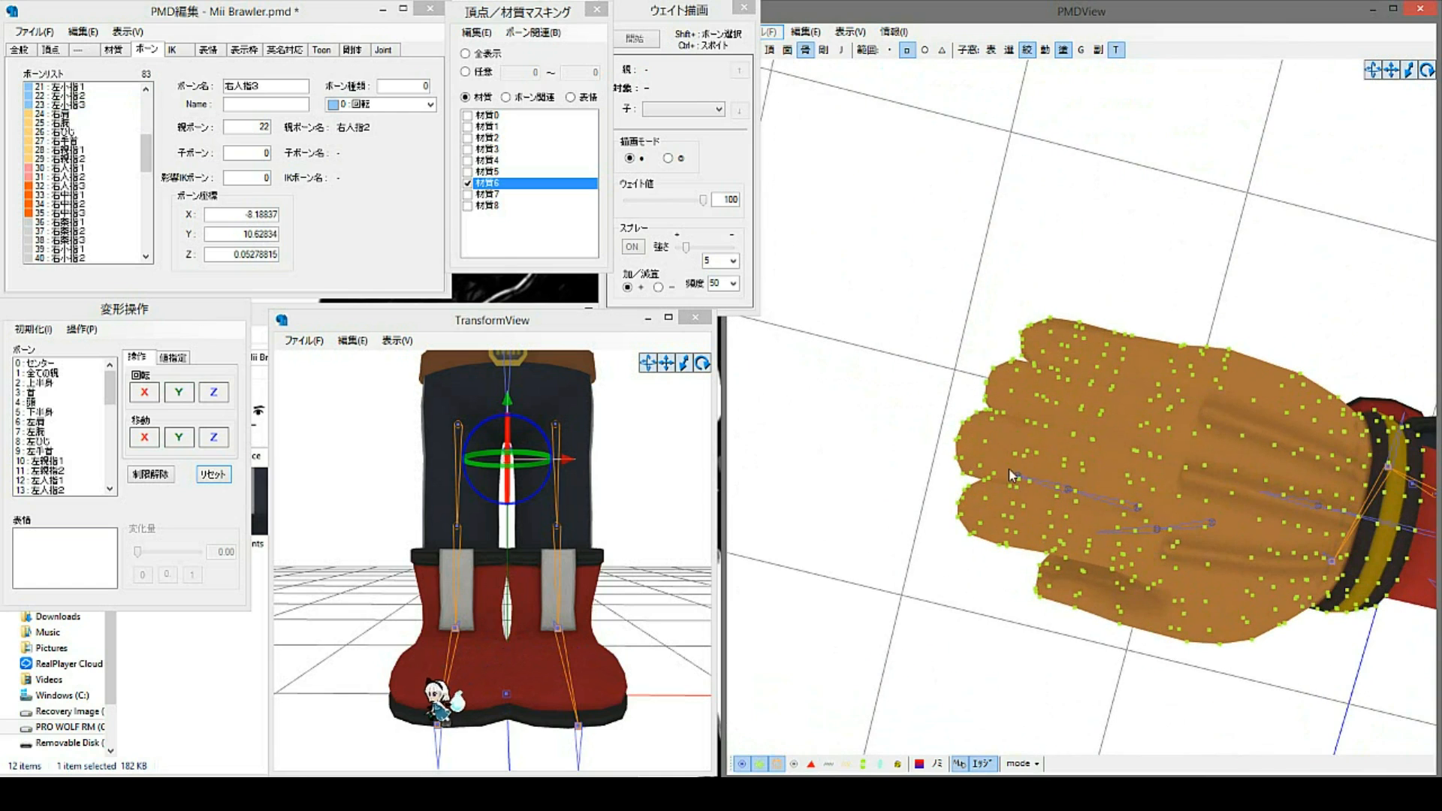
left_click(1043, 532)
left_click_drag(1052, 474, 1146, 517, "shift")
left_click_drag(1059, 573, 1068, 524)
left_click(949, 508)
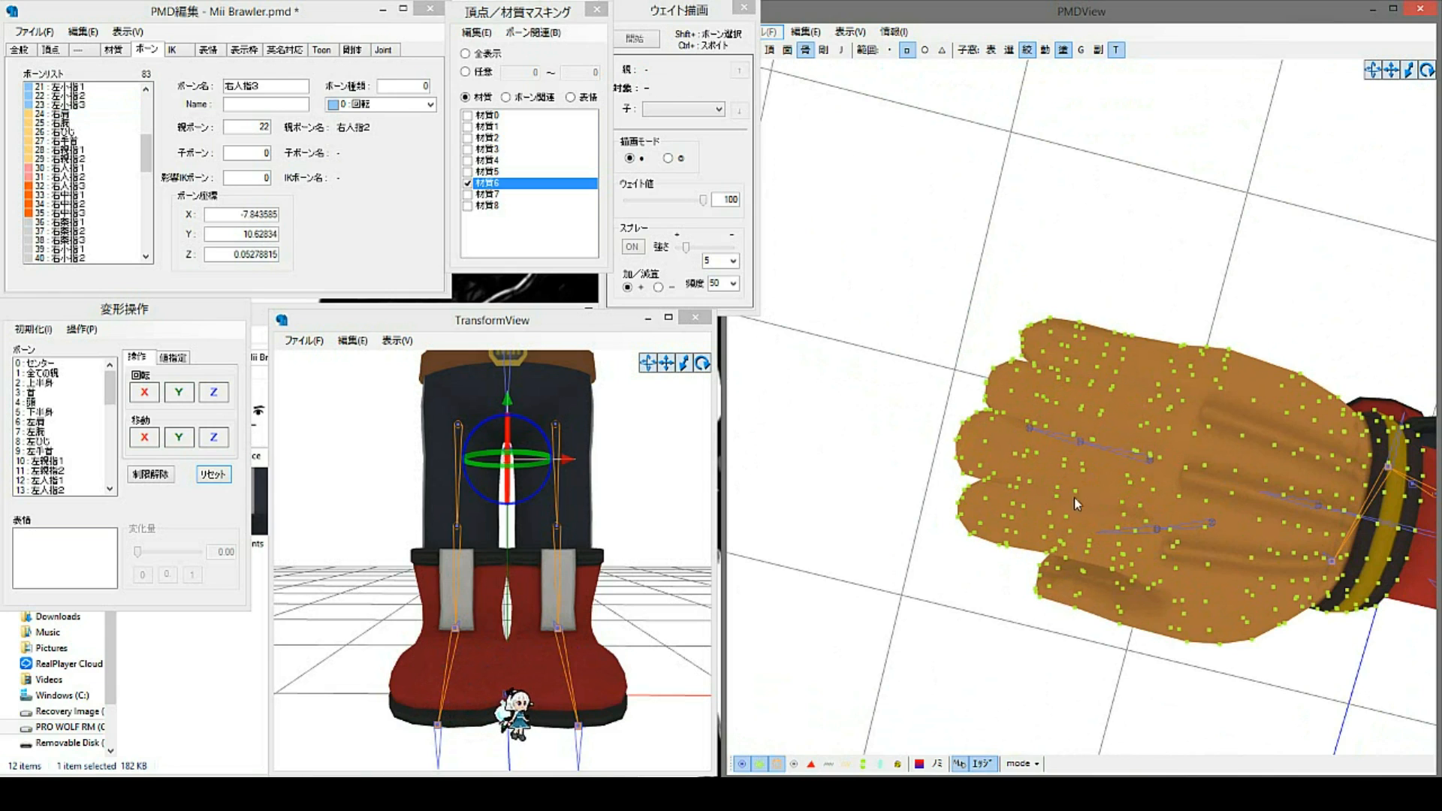
Step: Add a connected child bone to the right finger bone 右人指3
right_click_drag(950, 508, 1095, 477)
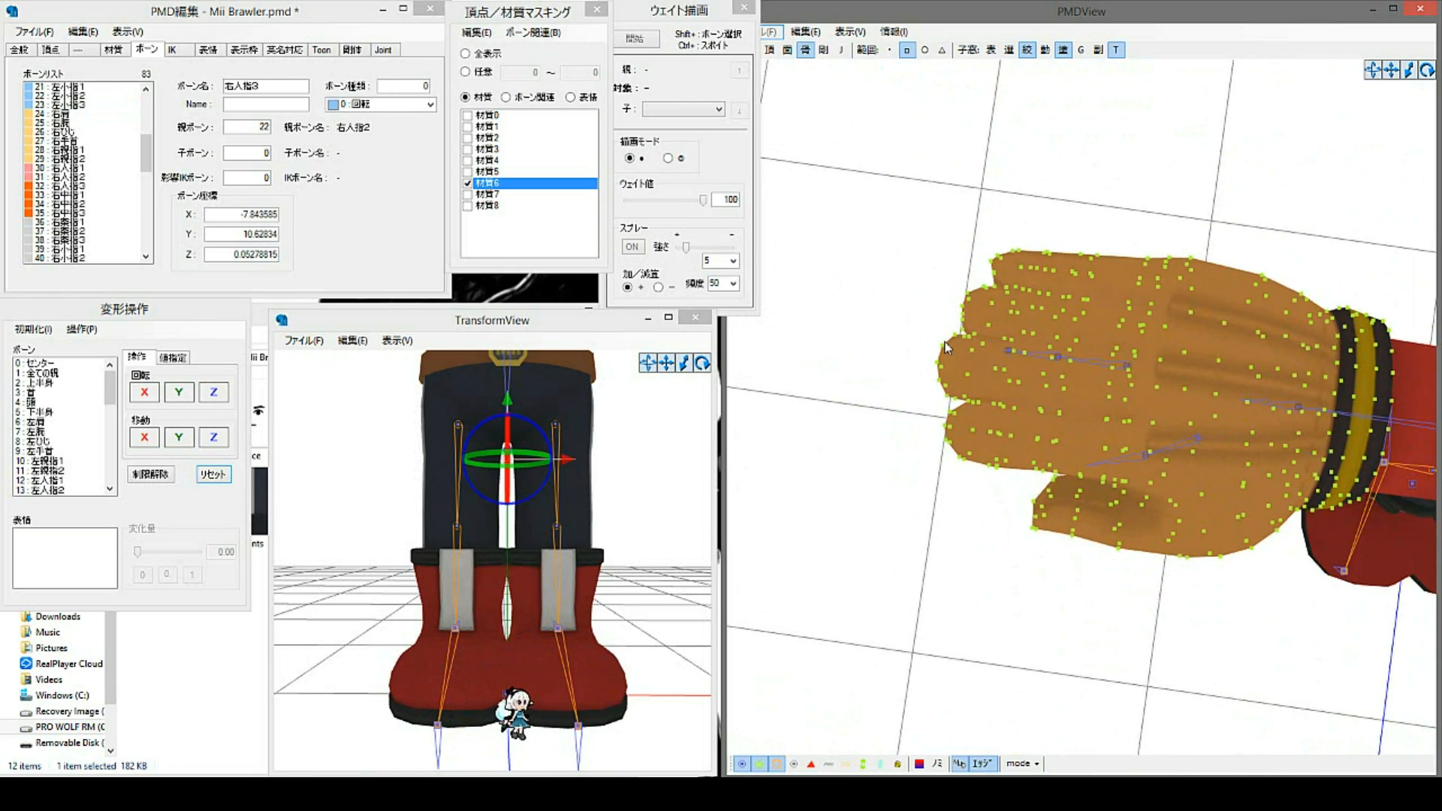
left_click(1001, 352)
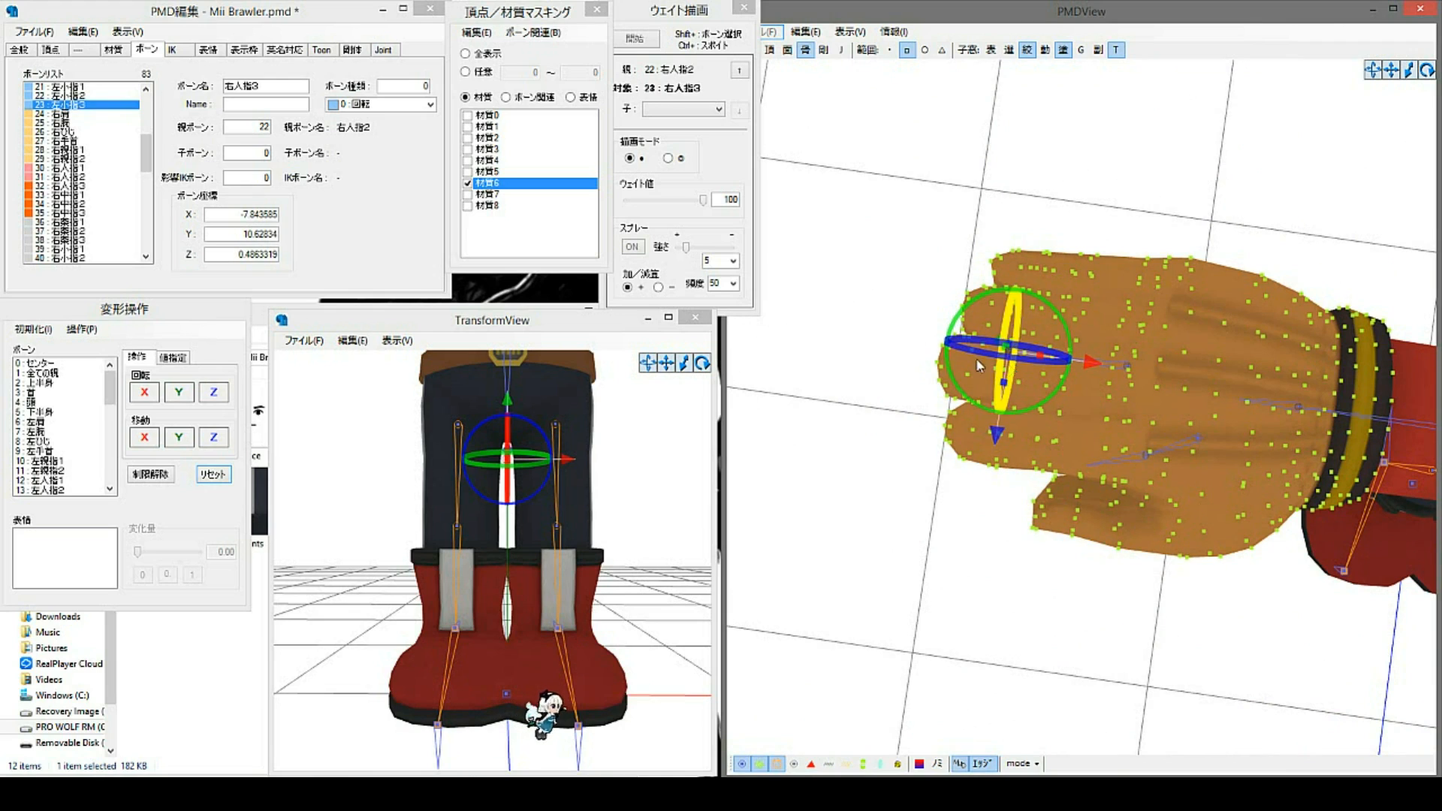
right_click(92, 106)
mouse_move(165, 118)
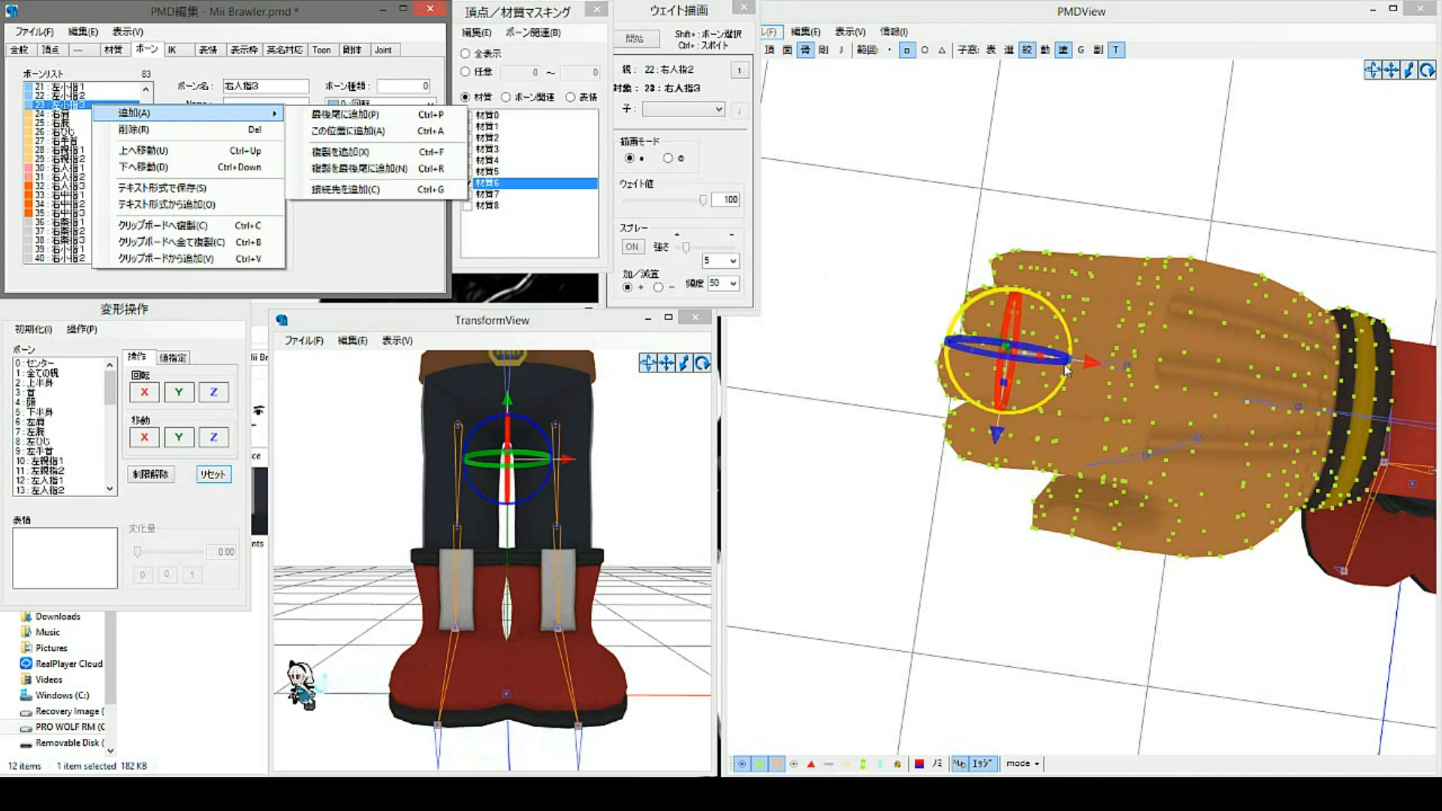
left_click(375, 197)
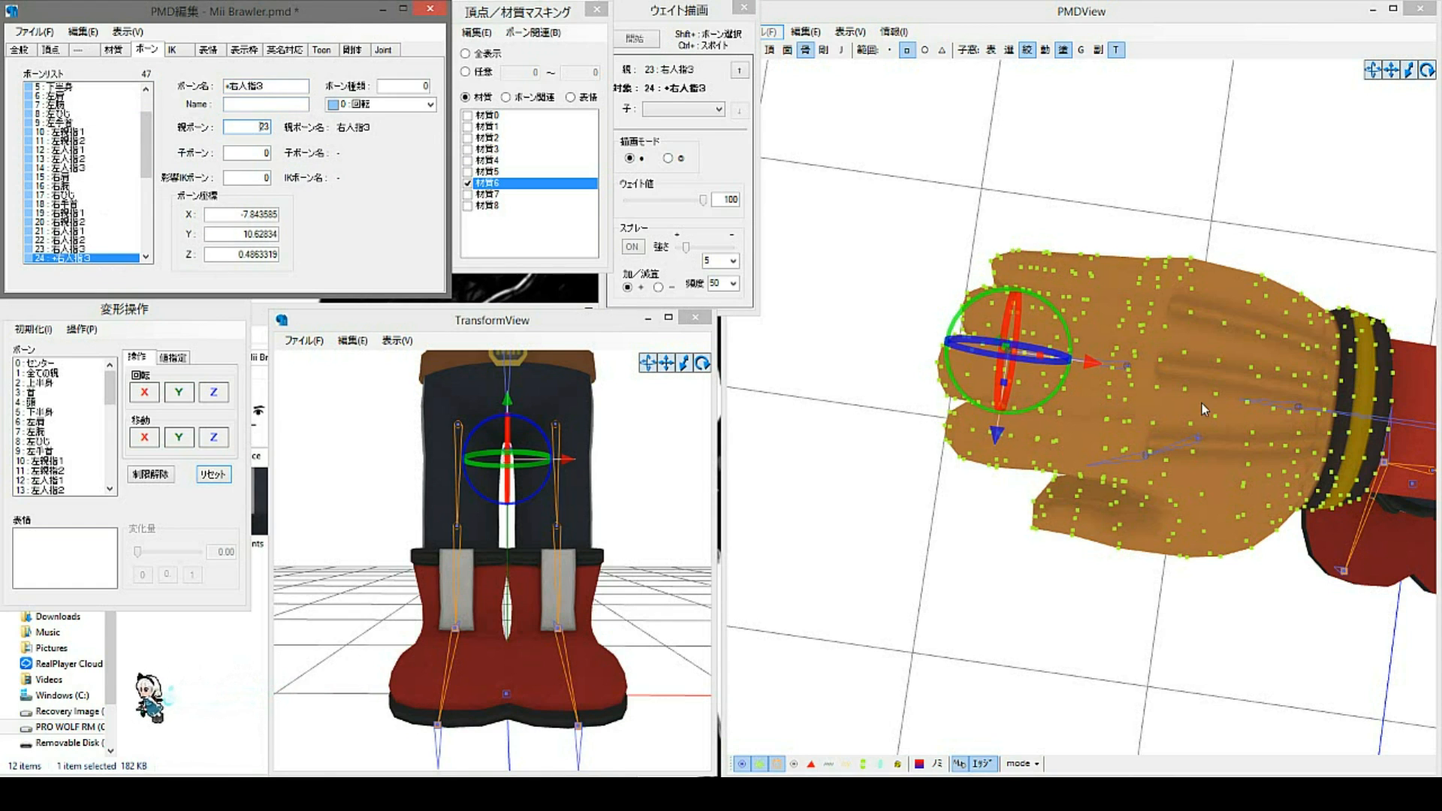
Step: Move the new child bone of 右人指3 outward along X to the finger's tip, at X about -8.25
left_click_drag(1090, 367, 1043, 368)
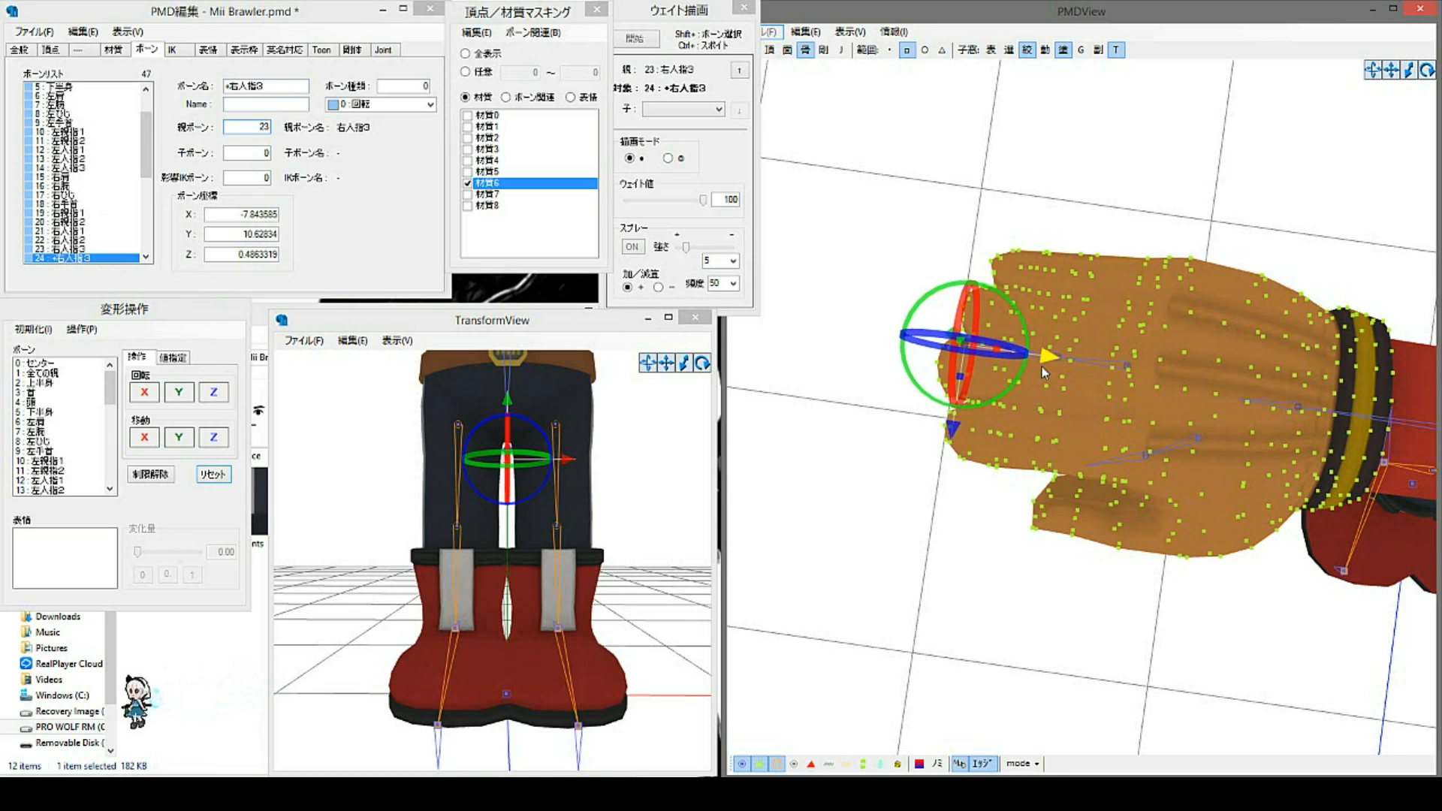
left_click(941, 553)
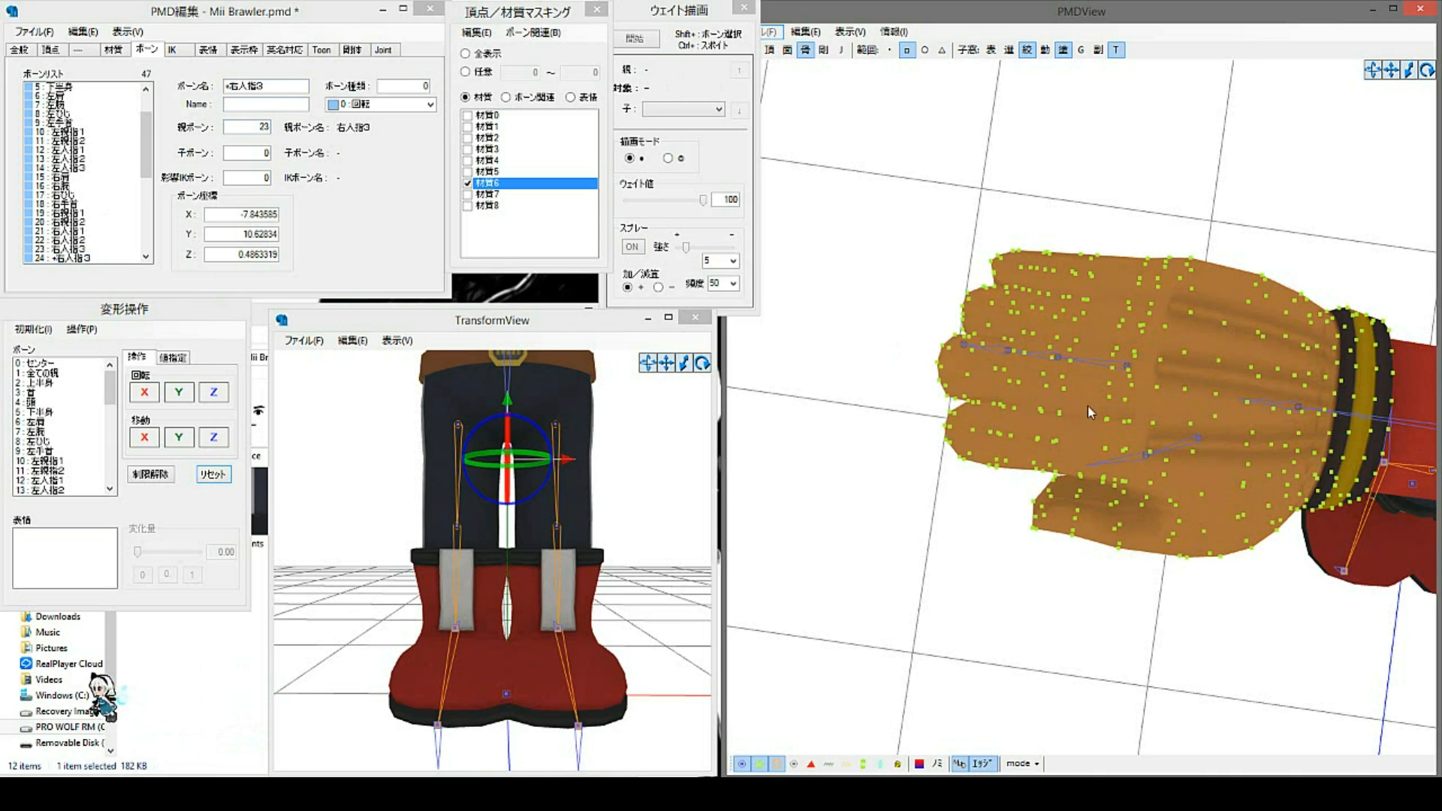
Step: Examine how the right finger bones 右人指1, 右人指2 and 右人指3 line up with the finger's joint vertices
scroll(1074, 407, "up", 3)
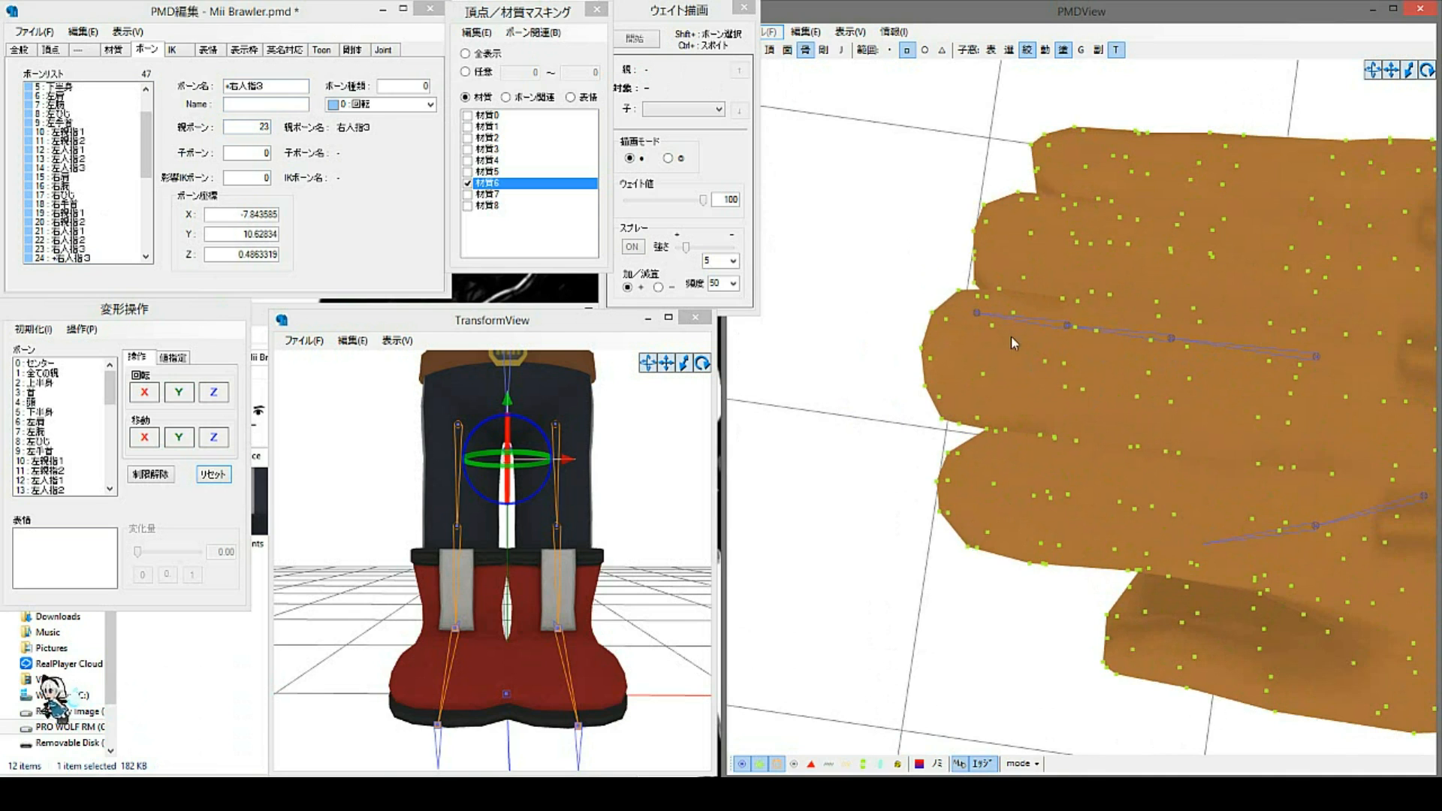
scroll(1158, 414, "down", 2)
scroll(1198, 473, "down", 5)
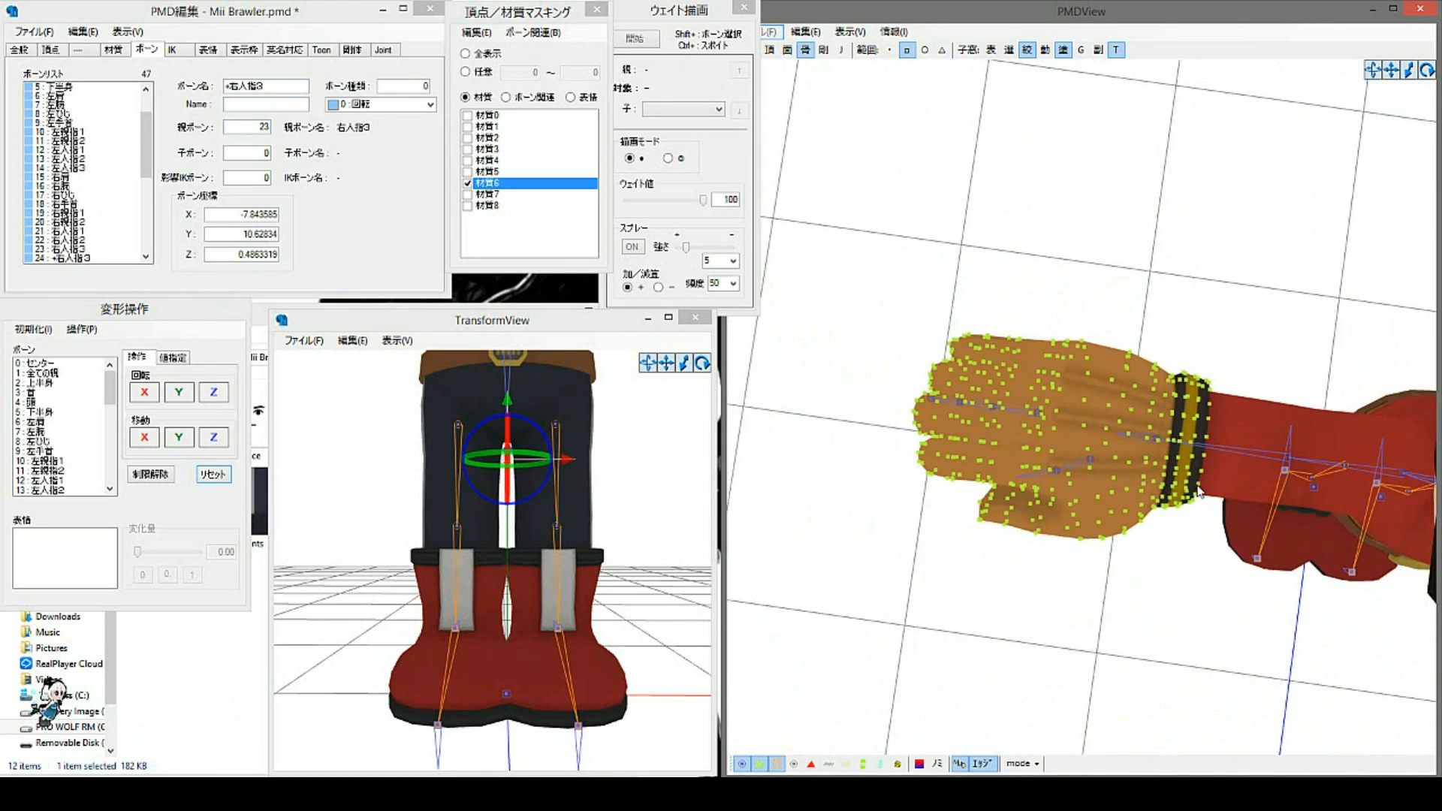
mouse_move(1189, 471)
right_mouse_down()
mouse_move(1187, 425)
mouse_move(1187, 490)
mouse_move(1211, 458)
right_mouse_up()
scroll(1175, 452, "up", 4)
scroll(1042, 392, "up", 5)
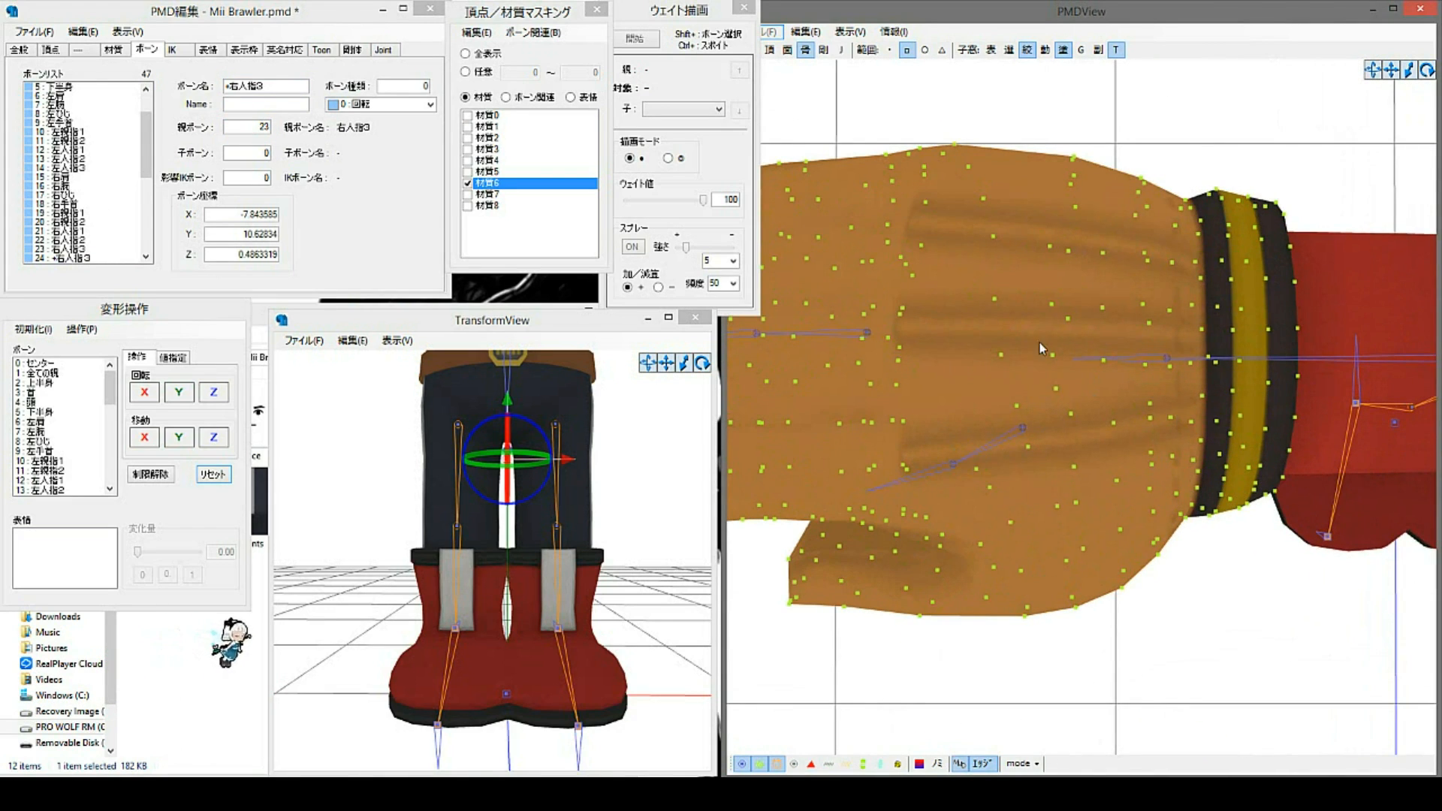
scroll(972, 380, "down", 3)
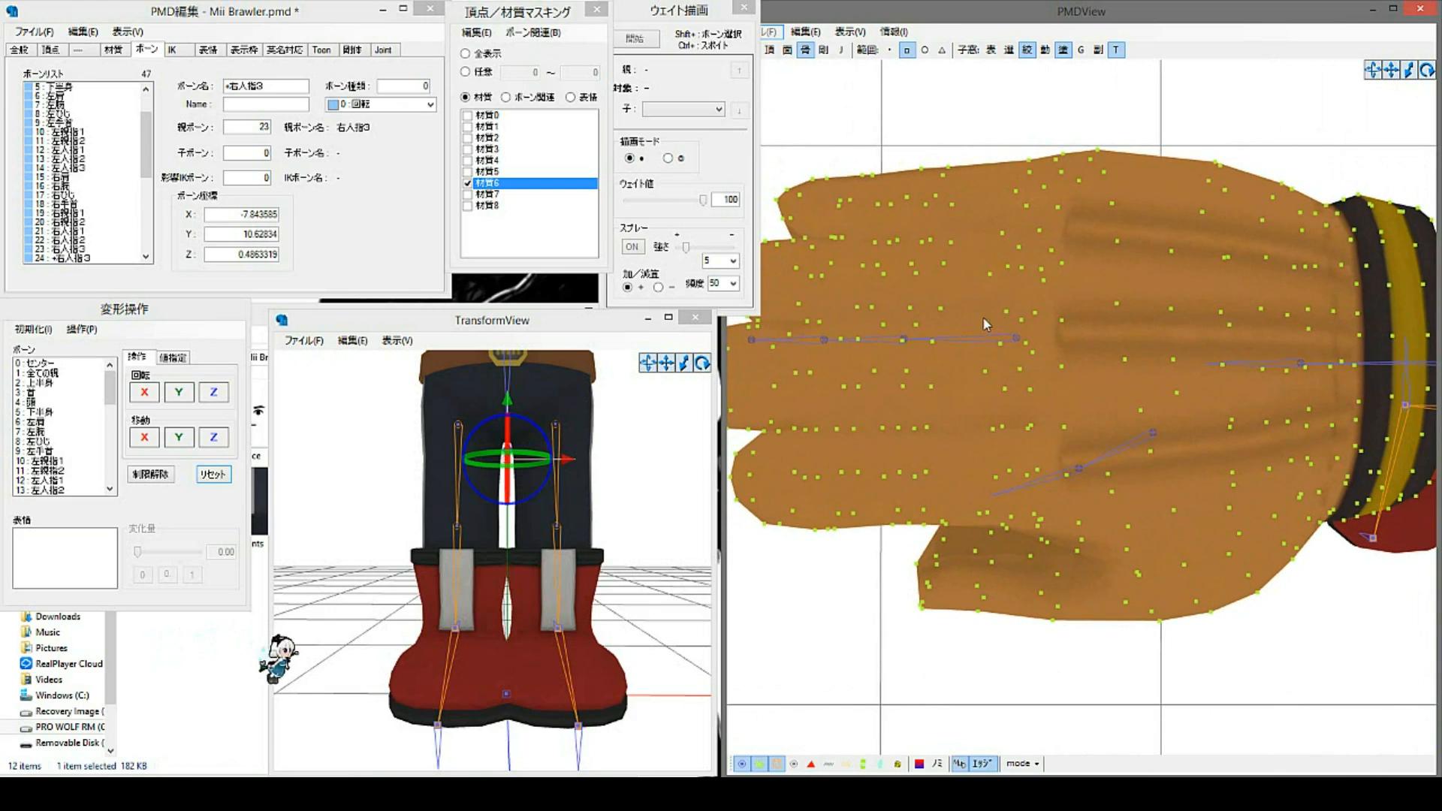
scroll(1061, 381, "down", 1)
left_click(1051, 429)
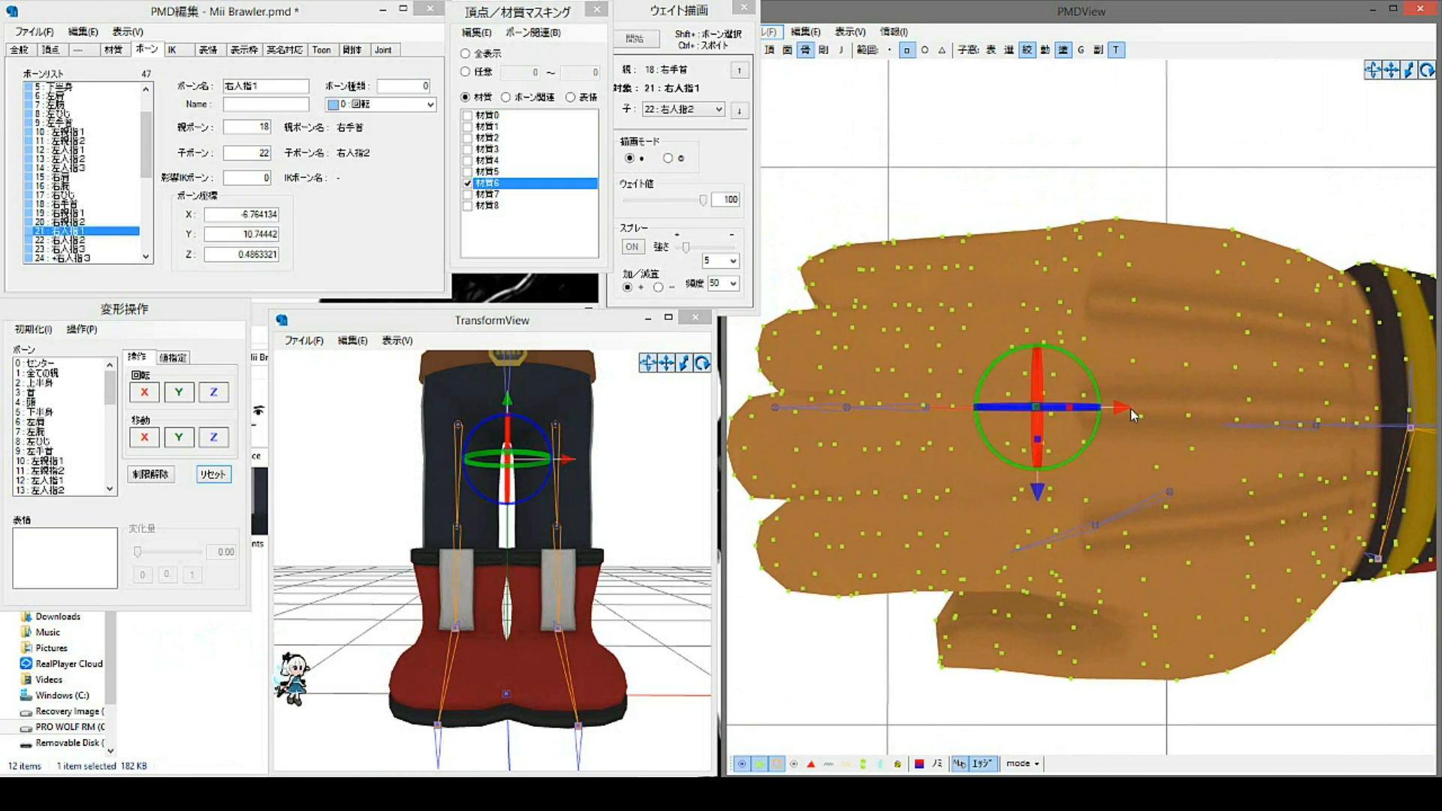
left_click(1168, 483)
scroll(1172, 492, "up", 2)
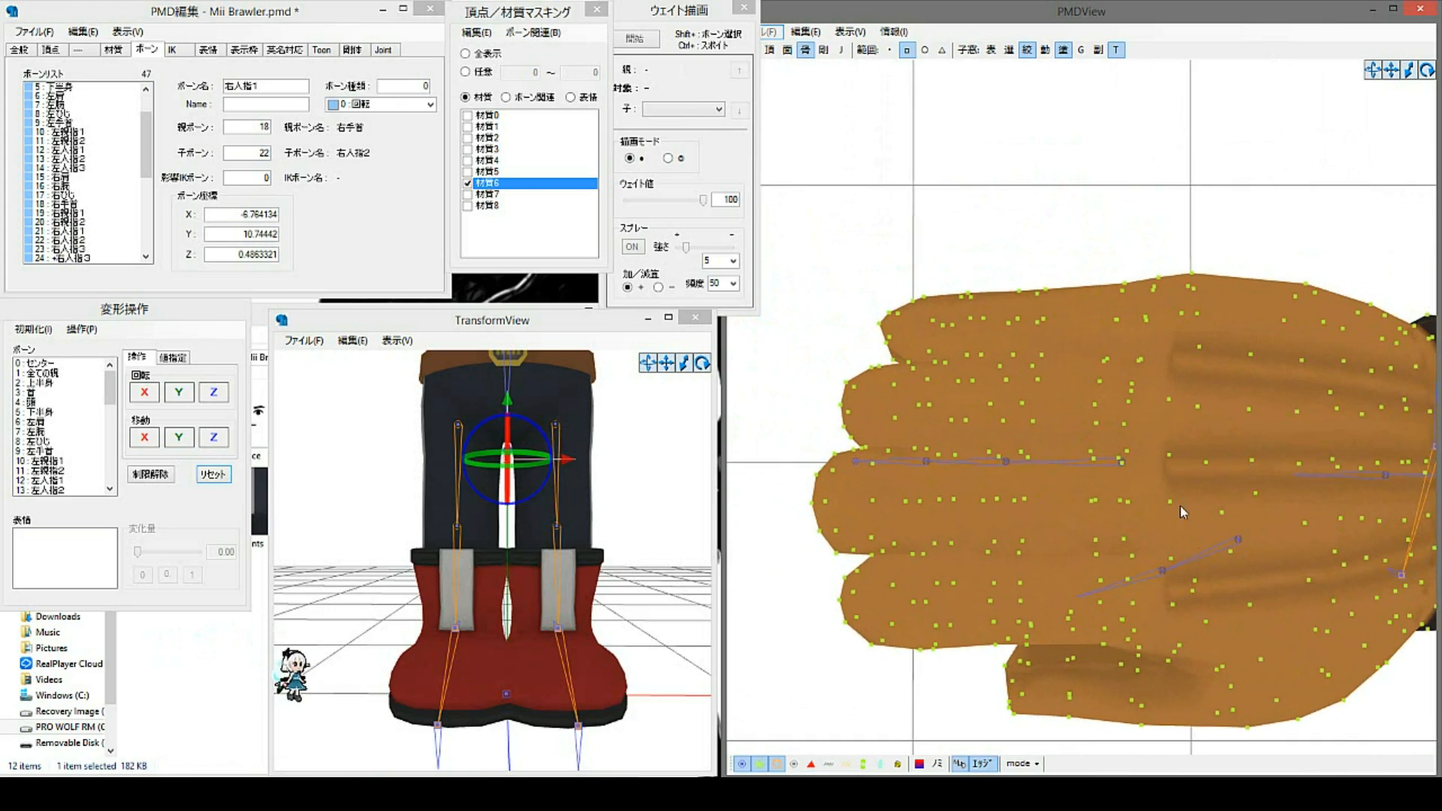
middle_click_drag(1044, 493, 1053, 498)
left_click(1051, 471)
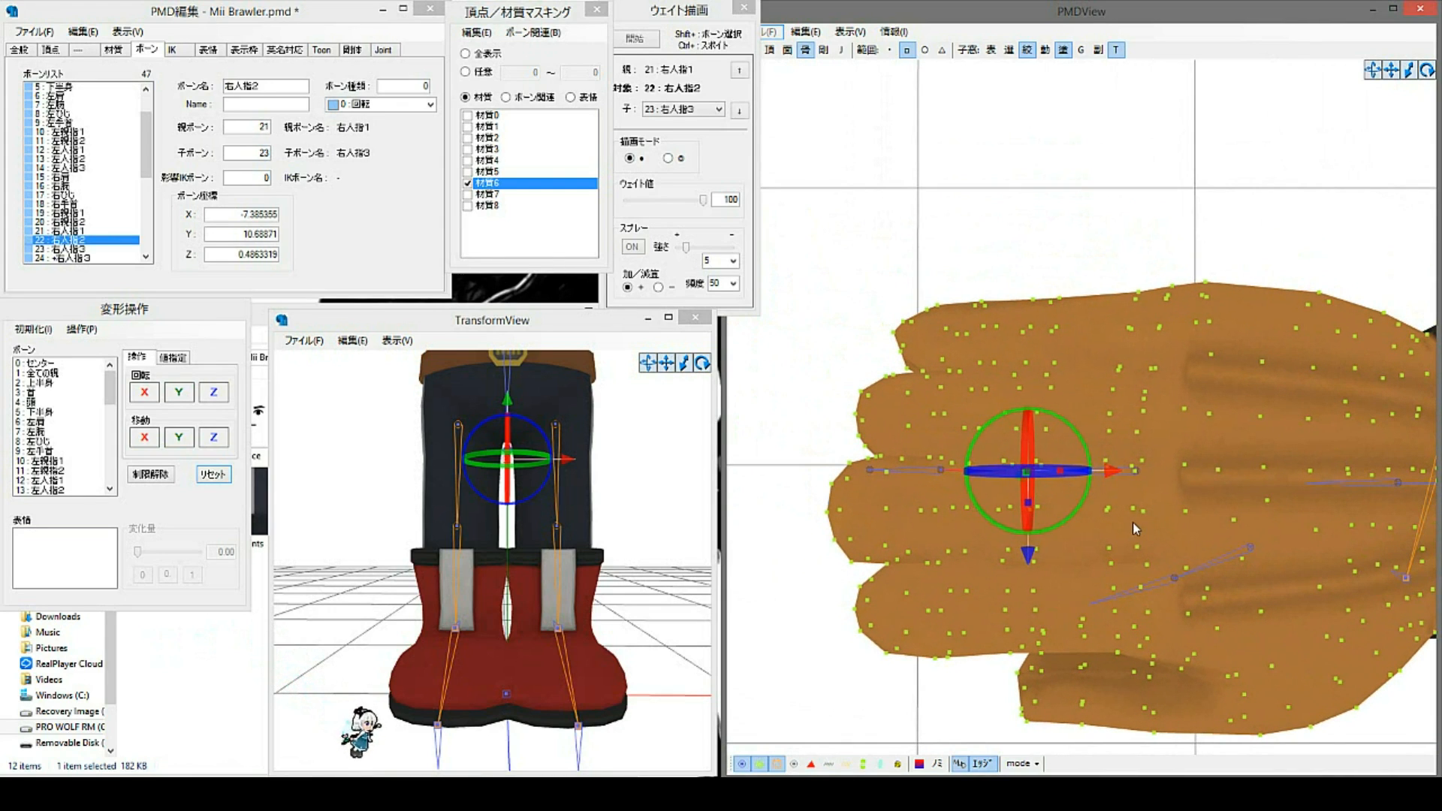
left_click(972, 513)
middle_click_drag(972, 512, 998, 513)
left_click(1066, 474)
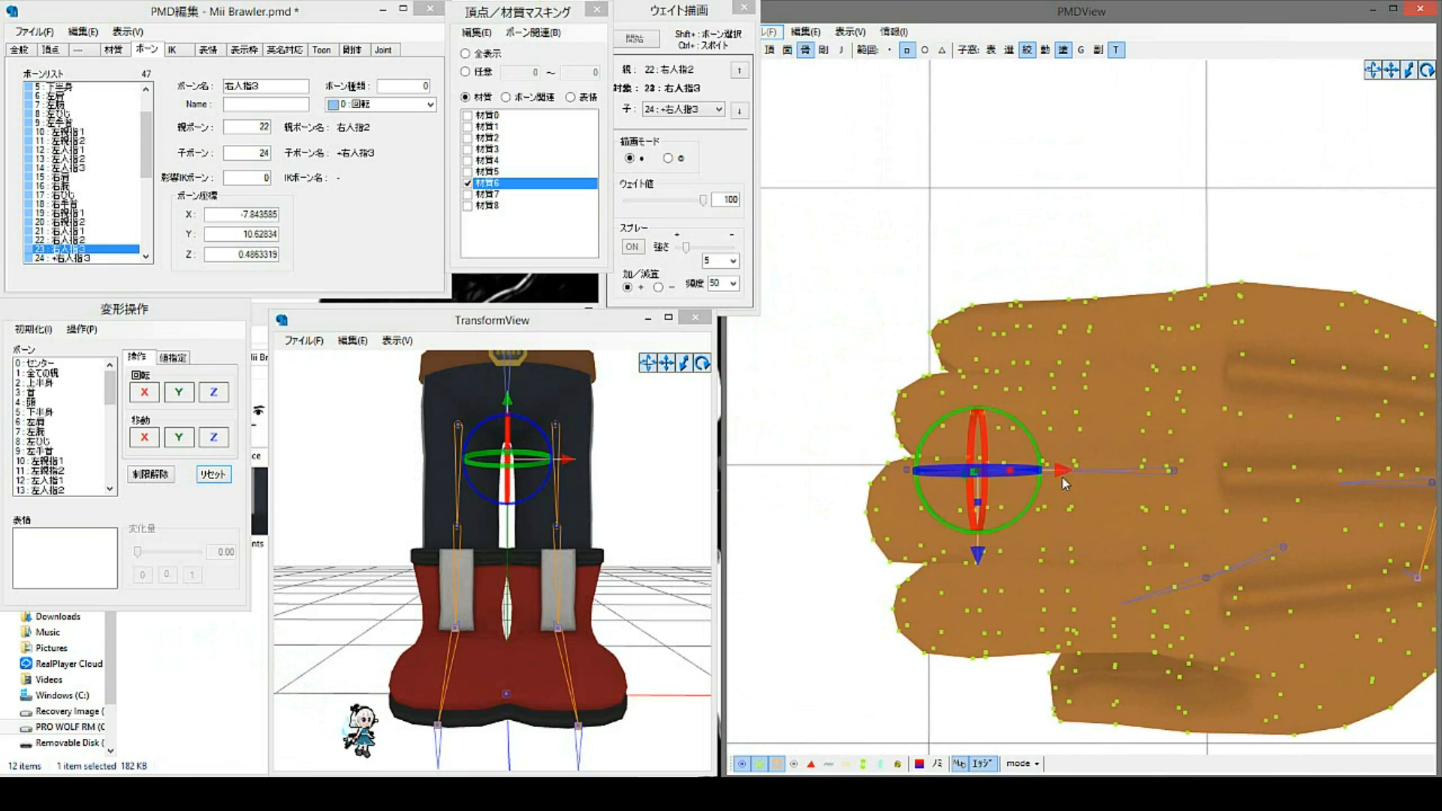
left_click(1071, 527)
middle_click_drag(1075, 526, 1109, 524)
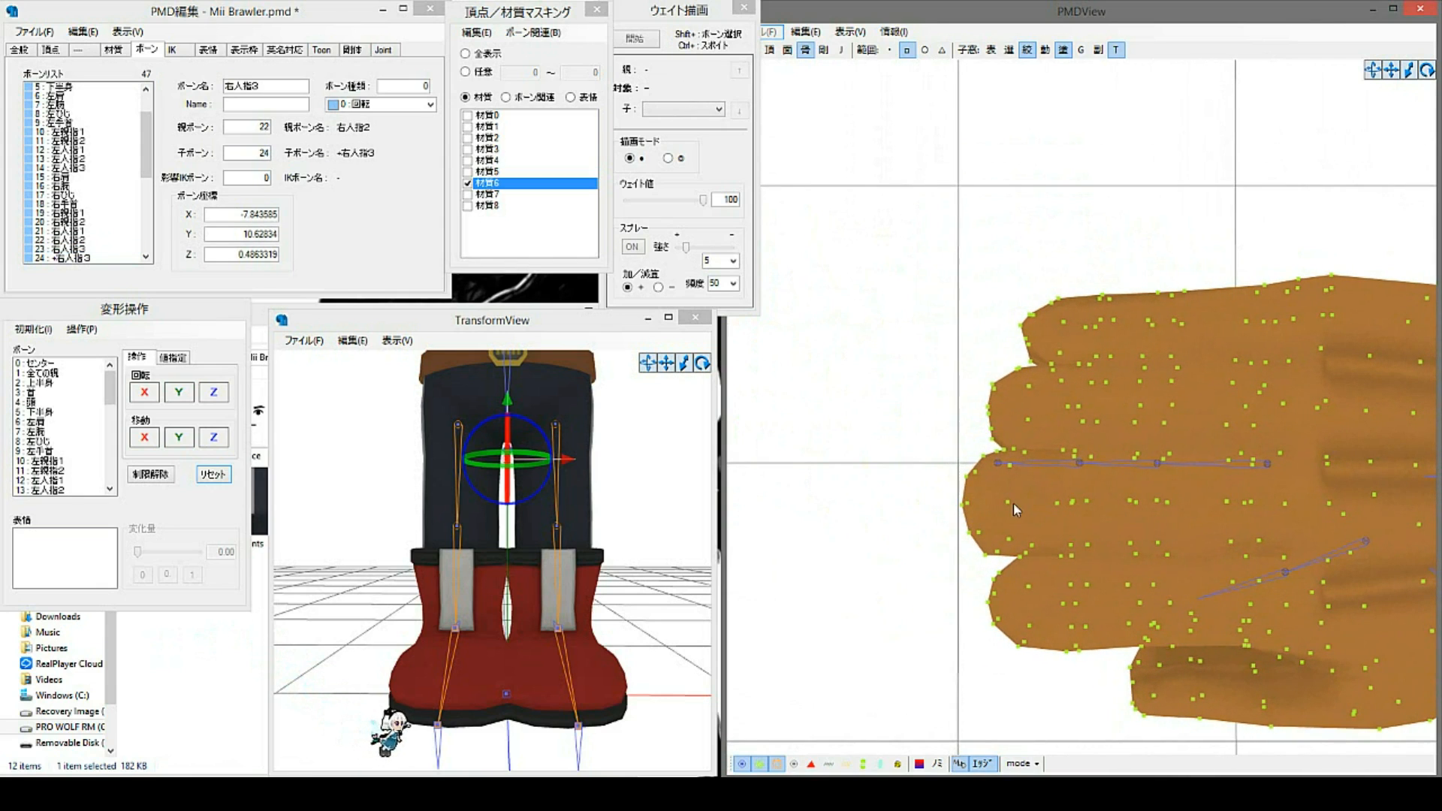
Step: Compare the properties of the new fingertip bone with those of the right thumb tip bone 右親指先
left_click(996, 464)
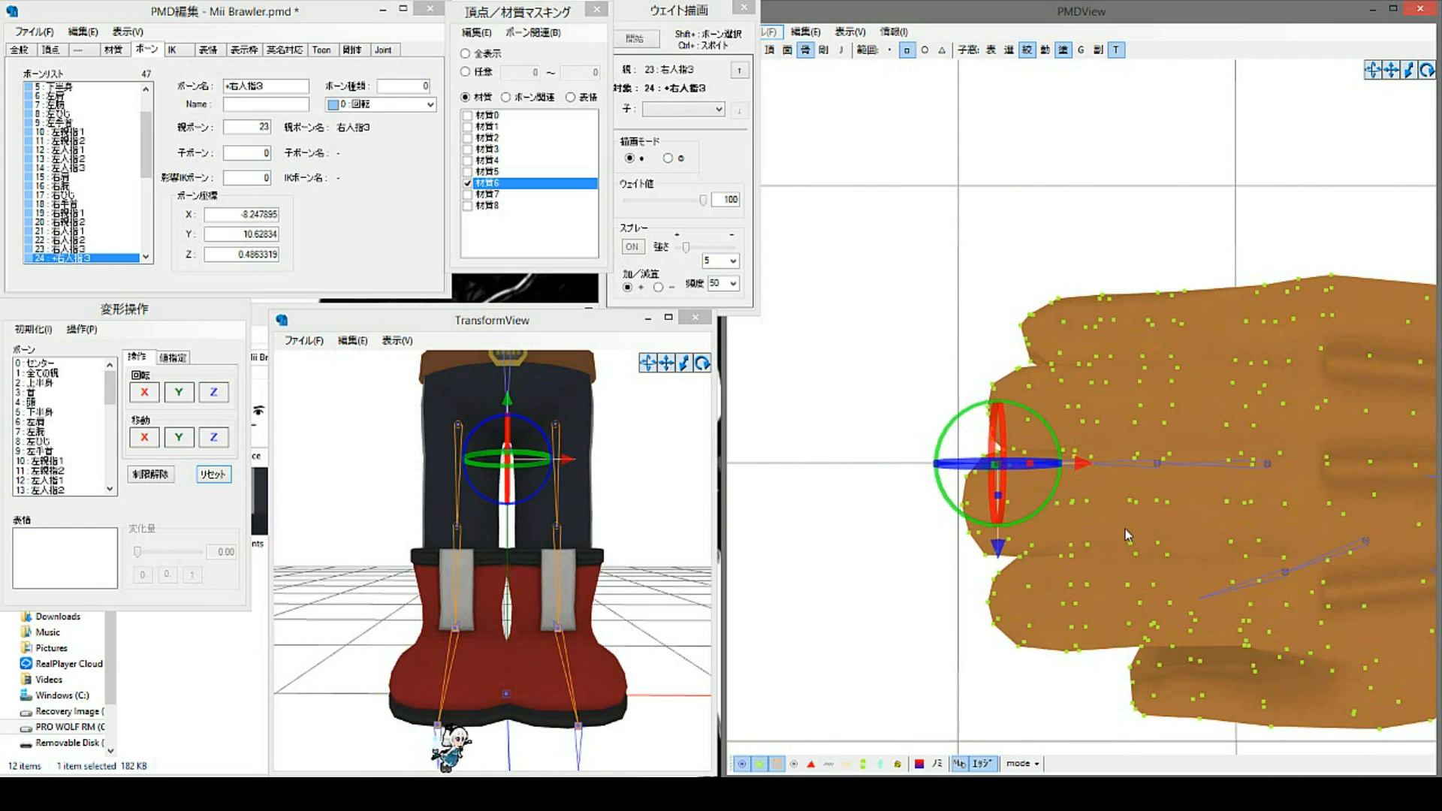
left_click(1161, 591)
left_click(998, 464)
left_click(1156, 603)
left_click(1158, 605)
left_click(1008, 556)
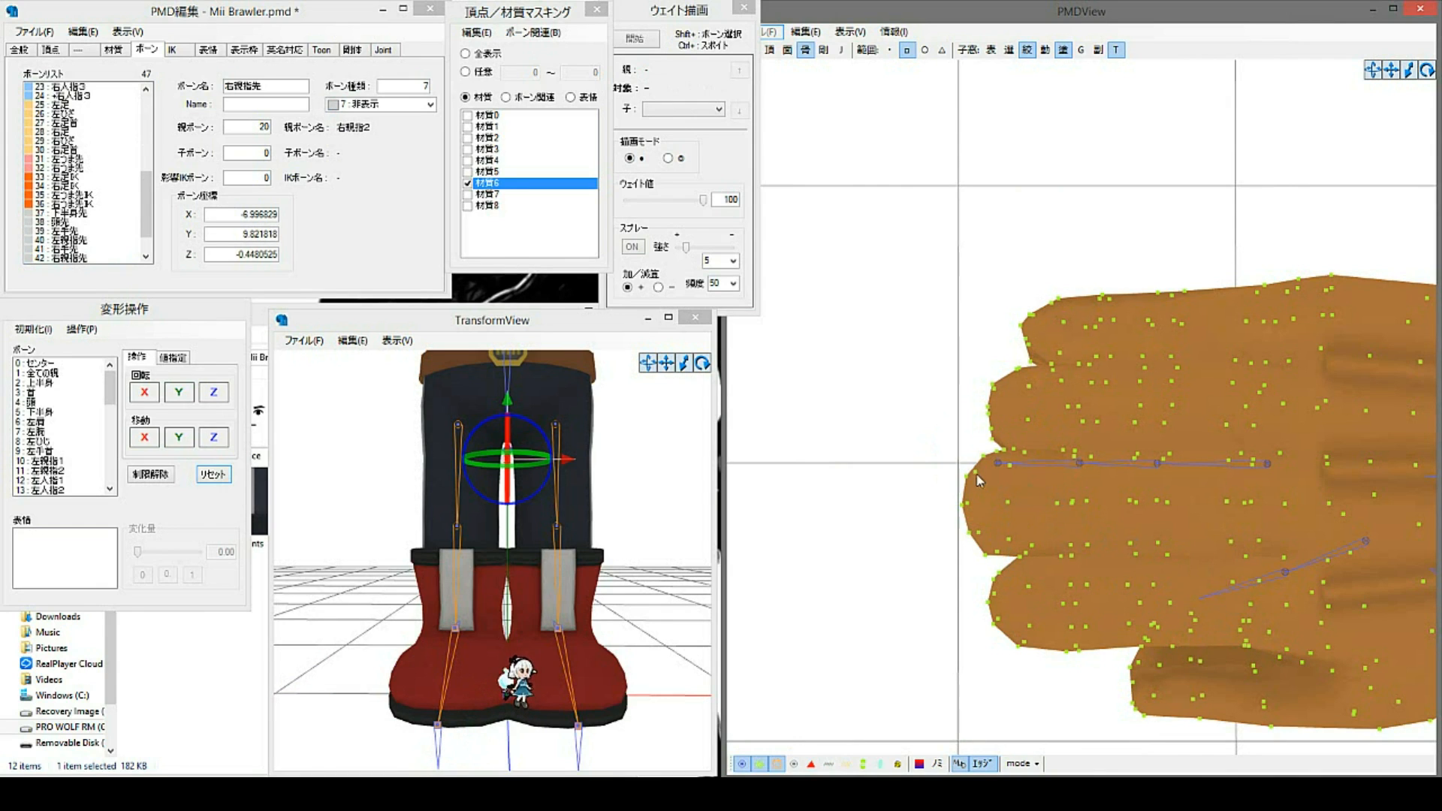
Step: Rename the new right fingertip bone as 右人指0
left_click(998, 464)
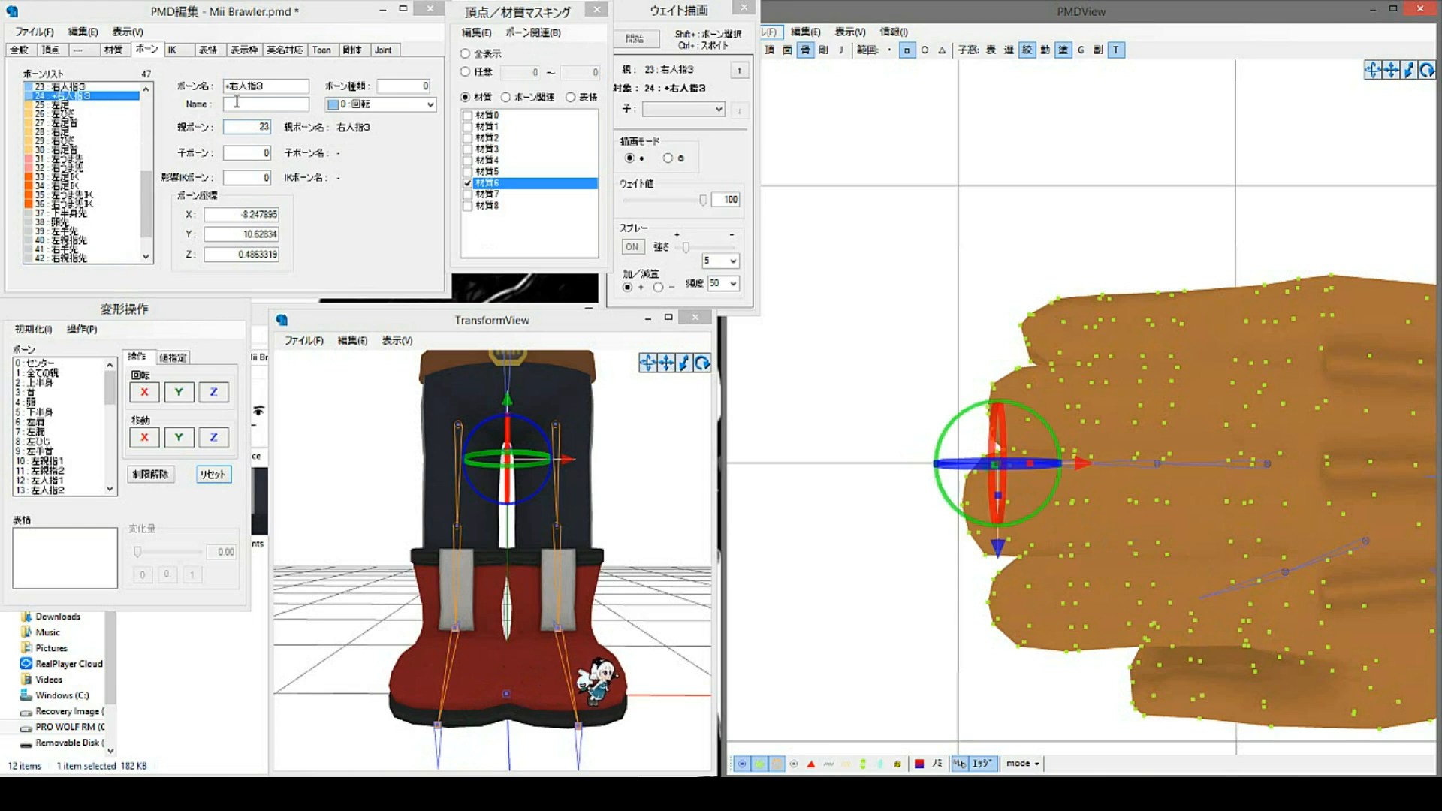
left_click(331, 127)
key("BackSpace")
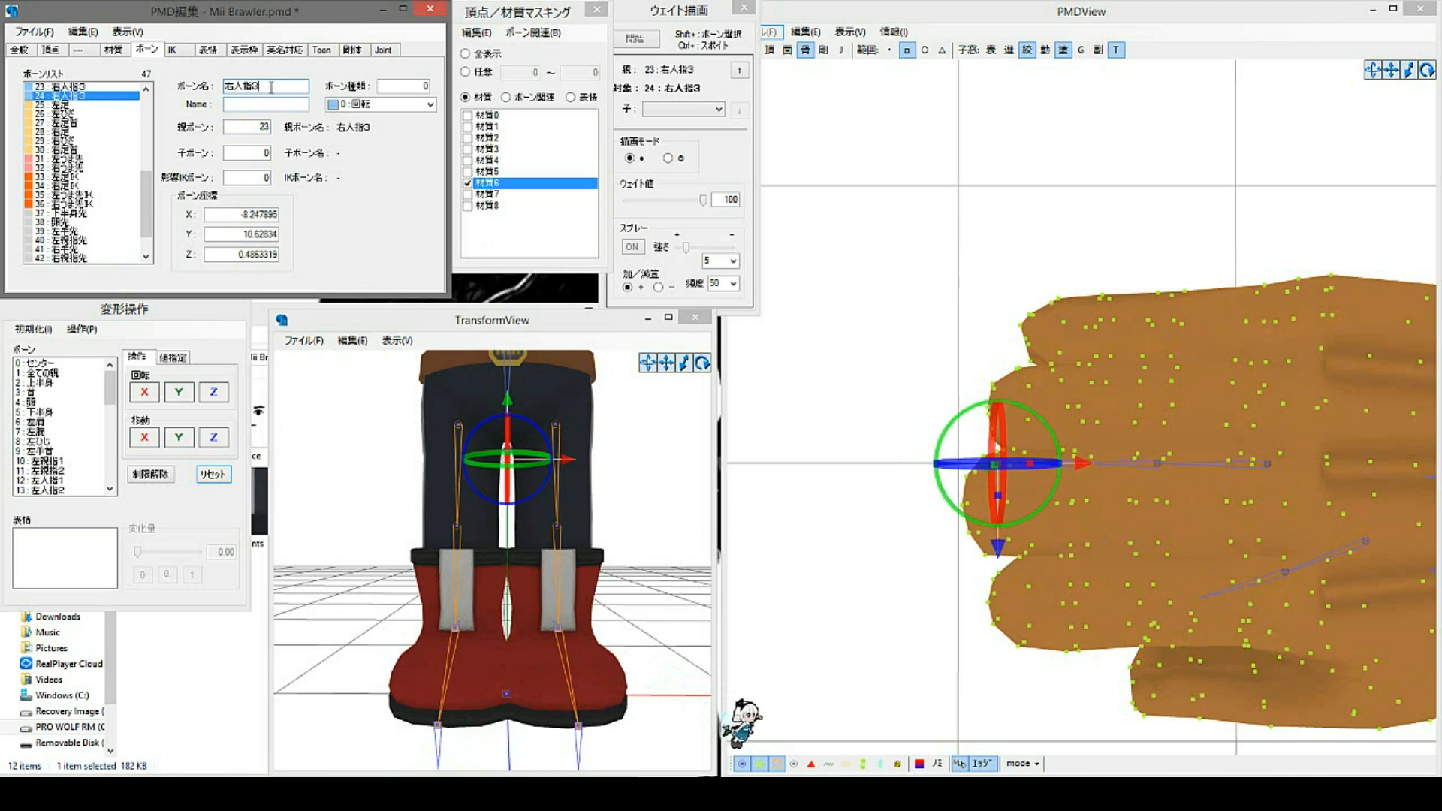
key("BackSpace")
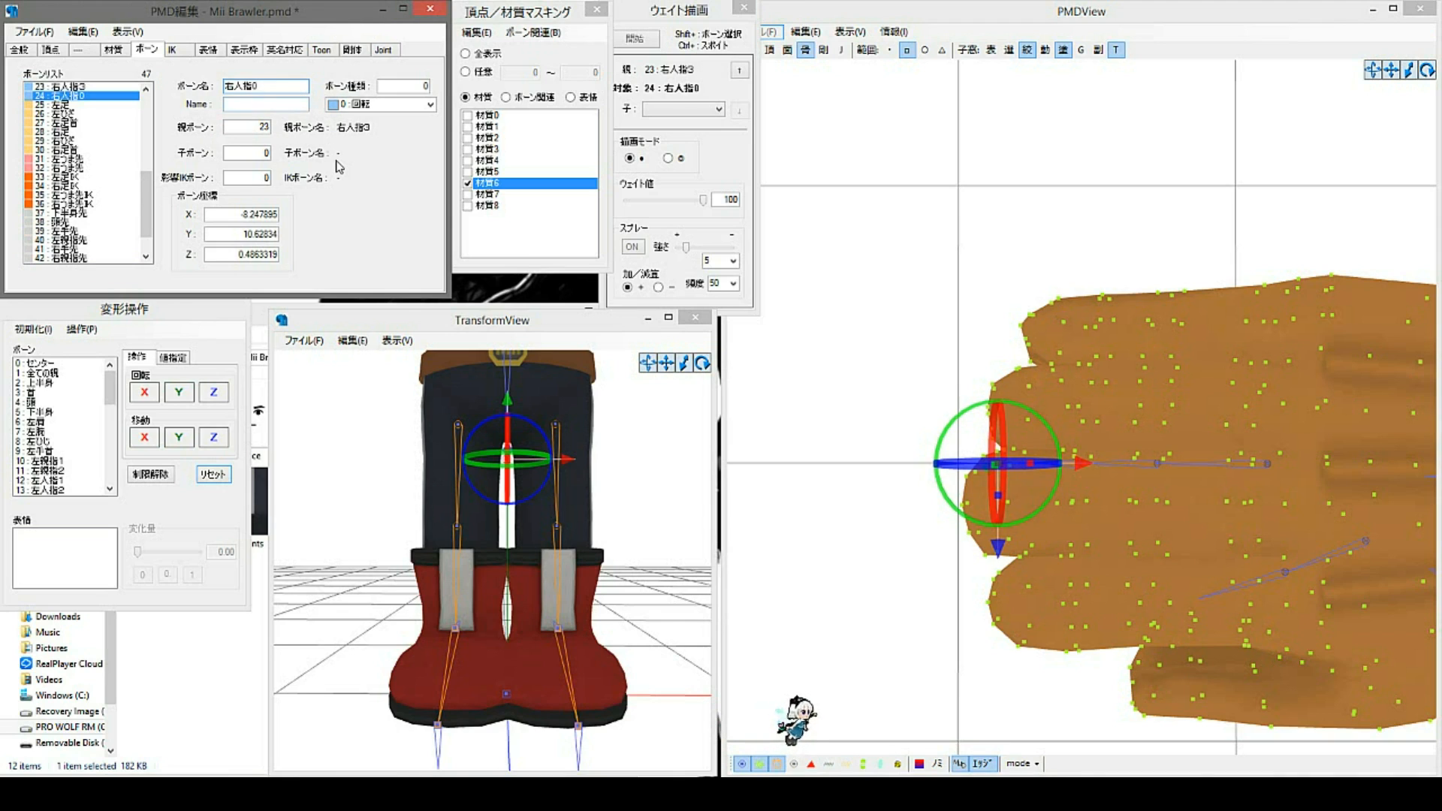
left_click(862, 449)
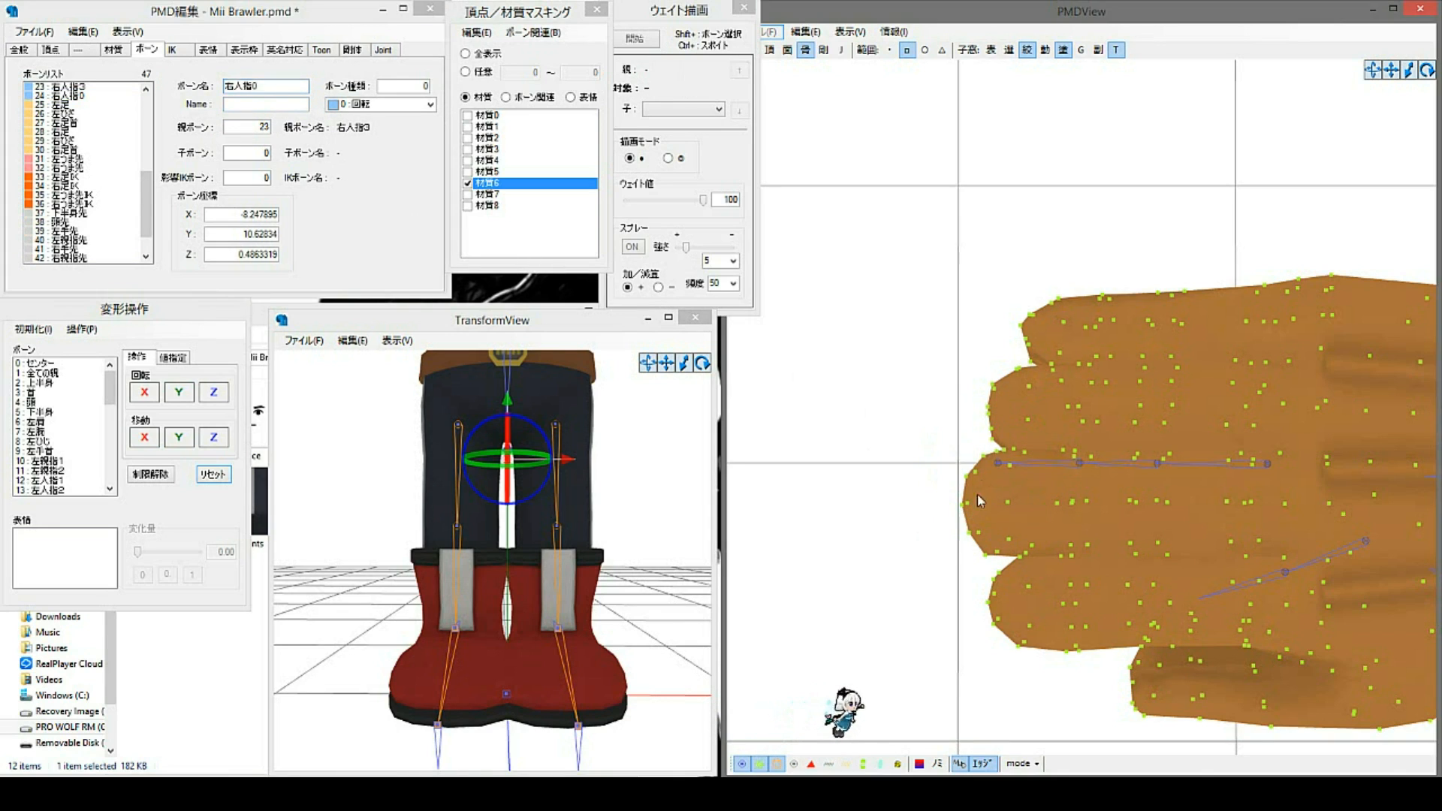
Step: Try the bone types 1: 回転/移動 and 2: IK on the fingertip bone 右人指0
left_click(999, 464)
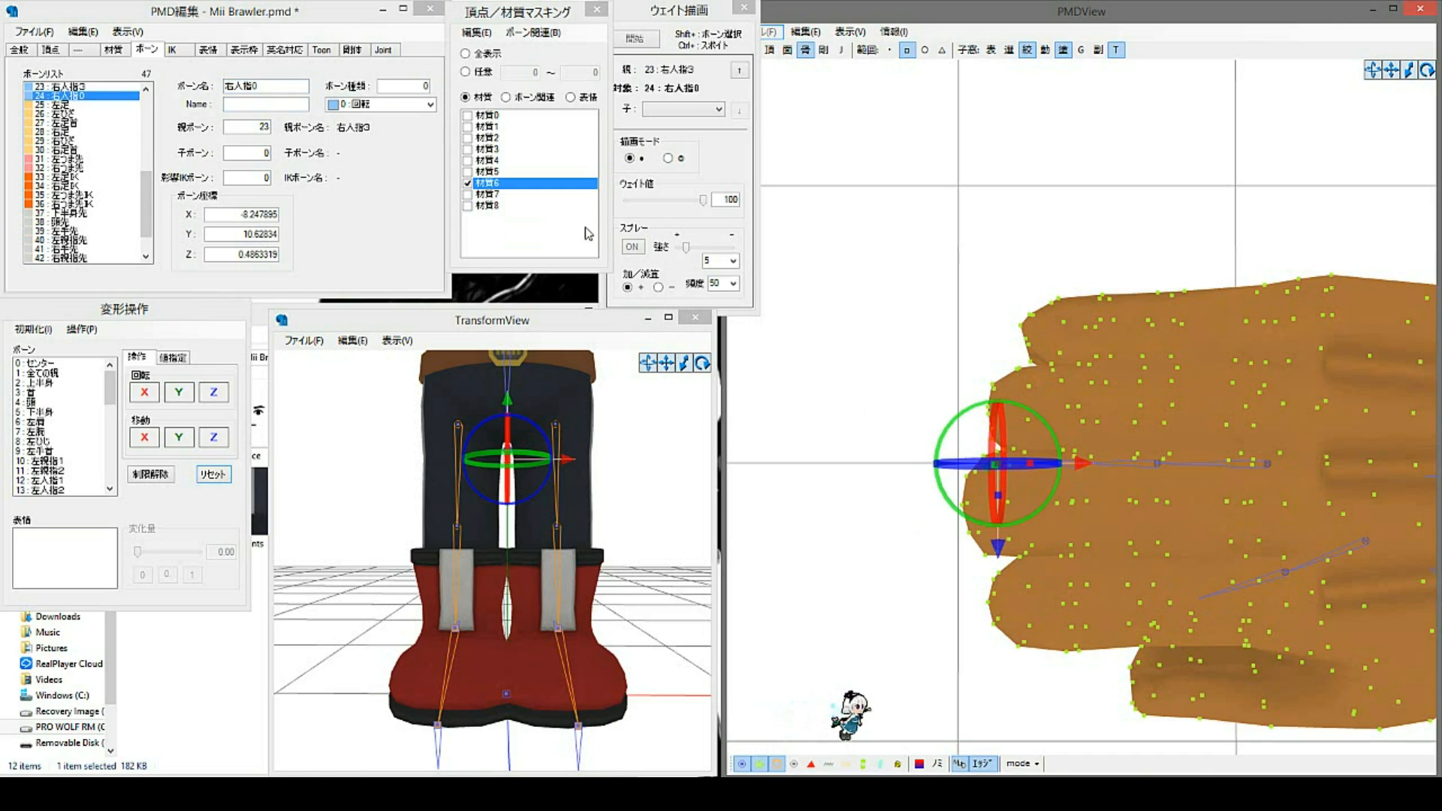
left_click(380, 105)
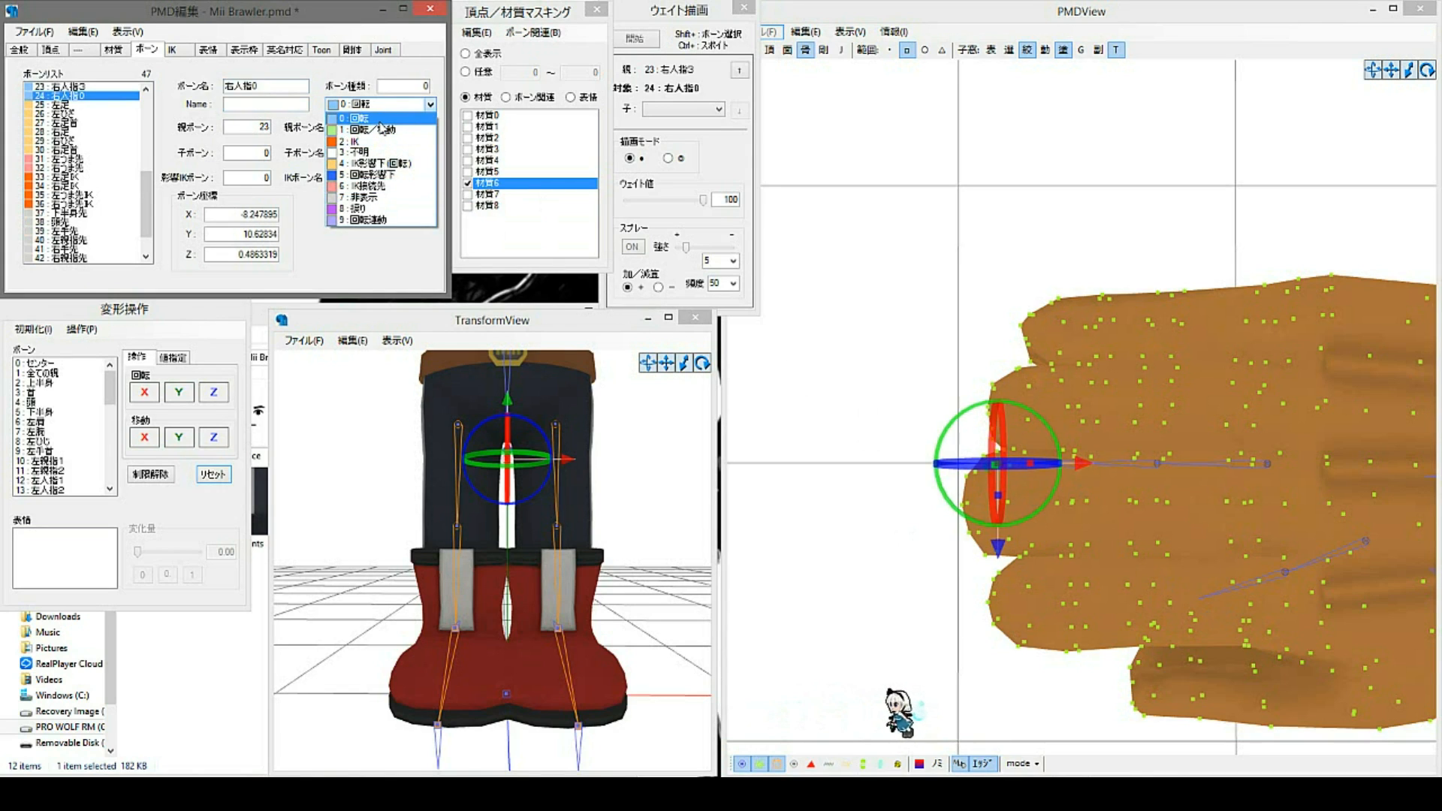
left_click(381, 120)
left_click(1020, 481)
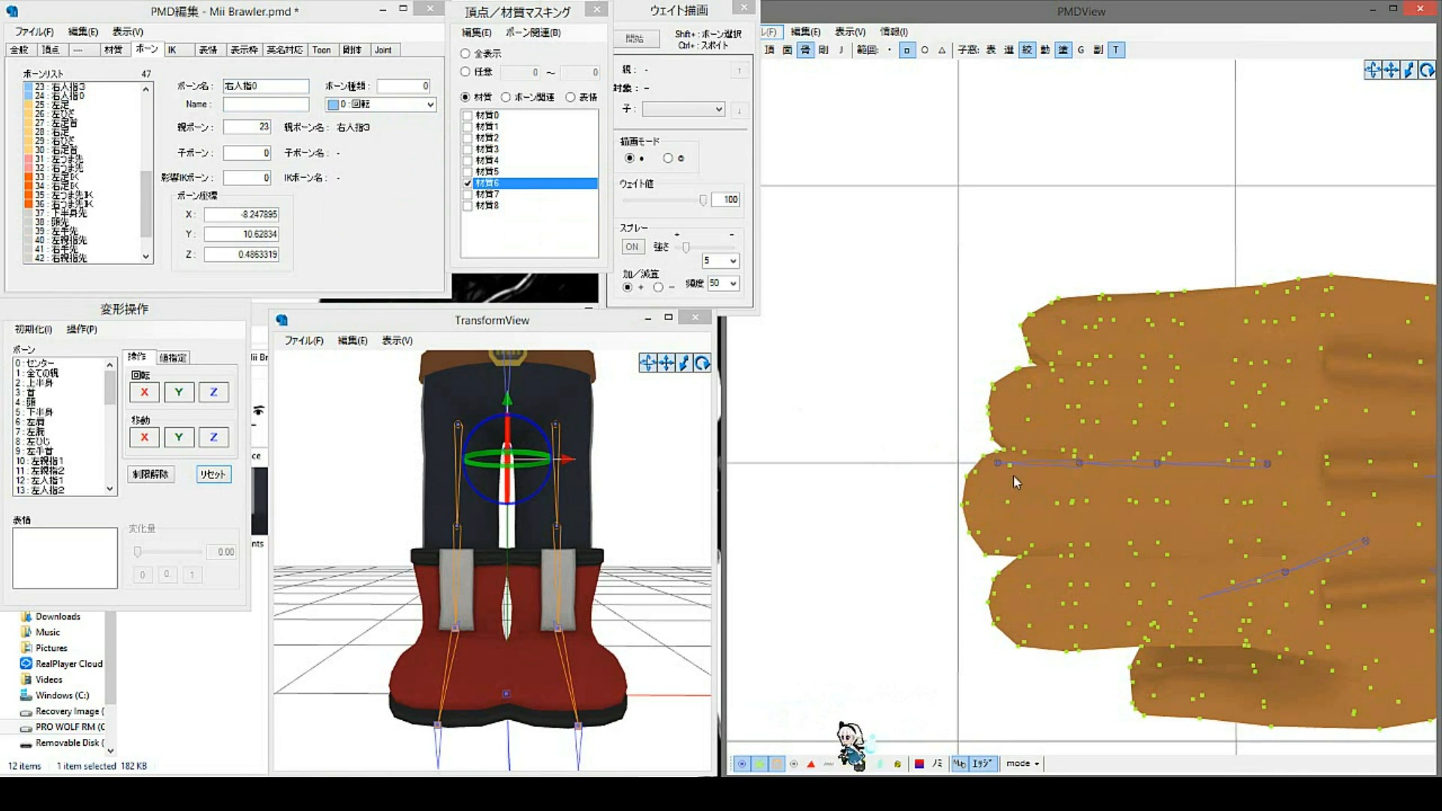
left_click(82, 96)
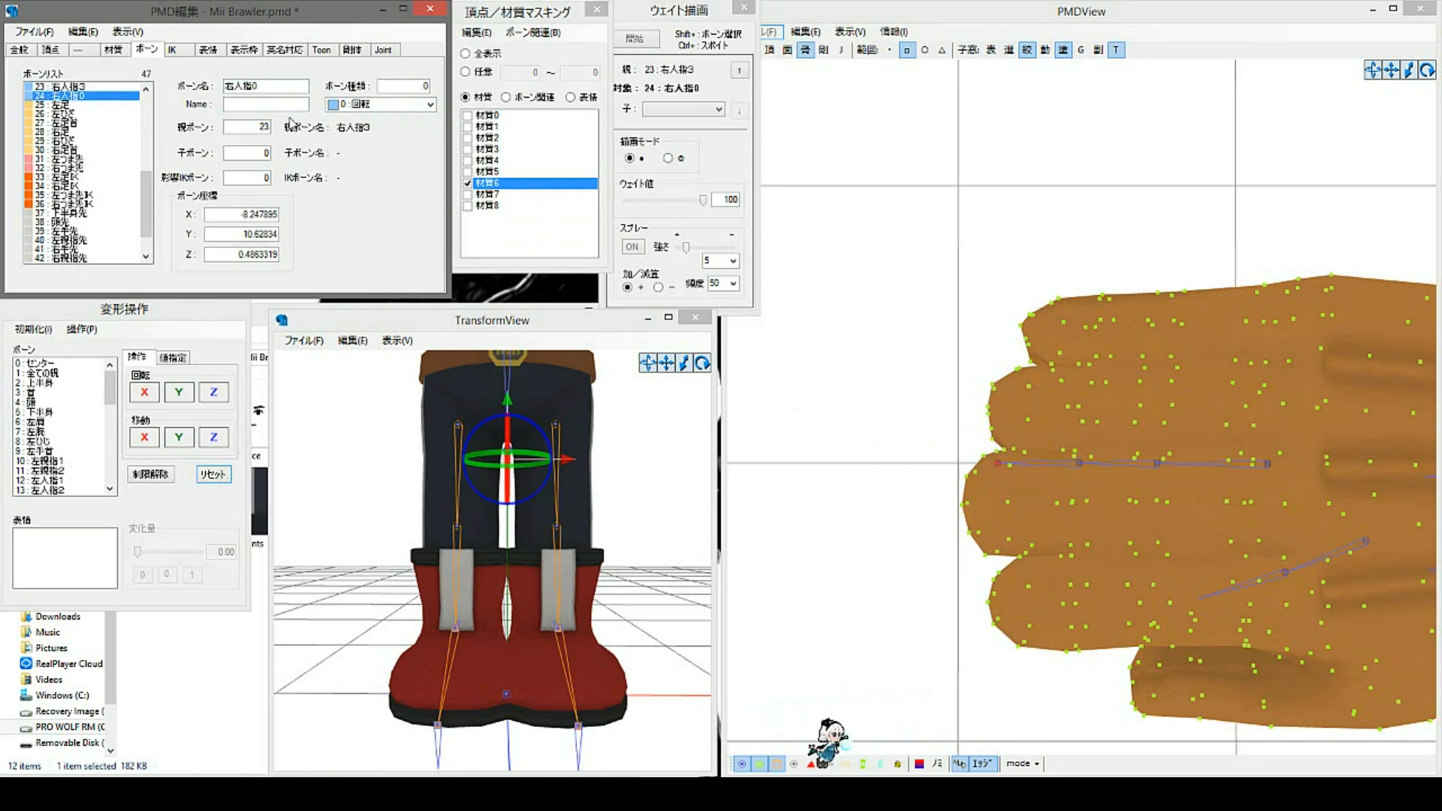
left_click(358, 105)
left_click(358, 111)
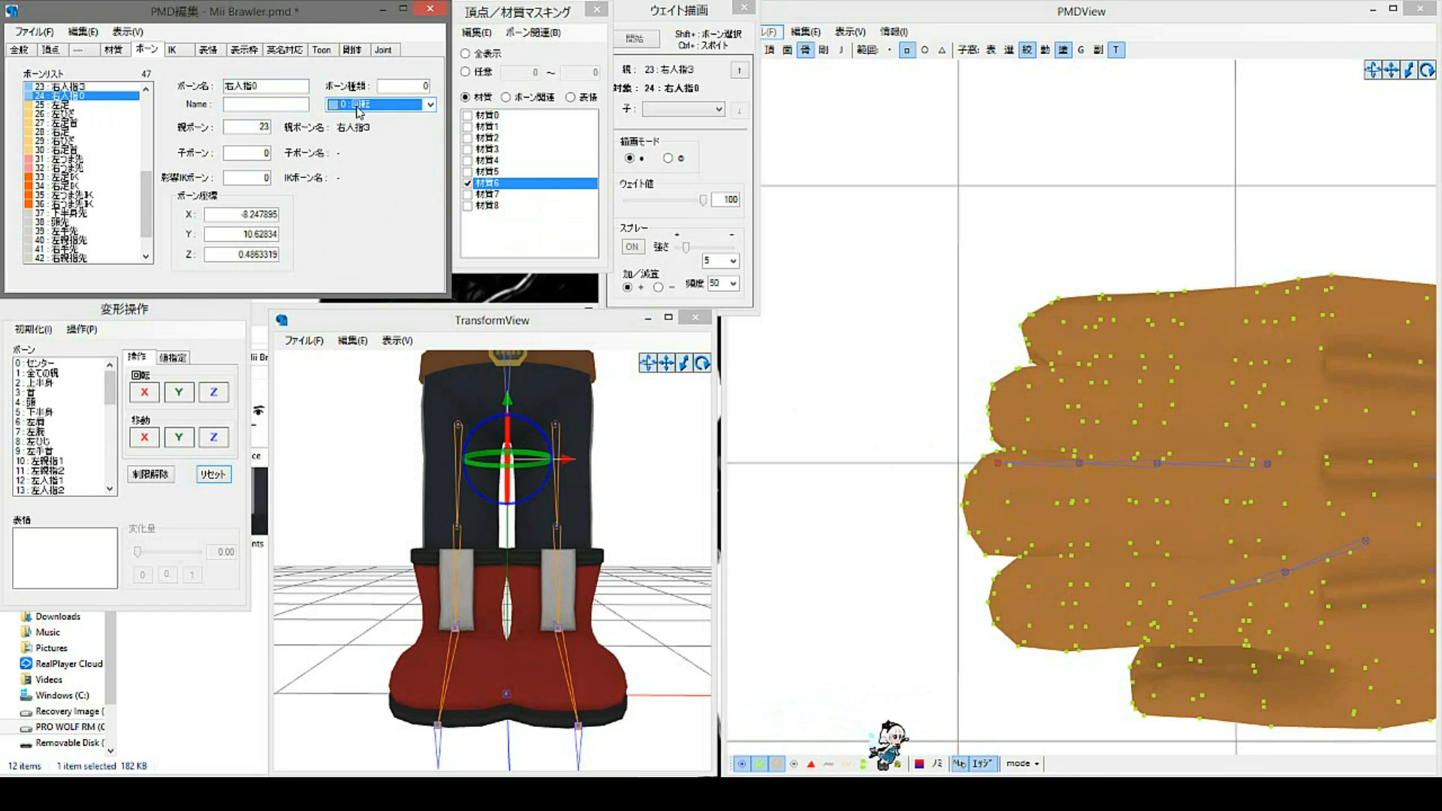
left_click(359, 112)
left_click(356, 127)
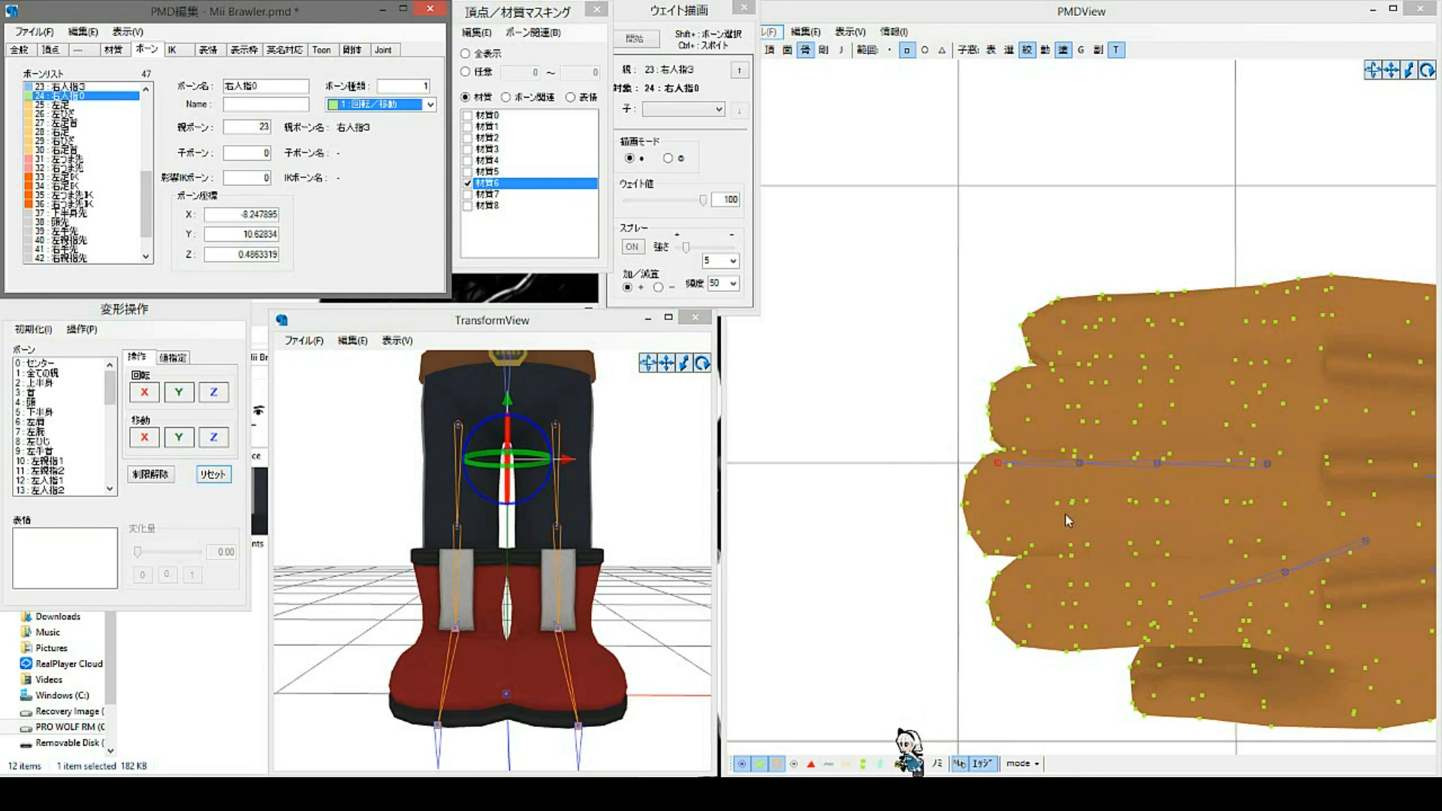
left_click(375, 105)
left_click(376, 137)
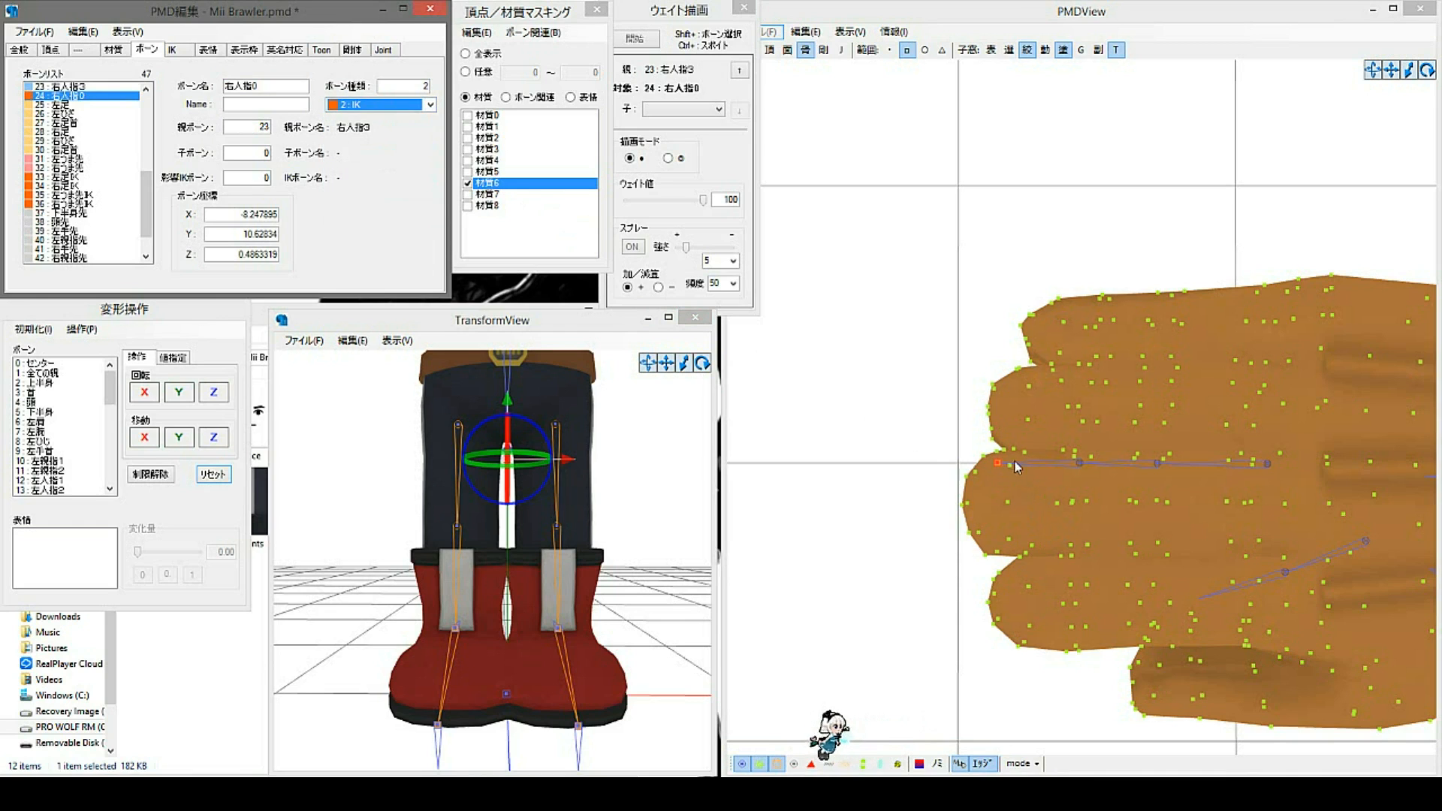
Step: Set the bone type of fingertip bone 右人指0 to 7: 非表示
left_click(415, 105)
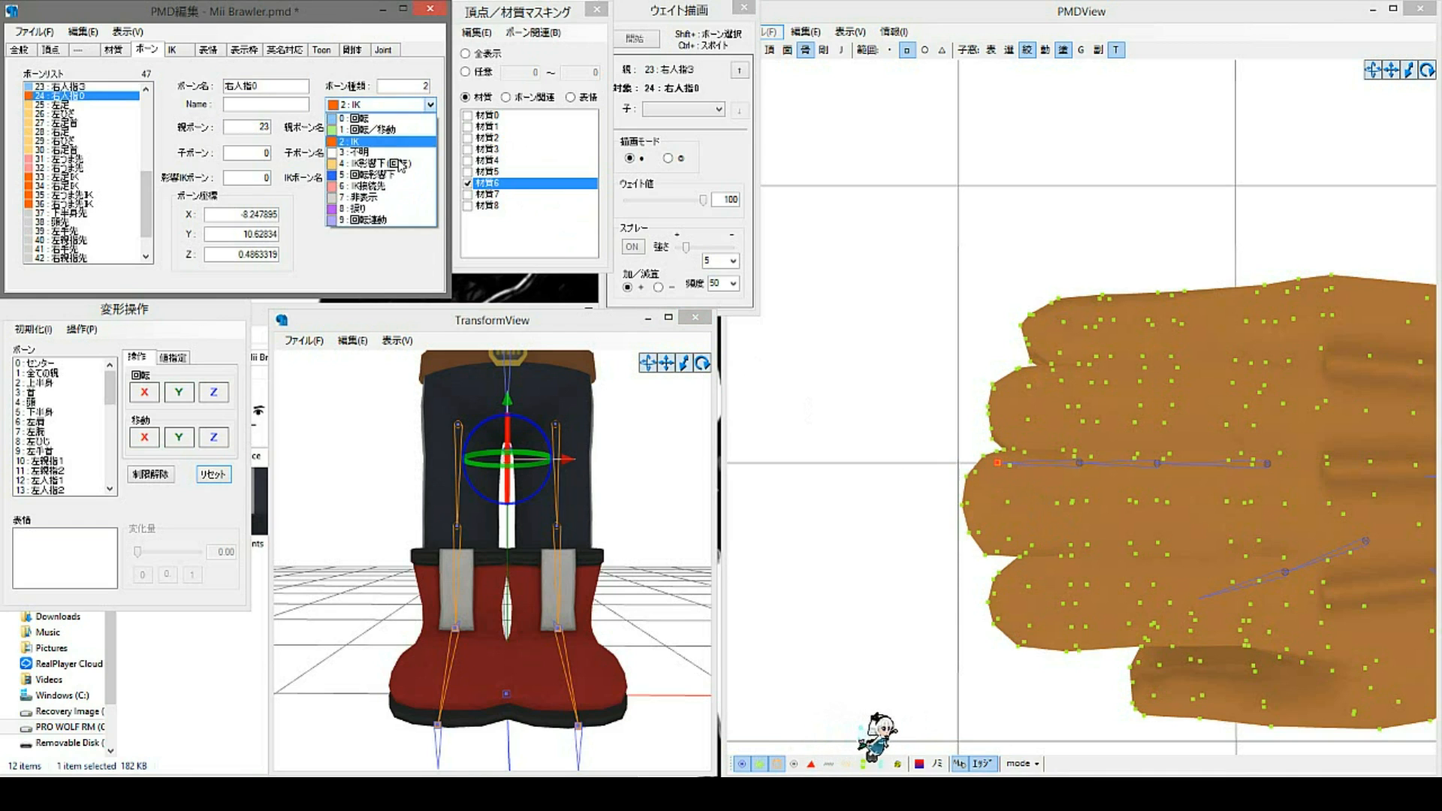
left_click(392, 200)
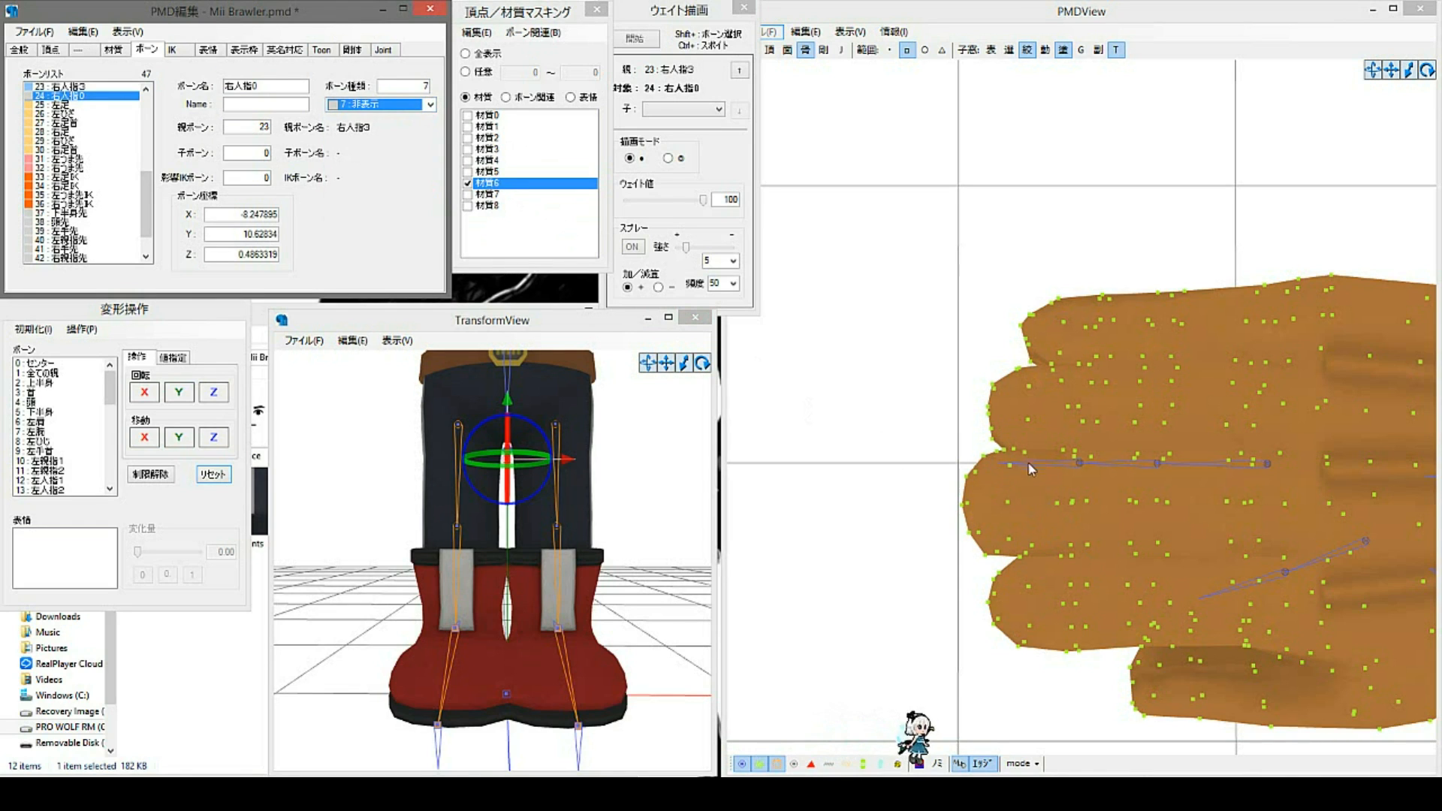
Step: Show the hidden bones to check the tip bones 右人指0 and 右親指先 in the hand, and turn their display off again
left_click(986, 459)
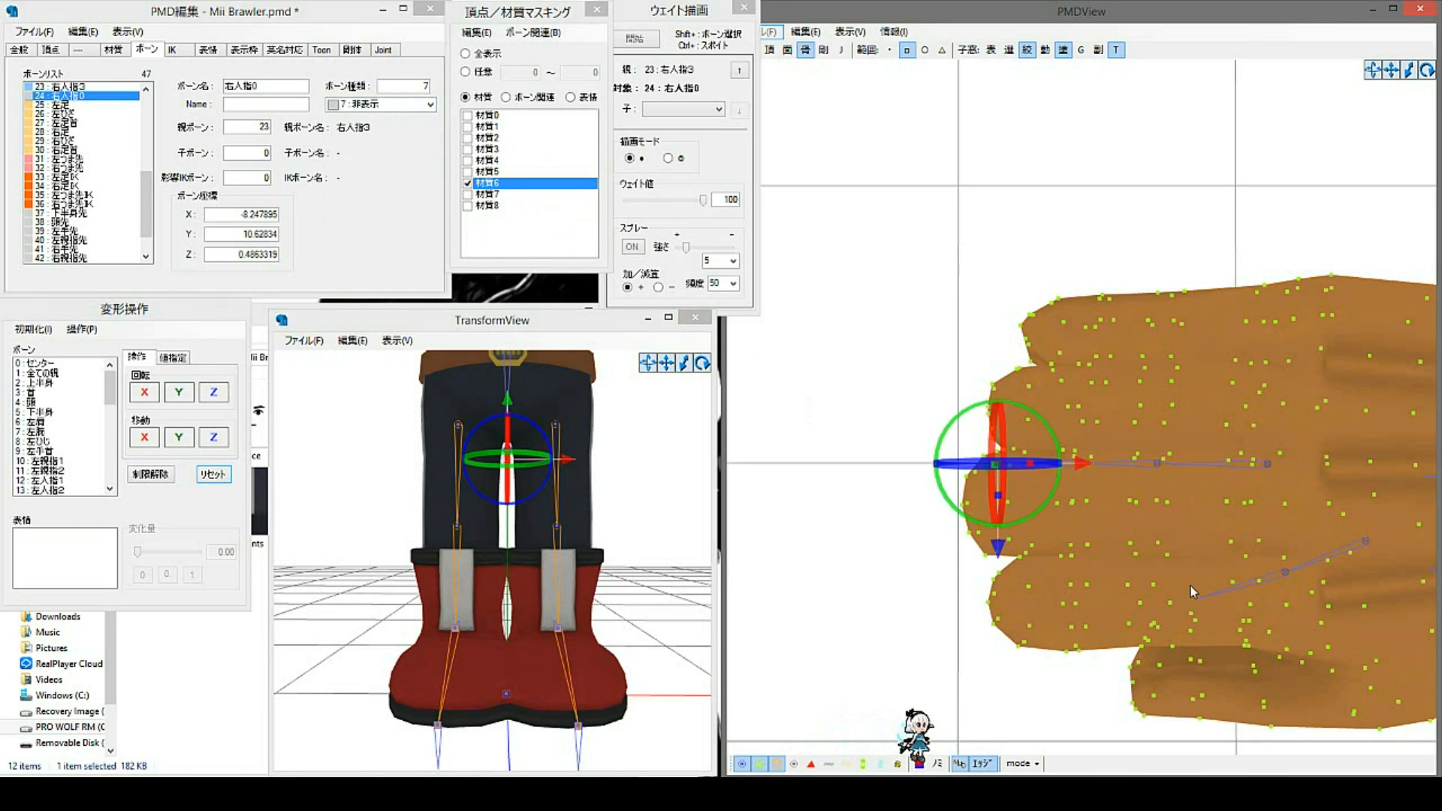
left_click_drag(1191, 586, 1208, 606)
left_click(863, 595)
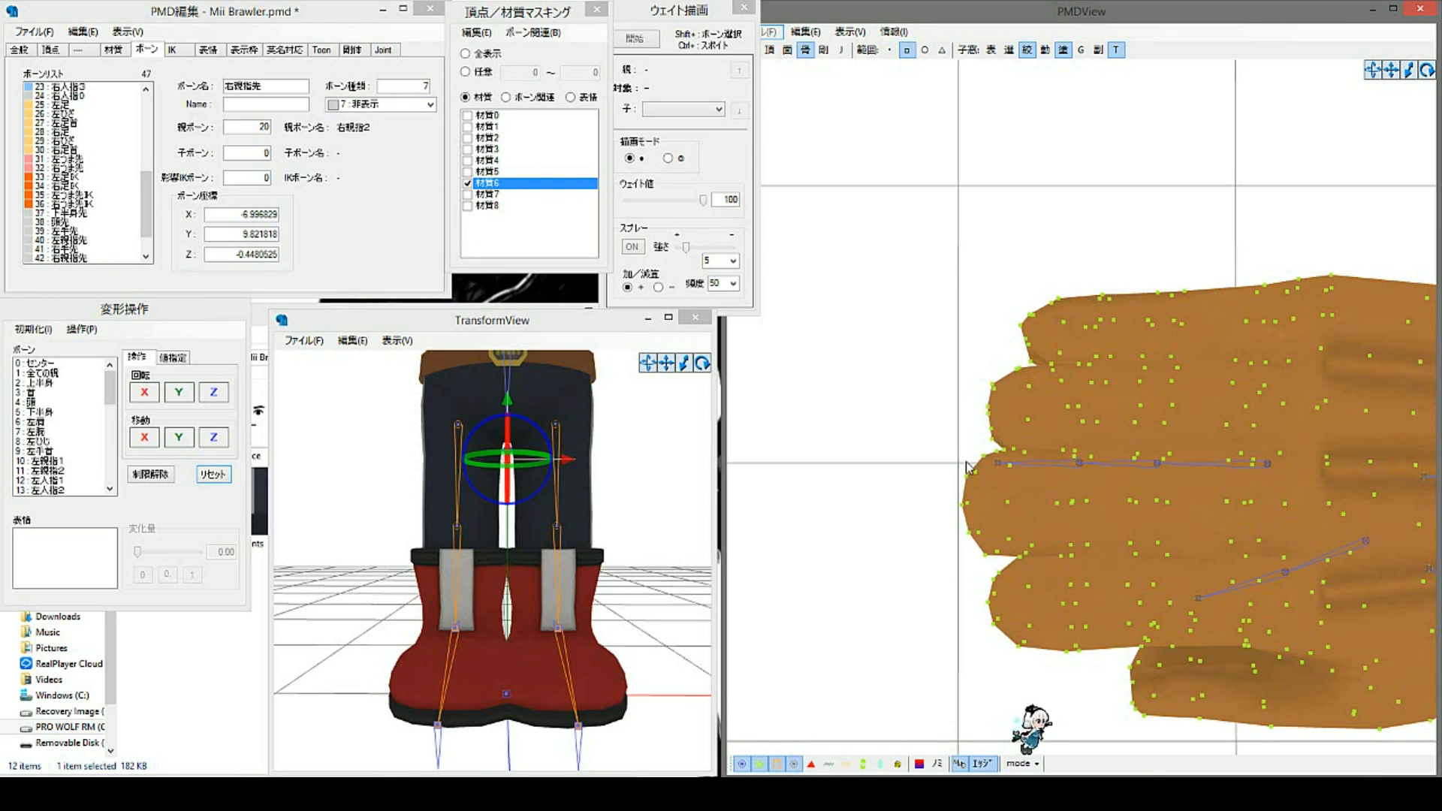
left_click(996, 463)
left_click(1031, 503)
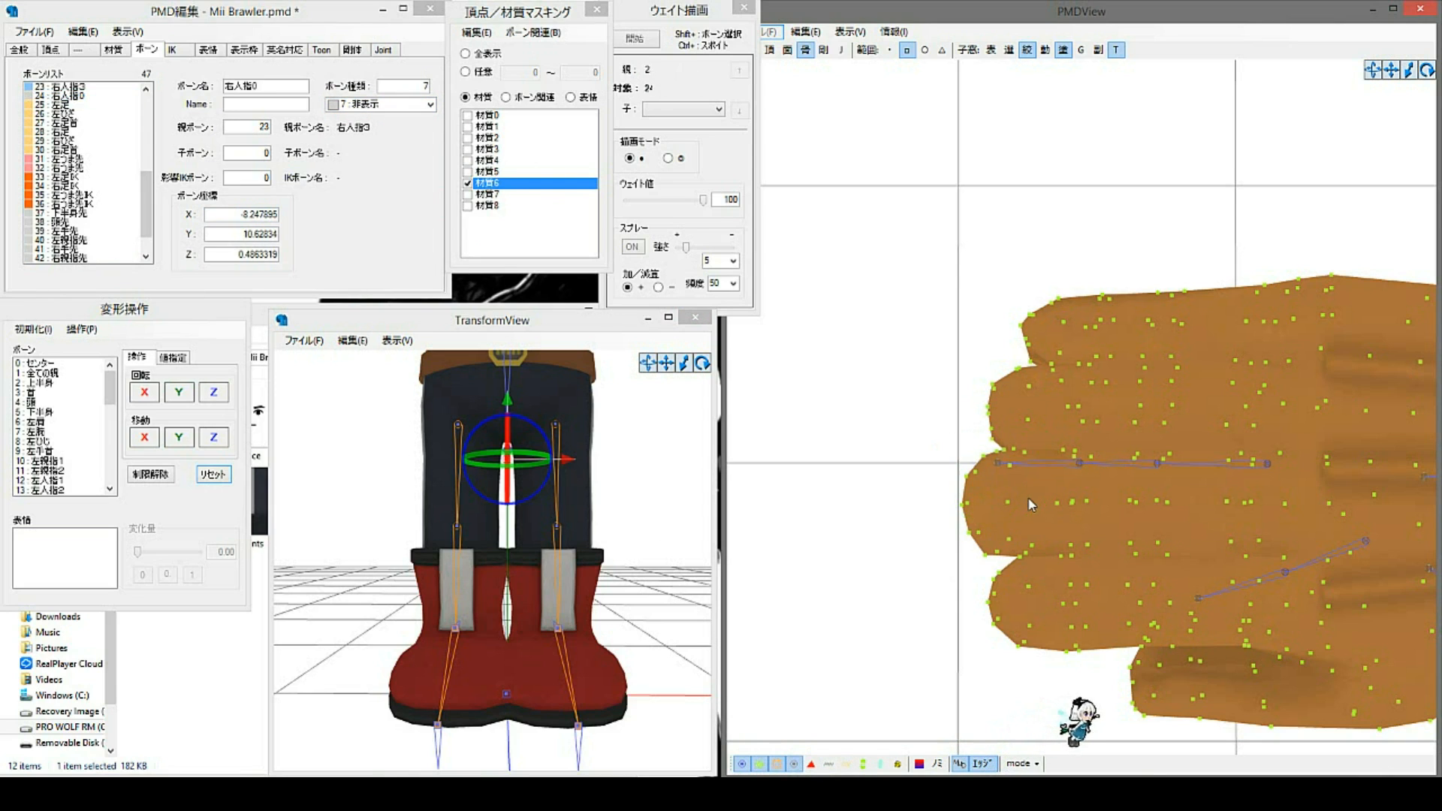
left_click(1001, 467)
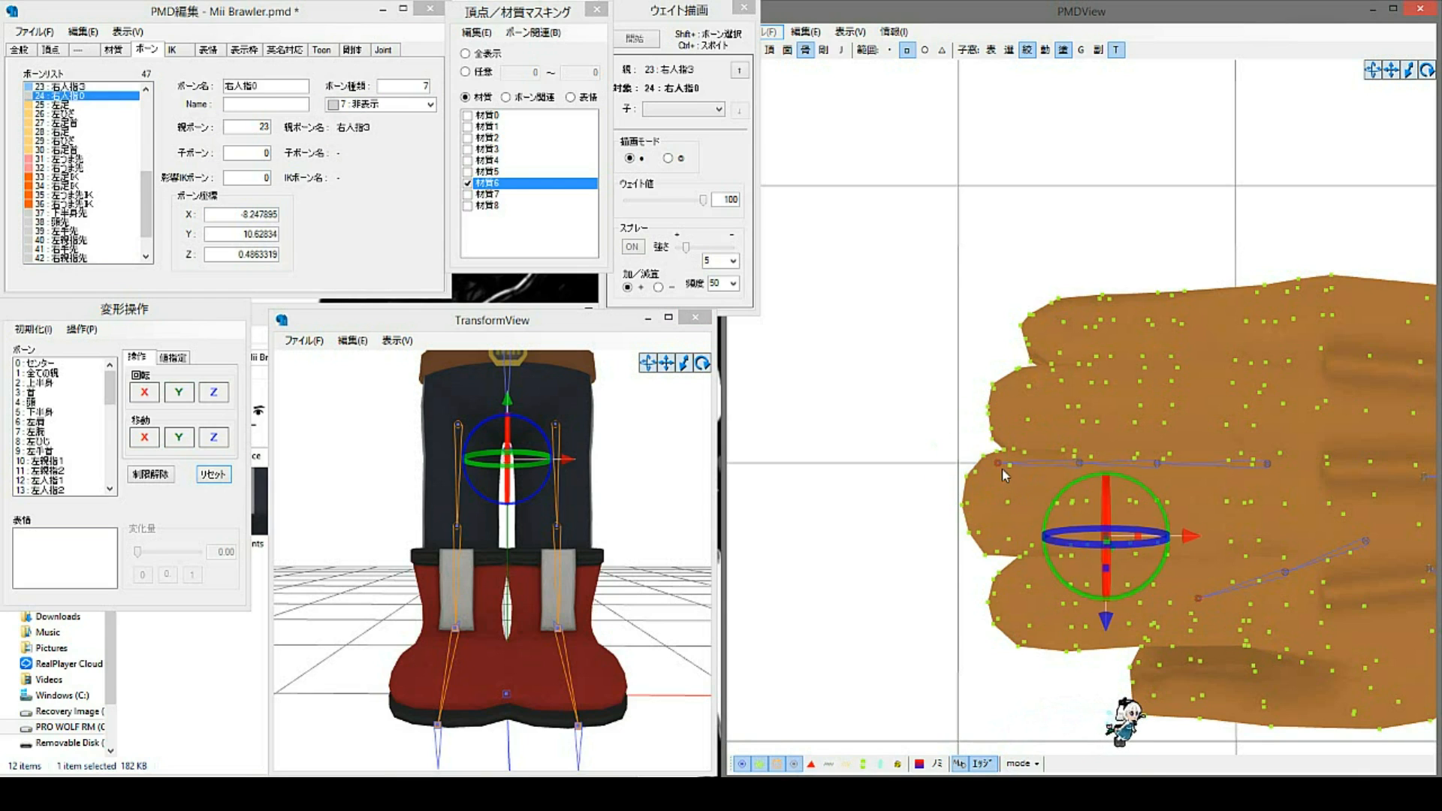
left_click(992, 539)
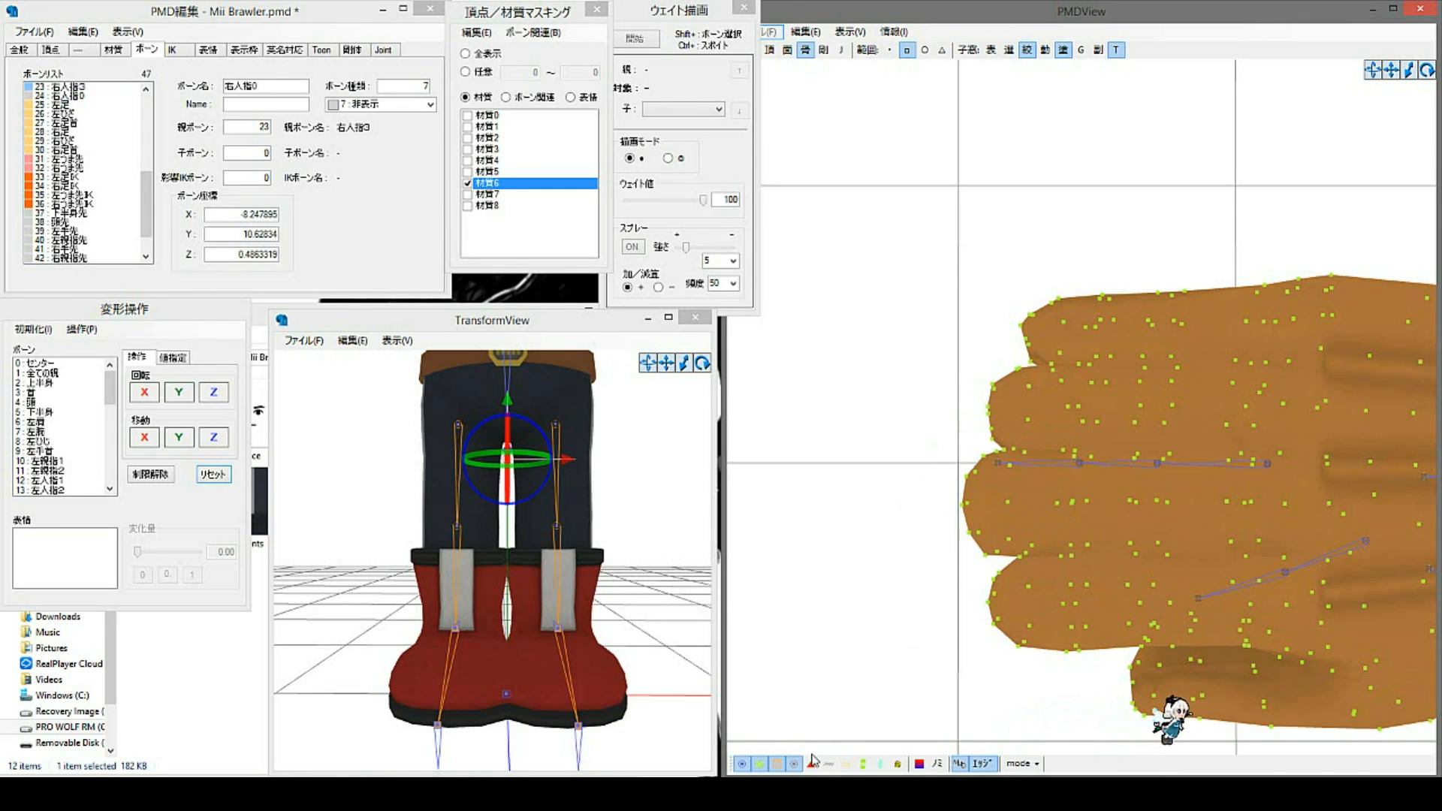
left_click(1011, 460)
left_click(1042, 522)
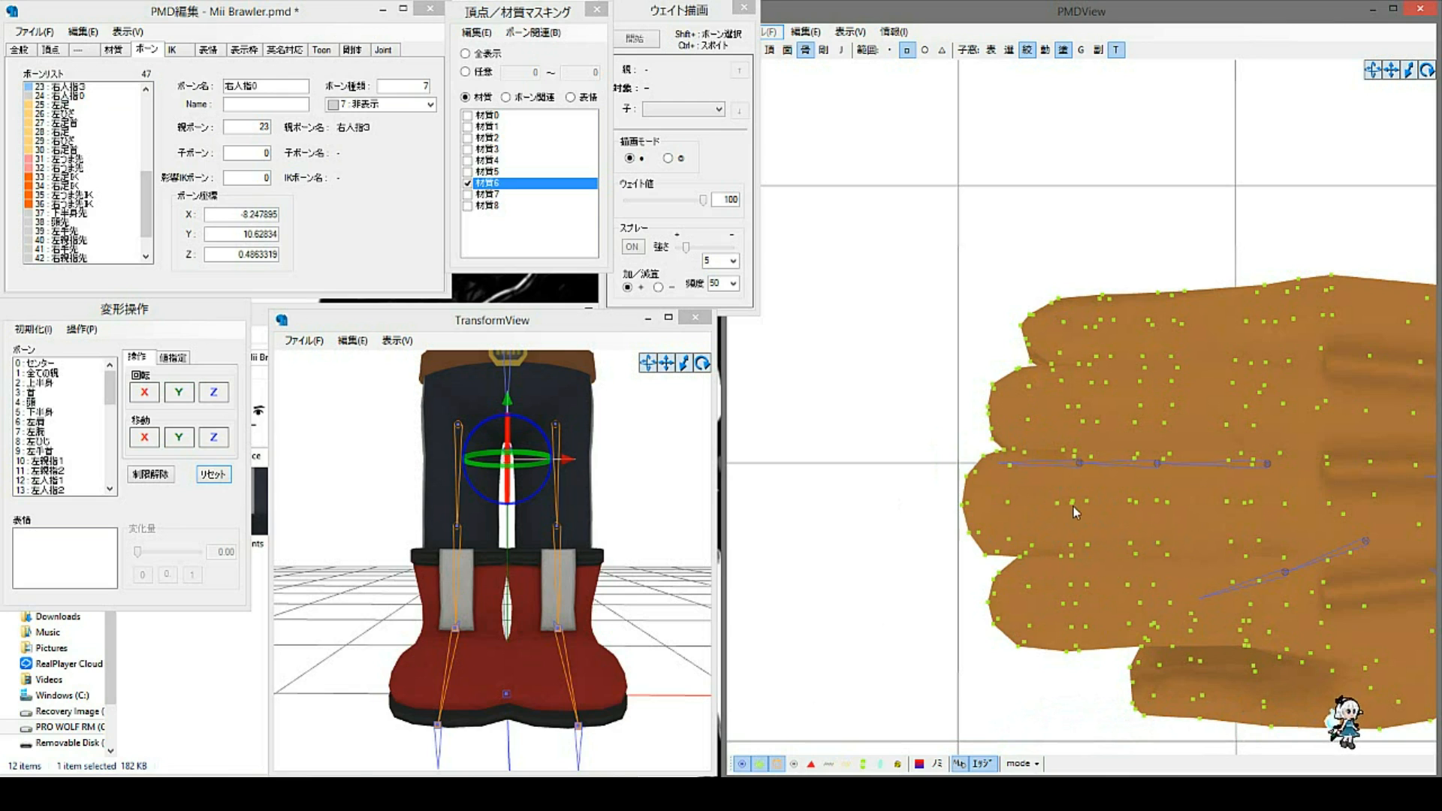
Step: Move the right thumb bones down into the thumb of the hand mesh and back toward the wrist
scroll(1116, 511, "down", 5)
middle_click_drag(1119, 547, 1066, 499)
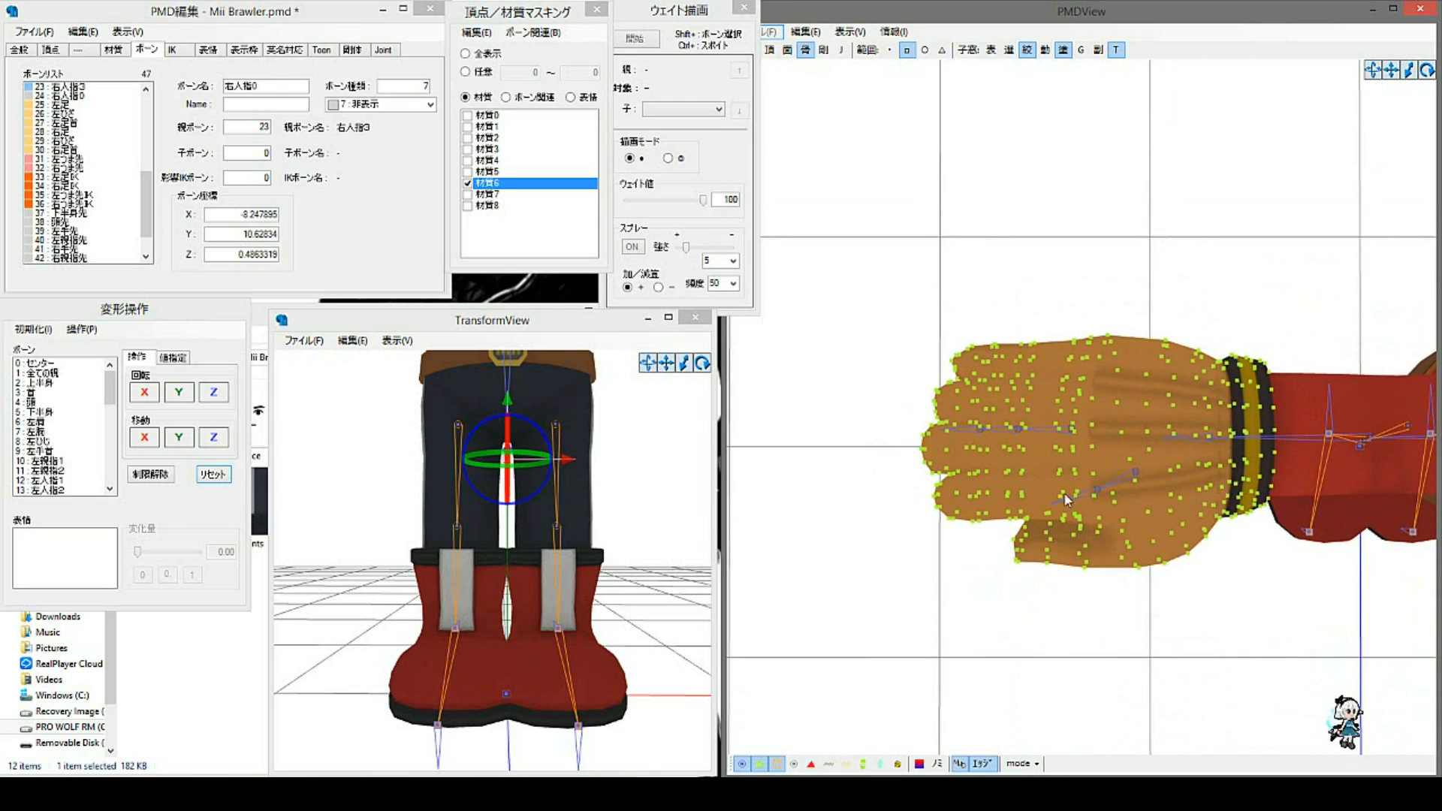
left_click(1068, 485)
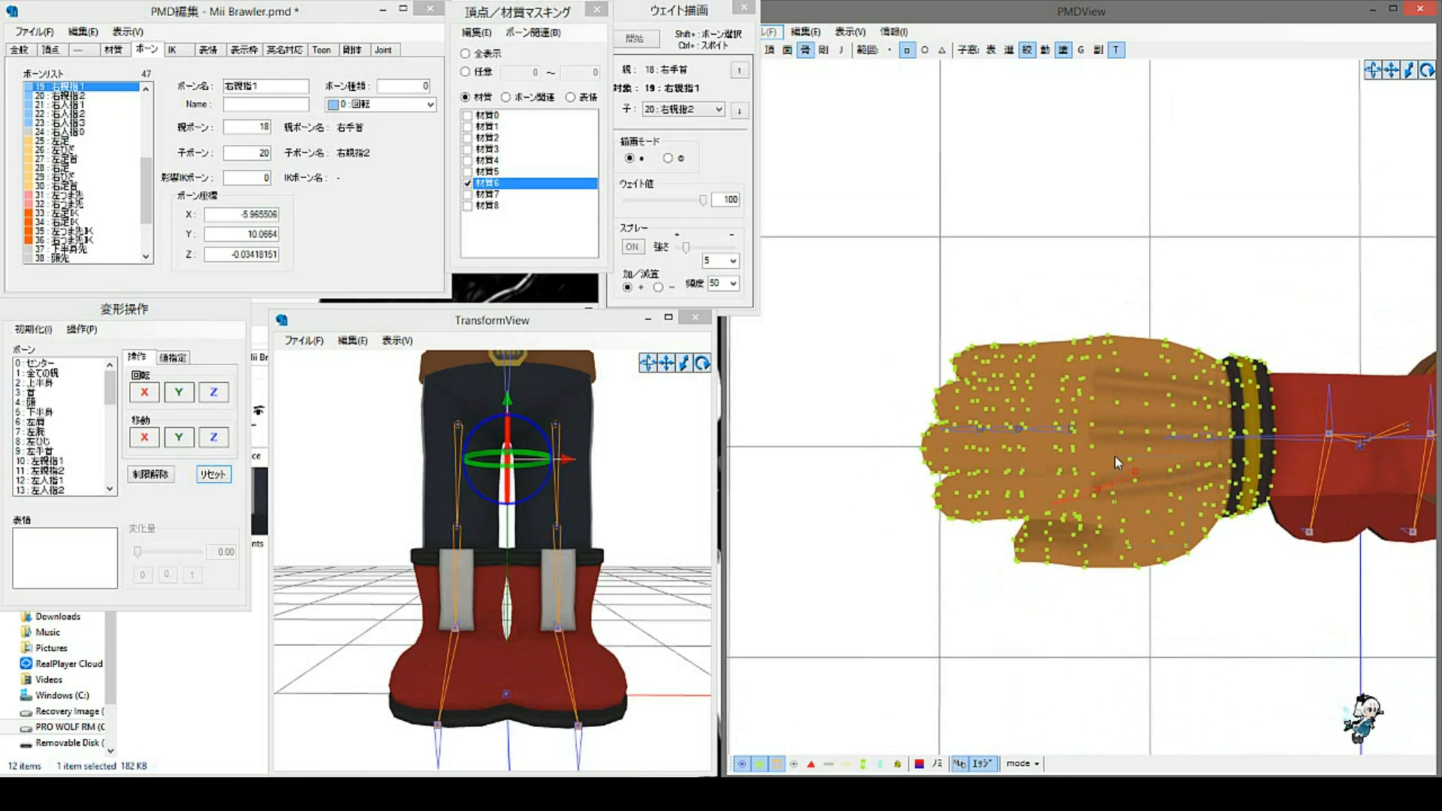
left_click_drag(1095, 582, 1095, 616)
left_click_drag(1178, 531, 1155, 534)
left_click_drag(1052, 559, 1097, 622)
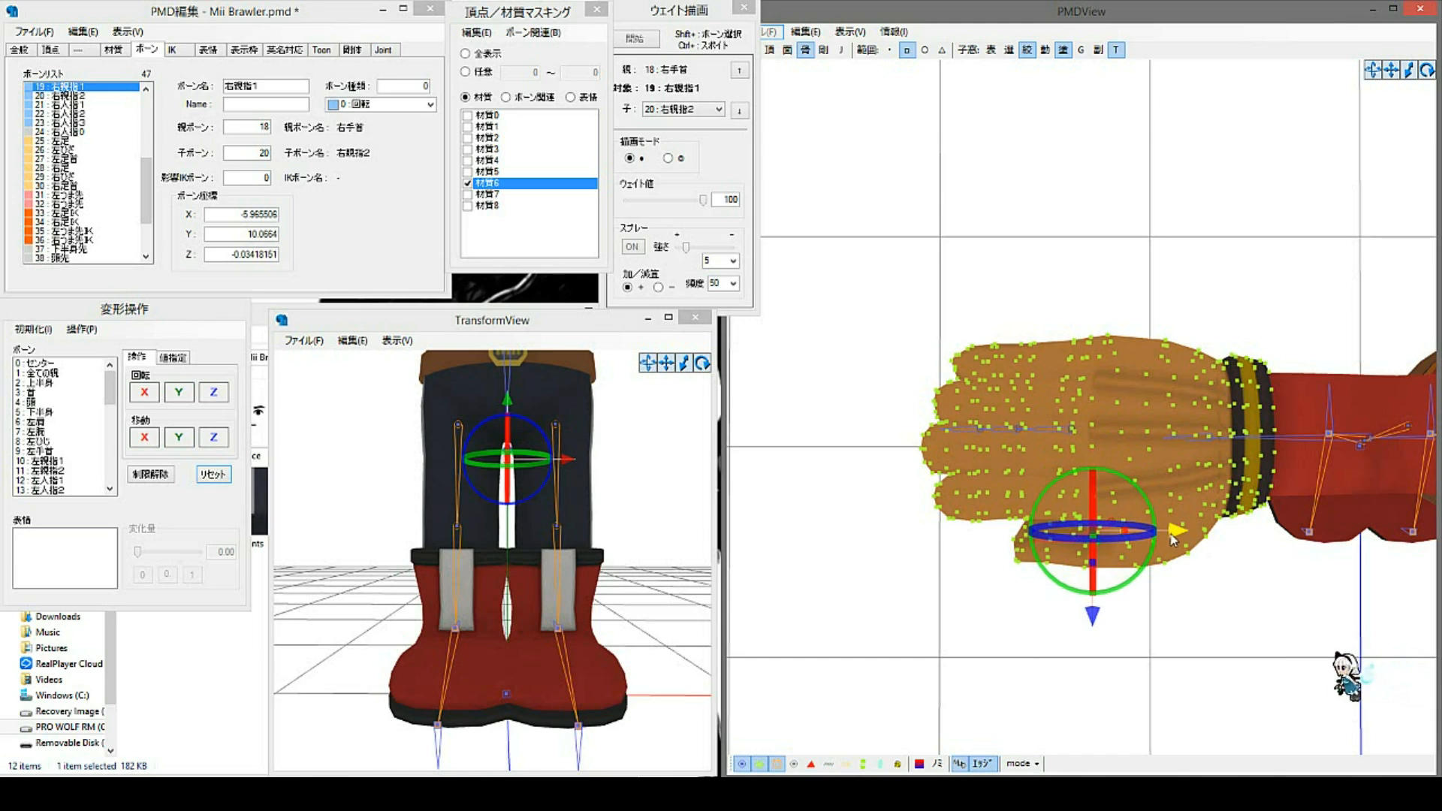
left_click_drag(1174, 534, 1241, 533)
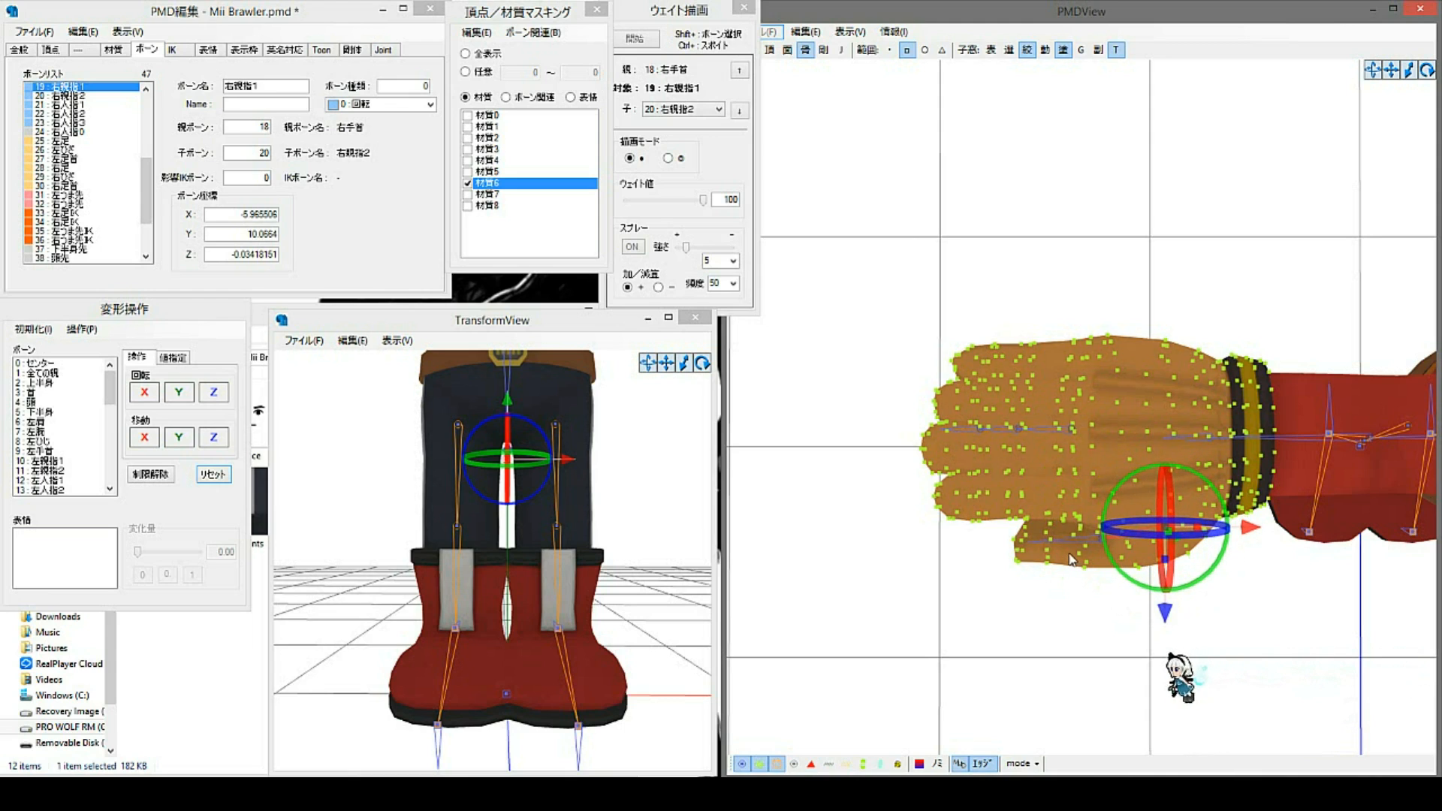
Step: Reposition the middle thumb bone and the tip bone 右親指先 to follow the thumb mesh
left_click(1098, 554)
left_click_drag(1134, 620, 1136, 668)
left_click(1062, 642)
scroll(1062, 643, "up", 2)
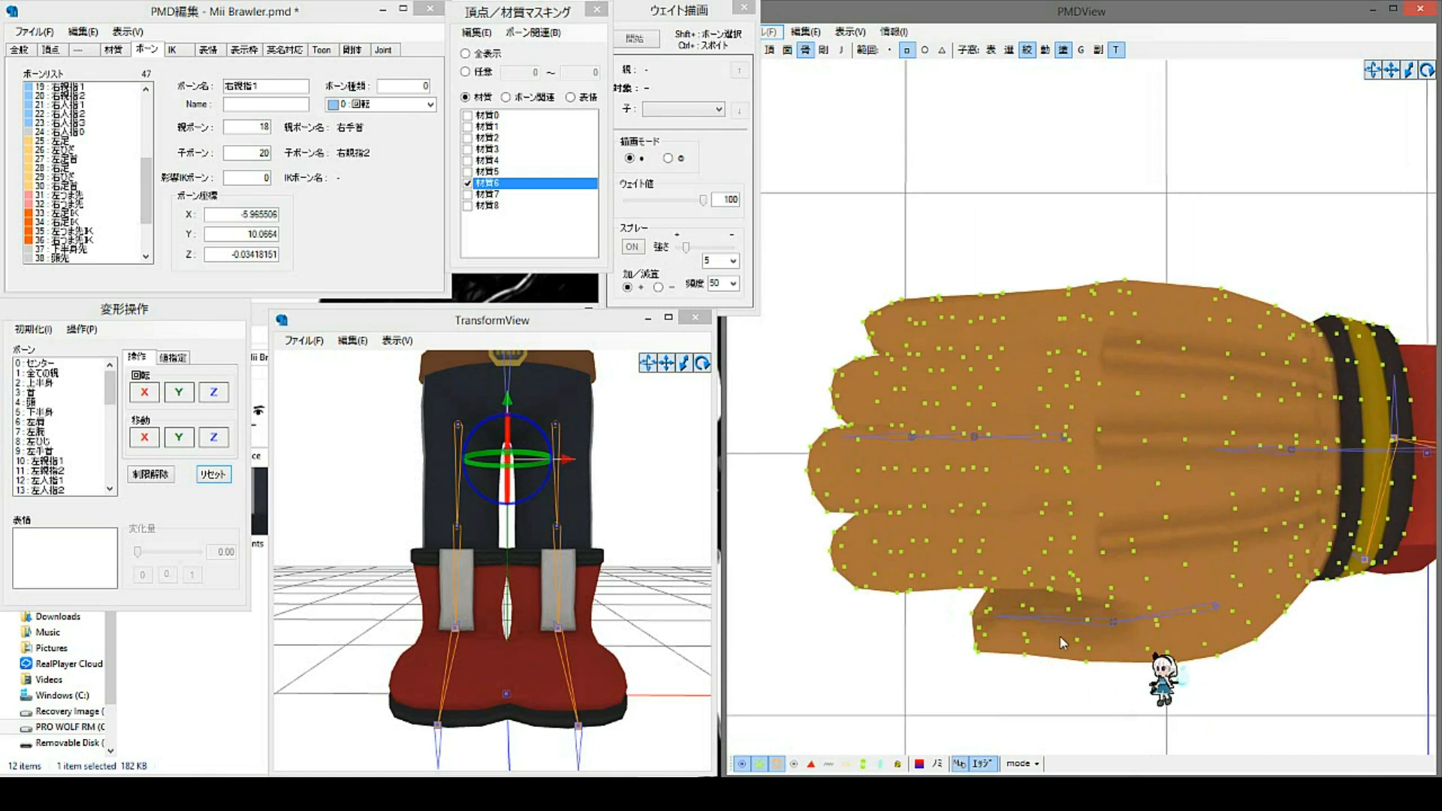
scroll(1062, 642, "up", 3)
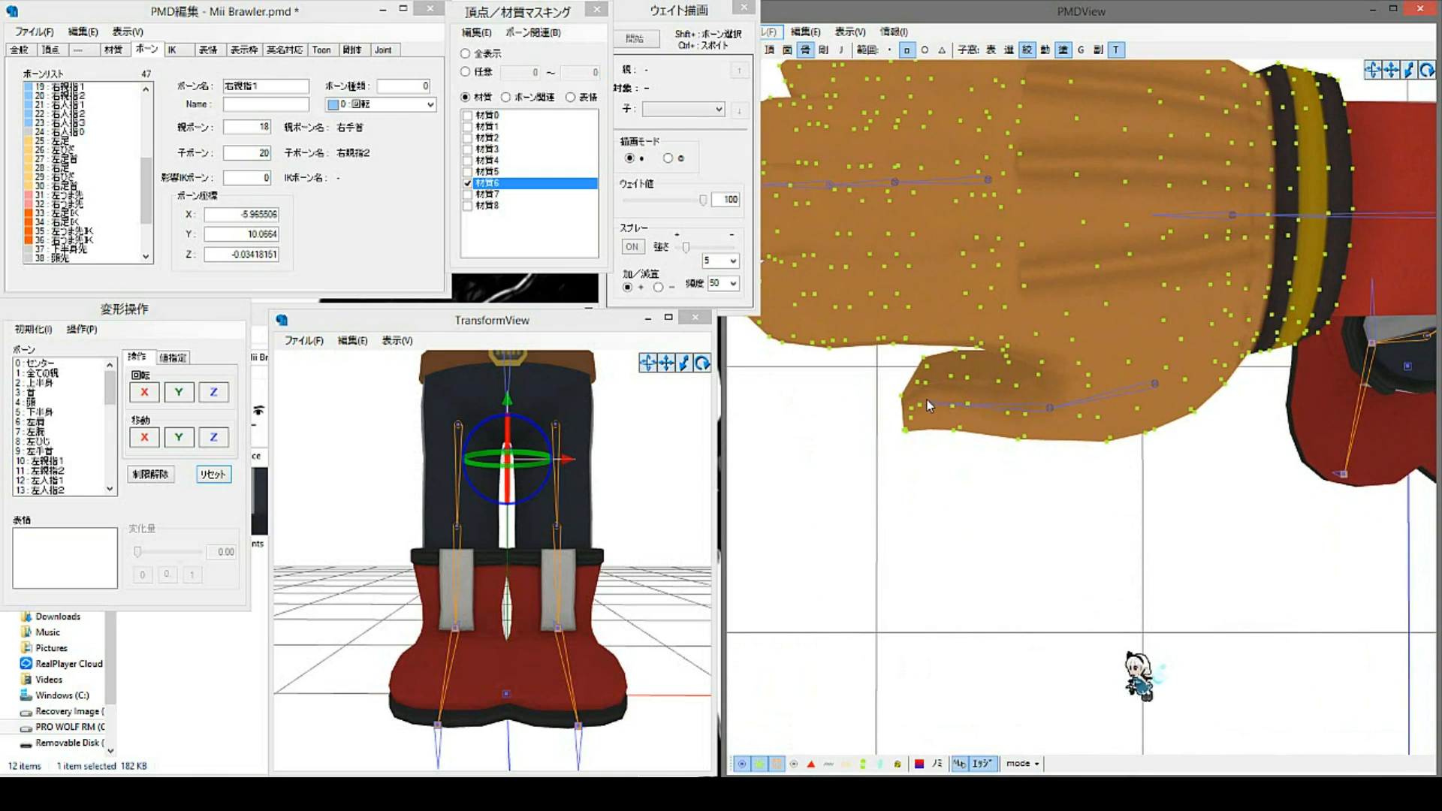
left_click(927, 404)
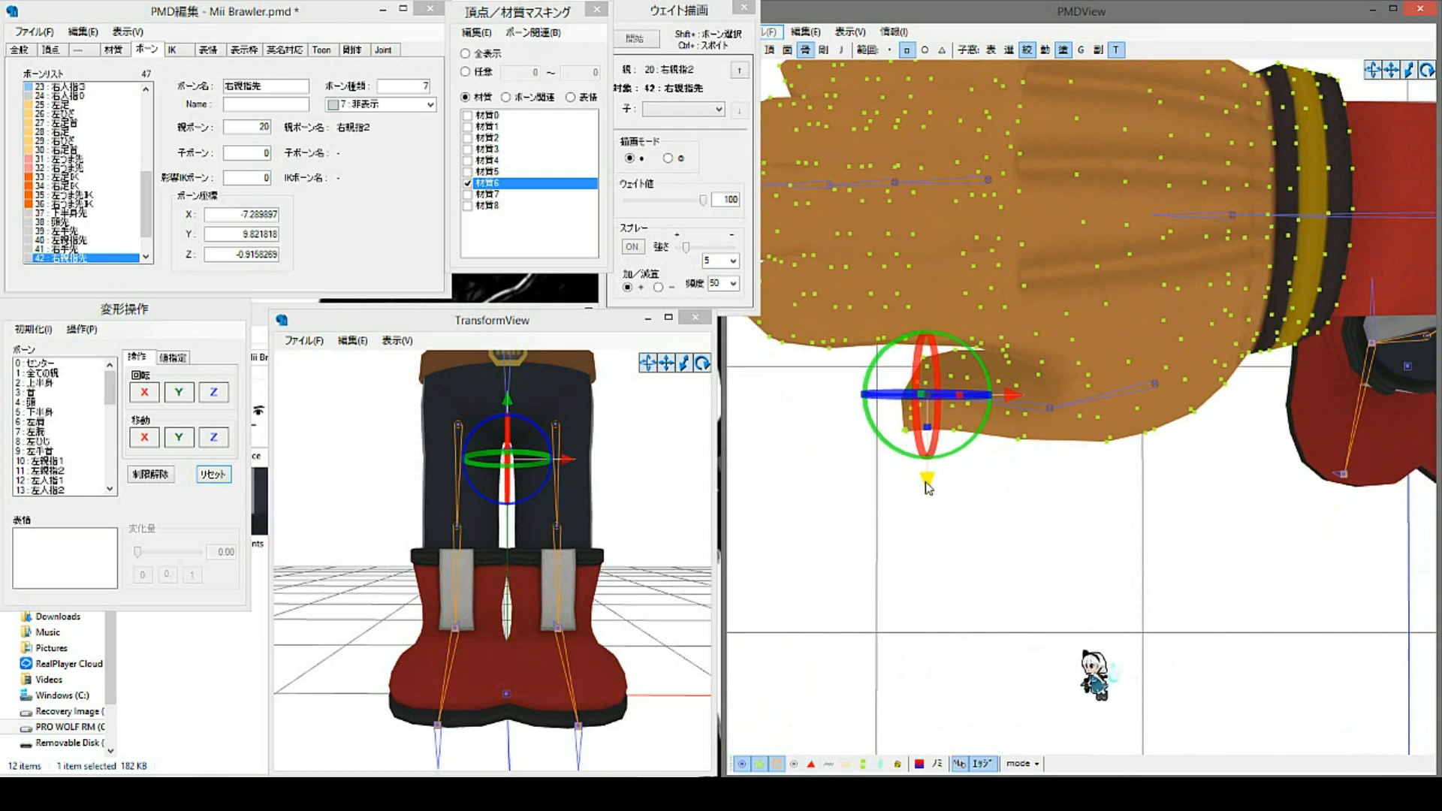
left_click(1050, 503)
Step: Fine-tune the positions of bones 右親指2 and 右親指1 so the joints sit inside the thumb
right_click_drag(1074, 488, 1109, 478)
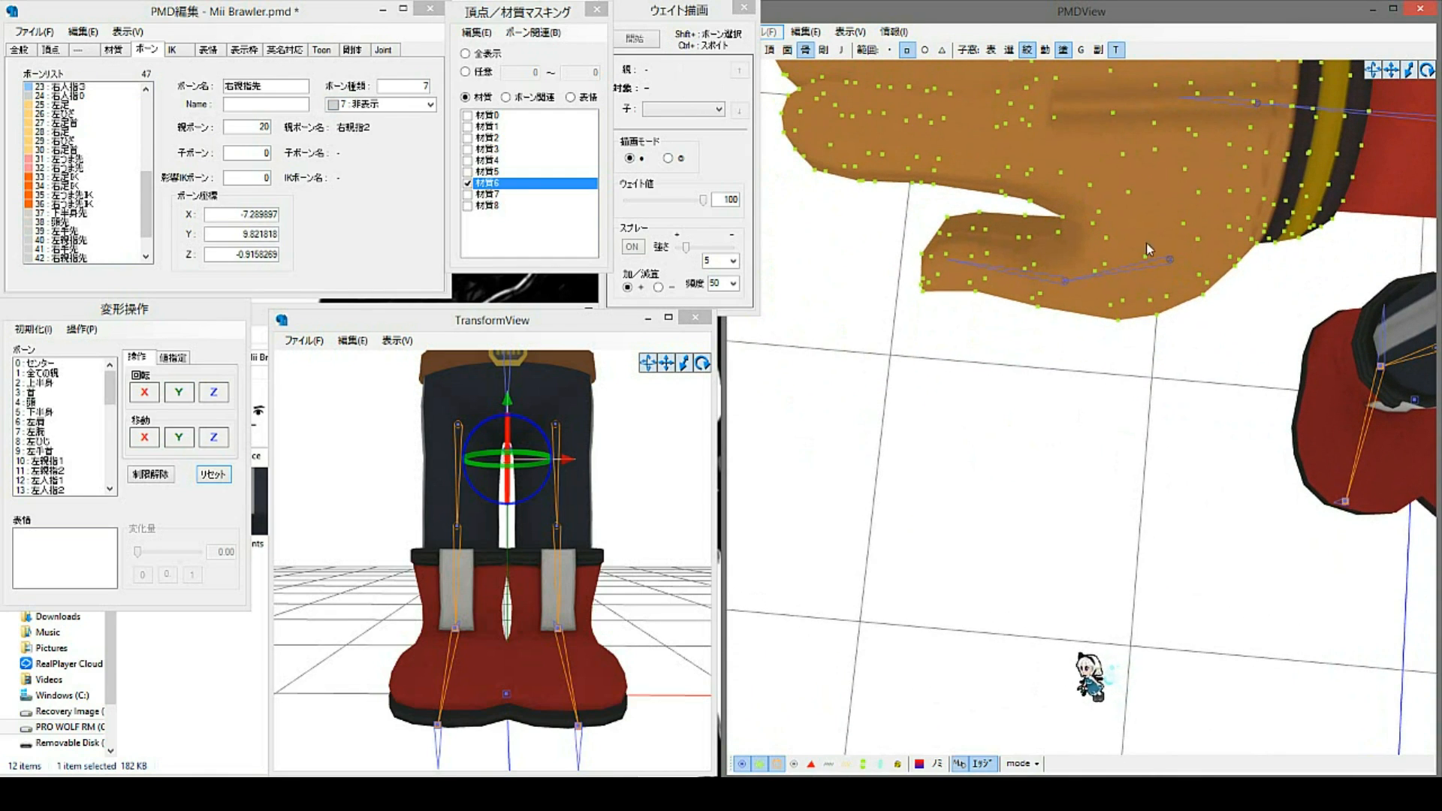
left_click(1062, 275)
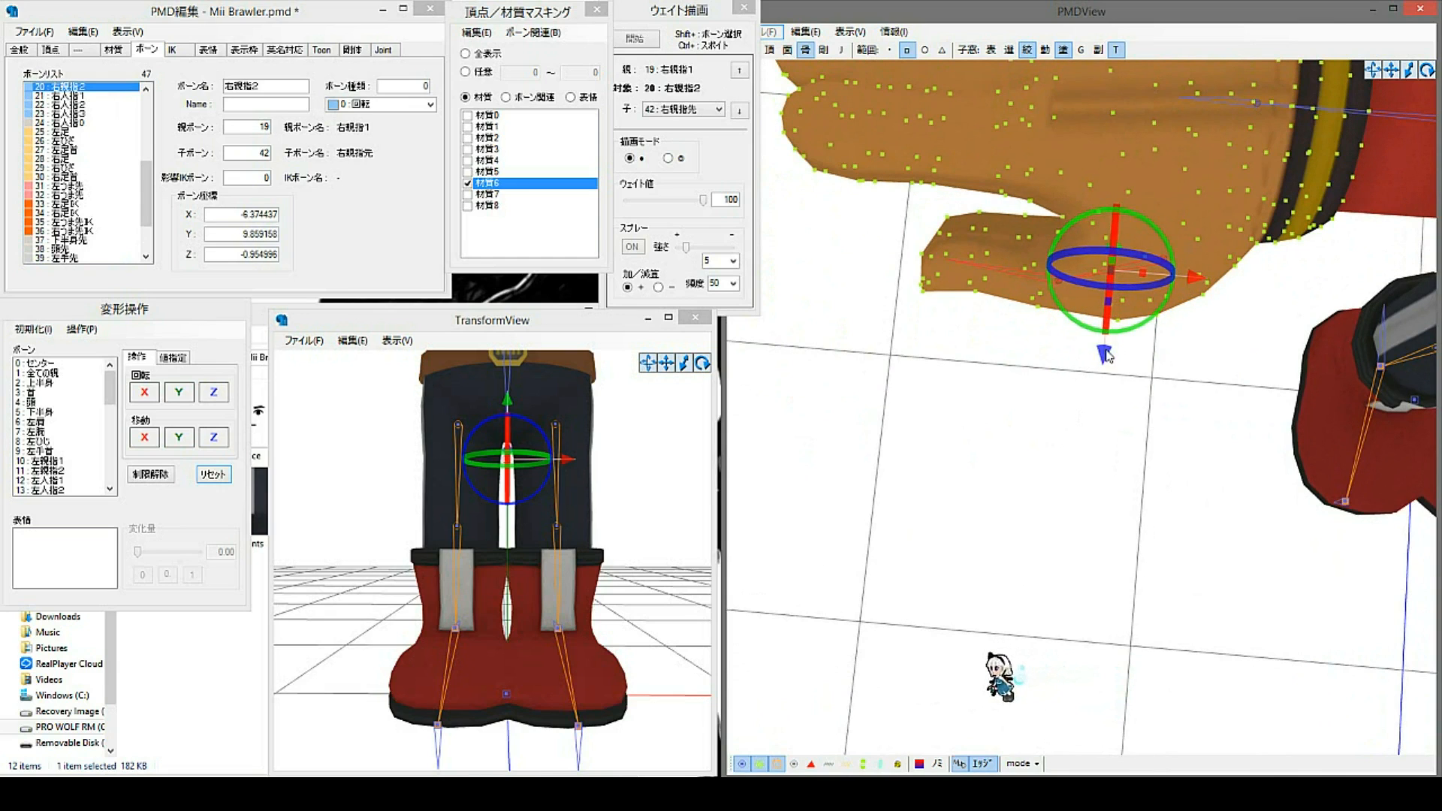
left_click(1164, 256)
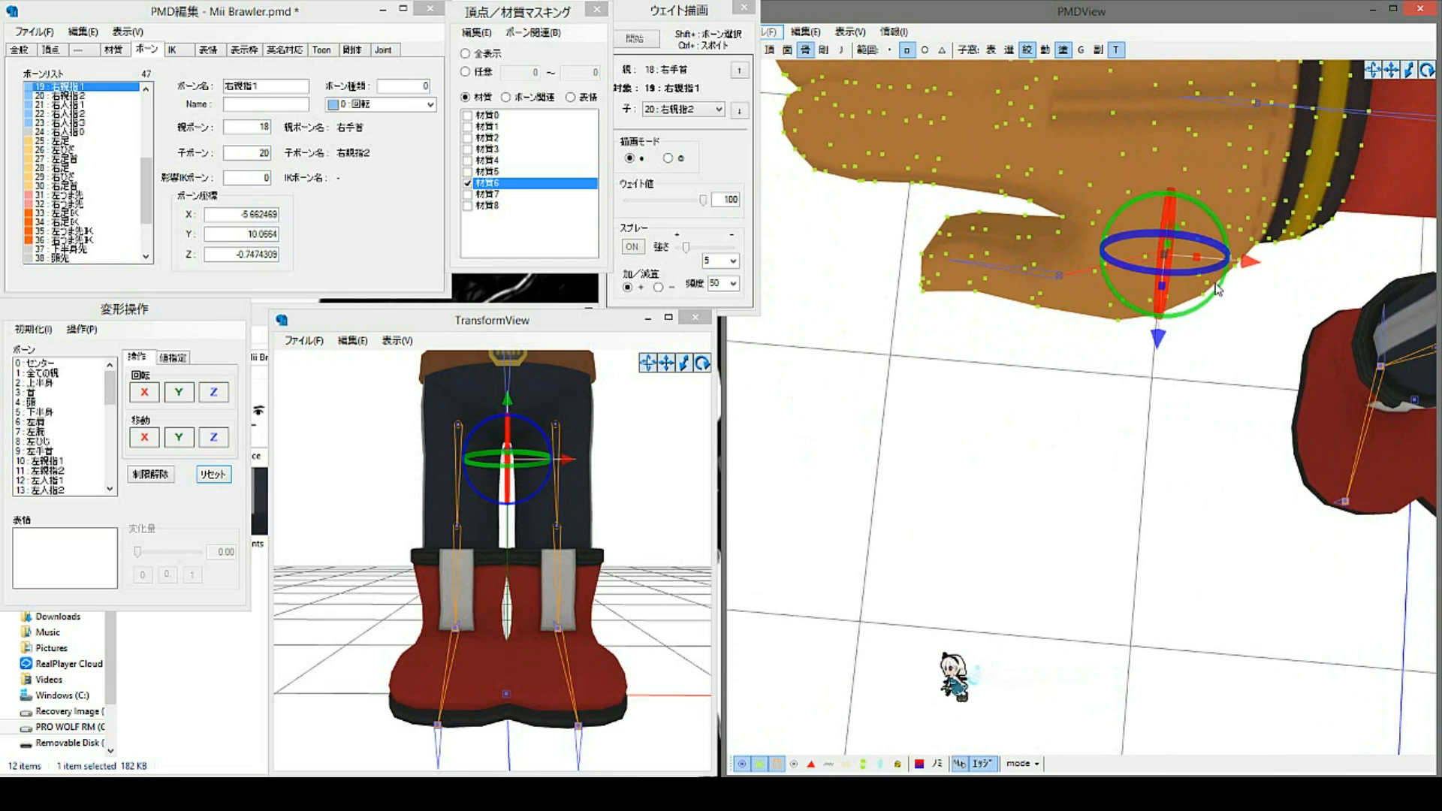
left_click_drag(1246, 259, 1225, 260)
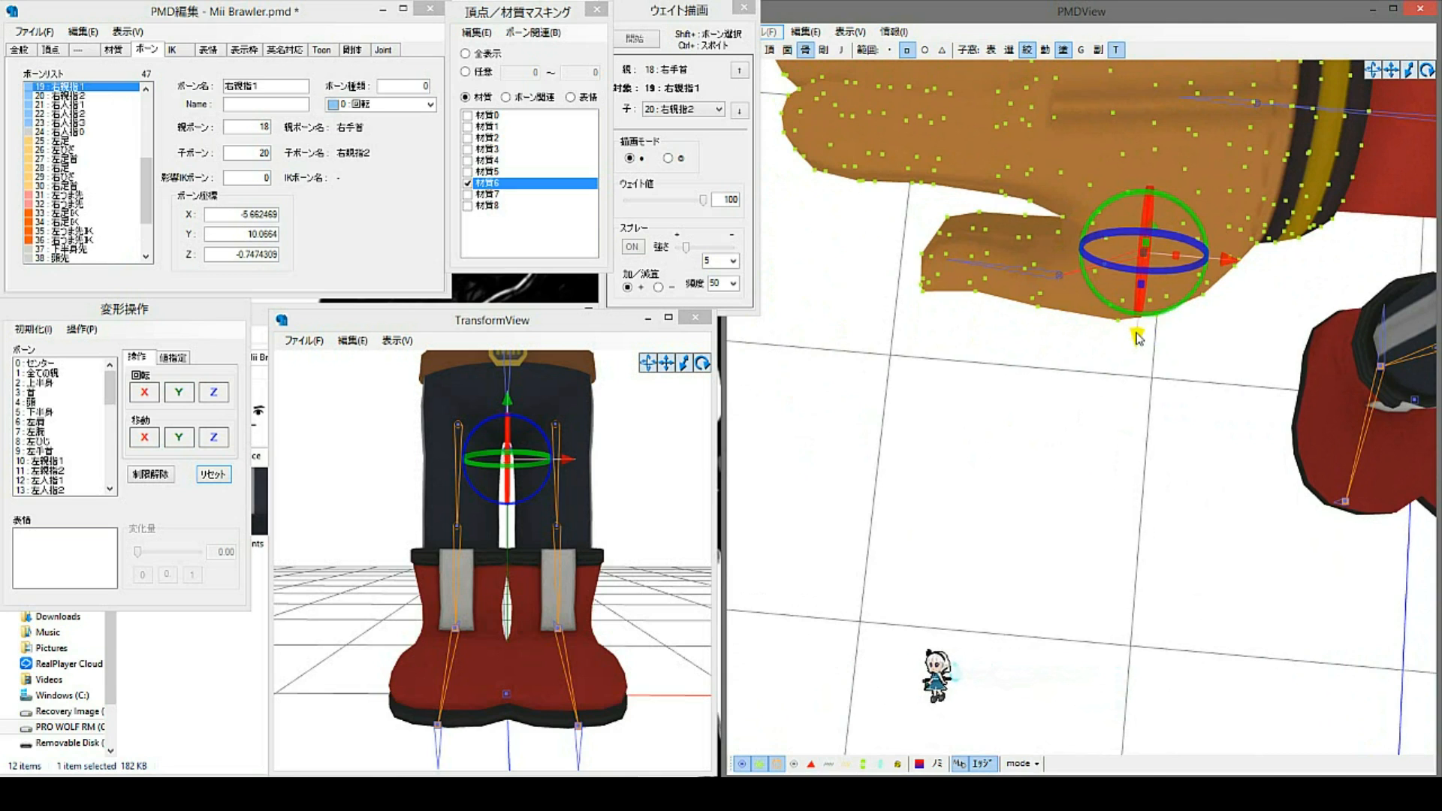
left_click_drag(1138, 339, 1138, 348)
left_click(1197, 406)
Step: Examine the whole bone rig from the side and front, including the ankle bones and both hands
scroll(1123, 420, "up", 3)
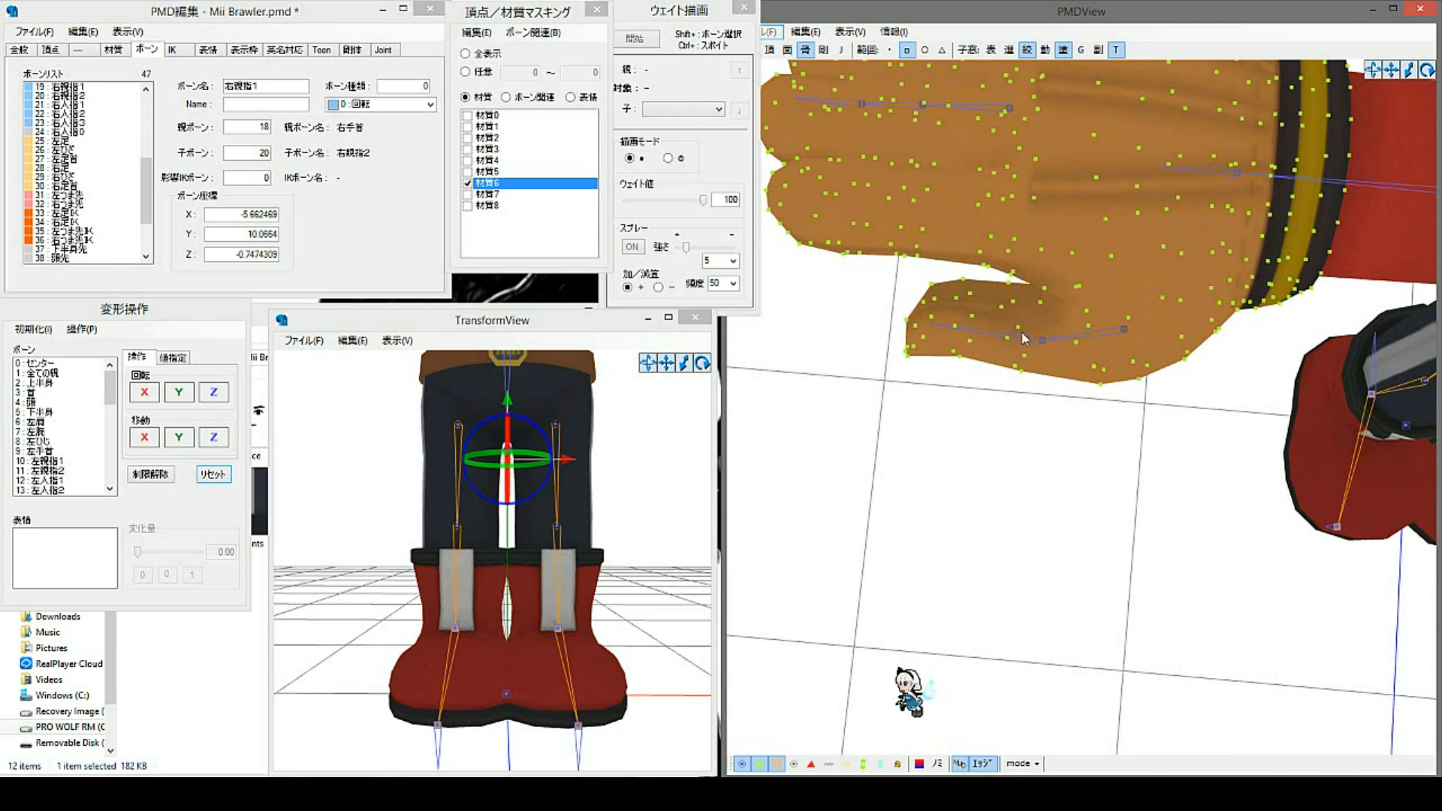
scroll(1050, 540, "down", 2)
scroll(1090, 526, "down", 5)
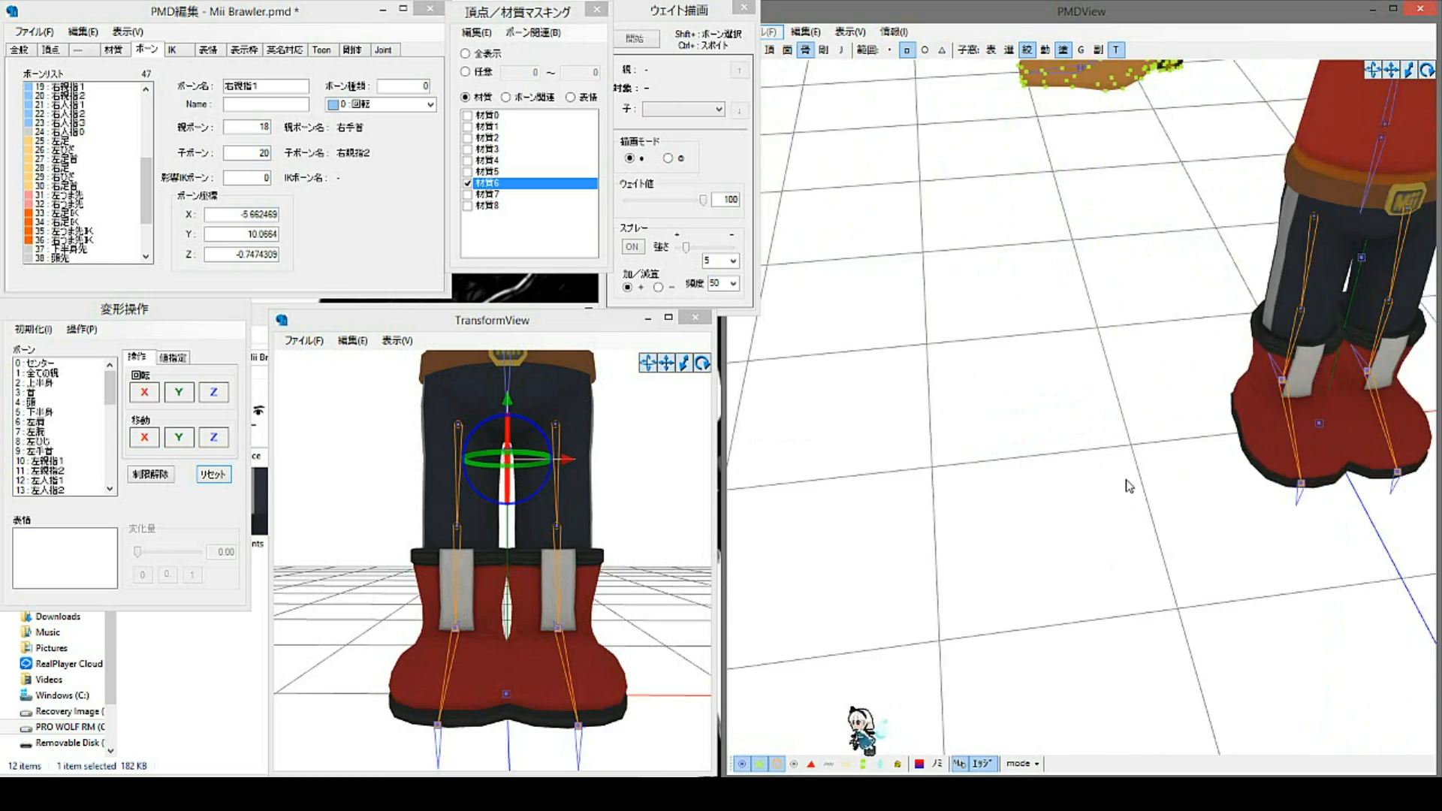
scroll(1140, 461, "down", 4)
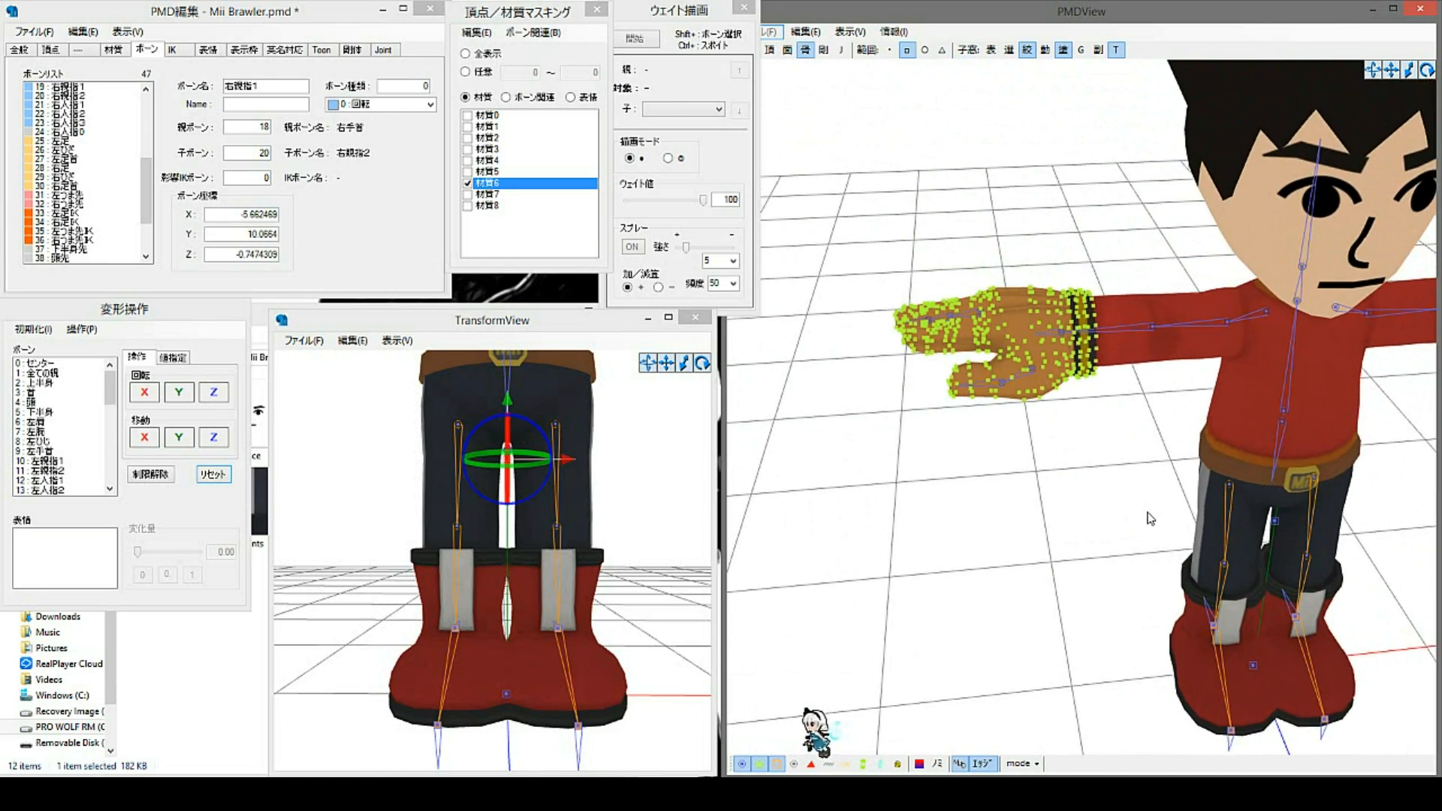
right_click_drag(1120, 497, 1207, 540)
middle_click_drag(1204, 620, 1192, 584)
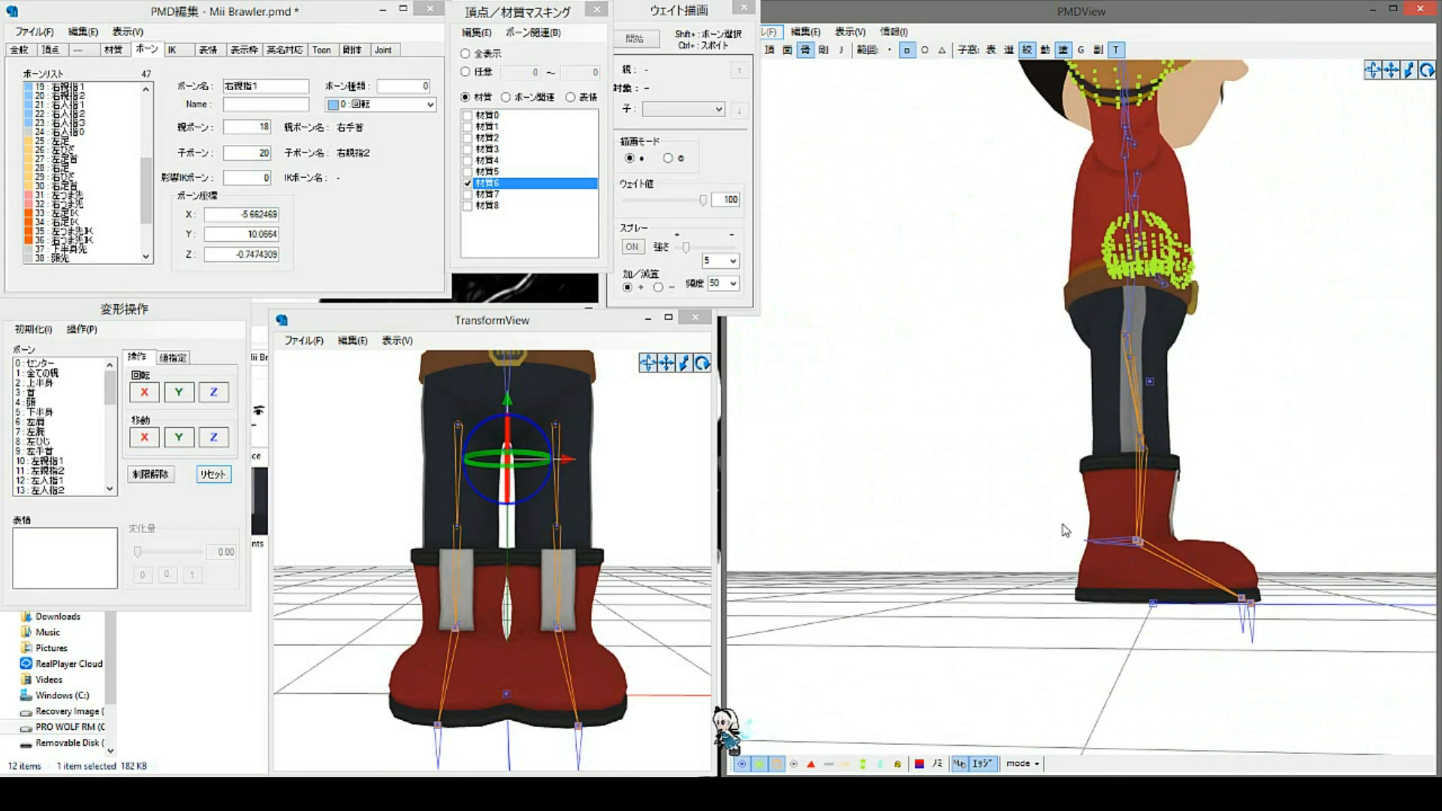
left_click_drag(1071, 530, 1161, 559)
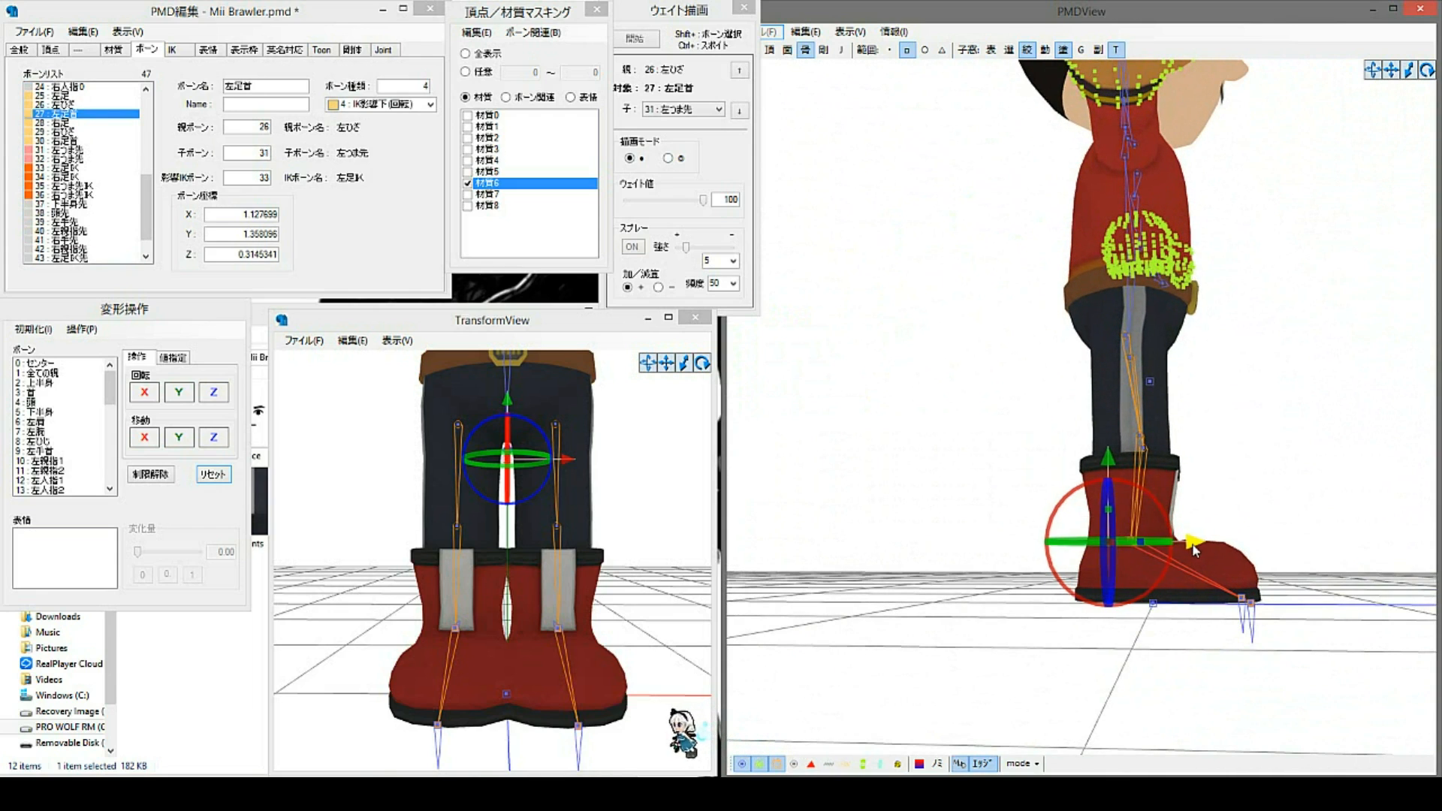
left_click(1280, 484)
right_click_drag(1279, 485, 1190, 498)
scroll(1223, 492, "down", 1)
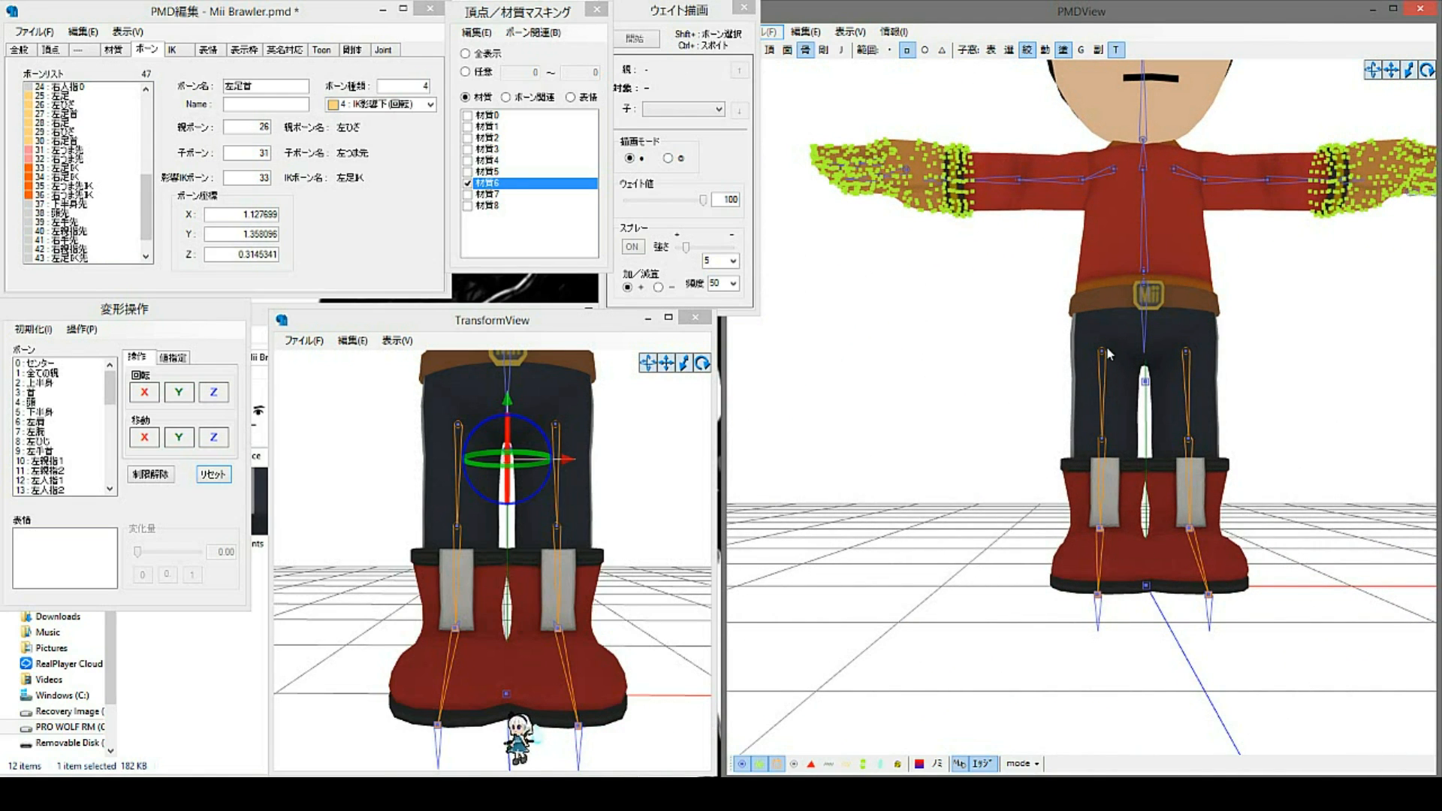
scroll(1229, 481, "down", 5)
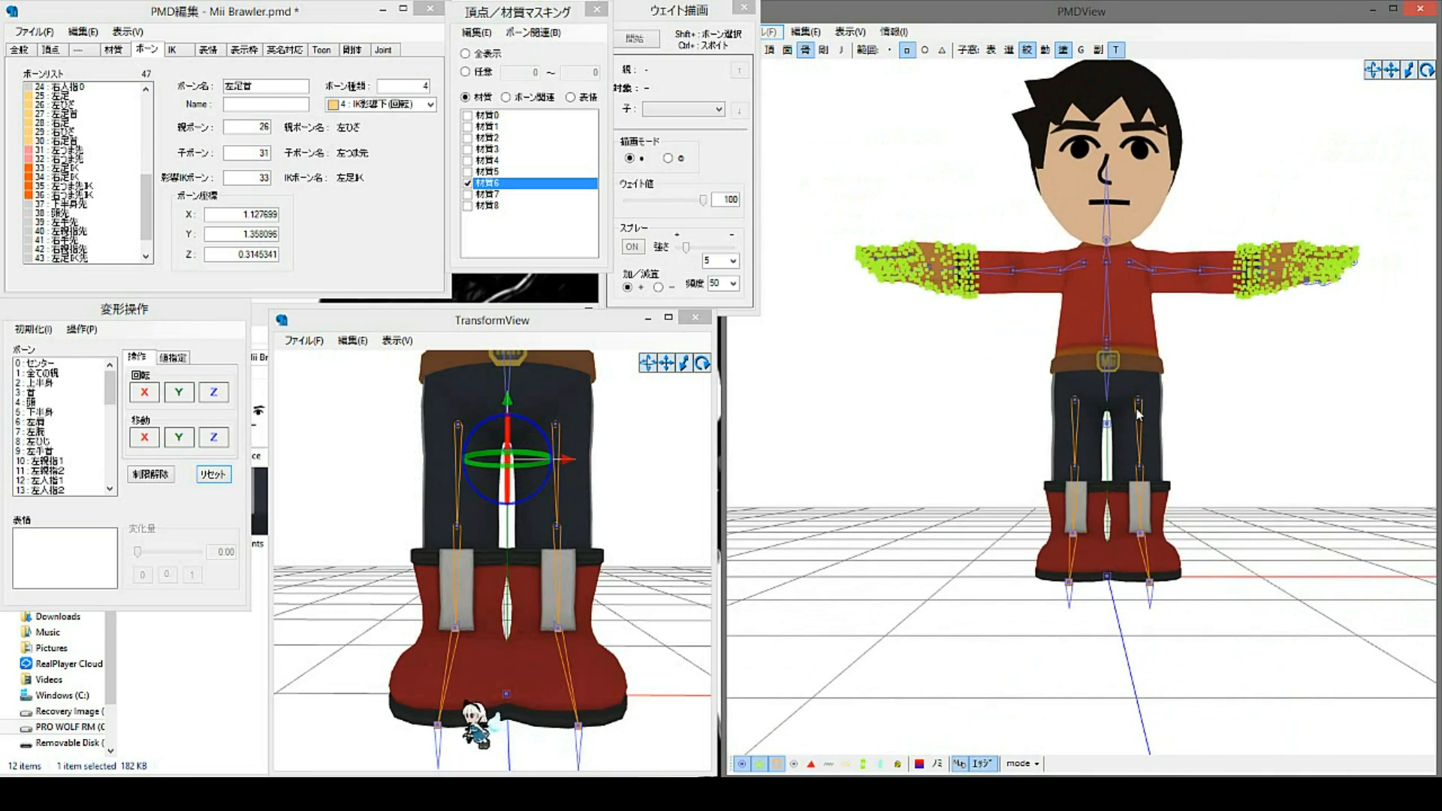
middle_click_drag(1136, 410, 1132, 438)
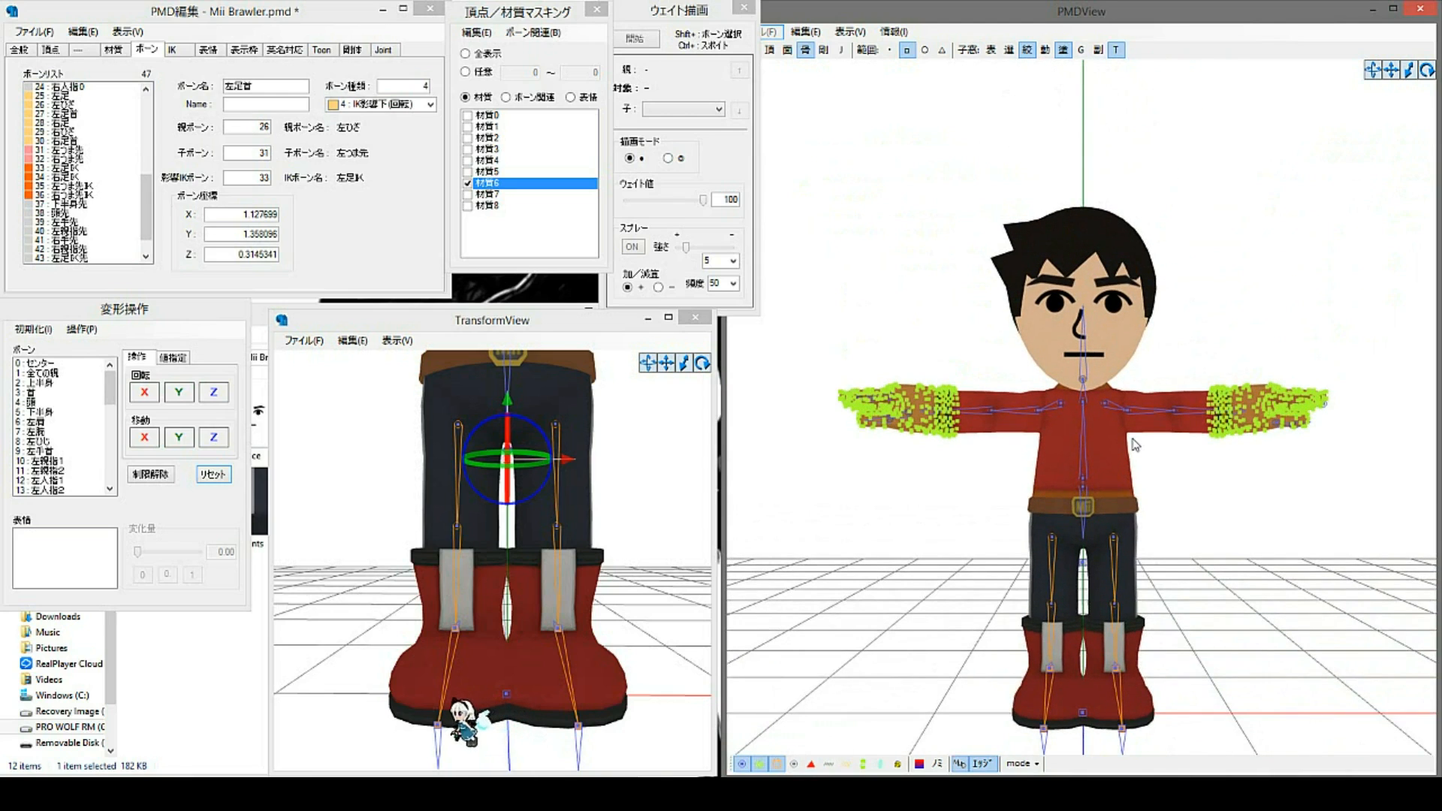
middle_click_drag(1178, 488, 1178, 500)
mouse_move(1163, 501)
right_mouse_down()
mouse_move(1214, 499)
mouse_move(1141, 505)
mouse_move(1154, 501)
right_mouse_up()
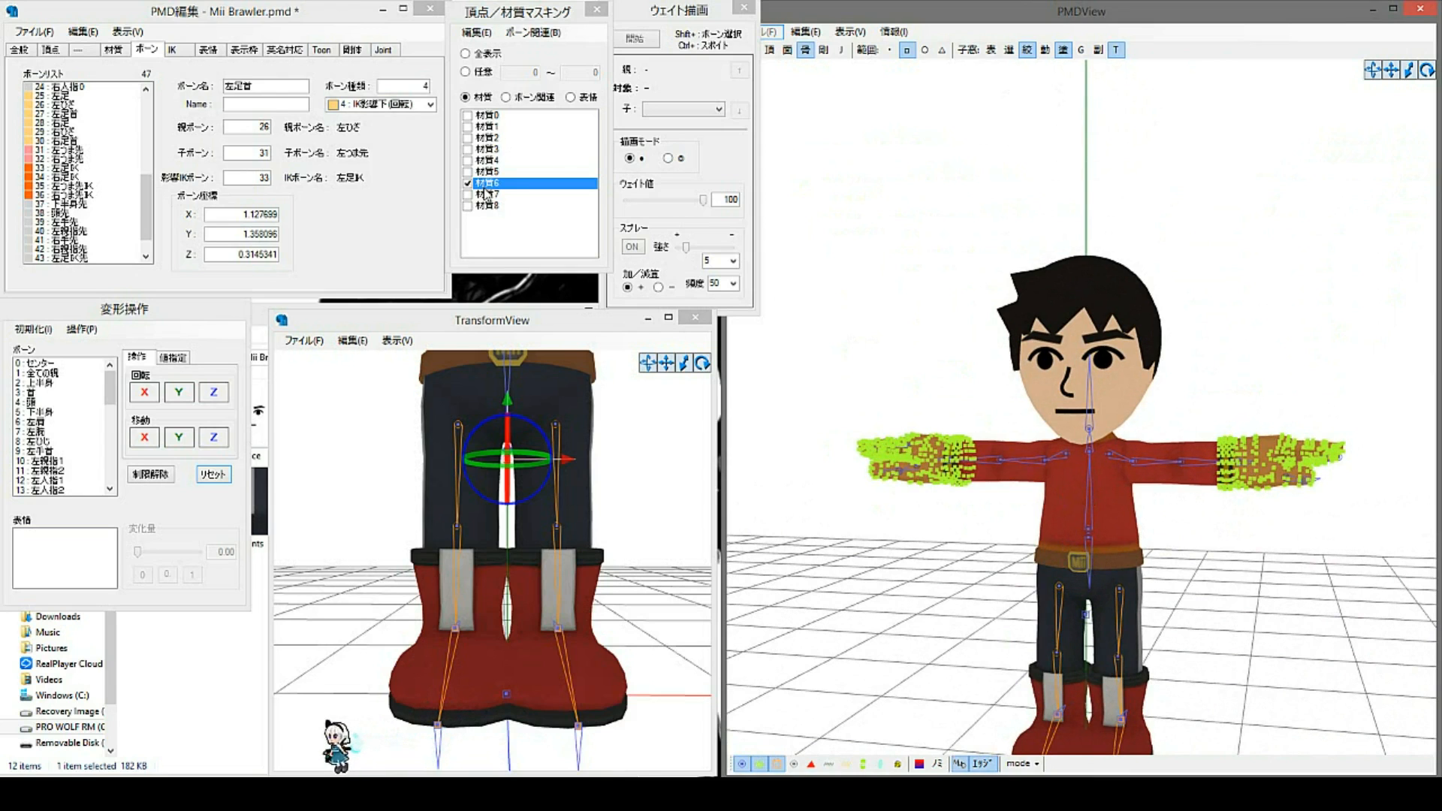
Step: Limit the displayed vertices to 材質0 and start weight painting for the bone 上半身
left_click(497, 115)
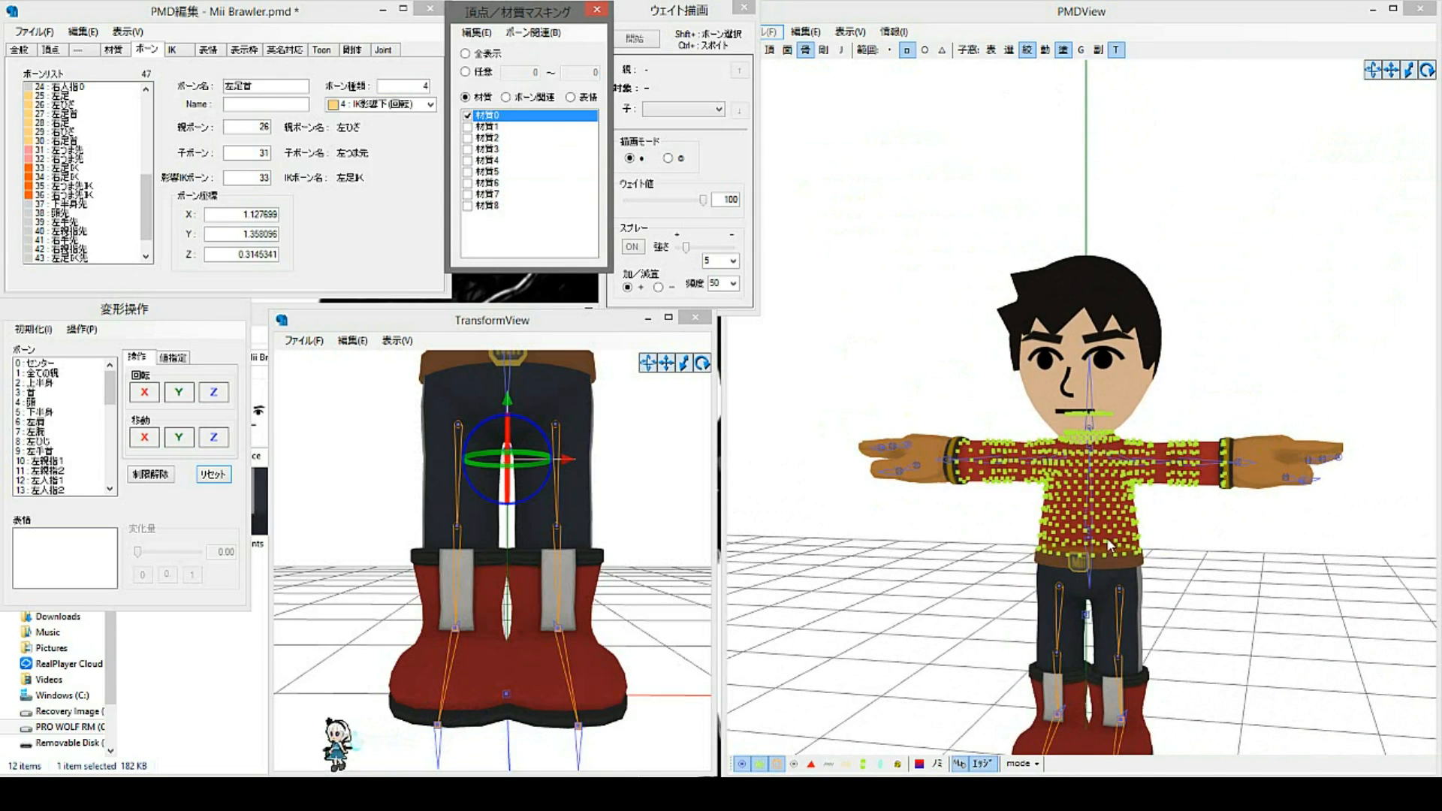
scroll(1170, 622, "up", 10)
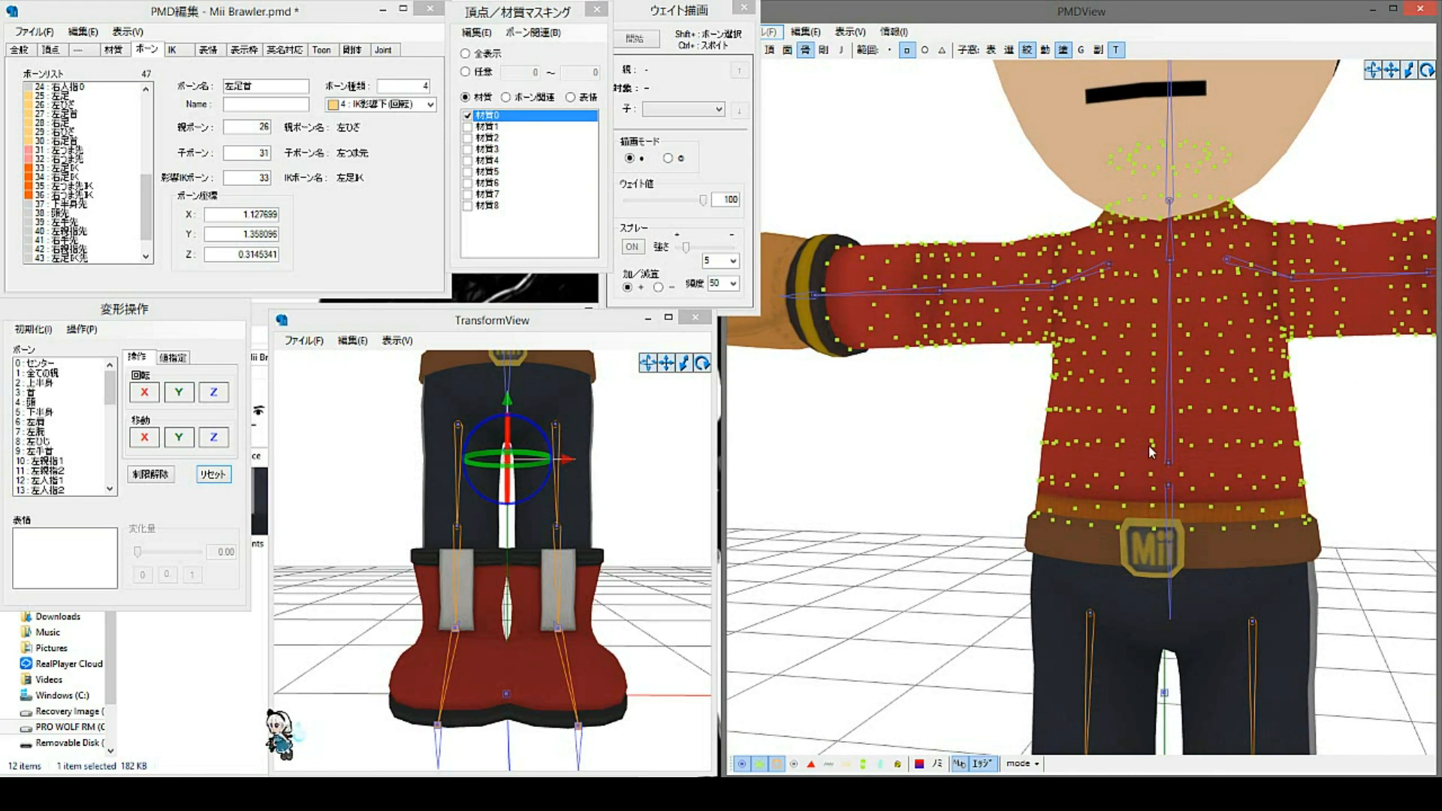
left_click(1170, 466)
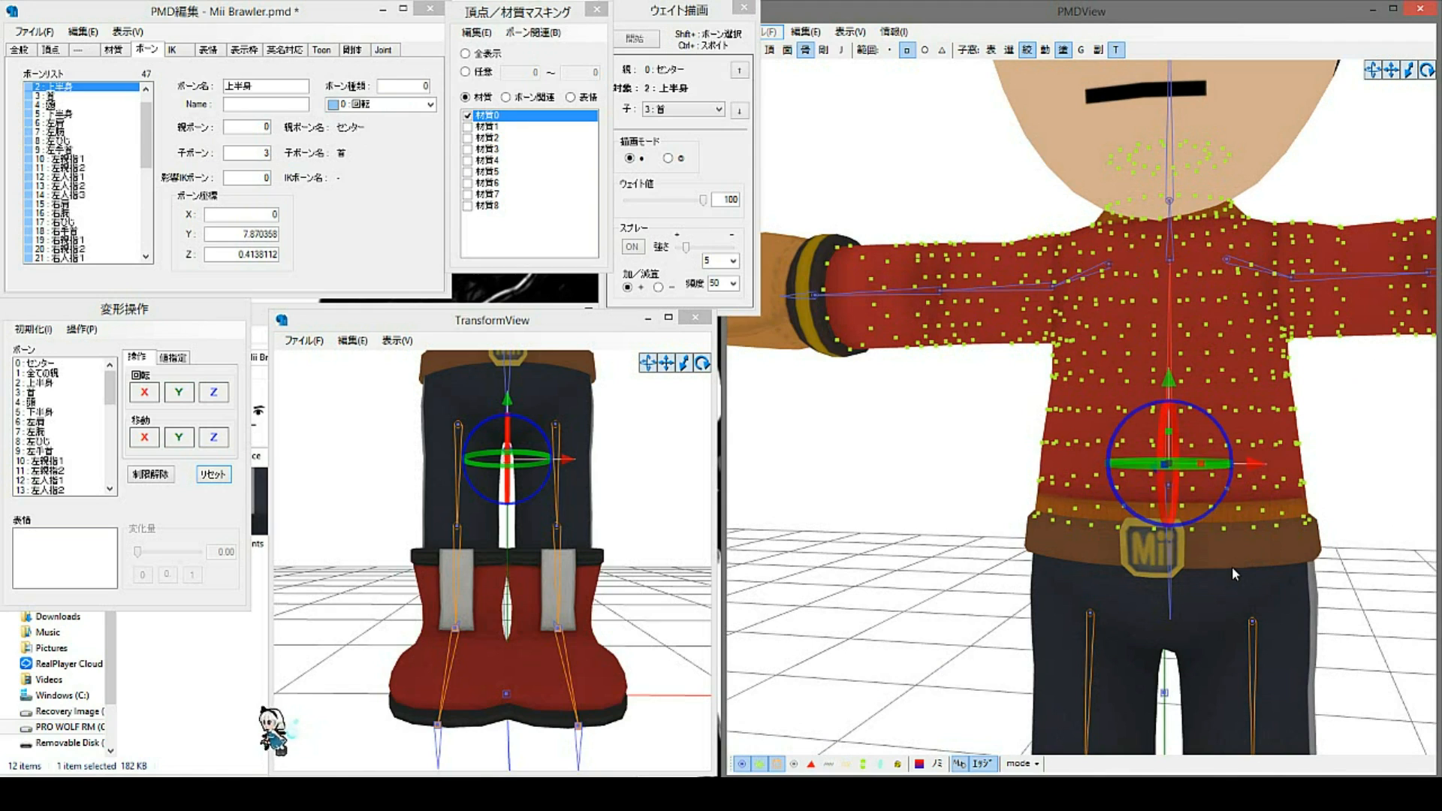
left_click(1165, 485)
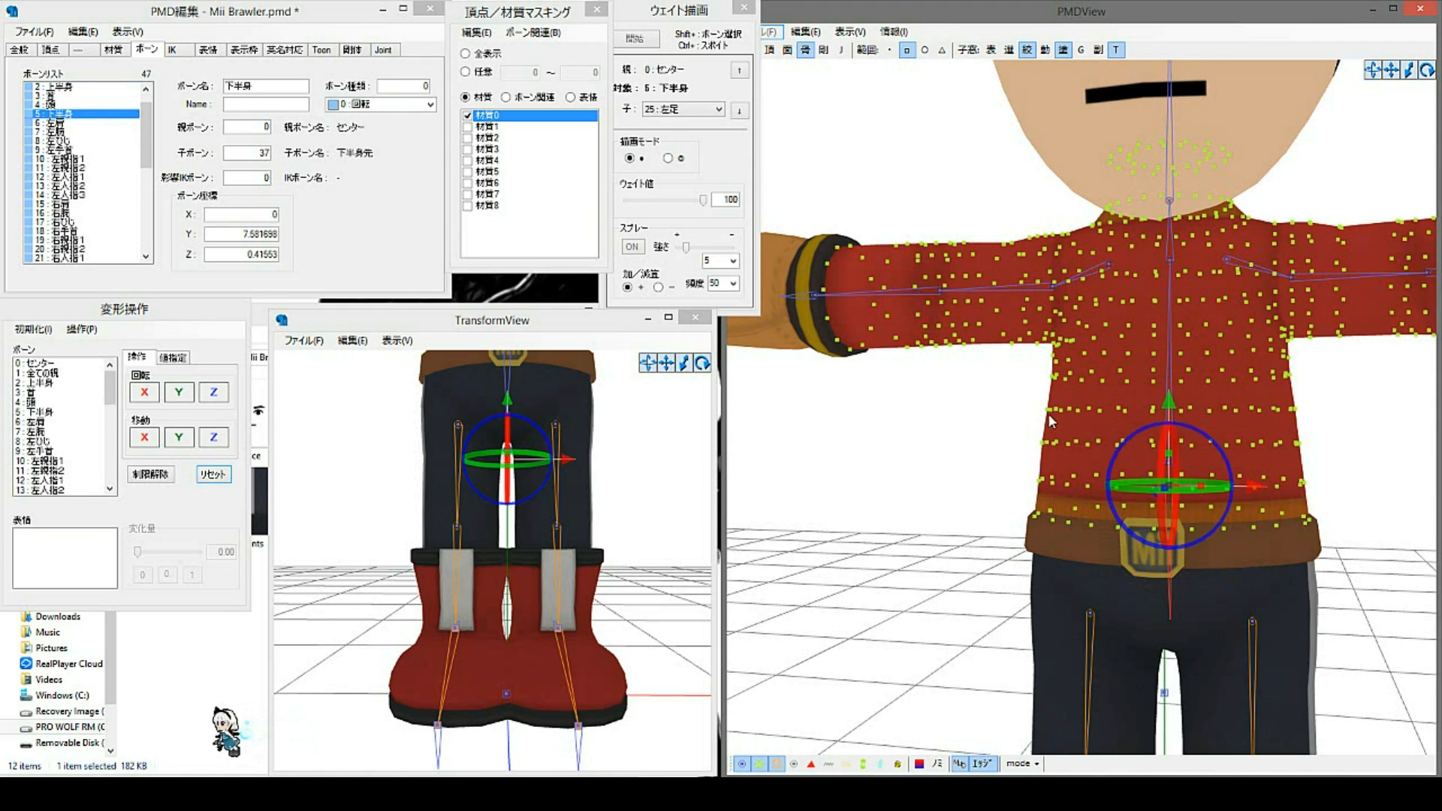
left_click(1057, 537)
left_click(1178, 466)
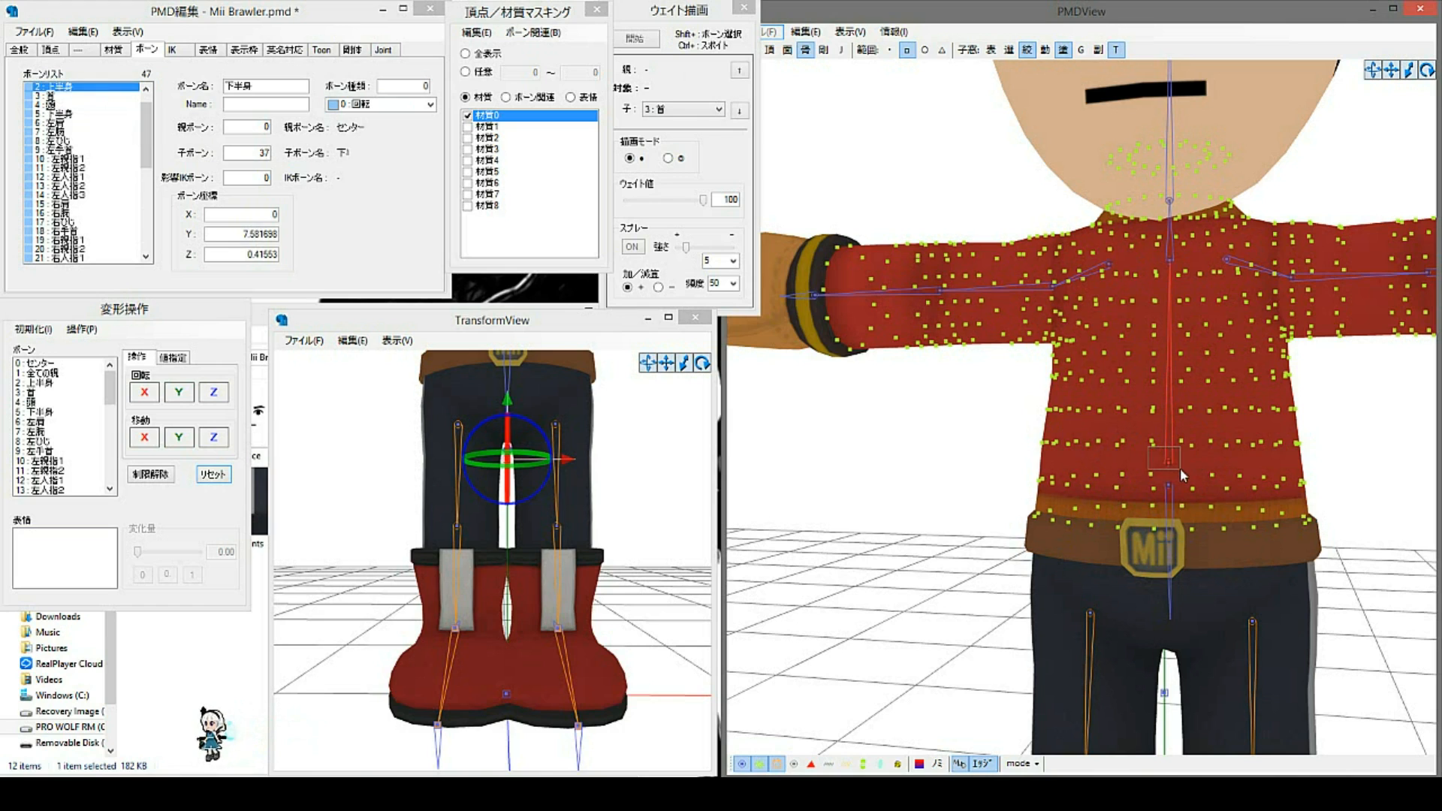
left_click(650, 42)
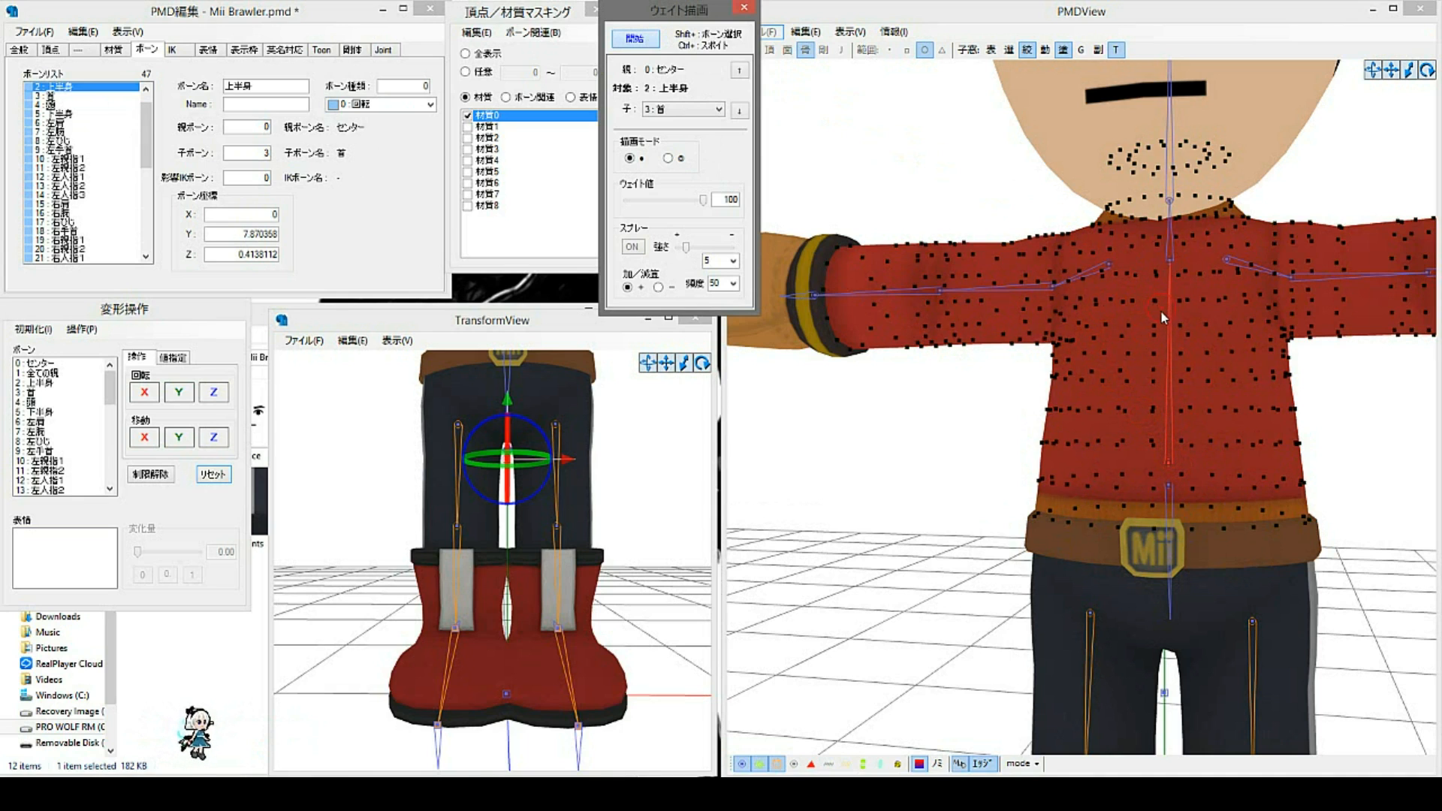
left_click(1138, 386)
Step: Try painting the shirt vertices for 上半身 at weight 20, undo the strokes and set the weight value back to 100
scroll(1138, 386, "down", 5)
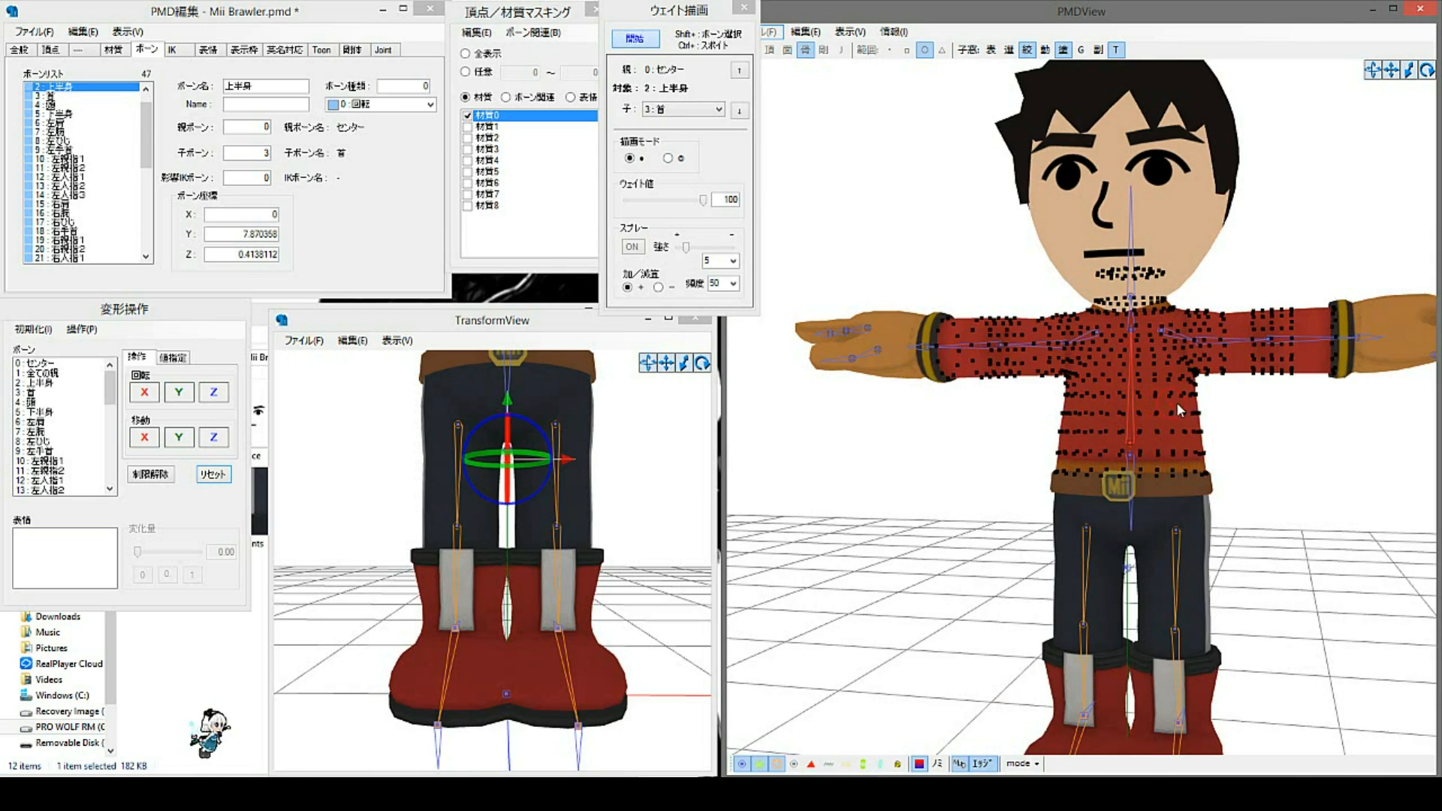
right_click_drag(1189, 415, 1152, 423)
mouse_move(1092, 395)
left_mouse_down()
mouse_move(1219, 397)
mouse_move(1190, 433)
left_mouse_up()
left_click(661, 201)
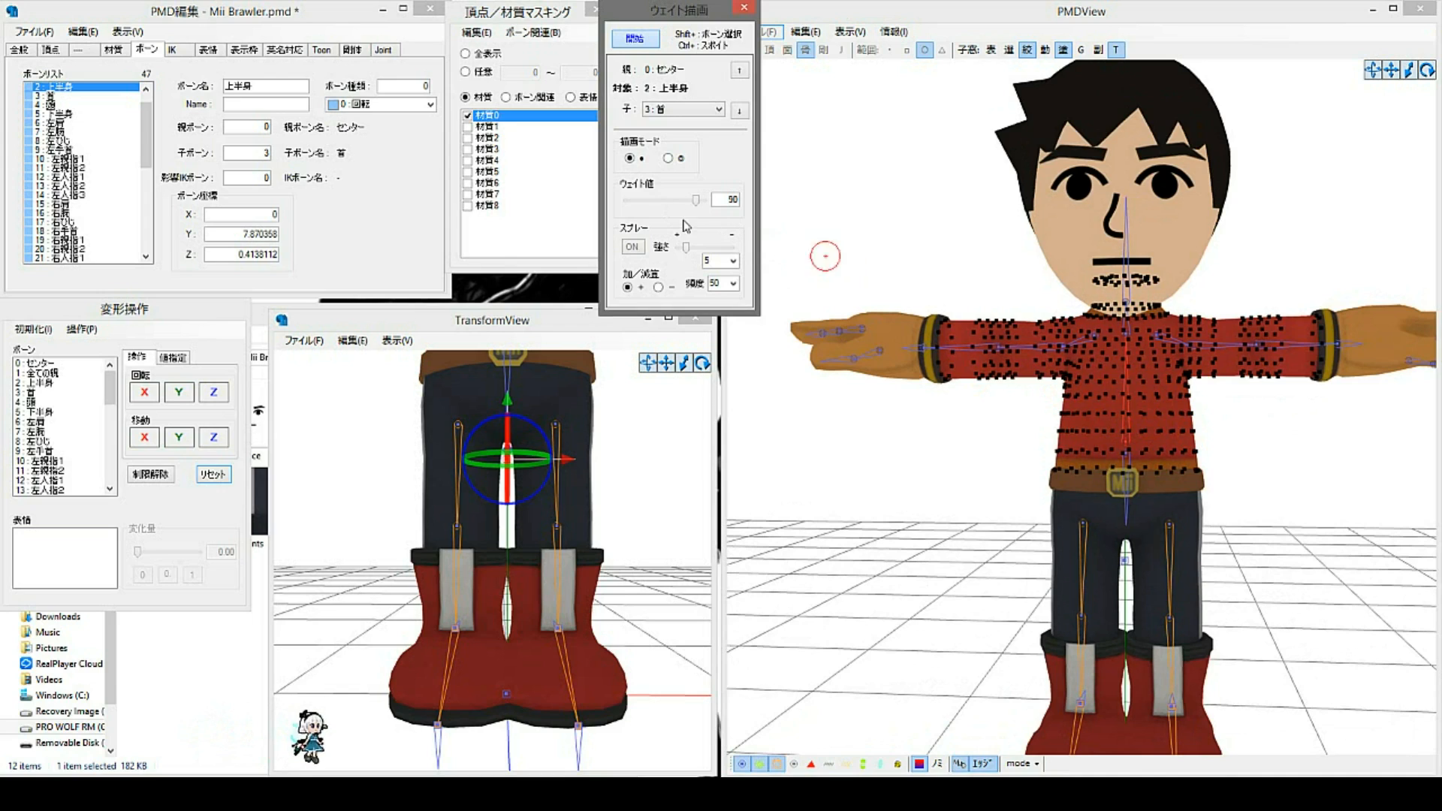
mouse_move(1070, 347)
left_mouse_down()
mouse_move(1098, 380)
mouse_move(1223, 434)
mouse_move(1252, 430)
mouse_move(1187, 438)
left_mouse_up()
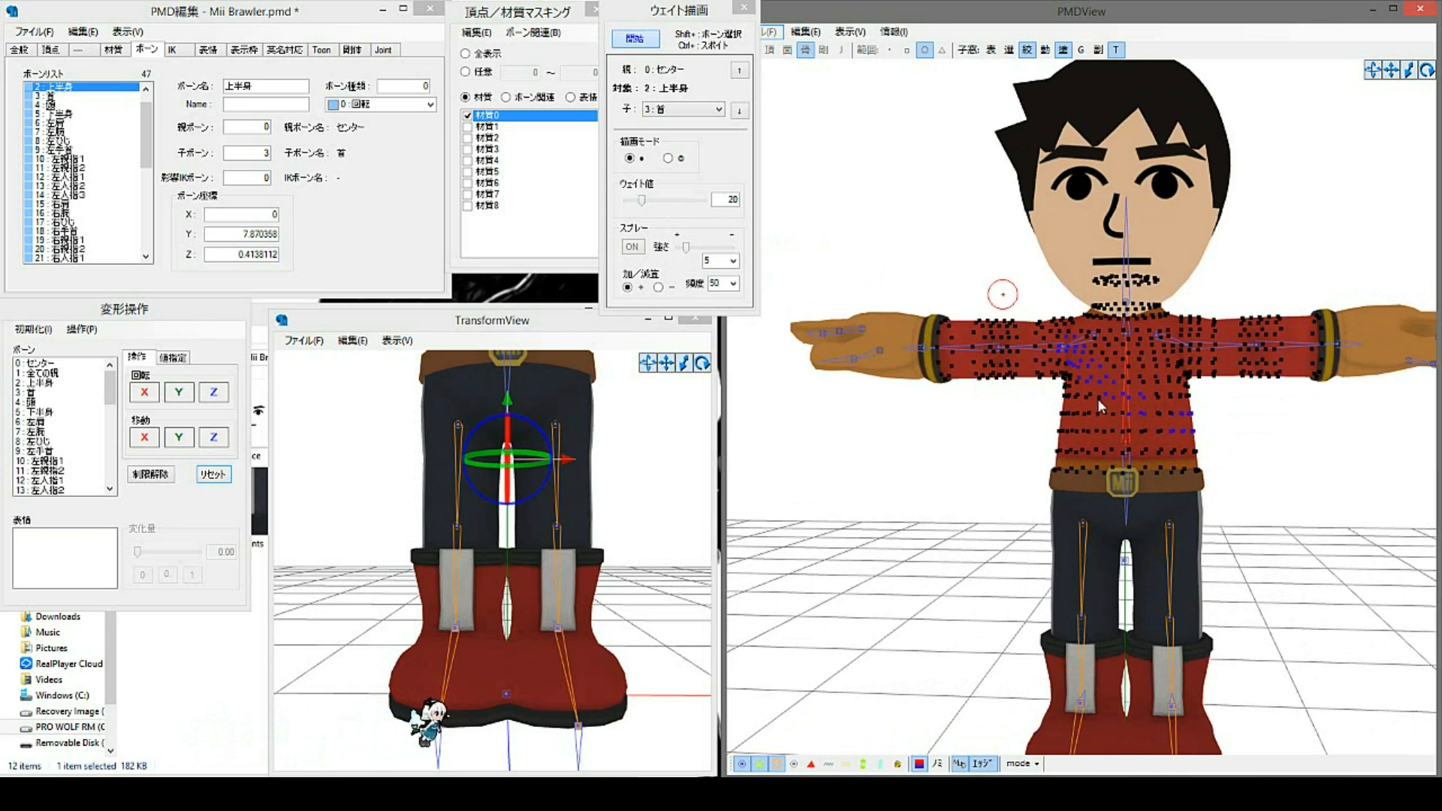
key("ctrl+z")
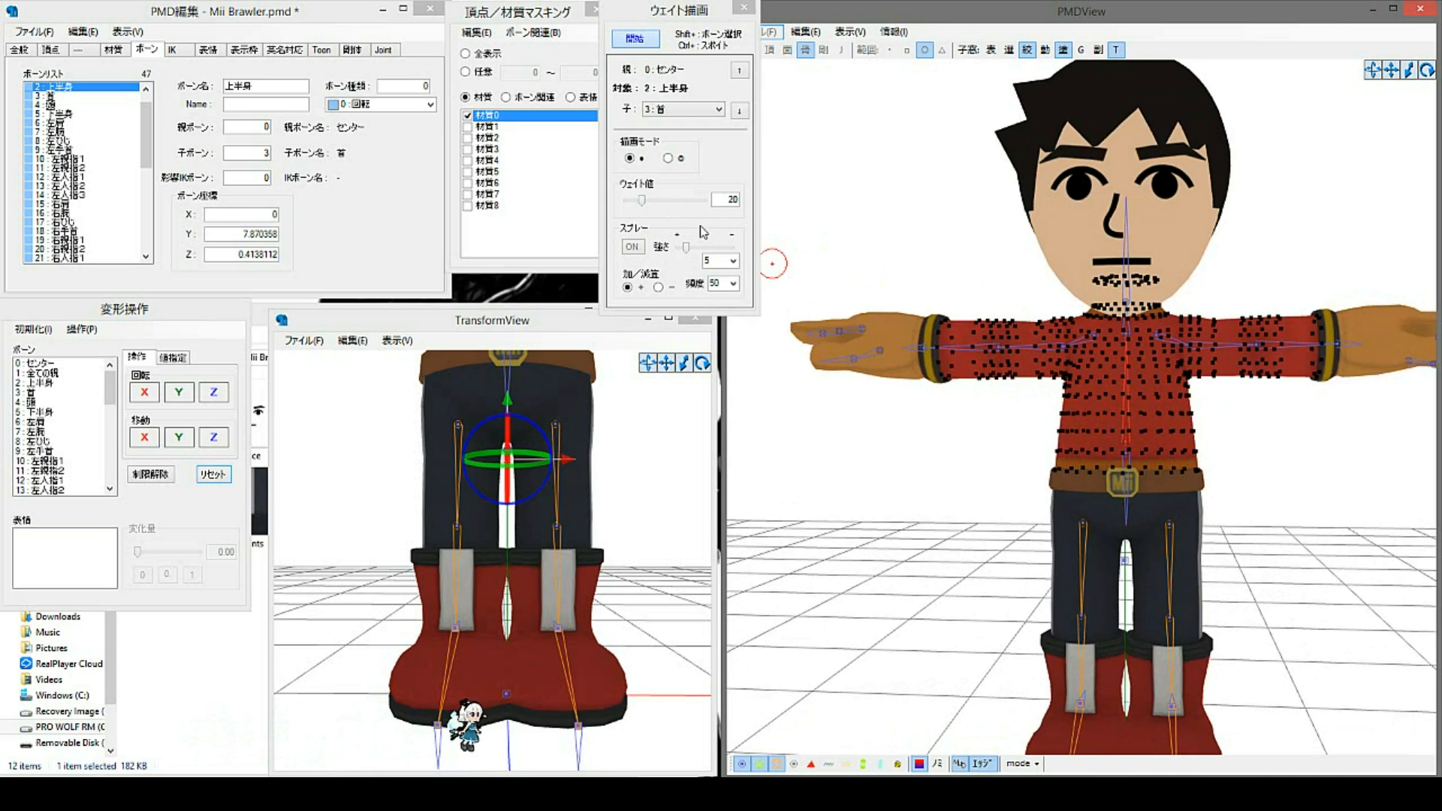
left_click_drag(641, 201, 704, 201)
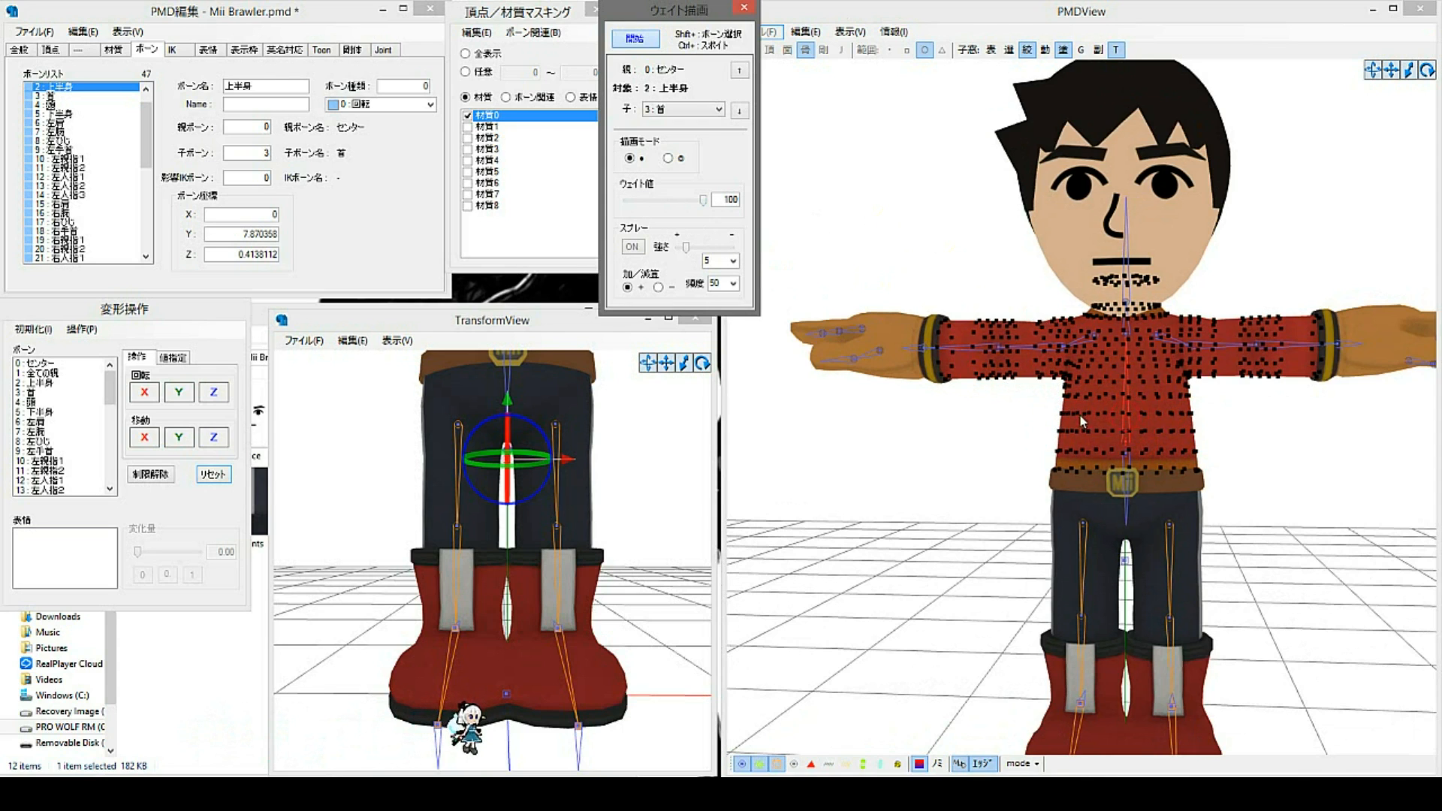
Step: Try painting the shirt's collar, sleeve and torso vertices for 上半身 at weight 100
scroll(1187, 432, "down", 6)
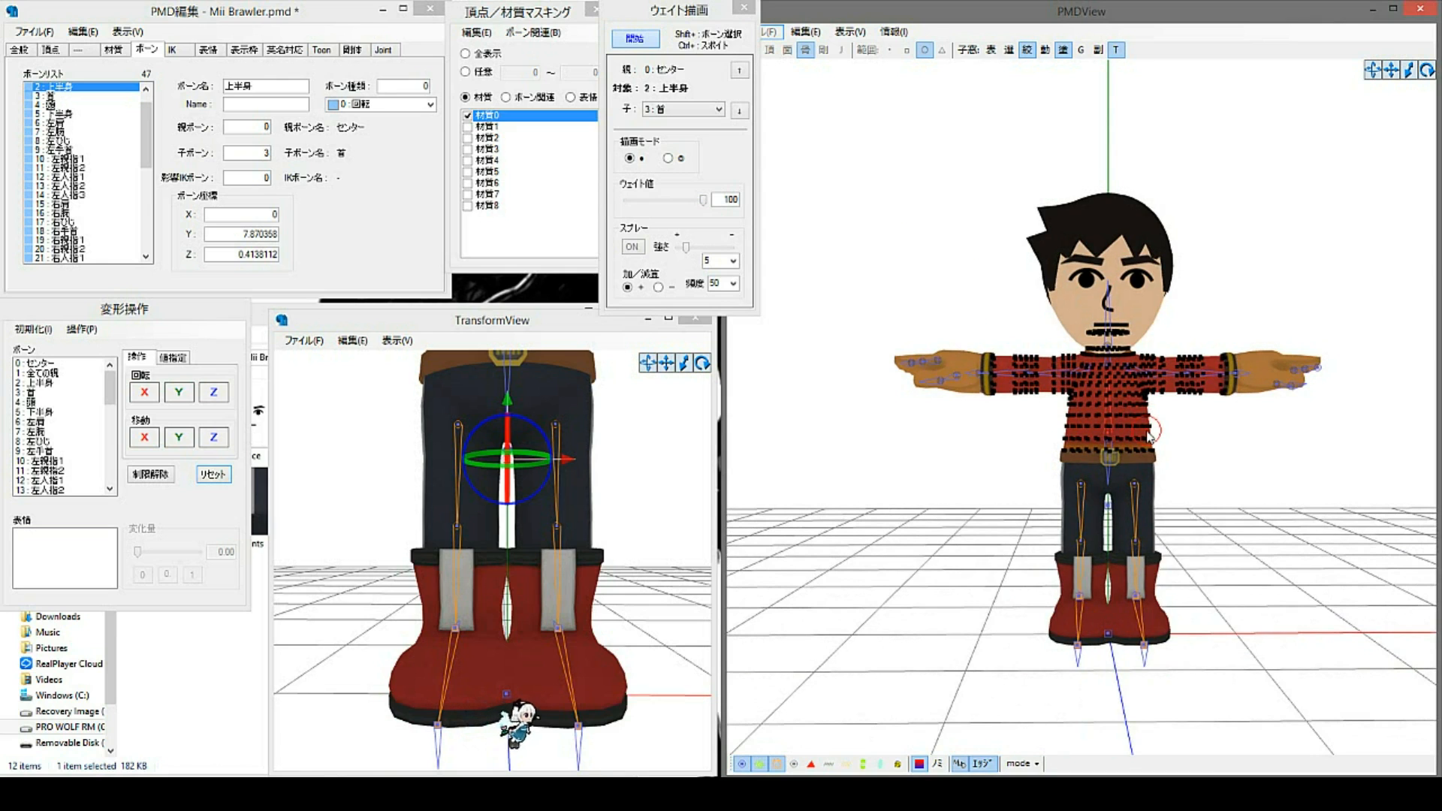
middle_click_drag(1164, 408, 1149, 431)
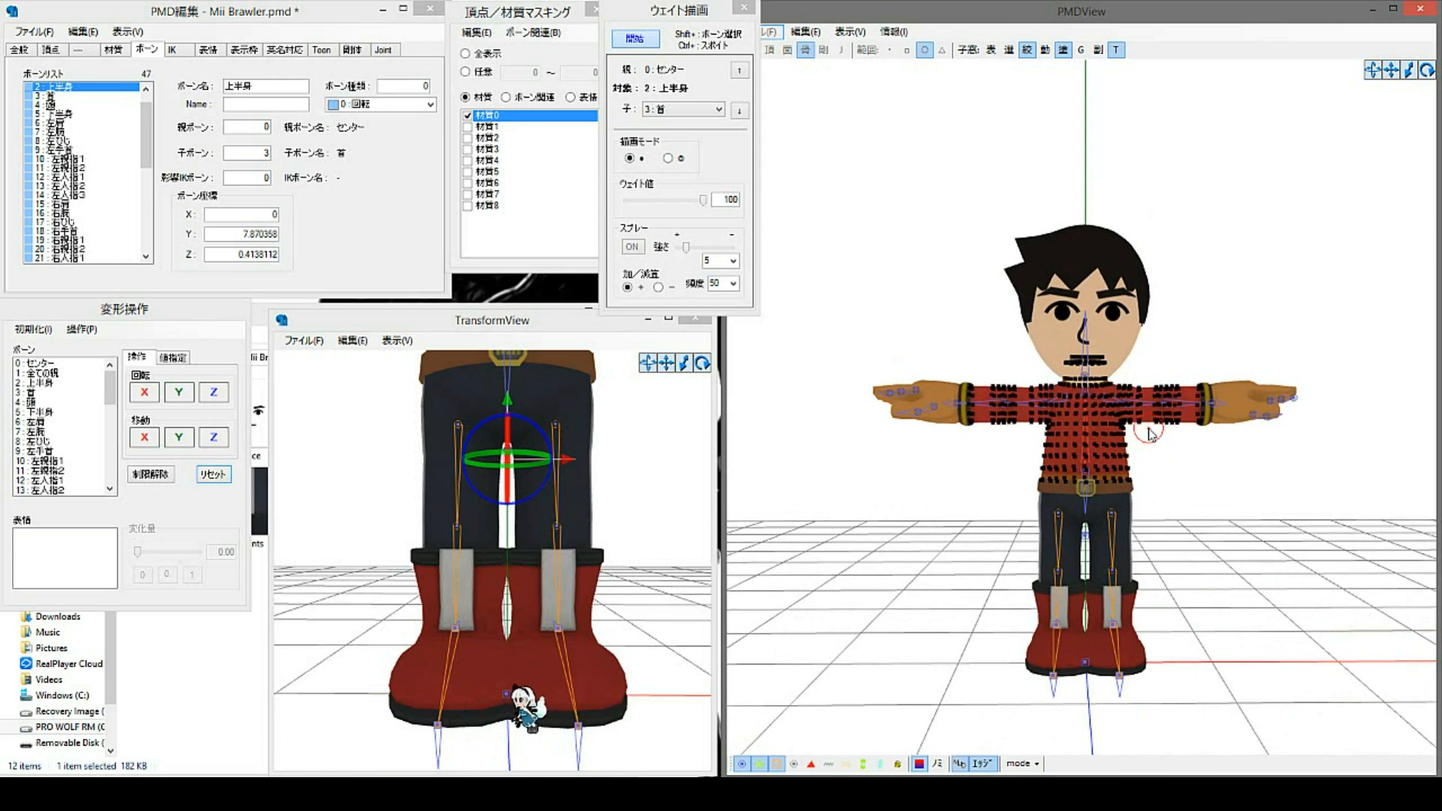
scroll(1153, 434, "up", 4)
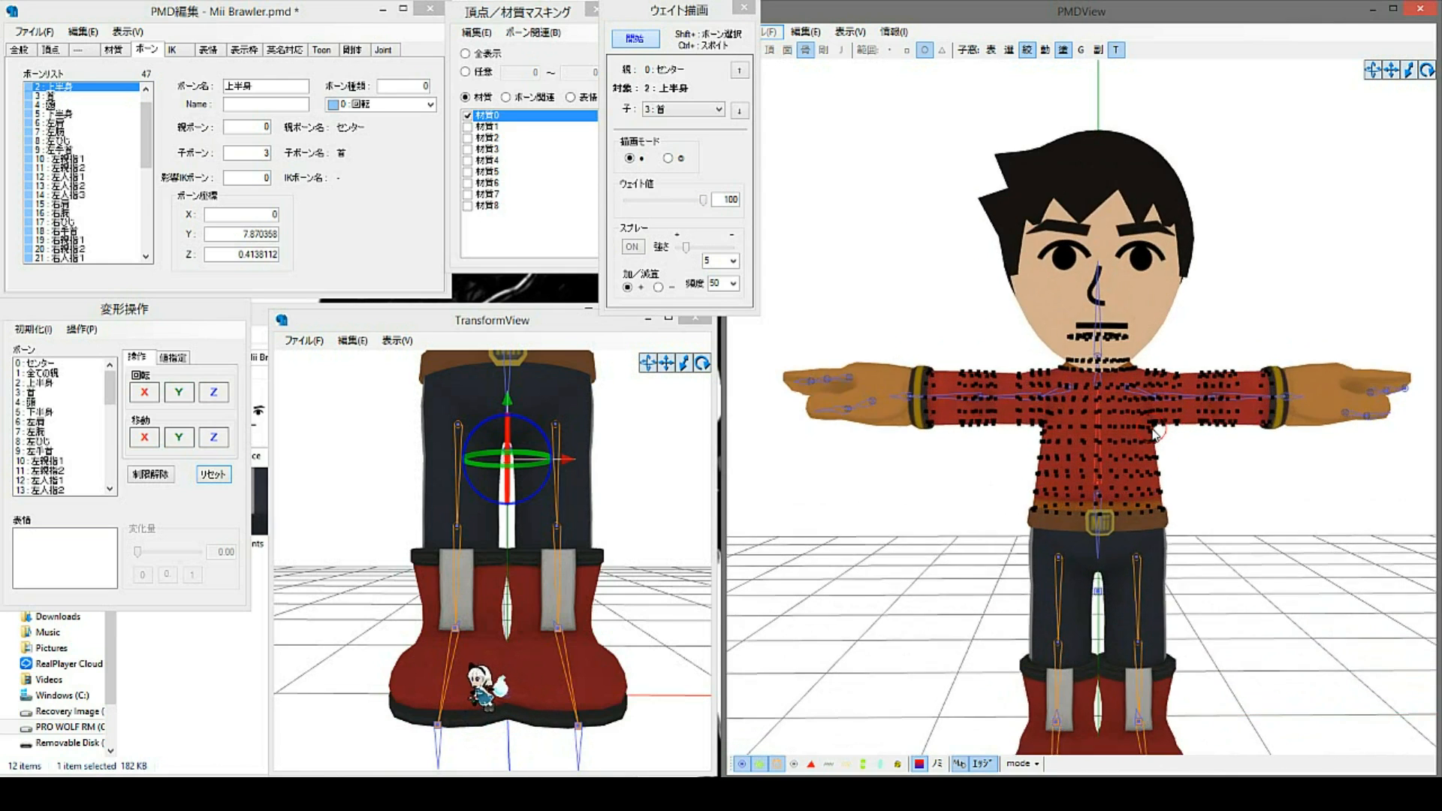
mouse_move(1251, 383)
left_mouse_down()
mouse_move(1084, 371)
mouse_move(1097, 323)
mouse_move(1161, 345)
mouse_move(932, 386)
left_mouse_up()
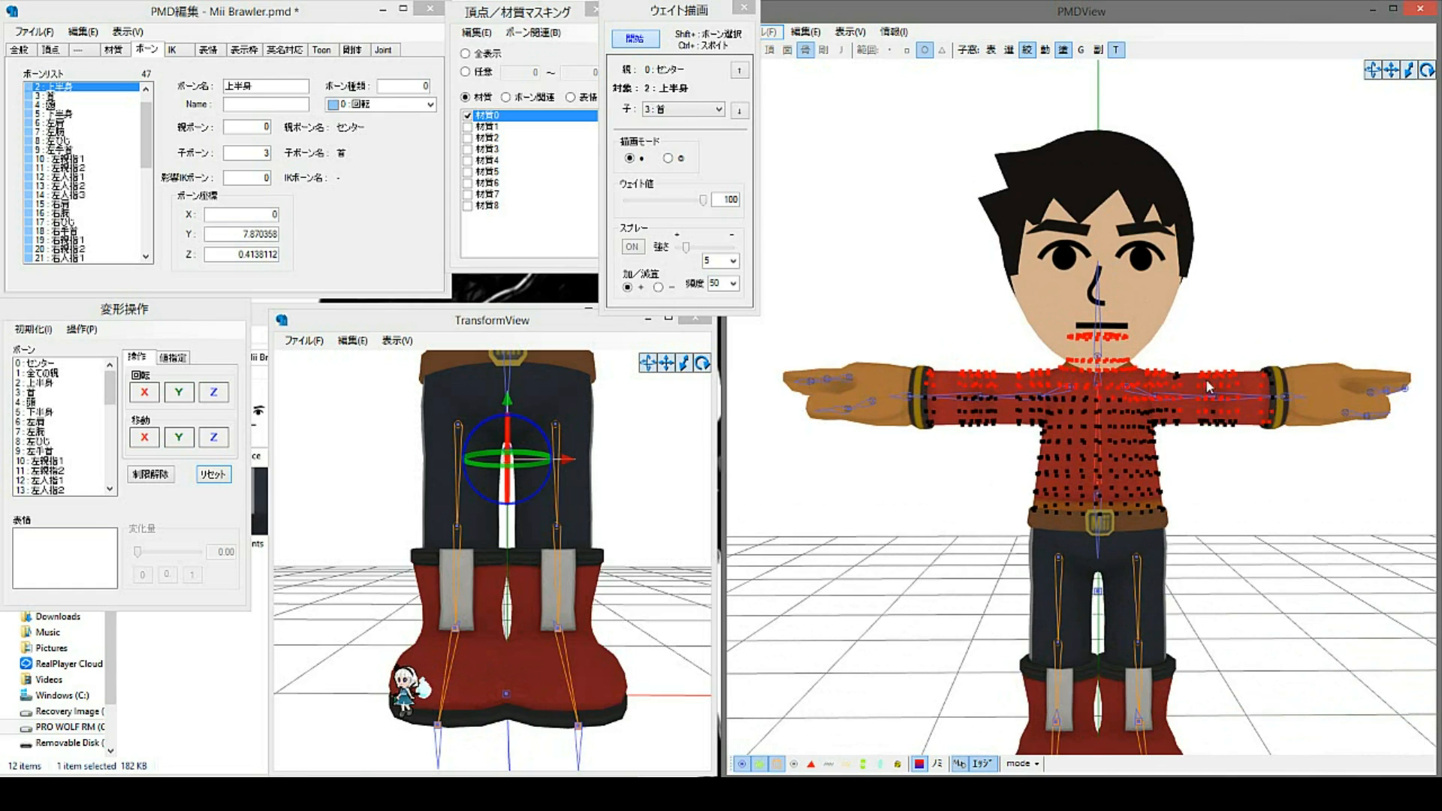
left_click_drag(1177, 418, 1268, 419)
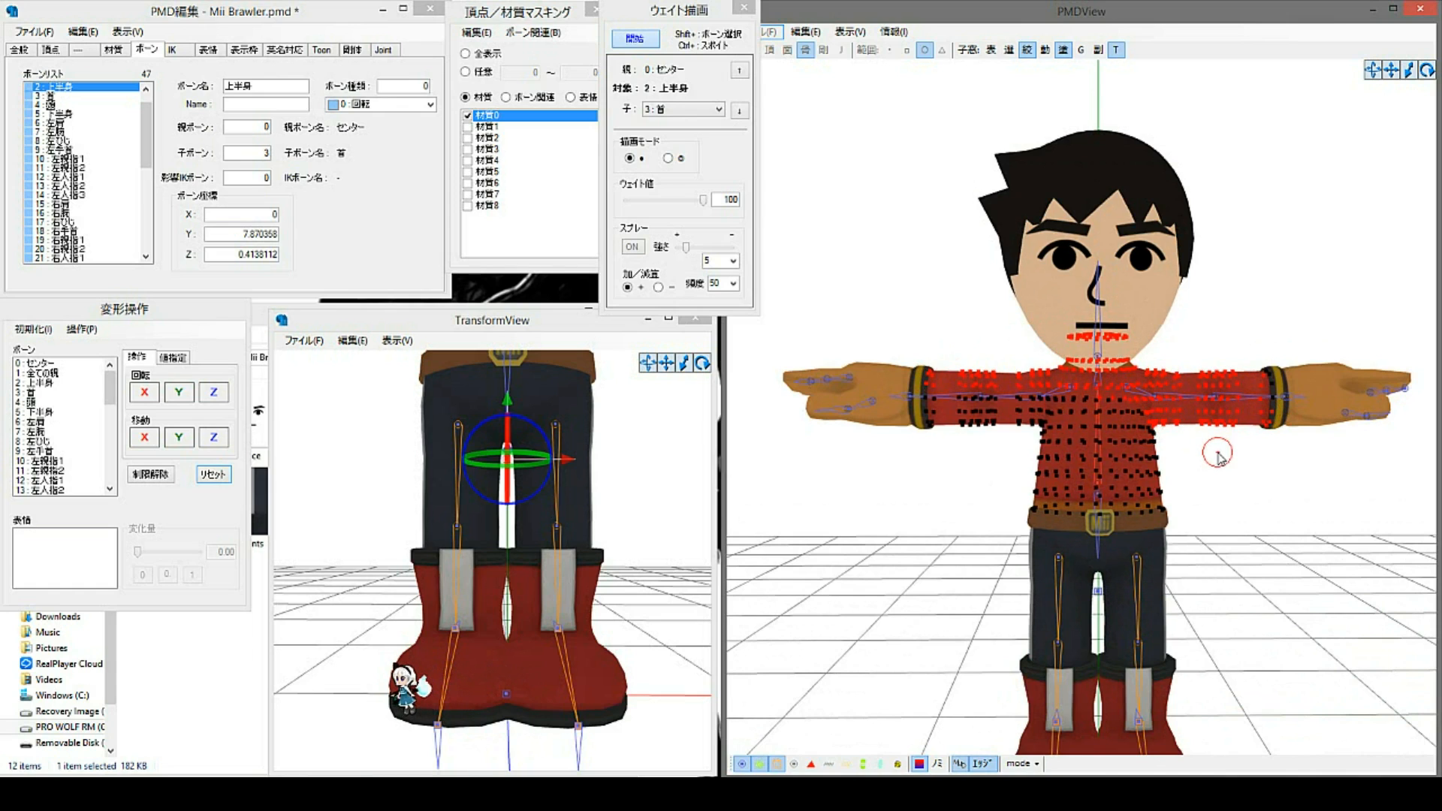
scroll(1204, 454, "down", 5)
scroll(1168, 454, "down", 5)
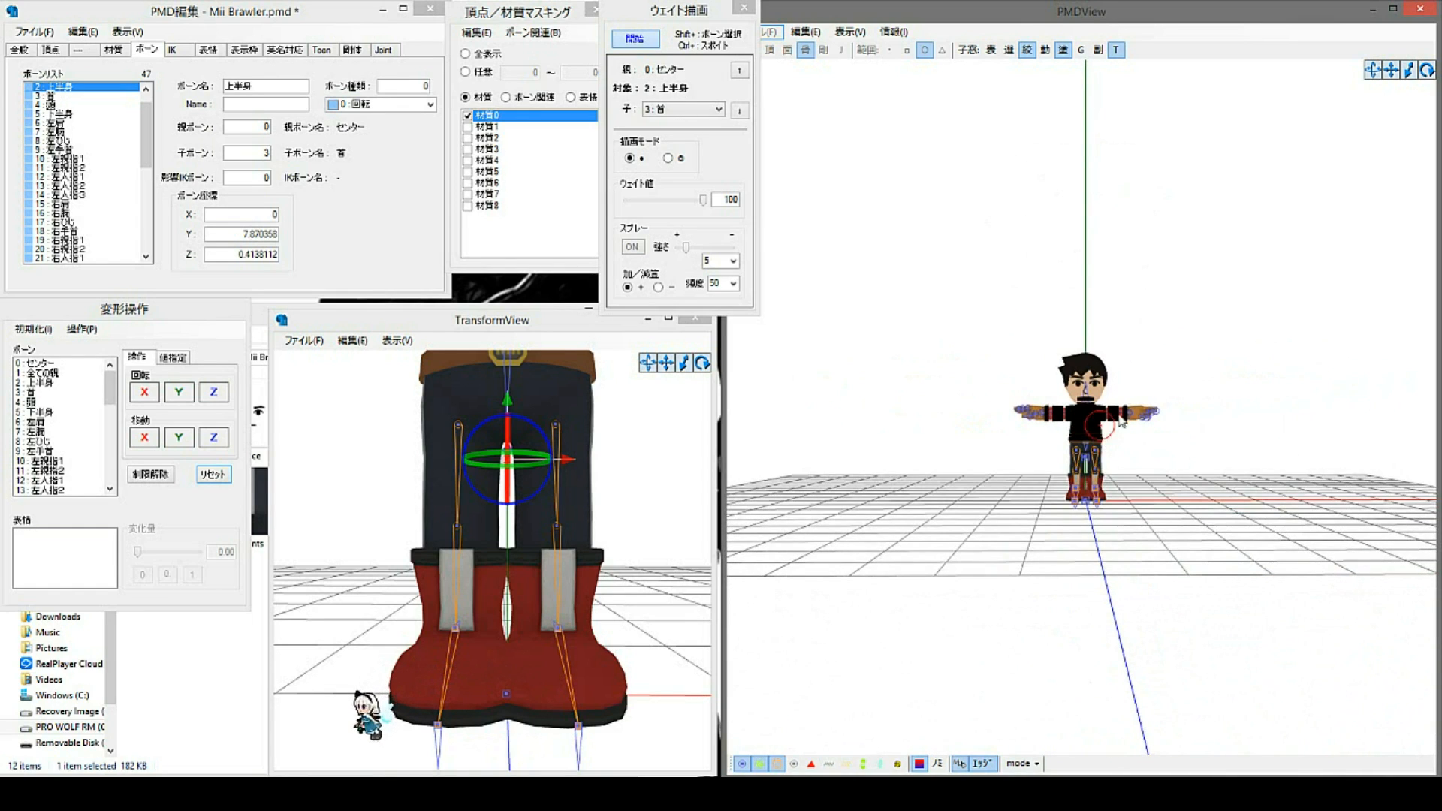
mouse_move(1127, 412)
left_mouse_down()
mouse_move(1054, 408)
mouse_move(1122, 430)
mouse_move(1051, 439)
mouse_move(1129, 408)
mouse_move(1083, 459)
left_mouse_up()
scroll(1177, 492, "up", 5)
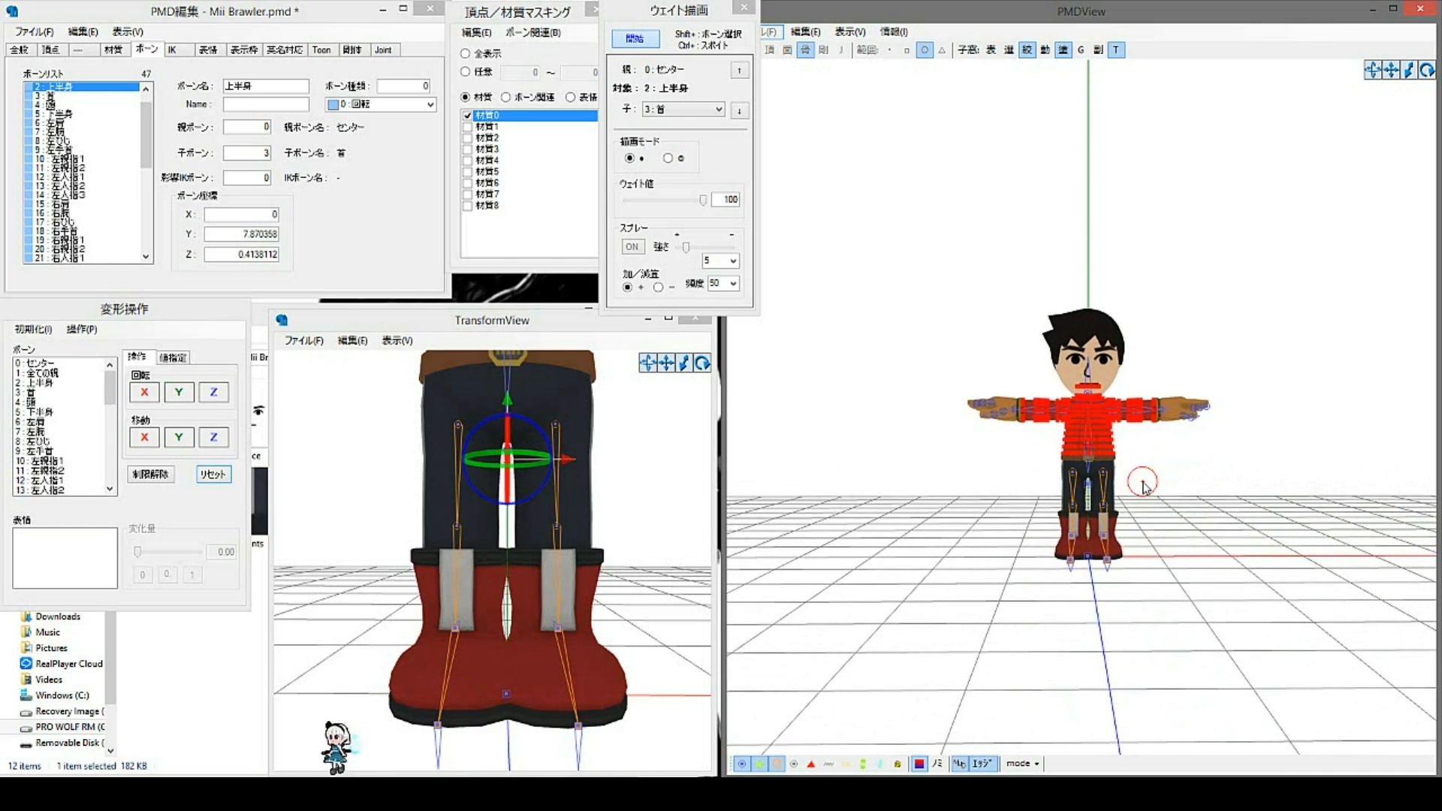
scroll(1149, 451, "down", 2)
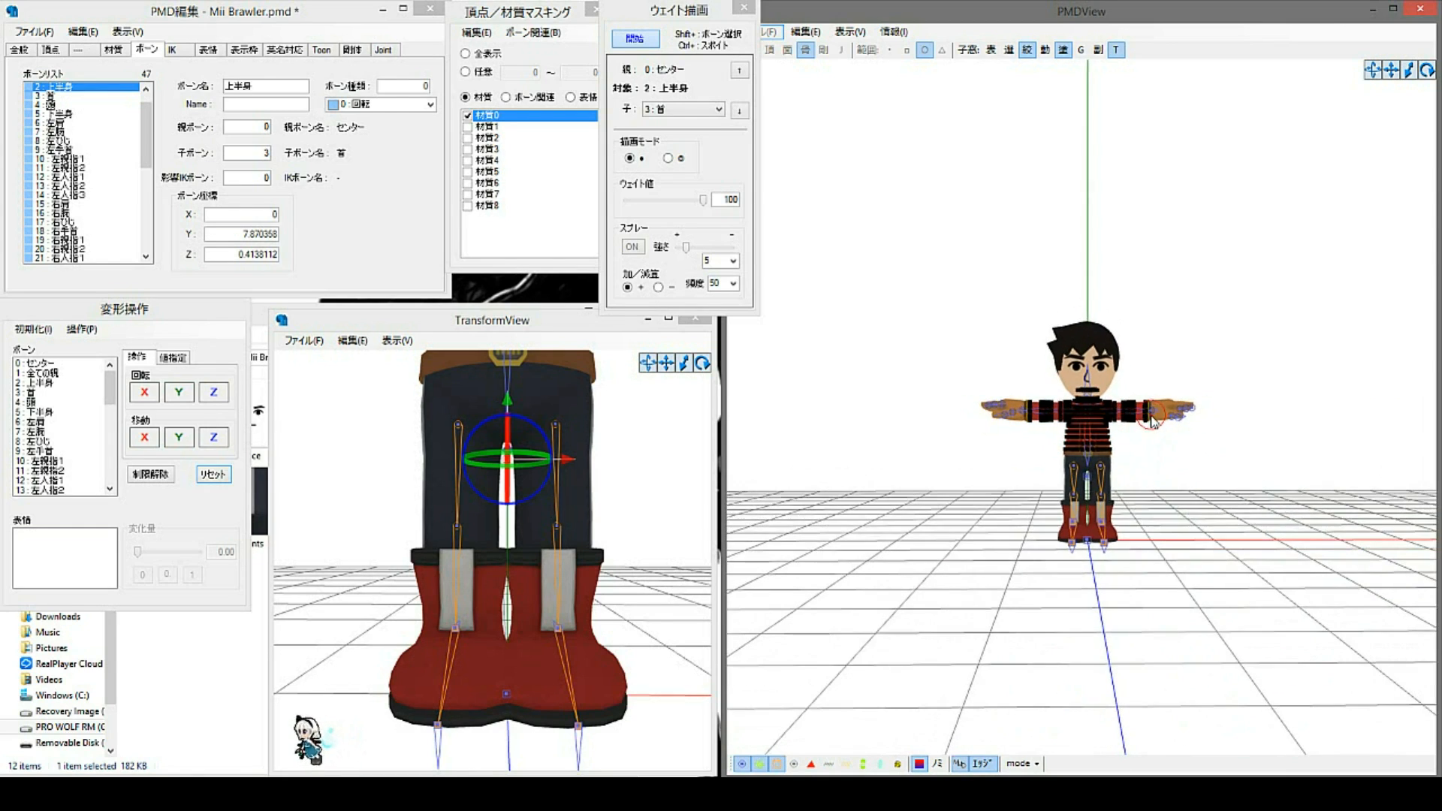
Step: Paint the sleeves, collar and upper torso vertices for 上半身 and the lowest shirt rows for 下半身, both at weight 100
left_click_drag(1153, 420, 1046, 411)
scroll(1172, 451, "up", 1)
scroll(1170, 450, "up", 5)
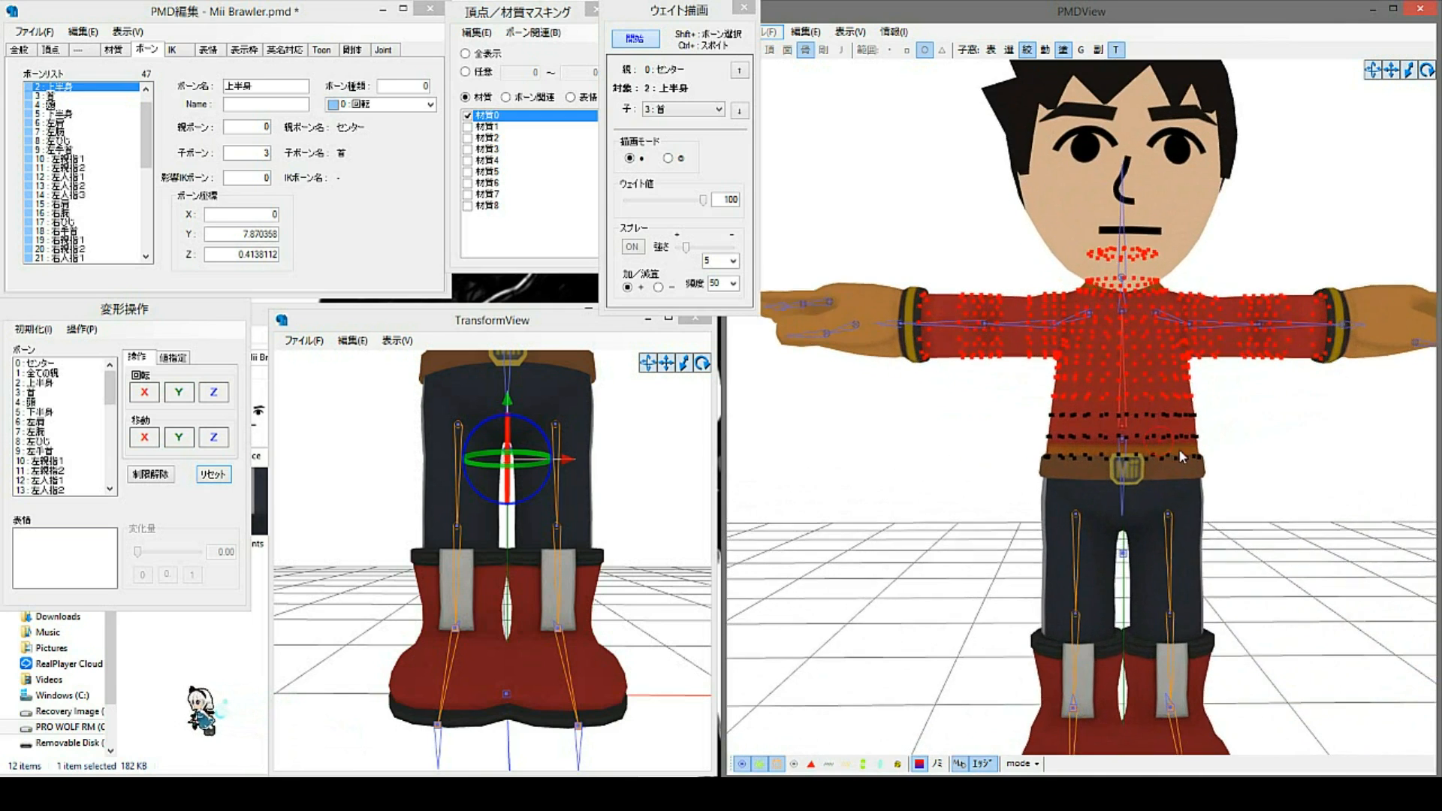
scroll(1167, 449, "up", 2)
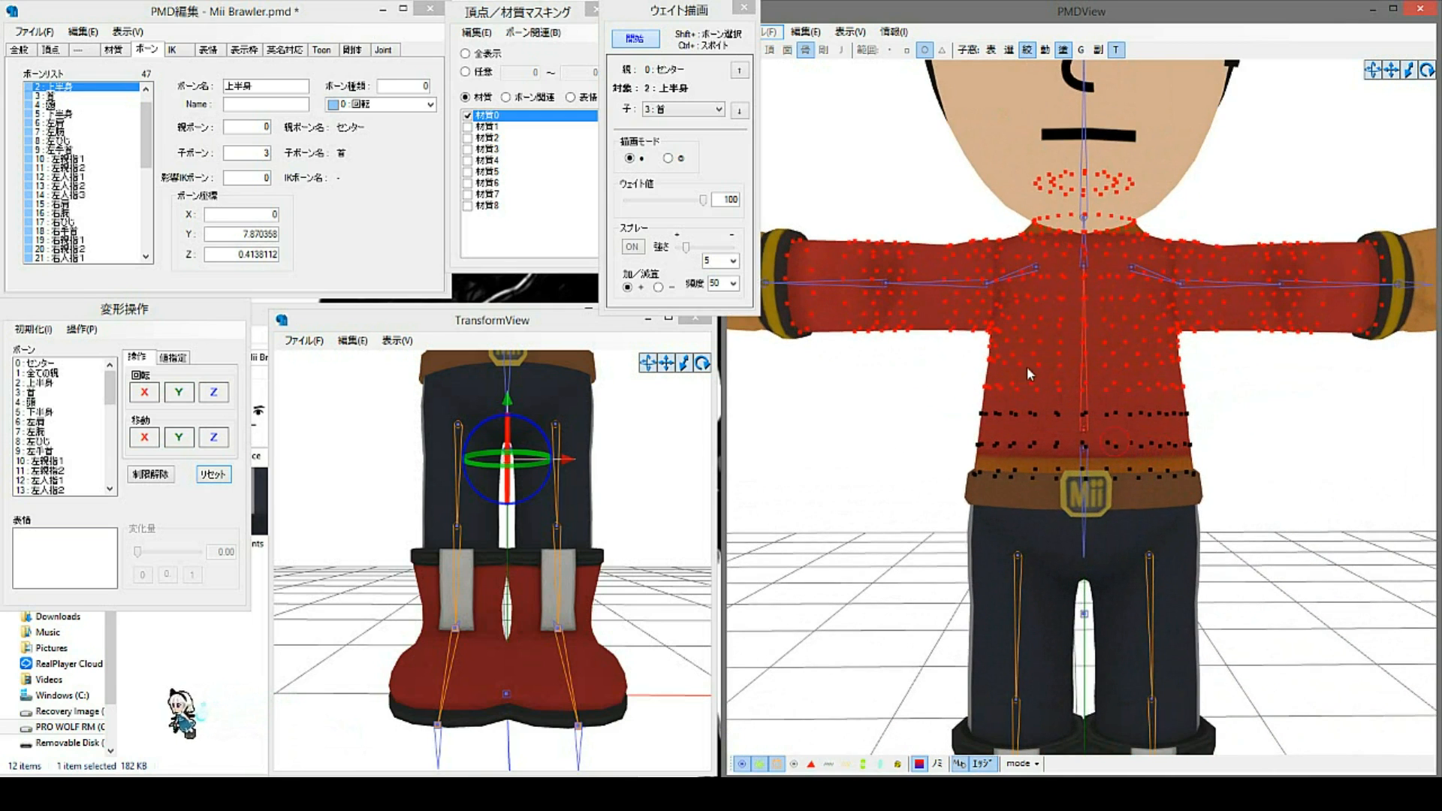
left_click(1084, 443, "shift")
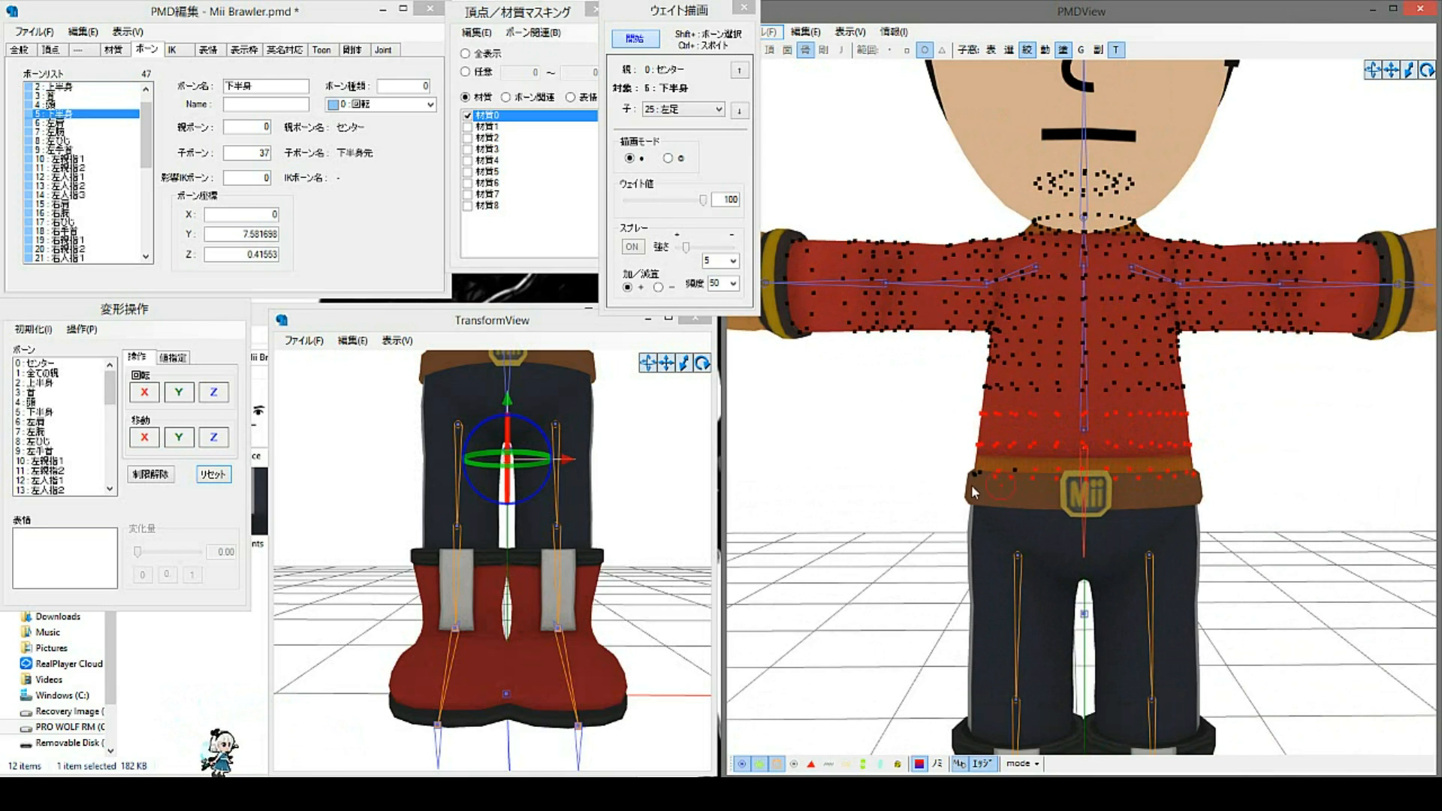
Step: Test the shirt deformation in TransformView by rotating 上半身 about Z, and reset the pose
middle_click_drag(602, 455, 575, 486)
left_click(467, 479)
scroll(576, 485, "down", 2)
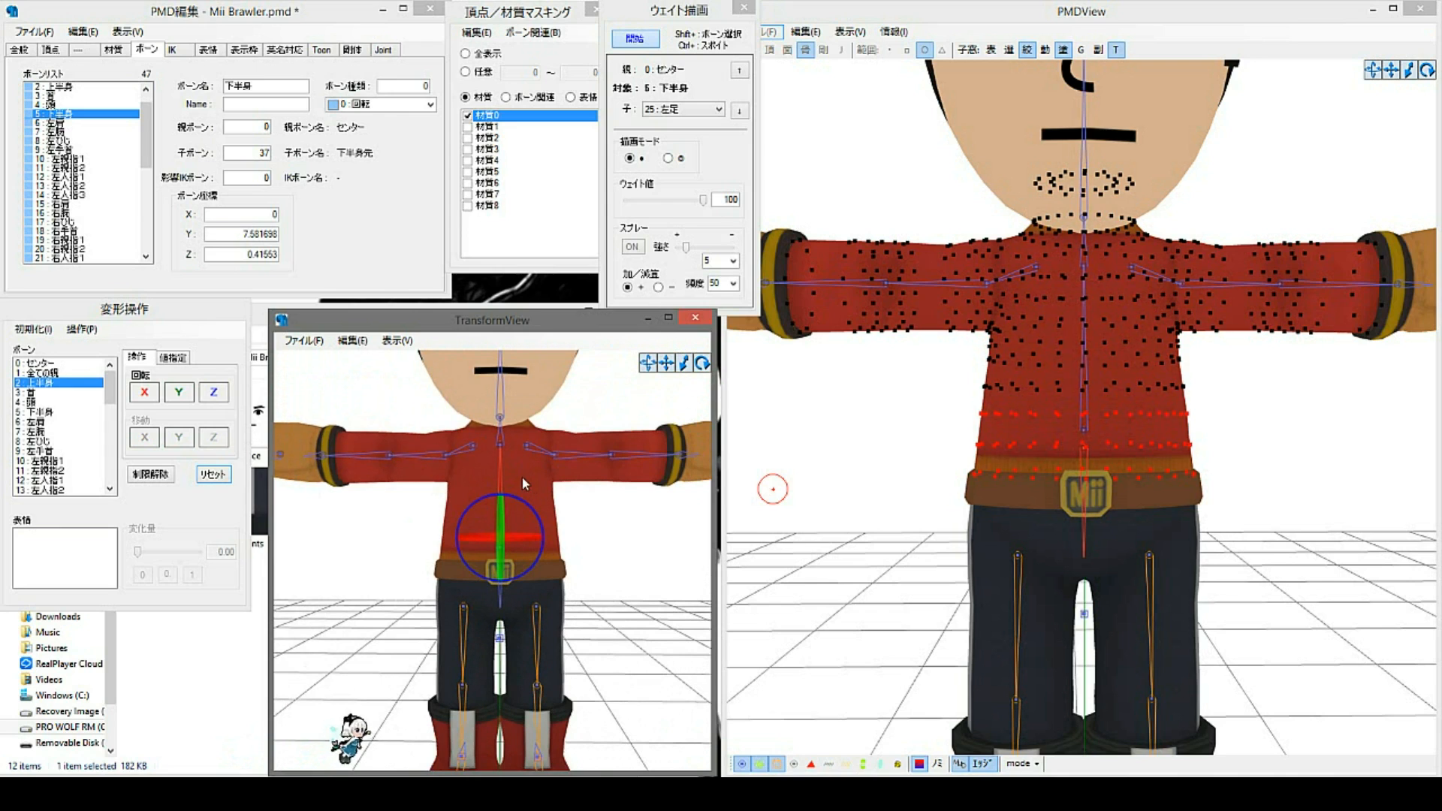
mouse_move(214, 392)
left_mouse_down()
mouse_move(233, 392)
mouse_move(193, 391)
mouse_move(230, 391)
mouse_move(213, 392)
left_mouse_up()
mouse_move(498, 589)
right_mouse_down()
mouse_move(393, 593)
mouse_move(481, 595)
right_mouse_up()
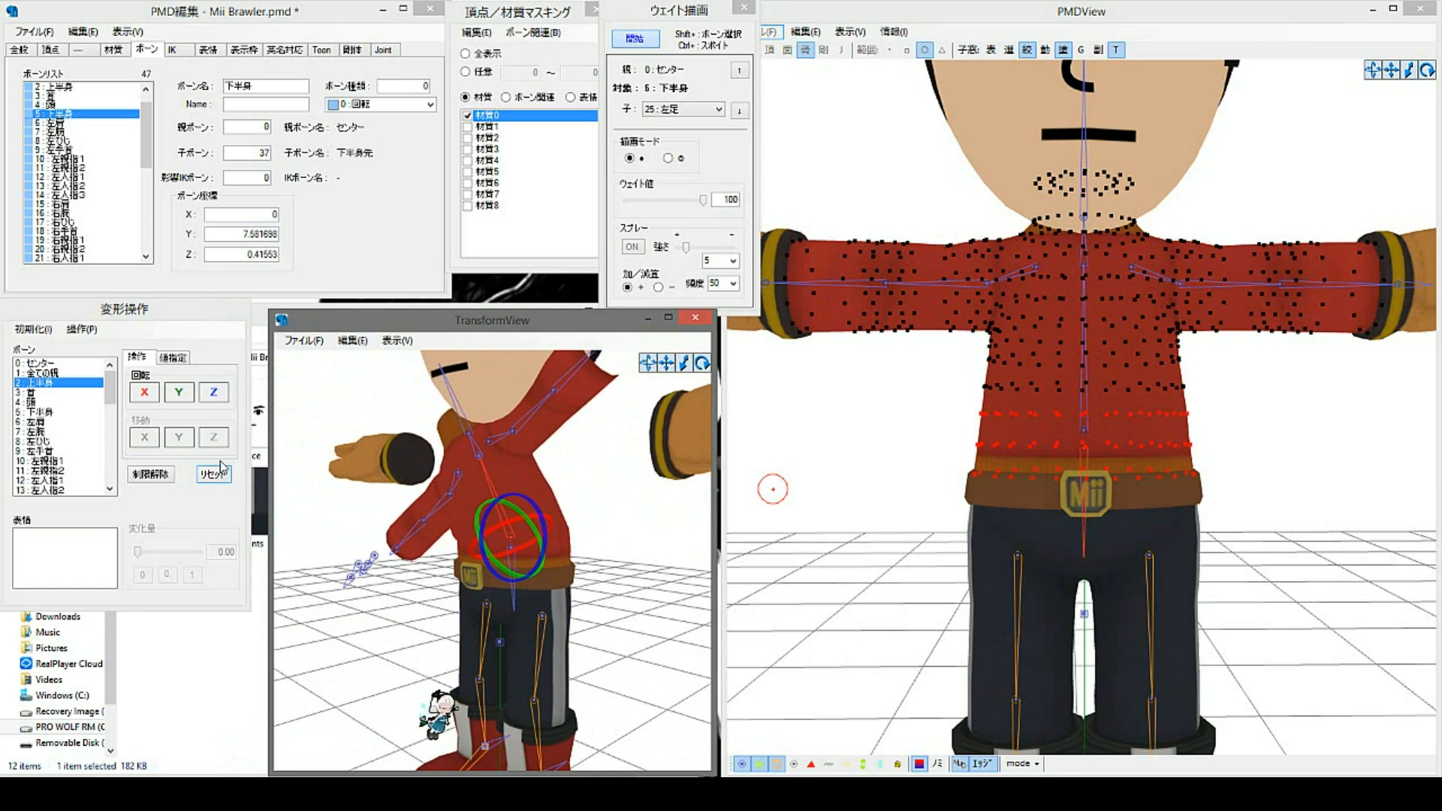
left_click(215, 474)
Step: Test 上半身 by rotating it about X and about Y, resetting the pose after each rotation
left_click_drag(145, 392, 161, 392)
right_click_drag(393, 573, 355, 561)
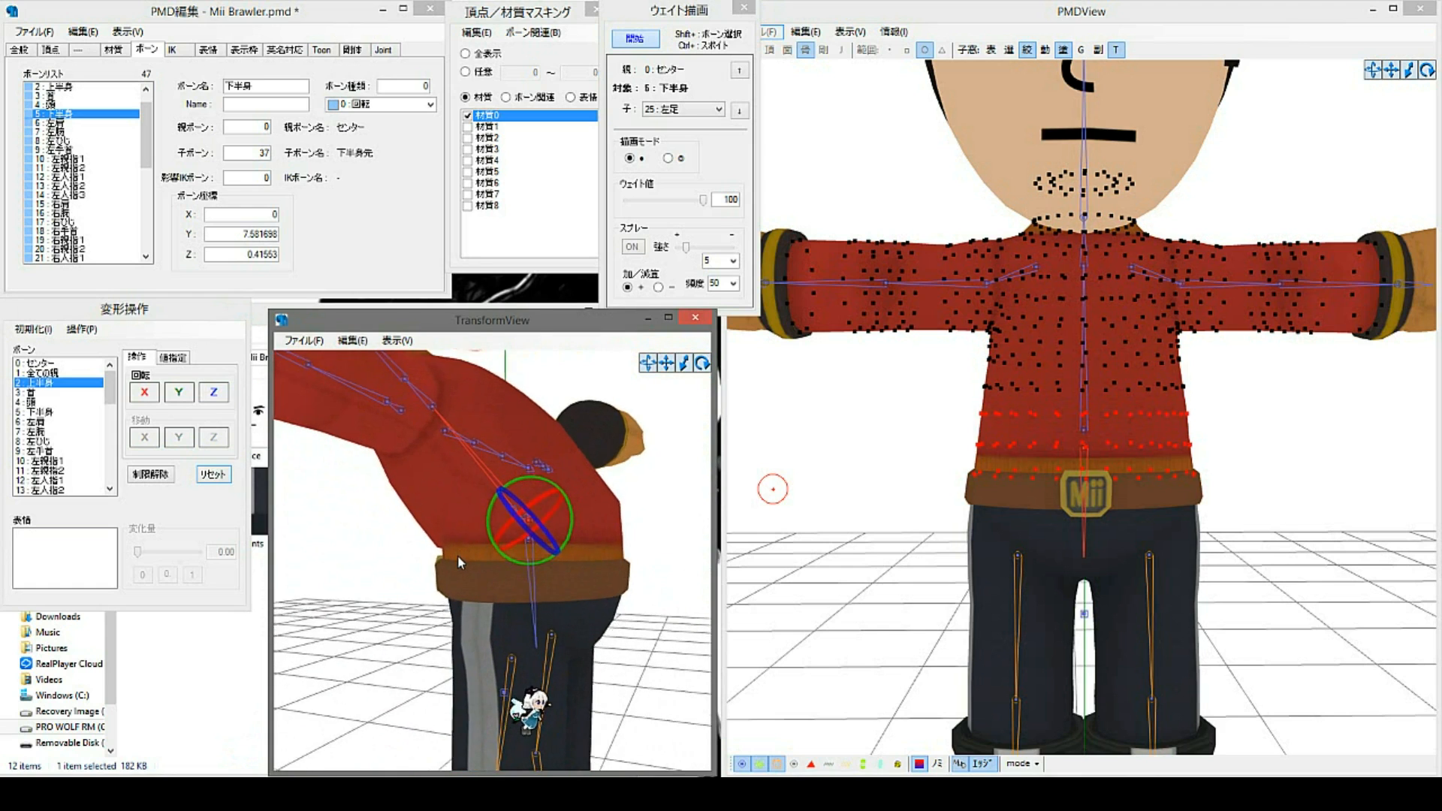
left_click(213, 474)
left_click_drag(179, 394, 336, 496)
right_click_drag(353, 504, 415, 457)
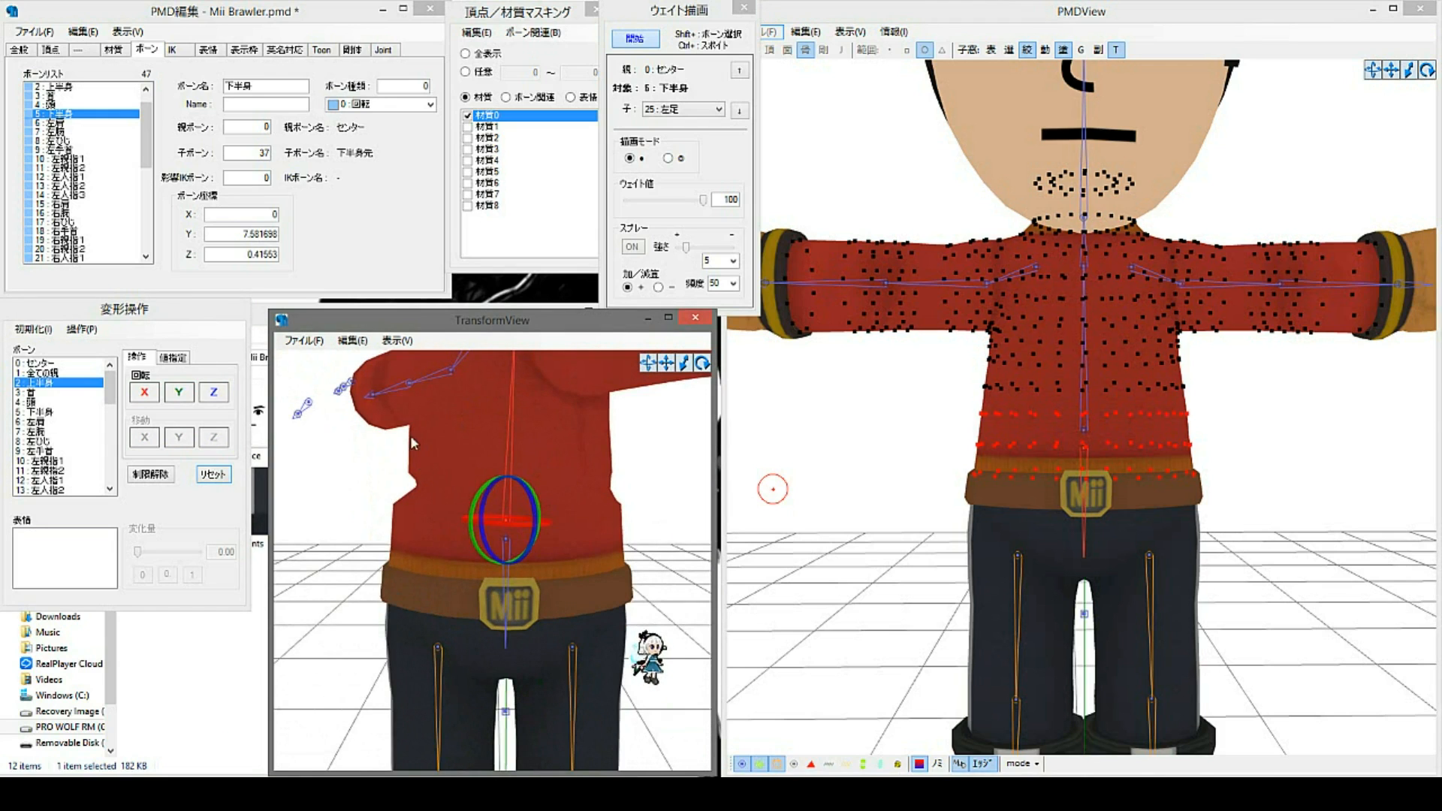
left_click(213, 474)
Step: Test the waist deformation by rotating 下半身 in TransformView, and reset the pose
left_click(556, 581)
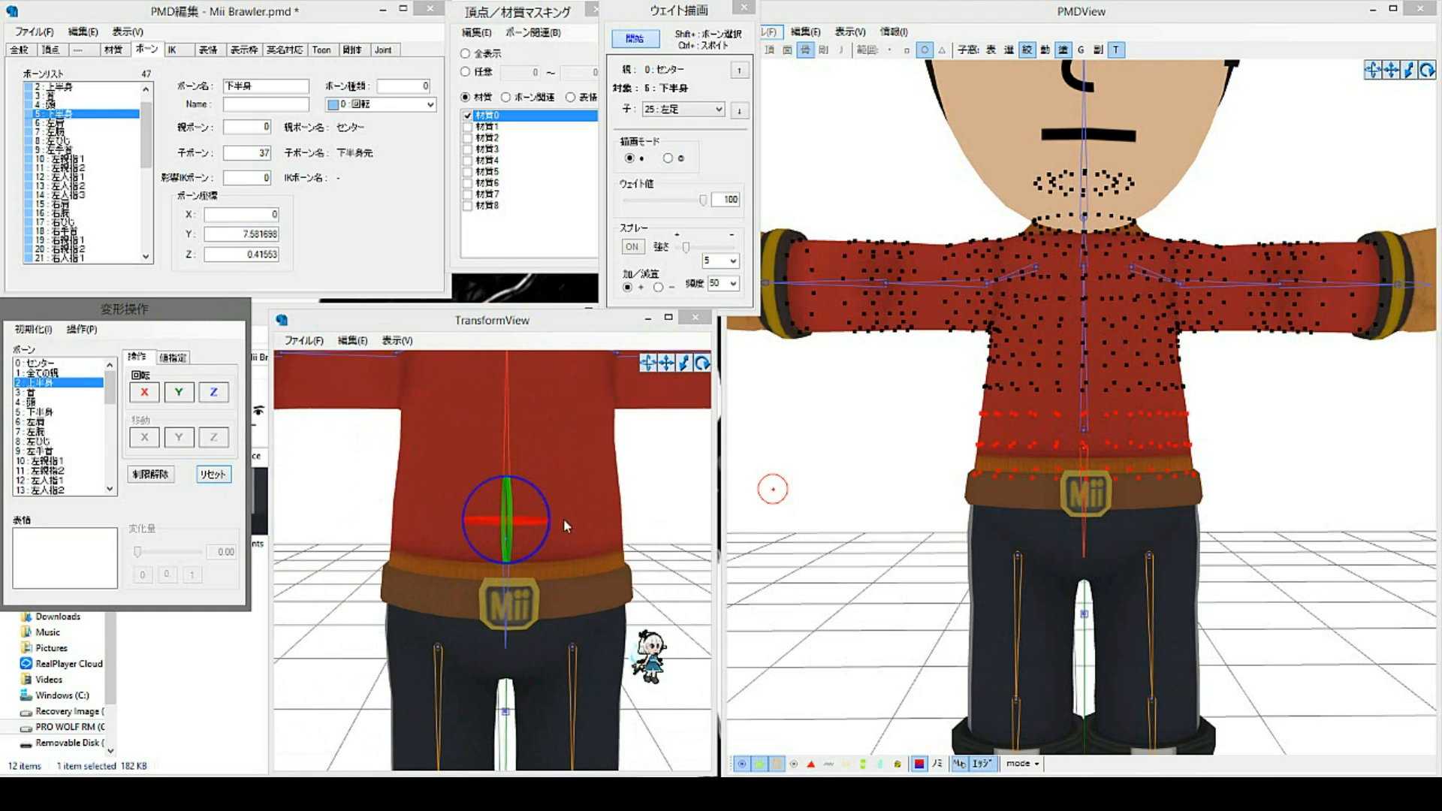
left_click(507, 539)
left_click_drag(507, 540, 453, 520)
mouse_move(425, 489)
right_mouse_down()
mouse_move(602, 491)
mouse_move(403, 487)
right_mouse_up()
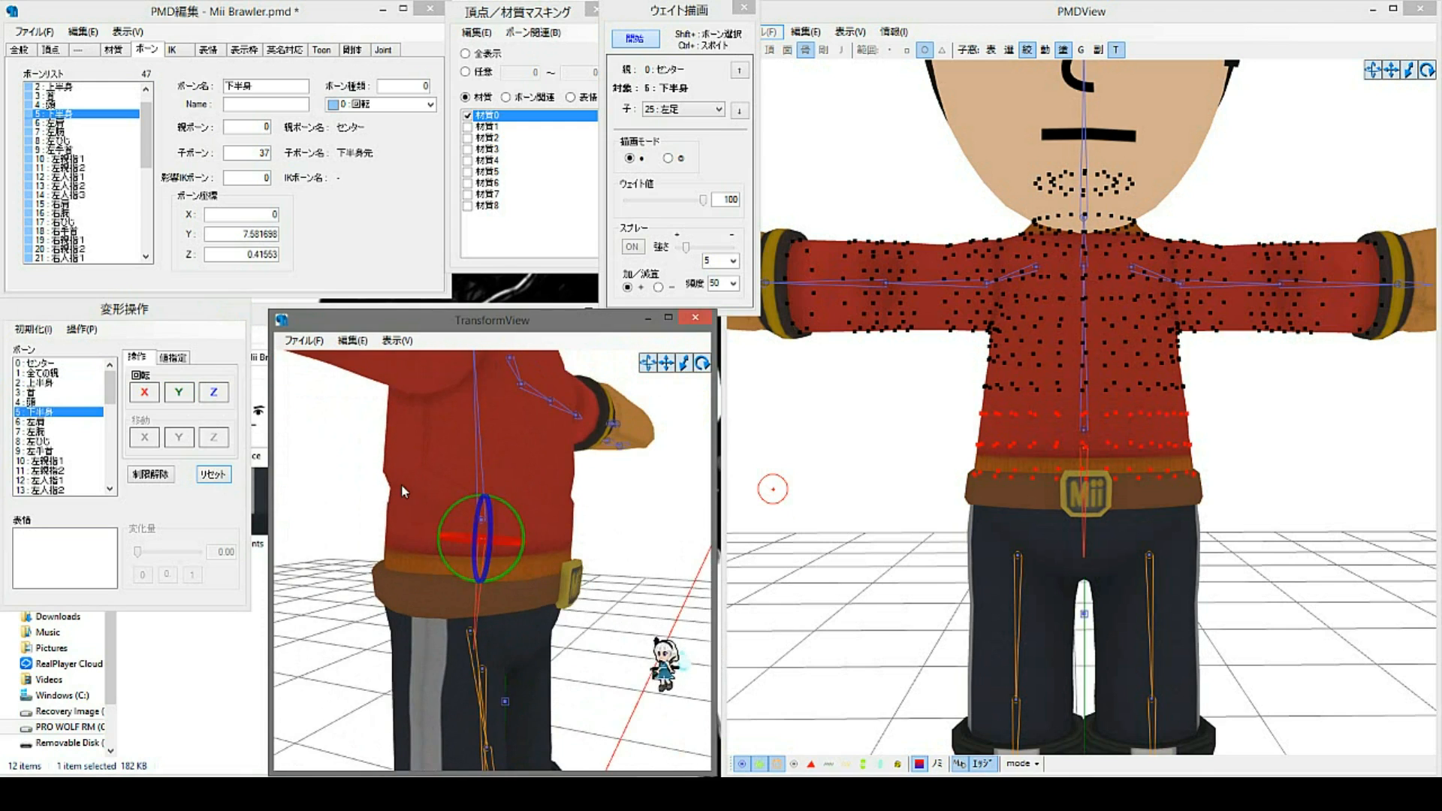
left_click(213, 474)
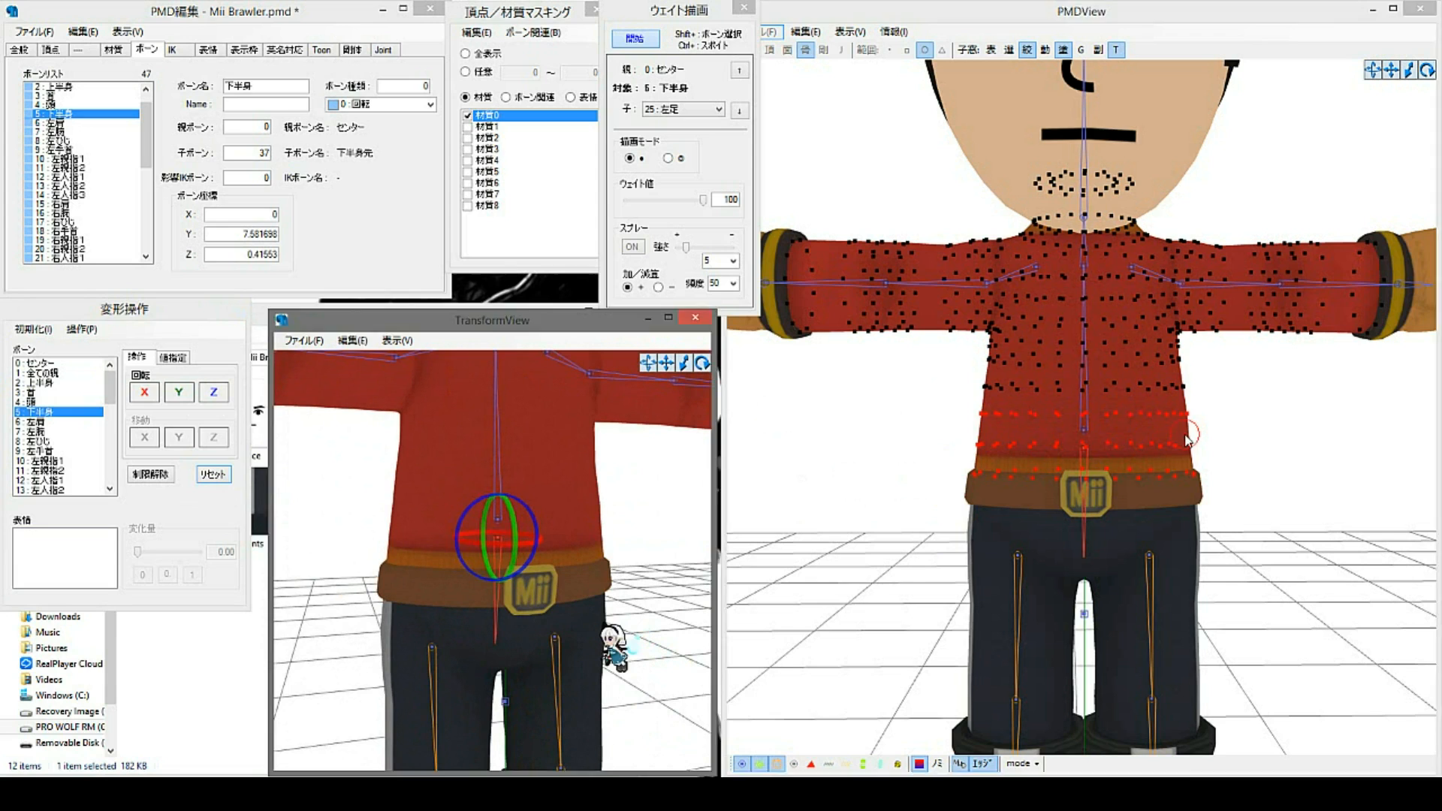
Step: Paint the remaining lower rows of shirt vertices down to the belt for 上半身 at weight 100
left_click(1082, 434, "shift")
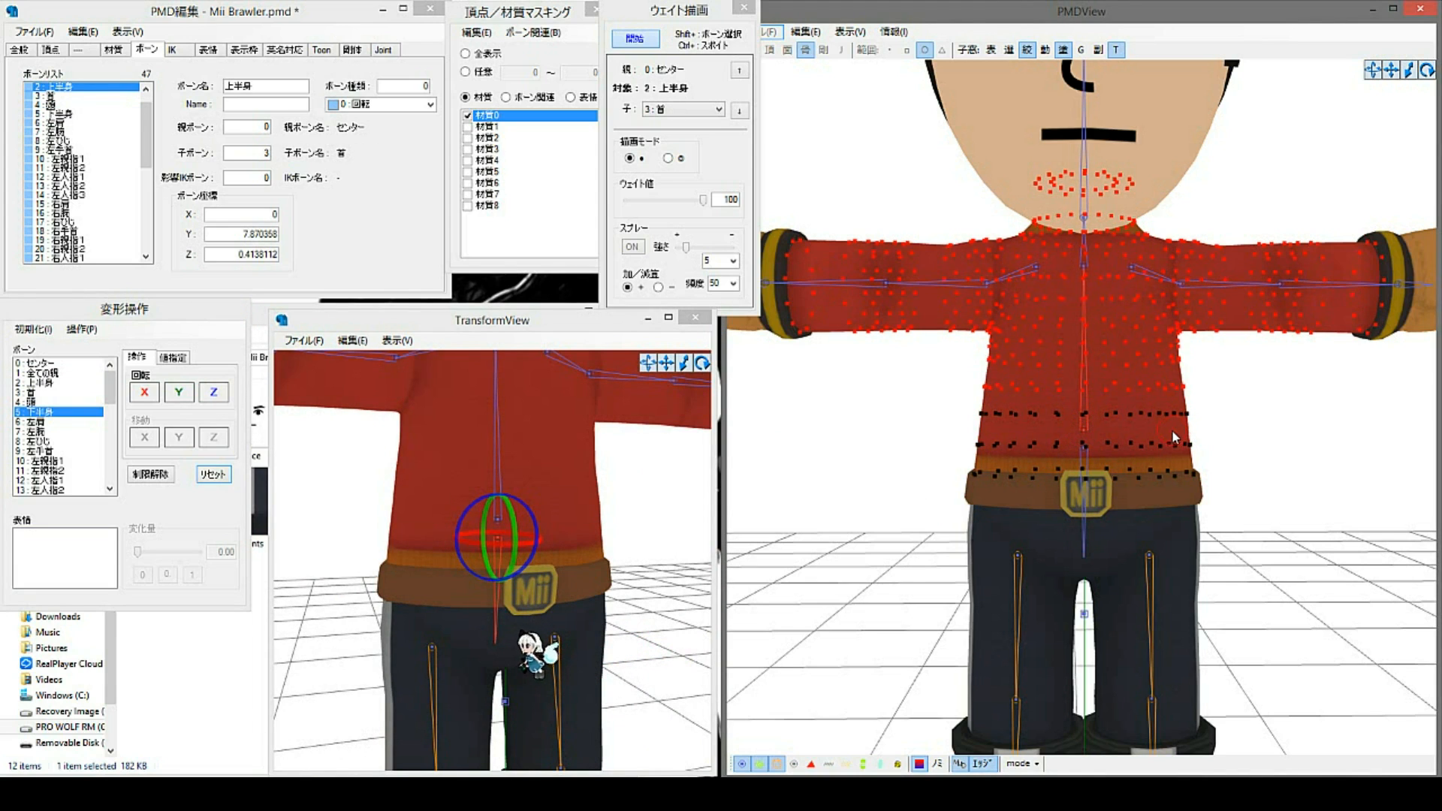
scroll(1173, 432, "down", 2)
mouse_move(1174, 435)
left_mouse_down()
mouse_move(999, 425)
mouse_move(1085, 407)
mouse_move(1113, 425)
mouse_move(1070, 451)
mouse_move(1113, 457)
mouse_move(977, 456)
mouse_move(1138, 465)
mouse_move(1142, 517)
left_mouse_up()
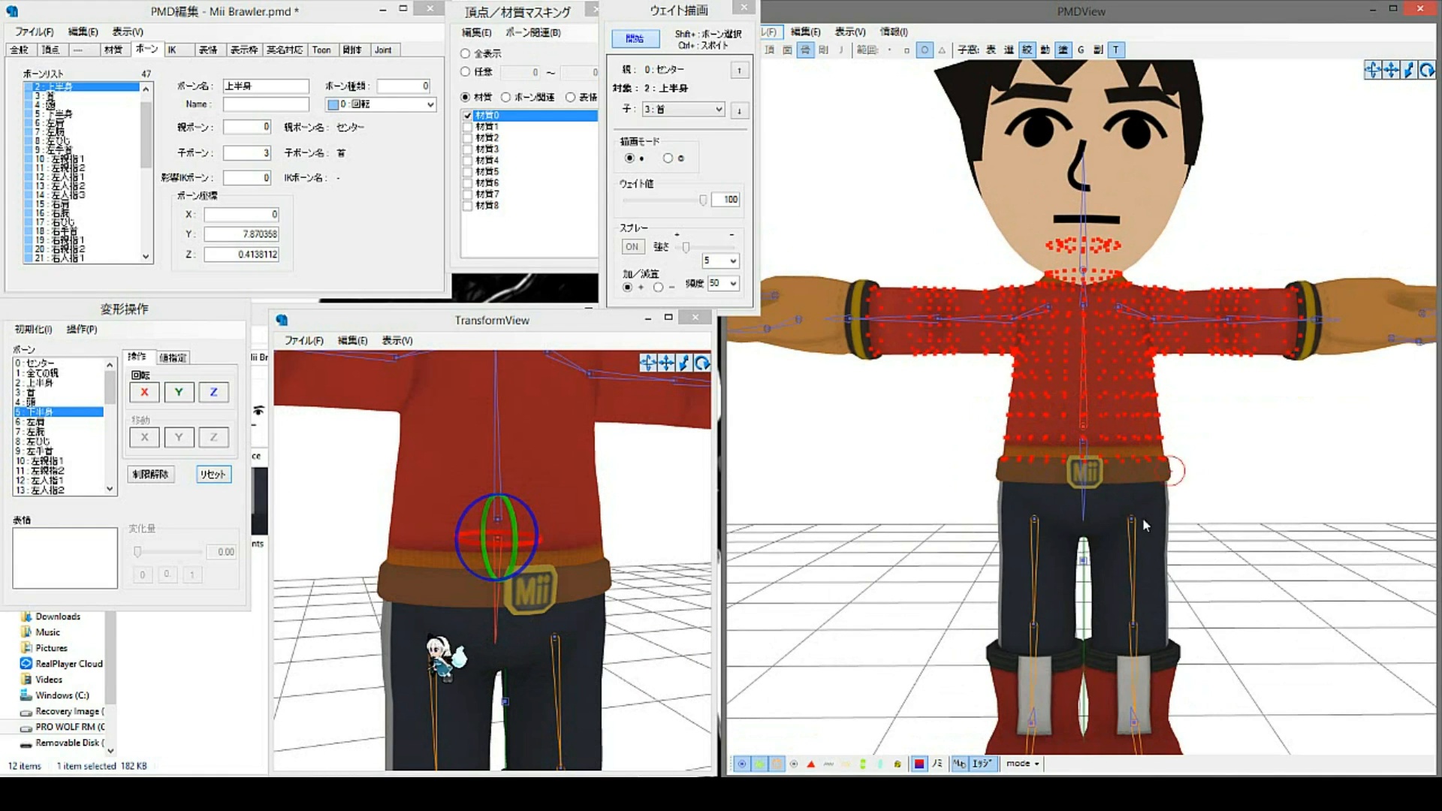
Step: Limit the displayed vertices to 材質5 and paint the hip and upper-leg vertices of the trousers for 下半身 at weight 100
left_click(1083, 442, "shift")
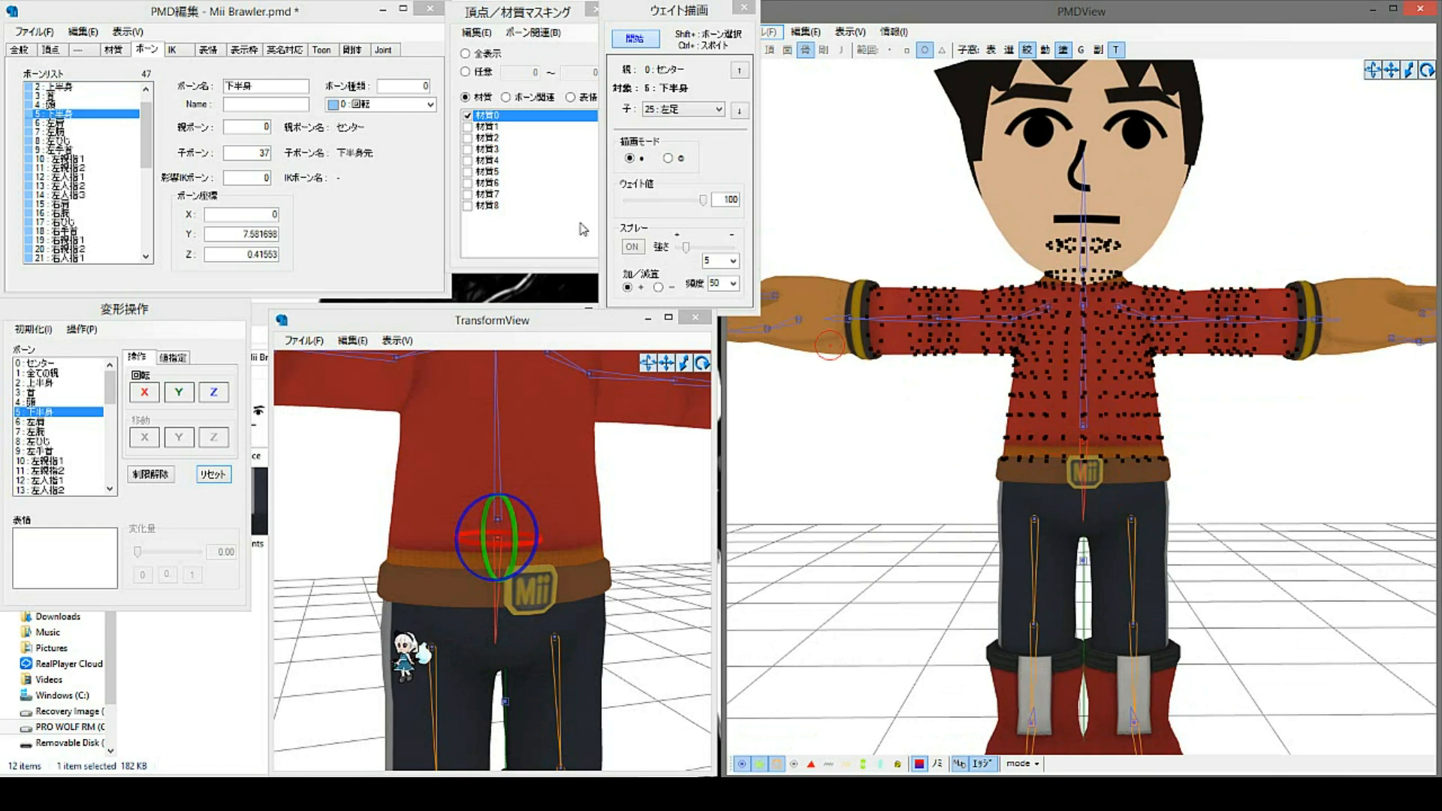
left_click(490, 126)
left_click(488, 138)
left_click(488, 149)
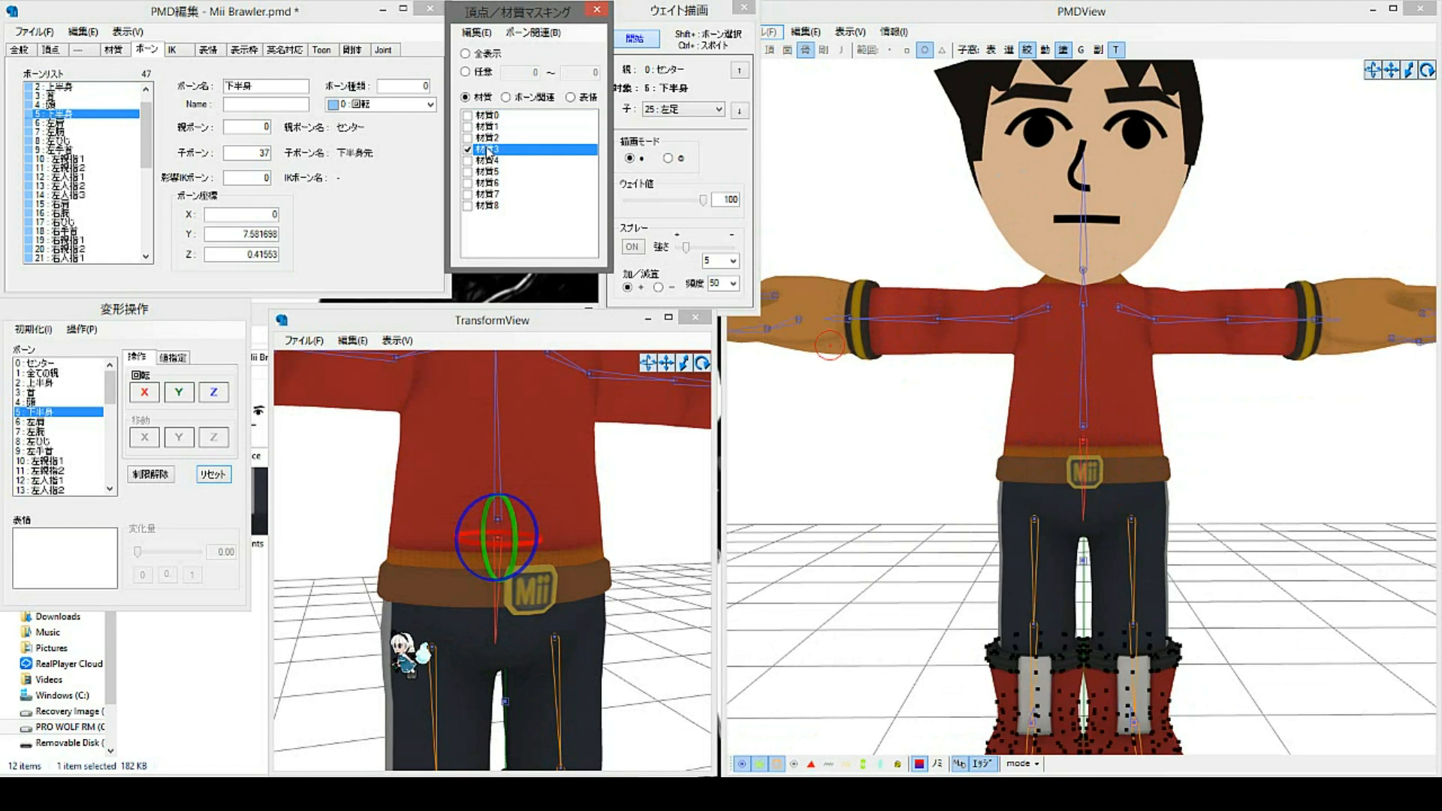
left_click(489, 161)
left_click(489, 171)
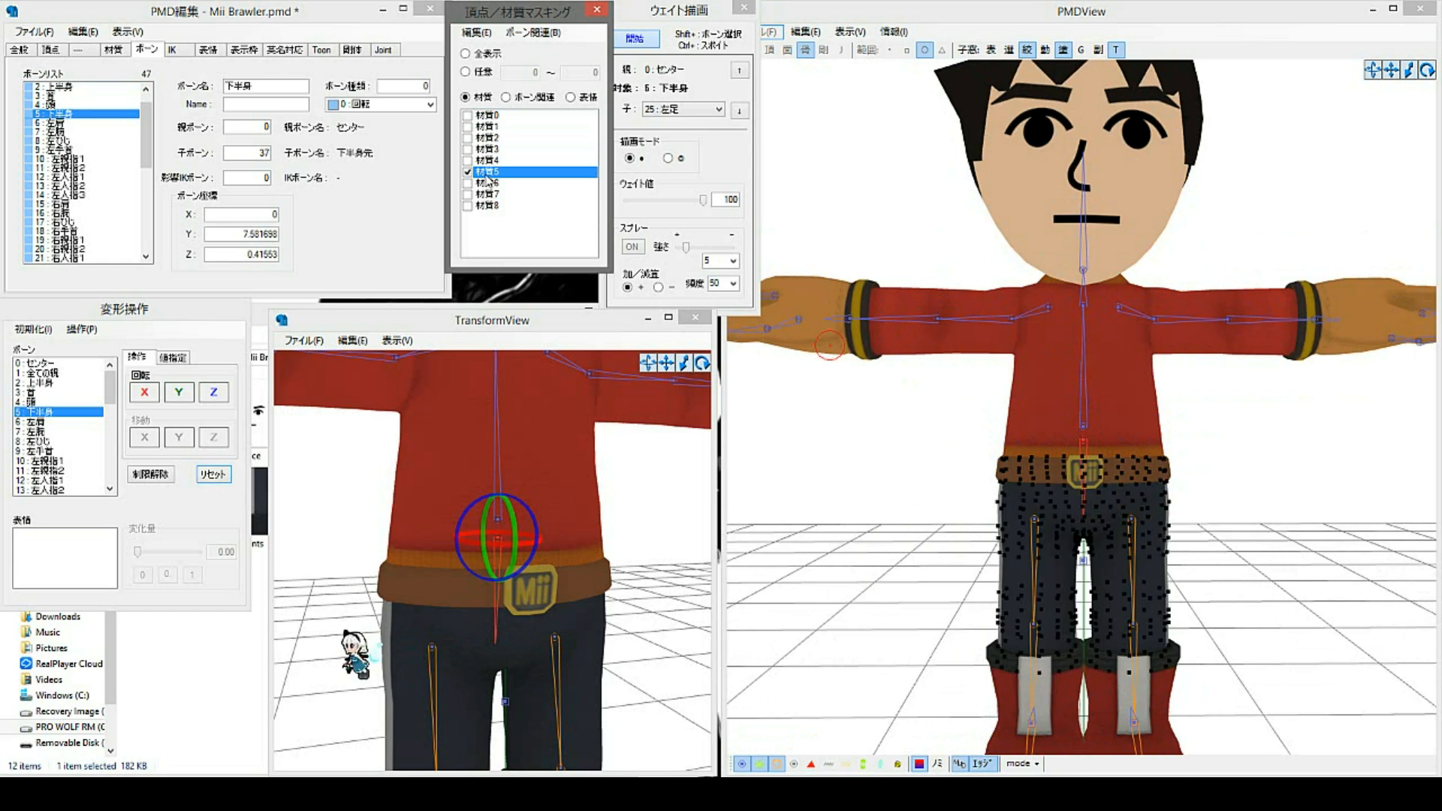
left_click(488, 182)
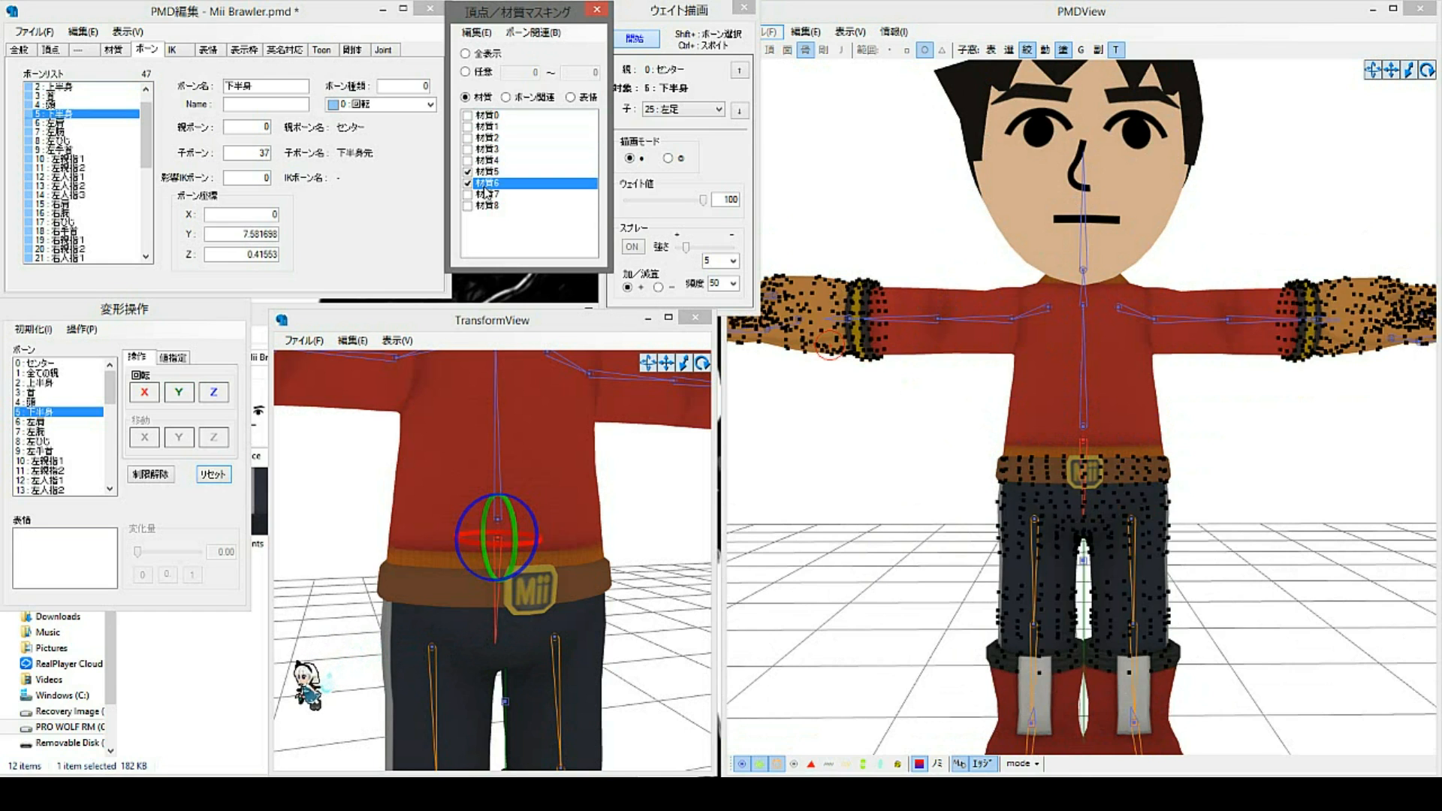
scroll(956, 458, "down", 5)
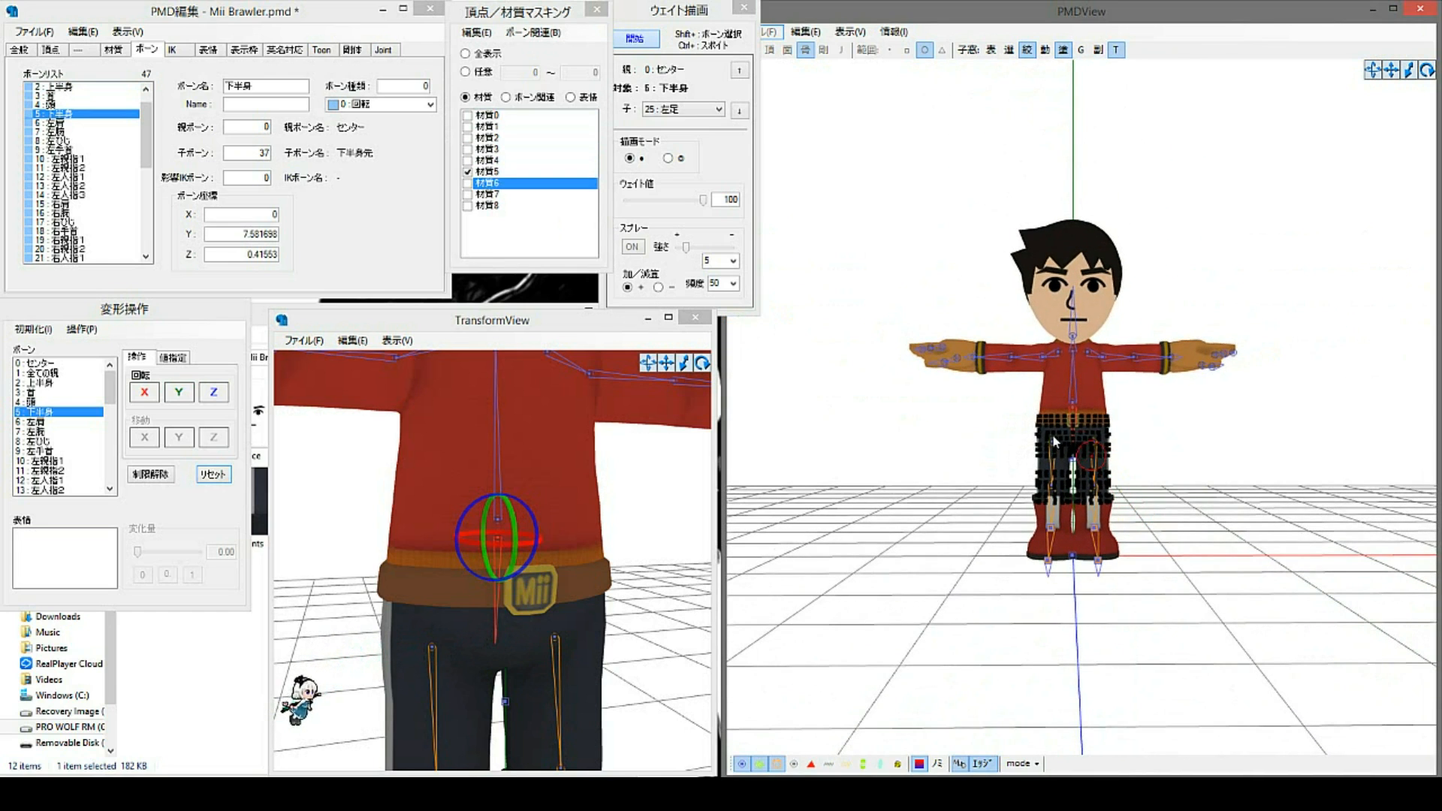
mouse_move(1101, 414)
left_mouse_down()
mouse_move(1038, 455)
mouse_move(1133, 455)
left_mouse_up()
scroll(806, 346, "up", 2)
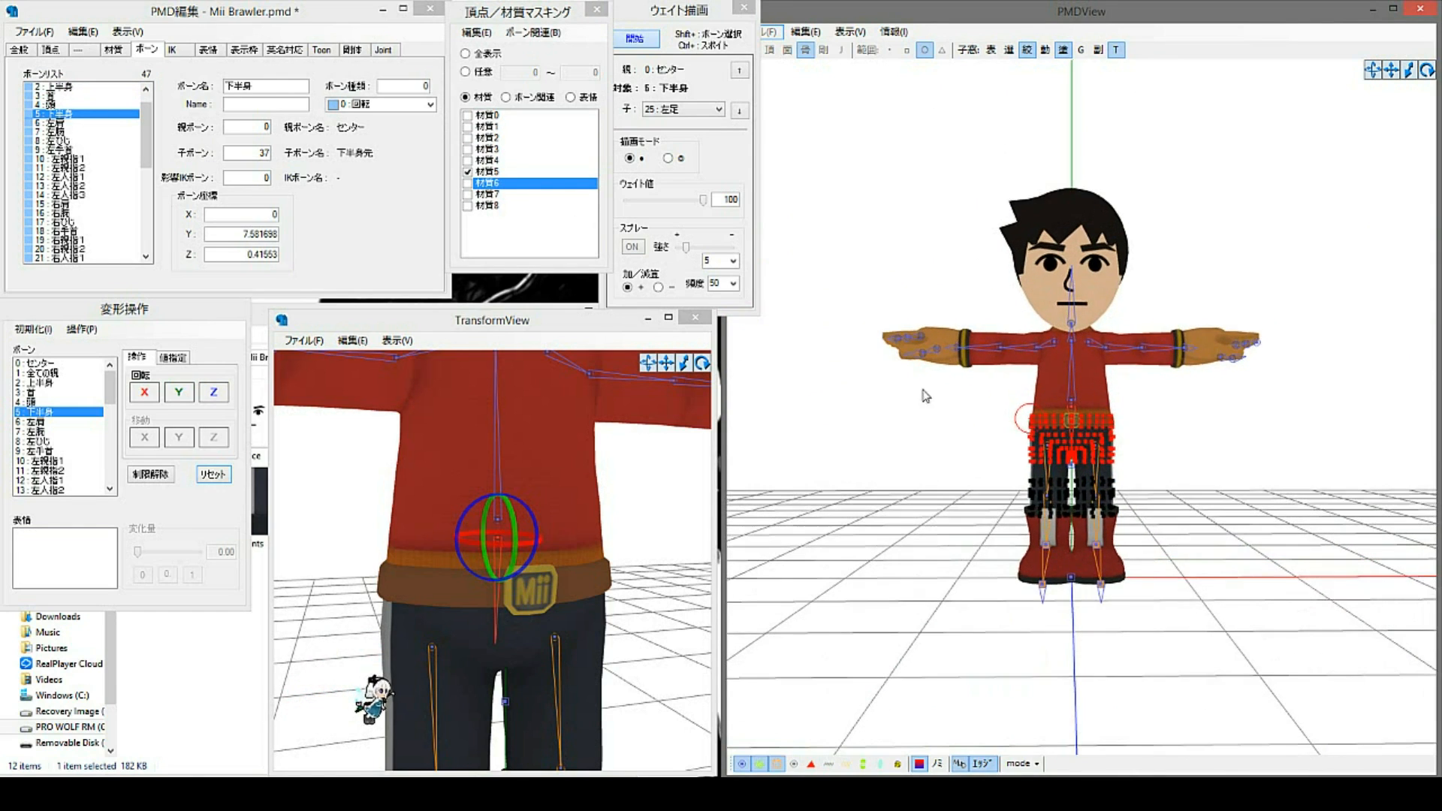
Step: Limit the displayed vertices to 材質1 and paint all the belt vertices for 下半身 at weight 100
left_click(509, 160)
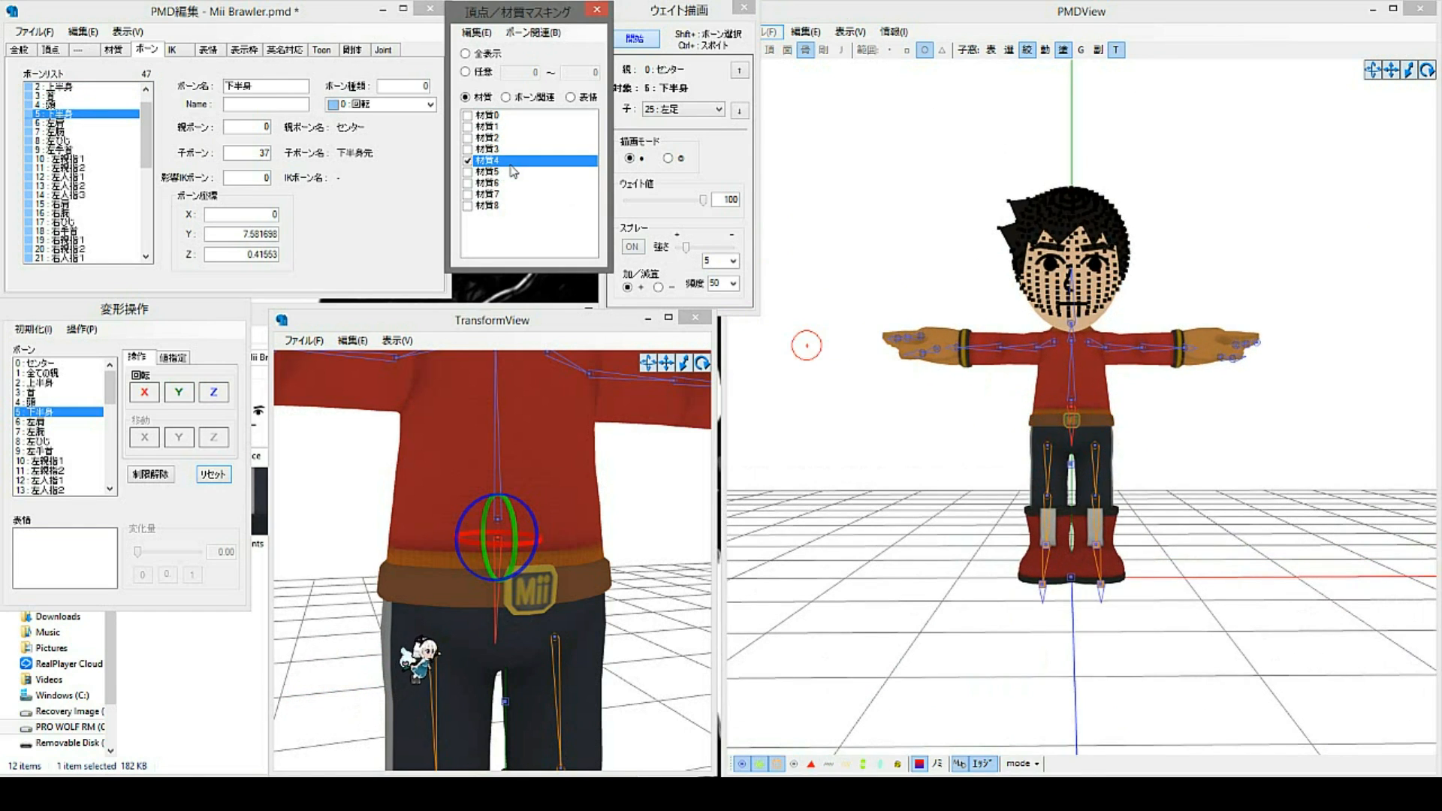
key("Up")
key("Up")
key("Up")
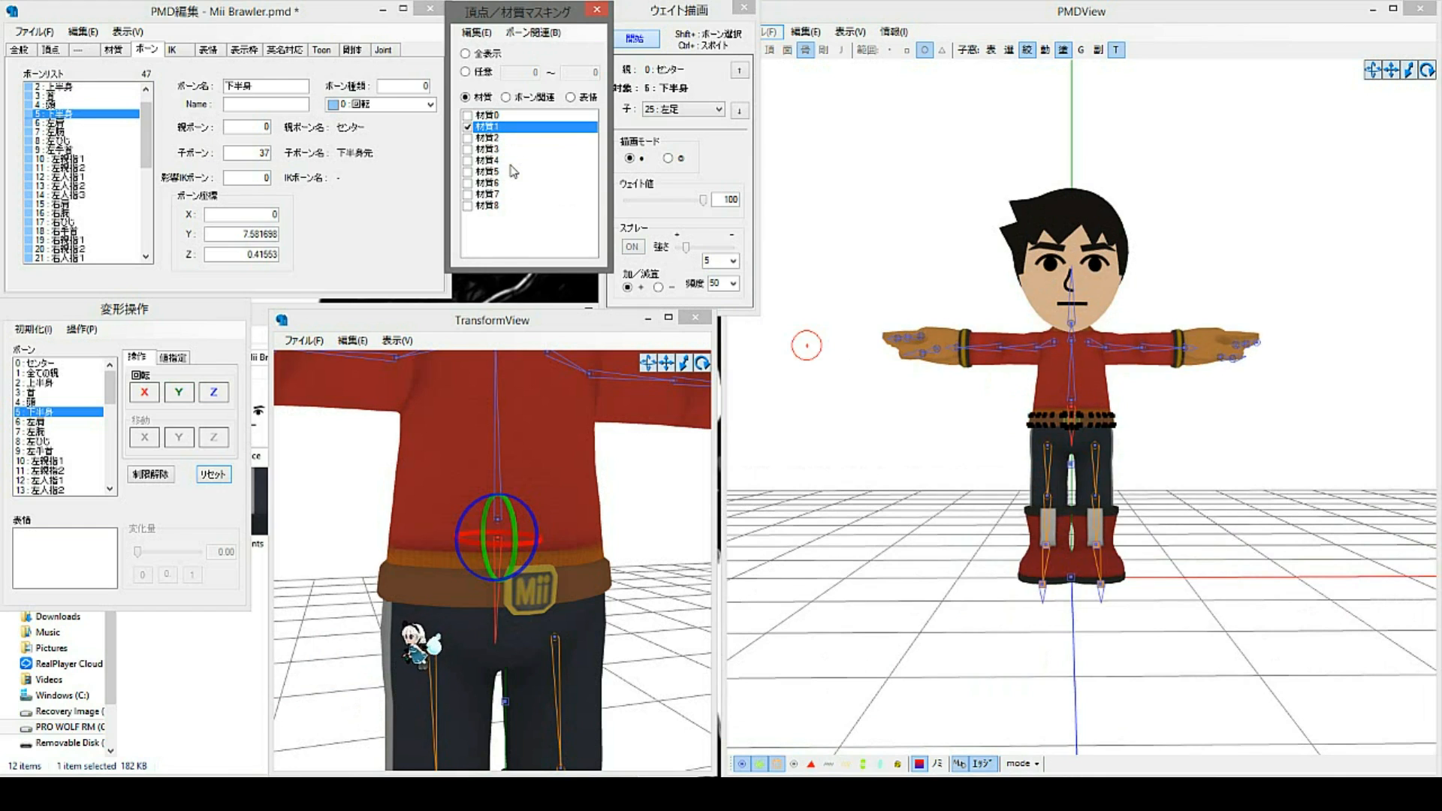
left_click_drag(1024, 419, 1145, 423)
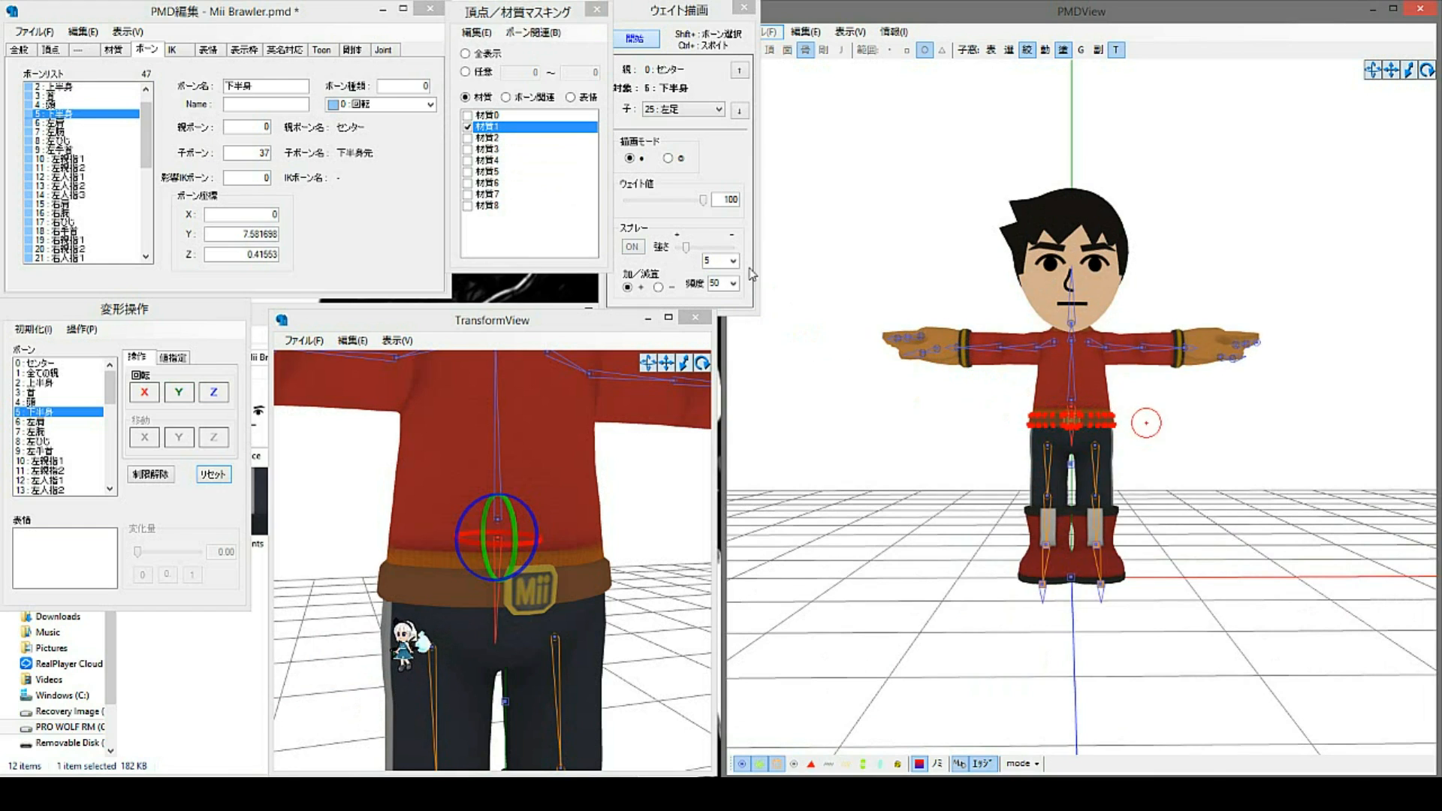
Step: Show only the 材質0 vertices and compare the shirt's weights for 上半身 and 下半身 by switching between the two bones
left_click(547, 115)
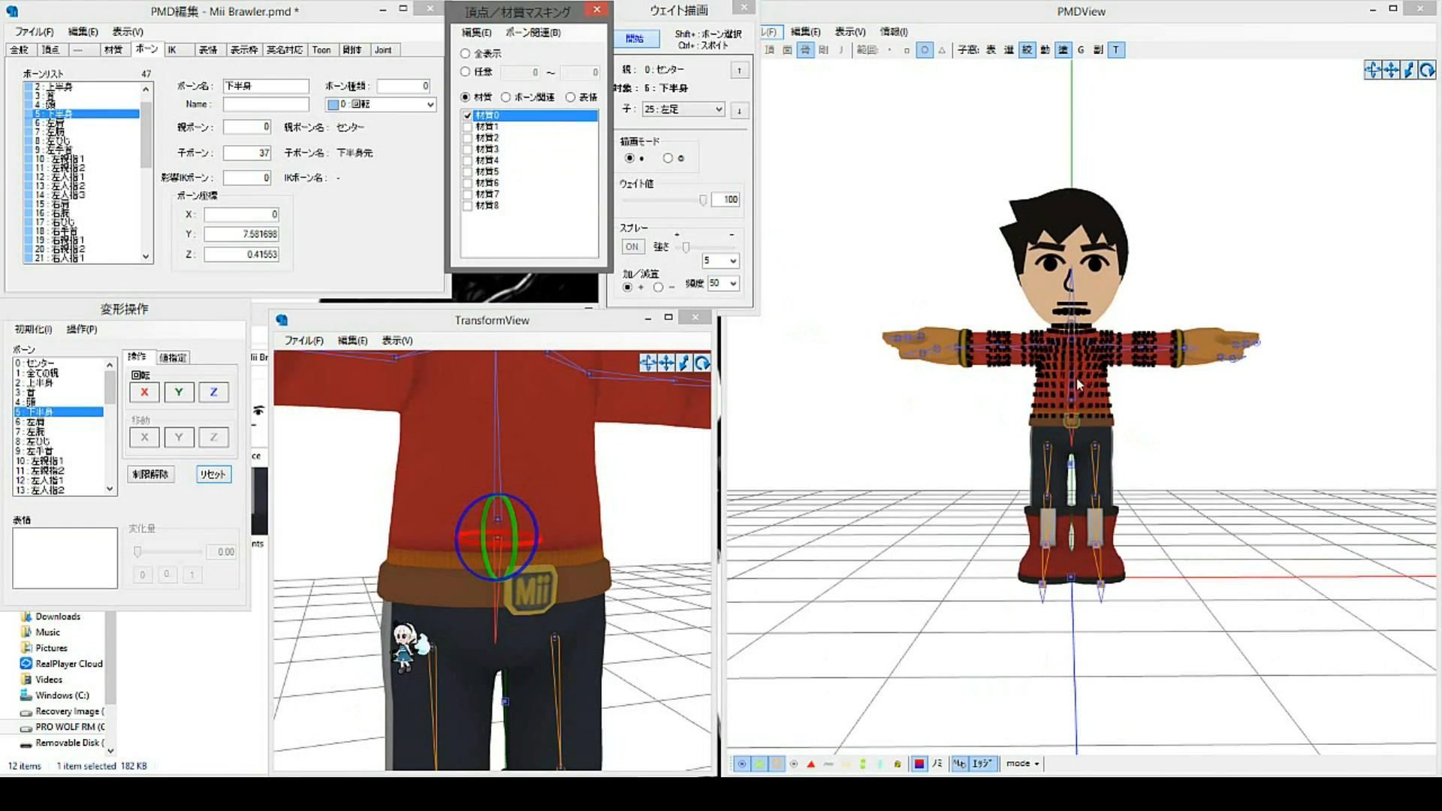
scroll(1080, 380, "up", 8)
scroll(1084, 430, "up", 1)
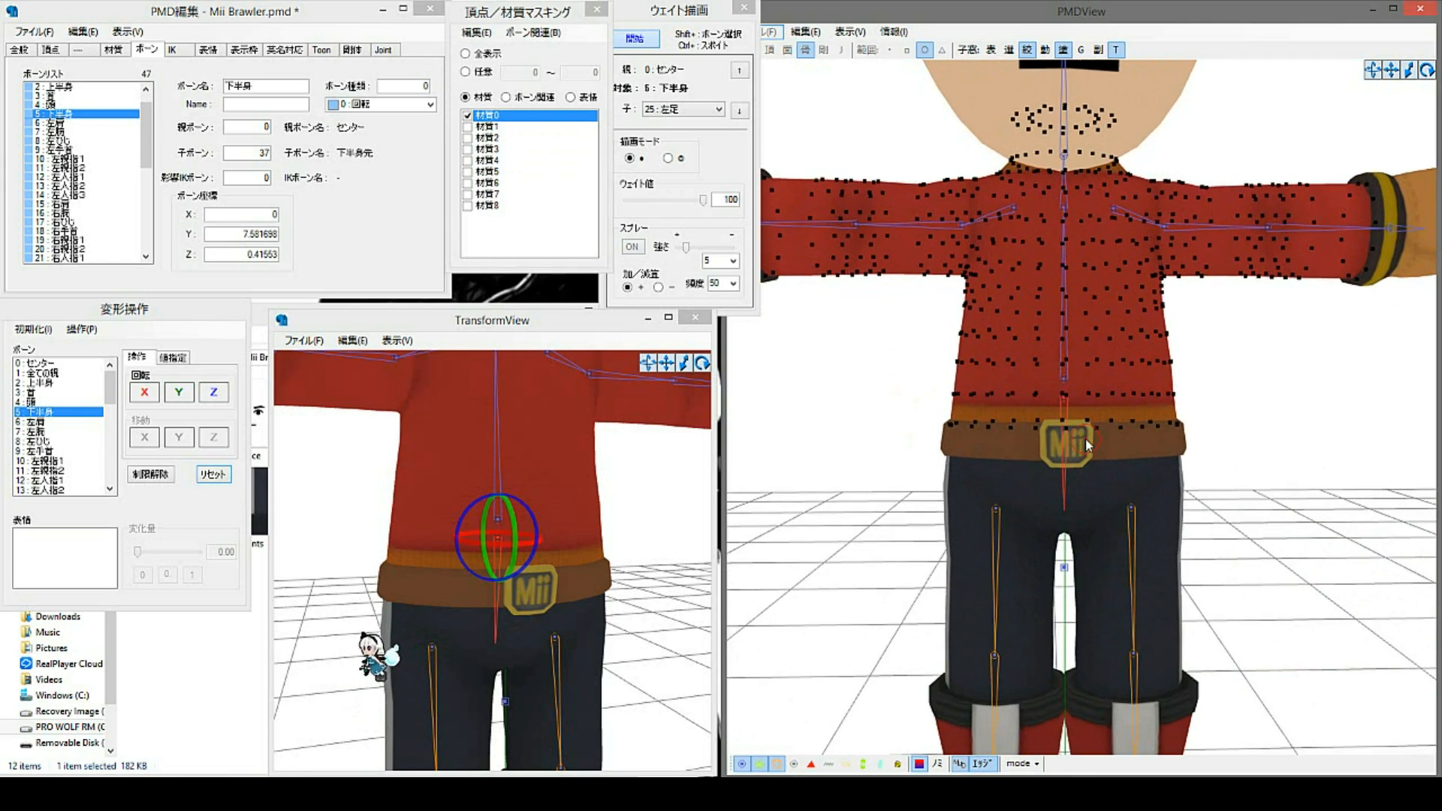
left_click(1066, 377, "shift")
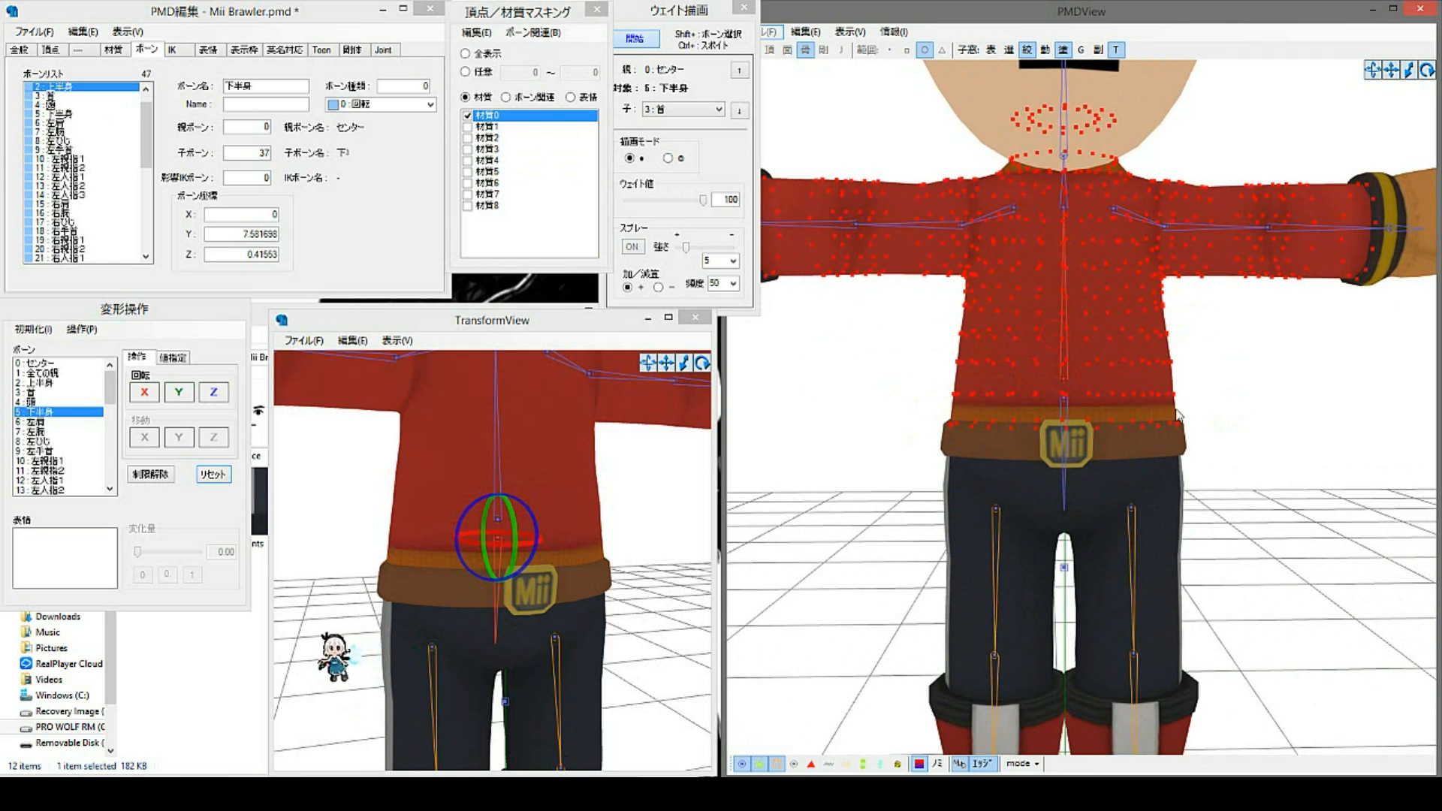
left_click(1067, 395, "shift")
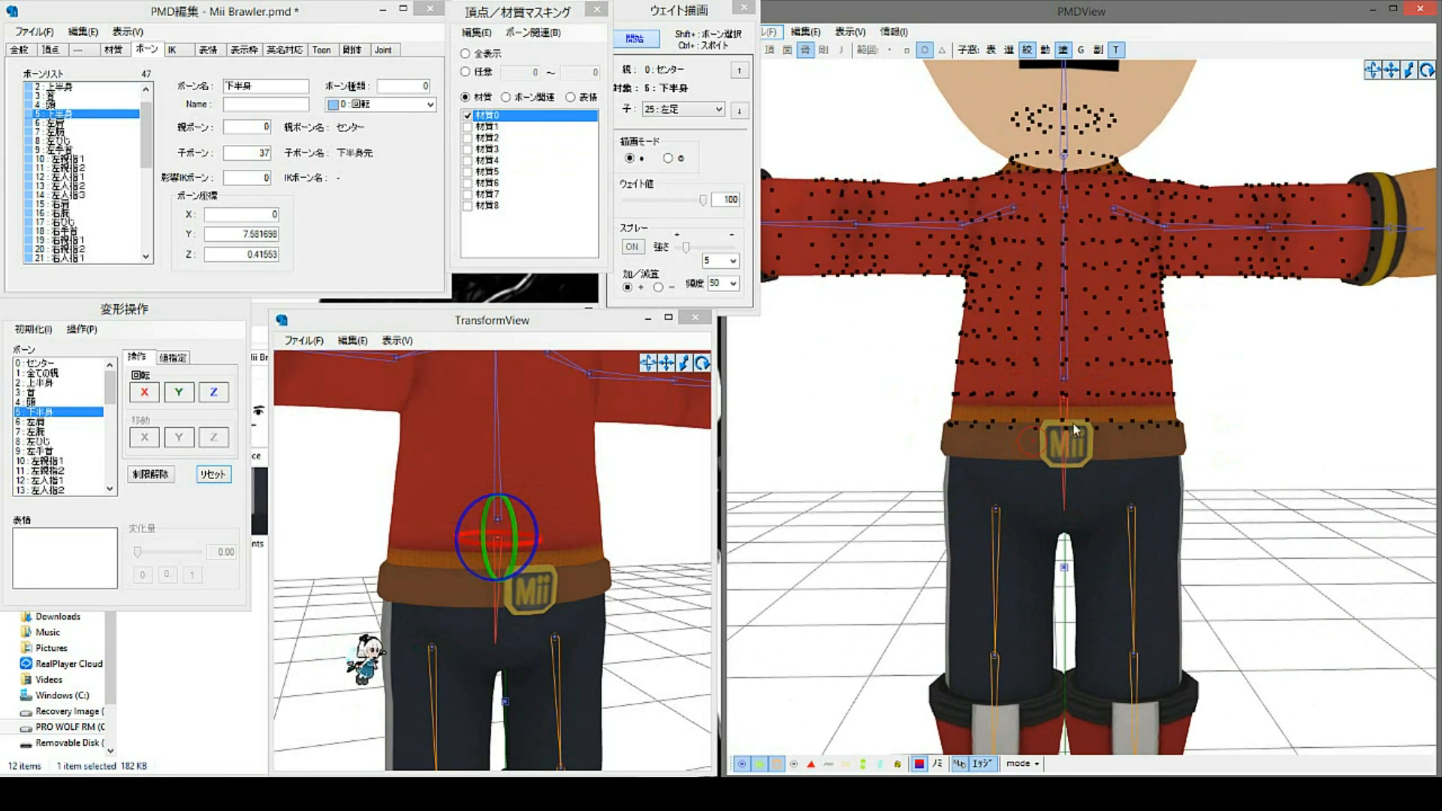
left_click(1068, 377, "shift")
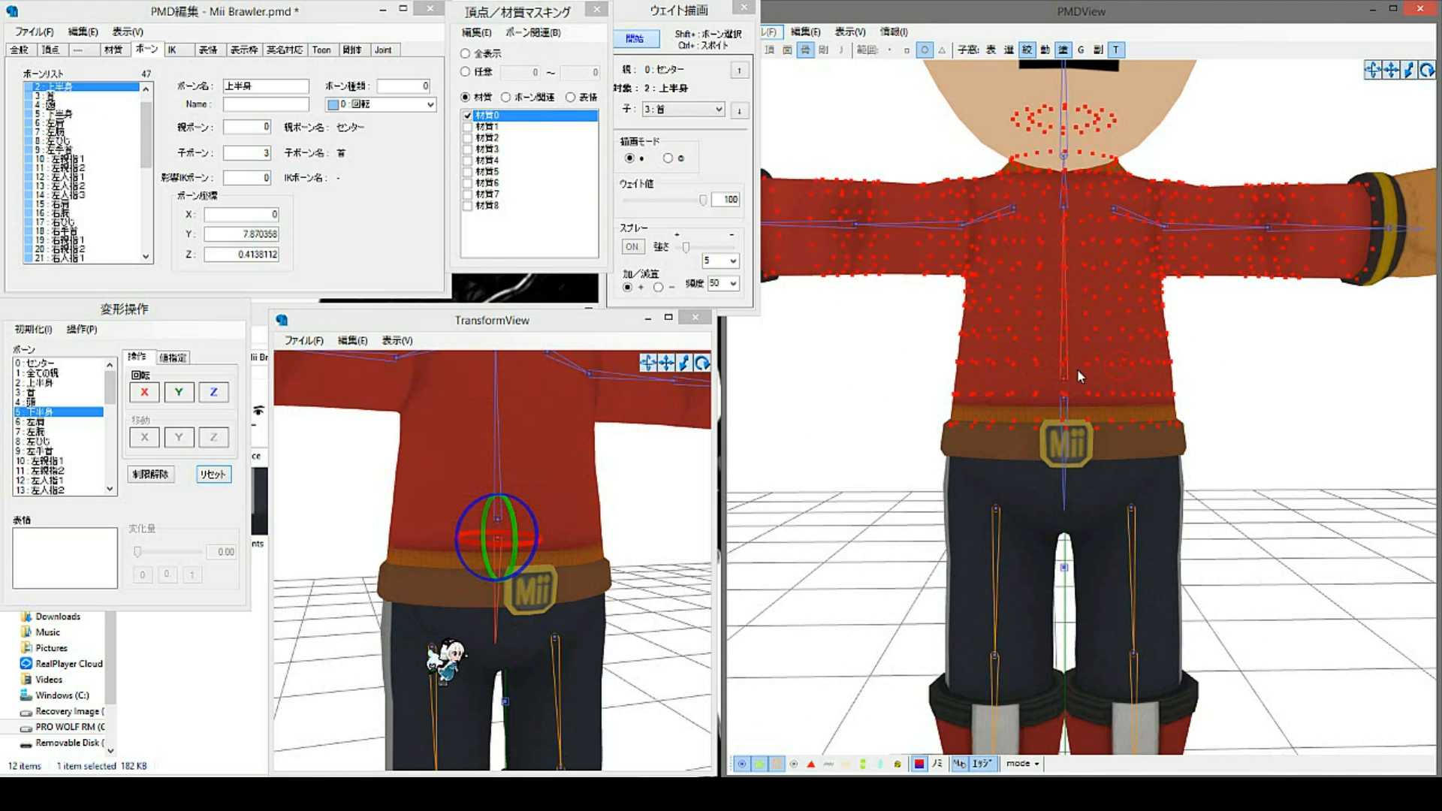
left_click(1069, 395, "shift")
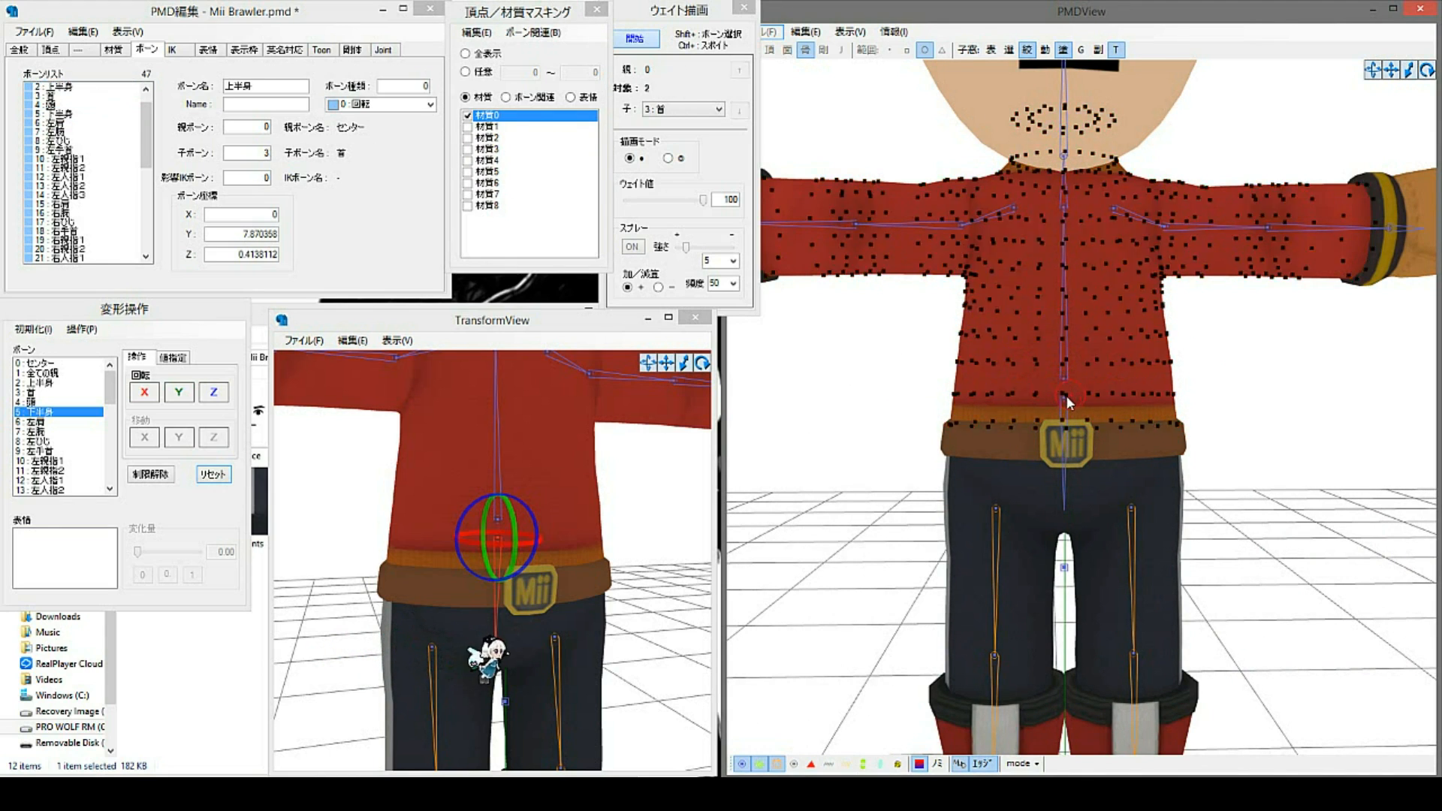
Step: Compare the shirt's weights for 下半身 and 上半身, and sample the 上半身 weight of a belt-level vertex
left_click(1063, 401, "shift")
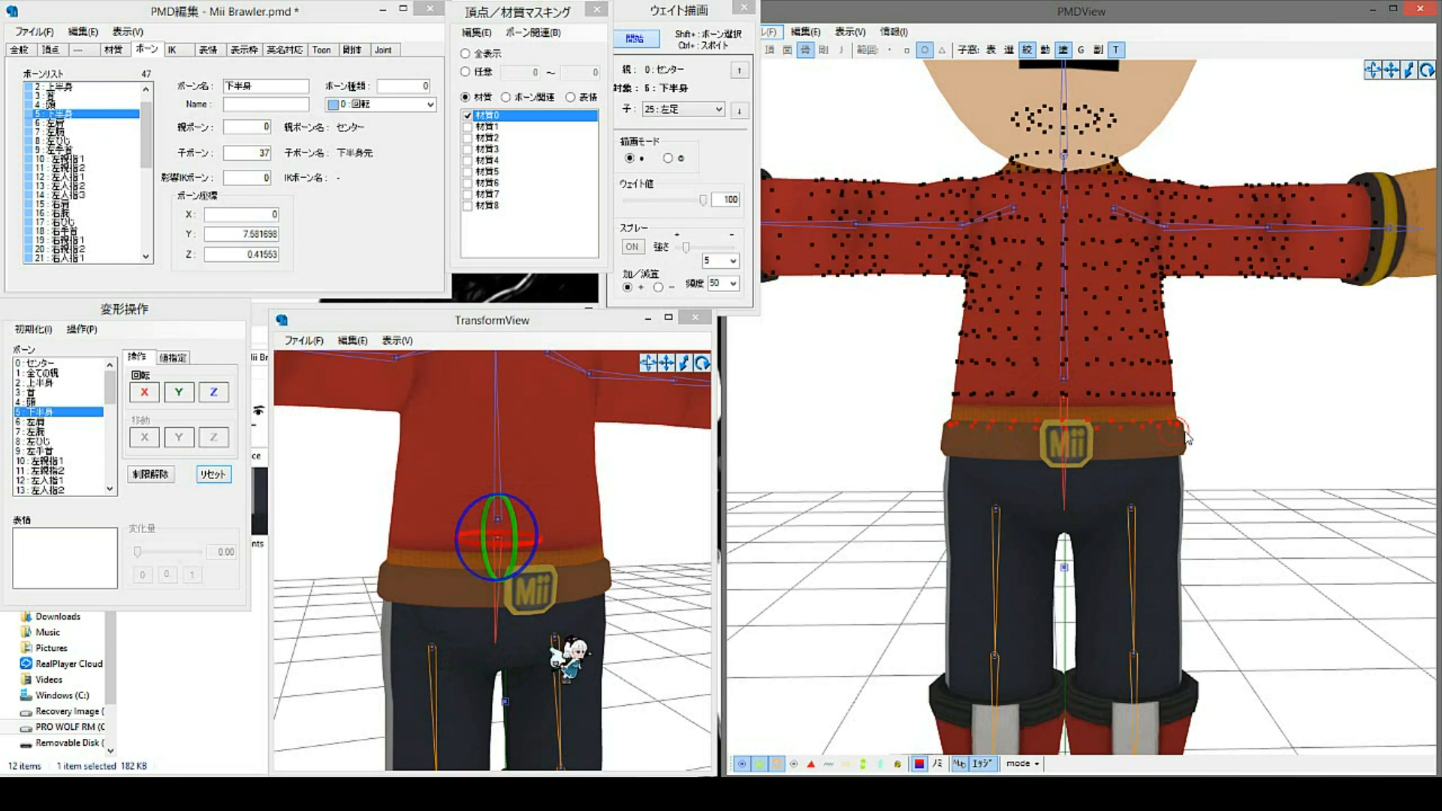
left_click(1066, 381, "shift")
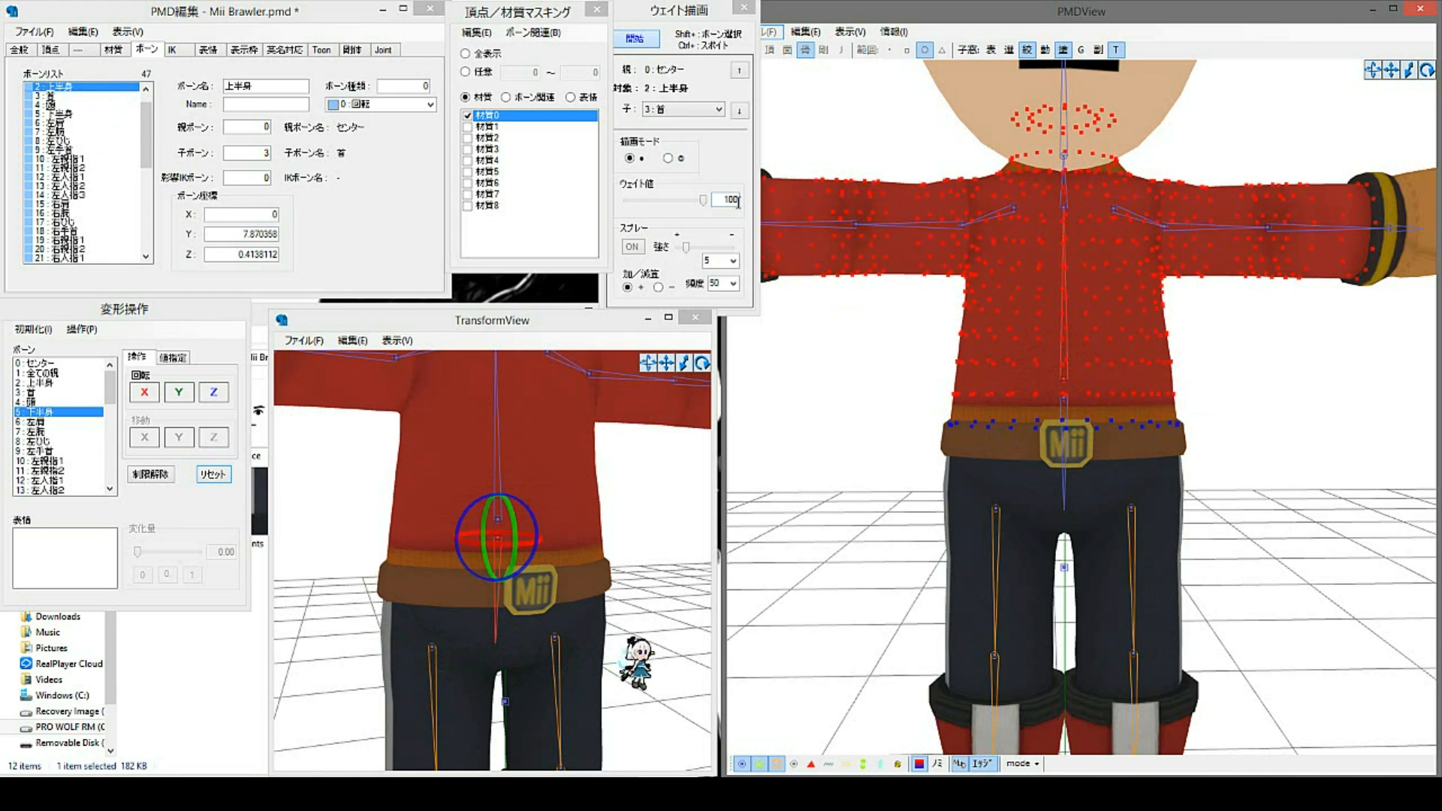
left_click(951, 422, "ctrl")
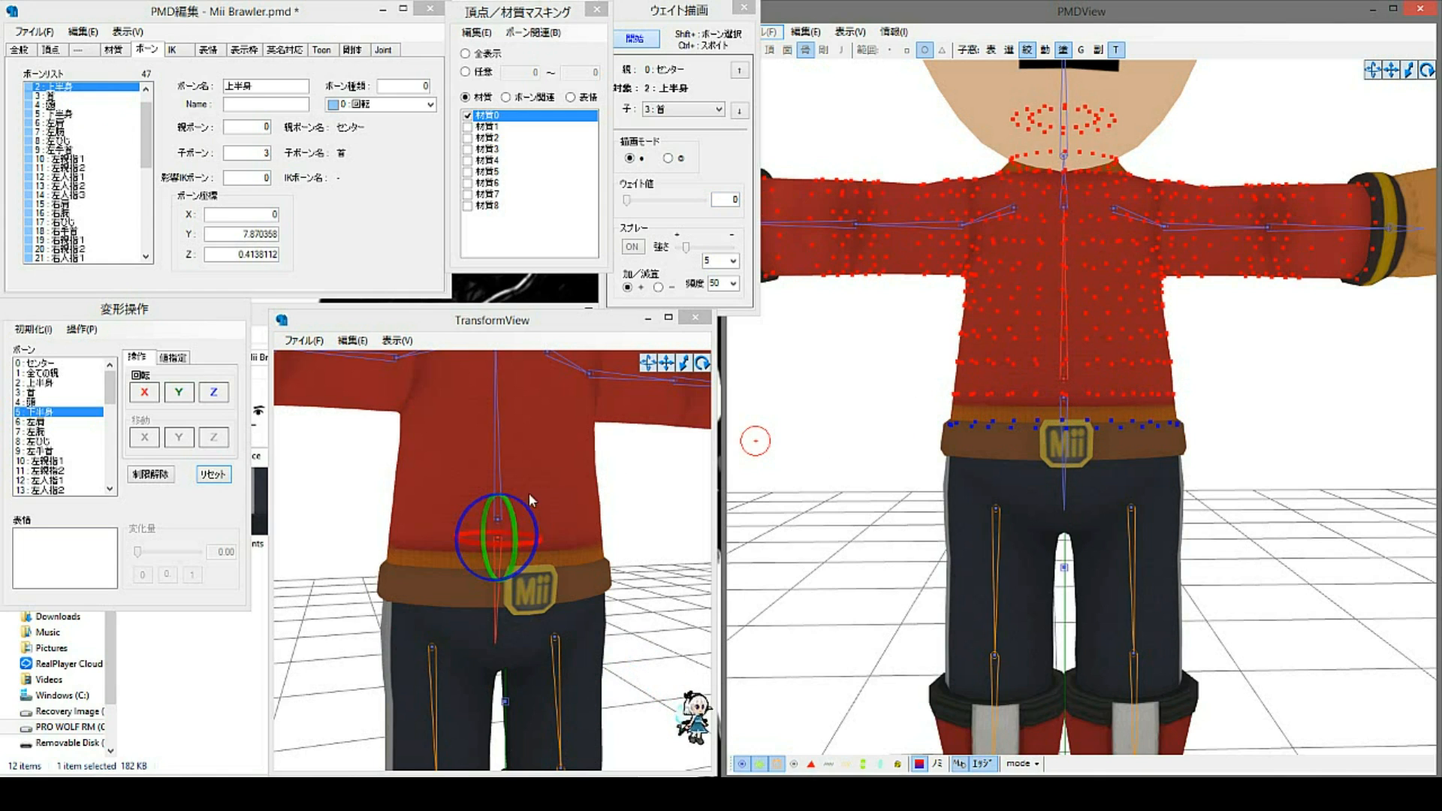
Step: Tilt the 上半身 bone about its Z axis in TransformView to test how the shirt bends at the waist
left_click(499, 518)
left_click_drag(210, 393, 210, 350)
left_click_drag(594, 481, 601, 532)
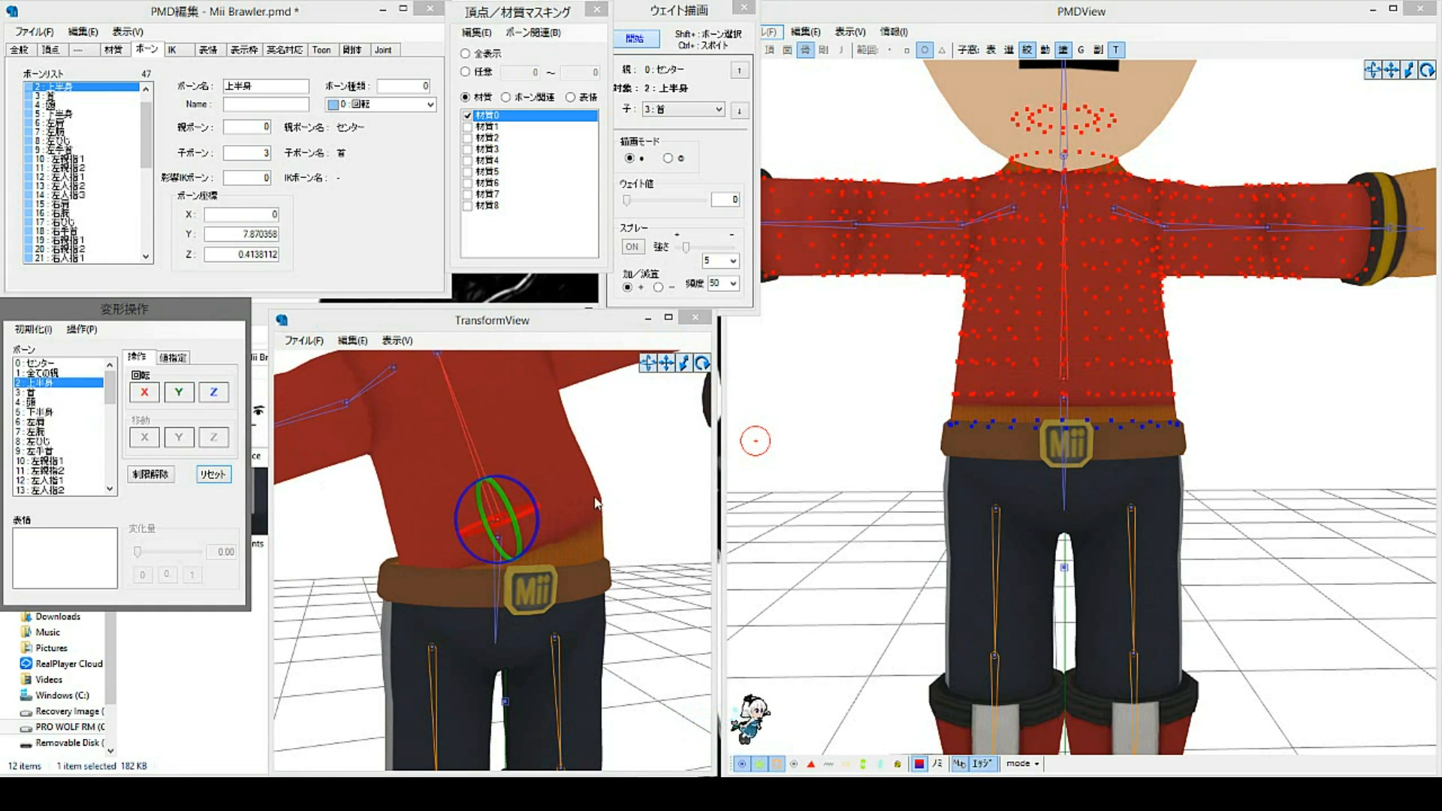
Step: Try painting the lowest shirt row above the belt for 下半身 at weight 100, and clear the painted rows
left_click(1064, 401, "shift")
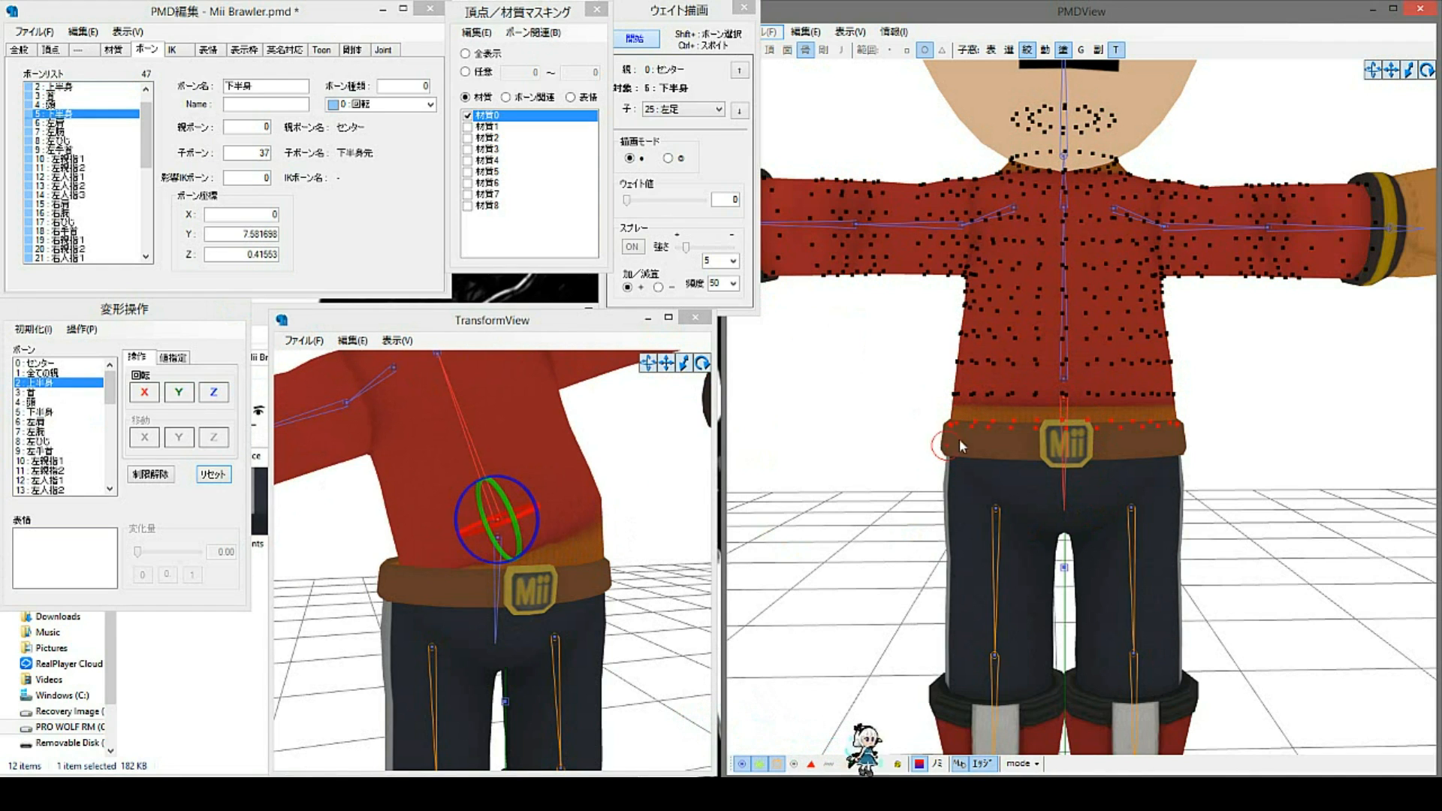
left_click_drag(957, 398, 1093, 399)
left_click(605, 492)
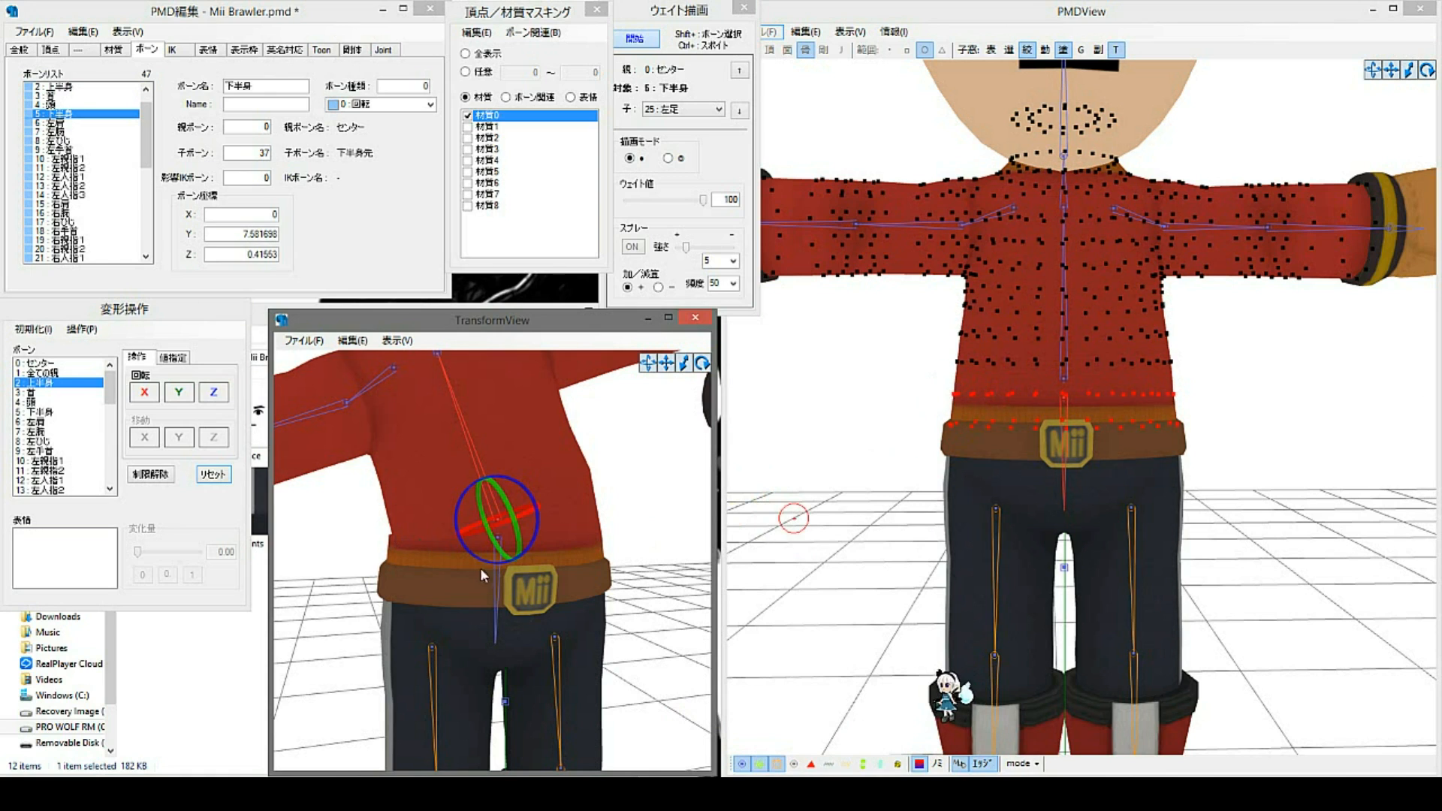
left_click(1011, 450)
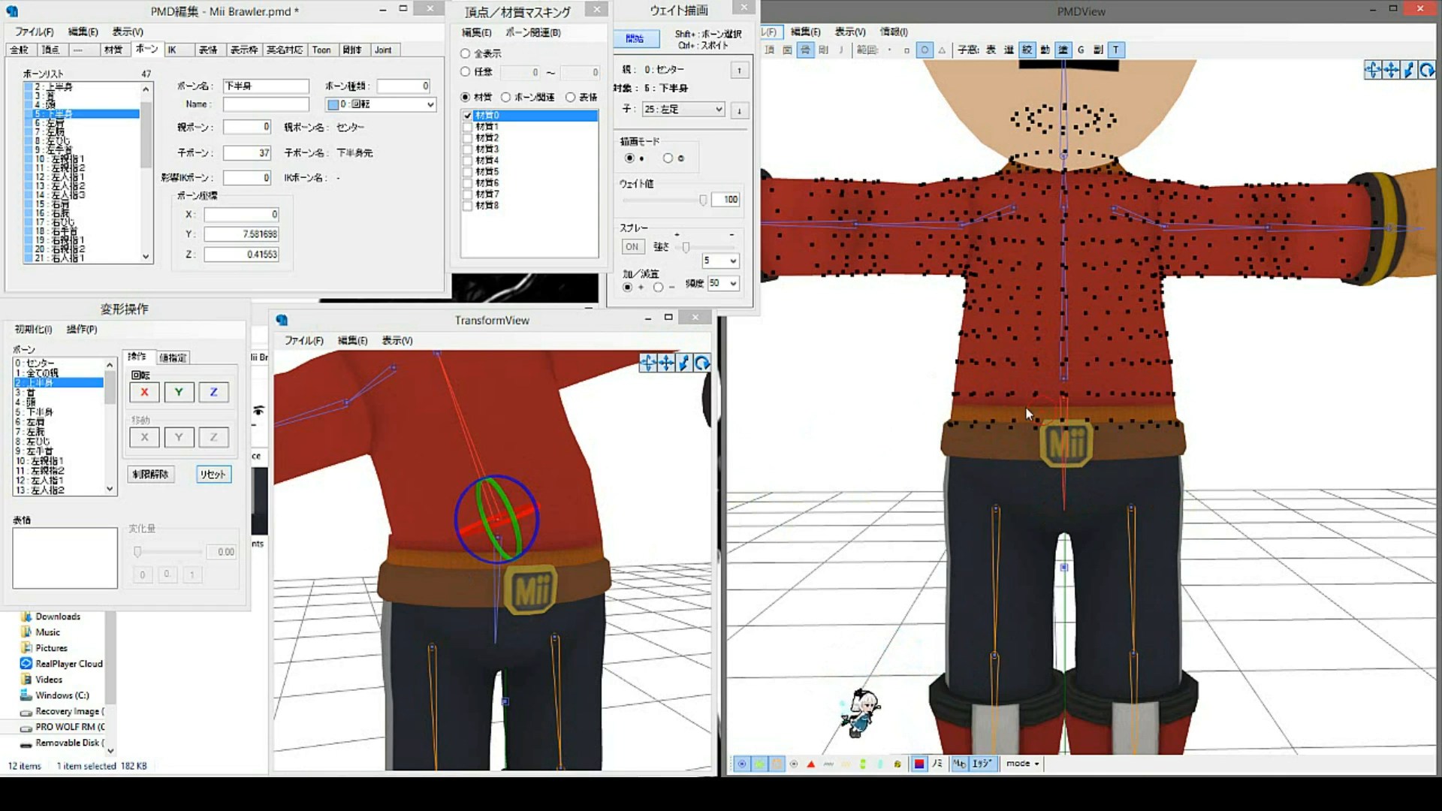
left_click(654, 209)
left_click_drag(701, 201, 652, 203)
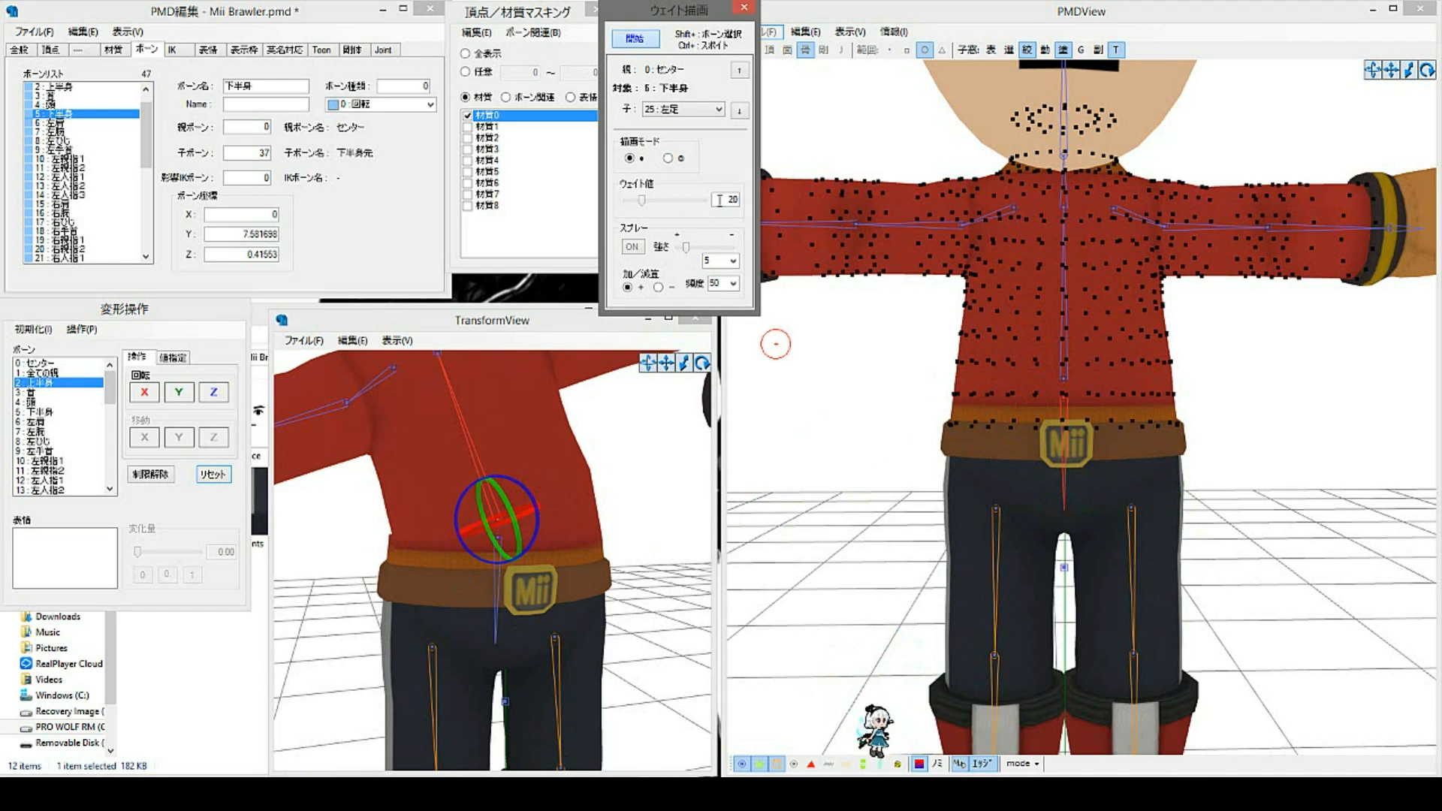
left_click(672, 201)
left_click(673, 201)
left_click(673, 200)
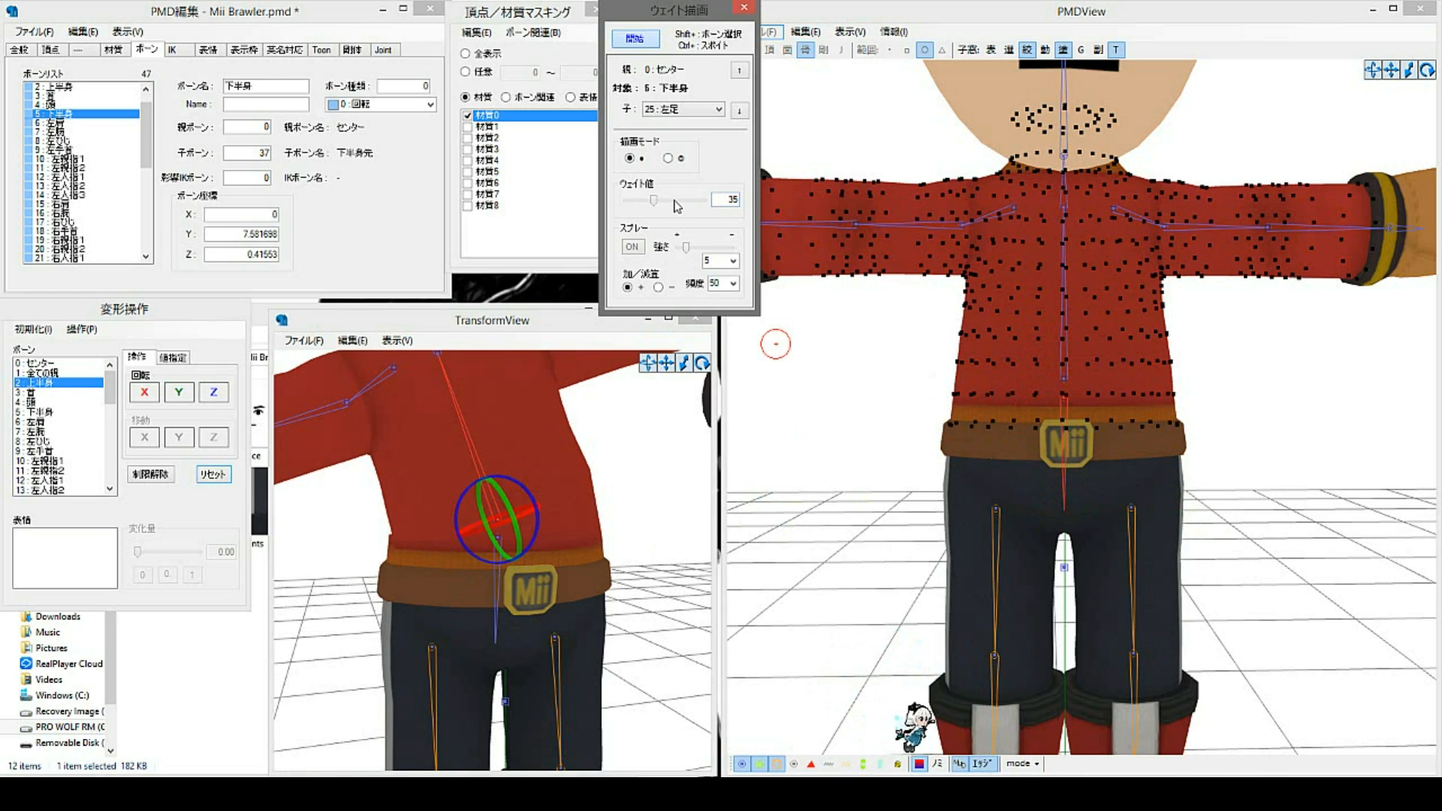
left_click(689, 202)
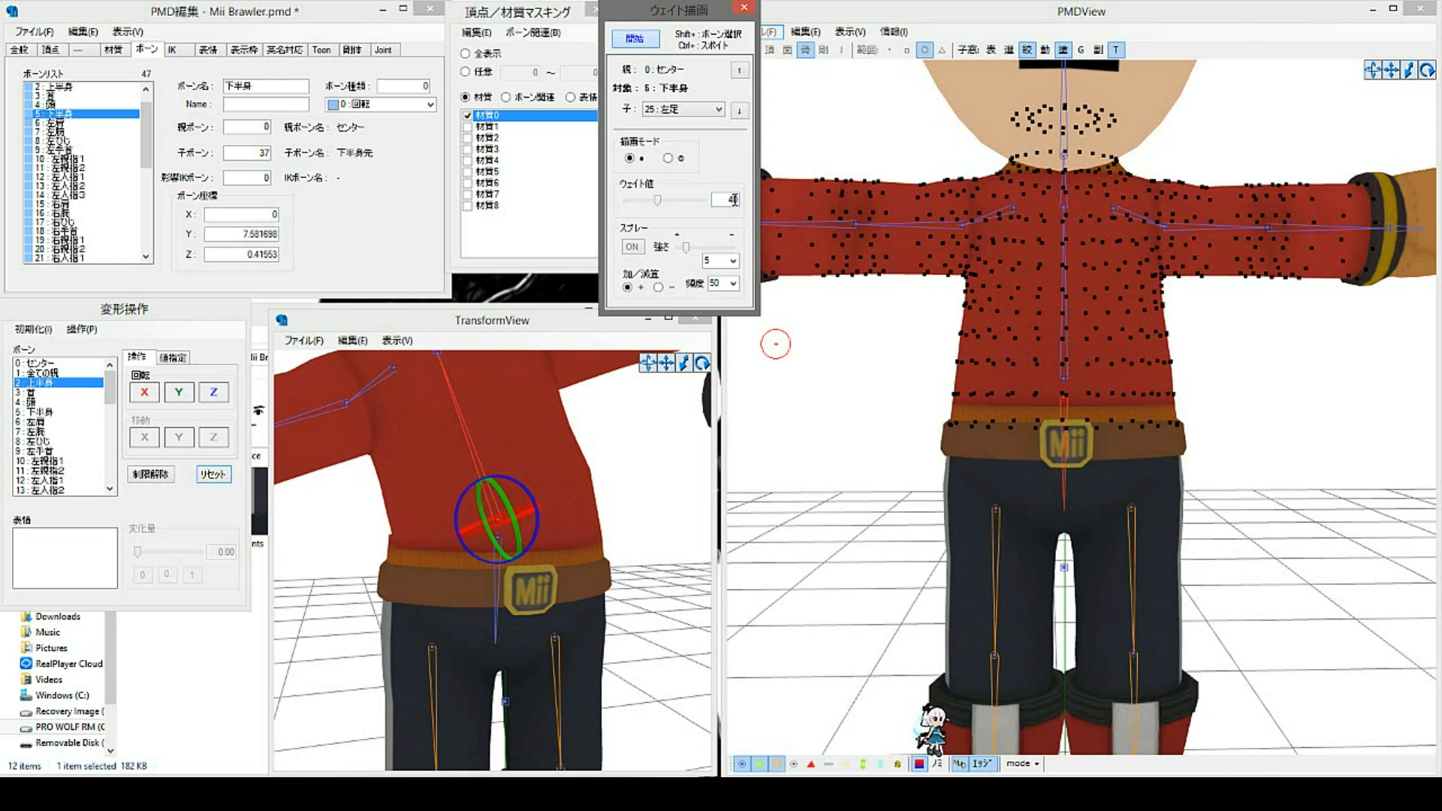
left_click(687, 206)
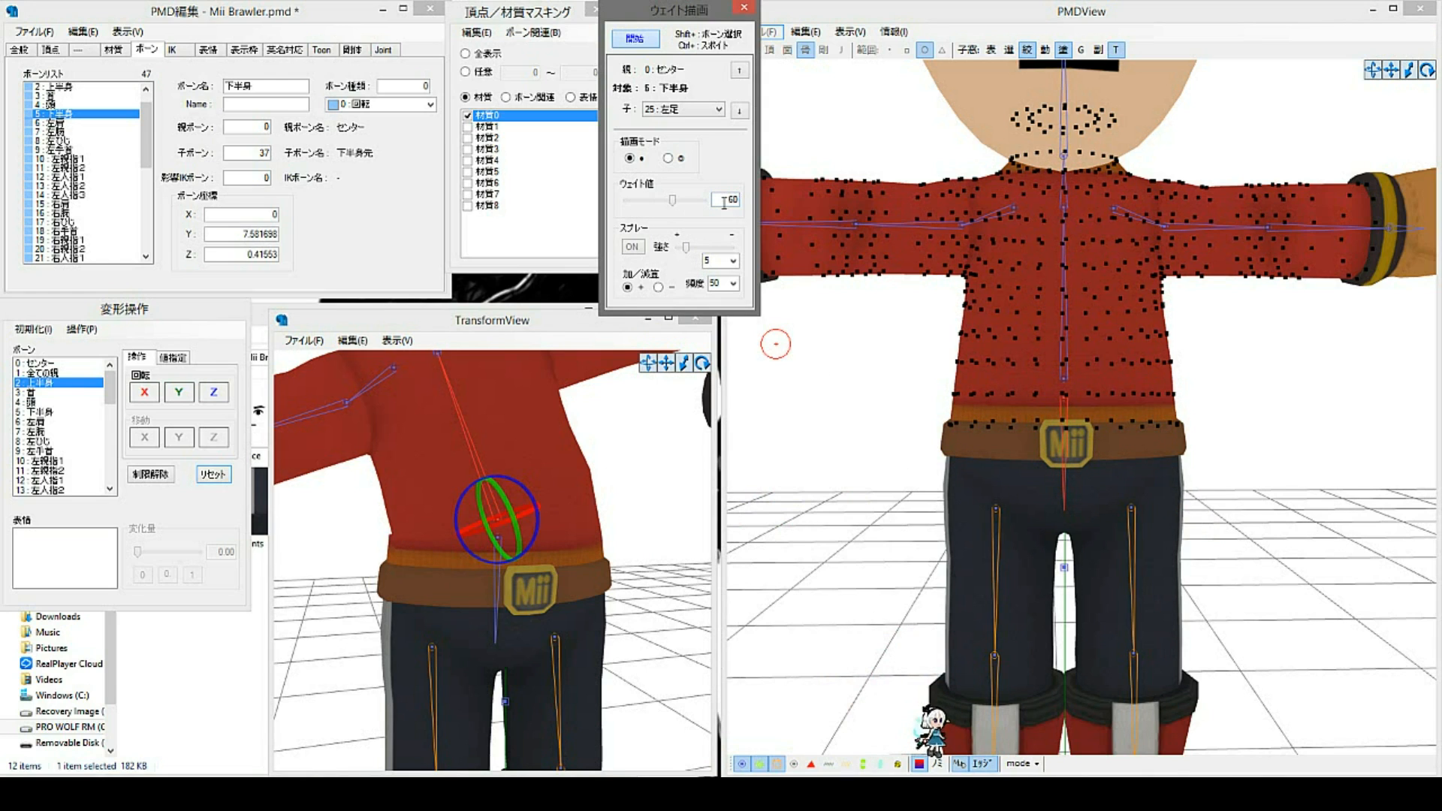
Step: Set the paint weight to 20 and paint the horizontal shirt row a little below the armpits for 下半身
left_click(651, 207)
left_click(636, 206)
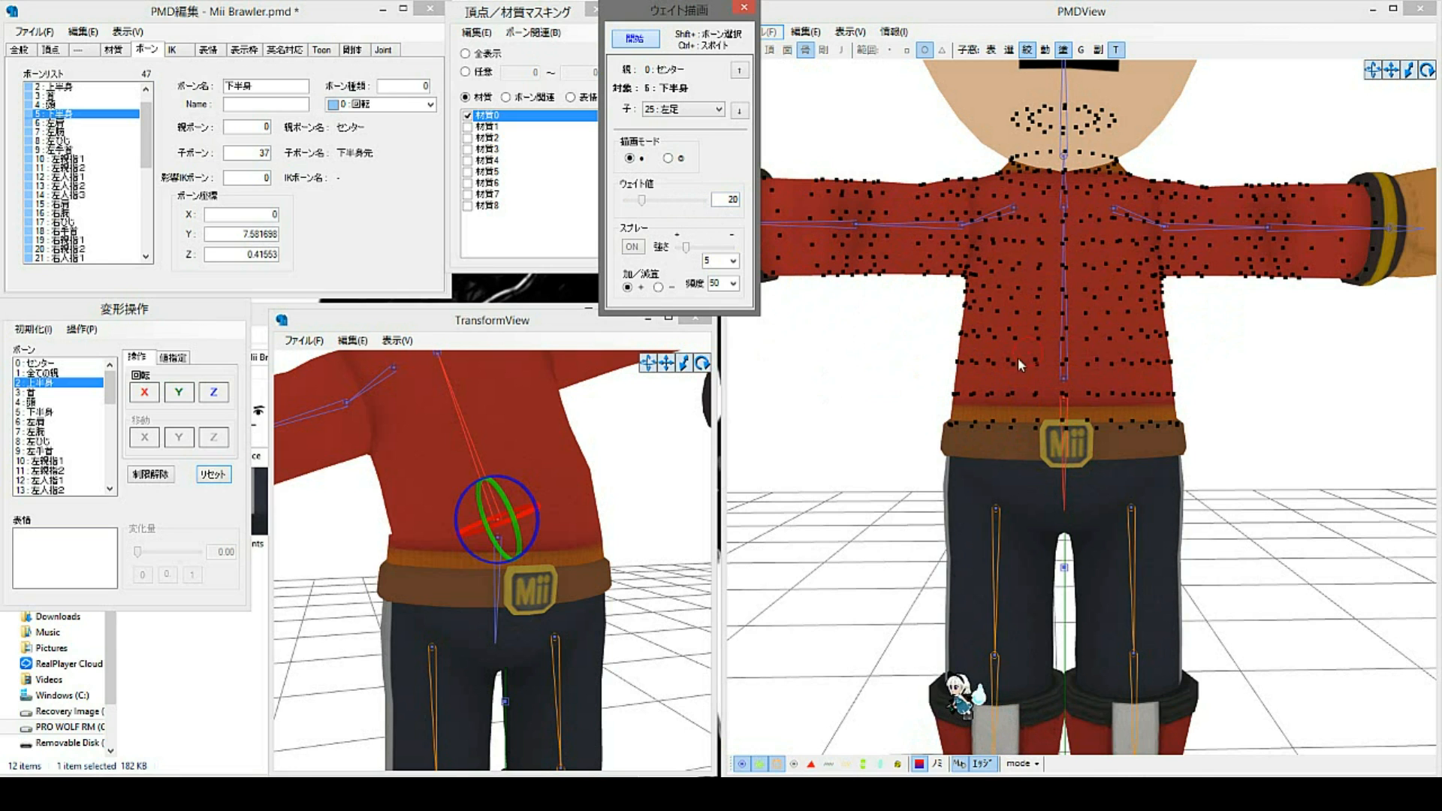
scroll(1151, 390, "up", 4)
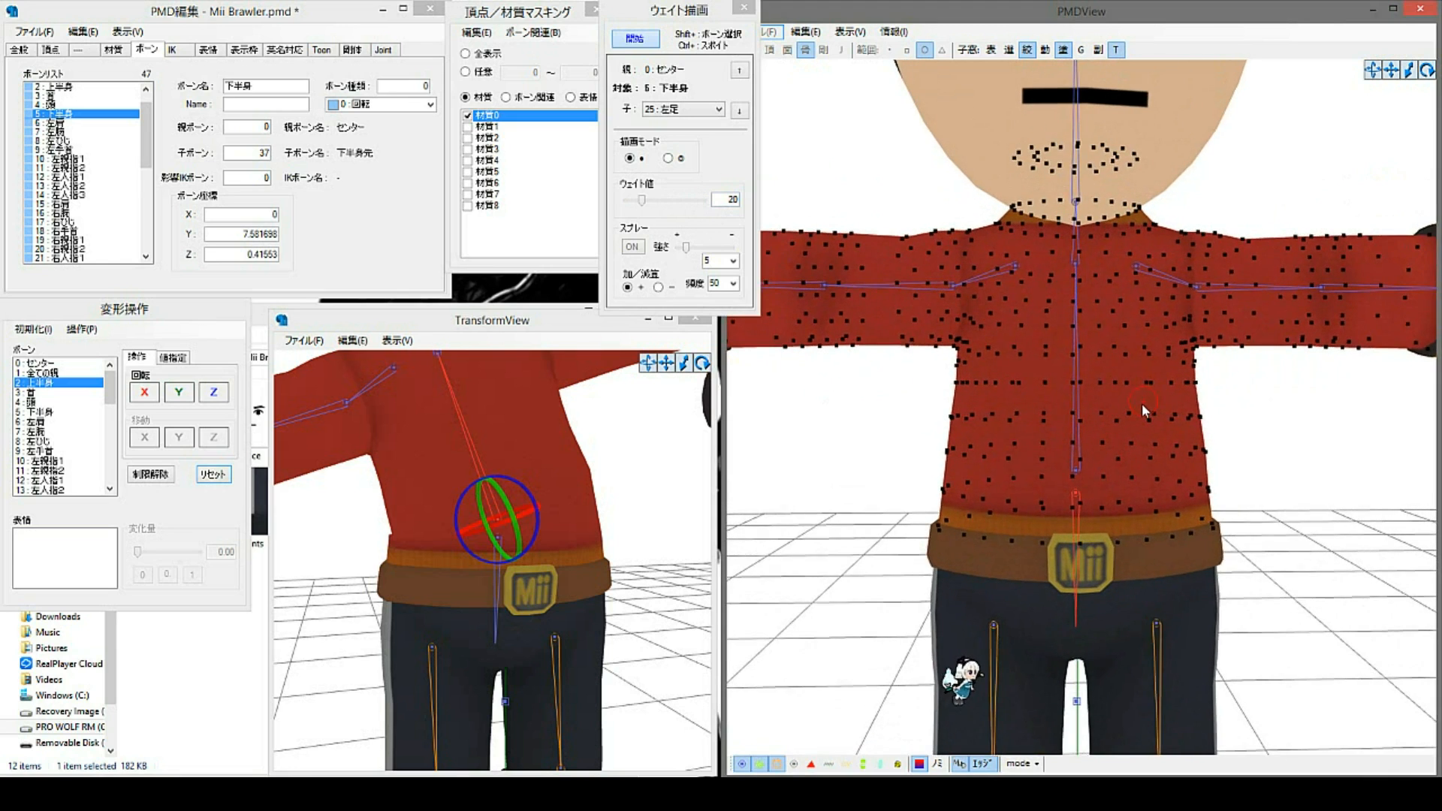
scroll(1142, 407, "up", 4)
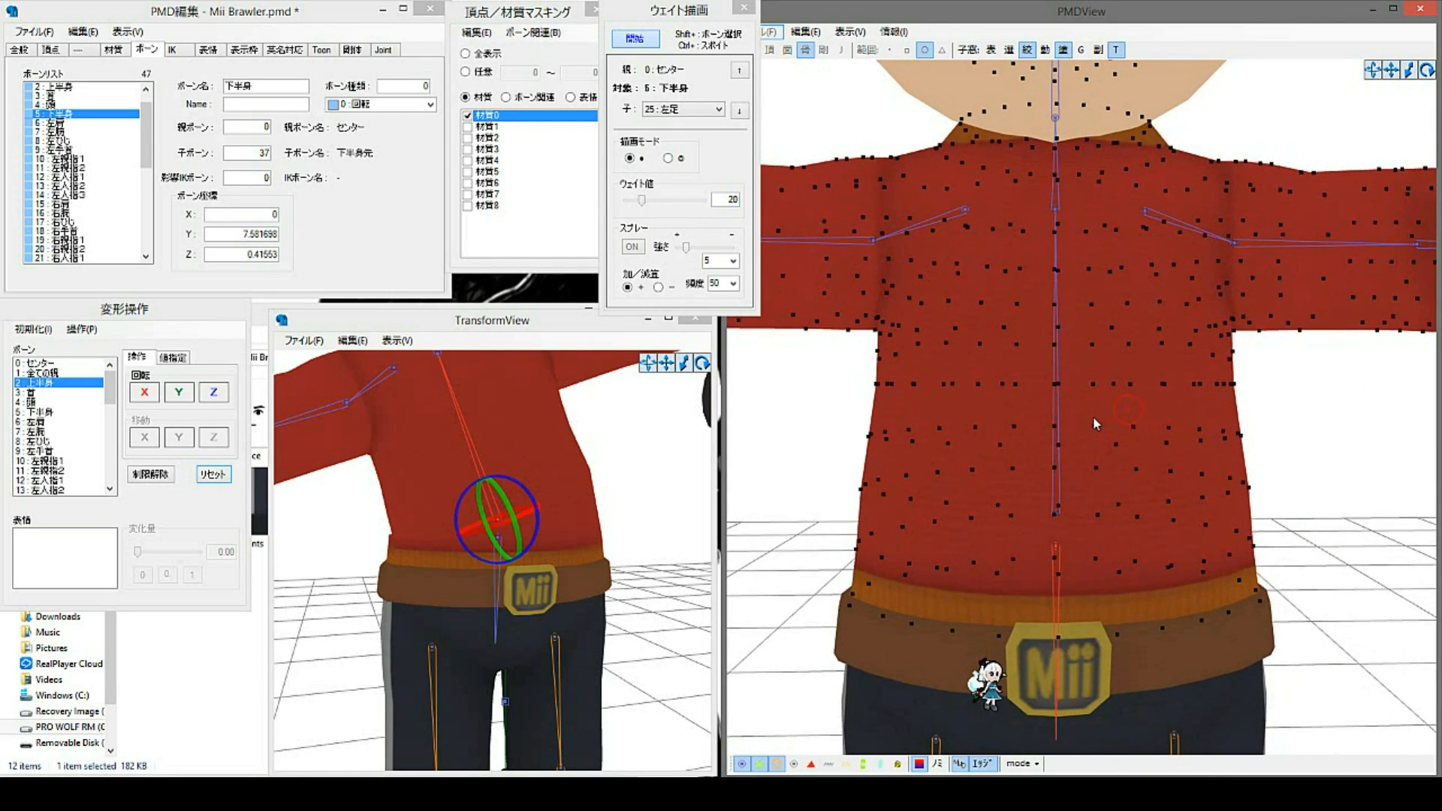
scroll(974, 422, "down", 1)
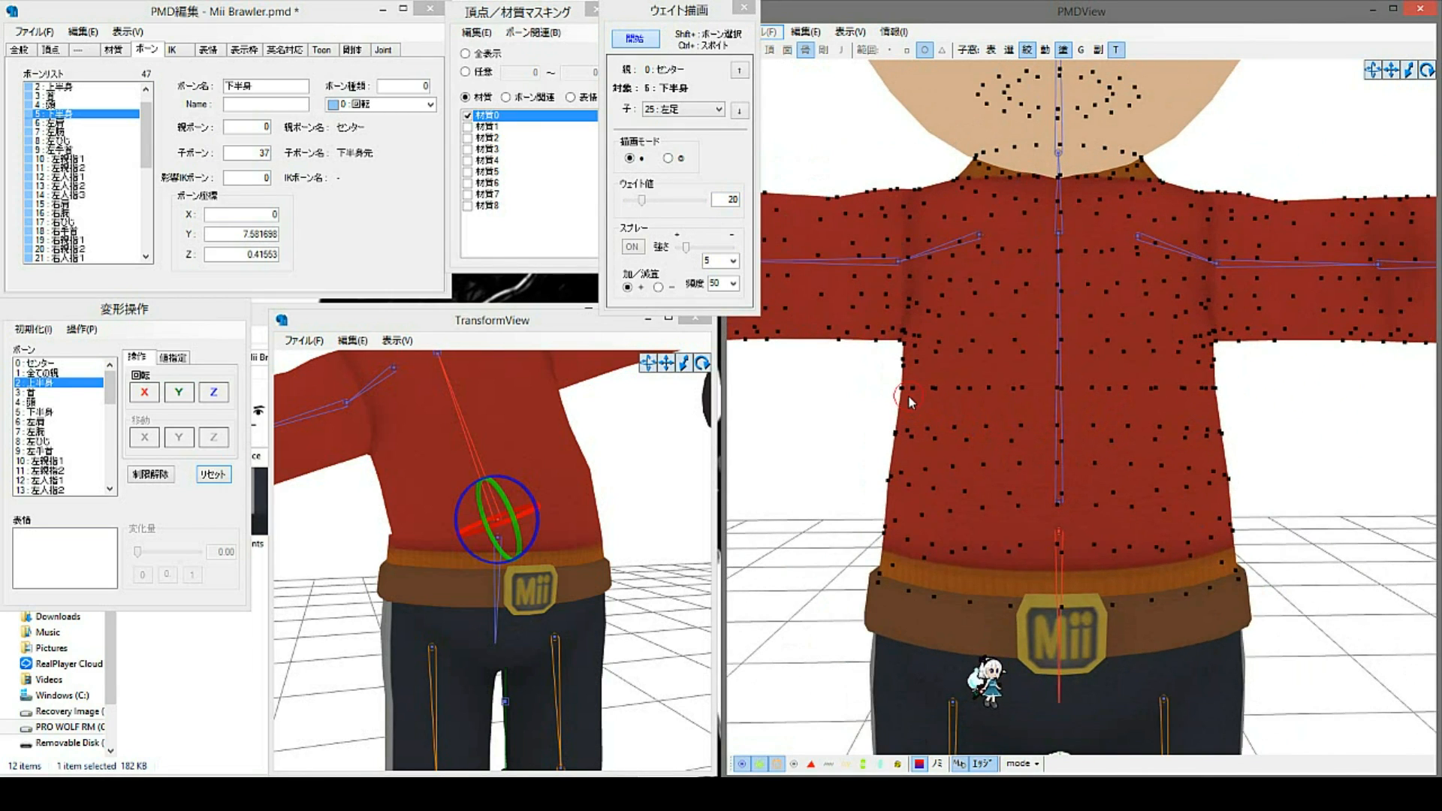
left_click_drag(990, 390, 1238, 392)
right_click_drag(1132, 481, 1107, 476)
scroll(1111, 522, "up", 3)
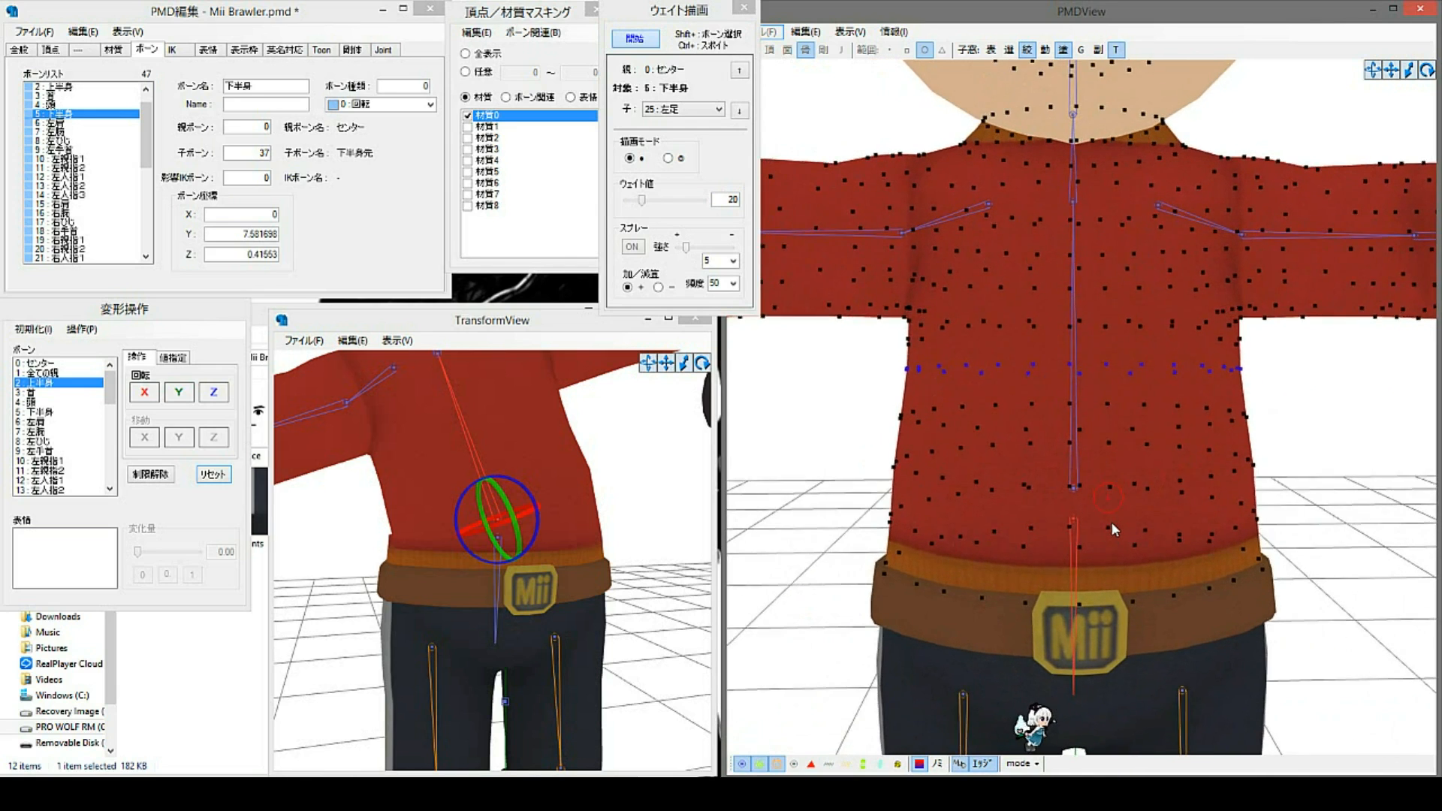
scroll(1120, 479, "down", 3)
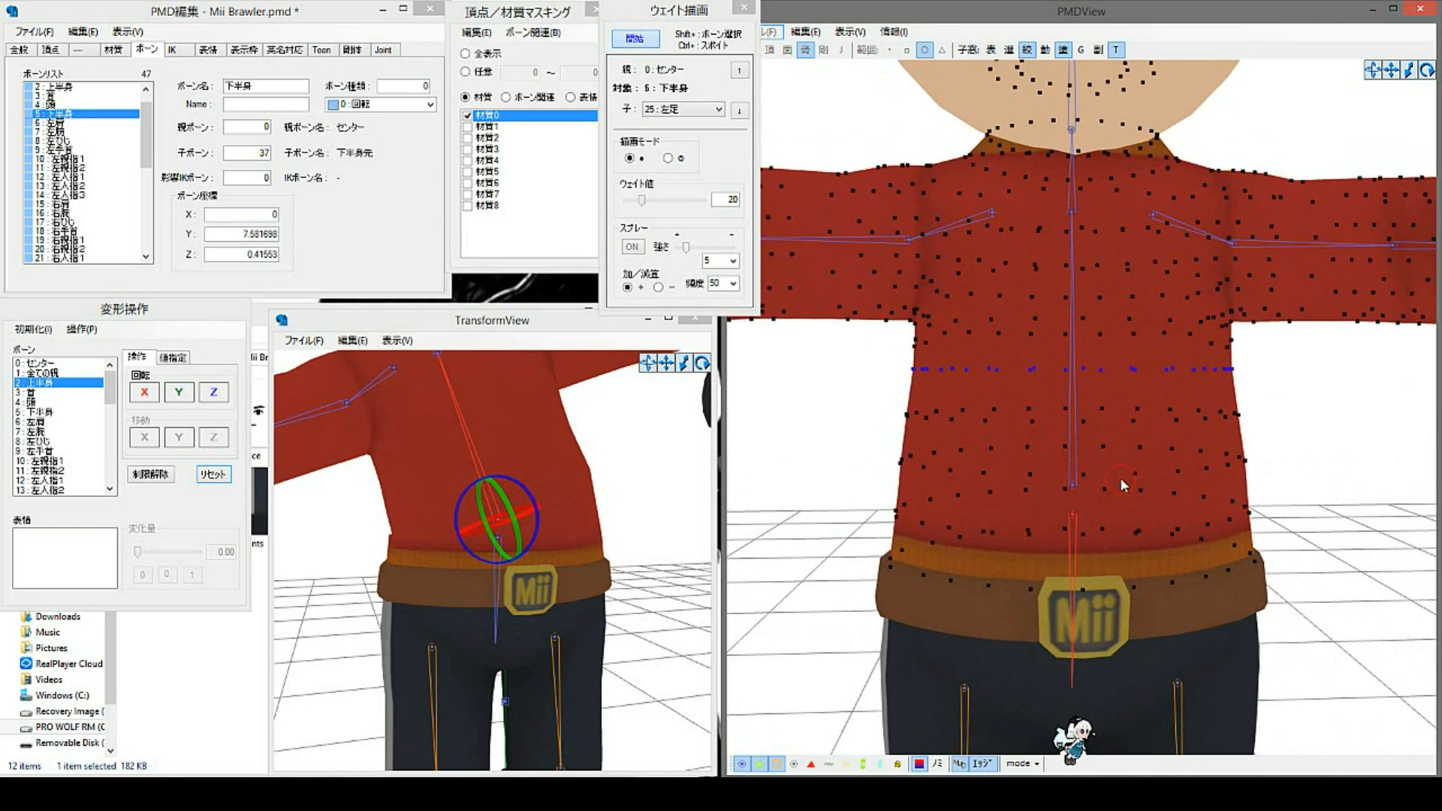
Step: Paint the next two shirt rows downward for 下半身, the upper one at weight 40 and the lower one at 60
right_click_drag(1108, 468, 1108, 452)
left_click_drag(641, 200, 658, 200)
right_click_drag(1173, 505, 1172, 490)
scroll(1112, 467, "down", 1)
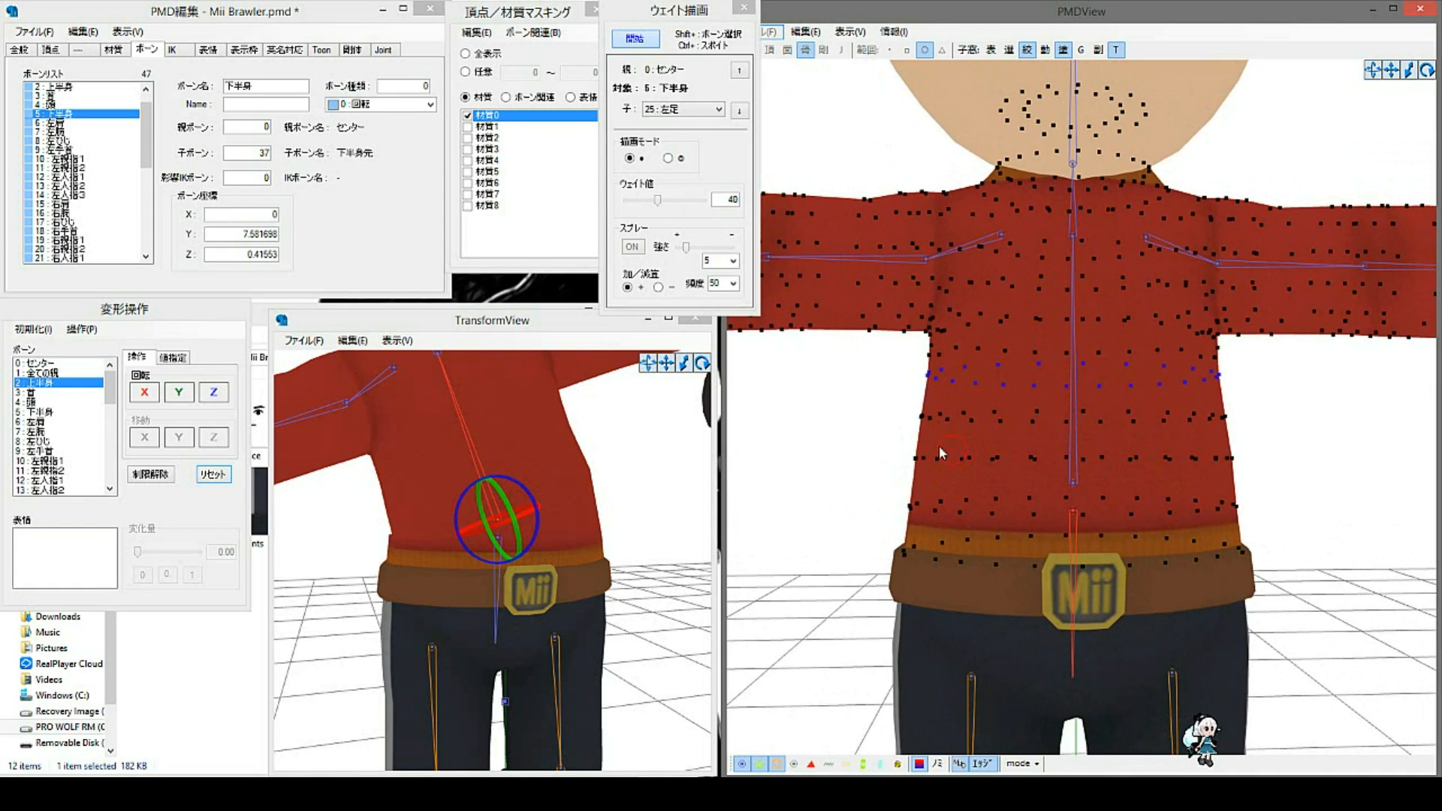
left_click_drag(1183, 423, 1249, 424)
left_click(700, 202)
left_click(701, 203)
middle_click_drag(1099, 467, 1102, 438)
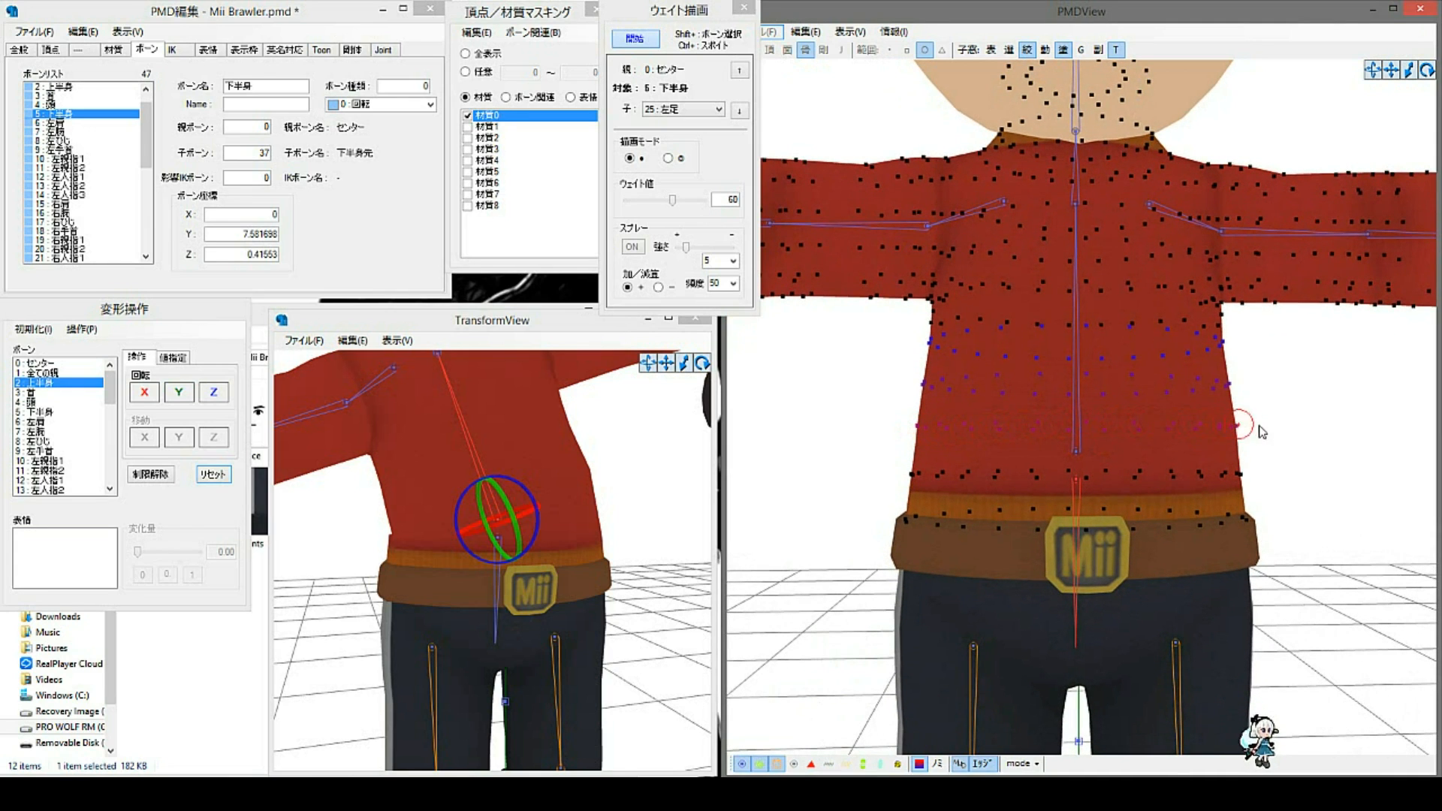
Step: Paint the shirt row just above the belt for 下半身 at weight 80 and the belt-level row at 100
left_click(700, 204)
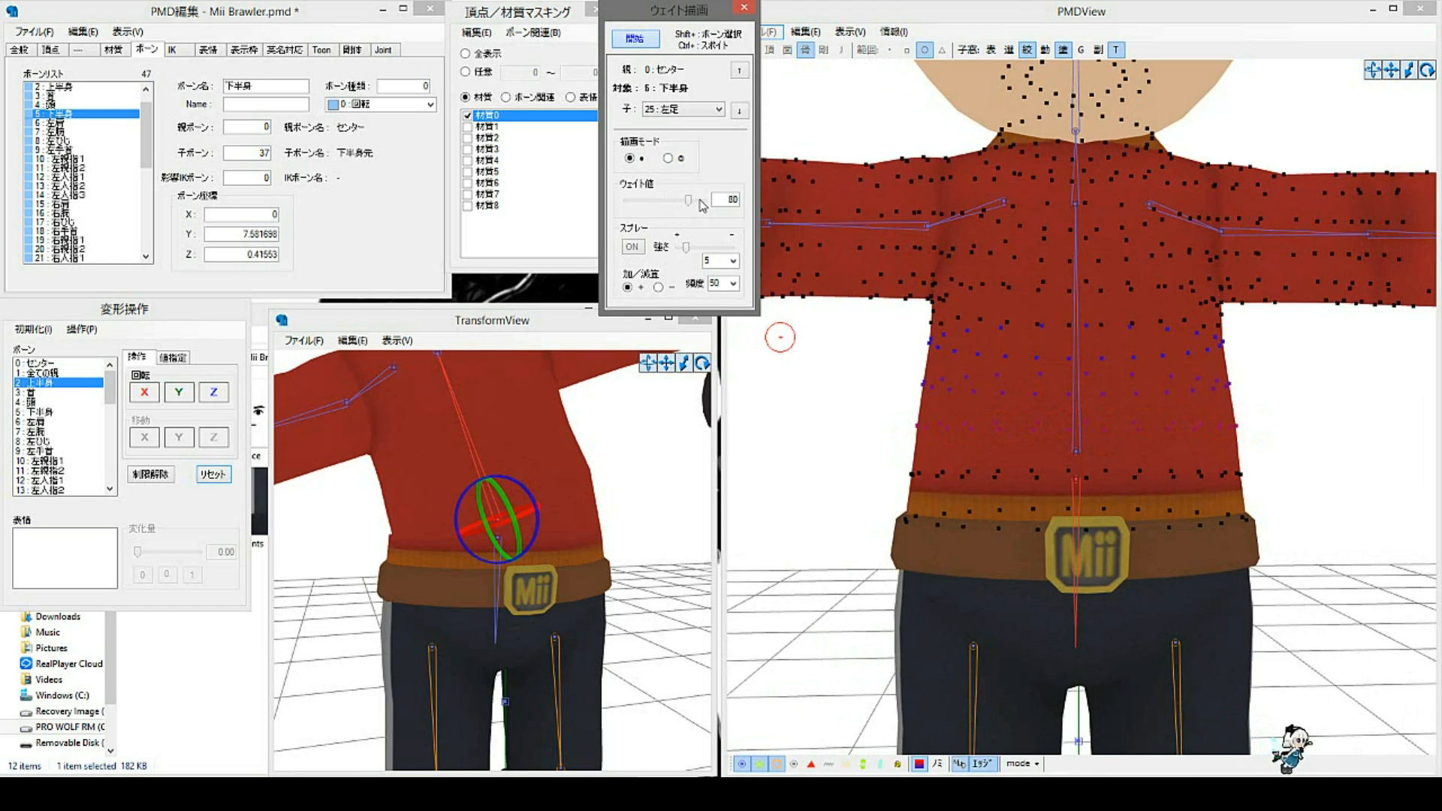
middle_click_drag(1071, 520, 1037, 462)
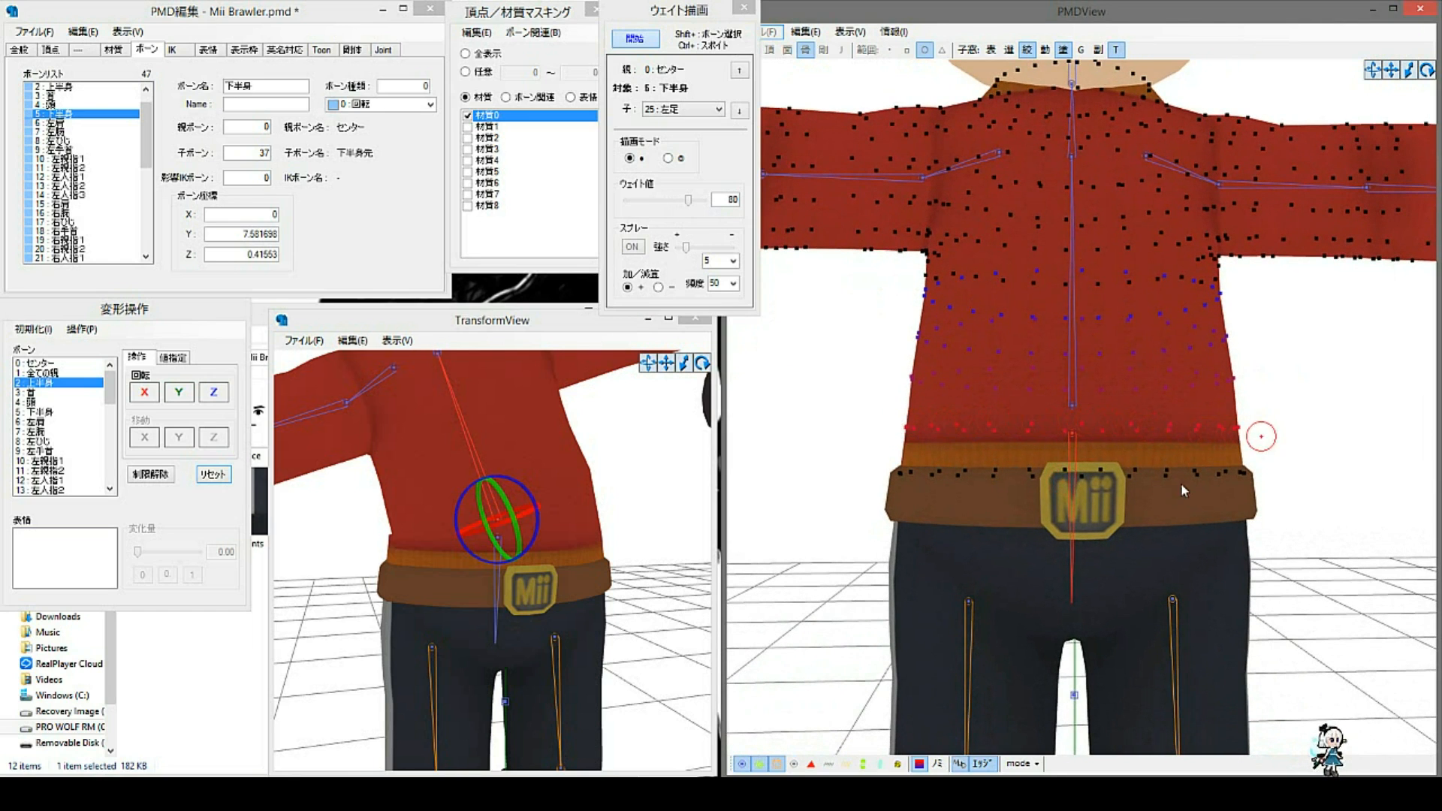
left_click(698, 202)
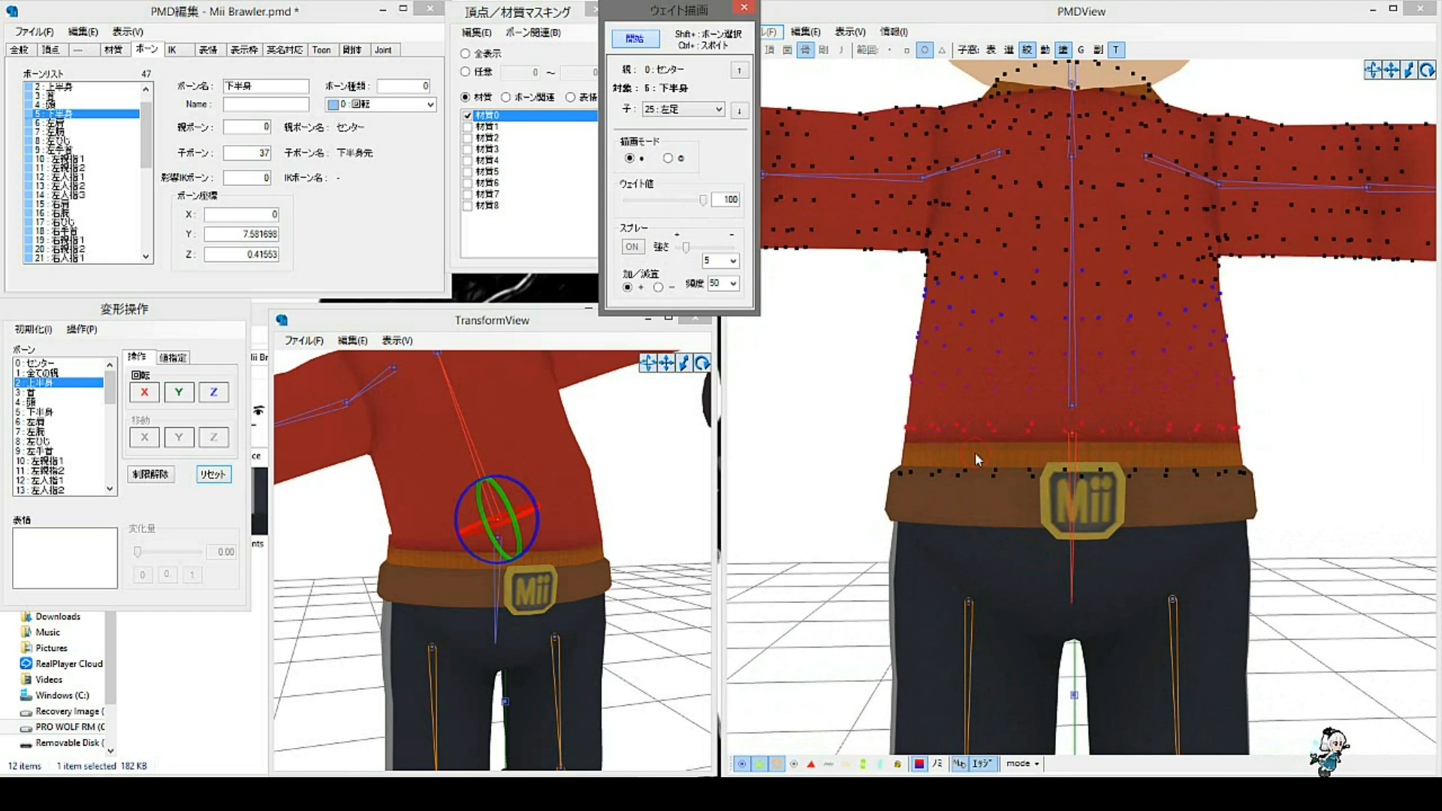
scroll(975, 453, "down", 2)
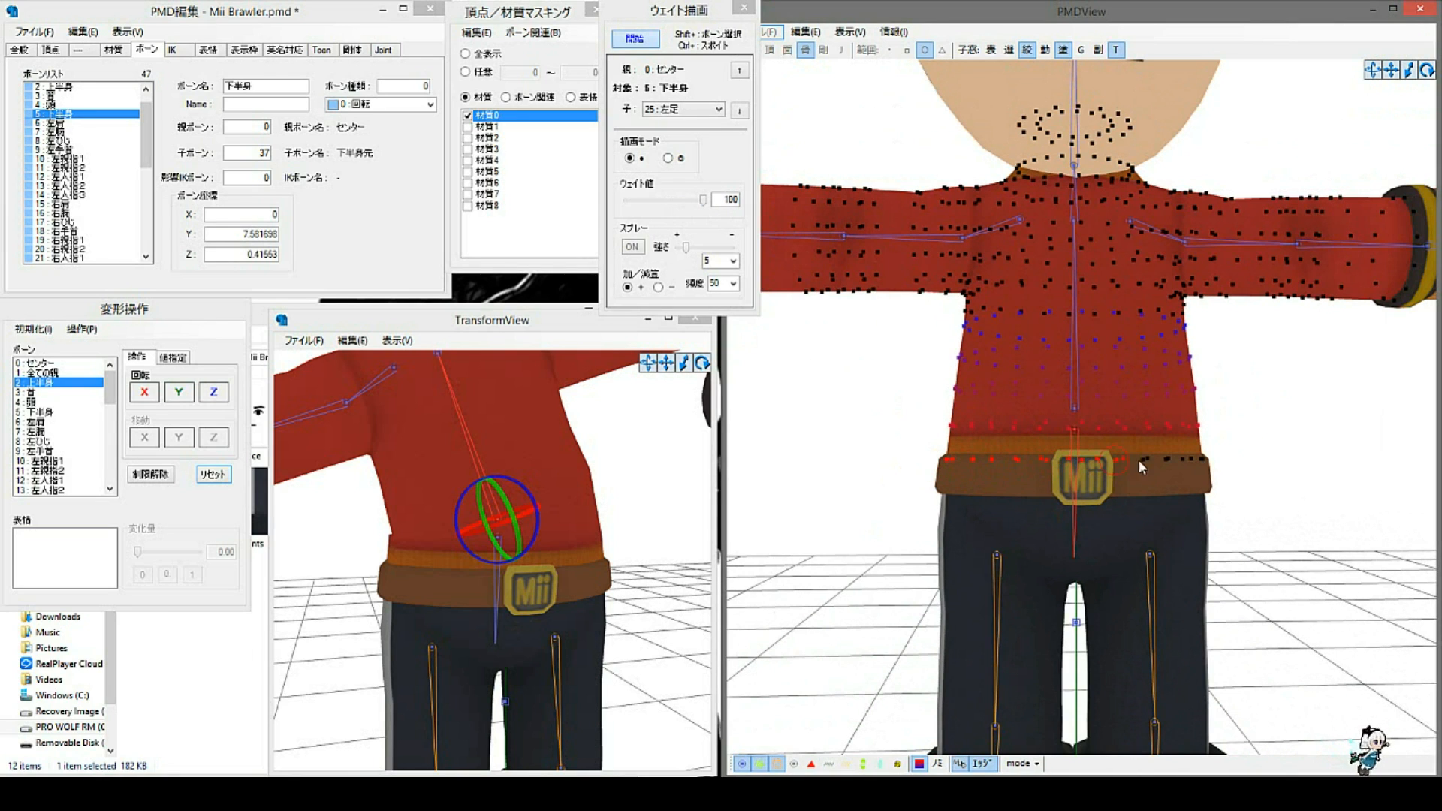
Step: Test the weight gradient by rotating 上半身 in TransformView, viewing the torso from different angles, and reset the pose
left_click(605, 587)
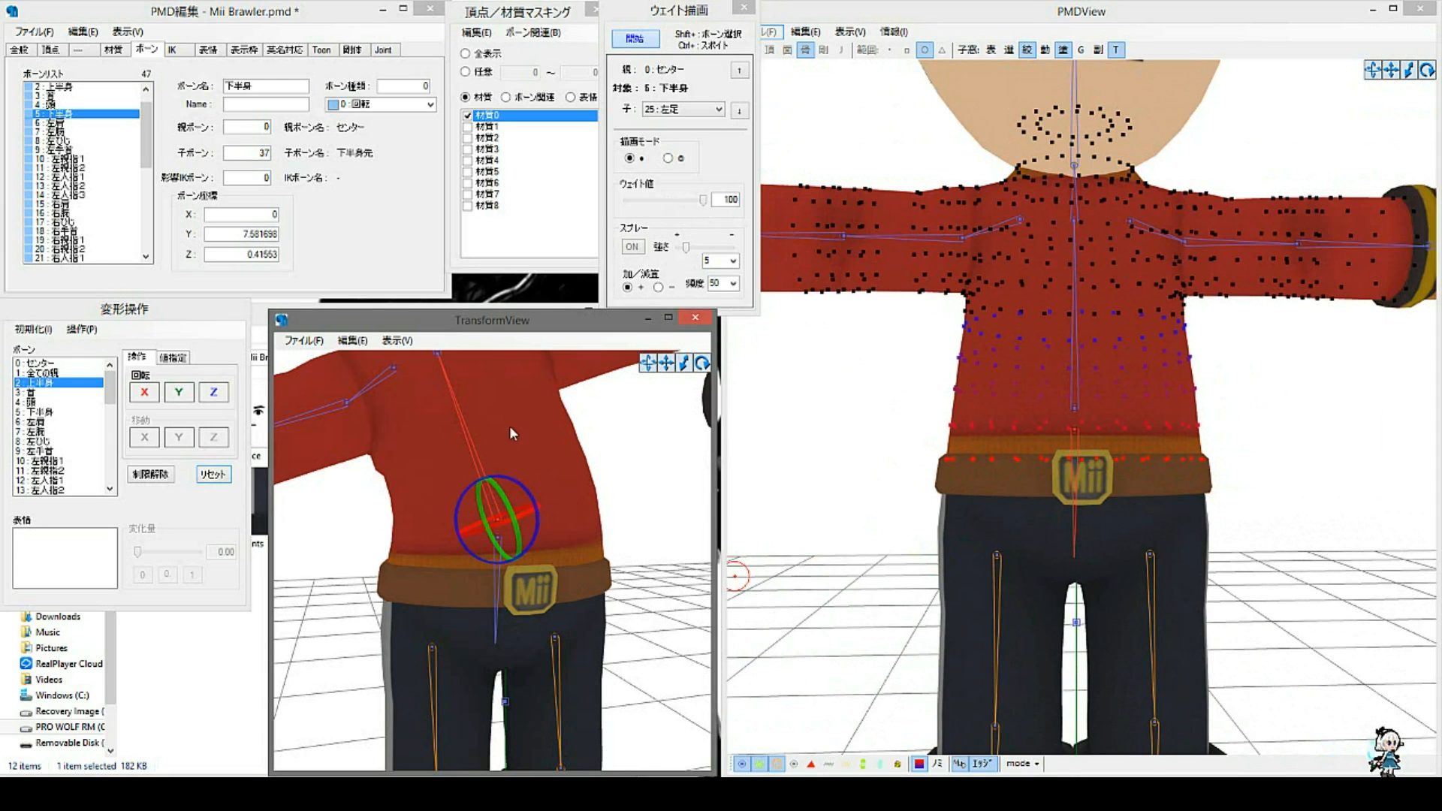
right_click_drag(561, 628, 565, 632)
left_click_drag(217, 399, 178, 411)
left_click(212, 475)
right_click_drag(413, 485, 462, 455)
right_click_drag(577, 598, 462, 580)
left_click(214, 475)
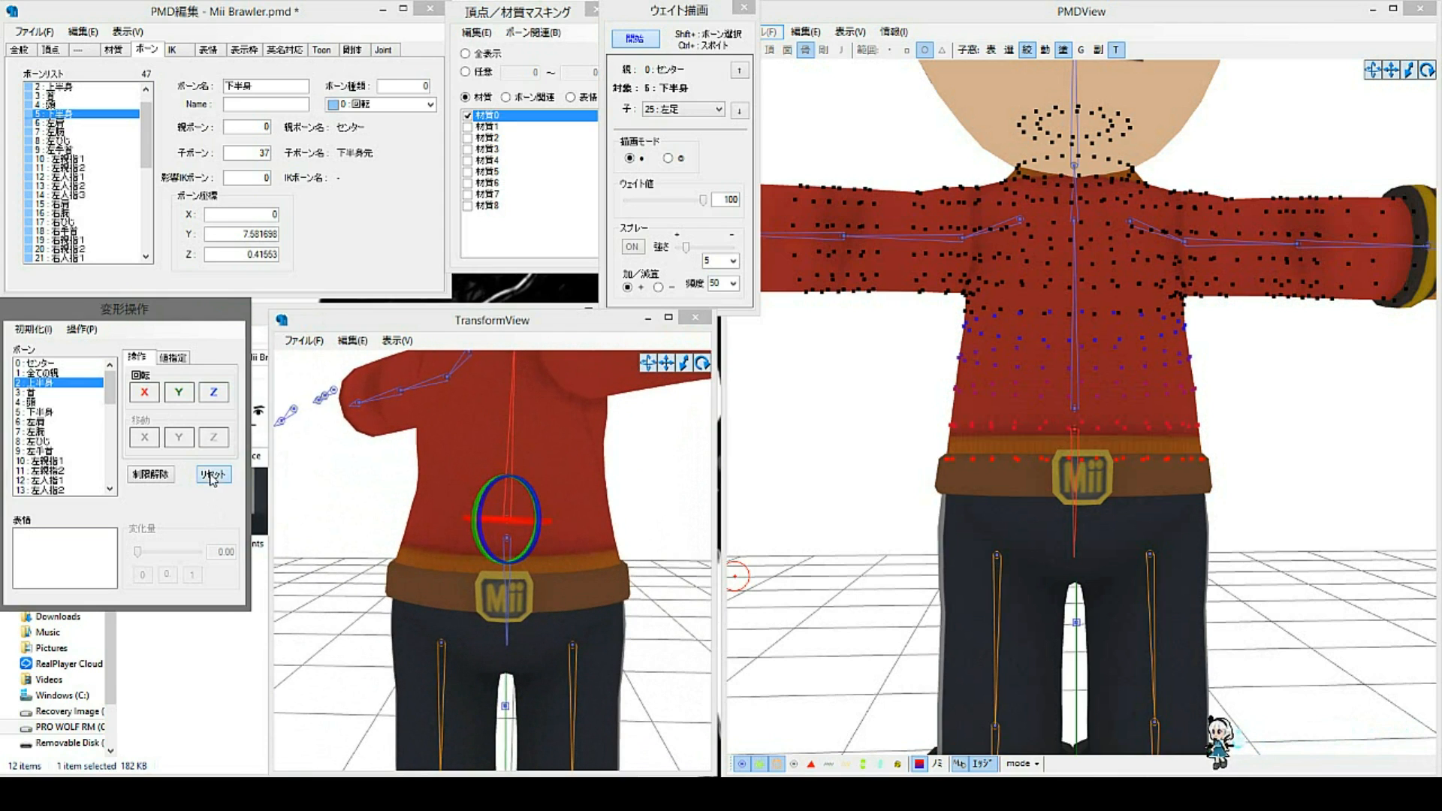
Step: Tilt 上半身 sideways about its Z axis and examine the shirt's side contour below the armpit up close
left_click(213, 392)
left_click_drag(213, 392, 253, 425)
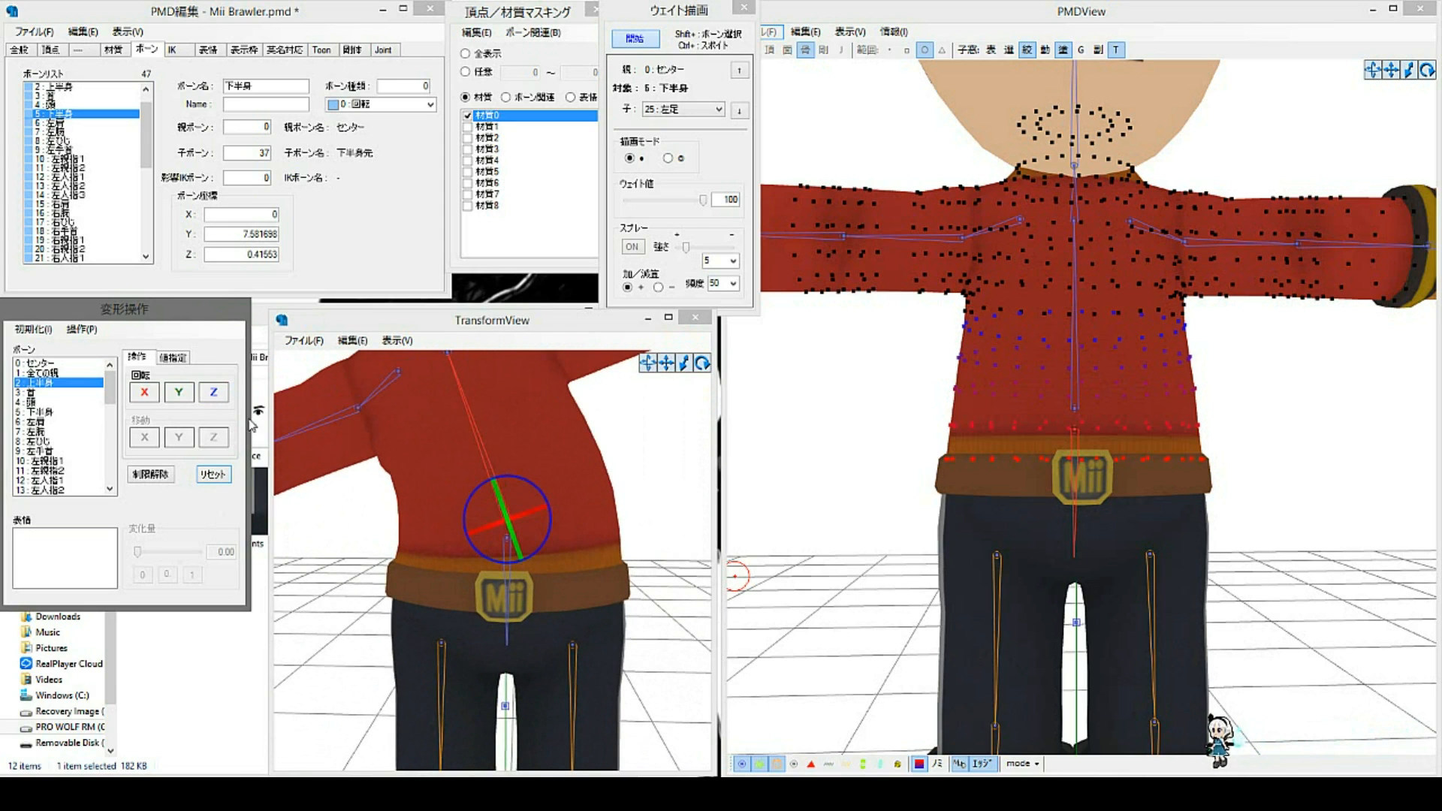
middle_click_drag(412, 475, 502, 525)
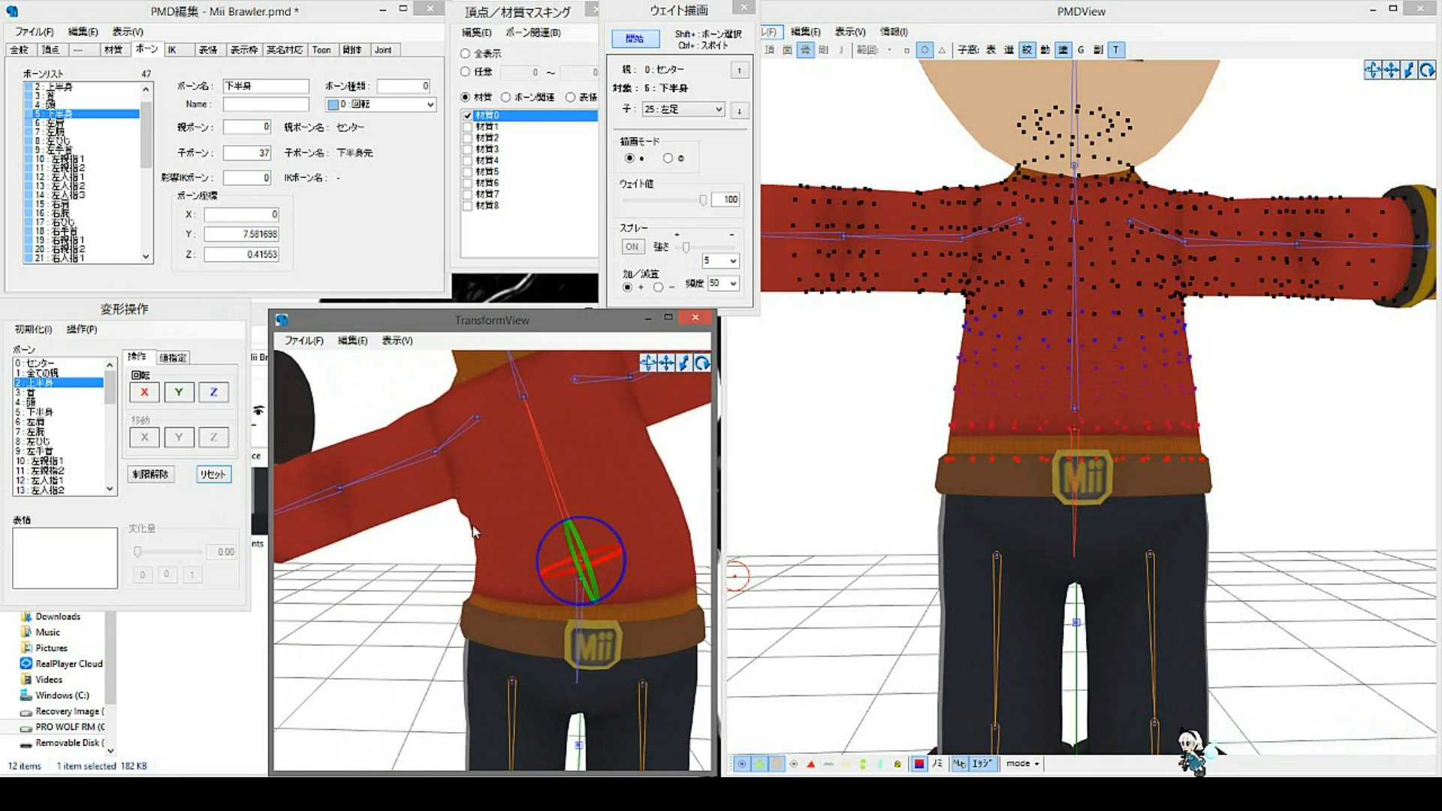
scroll(462, 519, "up", 3)
left_click_drag(464, 525, 403, 503)
left_click_drag(377, 439, 598, 544)
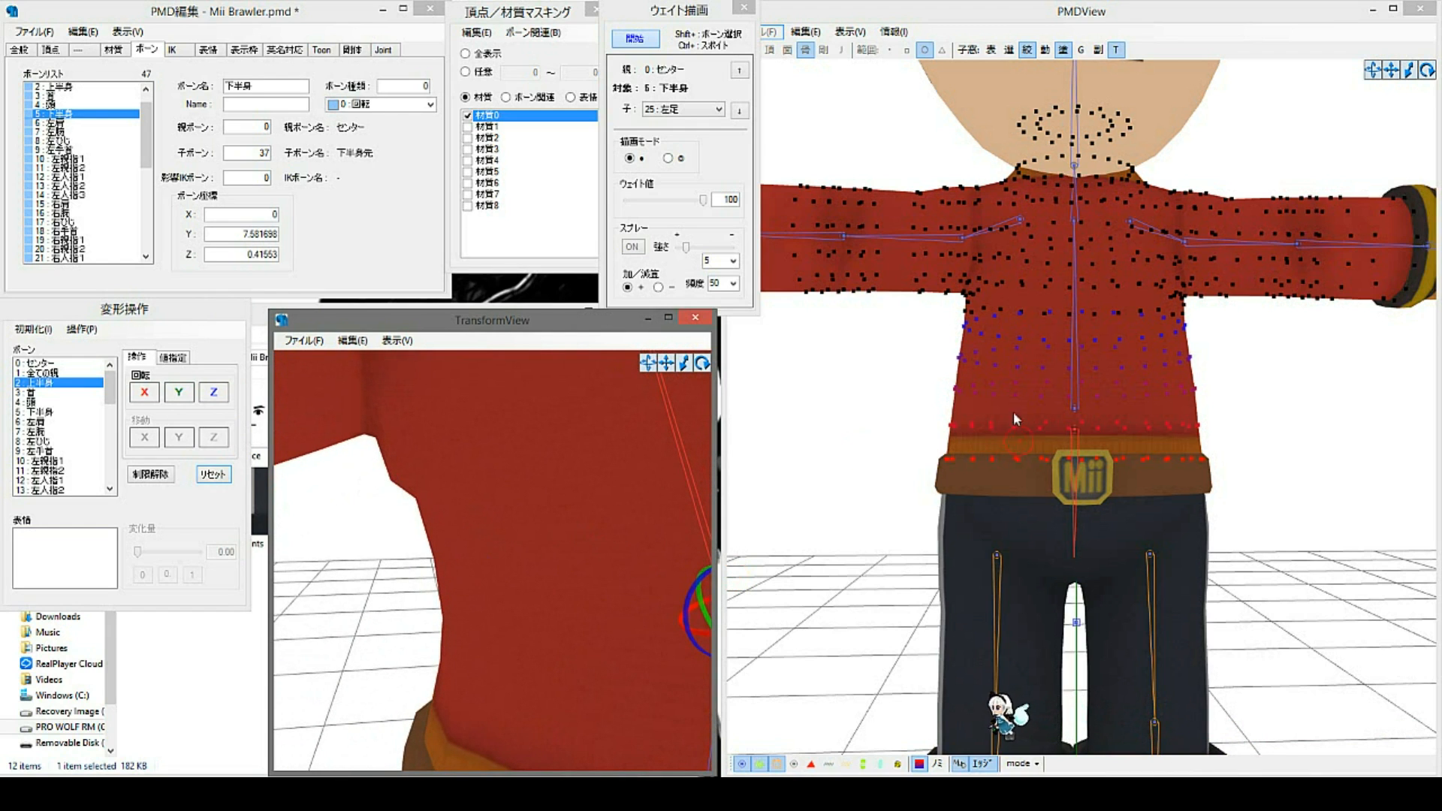
Step: Set the paint weight to 10 and paint the shirt vertices just below one armpit for 下半身, checking the deformed contour
middle_click_drag(1061, 398, 1066, 489)
scroll(1052, 482, "up", 6)
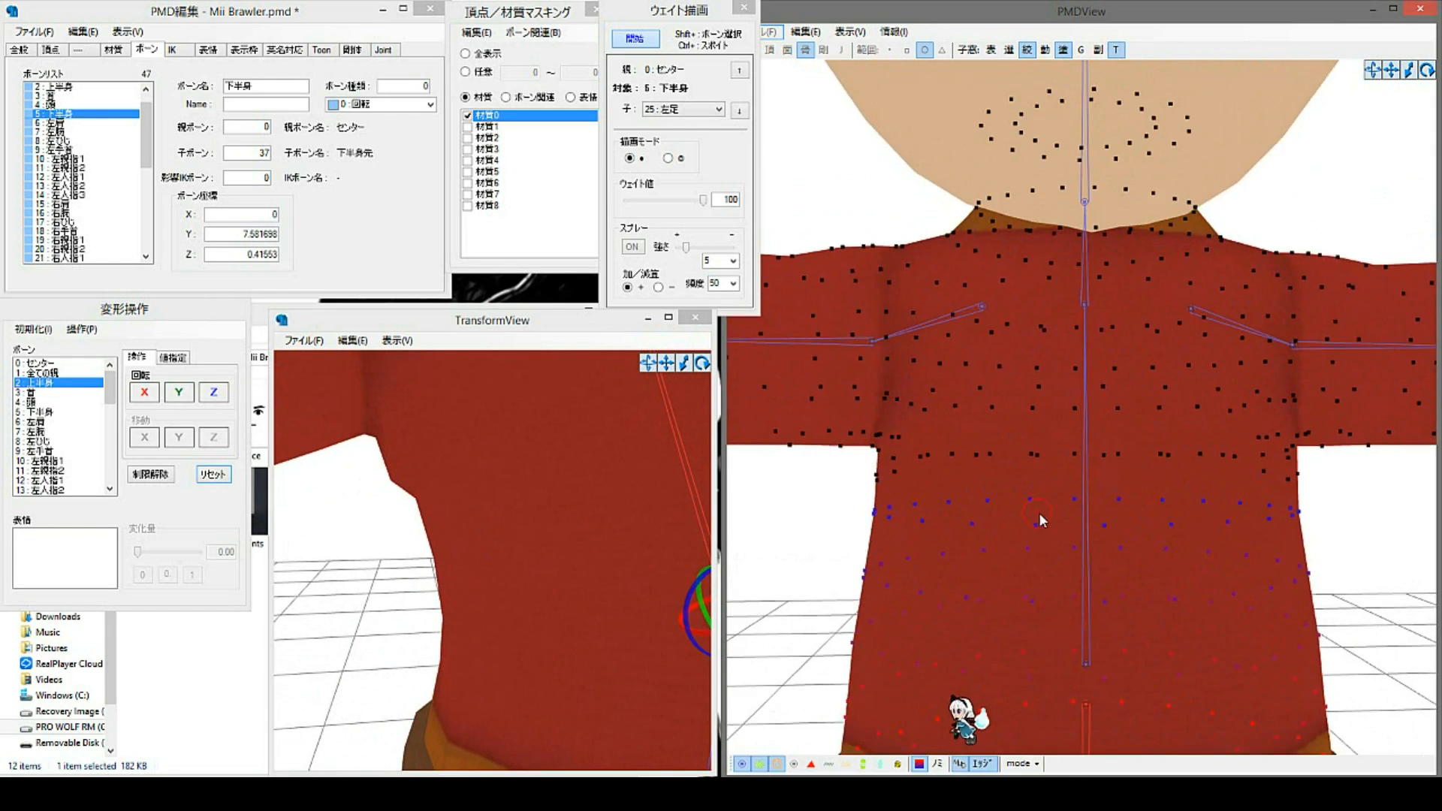
left_click_drag(703, 200, 641, 200)
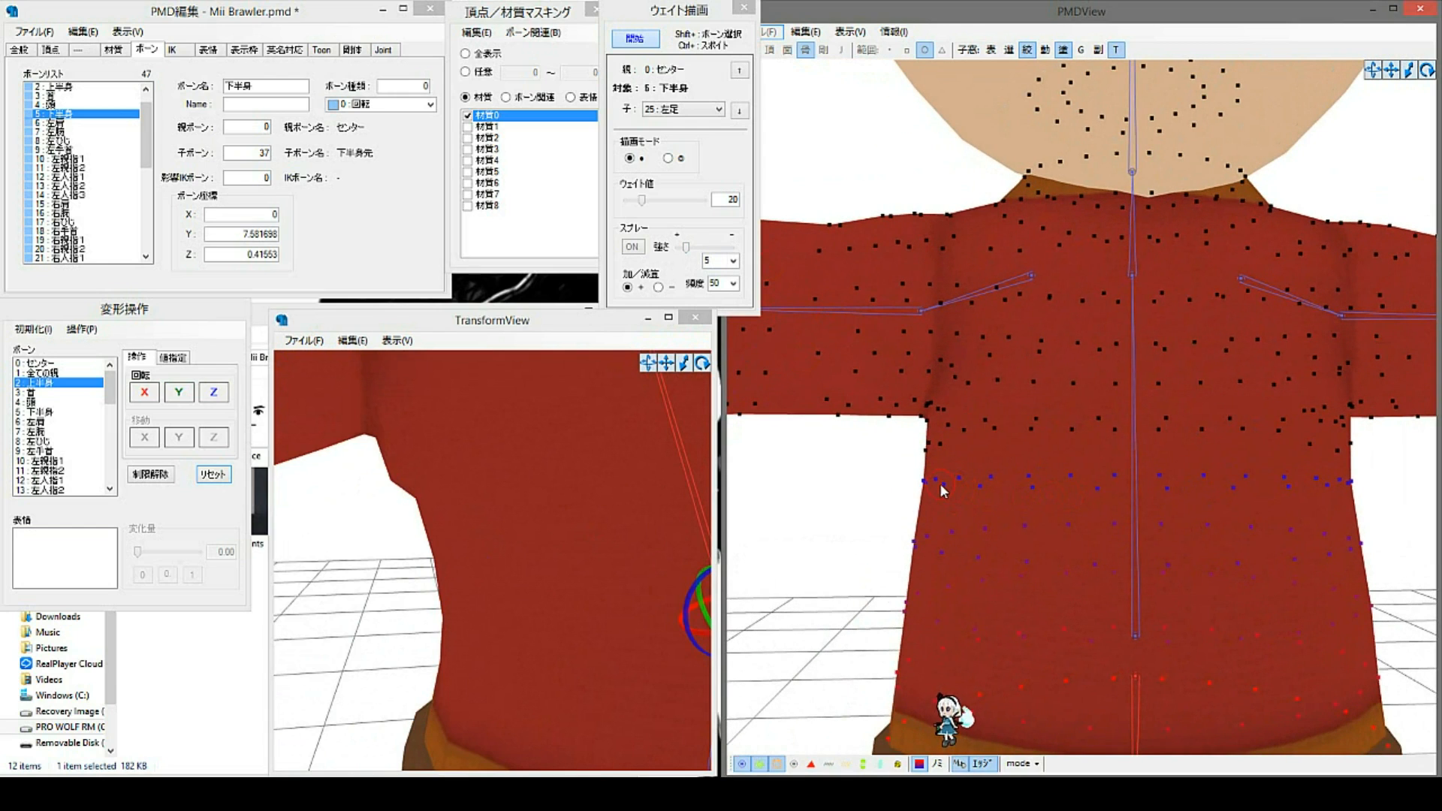
left_click_drag(642, 200, 634, 200)
right_click_drag(1044, 472, 966, 456)
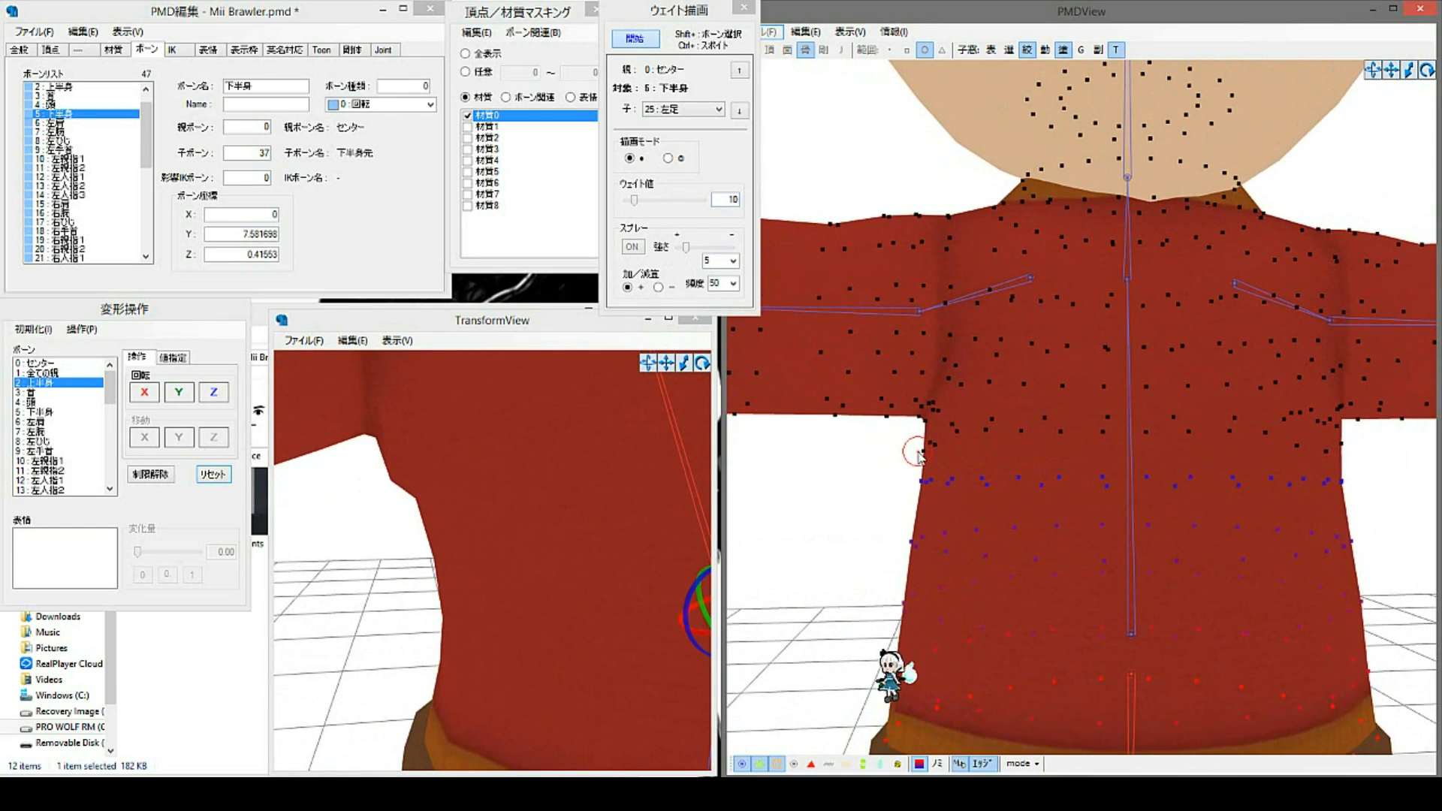
left_click(485, 501)
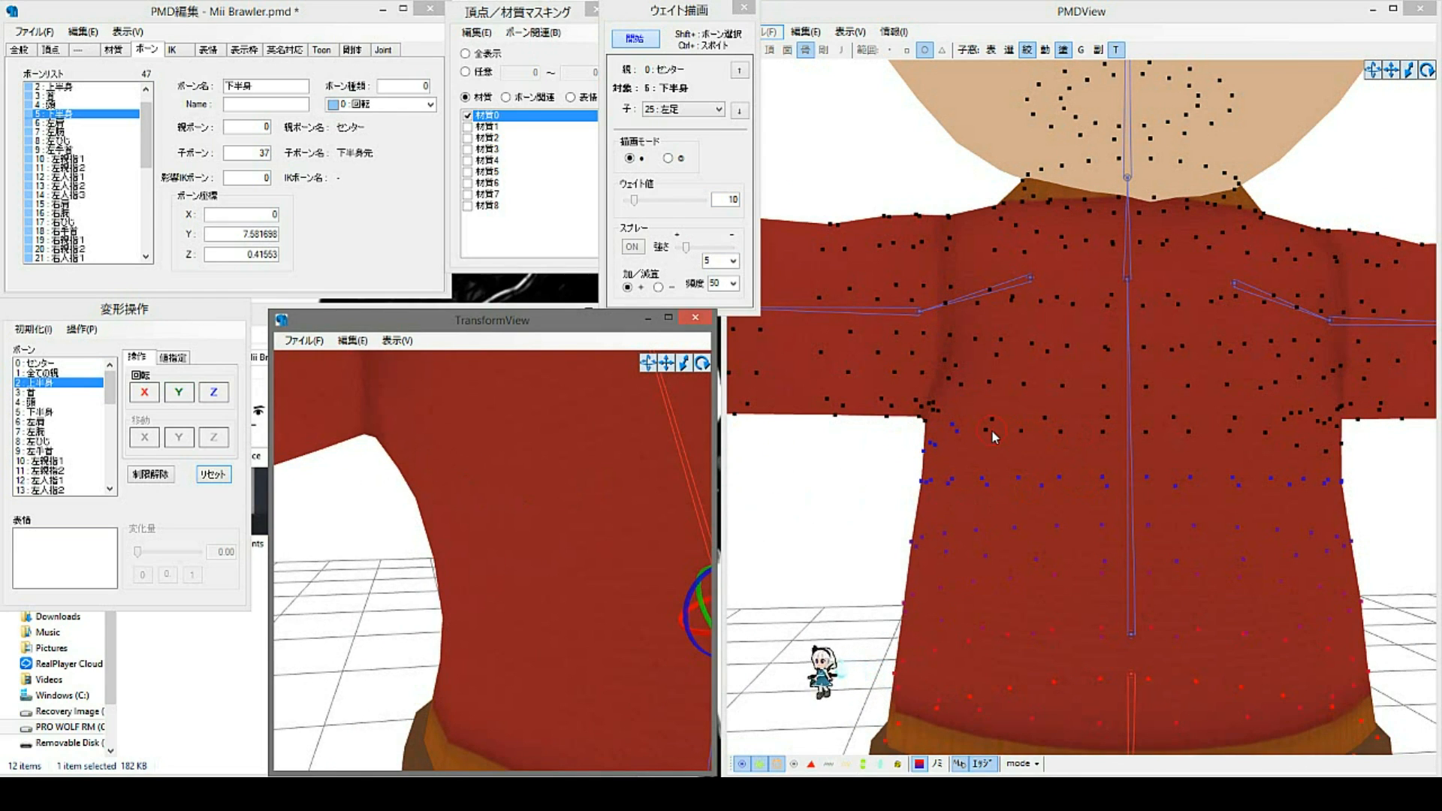
Step: Paint the armpit-level row of shirt vertices across the chest for 下半身 at weight 10
left_click(1098, 442)
left_click_drag(928, 454, 1018, 427)
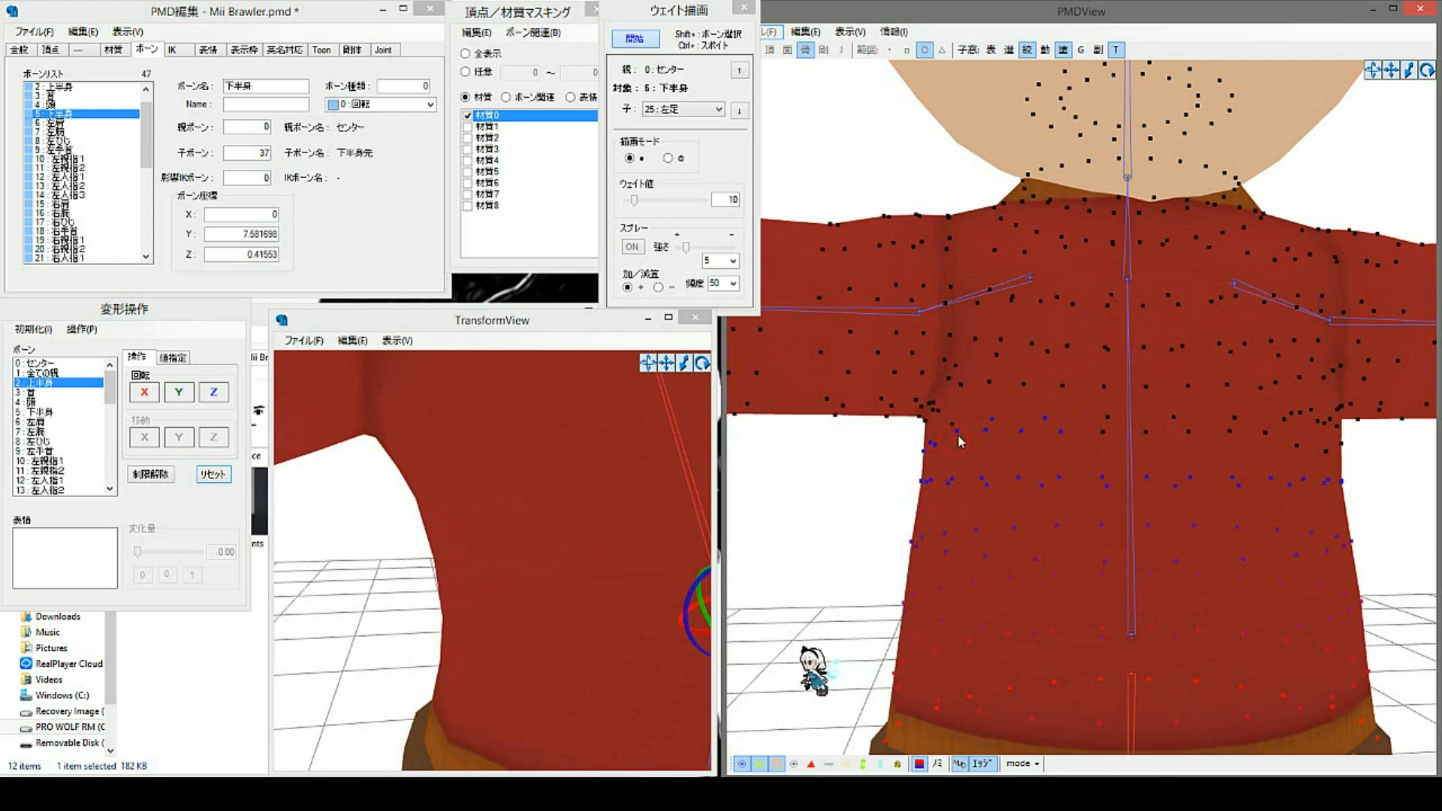
left_click_drag(1085, 433, 1250, 446)
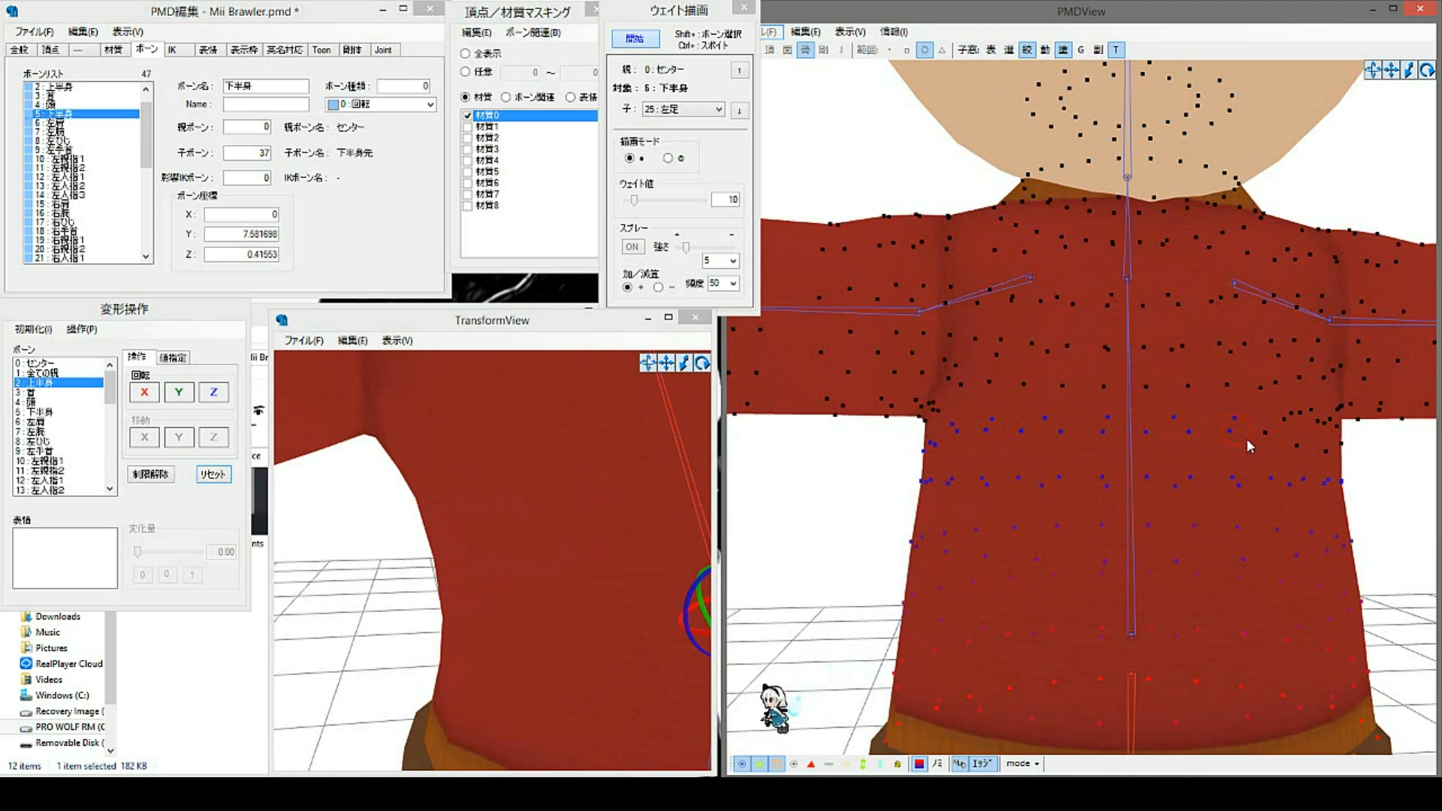
middle_click_drag(1333, 455, 1187, 480)
scroll(1180, 475, "up", 1)
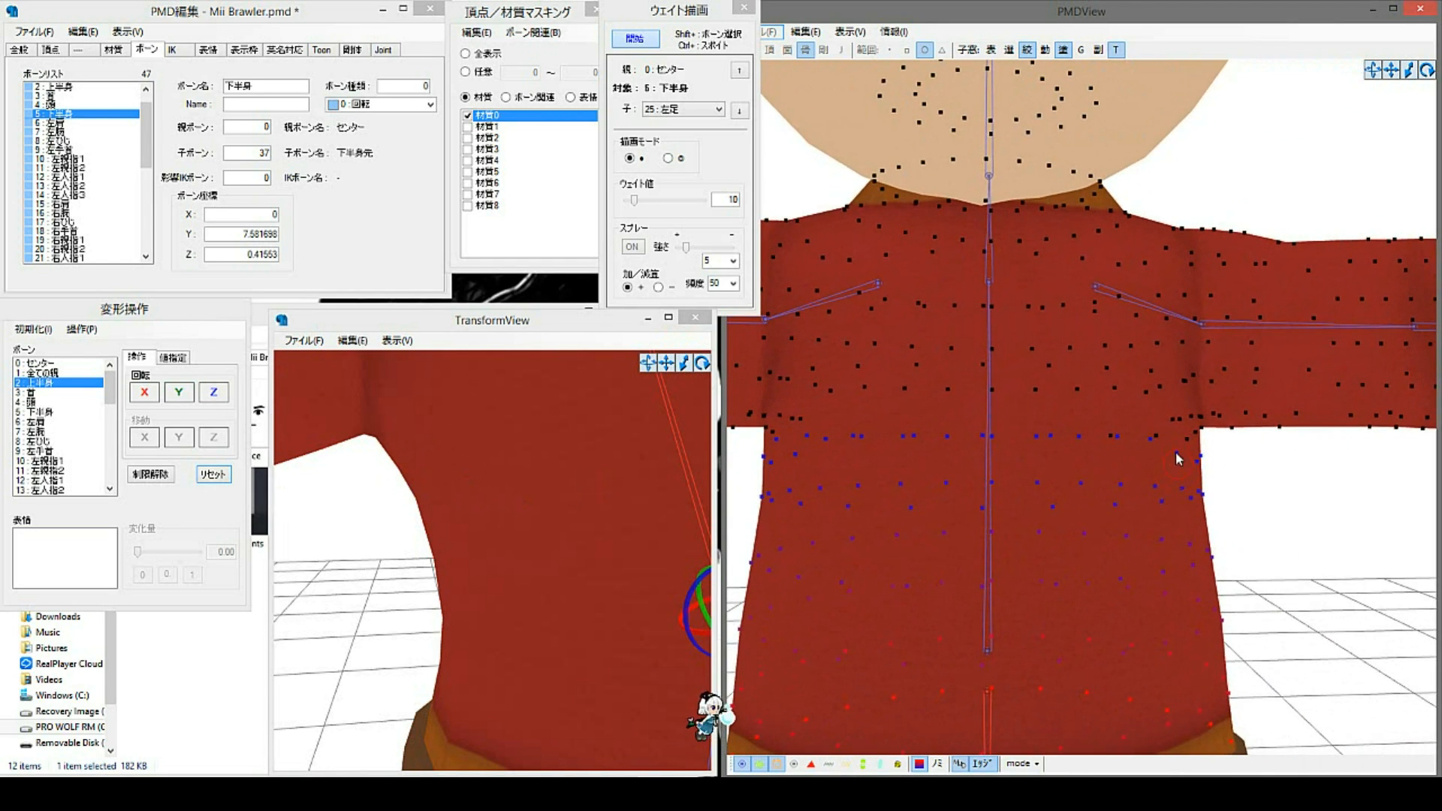
right_click_drag(1097, 563, 998, 563)
Step: Compare the tilted torso's contour below the armpit in TransformView with the armpit-row weights applied and undone, keeping them applied
left_click(509, 532)
scroll(510, 532, "down", 3)
right_click_drag(510, 530, 539, 480)
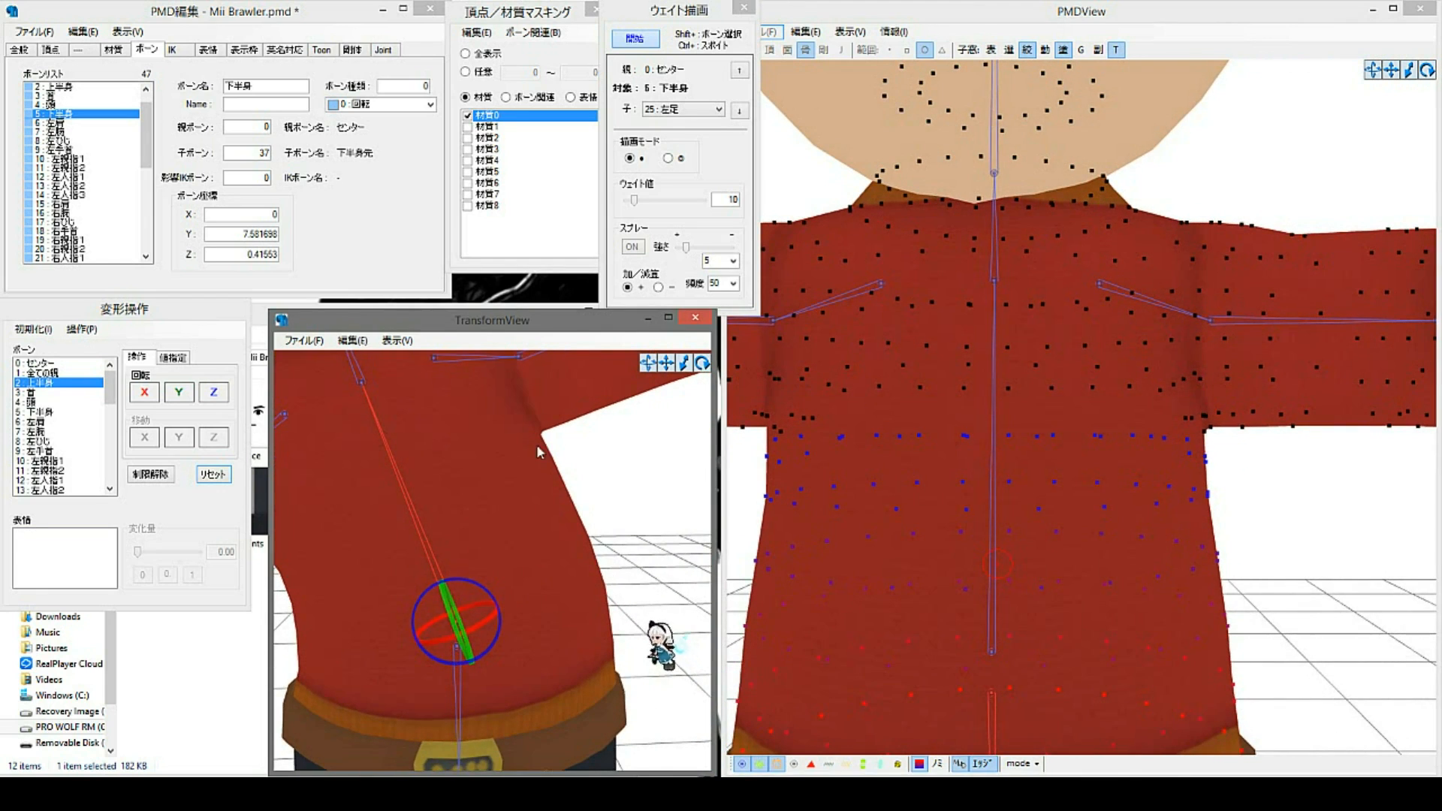
left_click(1179, 507)
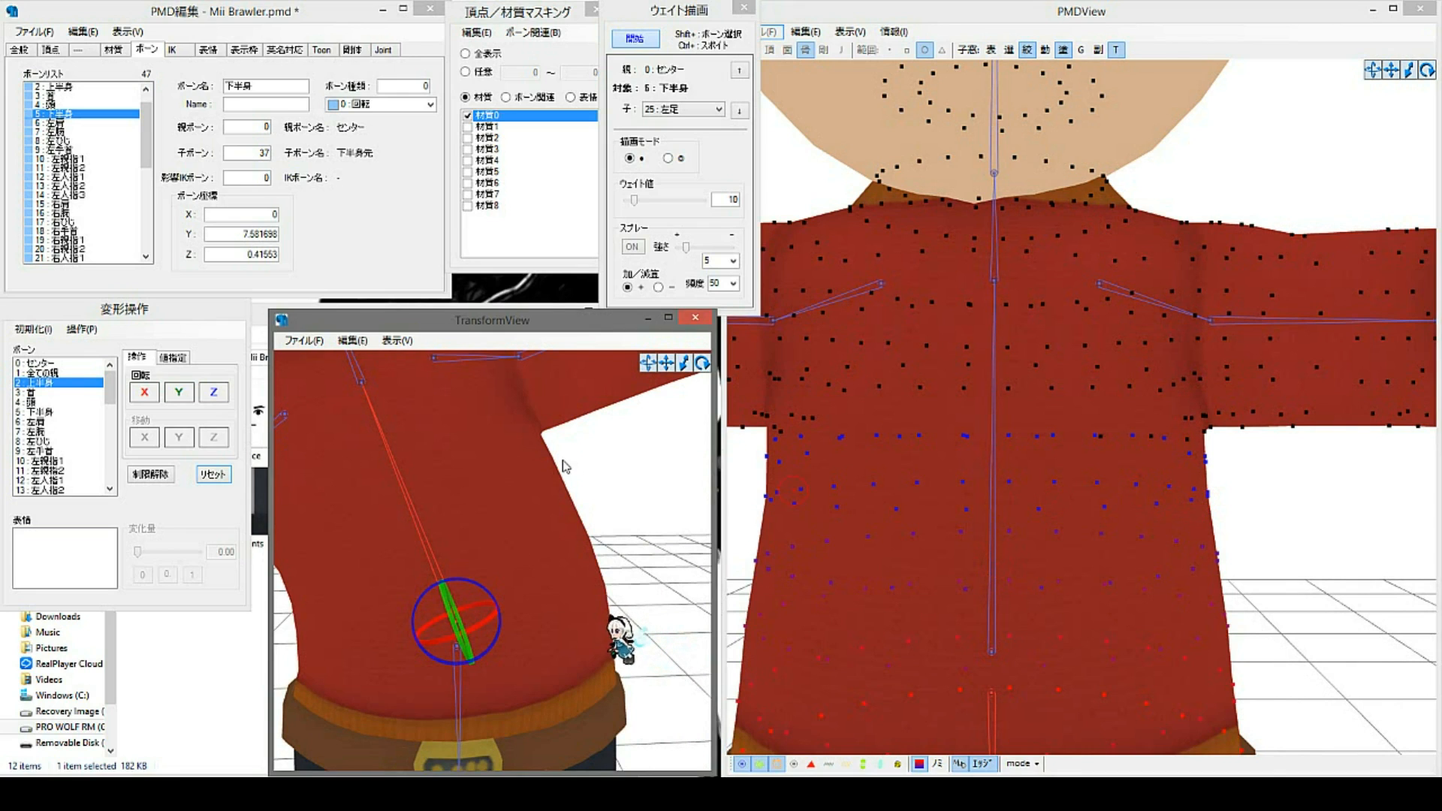
right_click_drag(564, 454, 612, 456)
left_click(942, 485)
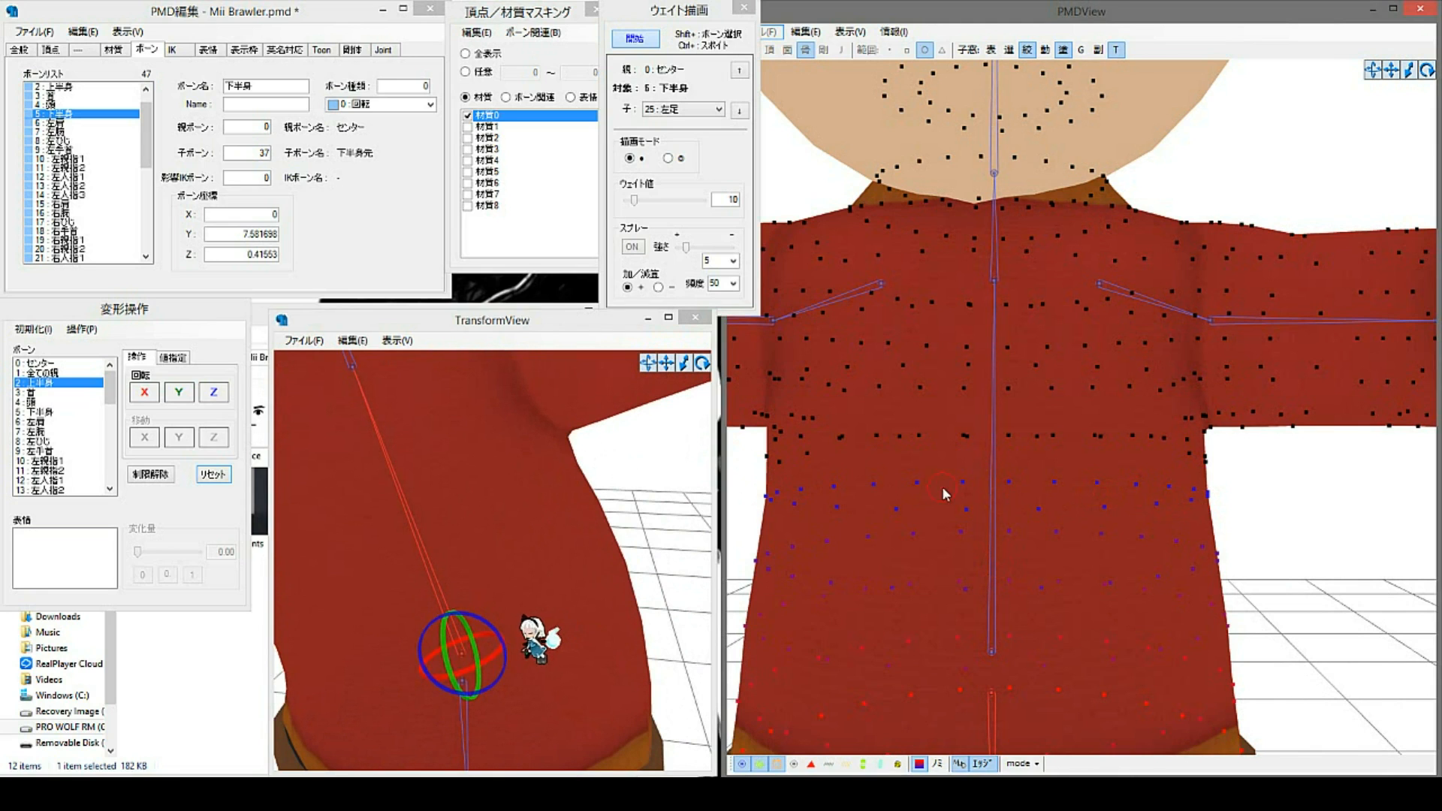
left_click(567, 481)
Step: Examine the tilted body's deformation from chest to belt, both close up and on the whole figure
right_click_drag(556, 496, 404, 508)
right_click_drag(480, 590, 534, 534)
scroll(534, 534, "down", 3)
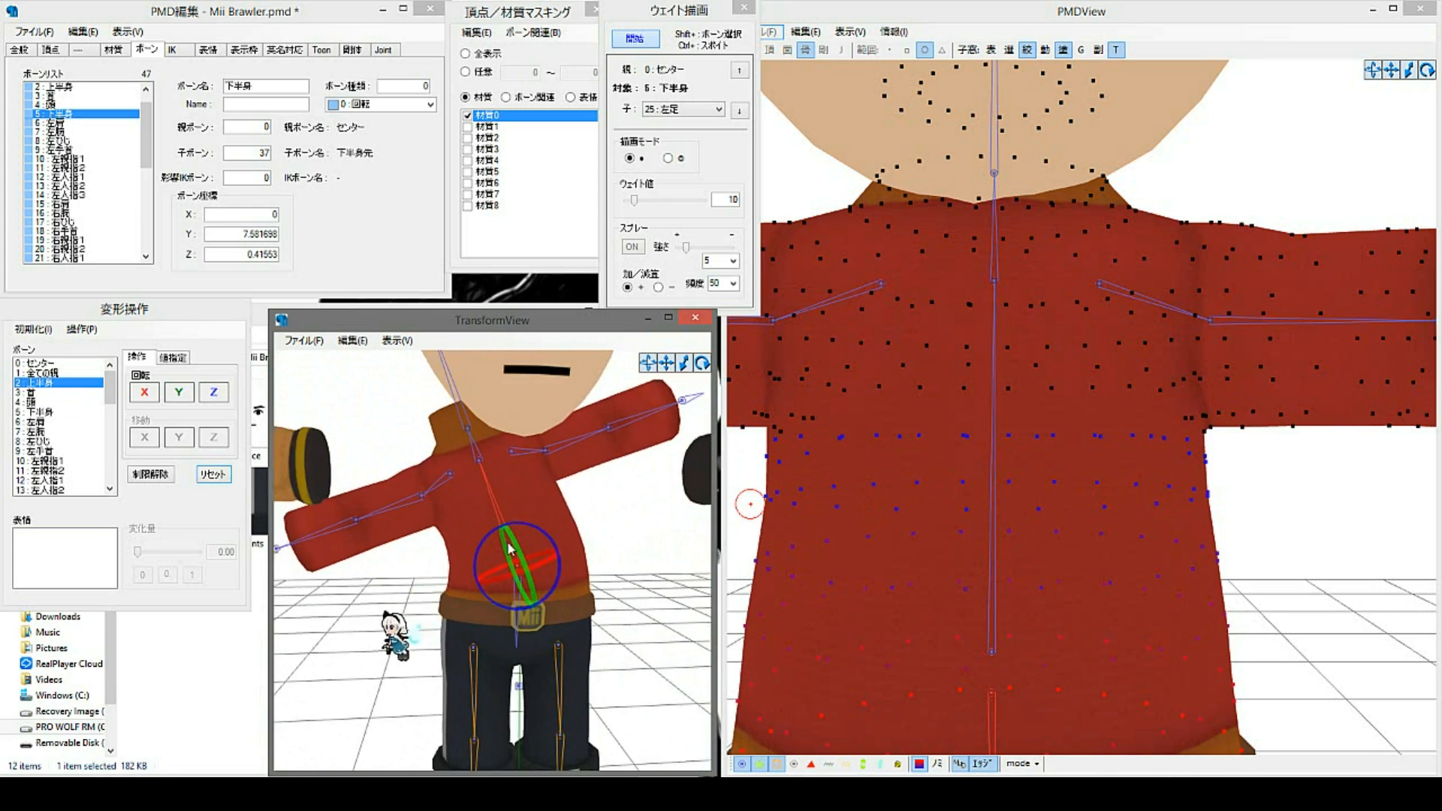
scroll(461, 584, "down", 2)
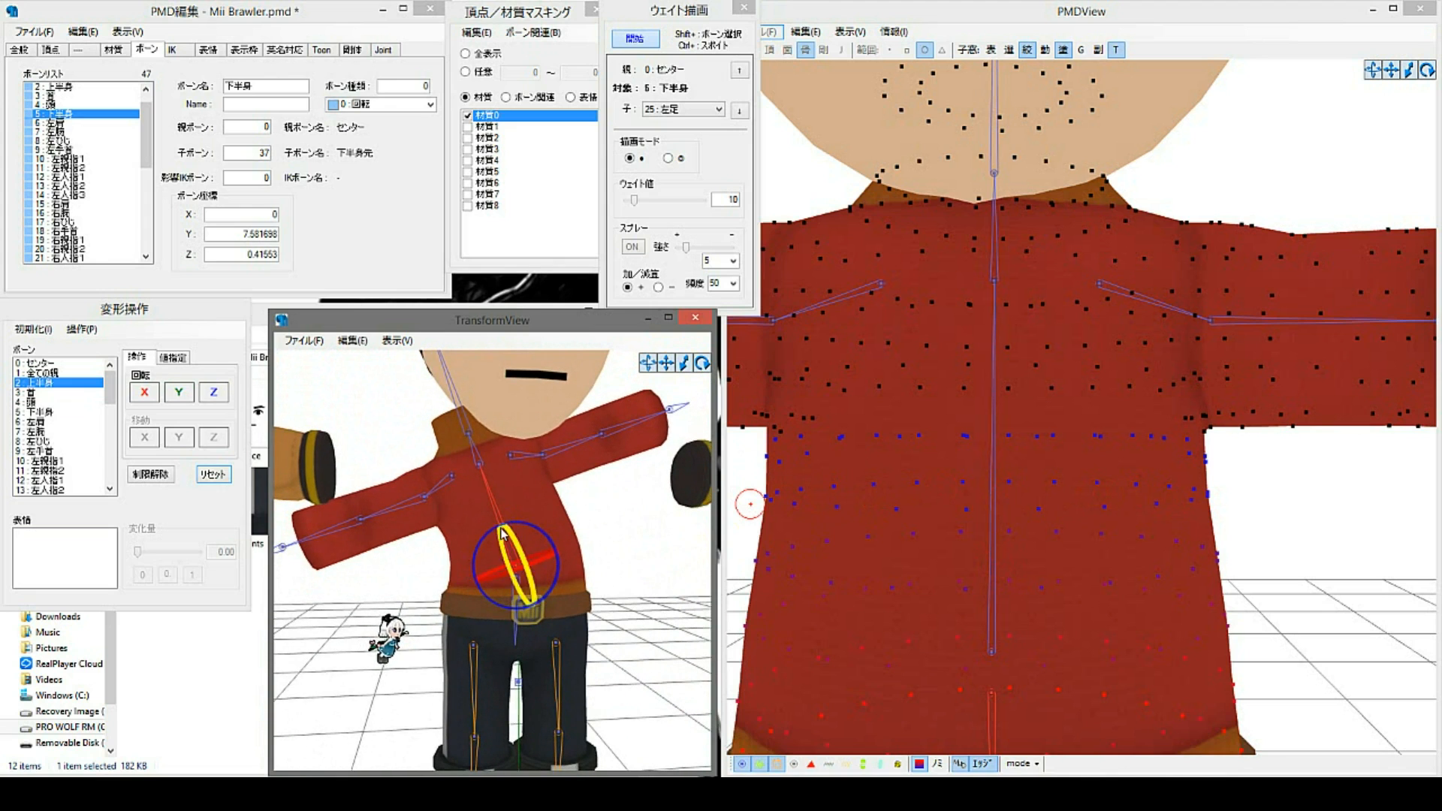
right_click_drag(501, 534, 363, 550)
scroll(443, 497, "up", 3)
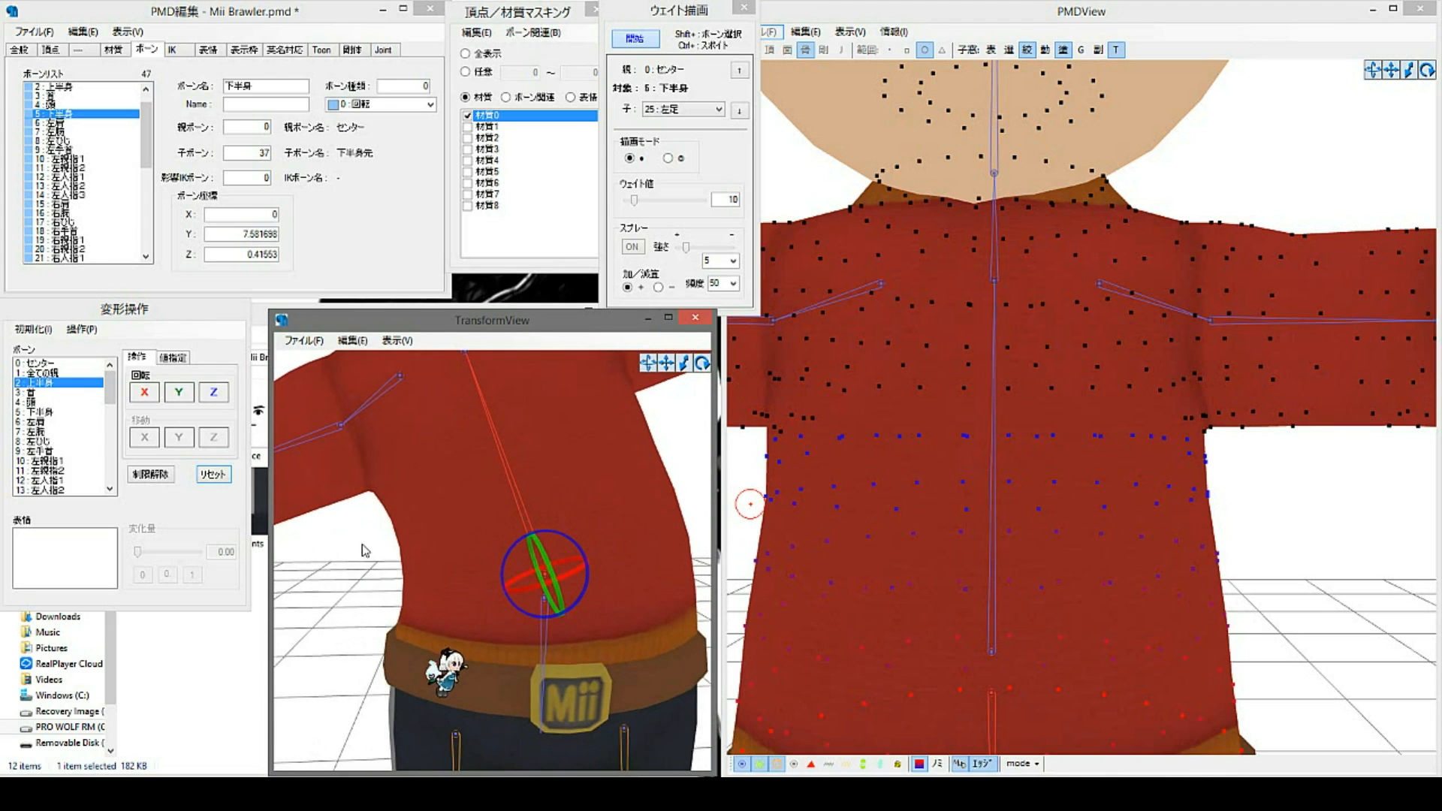
scroll(496, 485, "down", 4)
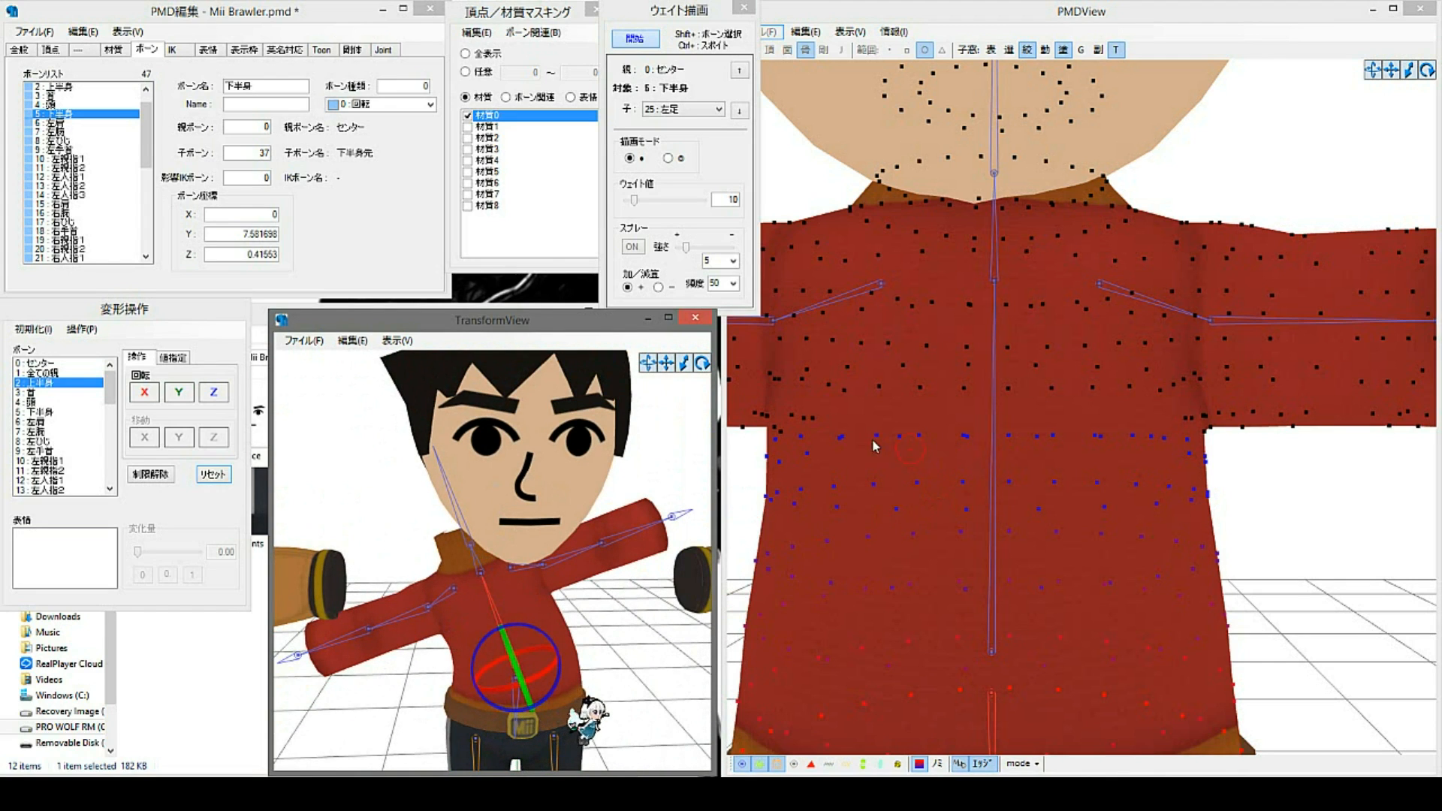
Step: Sample the 下半身 weights of successive shirt rows and step through the paint weights of the gradient toward the belt
left_click(862, 497)
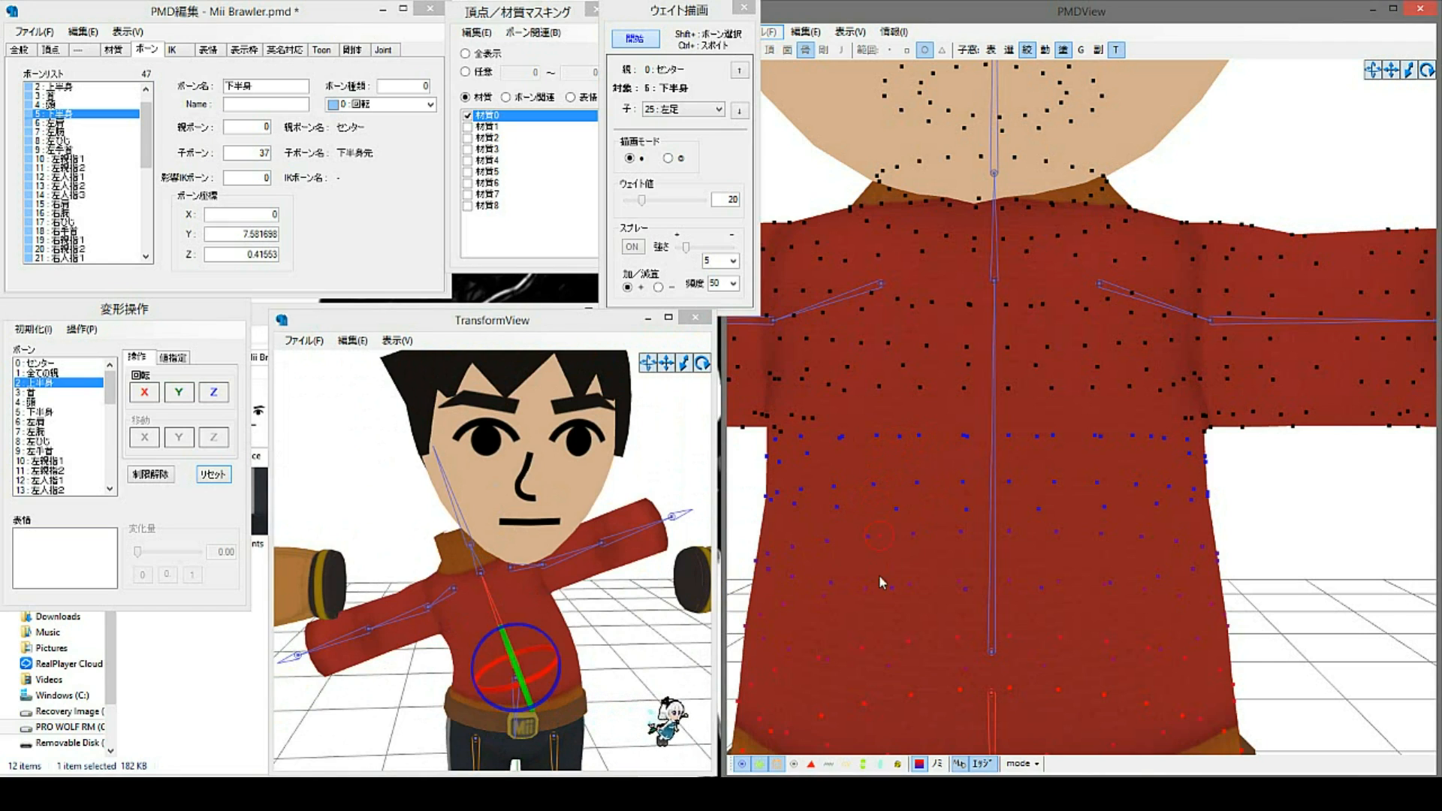
left_click(825, 585, "ctrl")
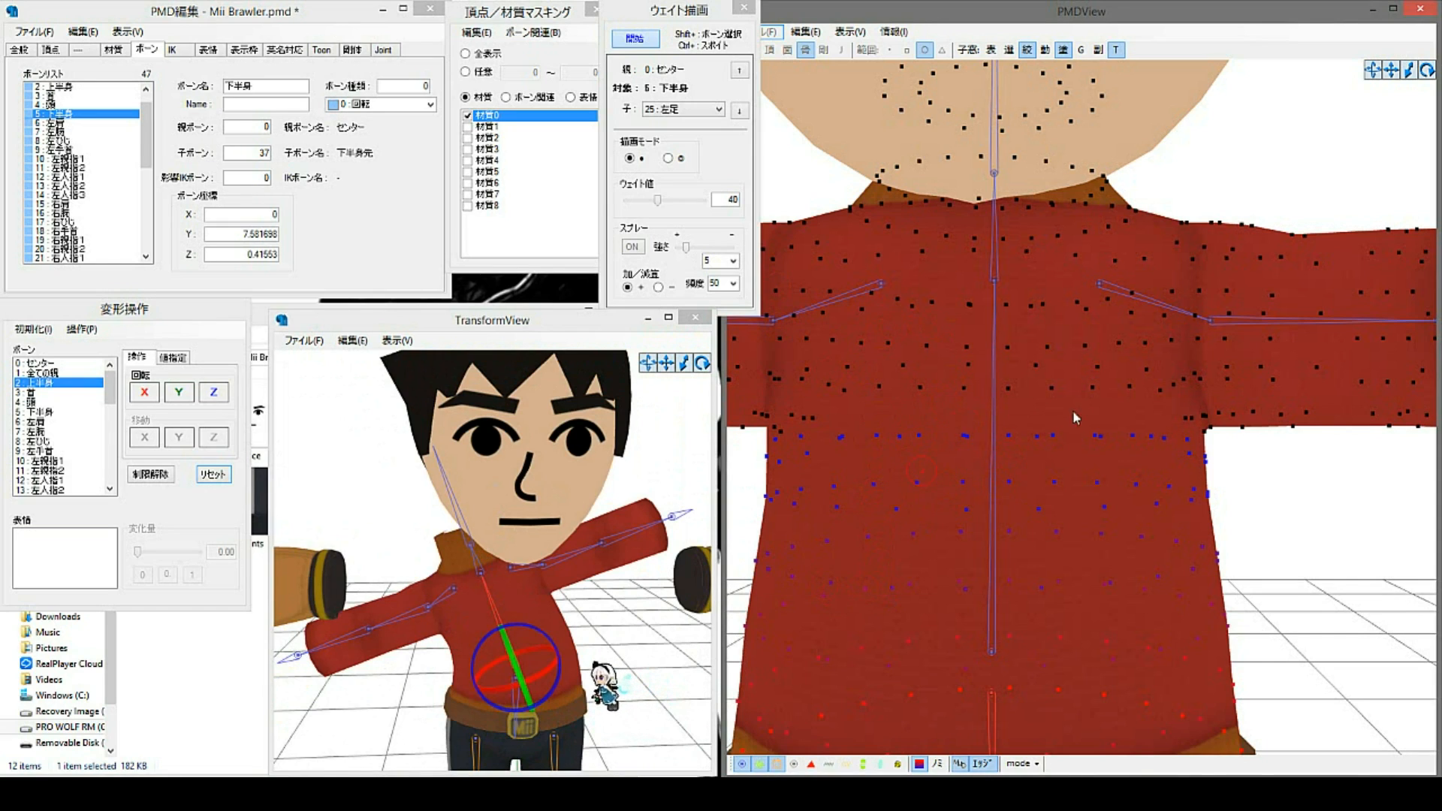
left_click(637, 201)
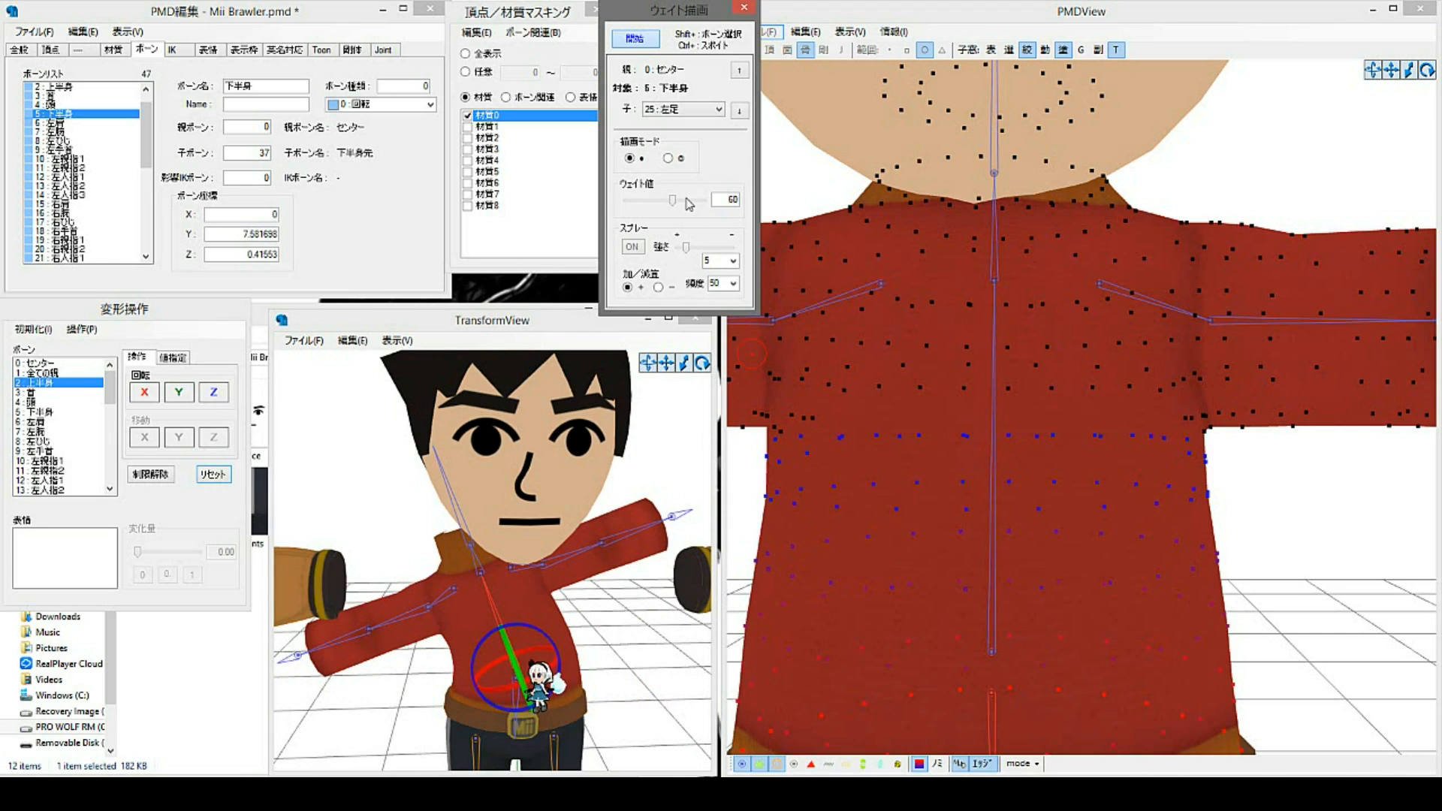
left_click(654, 204)
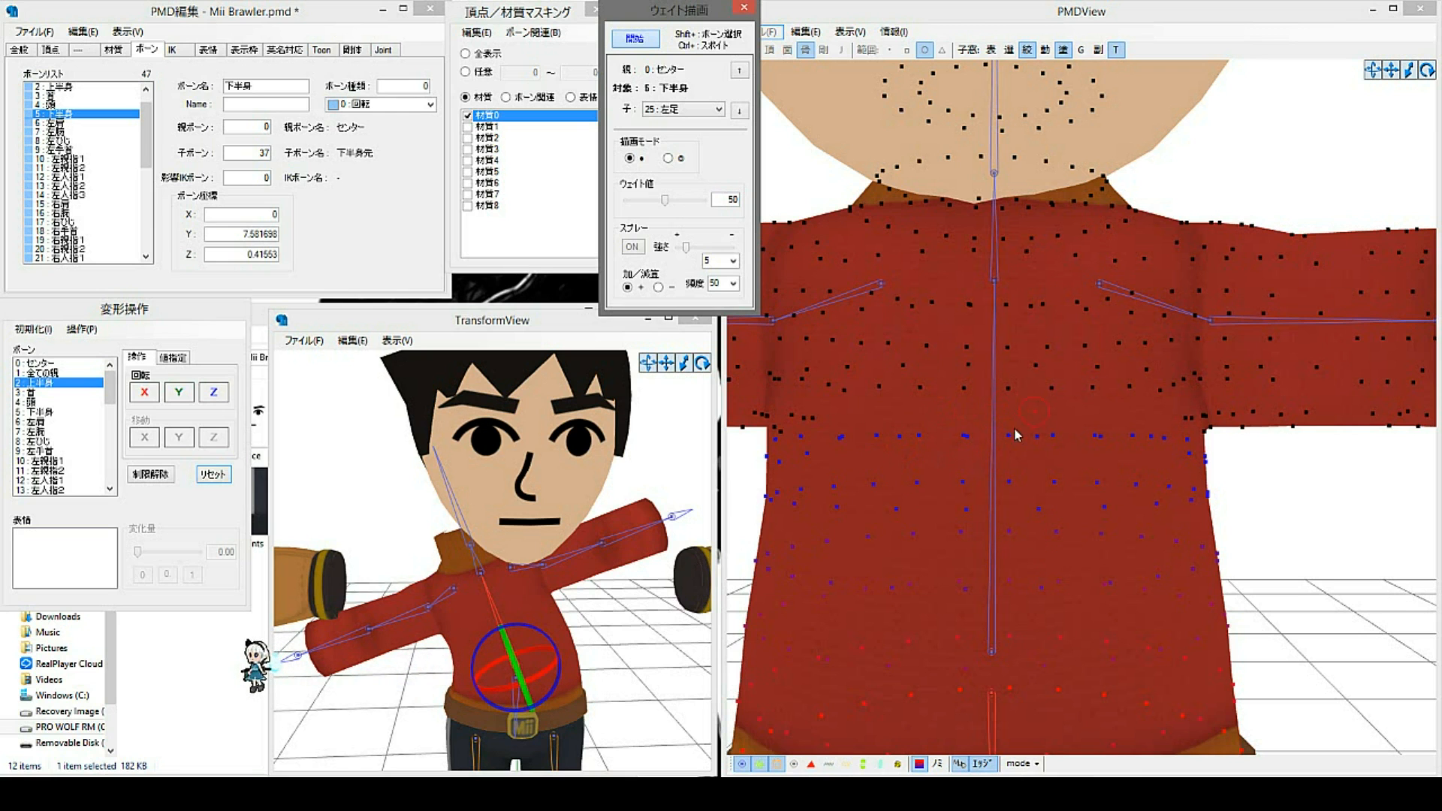
scroll(1067, 480, "down", 5)
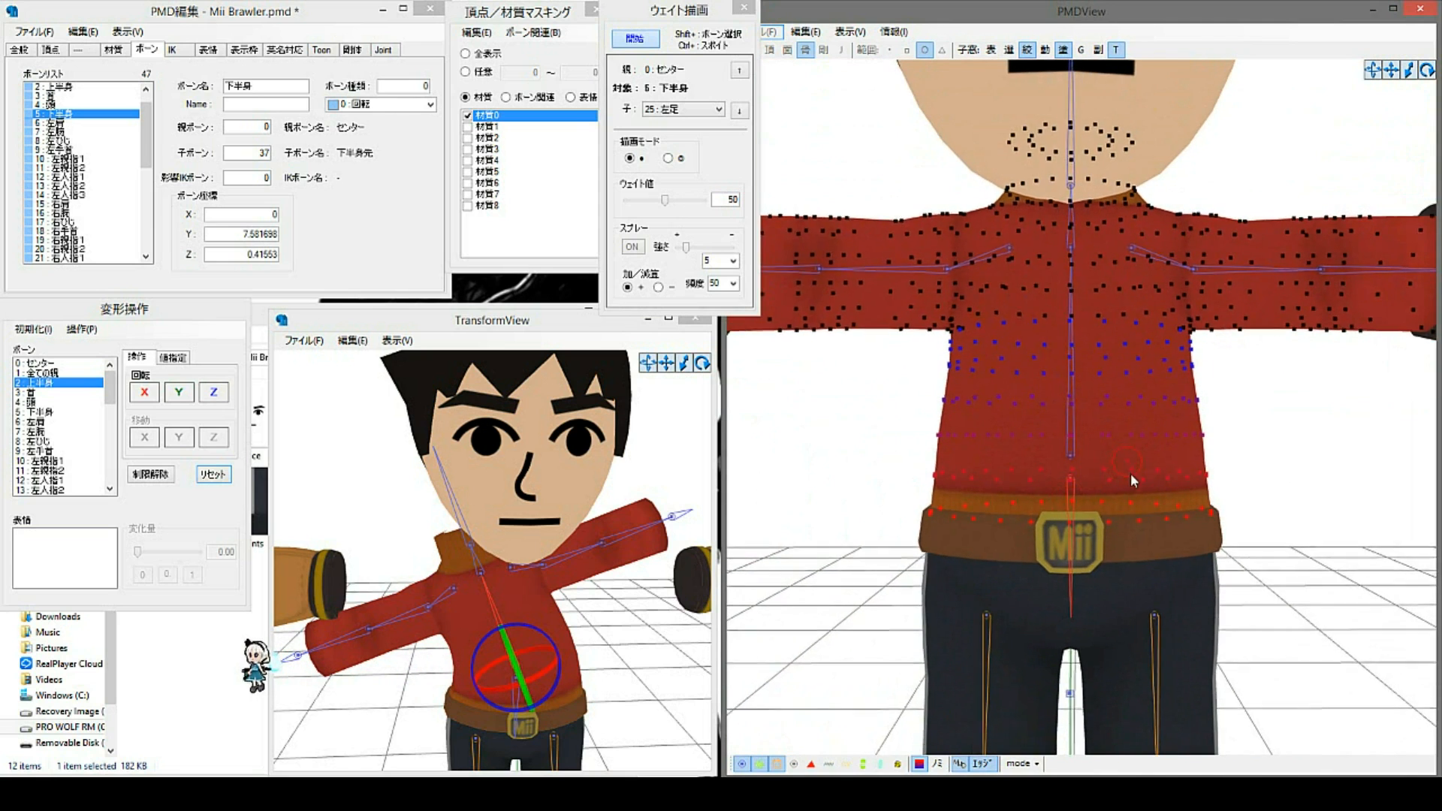
scroll(1127, 491, "up", 1)
Step: Try paint weights of 55, 45 and 50, and set the weight value to 100
left_click(685, 201)
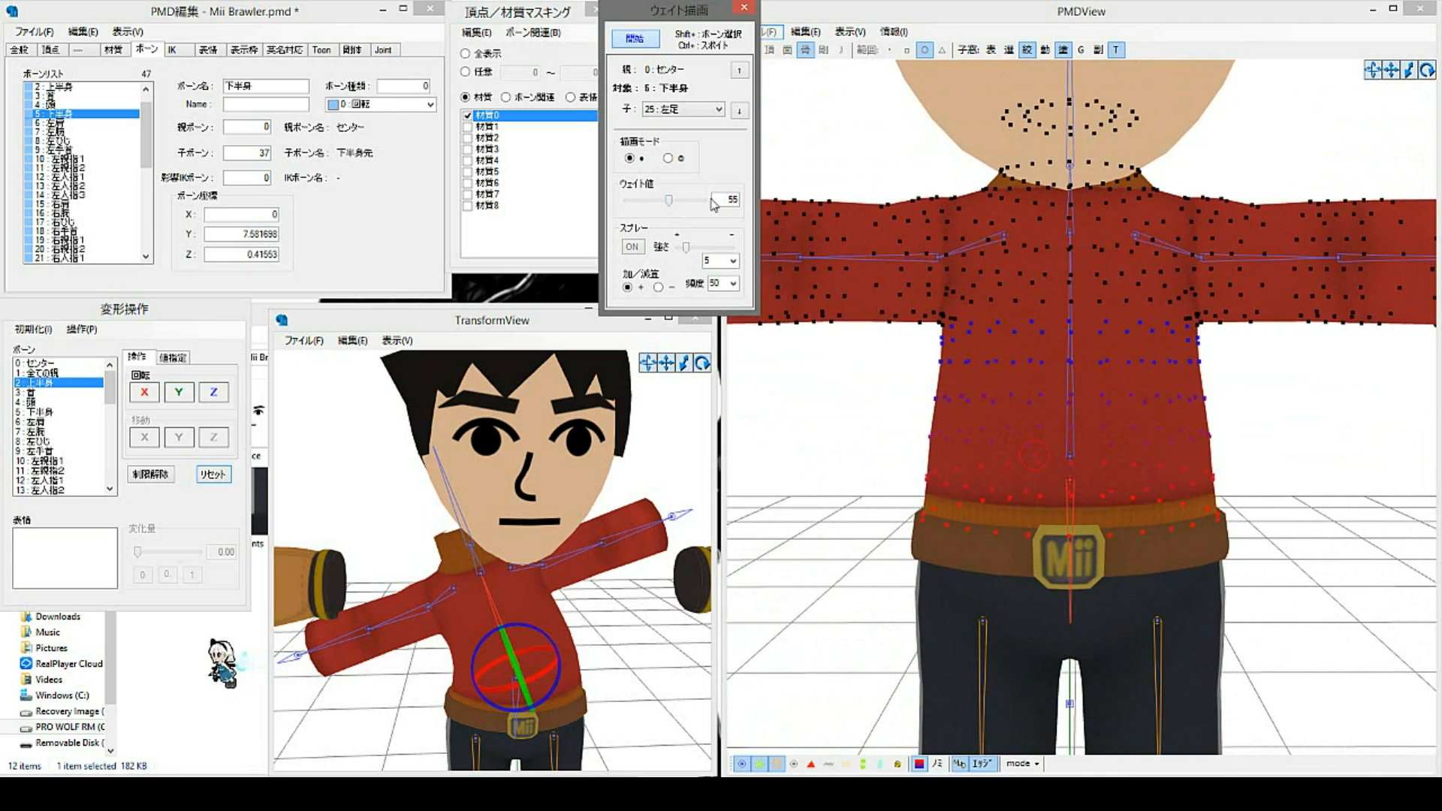
left_click_drag(668, 201, 661, 201)
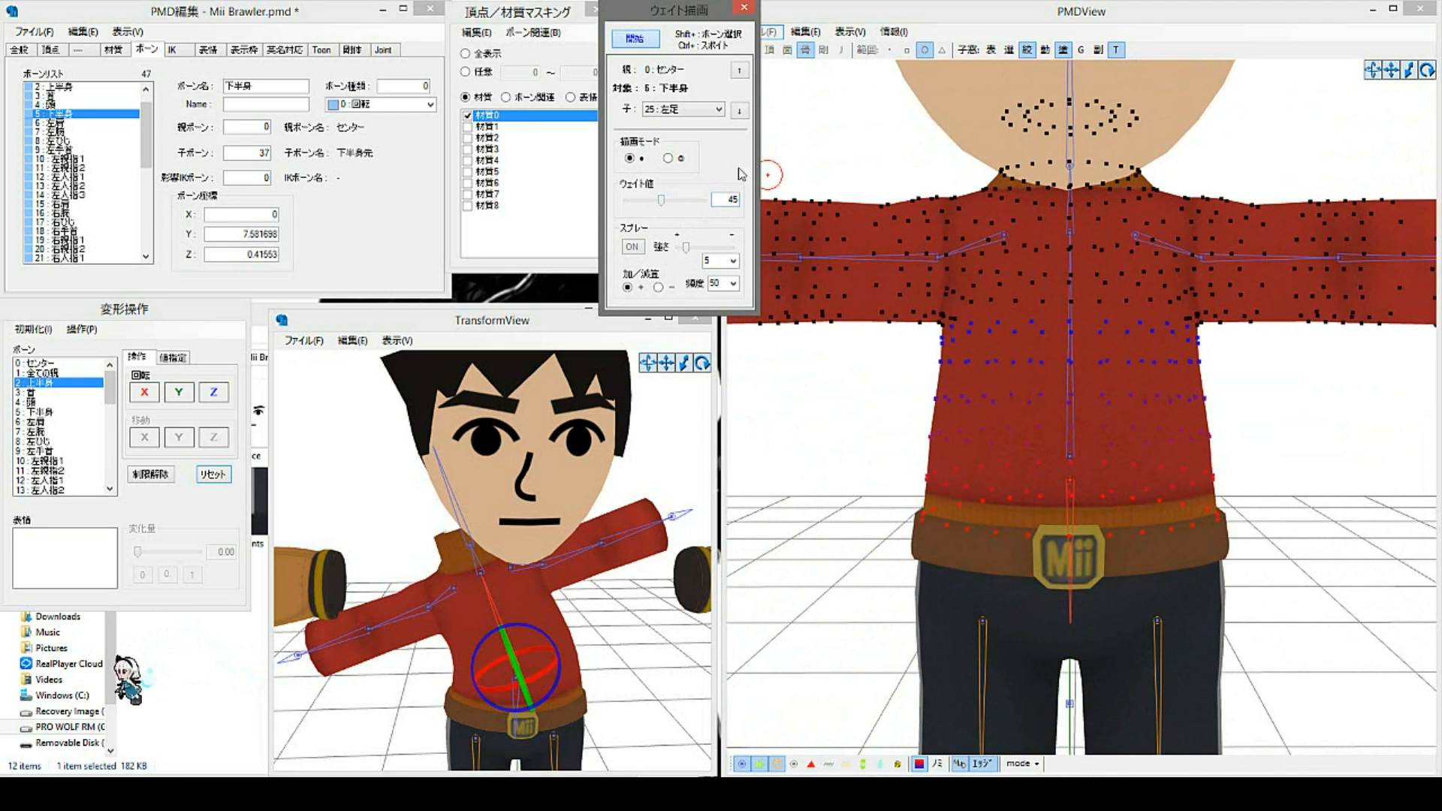
left_click(695, 198)
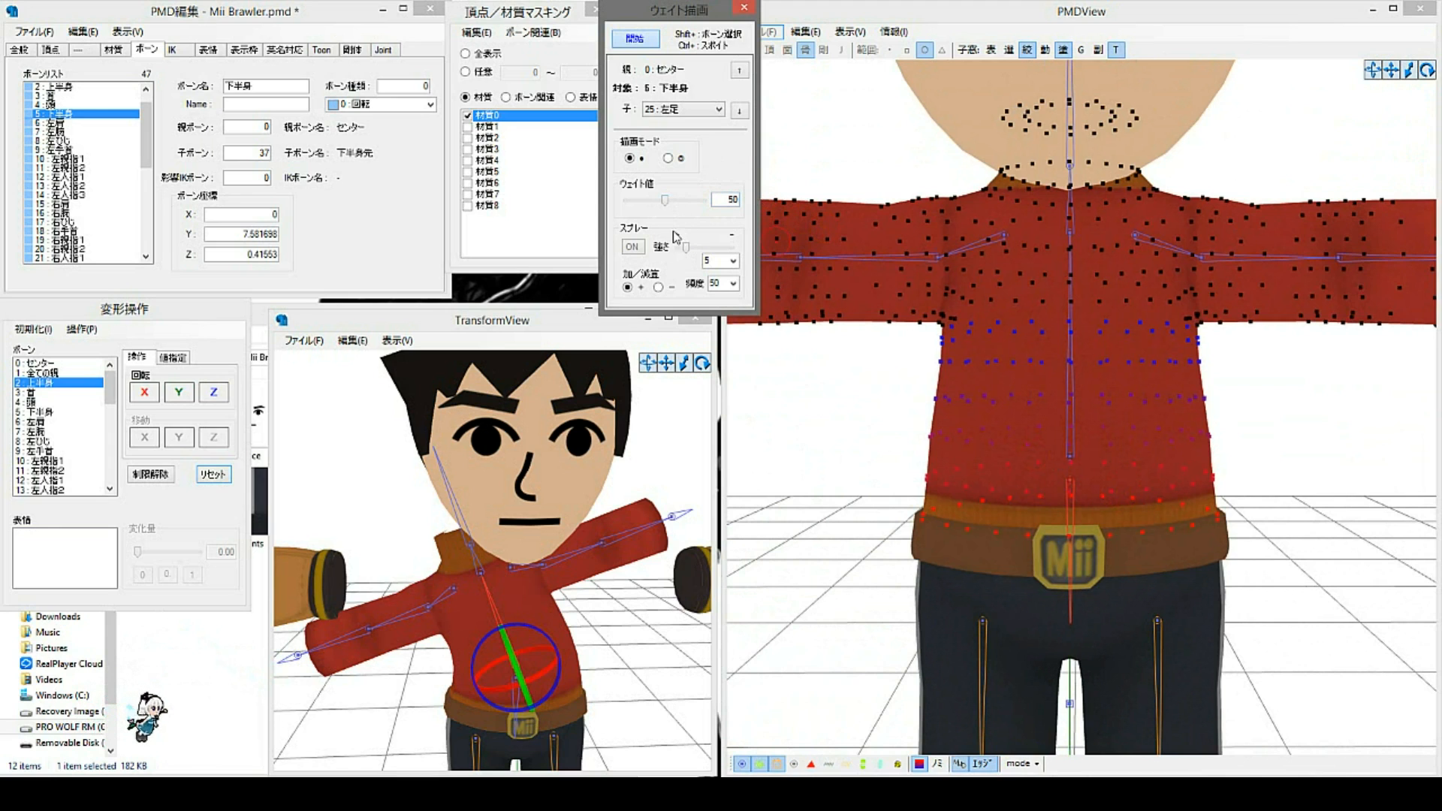
left_click_drag(665, 200, 770, 205)
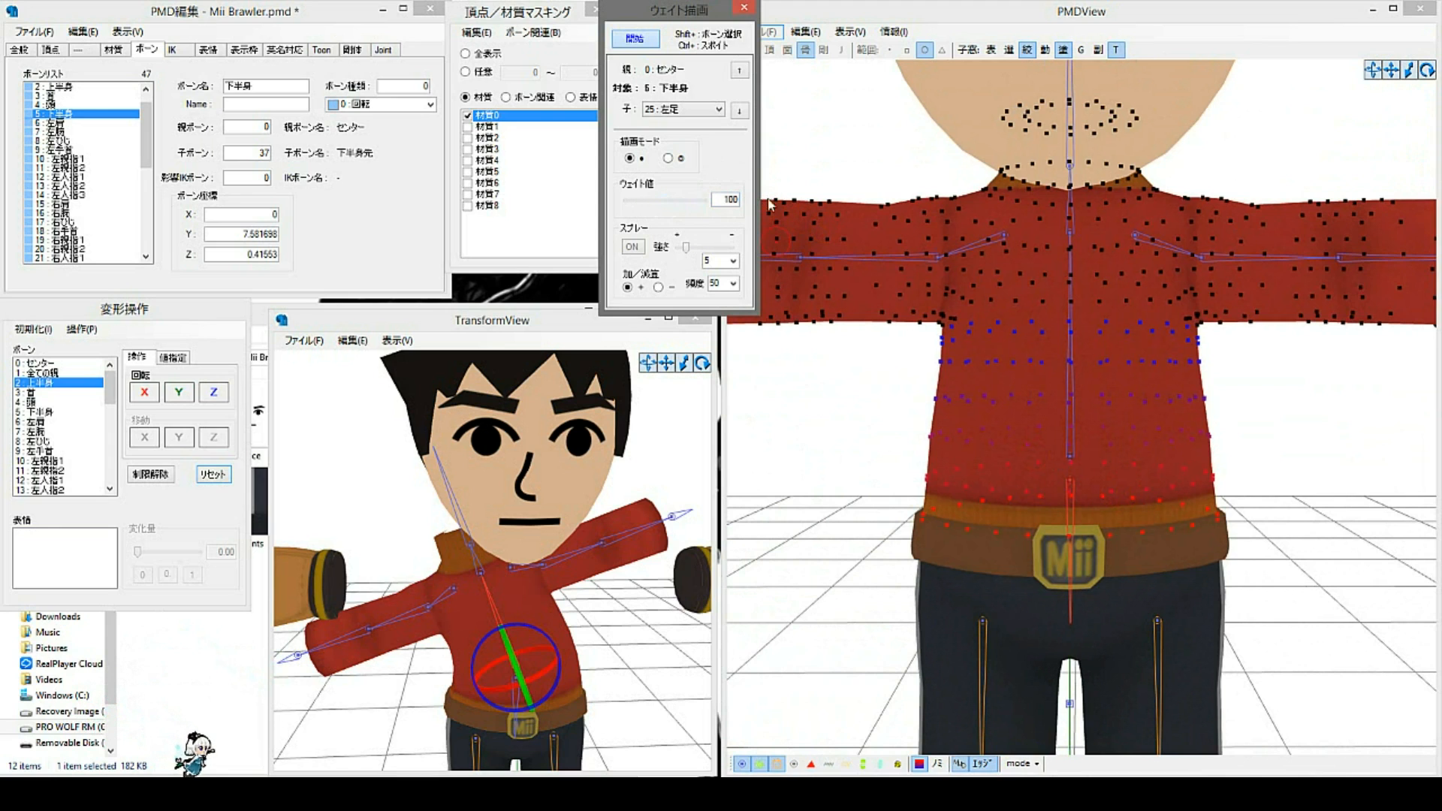
middle_click_drag(1124, 586, 1153, 386)
scroll(1146, 386, "down", 5)
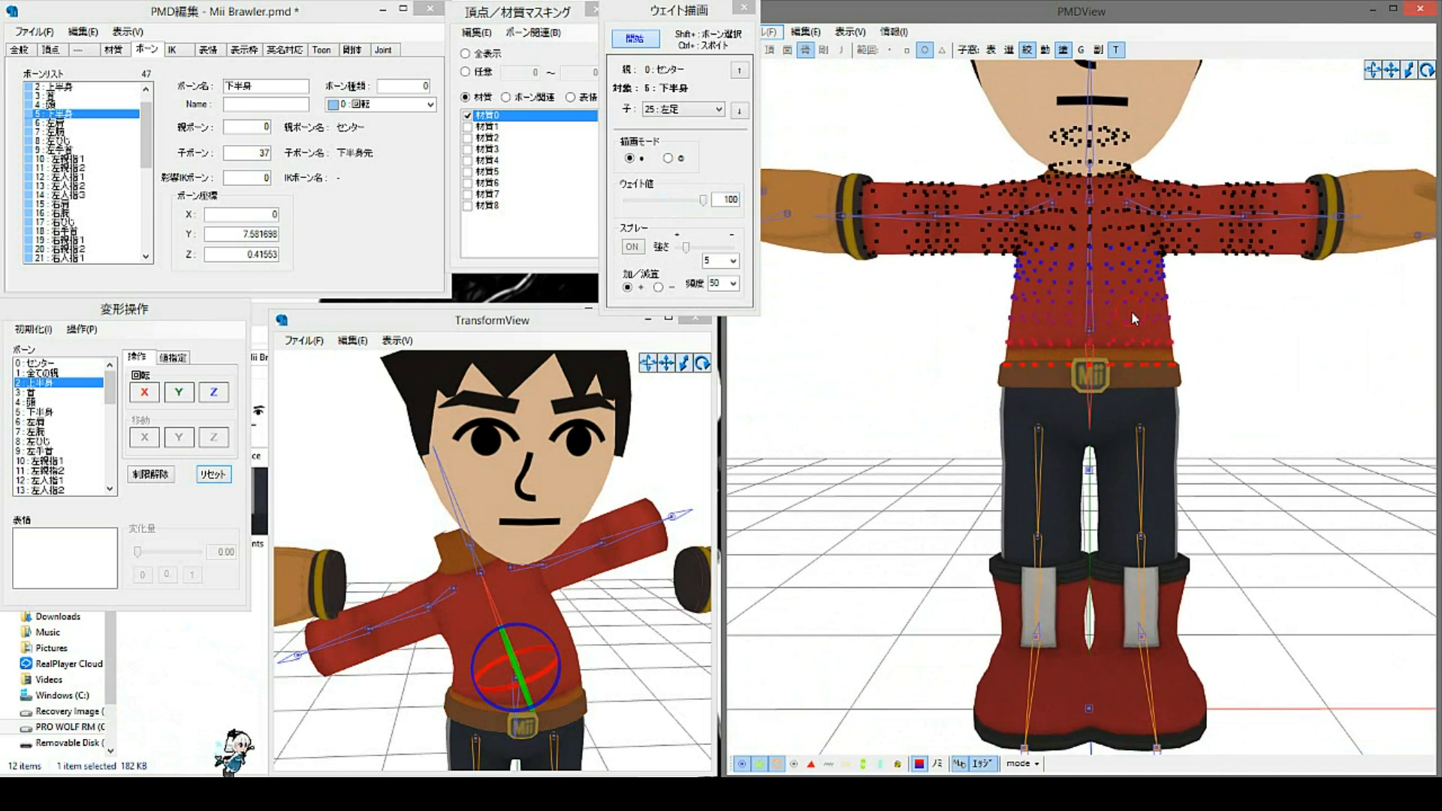
scroll(1132, 311, "up", 5)
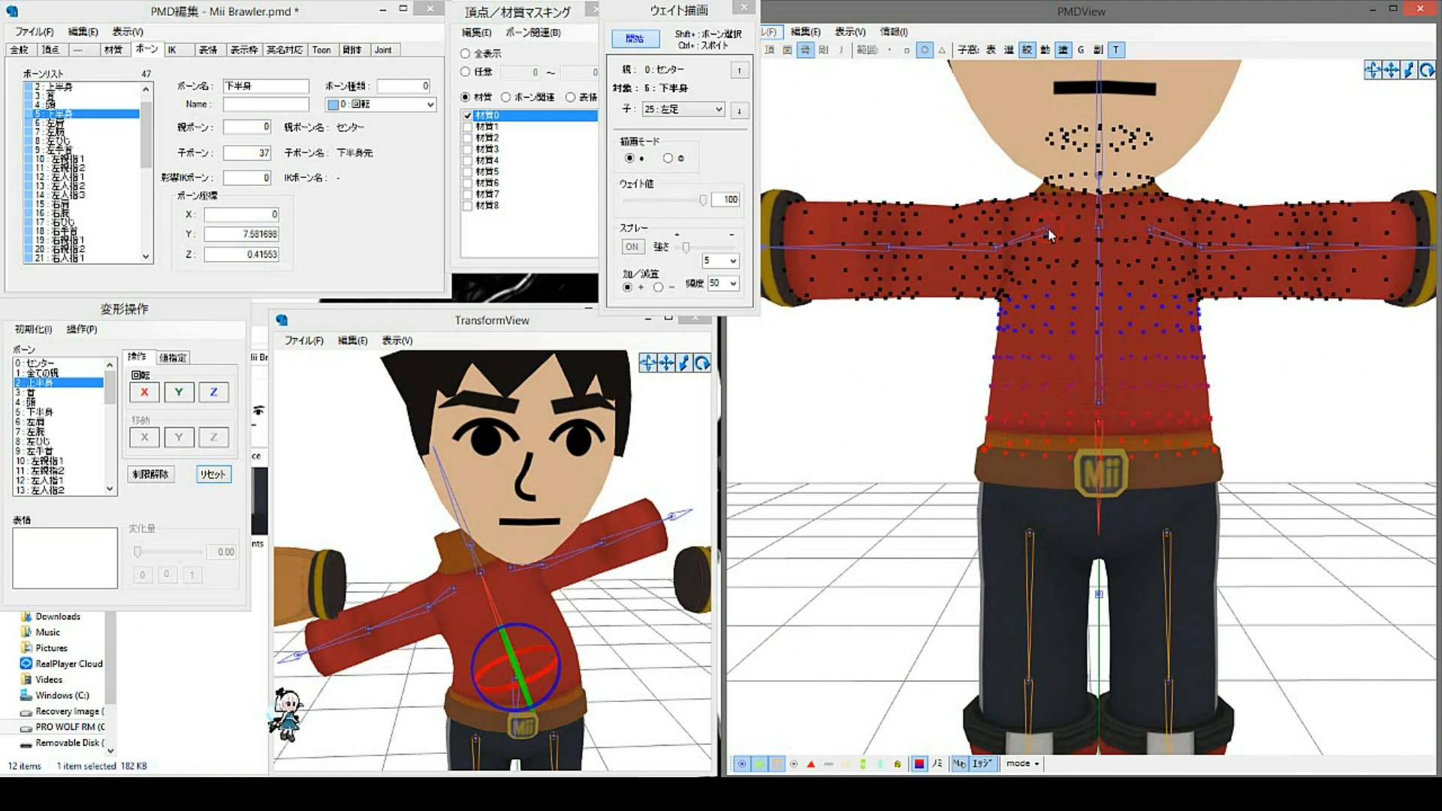
Step: Display the weights of the 右肩 bone and leave weight painting mode
left_click(1043, 229)
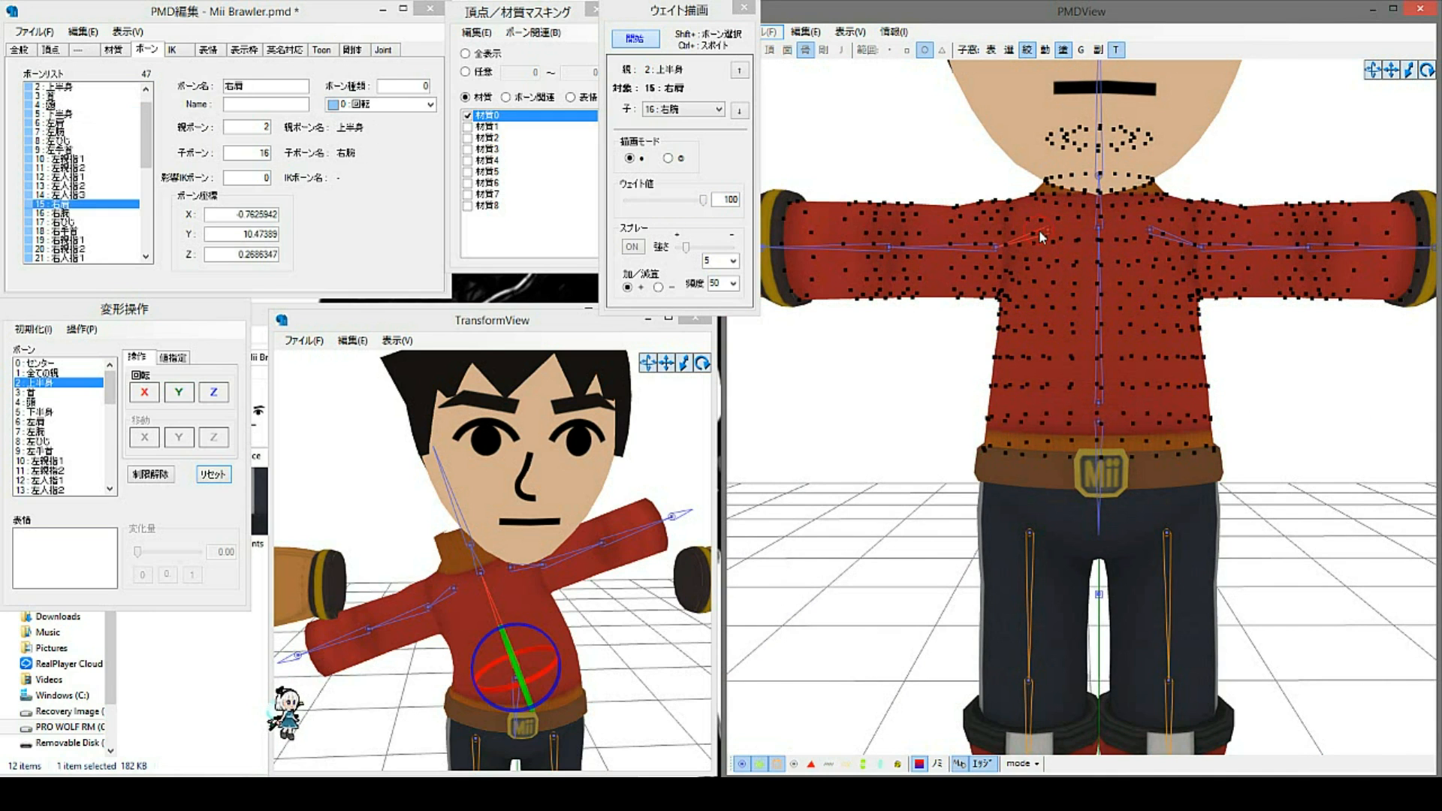
scroll(1122, 254, "up", 2)
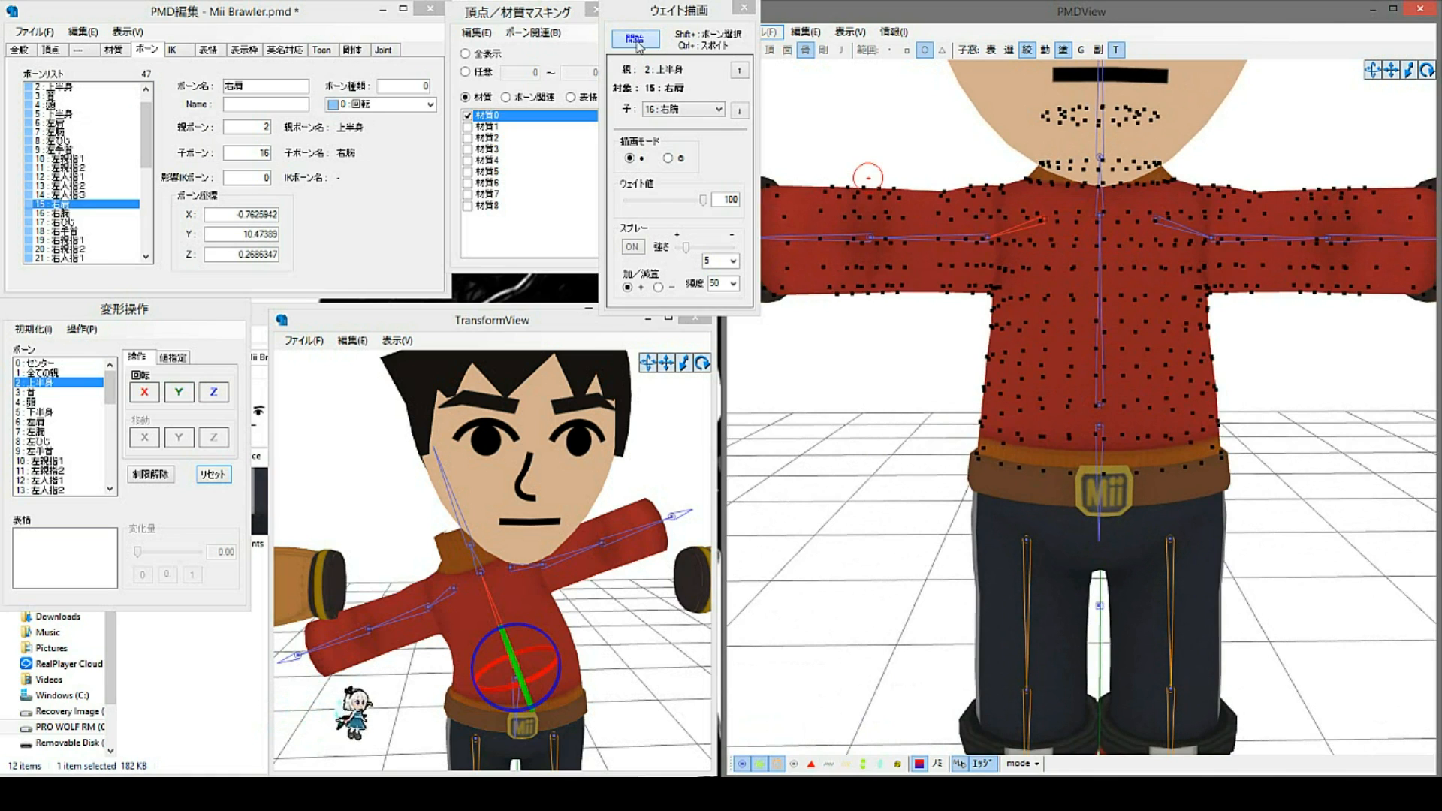
left_click(637, 42)
Step: Select the 首 bone in PMDView and examine the neck and head joints from several angles
middle_click_drag(1136, 161, 1142, 227)
scroll(1134, 232, "up", 3)
left_click(1105, 244)
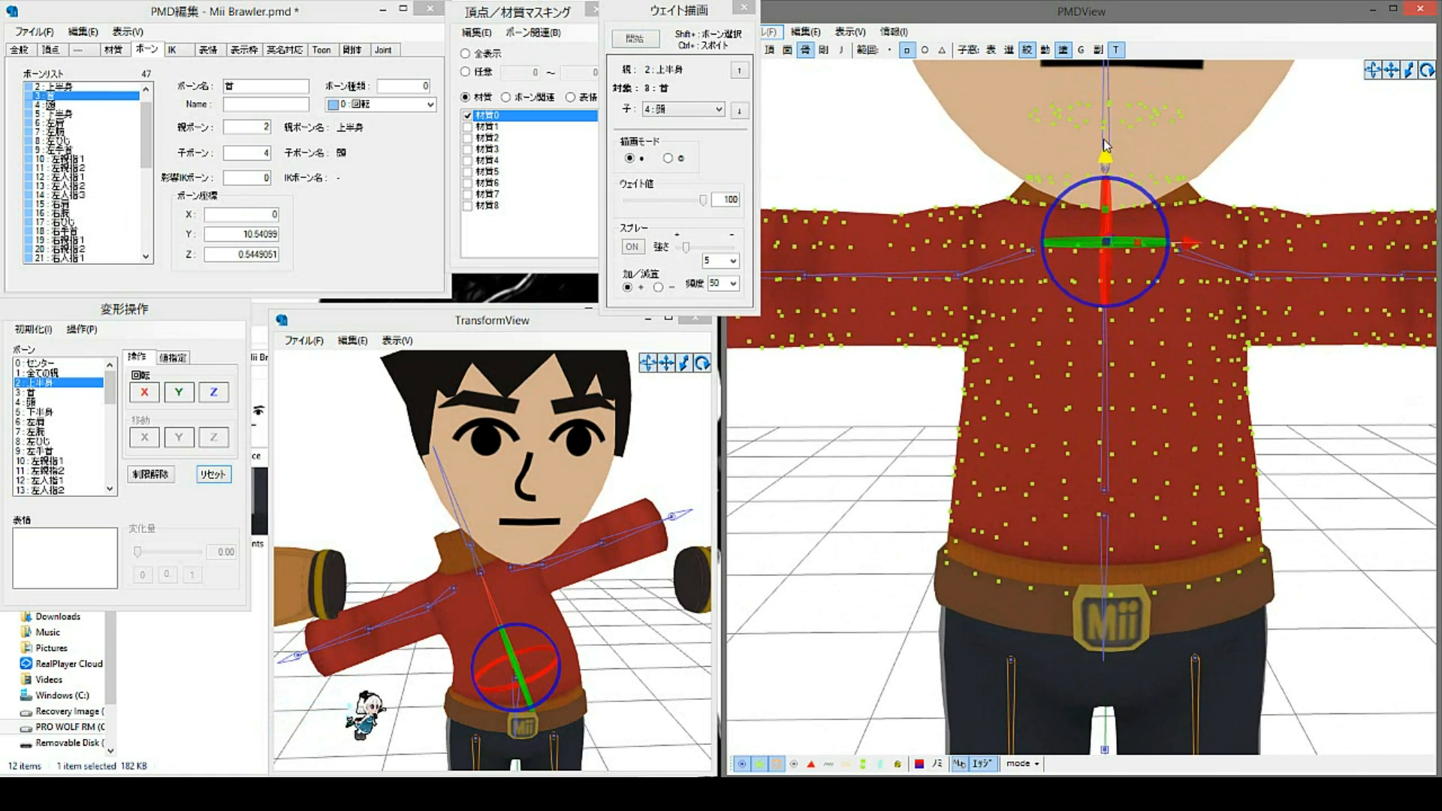
left_click_drag(1086, 167, 1116, 190)
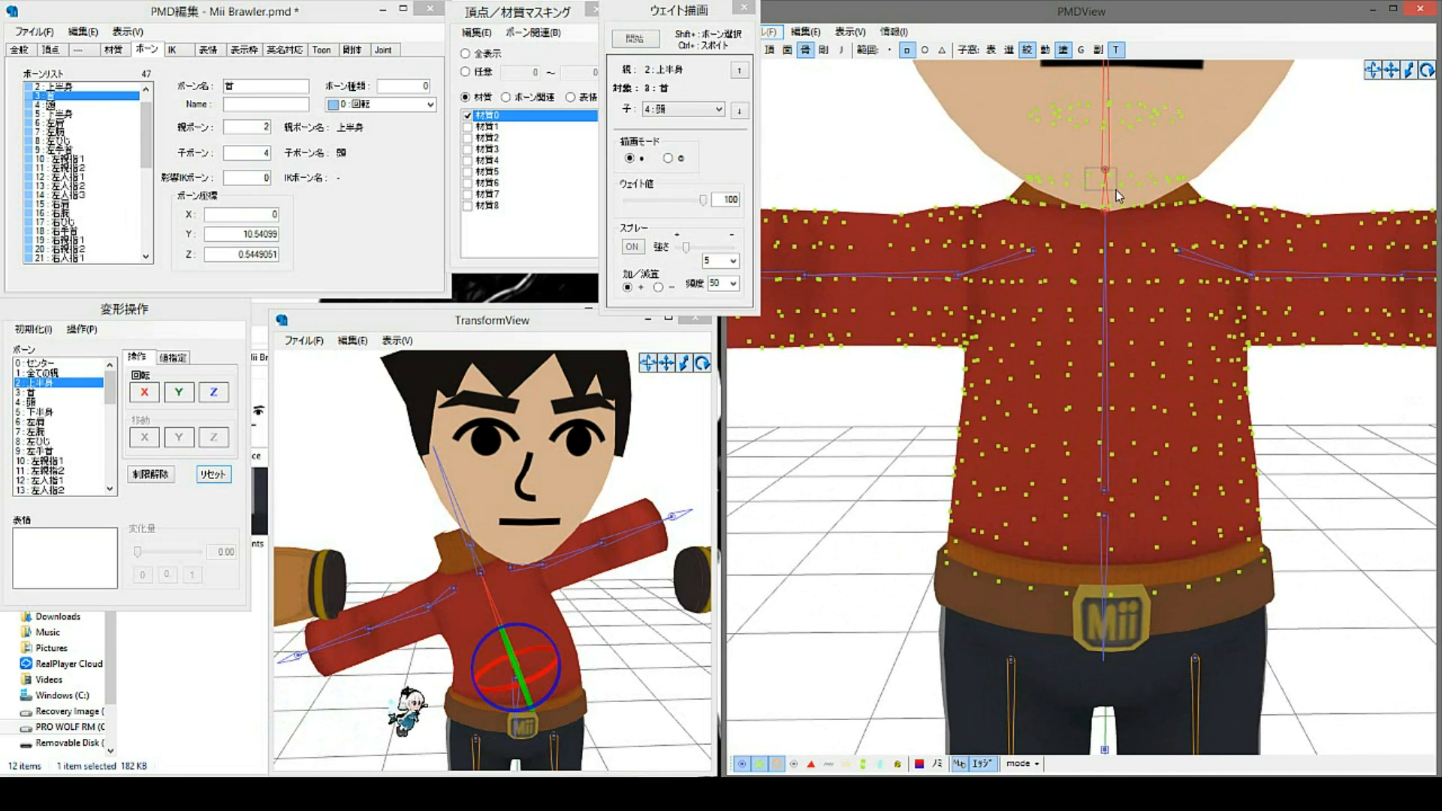
right_click_drag(1050, 118, 1117, 230)
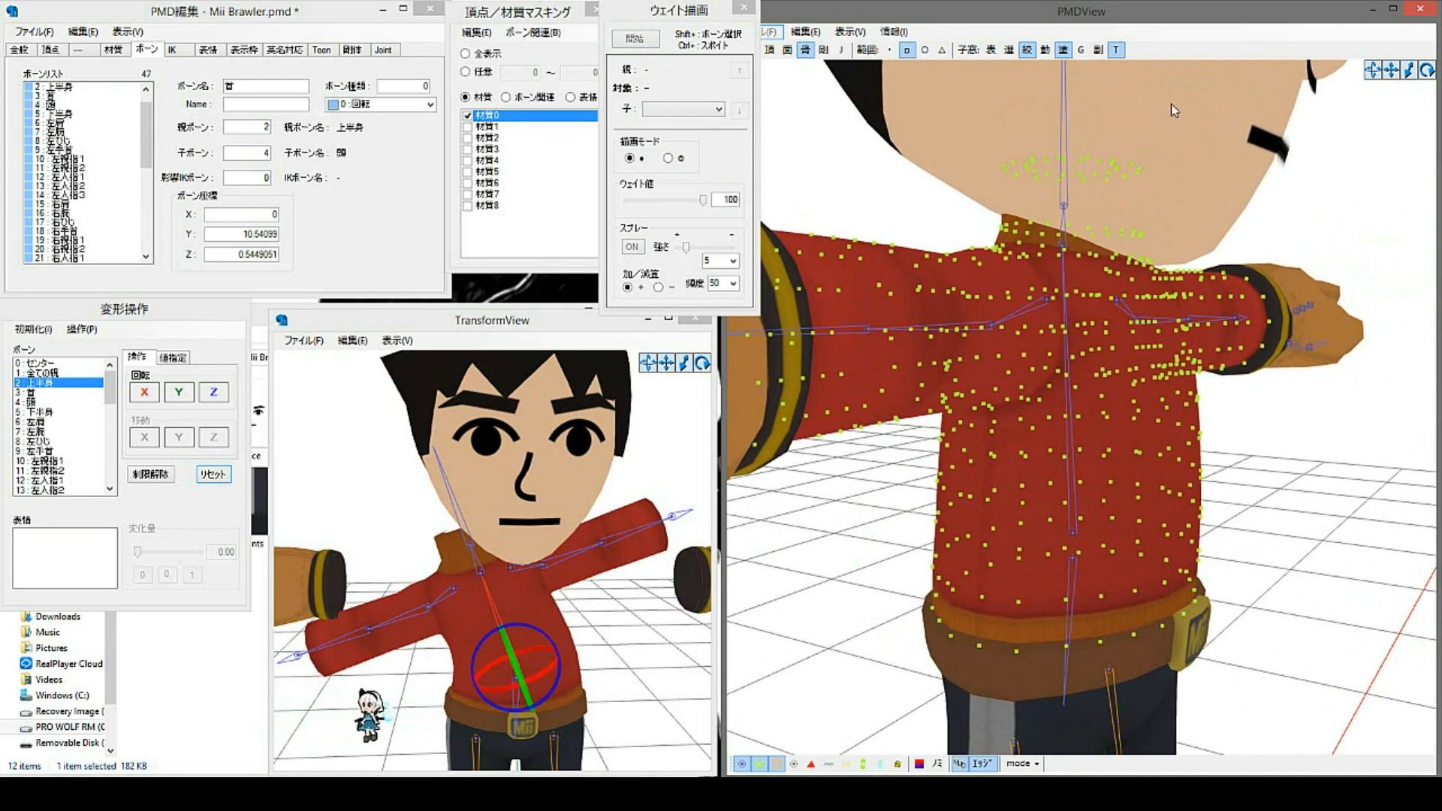
right_click_drag(1104, 316, 1103, 220)
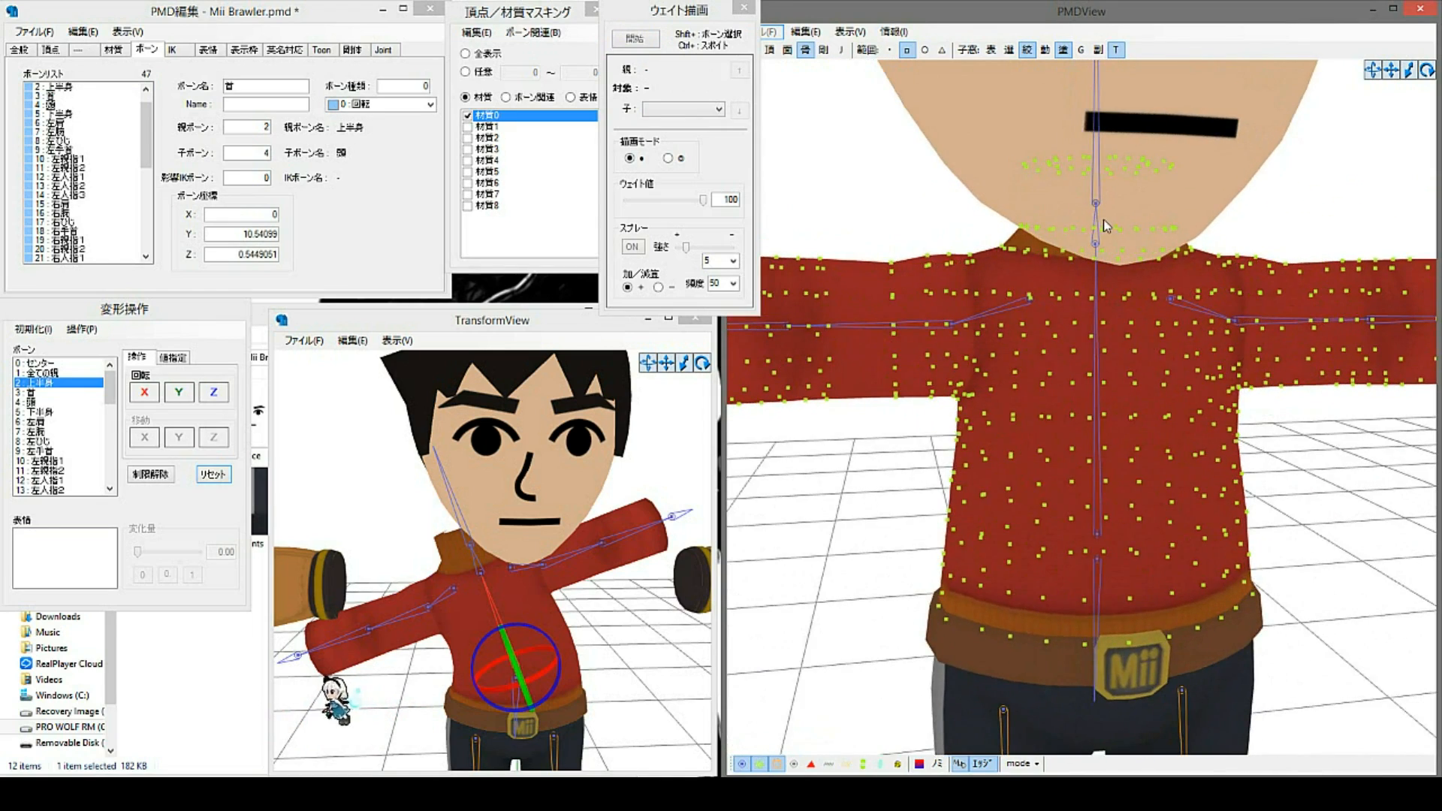
Step: Reset the 上半身 pose in TransformView
left_click(606, 601)
scroll(543, 569, "up", 3)
left_click(215, 479)
scroll(531, 558, "up", 2)
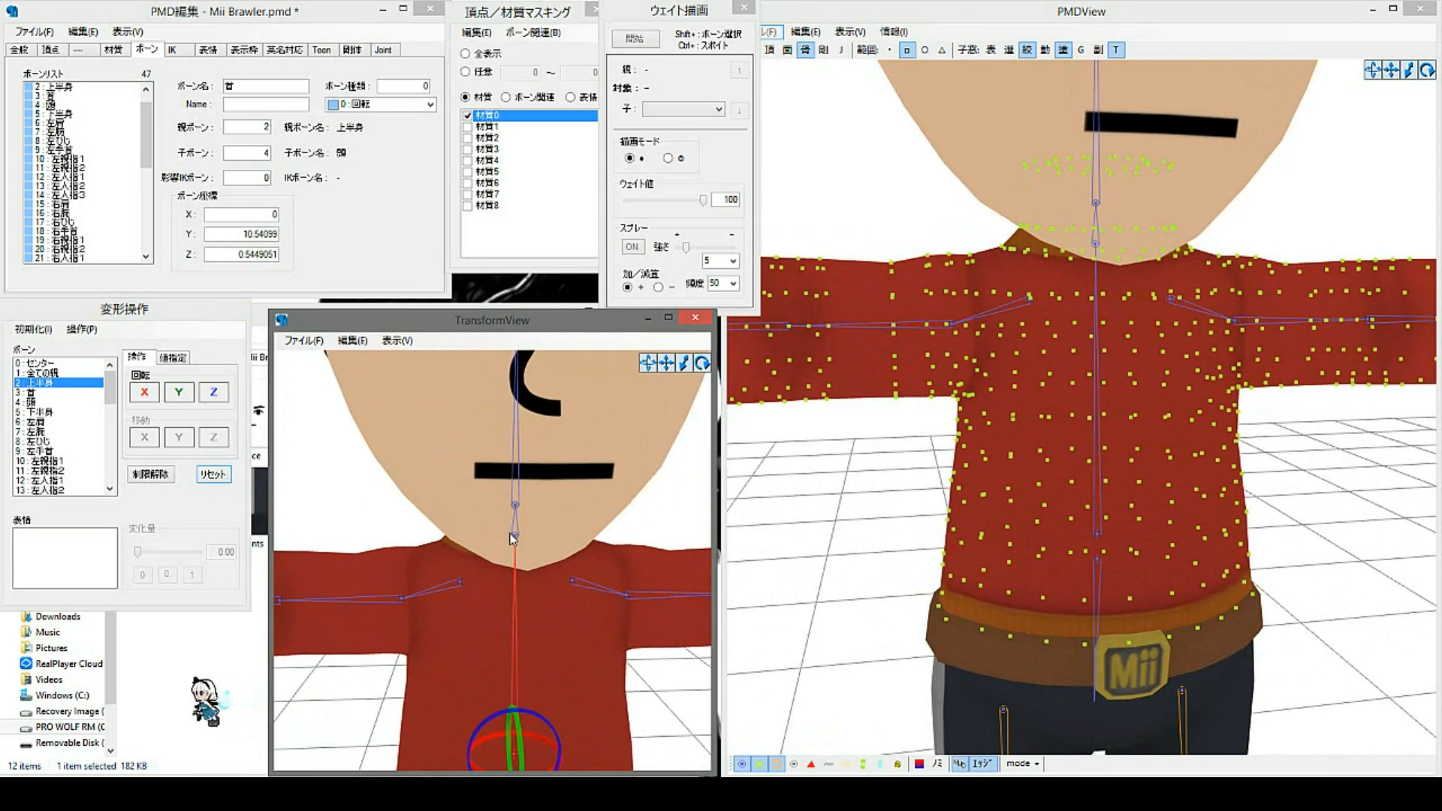
Step: Test the 首 bone by rotating it about its Z axis, reset it and deselect it
left_click(516, 536)
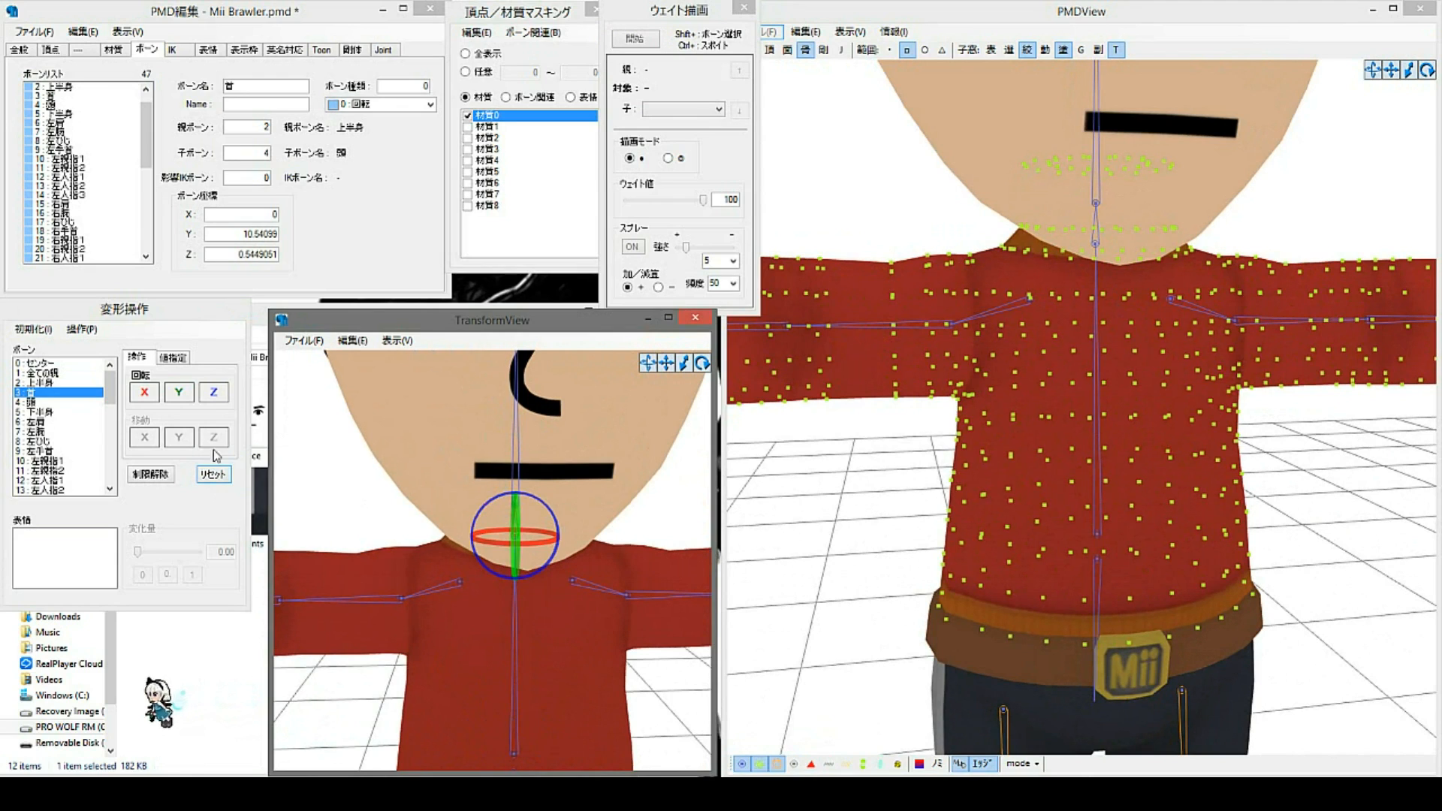
left_click_drag(219, 389, 227, 457)
left_click(224, 472)
left_click(421, 462)
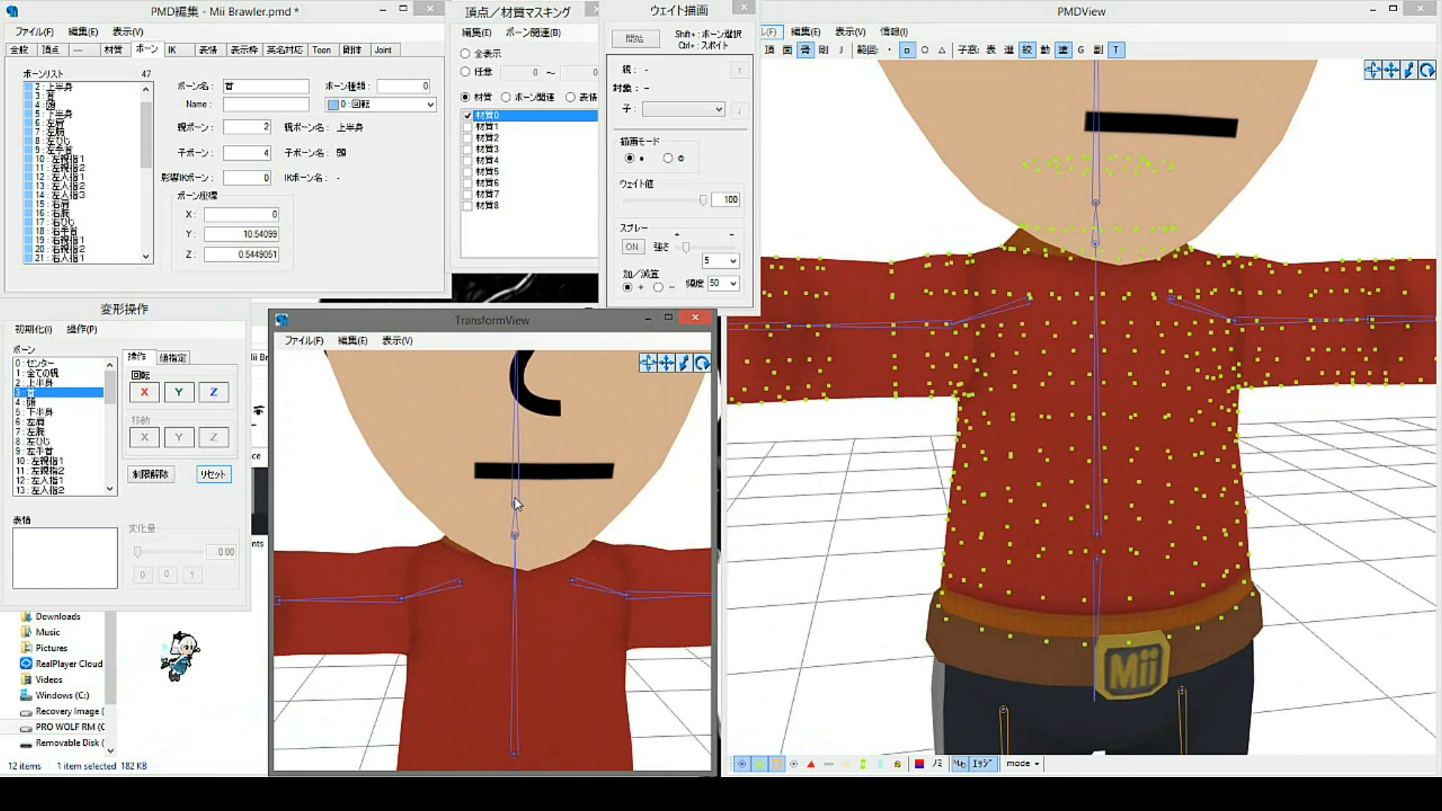
Step: Test the 頭 bone in TransformView by rotating it about its Z and X axes
left_click(515, 500)
left_click_drag(211, 392, 215, 447)
left_click_drag(143, 394, 145, 437)
Step: Rotate the 首 bone about its Z axis once more, reset it, and select the 頭 bone
left_click(513, 537)
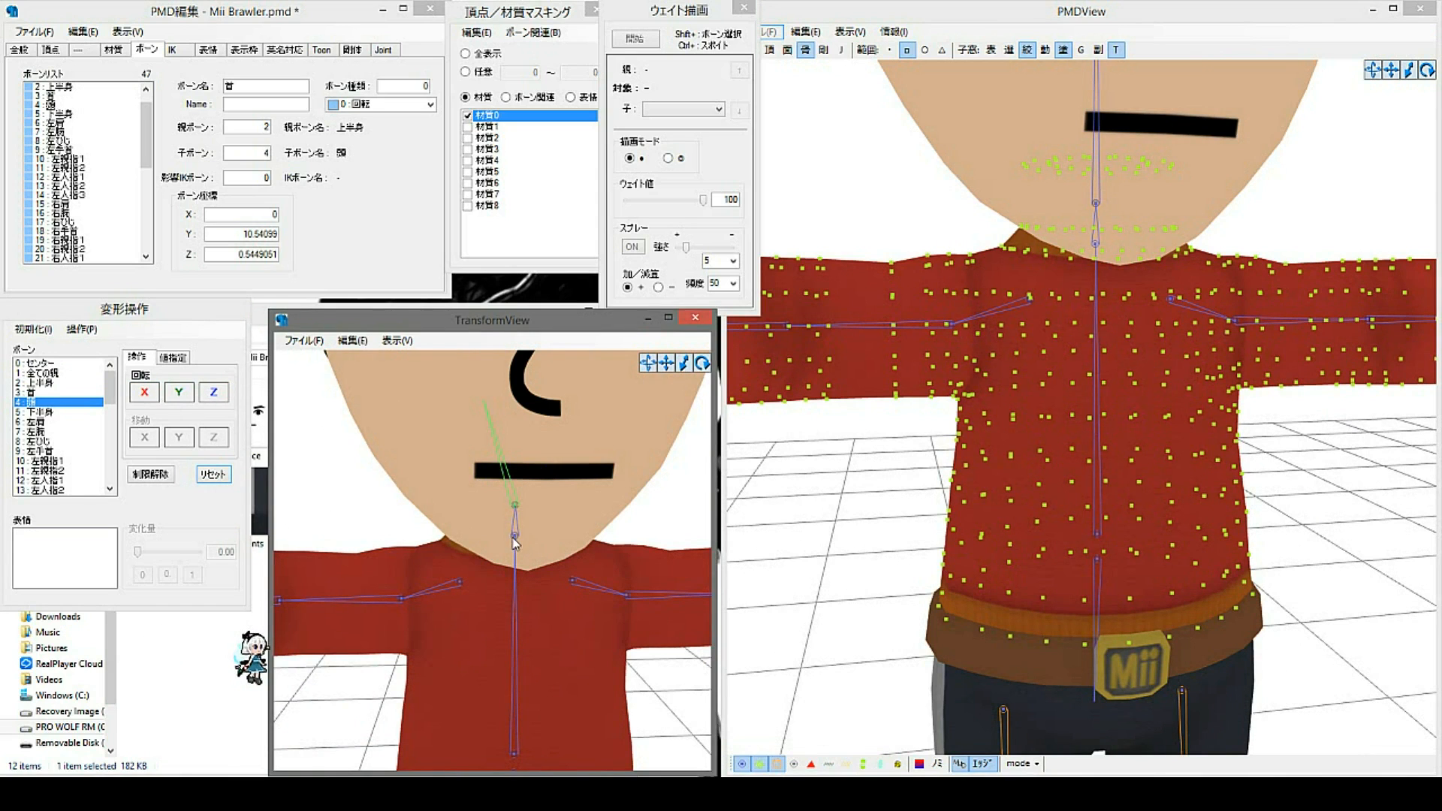
left_click_drag(217, 393, 242, 513)
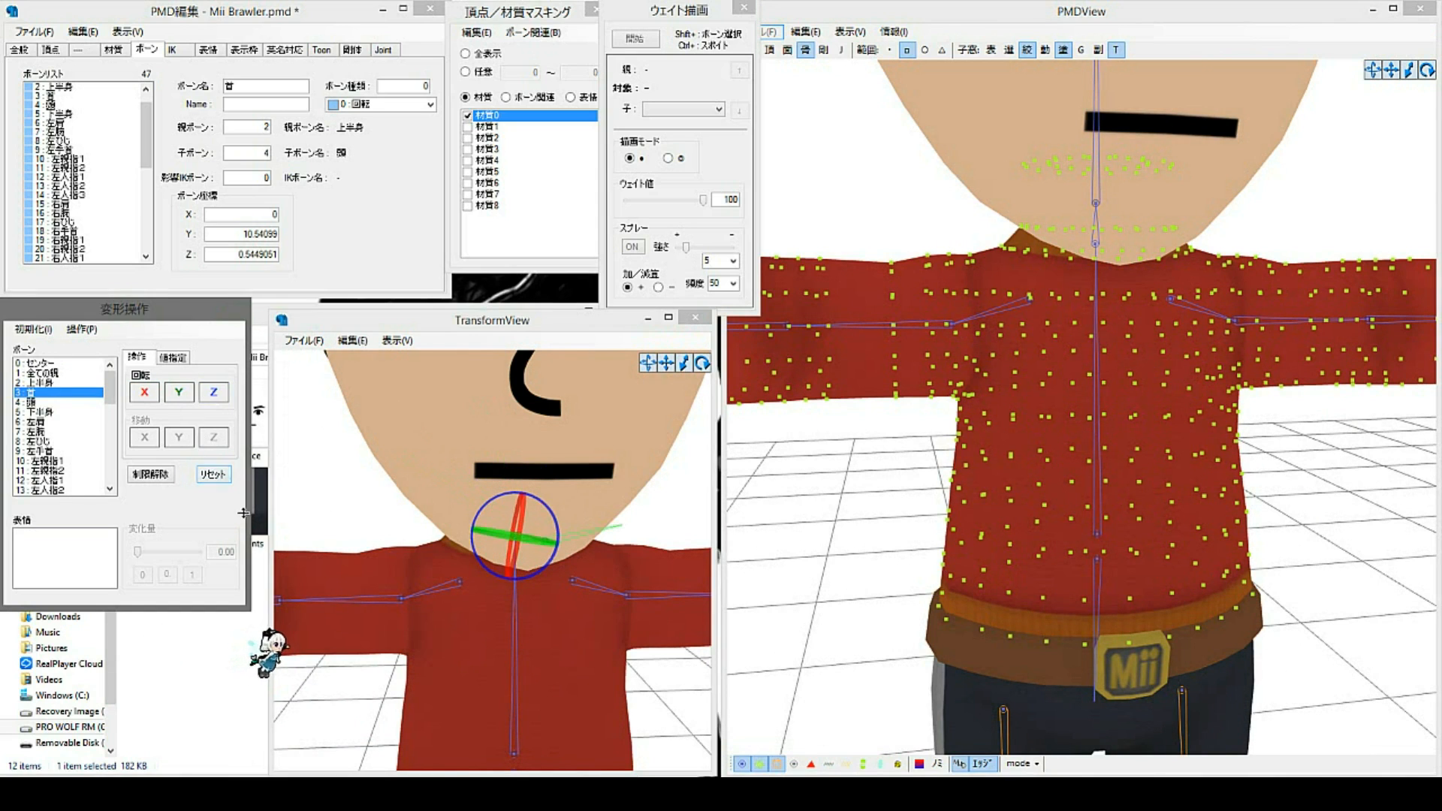
left_click(212, 474)
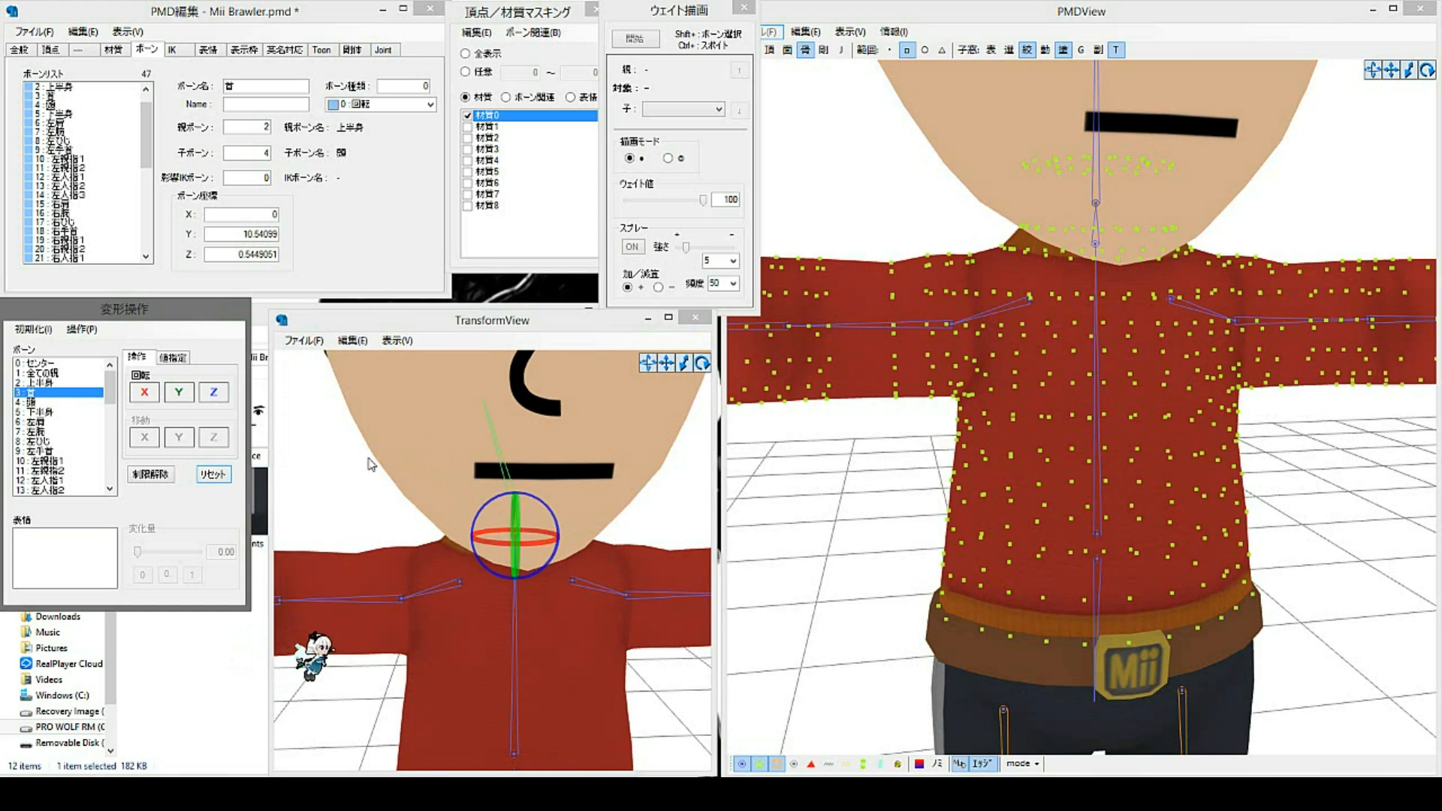
left_click(369, 463)
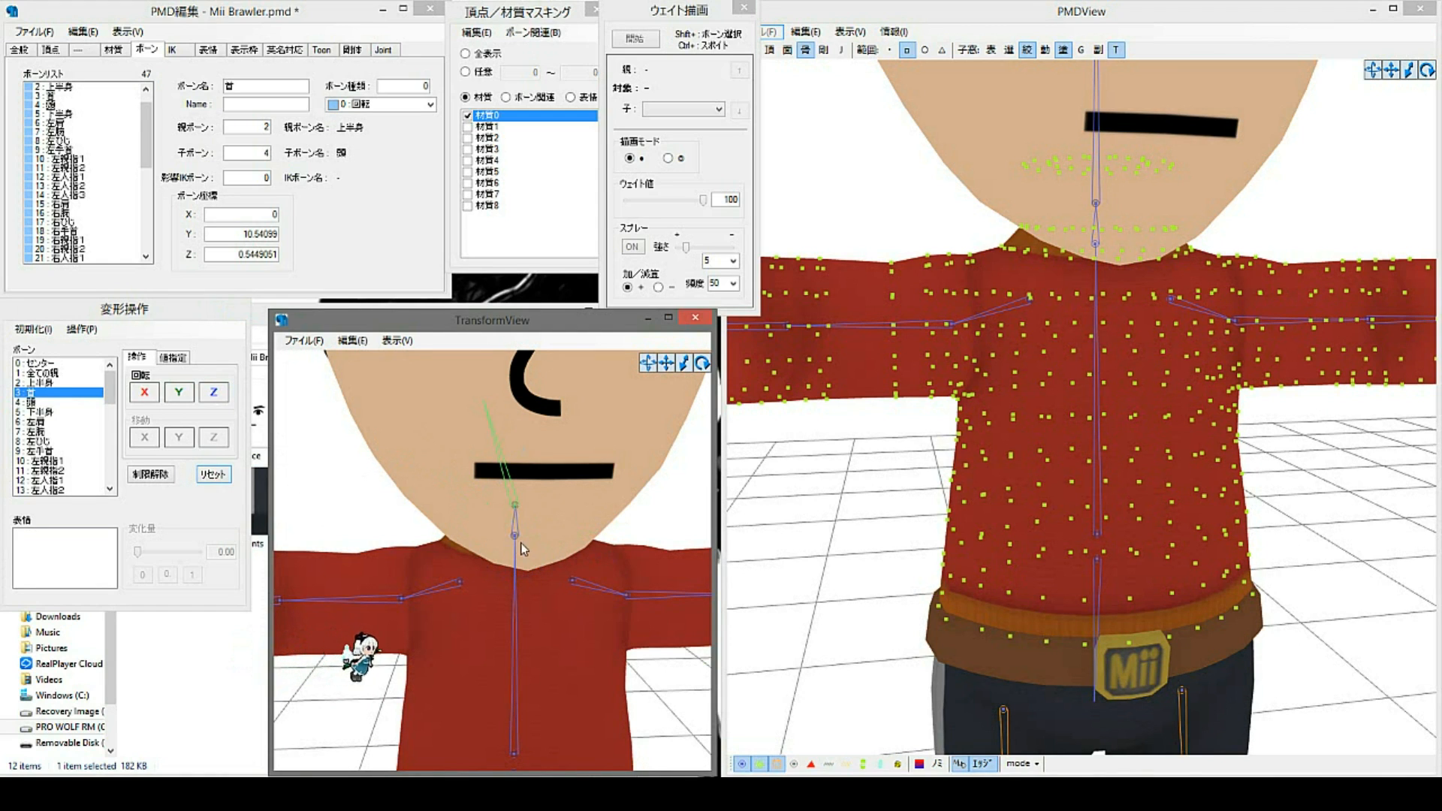
left_click(516, 506)
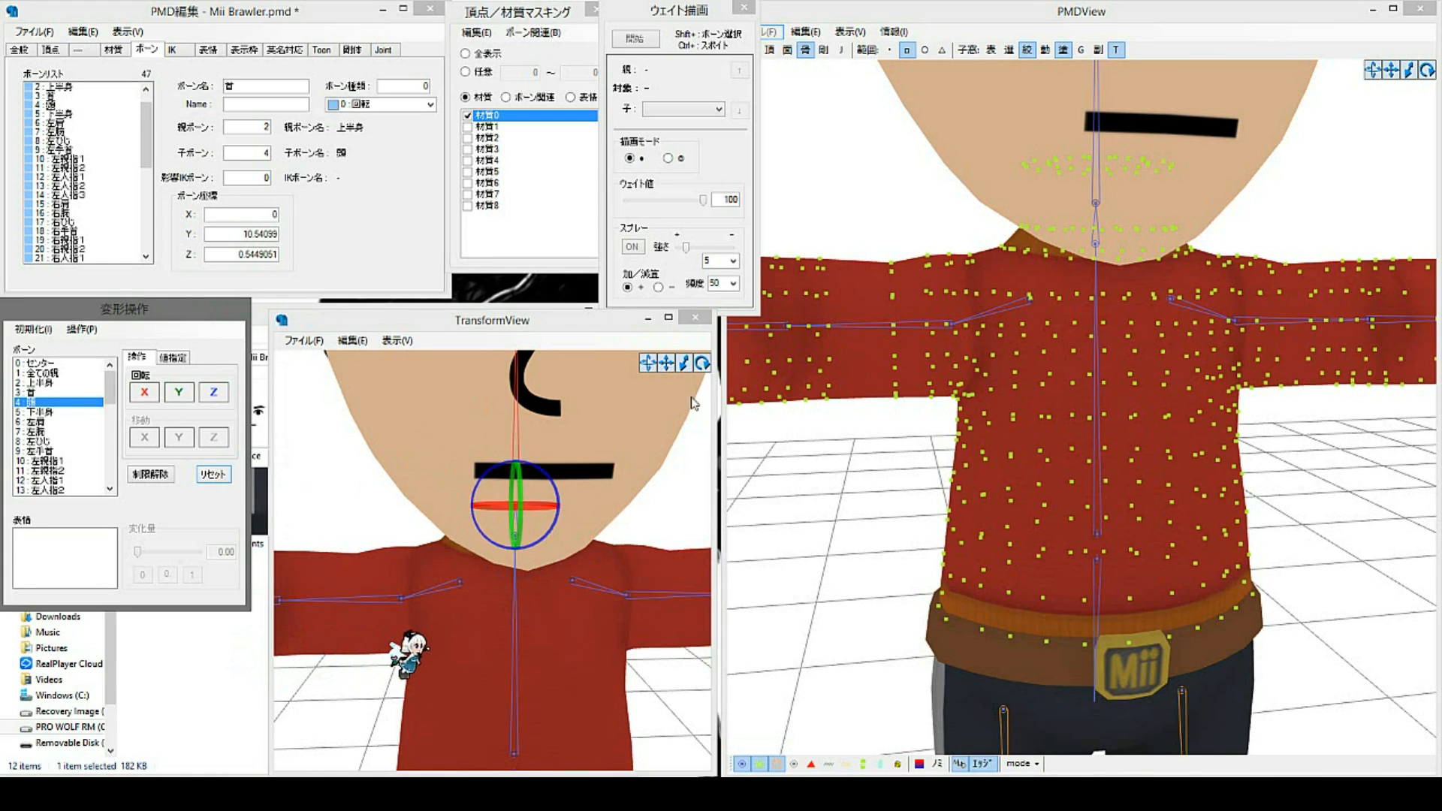
Step: Select the 頭 bone and paint its weight at 100 onto the vertices below the mouth
left_click(1096, 202)
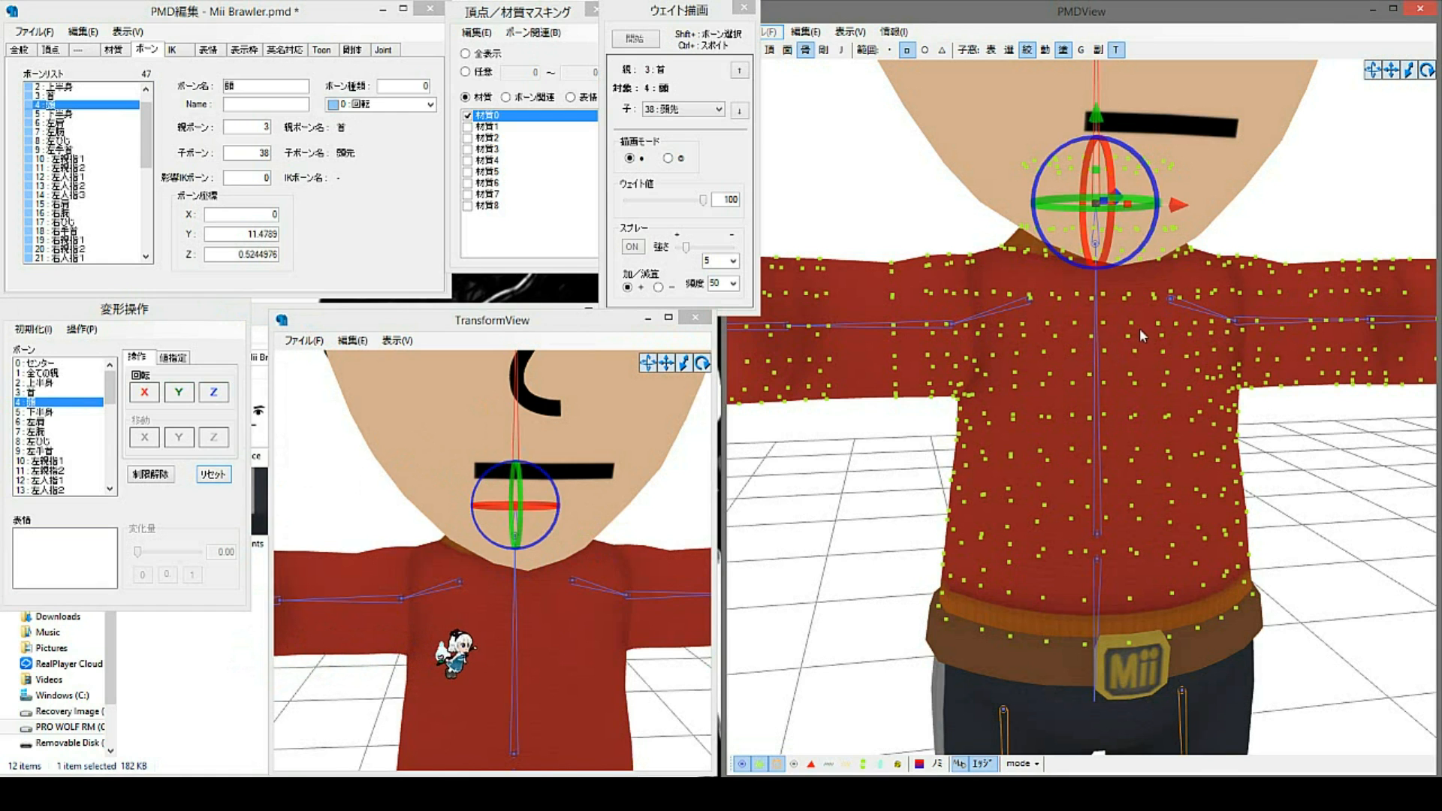
scroll(1139, 328, "up", 2)
left_click(634, 39)
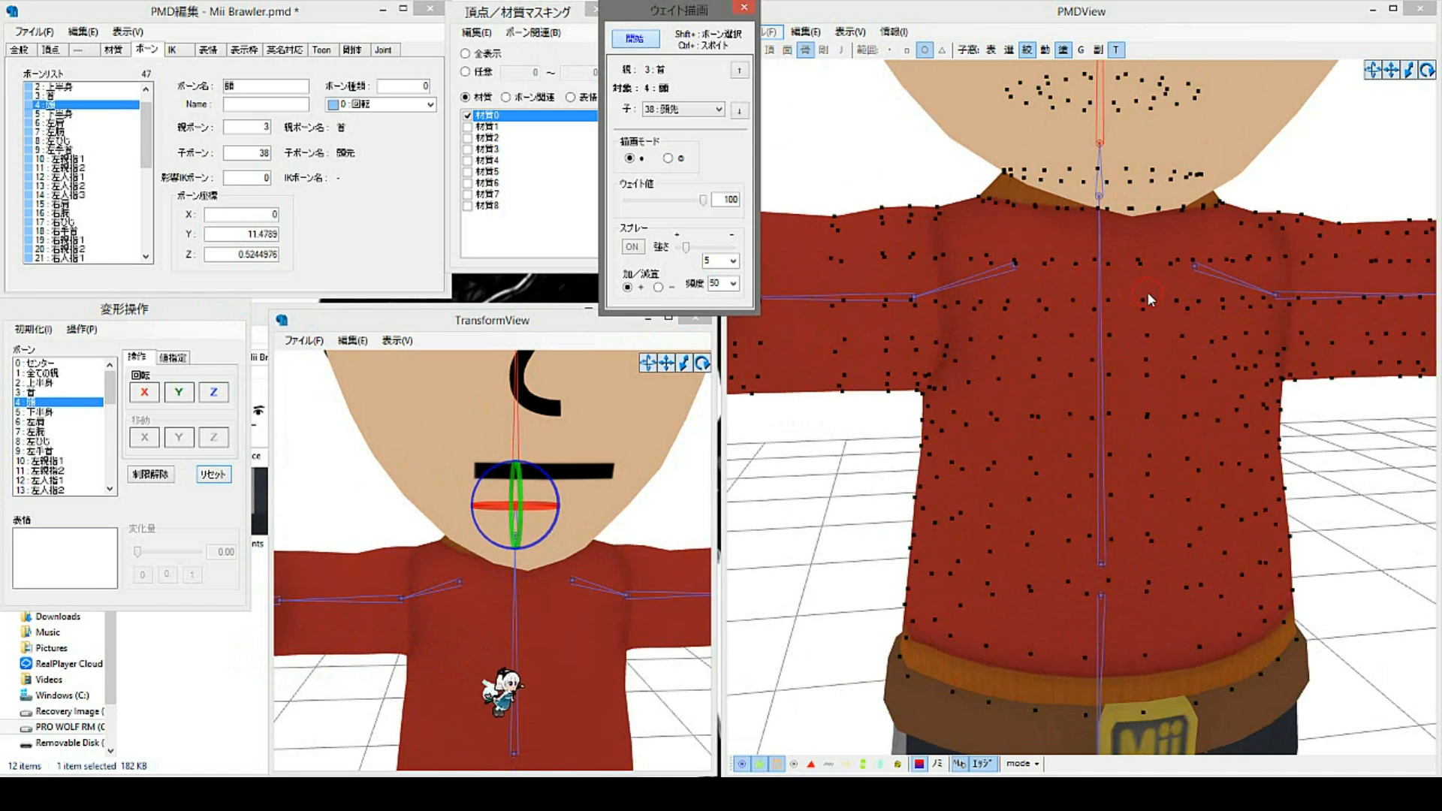
mouse_move(988, 154)
left_mouse_down()
mouse_move(1172, 154)
mouse_move(1063, 167)
left_mouse_up()
Step: Set the weight value to 20 and paint the 頭 bone's weight across the row of vertices just above the collar
left_click_drag(703, 201, 640, 200)
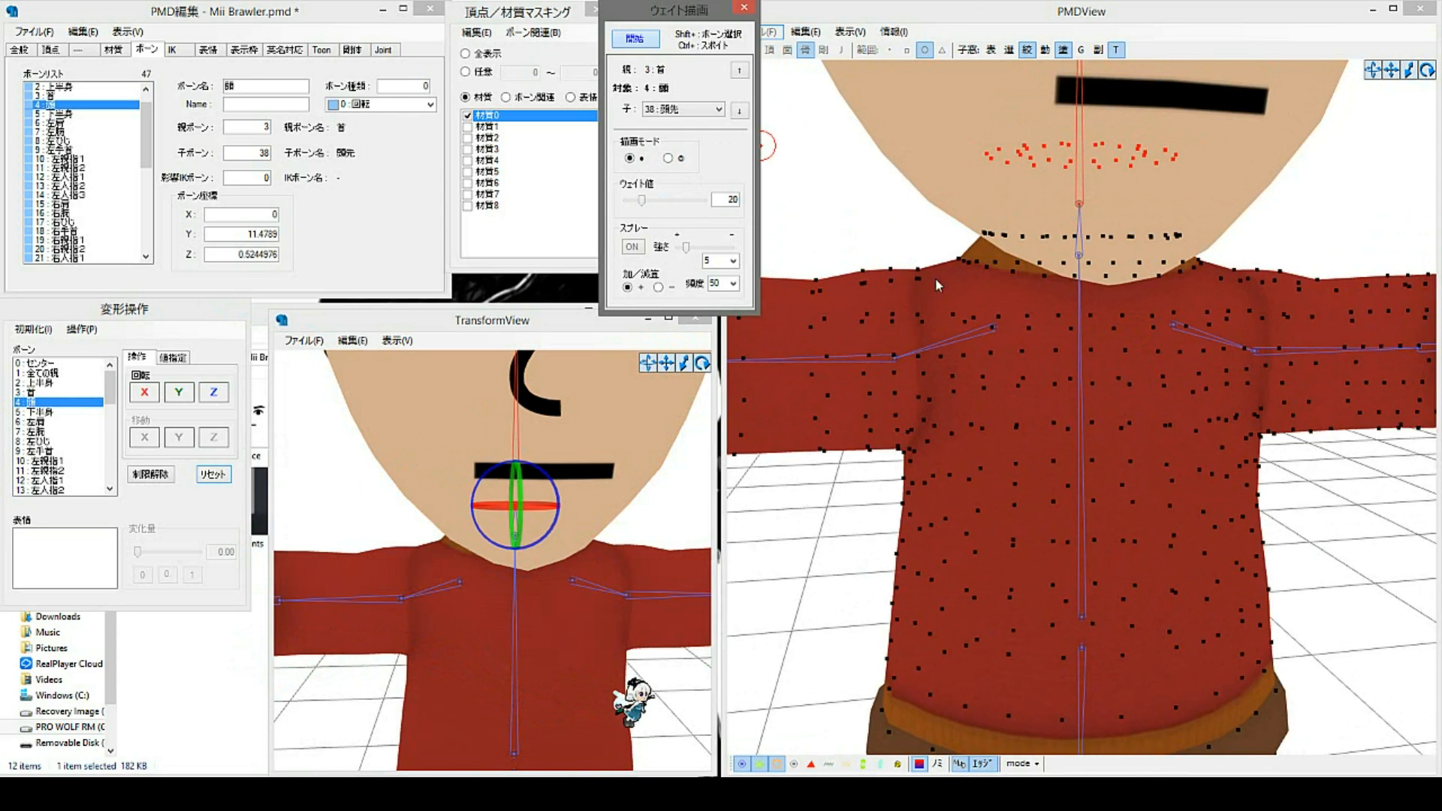
mouse_move(1148, 322)
right_mouse_down()
mouse_move(1104, 311)
mouse_move(1141, 328)
right_mouse_up()
scroll(1143, 326, "up", 1)
mouse_move(1008, 240)
left_mouse_down()
mouse_move(993, 229)
mouse_move(1196, 234)
left_mouse_up()
Step: Test the 頭 bone in TransformView by rotating it about its Z axis and viewing the collar from the side
right_click_drag(597, 562, 563, 558)
left_click_drag(204, 395, 208, 376)
right_click_drag(445, 576, 501, 585)
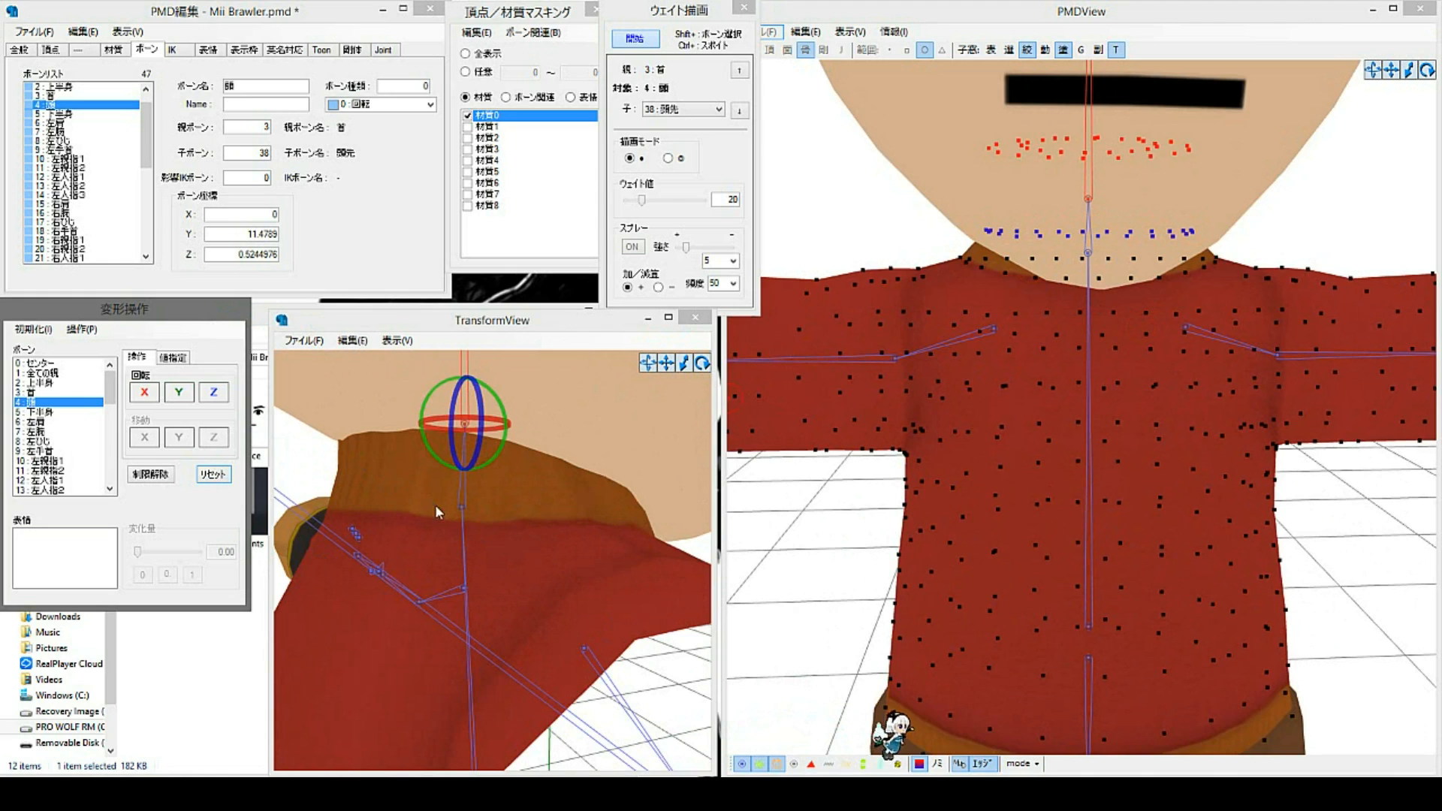
Step: Rotate the 首 bone about its X axis, and counter-rotate the 頭 bone about the X axis to check the collar's bending
left_click(460, 507)
left_click_drag(149, 398, 153, 404)
left_click(398, 448)
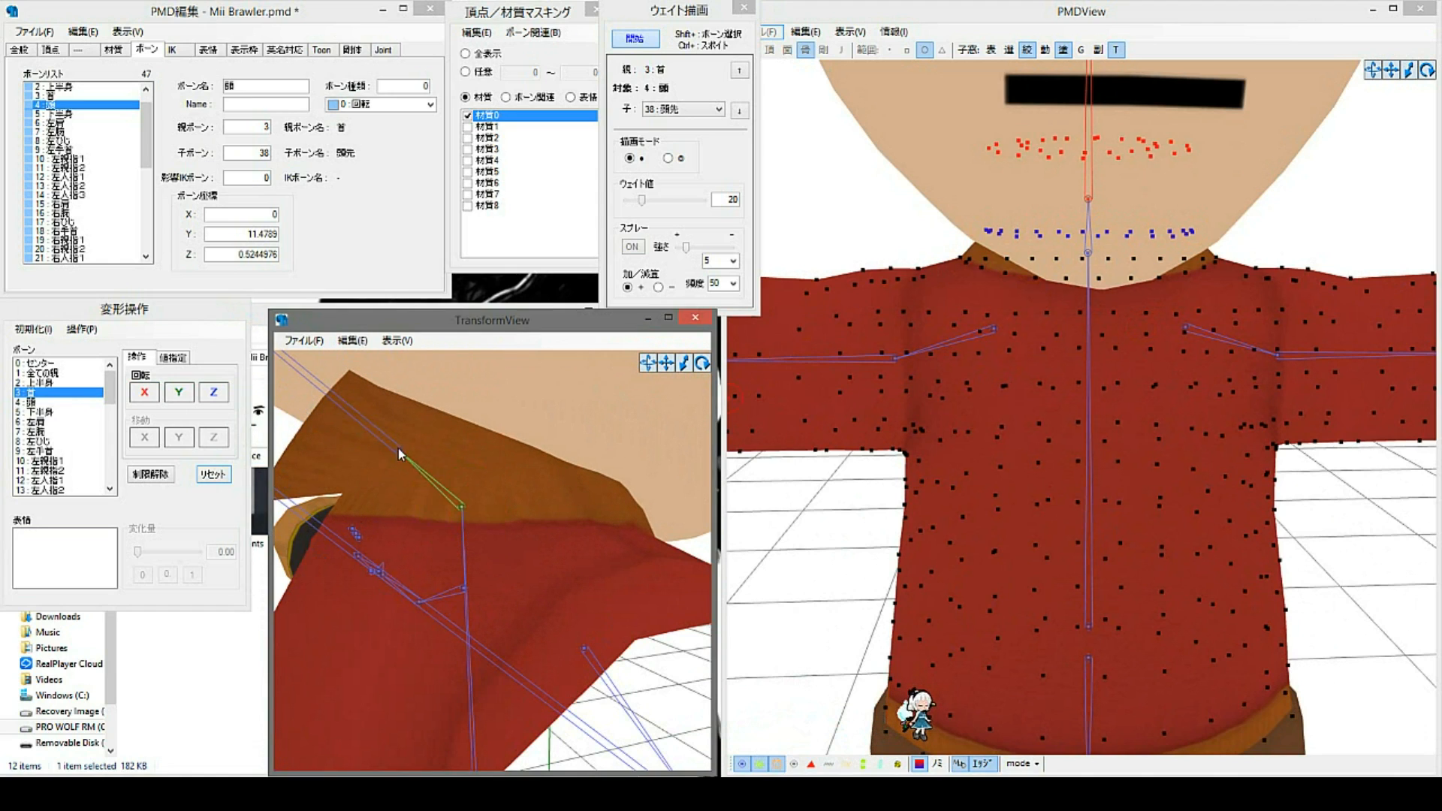
left_click(401, 451)
mouse_move(144, 392)
left_mouse_down()
mouse_move(144, 437)
mouse_move(144, 360)
mouse_move(144, 376)
left_mouse_up()
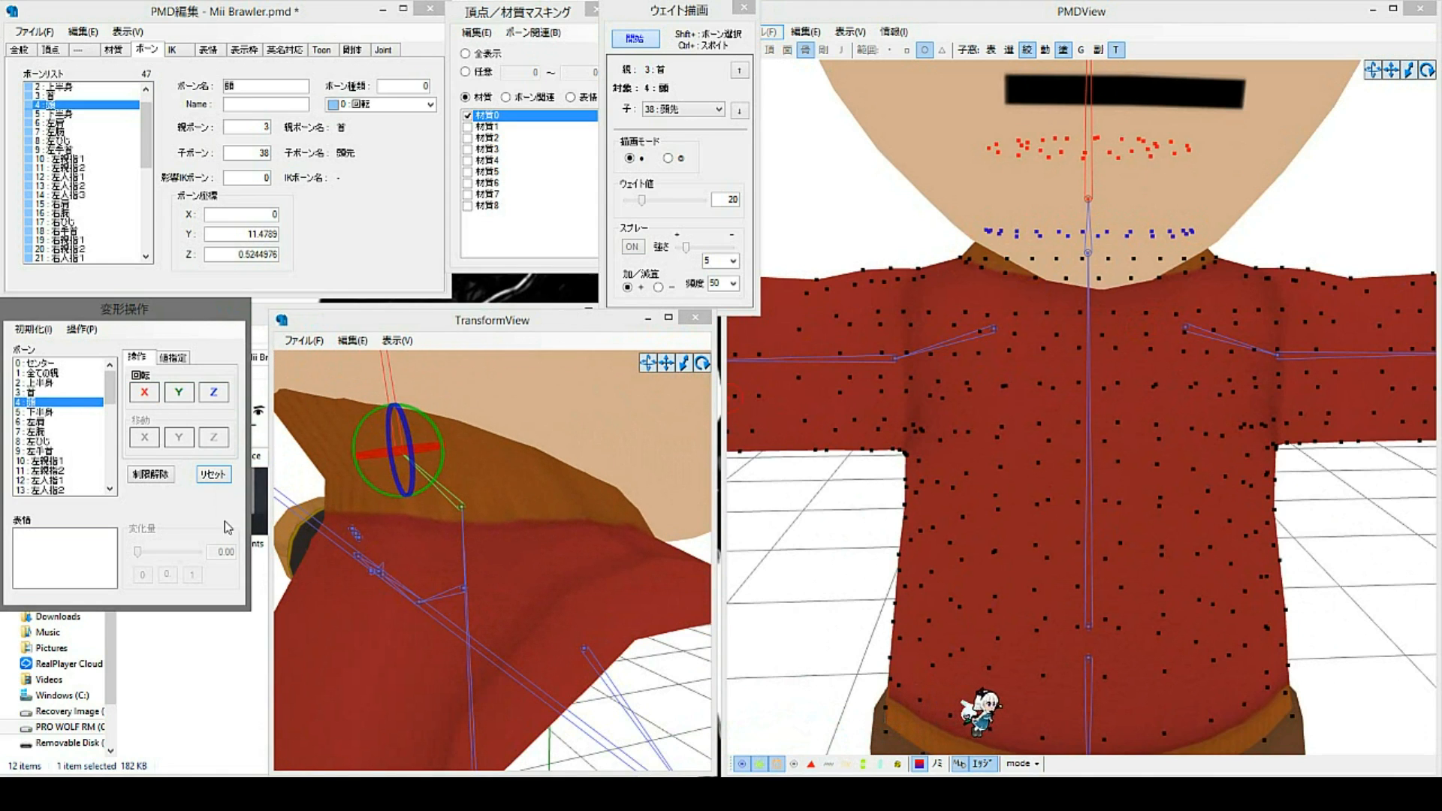
Step: Reset the poses of the 頭 and 首 bones in TransformView
left_click(213, 474)
left_click(457, 515)
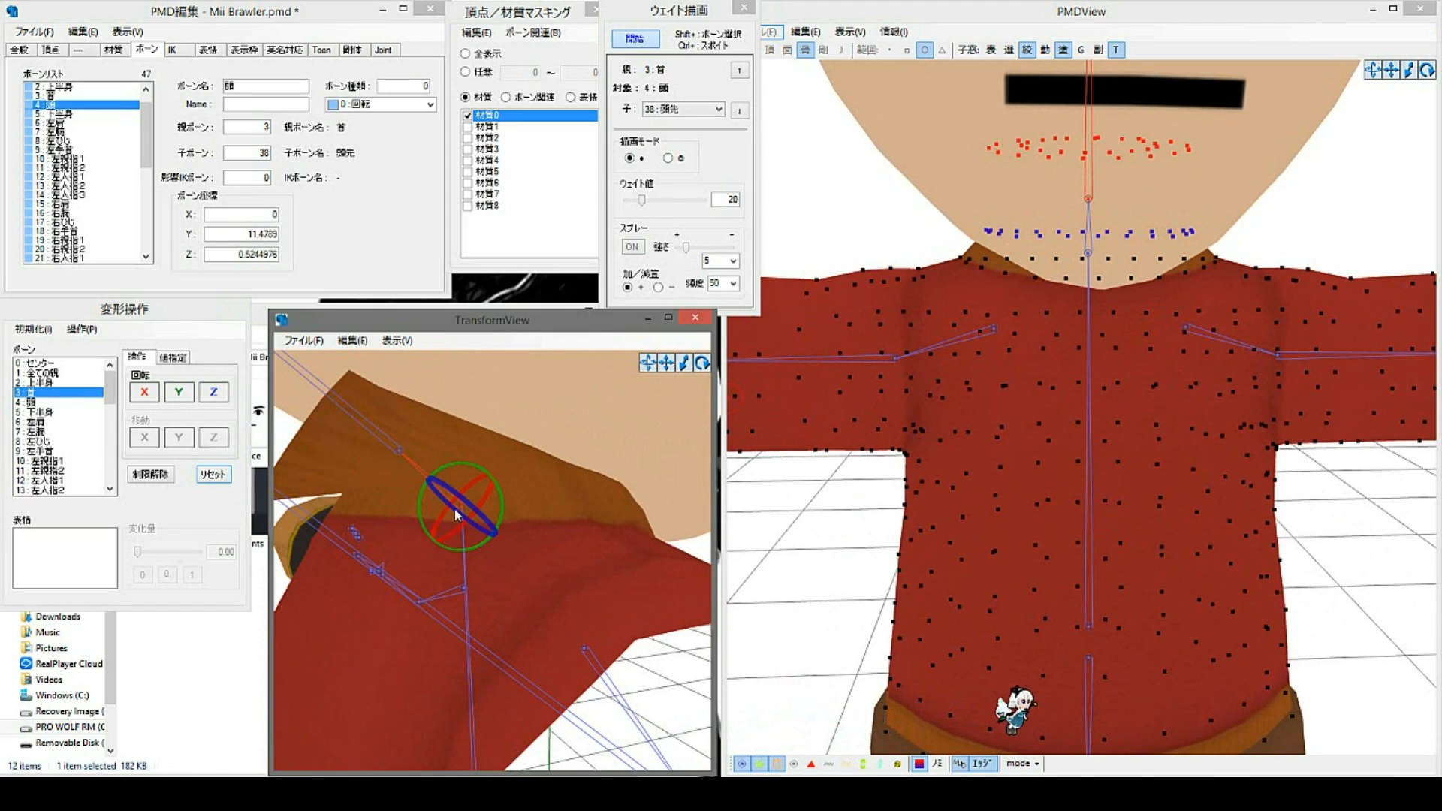
left_click(211, 471)
right_click_drag(600, 558, 496, 516)
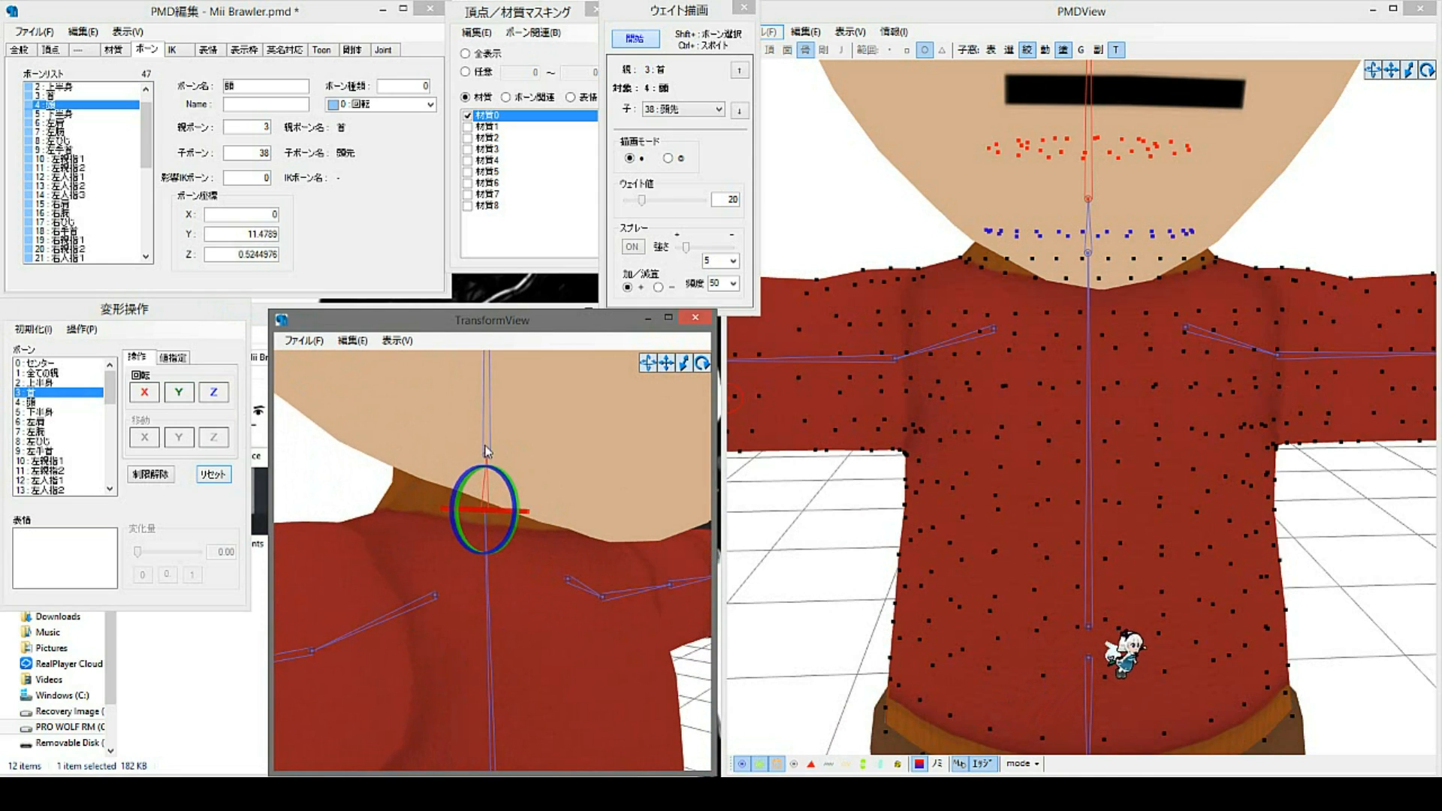
Step: Restart weight painting in PMDView and display the 上半身 bone's weights across the shirt
left_click(1128, 381)
scroll(1129, 380, "down", 2)
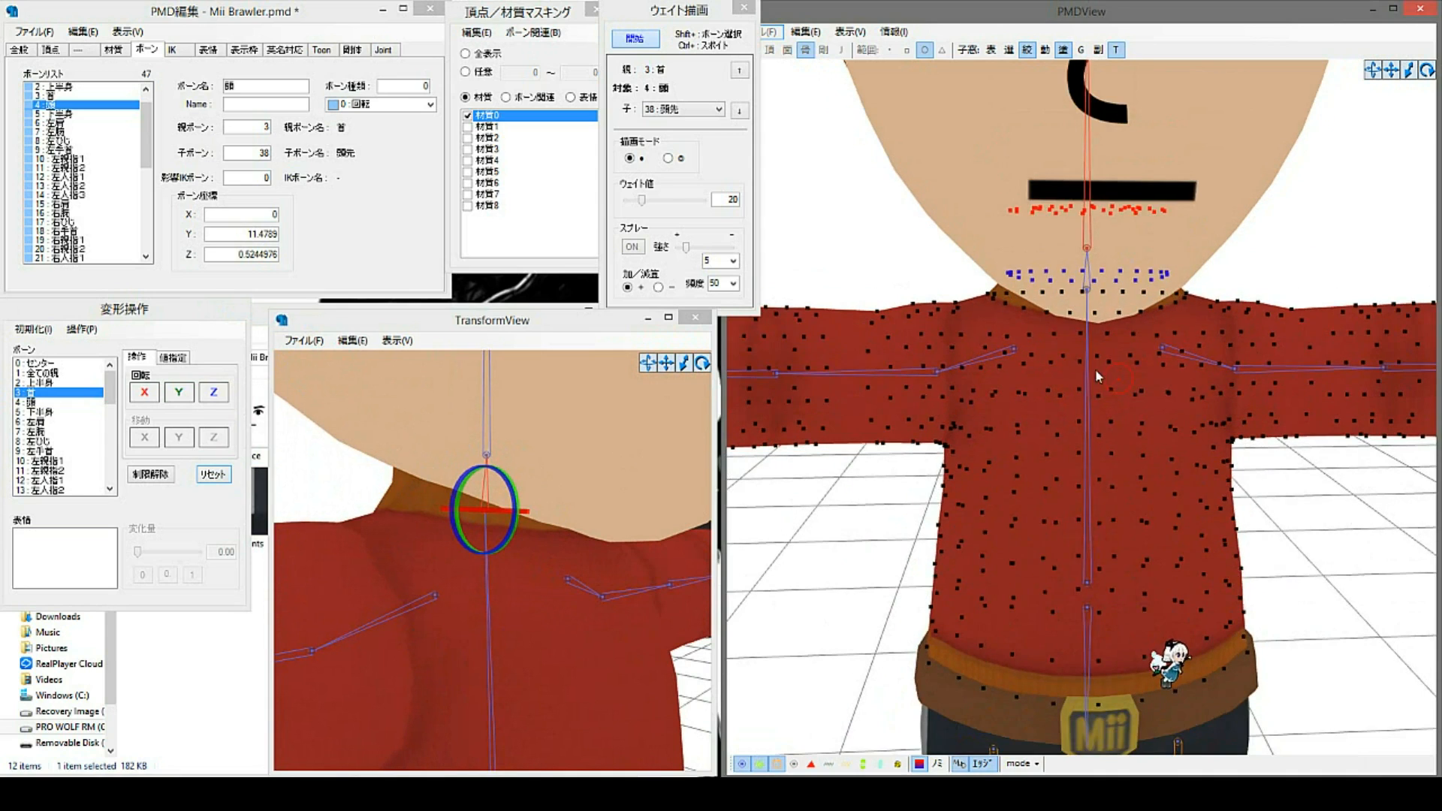
scroll(1066, 312, "down", 2)
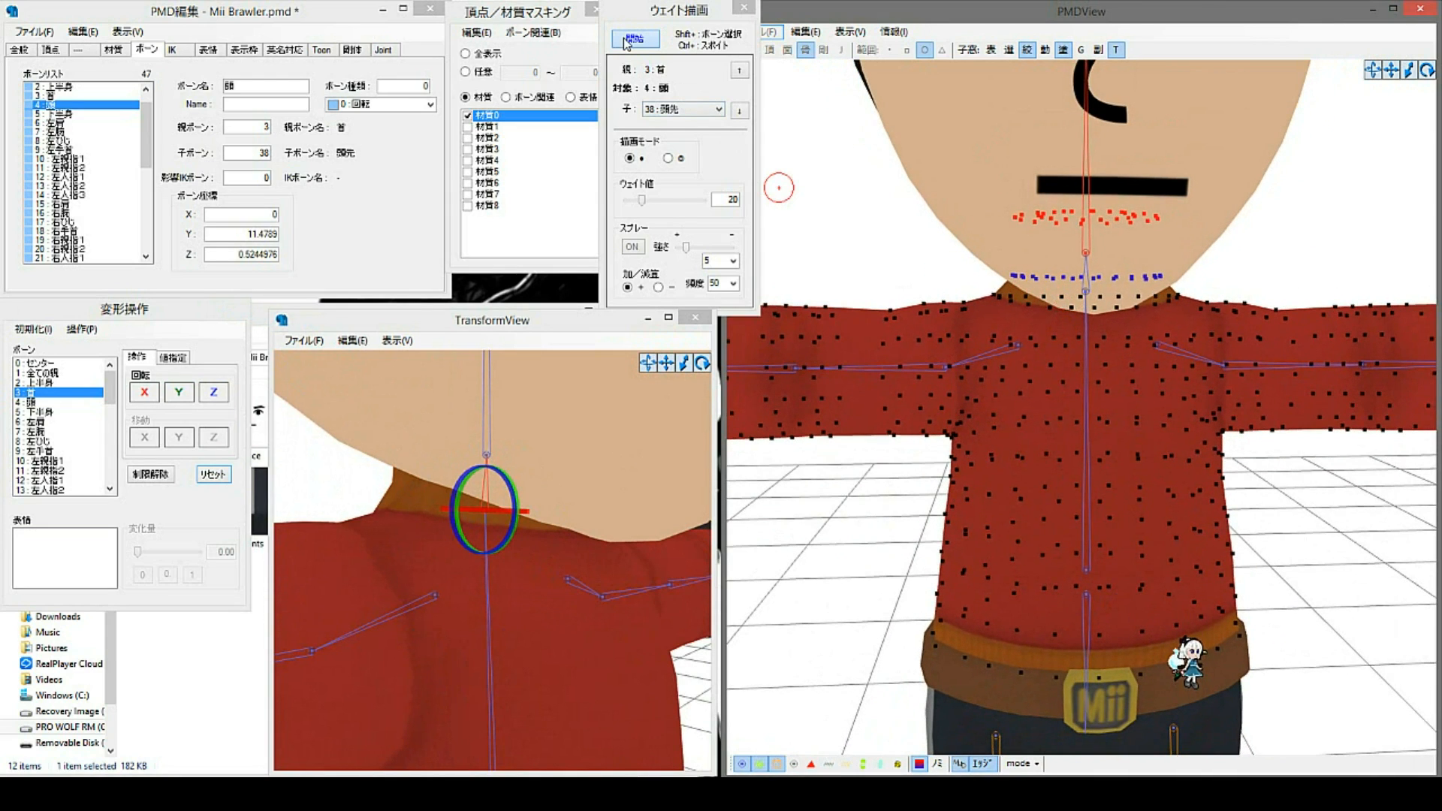
left_click(629, 40)
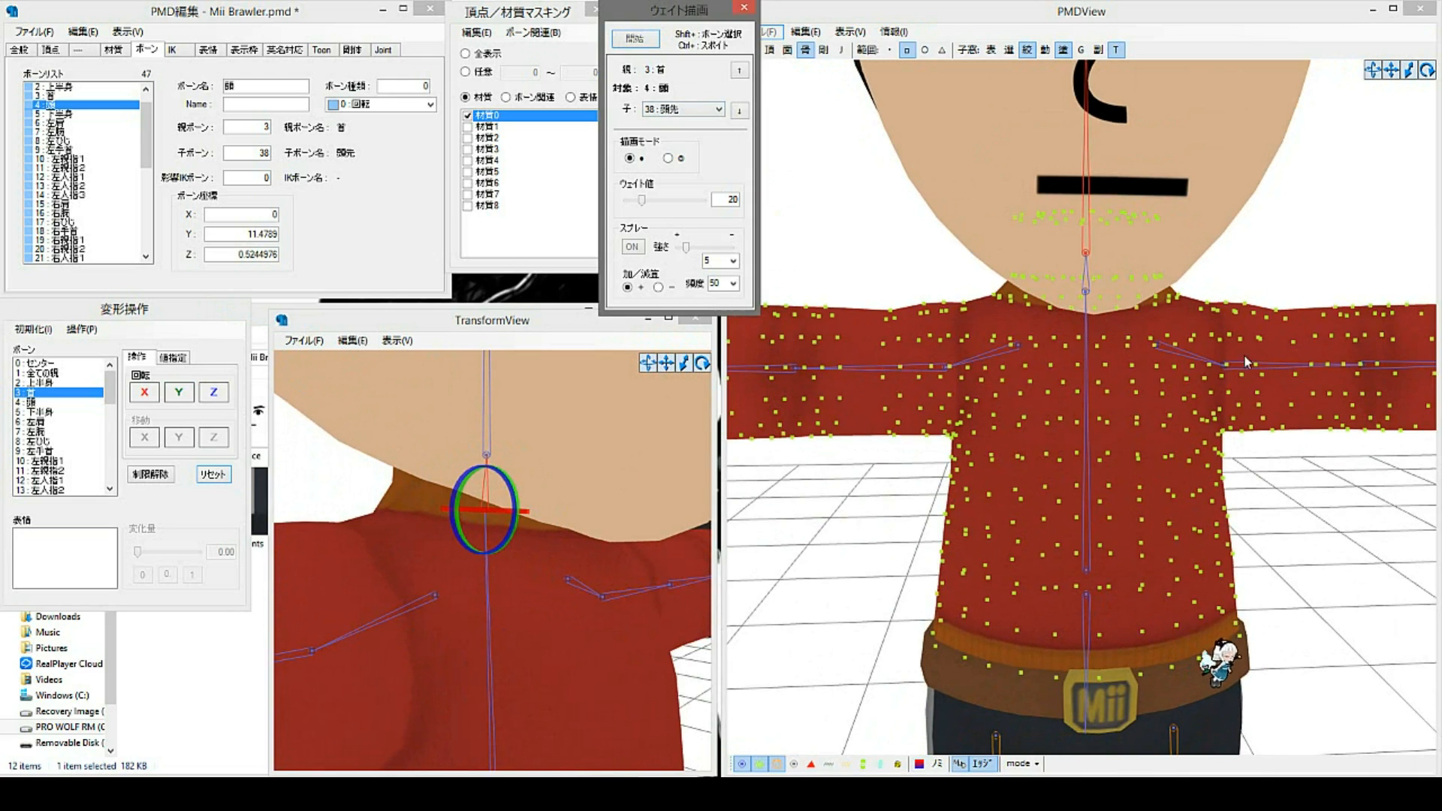
left_click(639, 37)
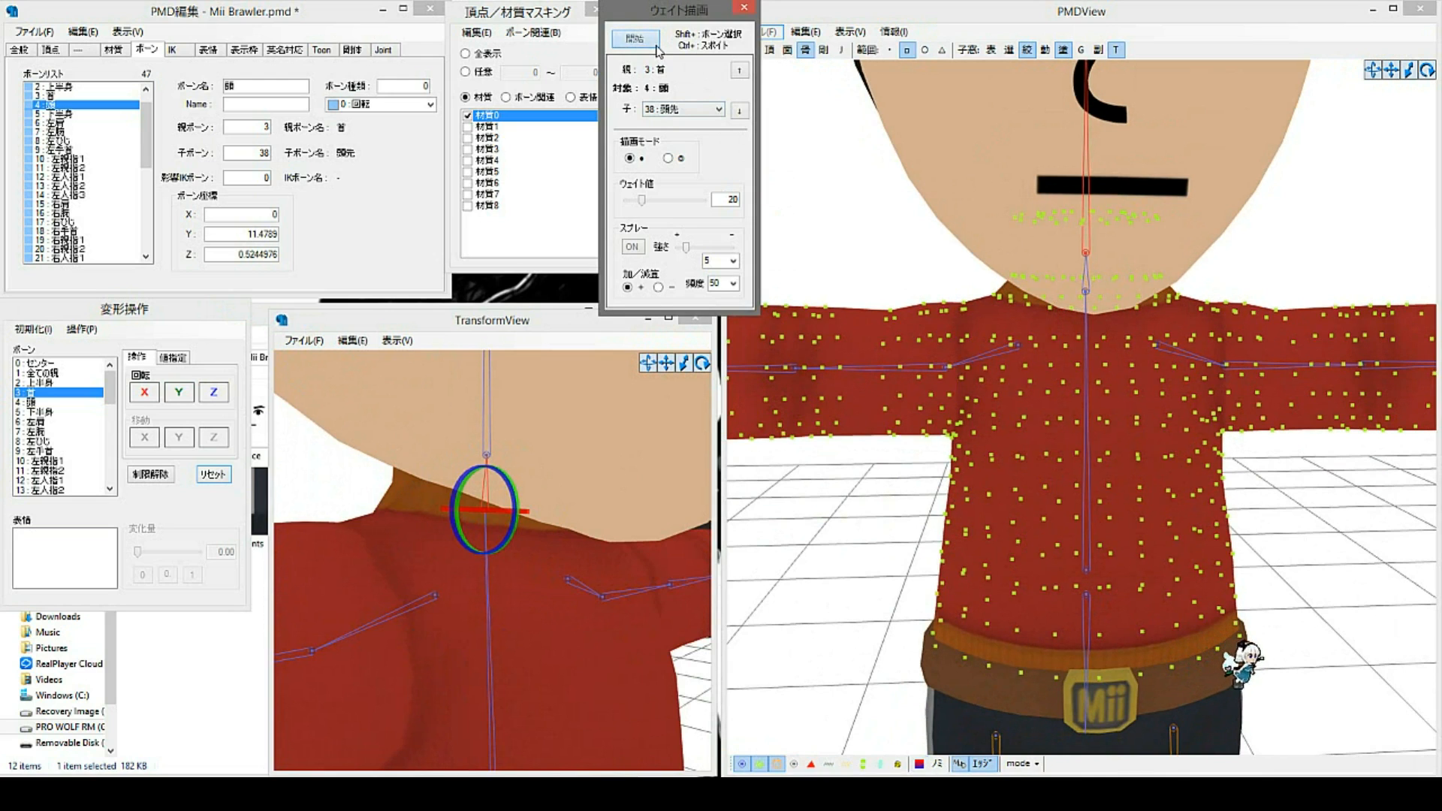
left_click(1088, 563, "shift")
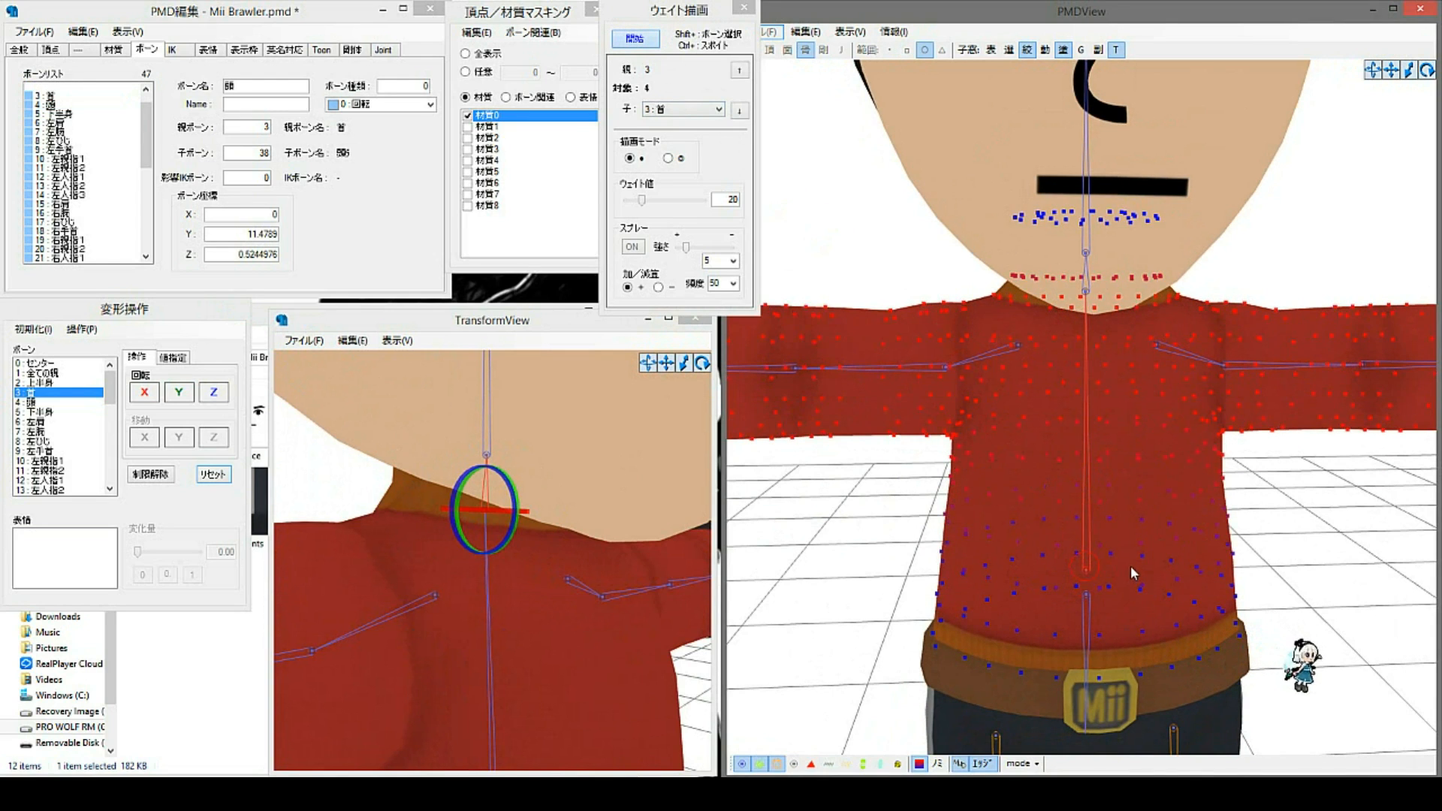
right_click_drag(1133, 570, 1129, 563)
scroll(1129, 563, "down", 3)
left_click(1090, 481, "shift")
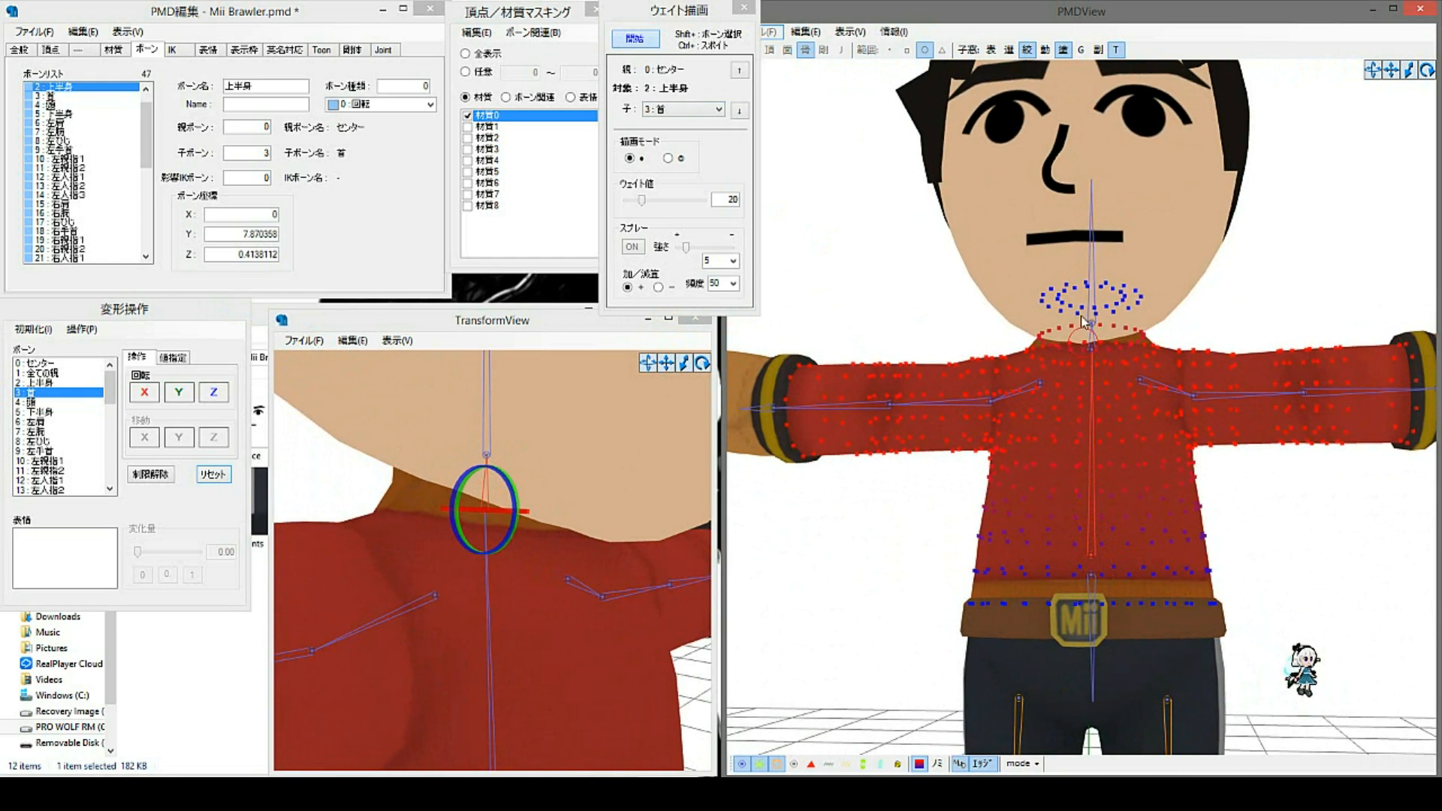
Step: Display the 頭 bone's weights around the neck and set the weight value to 100
scroll(1112, 485, "up", 6)
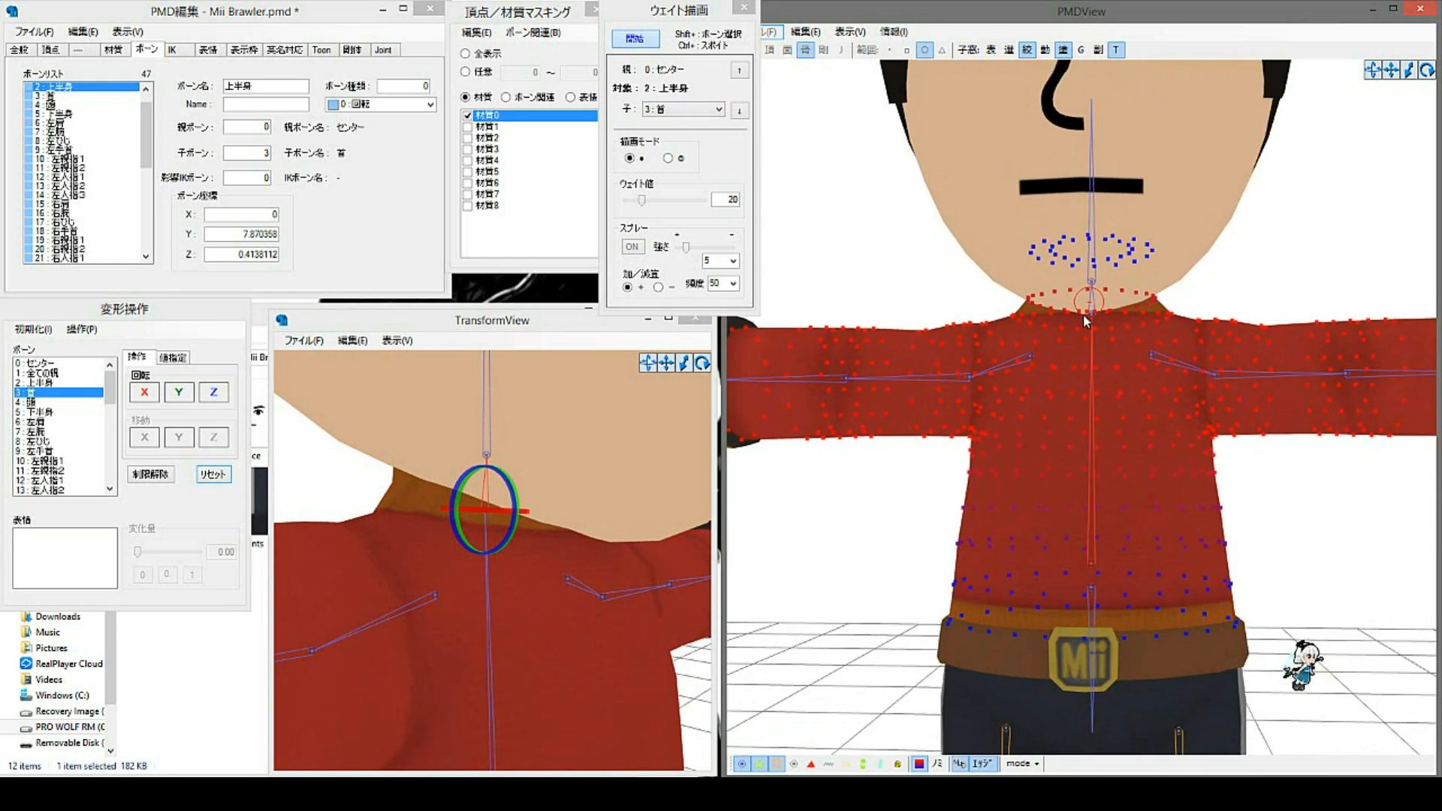
left_click(1094, 234, "shift")
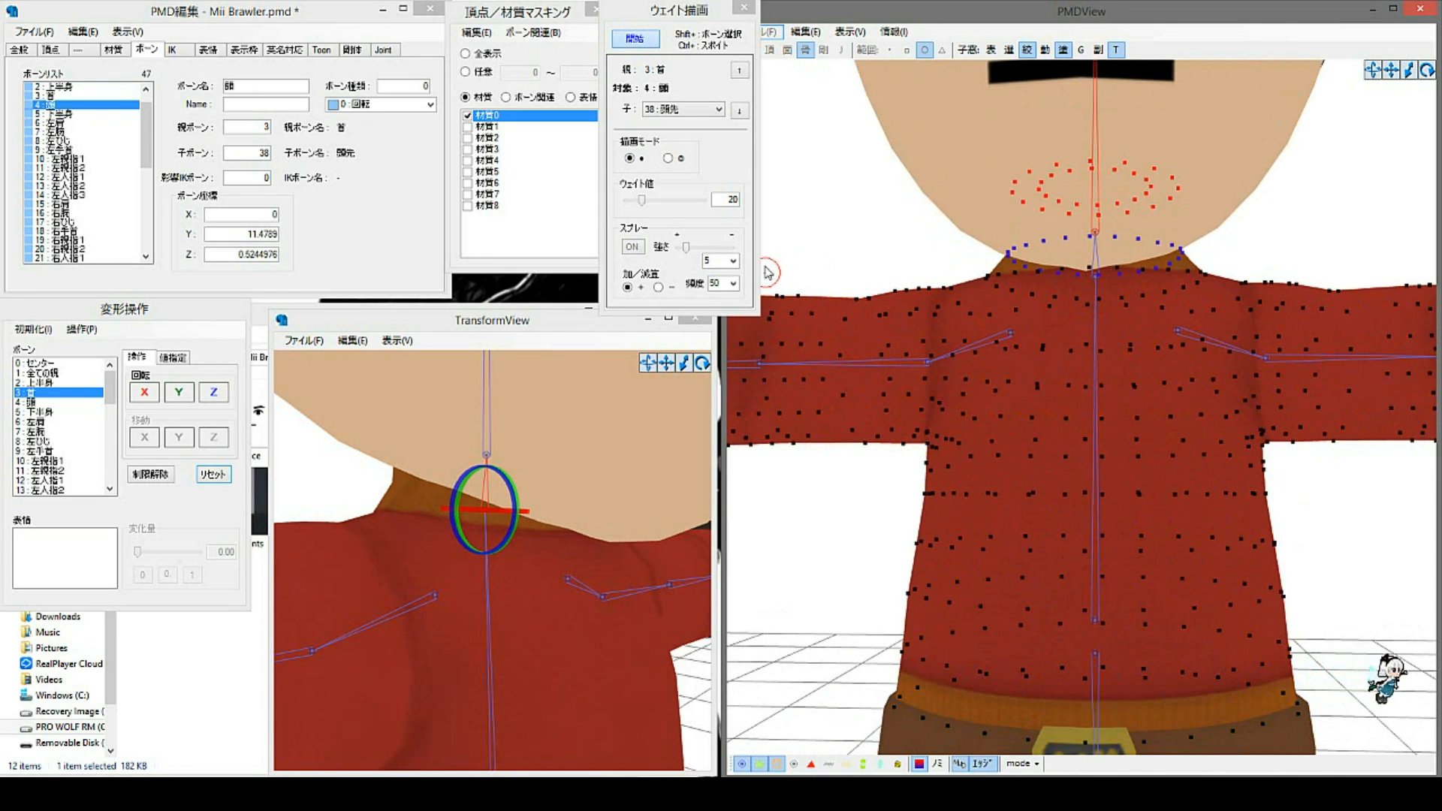
left_click_drag(642, 200, 724, 200)
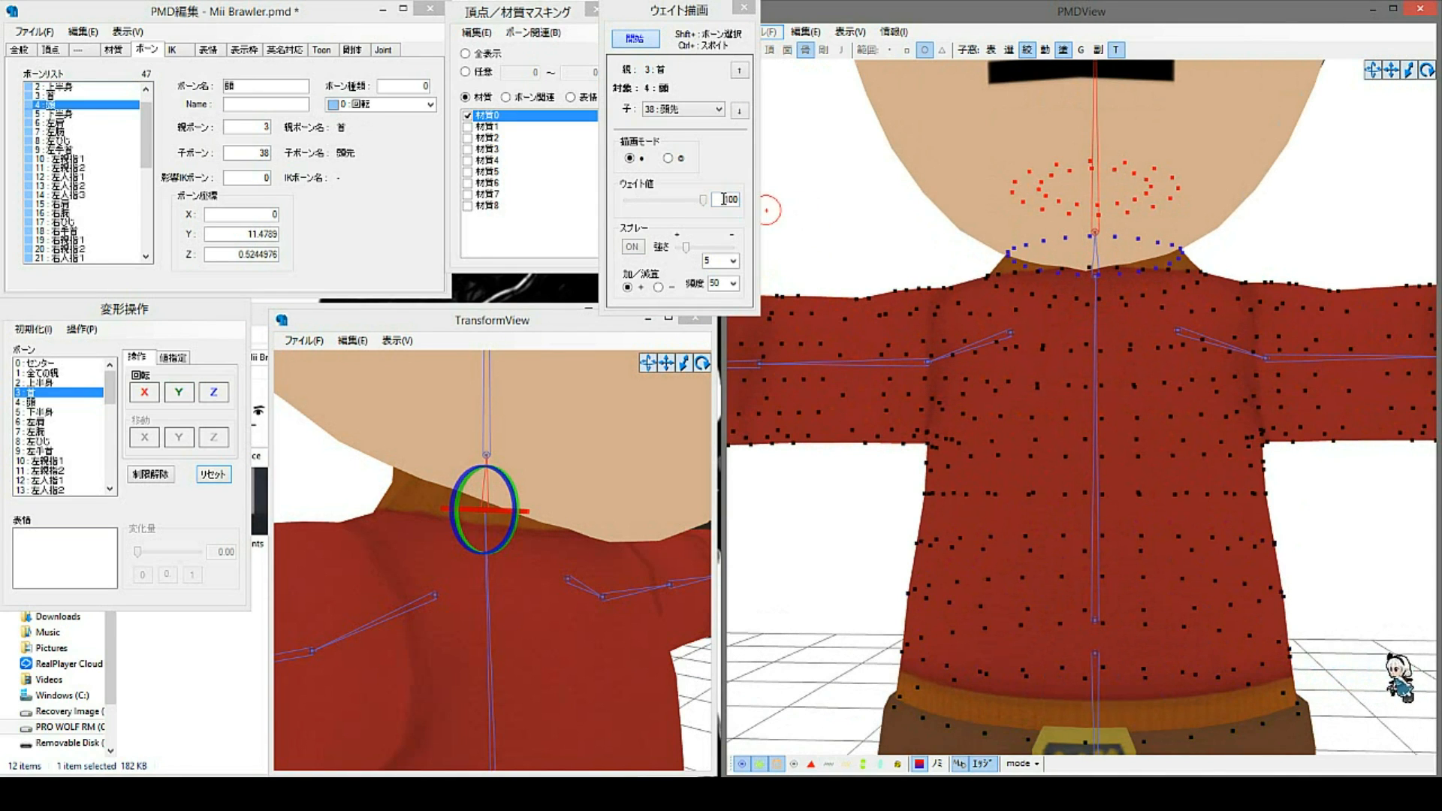
Step: Display the 上半身 bone again and sample its weights at the neck ring and at the vertices below the mouth
left_click(1094, 620, "shift")
left_click(1050, 248, "ctrl")
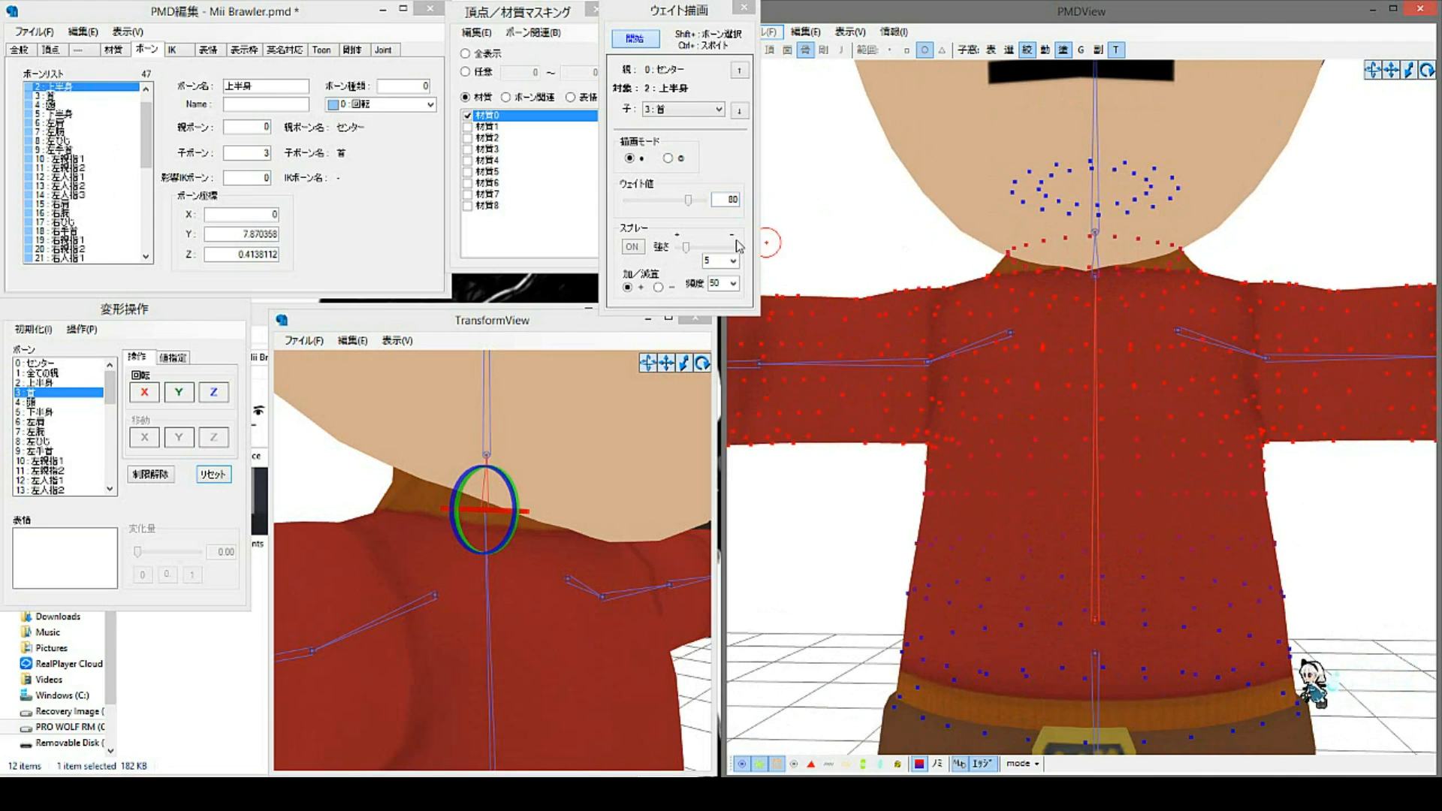
left_click(1042, 187, "ctrl")
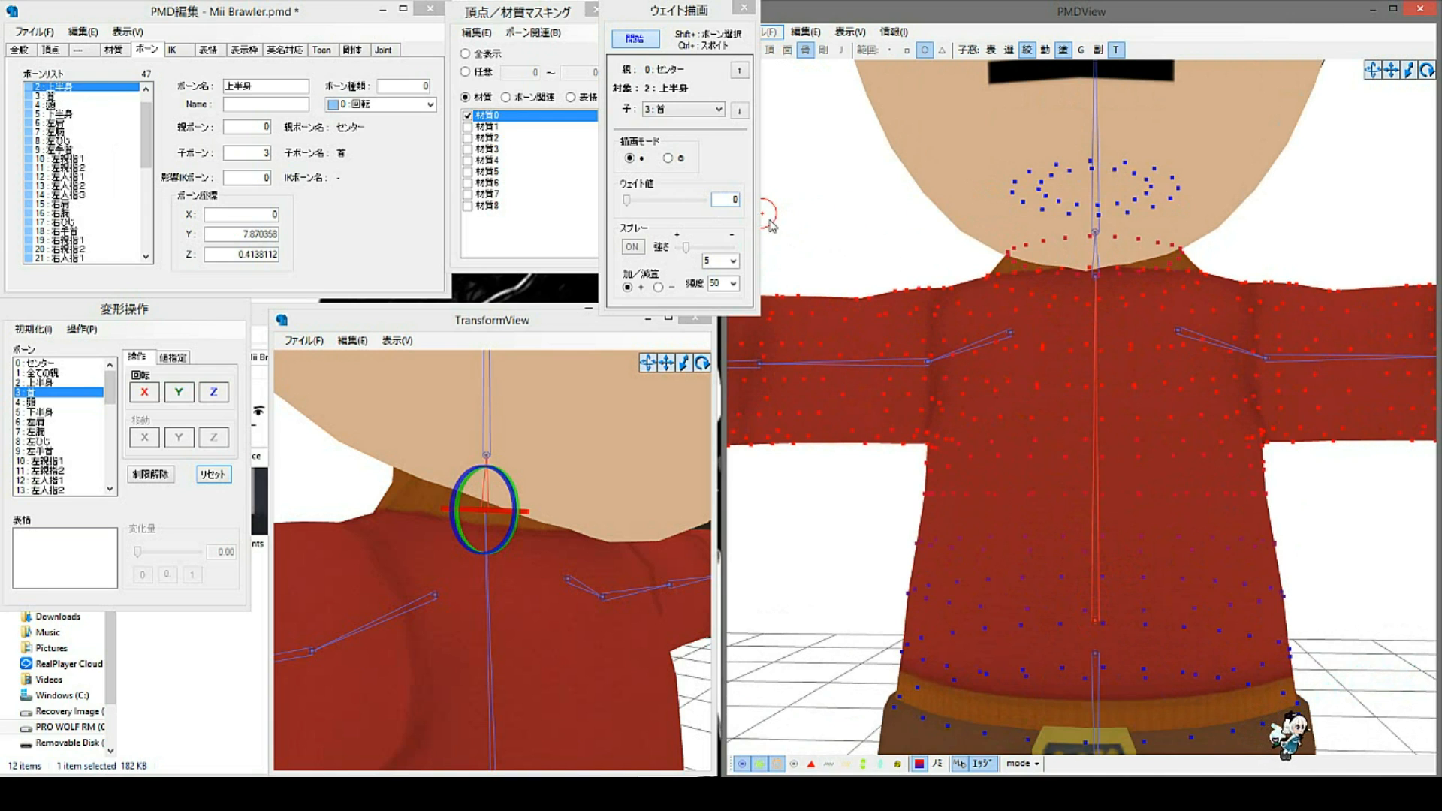
Step: Sample the 上半身 bone's weights at two heights on the shirt's side below the armpit
middle_click_drag(1088, 602, 1043, 652)
right_click_drag(1043, 652, 1042, 664)
scroll(1030, 508, "up", 2)
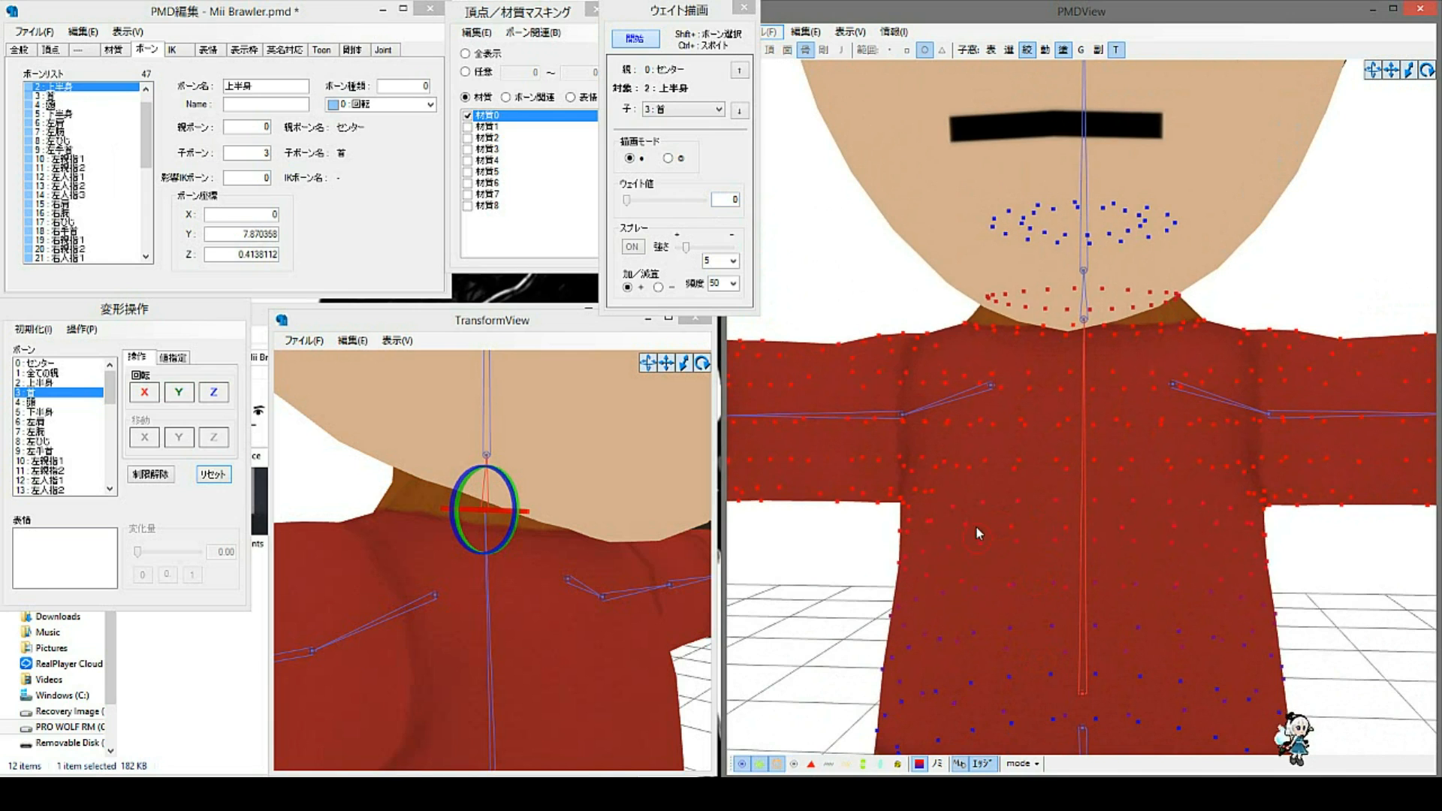
right_click_drag(970, 540, 1014, 541)
left_click(900, 534, "ctrl")
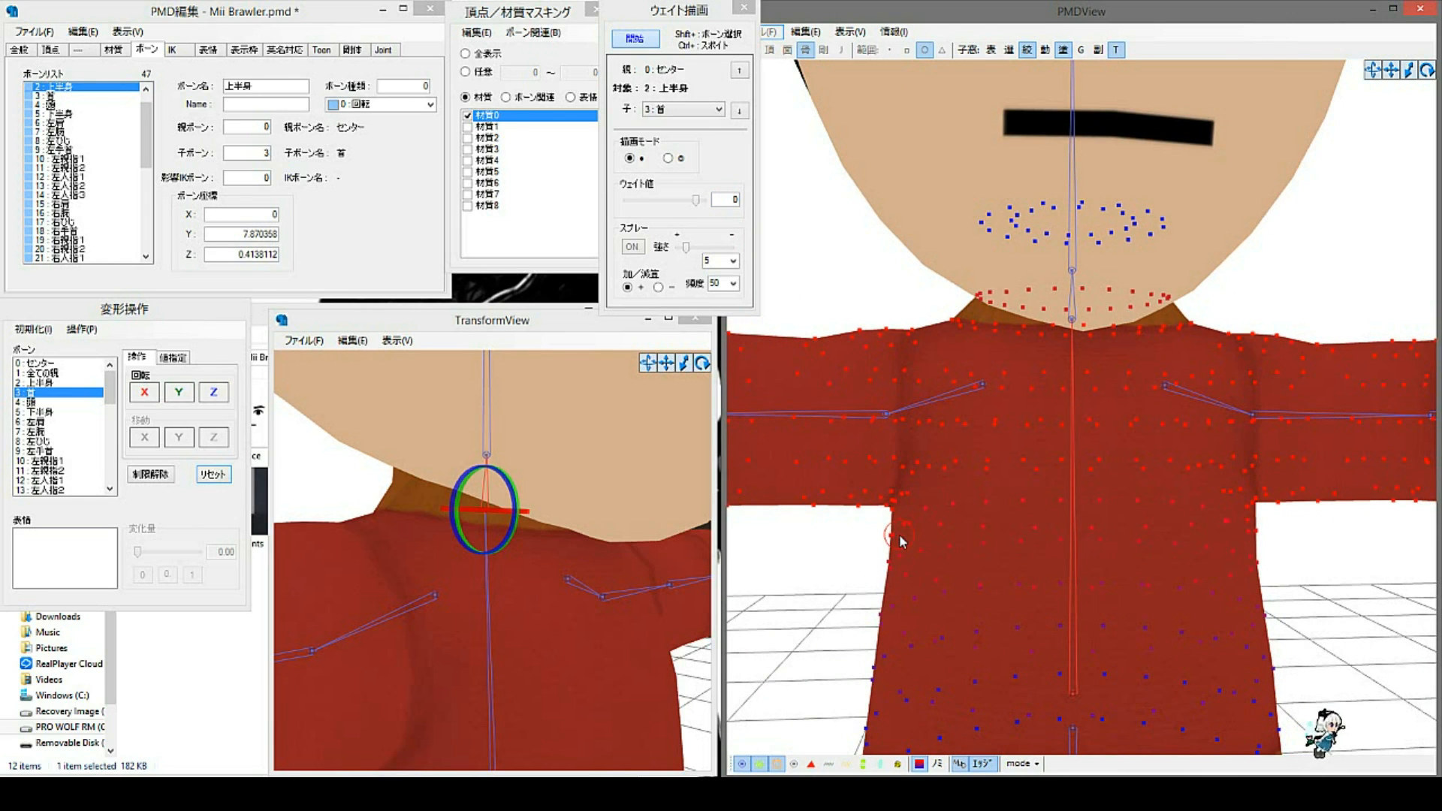
left_click(899, 574, "ctrl")
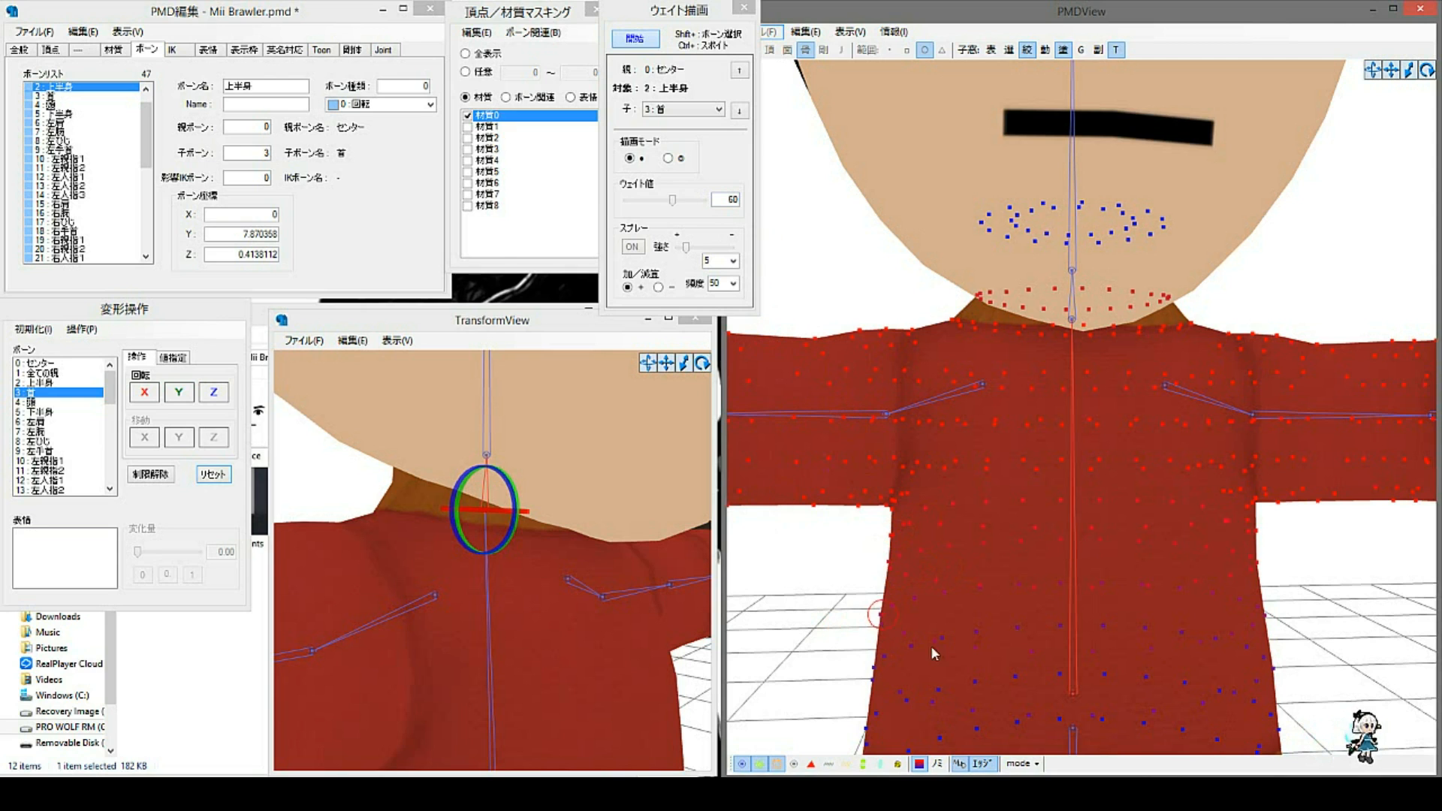
Step: Sample the 上半身 bone's weights near the shirt's lower edge and at the belt
scroll(1010, 487, "down", 4)
middle_click_drag(945, 620, 914, 462)
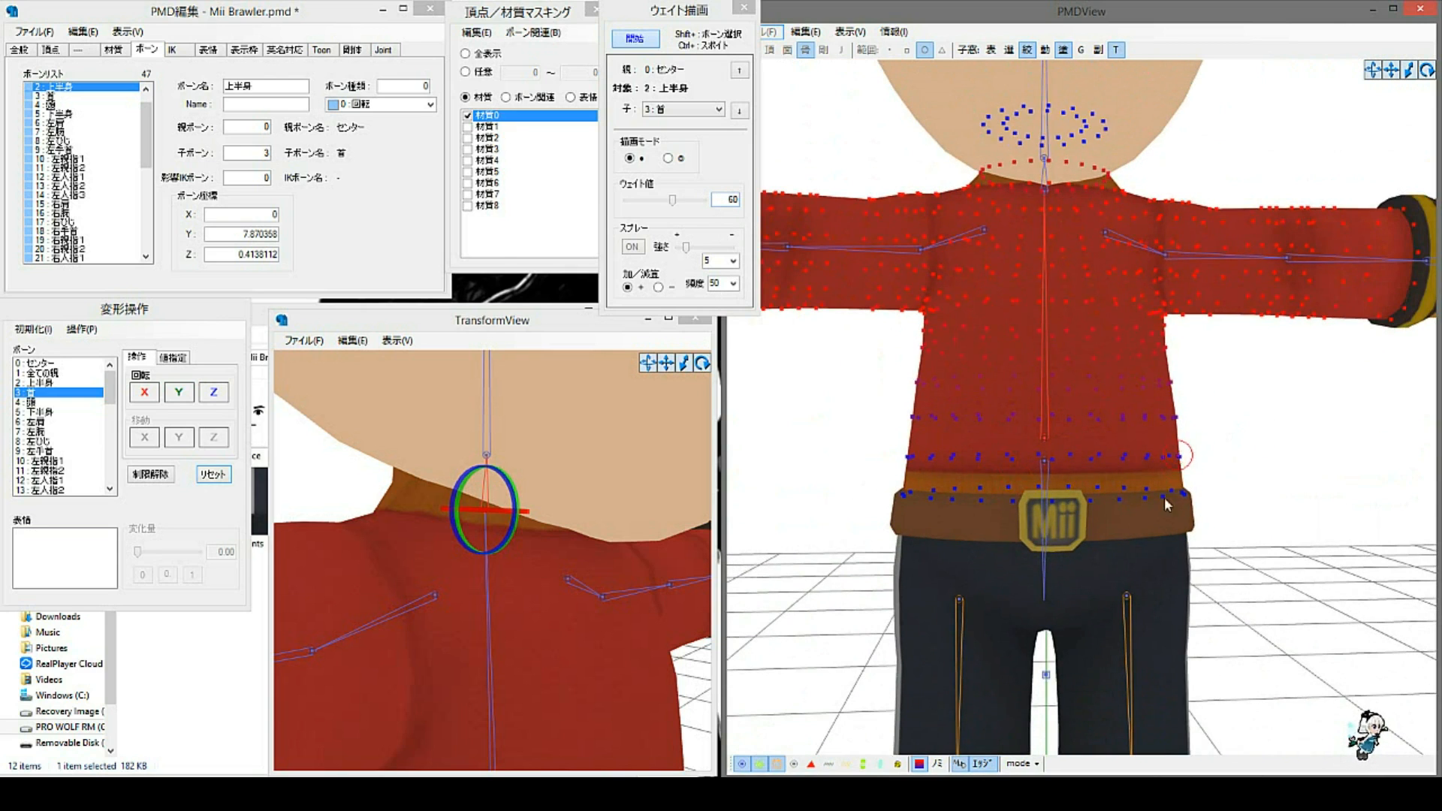
scroll(1172, 489, "down", 2)
left_click(1008, 450, "ctrl")
left_click(940, 485, "ctrl")
Step: Display the 下半身 bone's weights and examine how they fade from the belt up the shirt
scroll(1035, 534, "down", 2)
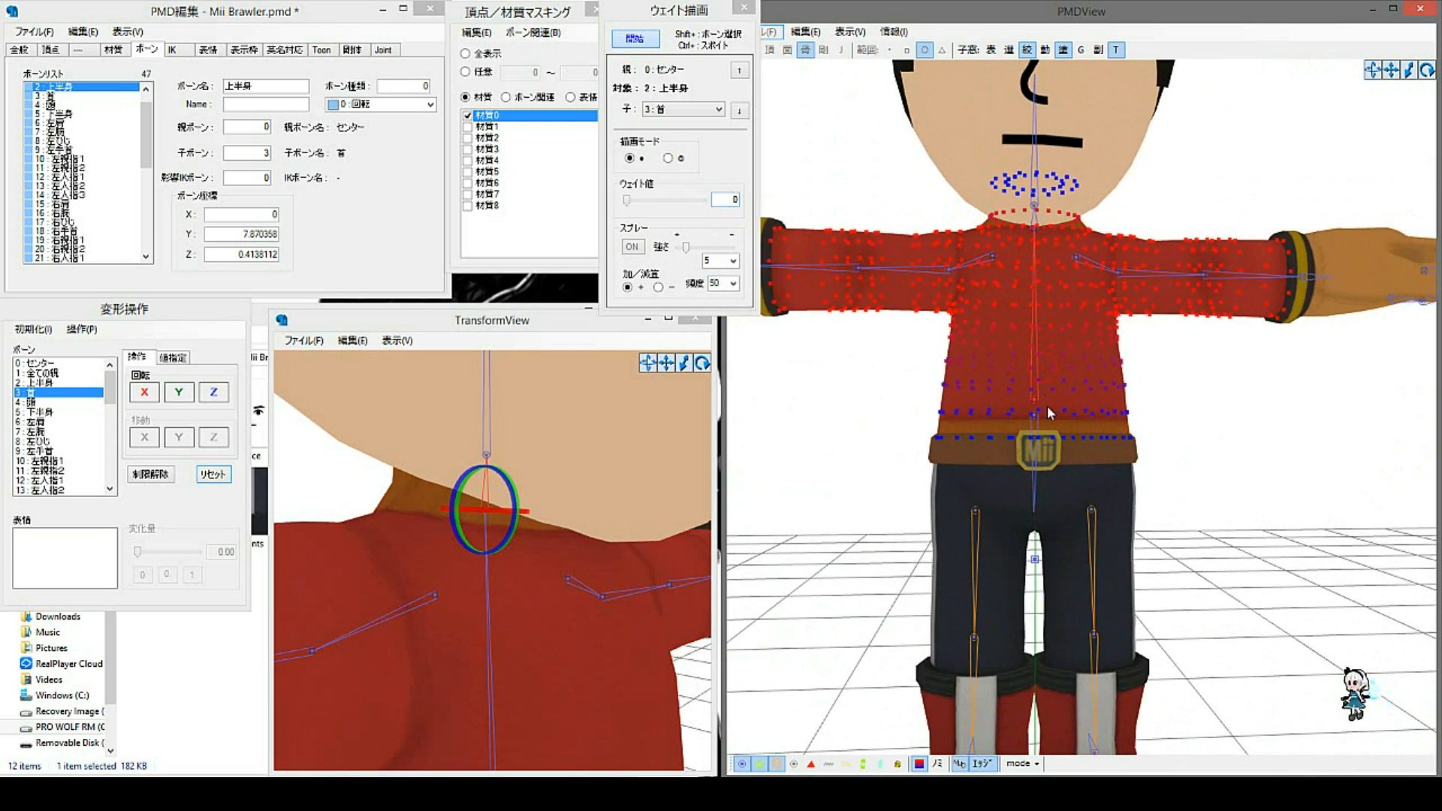
right_click_drag(1075, 443, 1099, 472)
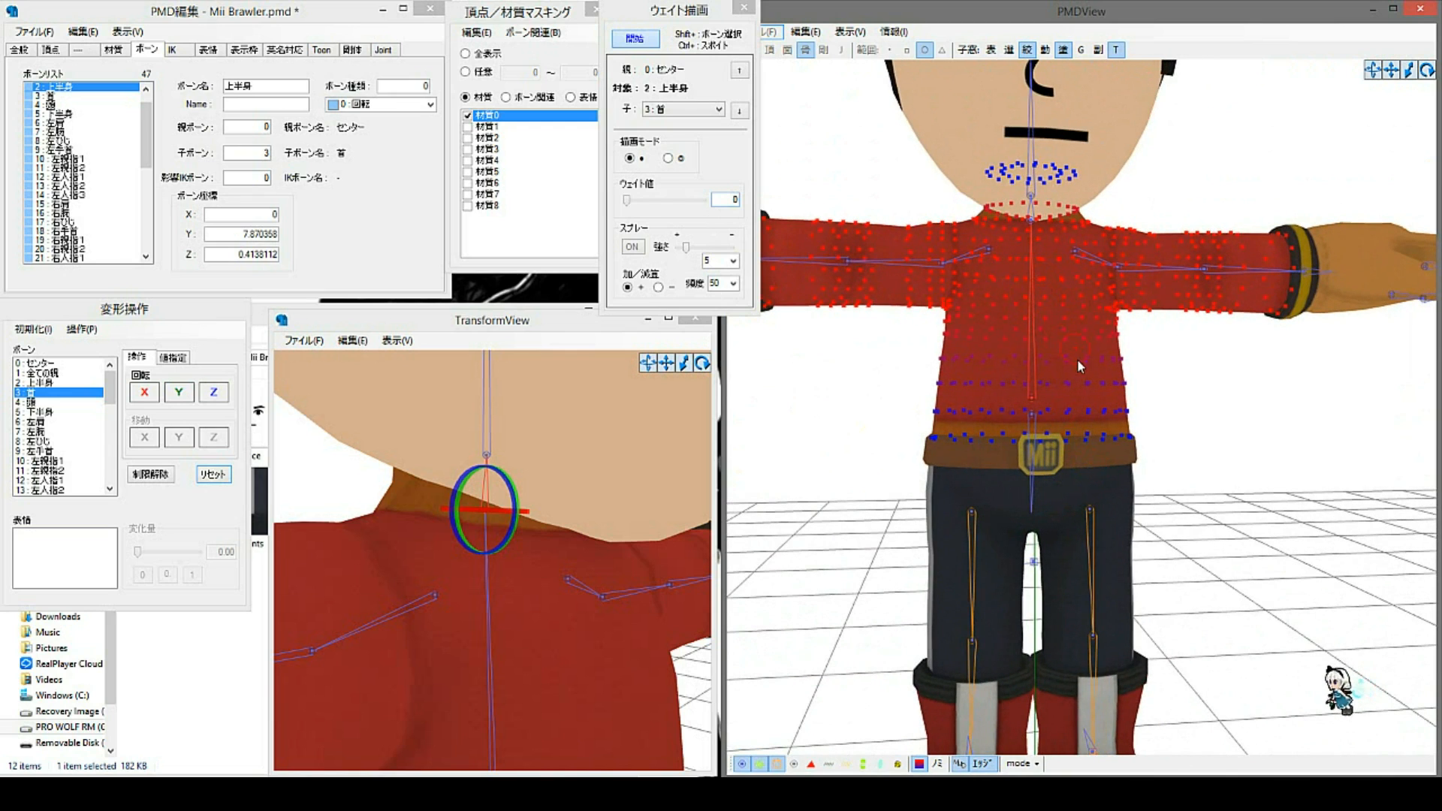
scroll(1077, 359, "up", 2)
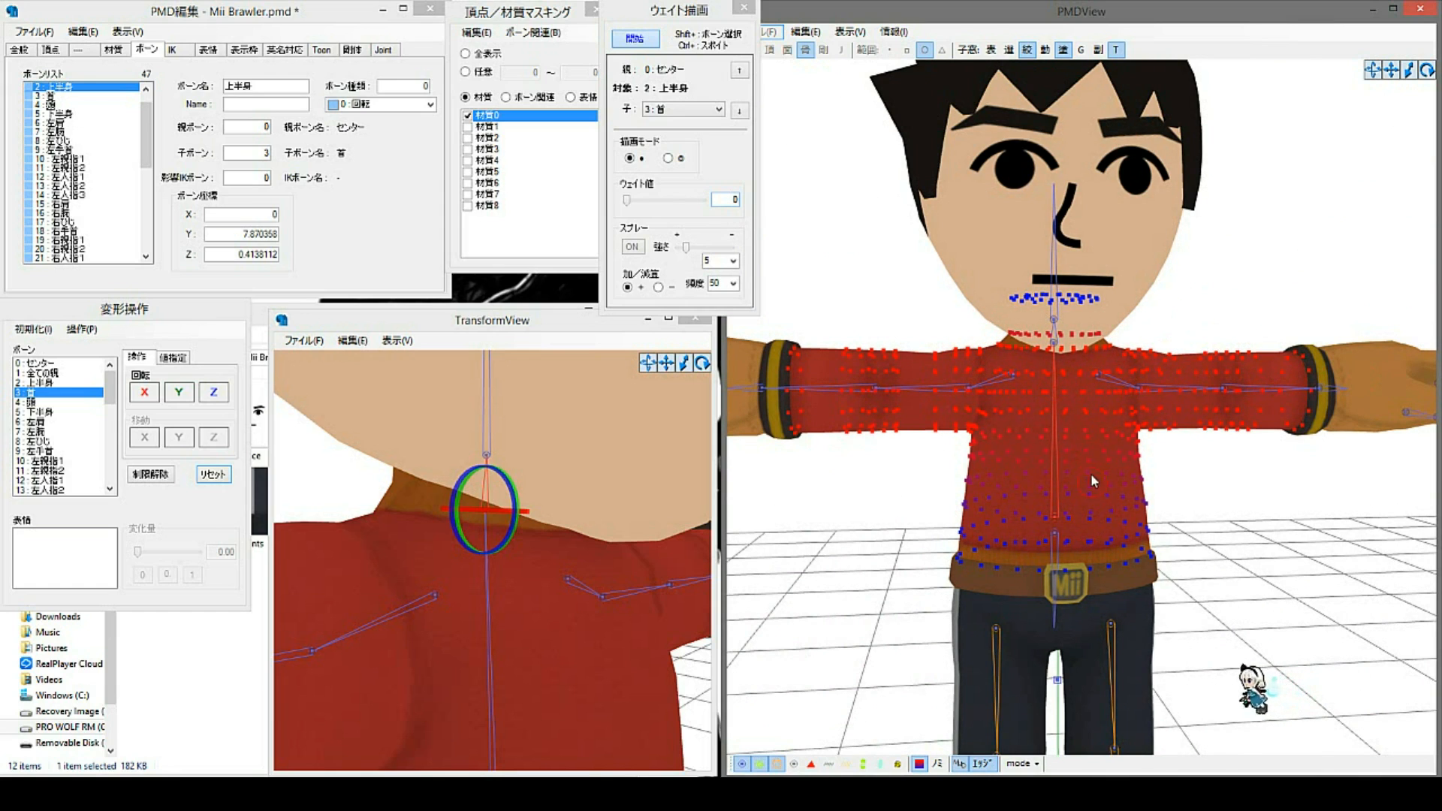
middle_click_drag(1073, 615, 1036, 452)
left_click(1017, 379, "shift")
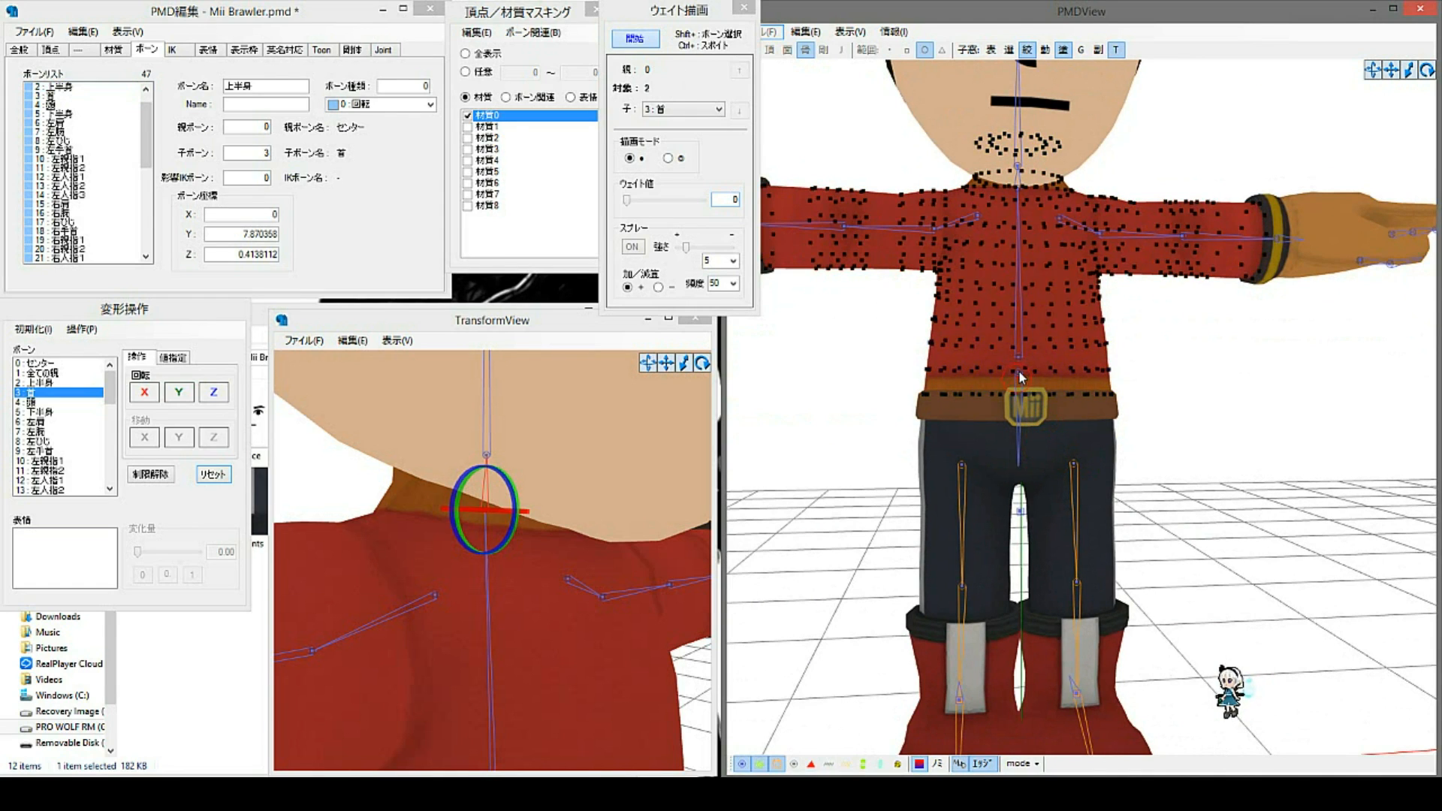
left_click(1022, 375, "shift")
scroll(1061, 492, "down", 3)
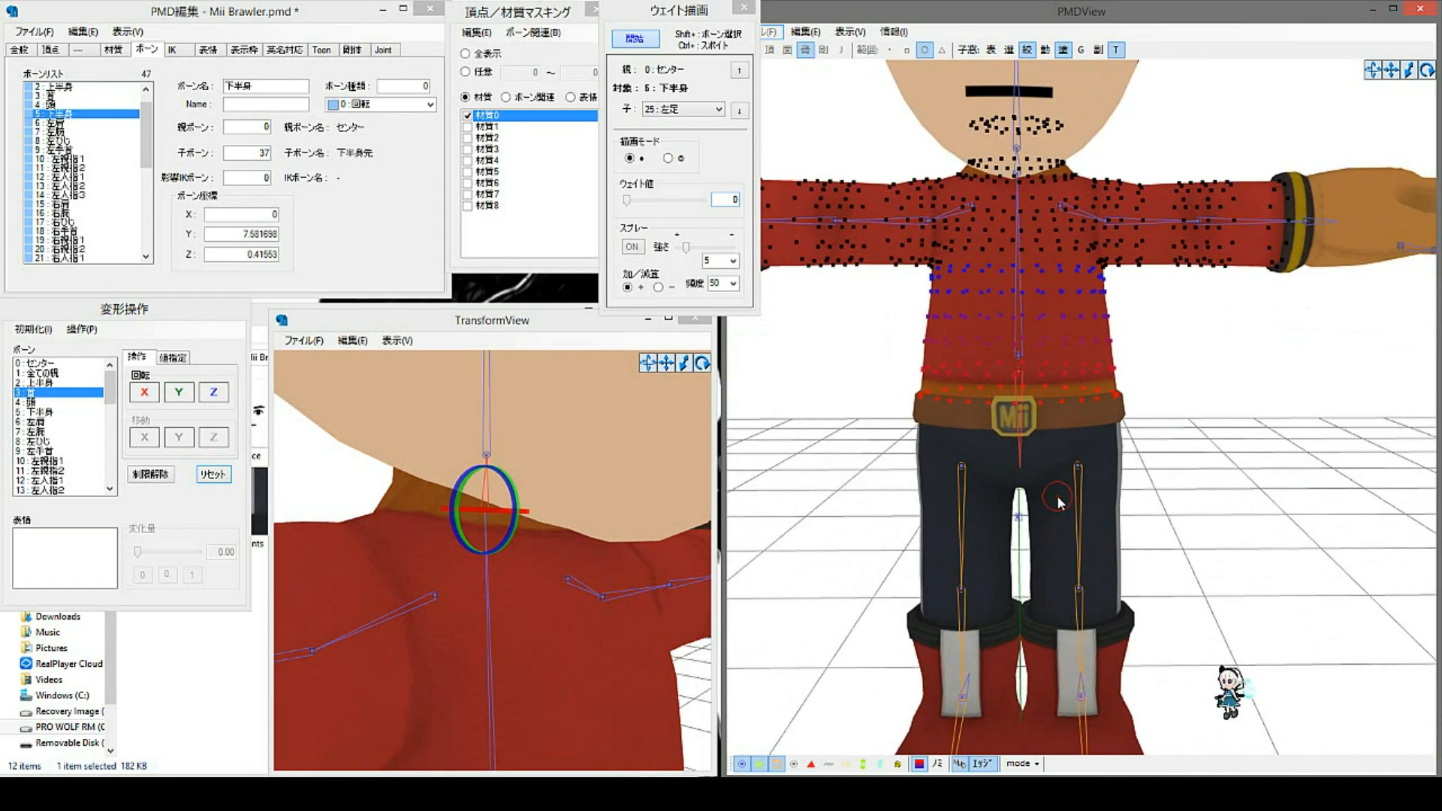
left_click(1047, 437, "shift")
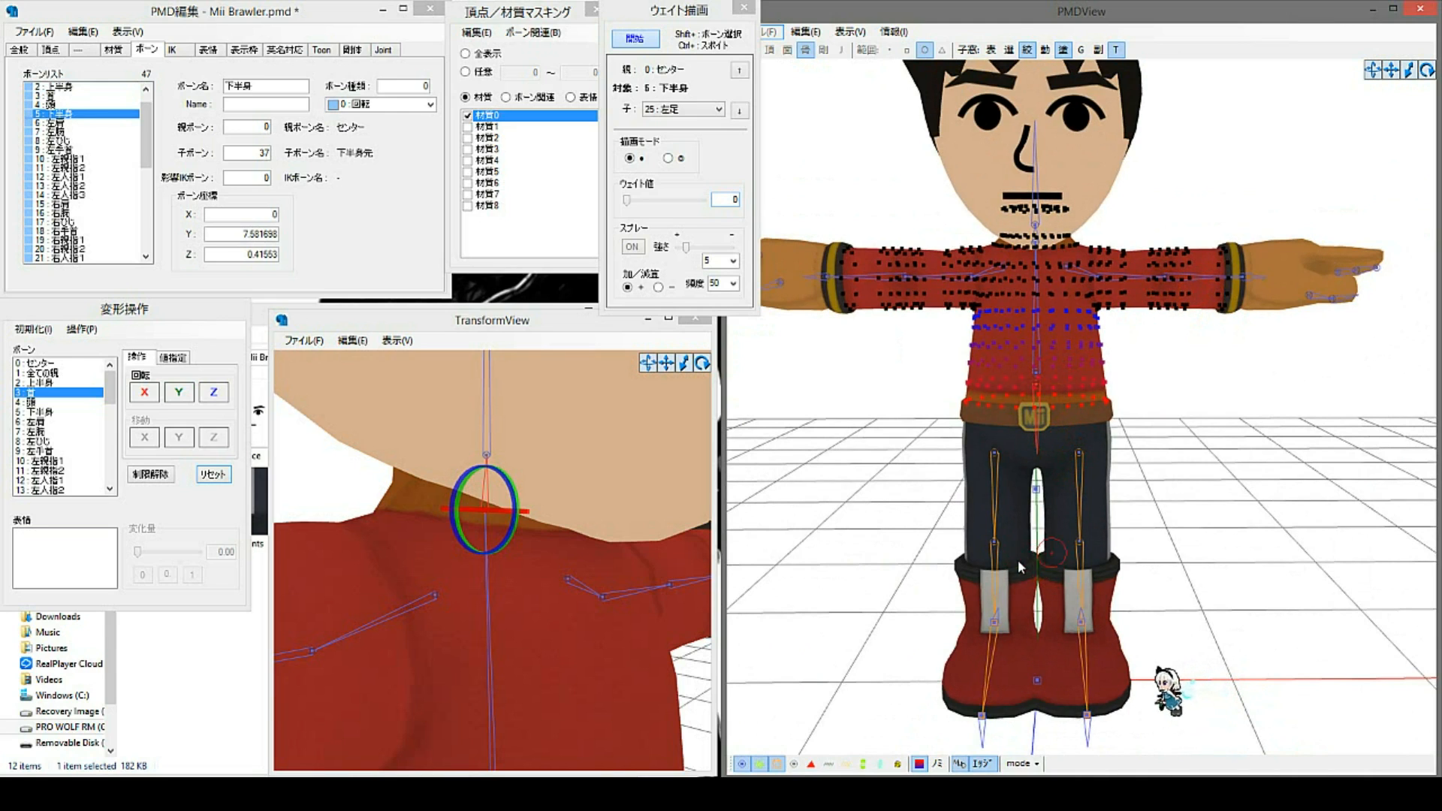
middle_click_drag(1068, 534, 1067, 469)
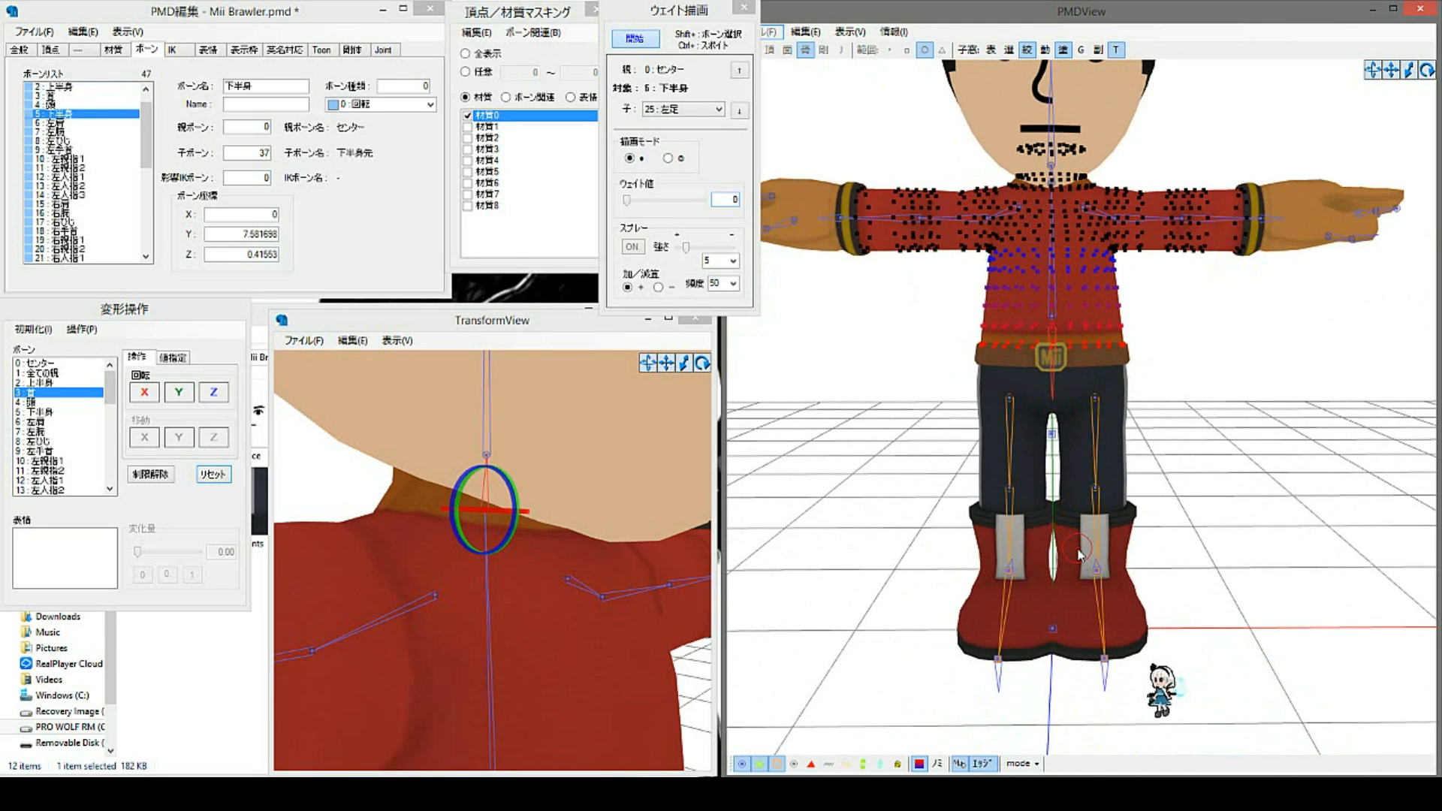